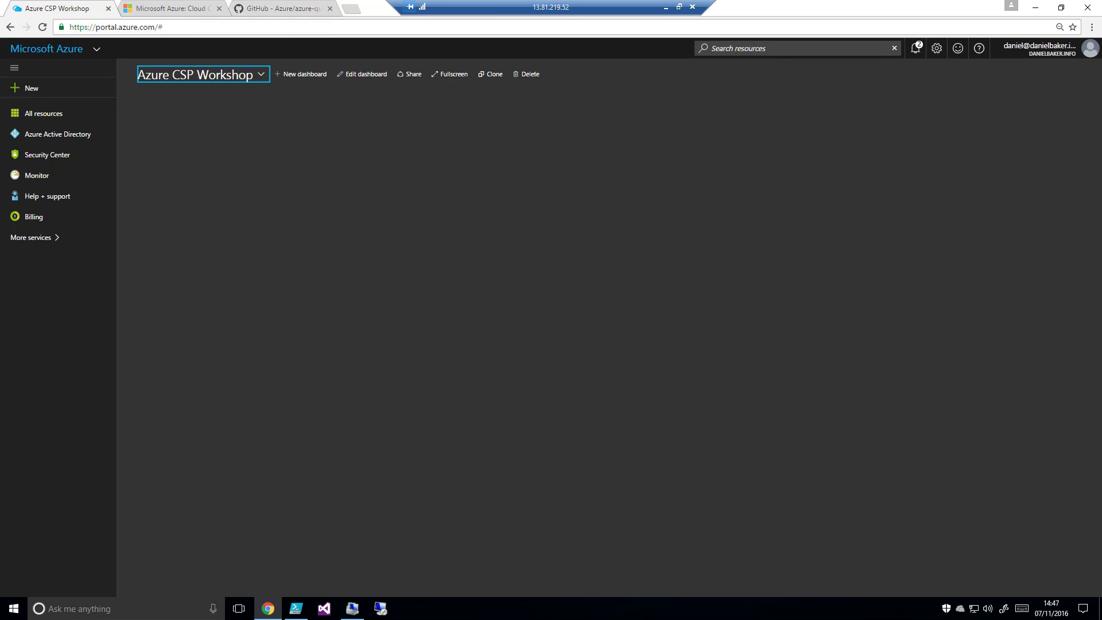
Start a new resource group from the resource groups list and name it CSPWorkshop
{"action": "left_click", "coordinate": [397, 302]}
{"action": "key", "text": "r"}
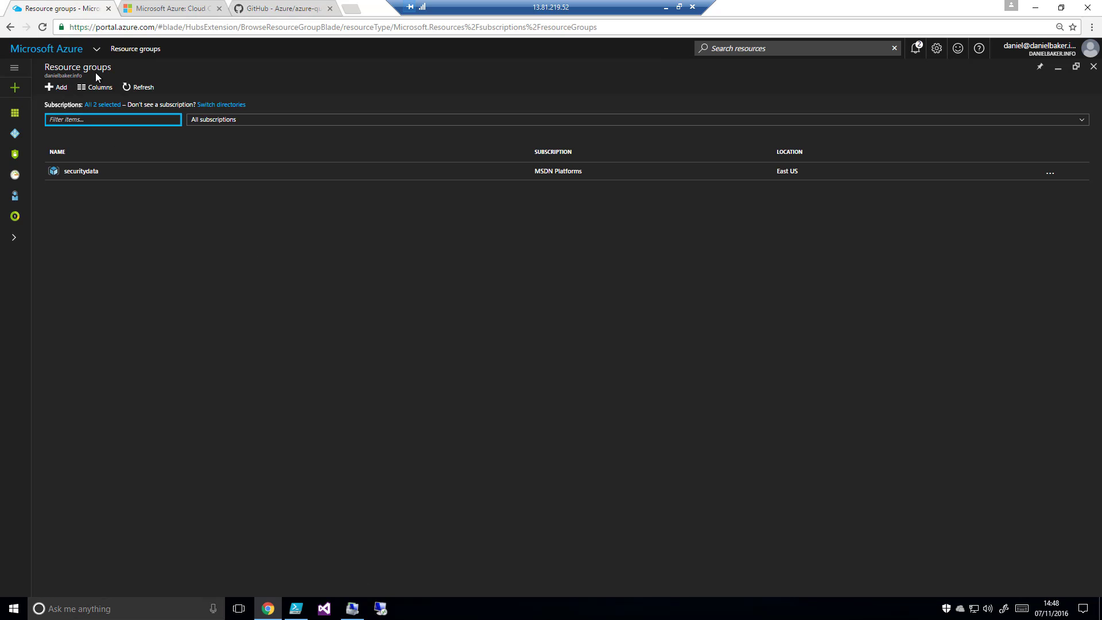
{"action": "left_click", "coordinate": [68, 89]}
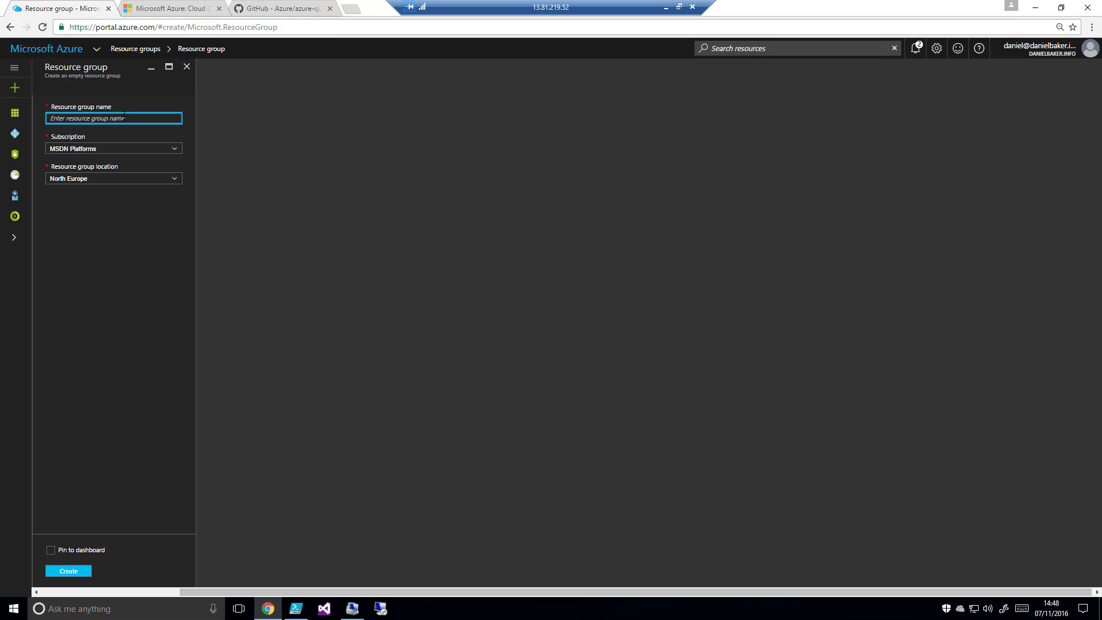
{"action": "type", "text": "CSPWorkshop"}
{"action": "left_click", "coordinate": [138, 194]}
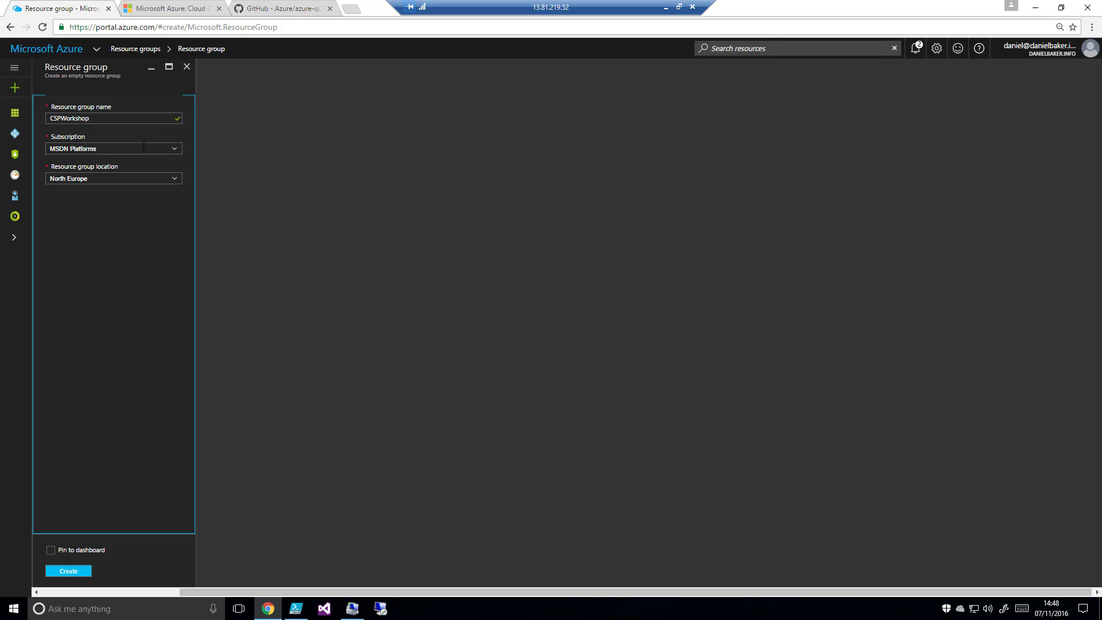
Assign the resource group to the Visual Studio Enterprise with MSDN subscription and create it pinned to the dashboard
{"action": "left_click", "coordinate": [175, 149]}
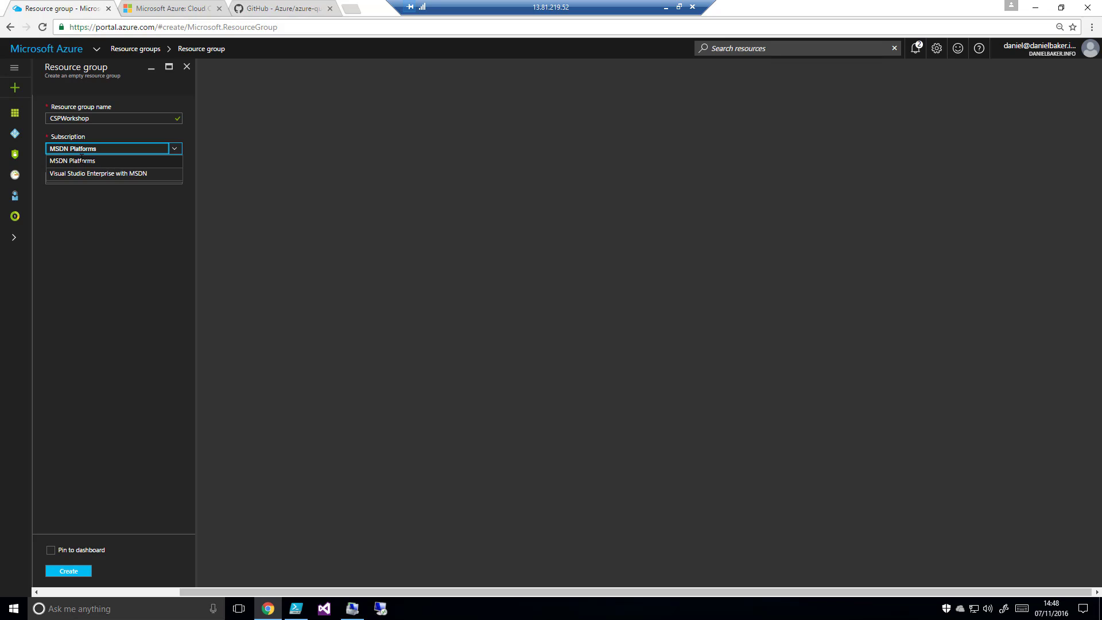
{"action": "left_click", "coordinate": [94, 174]}
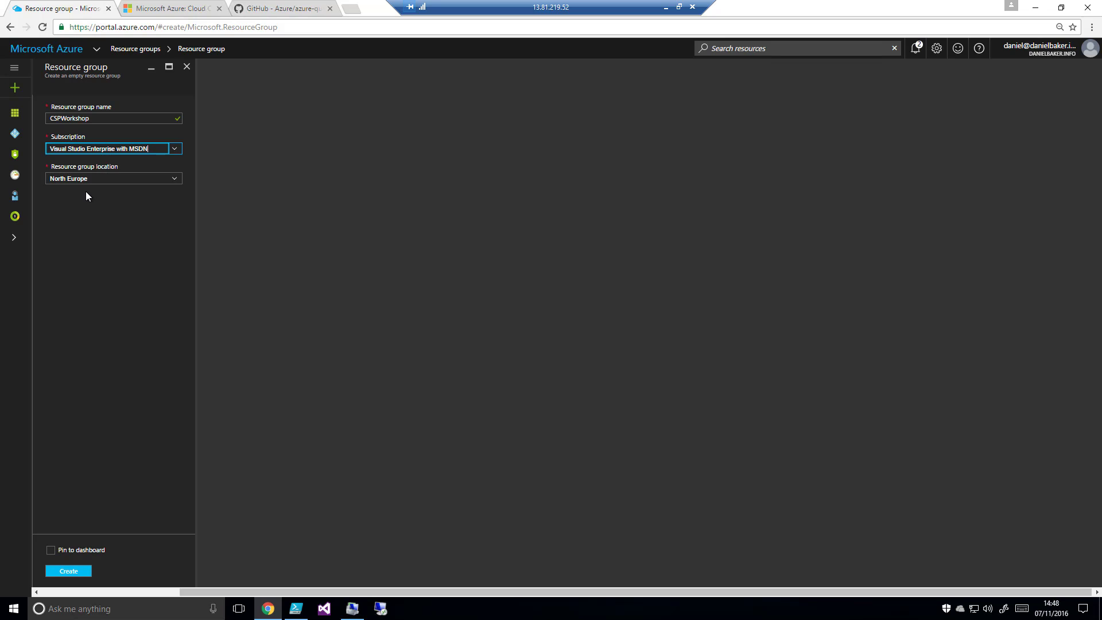
{"action": "left_click", "coordinate": [51, 550]}
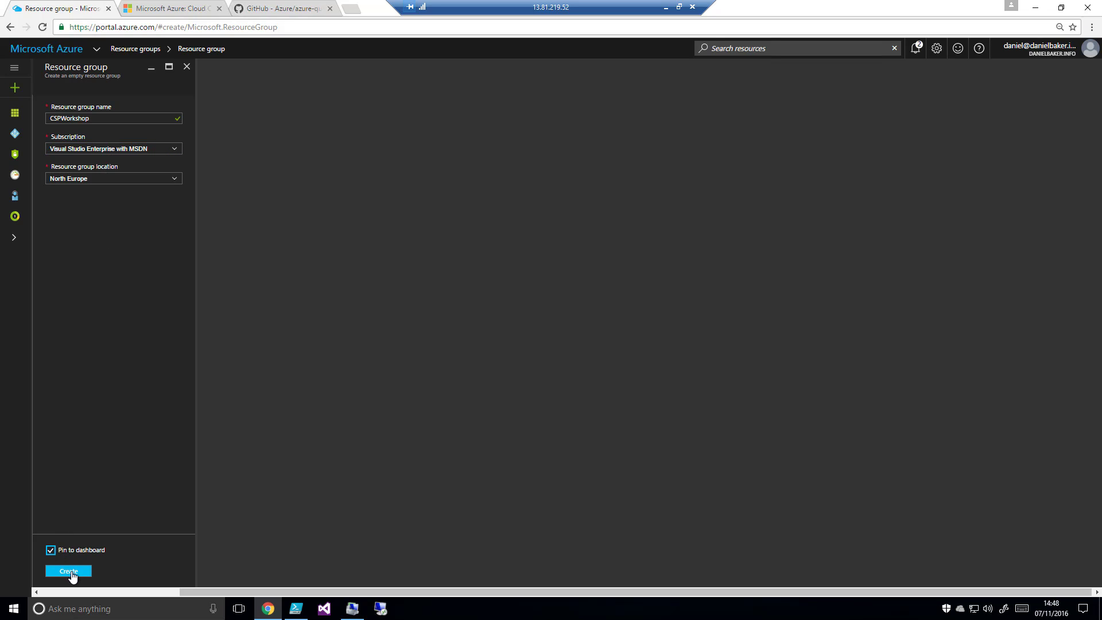
{"action": "left_click", "coordinate": [69, 571]}
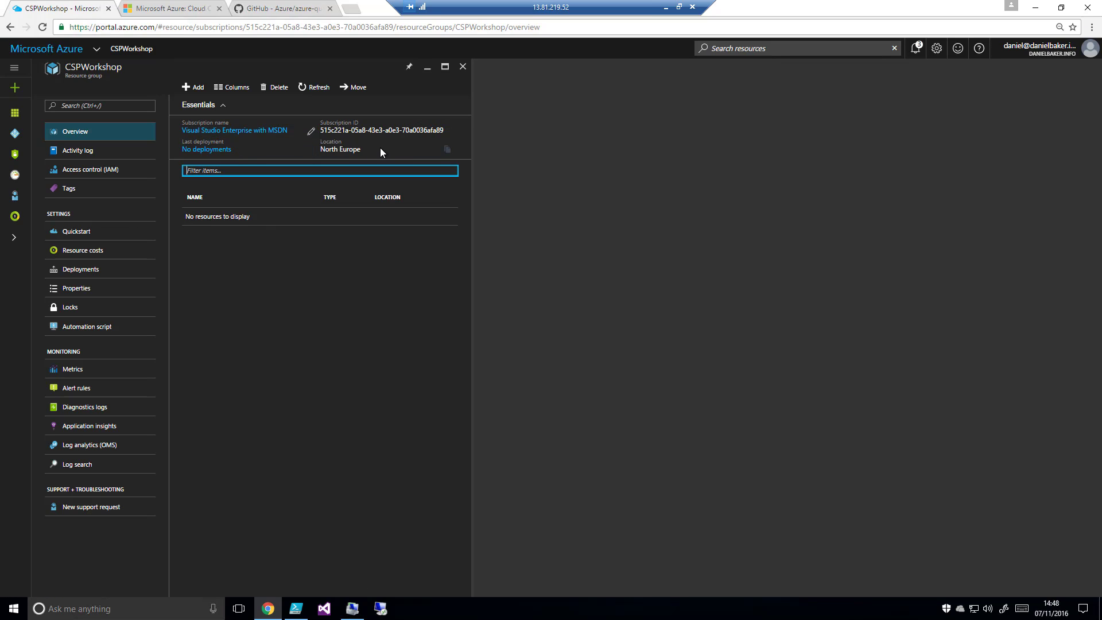
Review the CSPWorkshop group's activity log, access control, quickstart, resource costs, deployments, properties, locks and automation script
{"action": "left_click", "coordinate": [78, 150]}
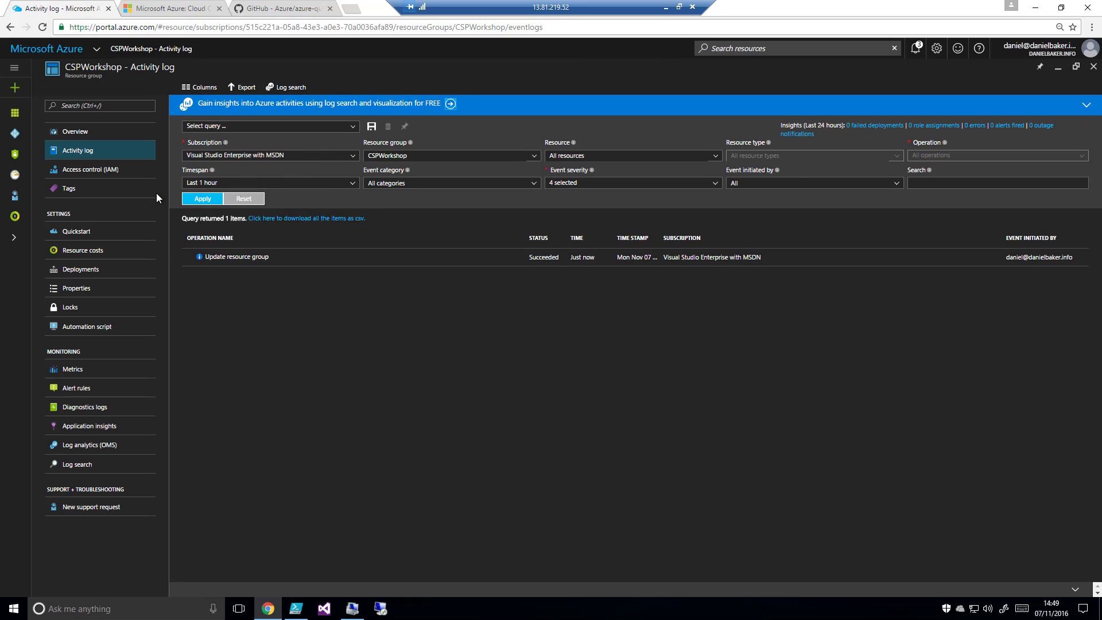
{"action": "left_click", "coordinate": [140, 174]}
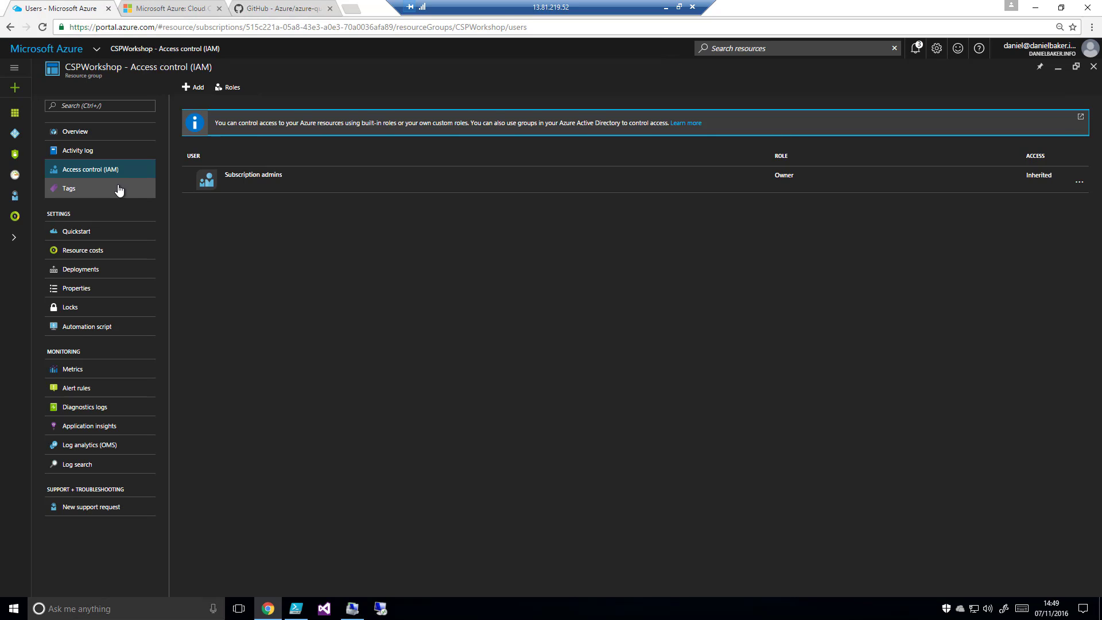
{"action": "left_click", "coordinate": [94, 233]}
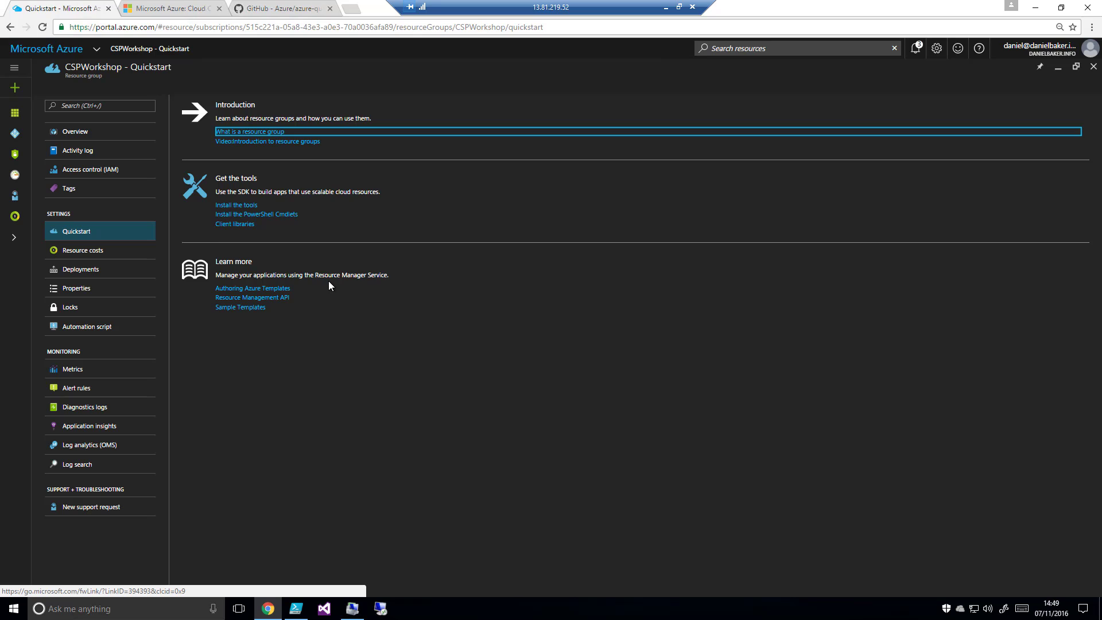
{"action": "left_click", "coordinate": [106, 251]}
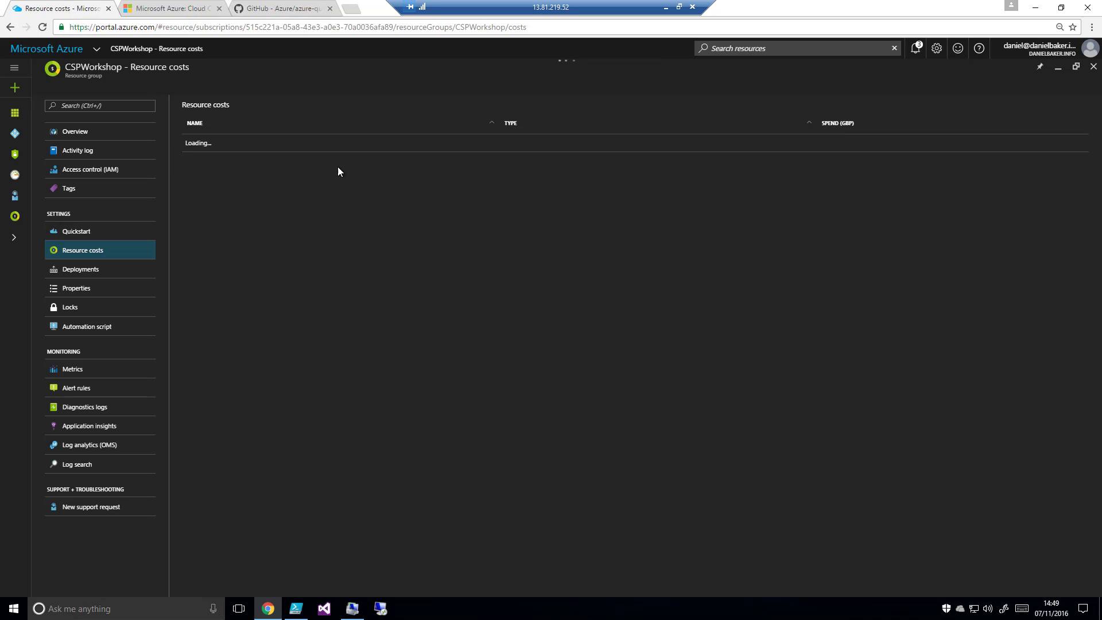
{"action": "left_click", "coordinate": [96, 281]}
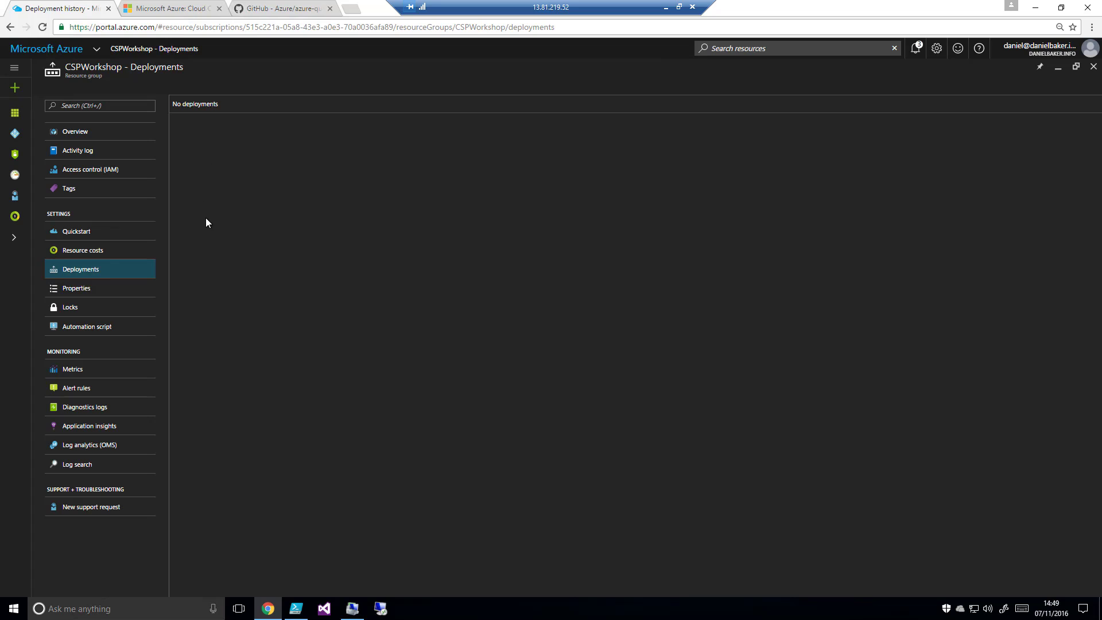
{"action": "left_click", "coordinate": [106, 289]}
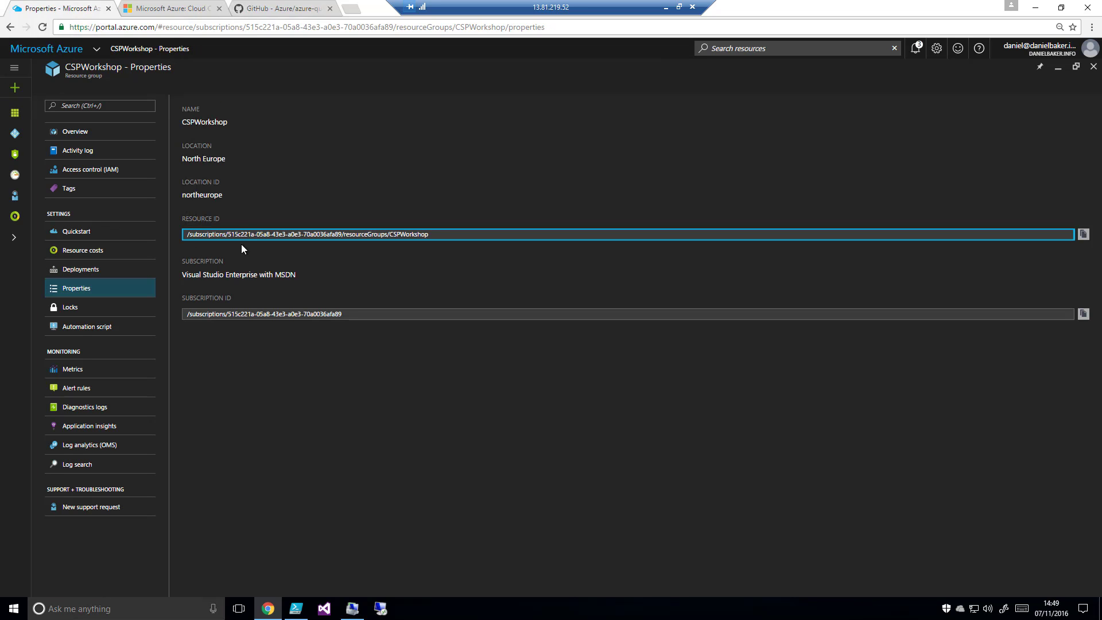
{"action": "left_click", "coordinate": [107, 308]}
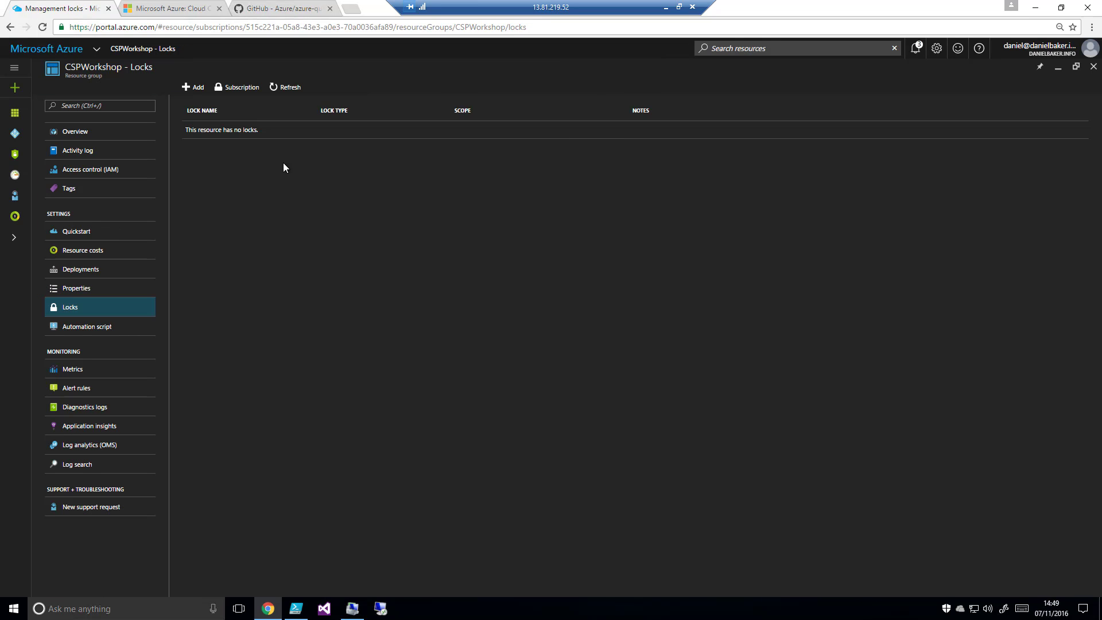
{"action": "left_click", "coordinate": [122, 326]}
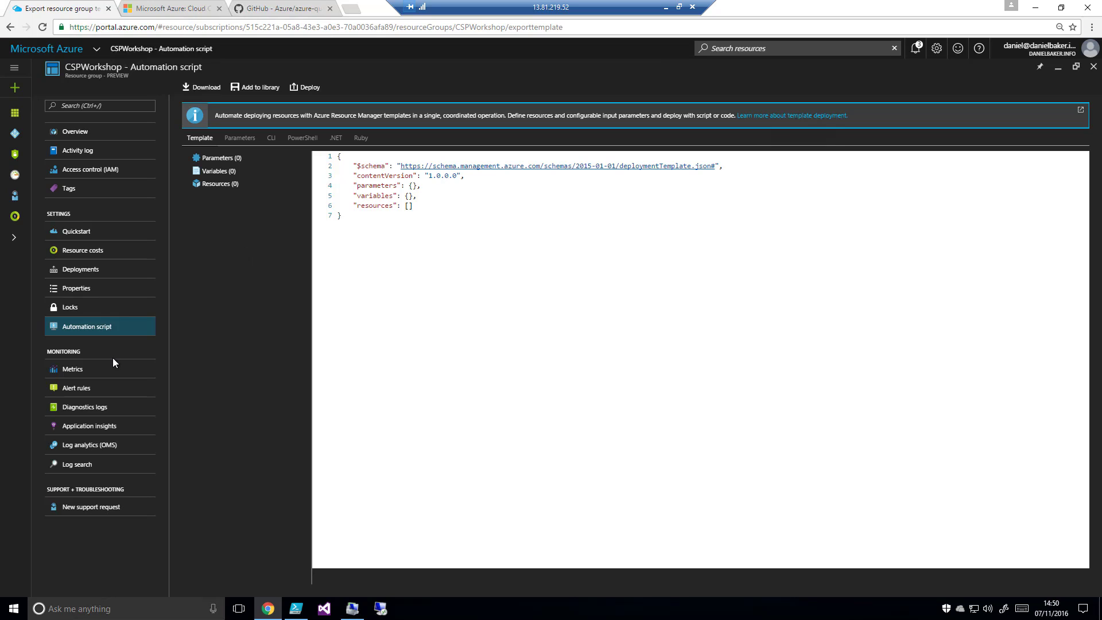
Review the CSPWorkshop group's monitoring pages: metrics, alert rules, diagnostics logs and application insights
{"action": "left_click", "coordinate": [96, 370]}
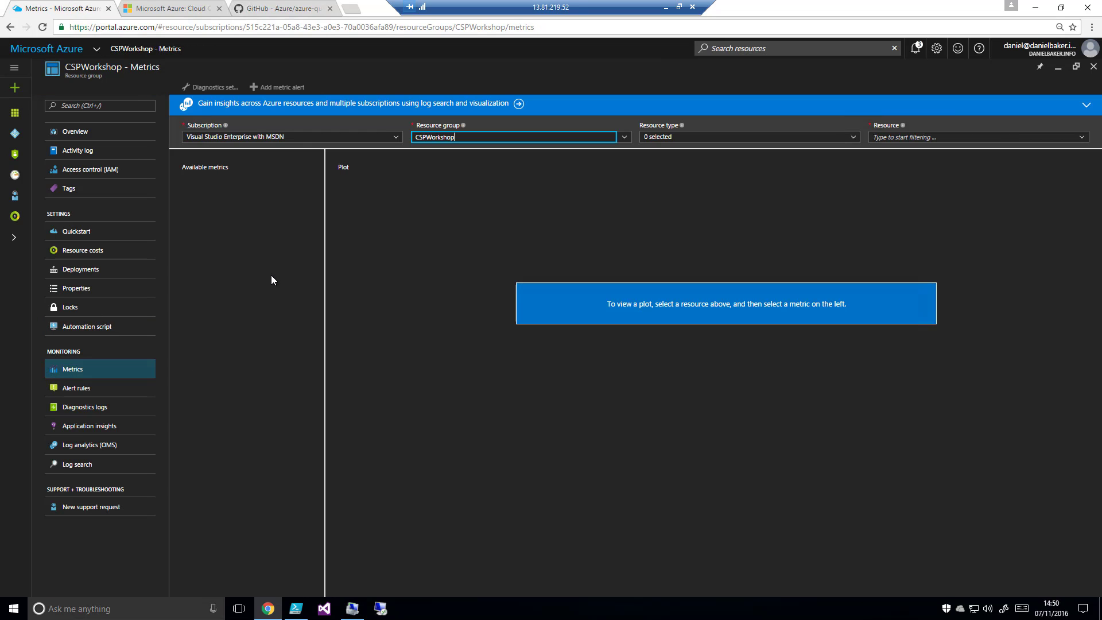
{"action": "left_click", "coordinate": [100, 399]}
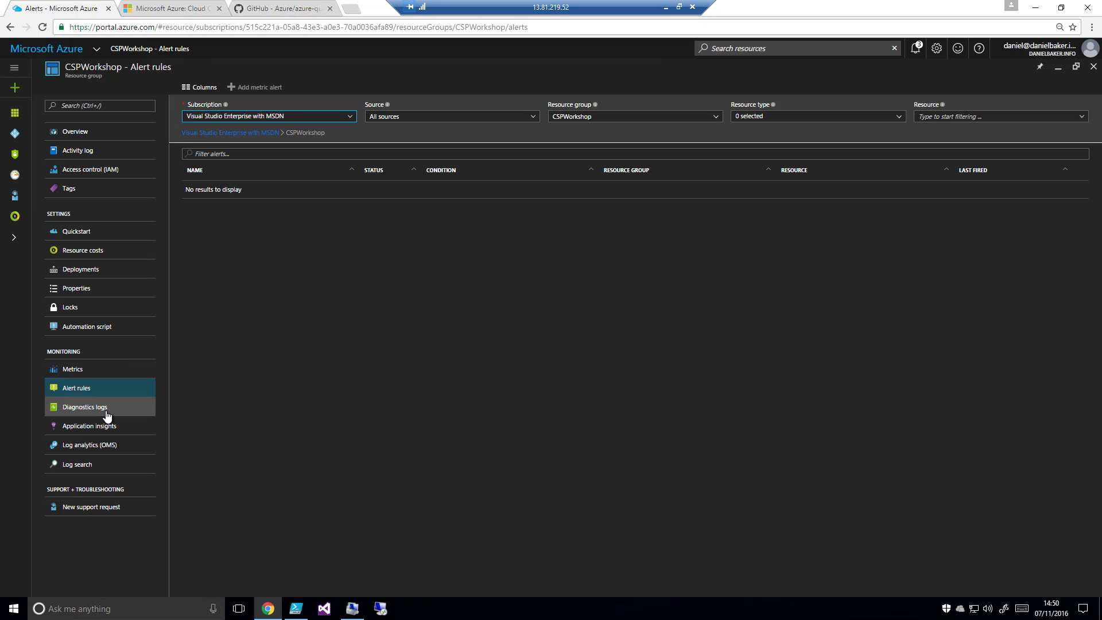
{"action": "left_click", "coordinate": [106, 412]}
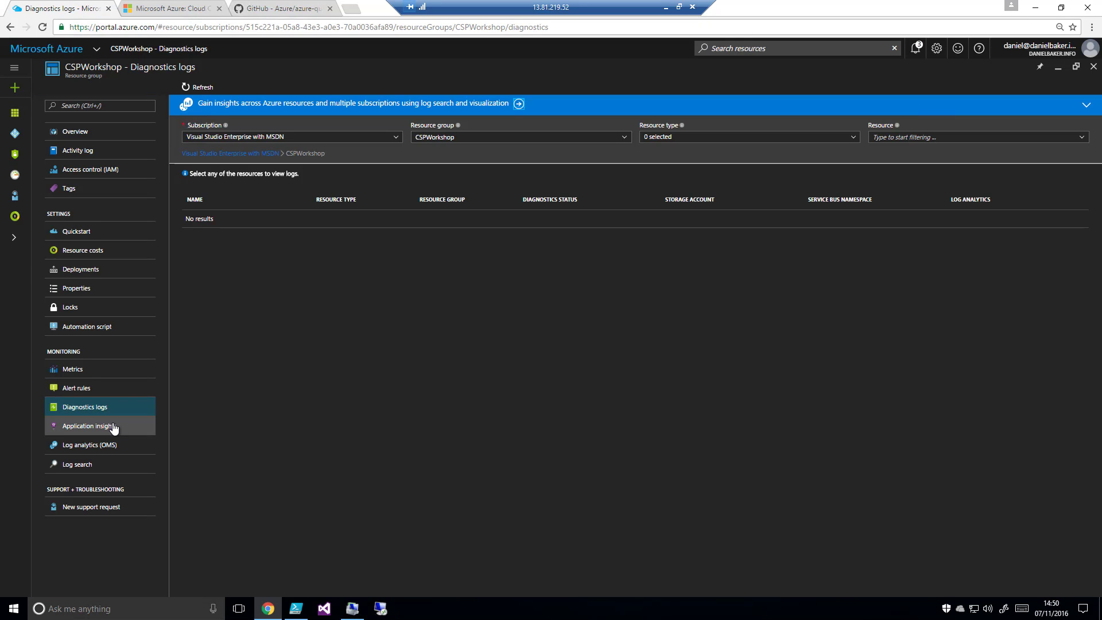
{"action": "left_click", "coordinate": [112, 425]}
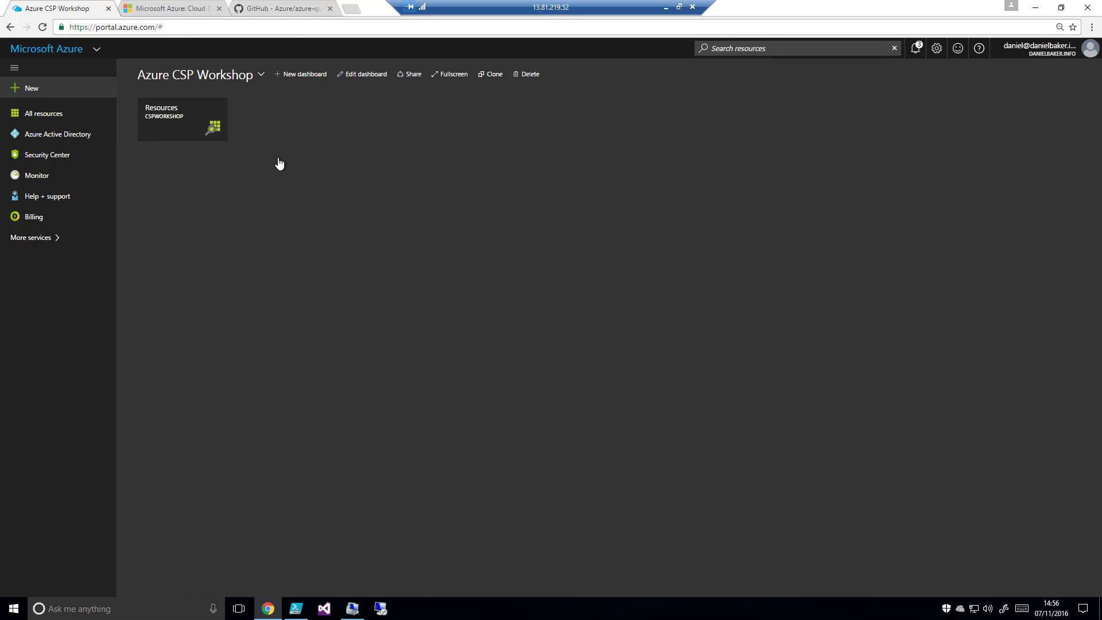
Switch to the azure-quickstart-templates repository on GitHub and open the 101-vm-simple-linux template
{"action": "left_click", "coordinate": [287, 17]}
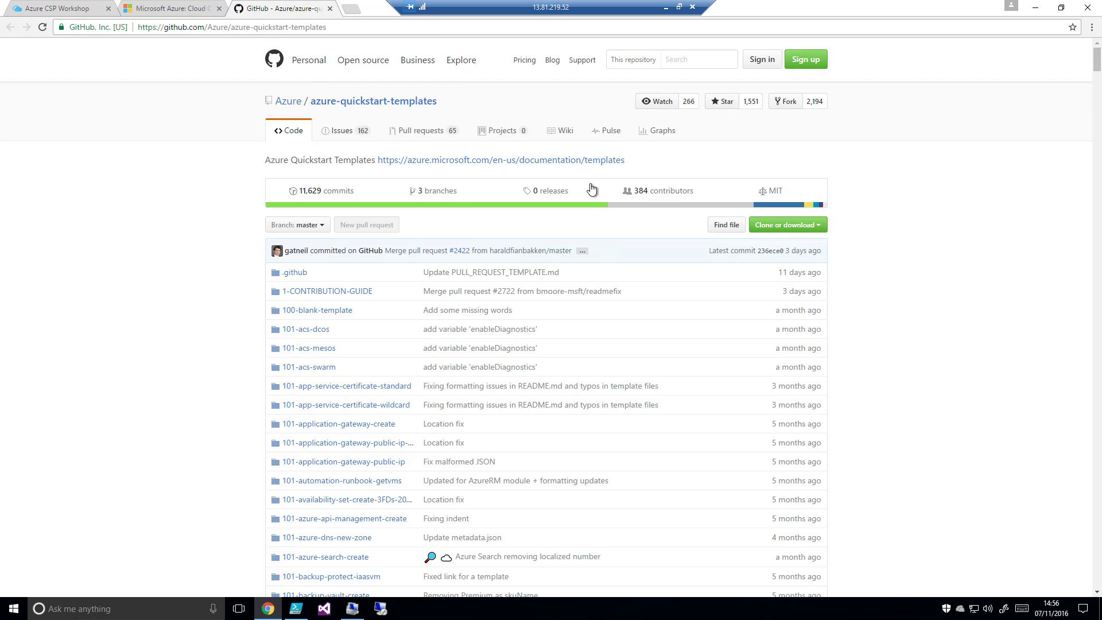
{"action": "scroll", "coordinate": [903, 259], "scroll_direction": "down", "scroll_amount": 3}
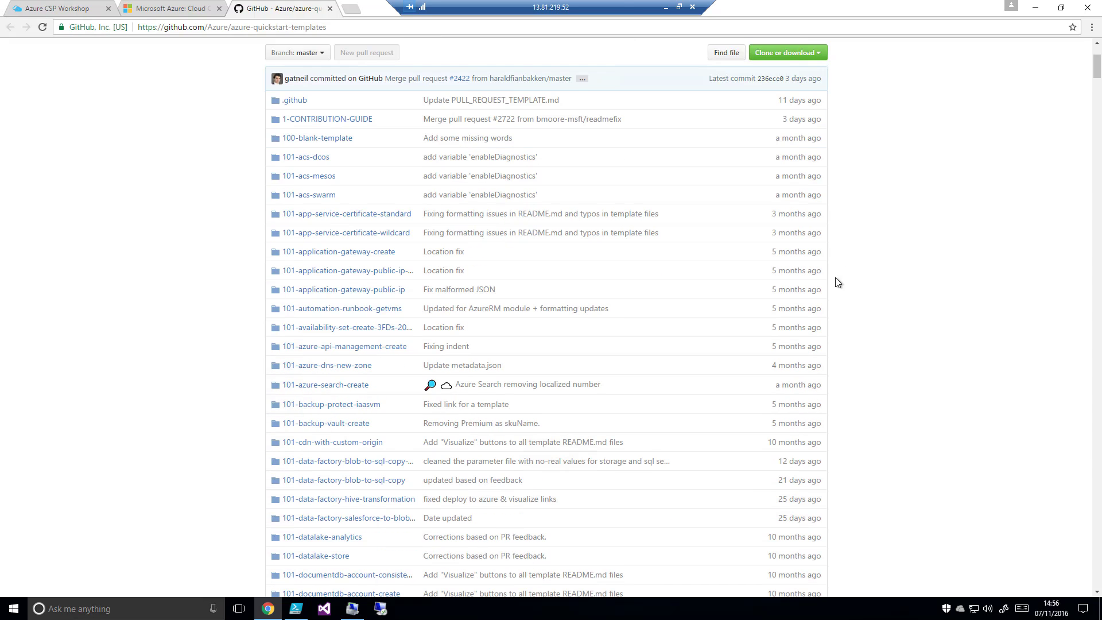
{"action": "scroll", "coordinate": [972, 293], "scroll_direction": "down", "scroll_amount": 7}
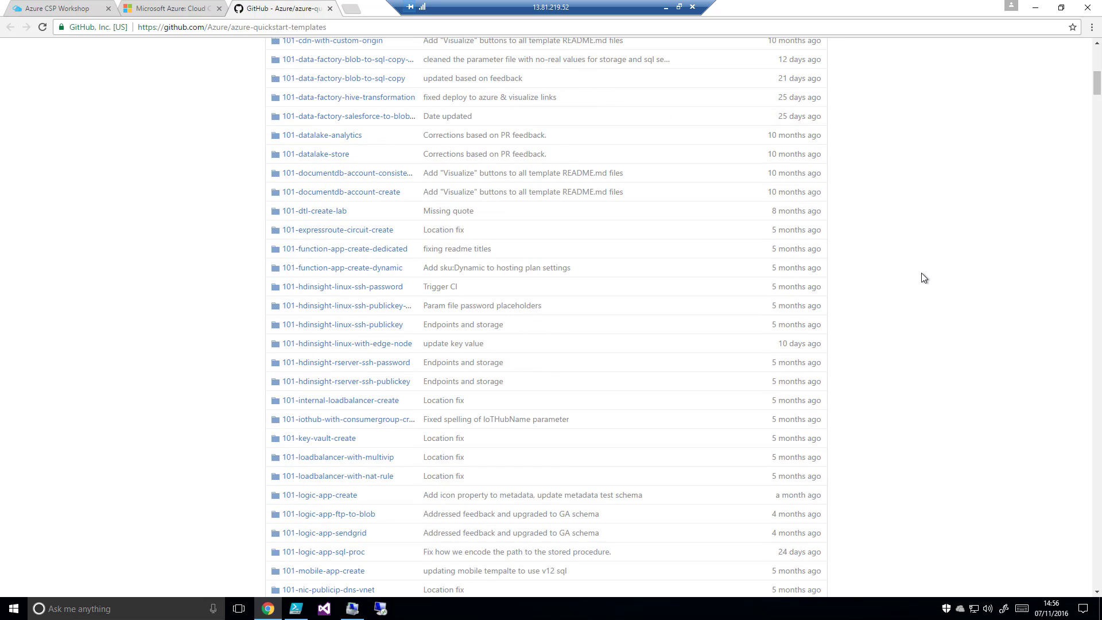
{"action": "scroll", "coordinate": [924, 278], "scroll_direction": "down", "scroll_amount": 7}
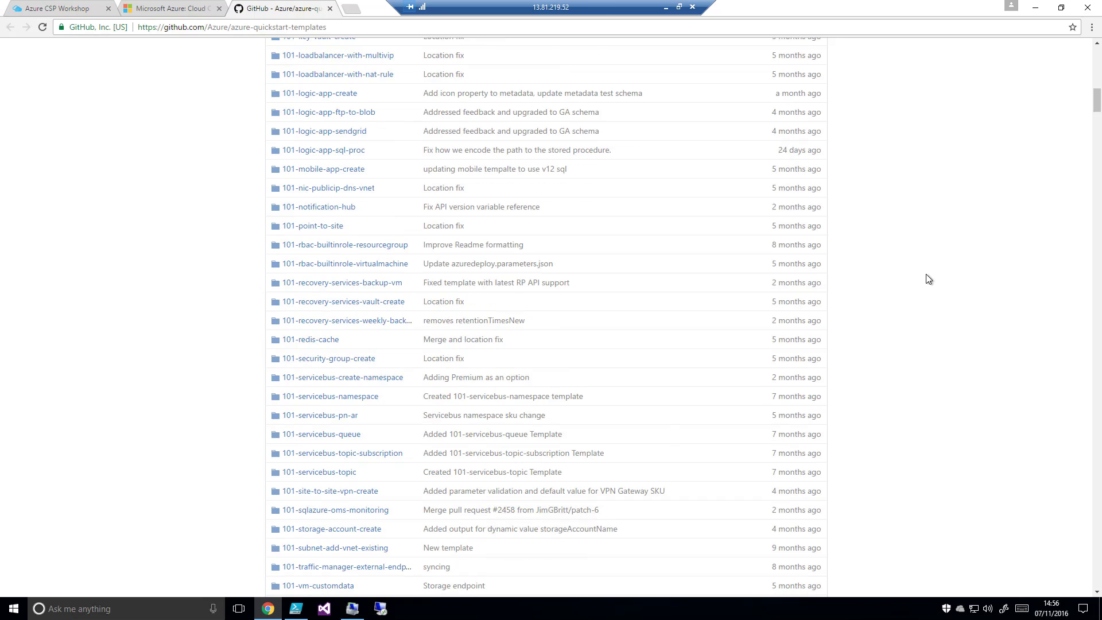
{"action": "scroll", "coordinate": [927, 275], "scroll_direction": "down", "scroll_amount": 4}
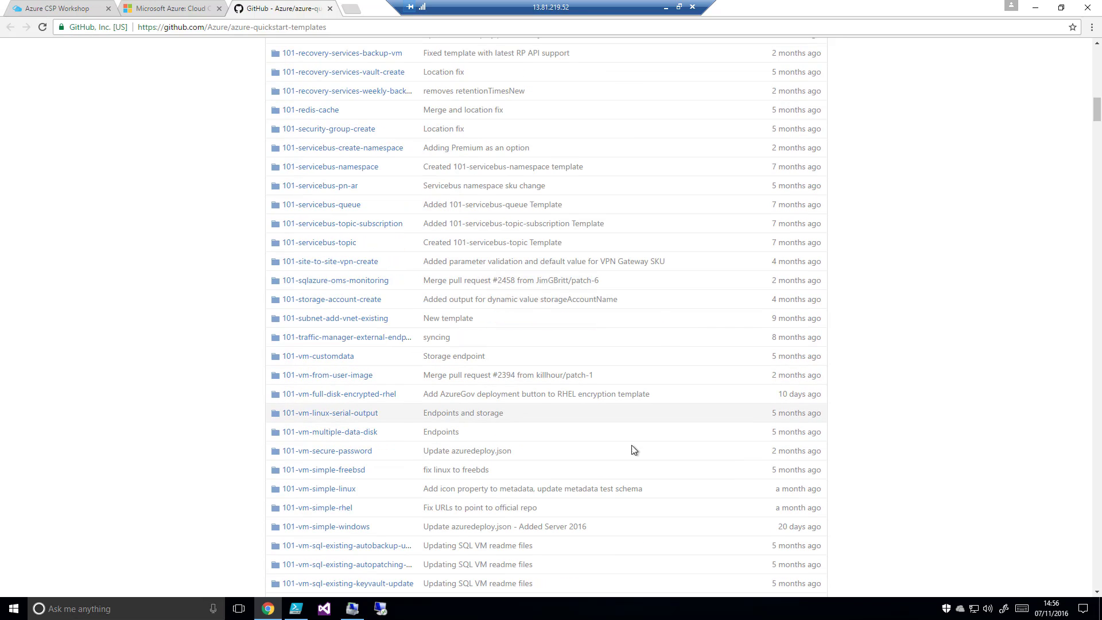
{"action": "left_click", "coordinate": [325, 494]}
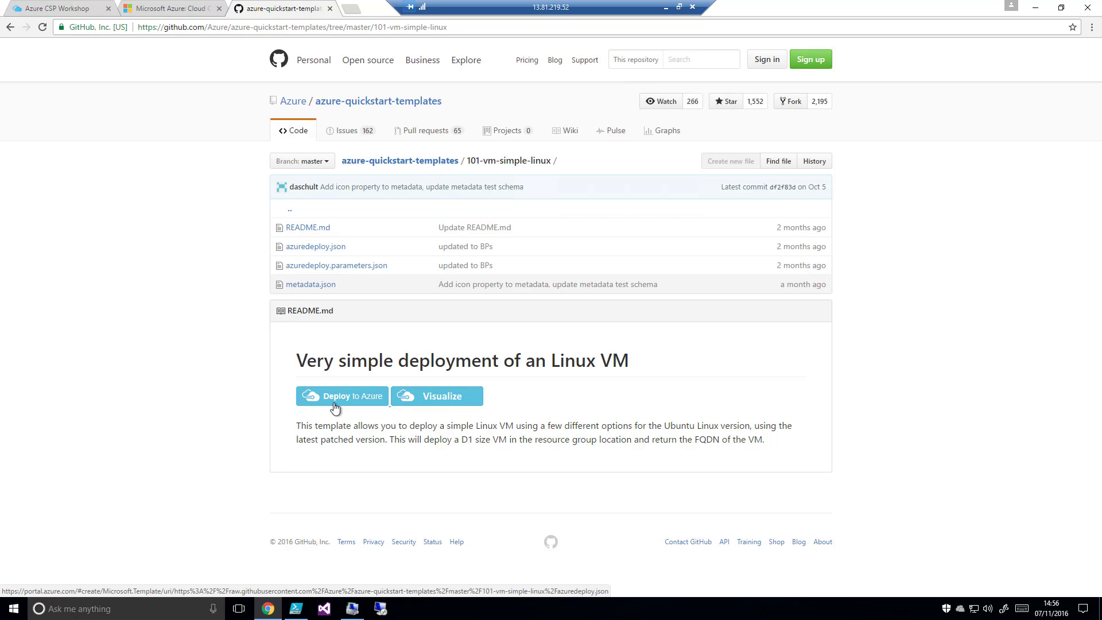
Visualize the simple Linux VM template's resources in ARMVIZ in a separate tab, and close the diagram after viewing it
{"action": "right_click", "coordinate": [454, 400]}
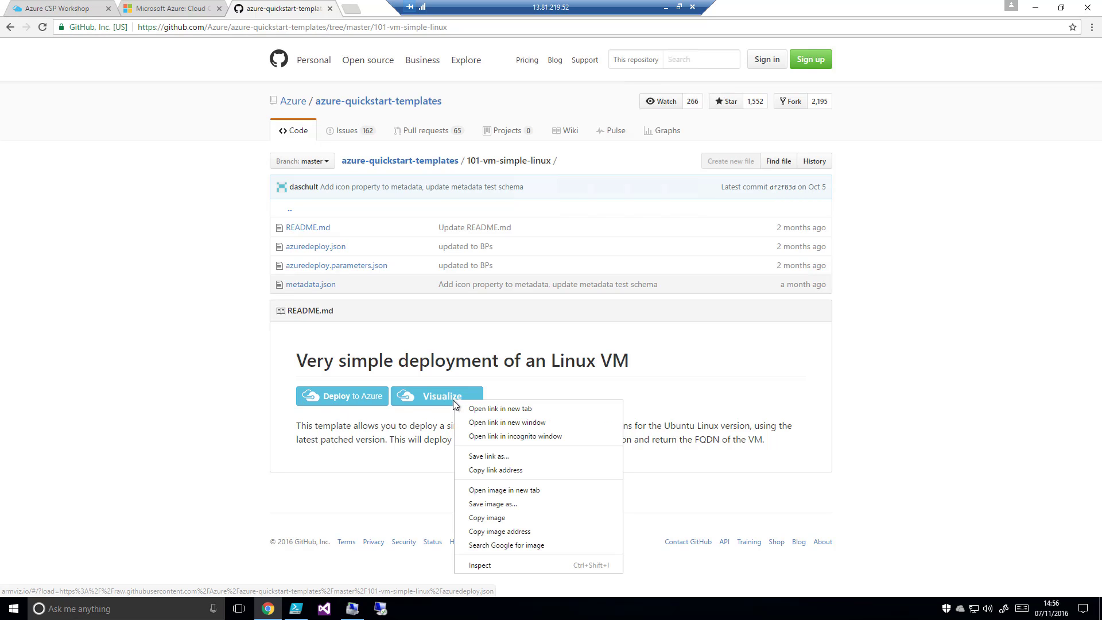
{"action": "left_click", "coordinate": [488, 413]}
{"action": "left_click", "coordinate": [364, 11]}
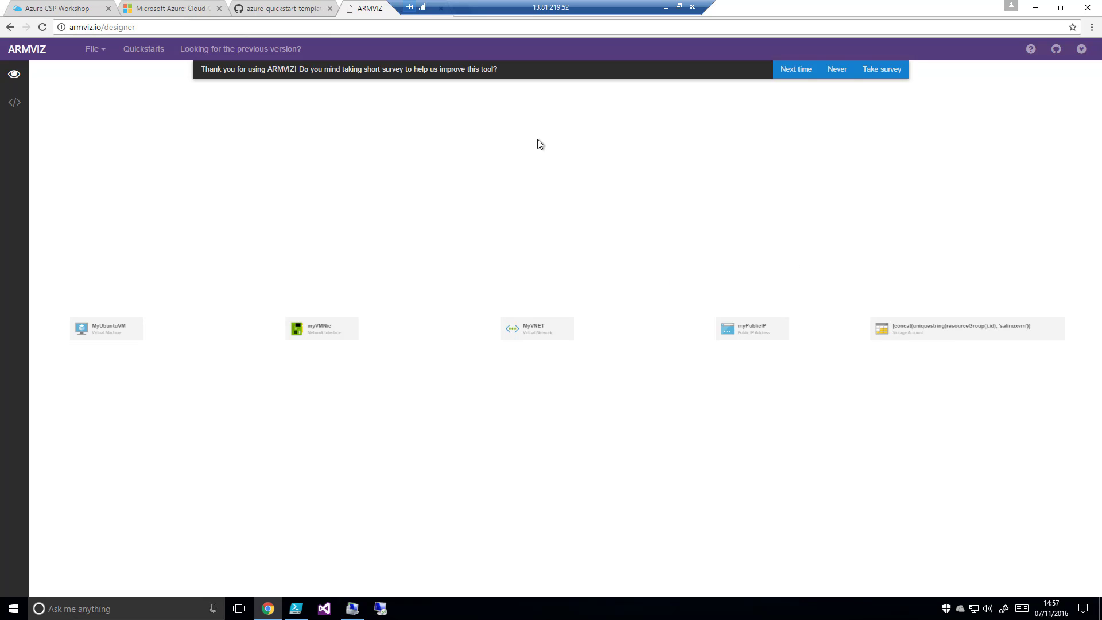
{"action": "left_click_drag", "start_coordinate": [368, 11], "coordinate": [460, 86]}
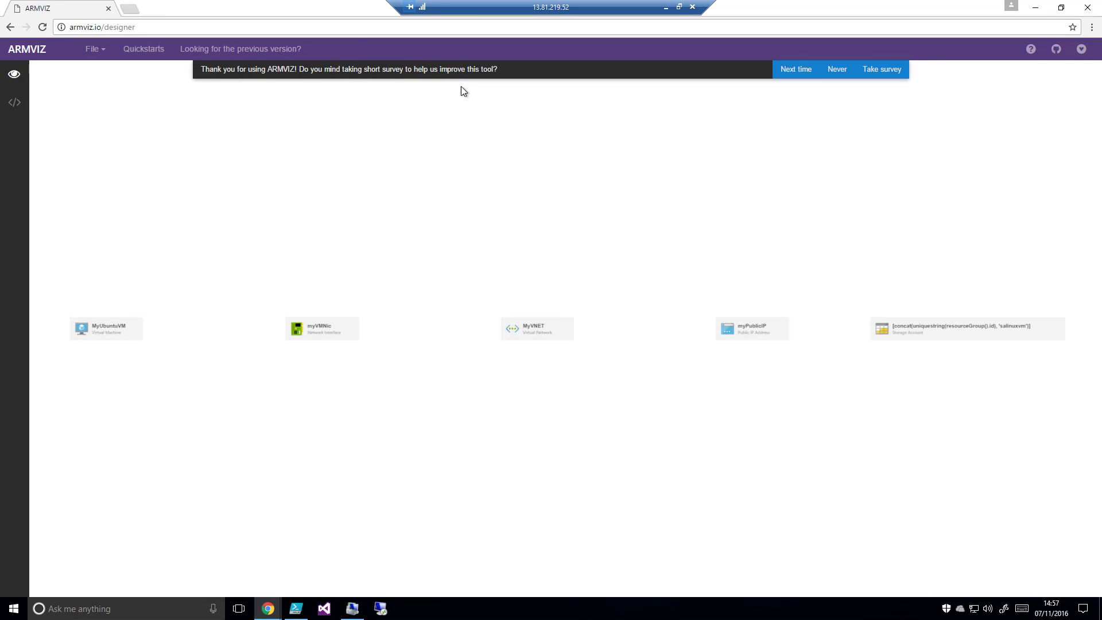
{"action": "left_click", "coordinate": [108, 9]}
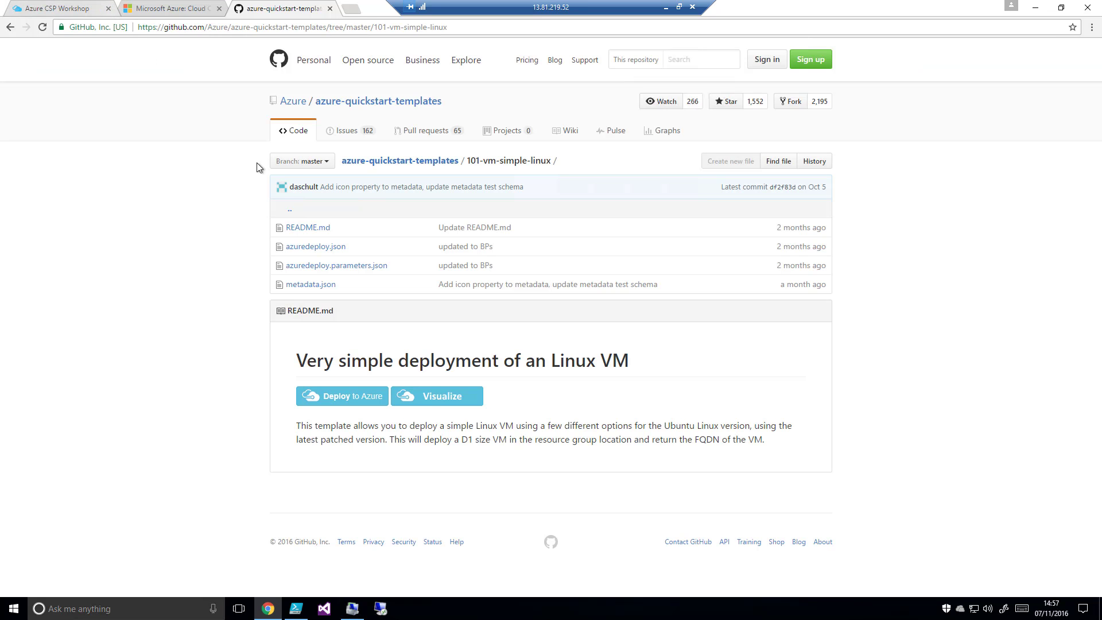
Start deploying the simple Linux VM template to Azure, using the existing CSPWorkshop resource group
{"action": "left_click", "coordinate": [346, 402]}
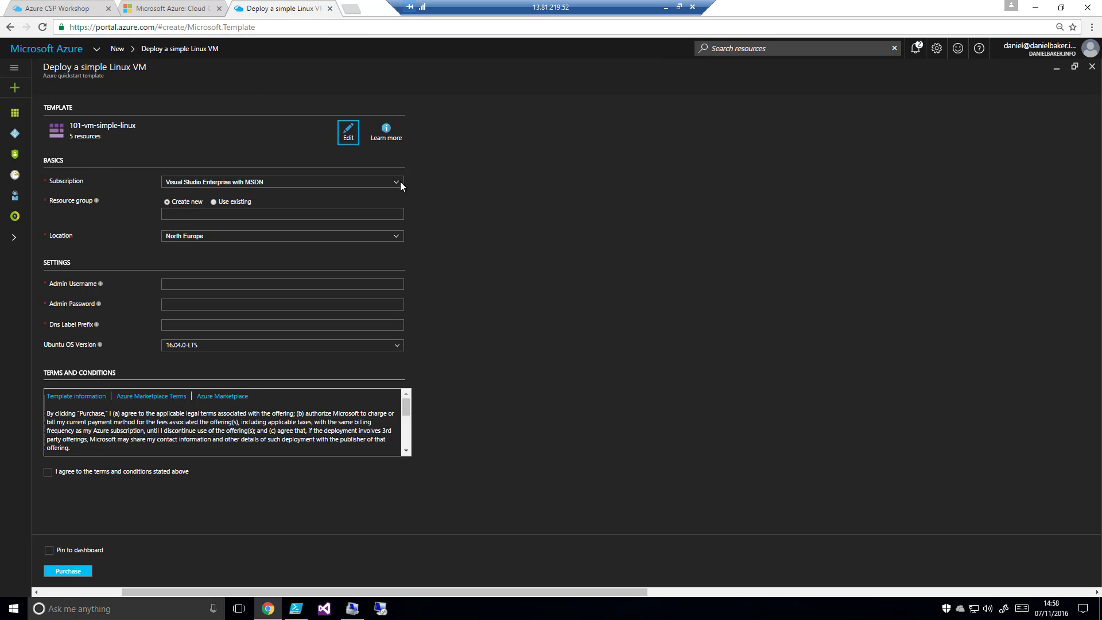
{"action": "left_click", "coordinate": [215, 202]}
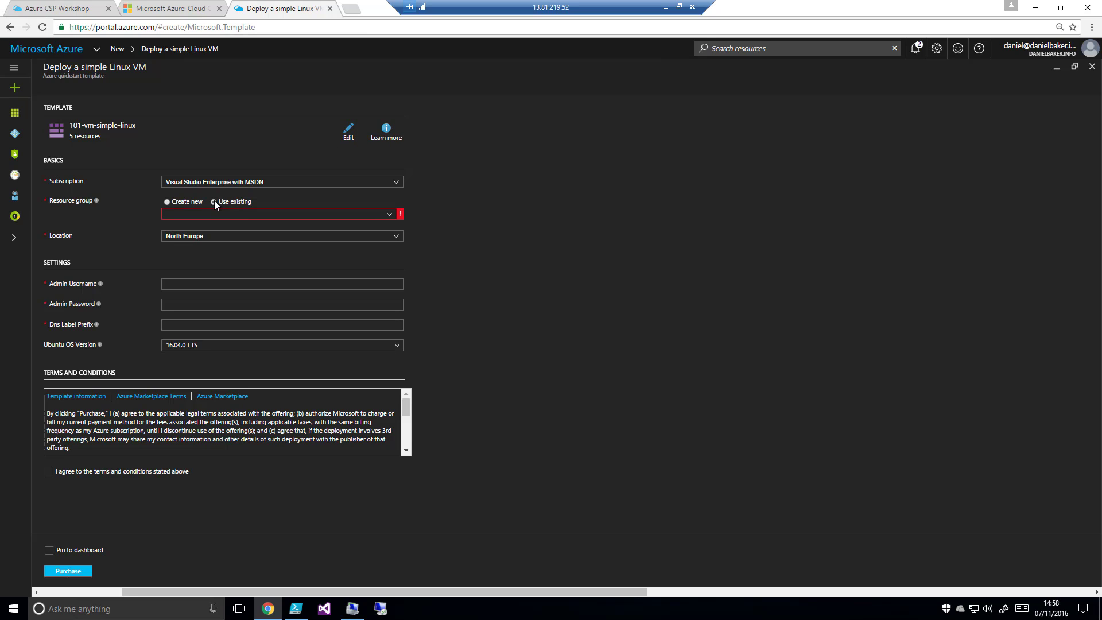
{"action": "left_click", "coordinate": [389, 215]}
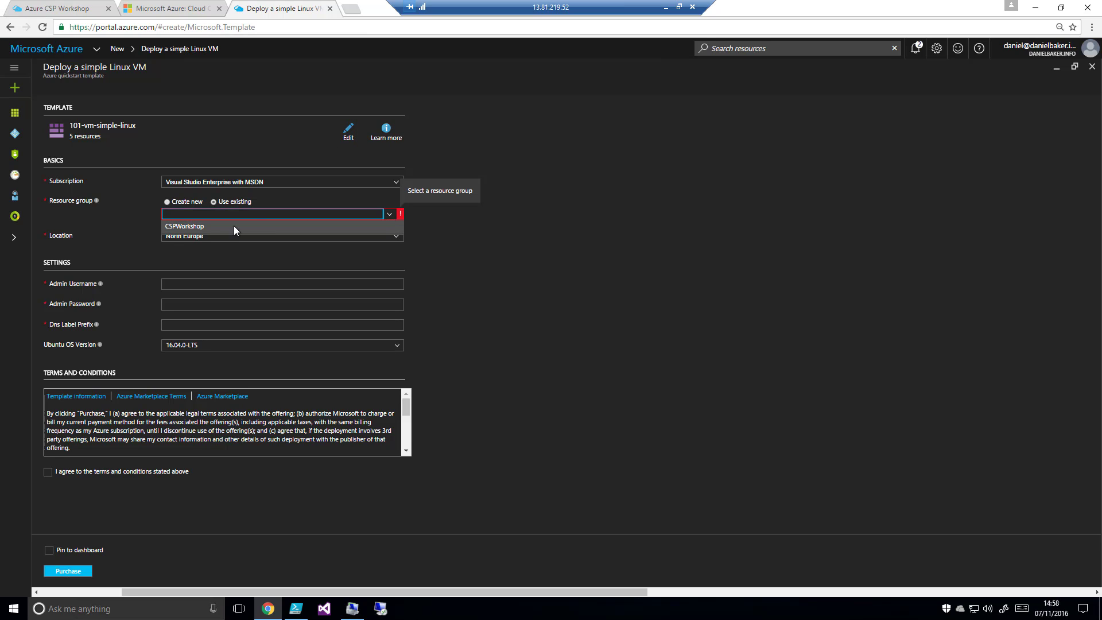
{"action": "left_click", "coordinate": [205, 226]}
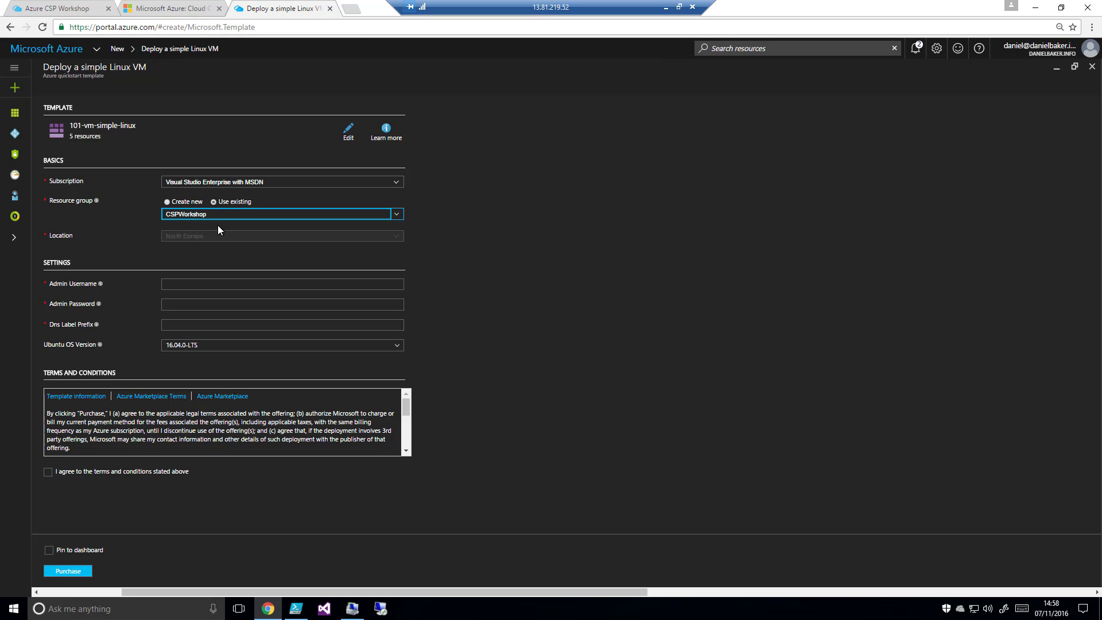
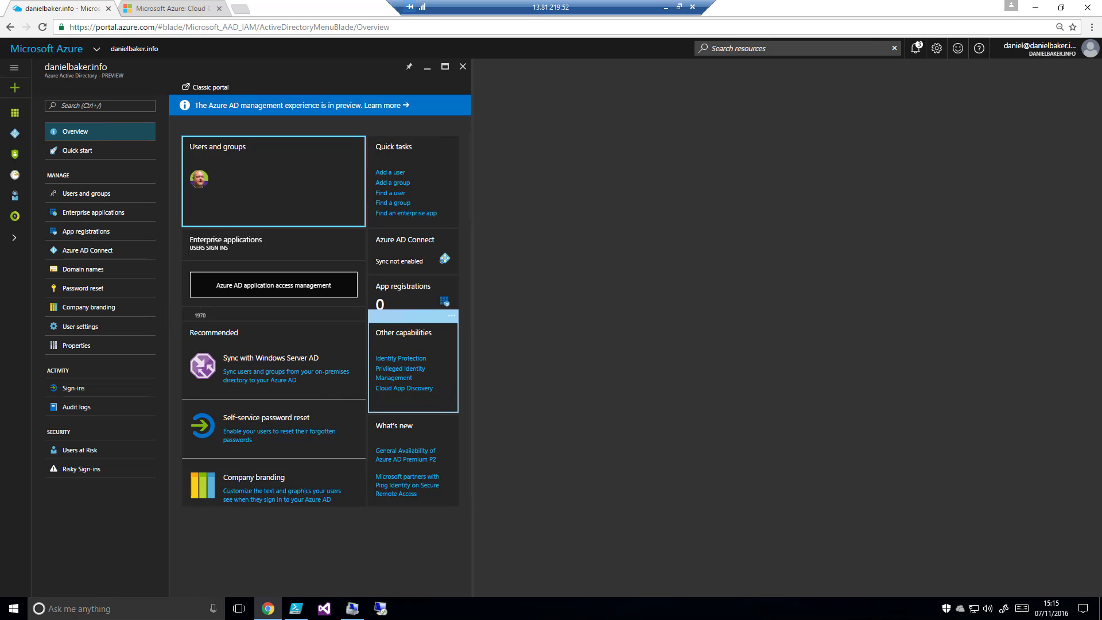
View the directory's list of all users, and open the new user form to inspect its fields before closing it
{"action": "left_click", "coordinate": [208, 176]}
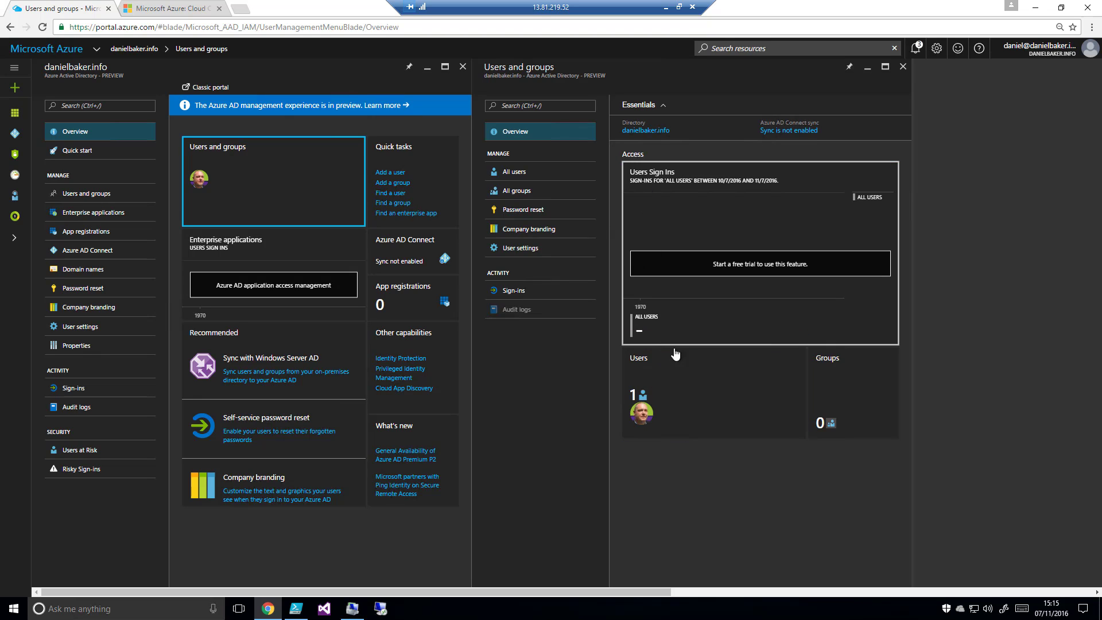
{"action": "left_click", "coordinate": [518, 172]}
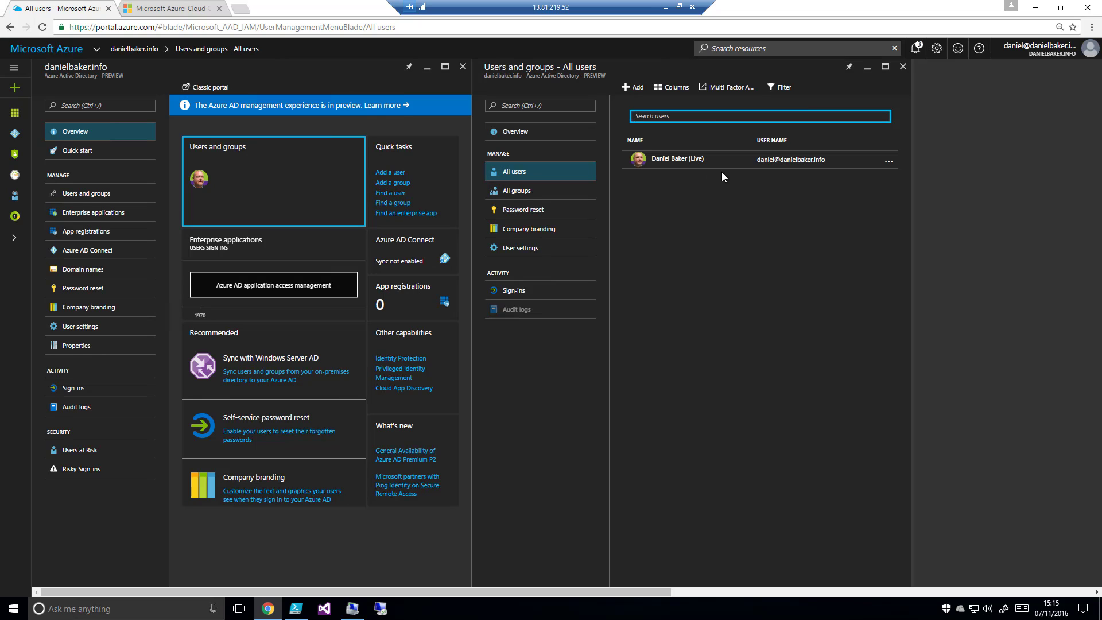
{"action": "left_click", "coordinate": [627, 89]}
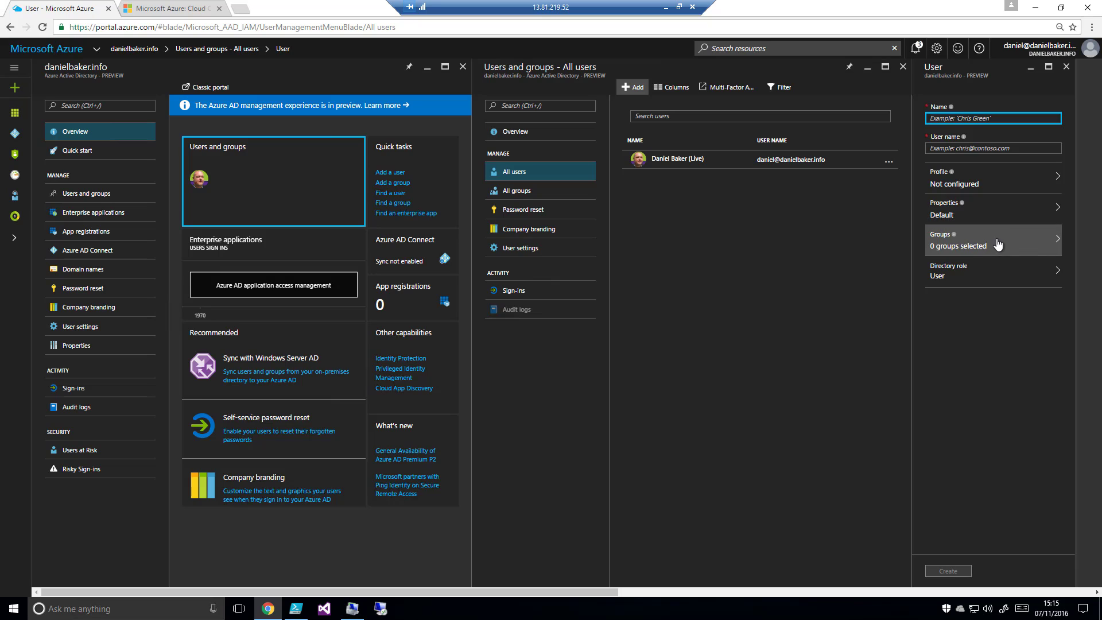
{"action": "left_click", "coordinate": [1066, 67]}
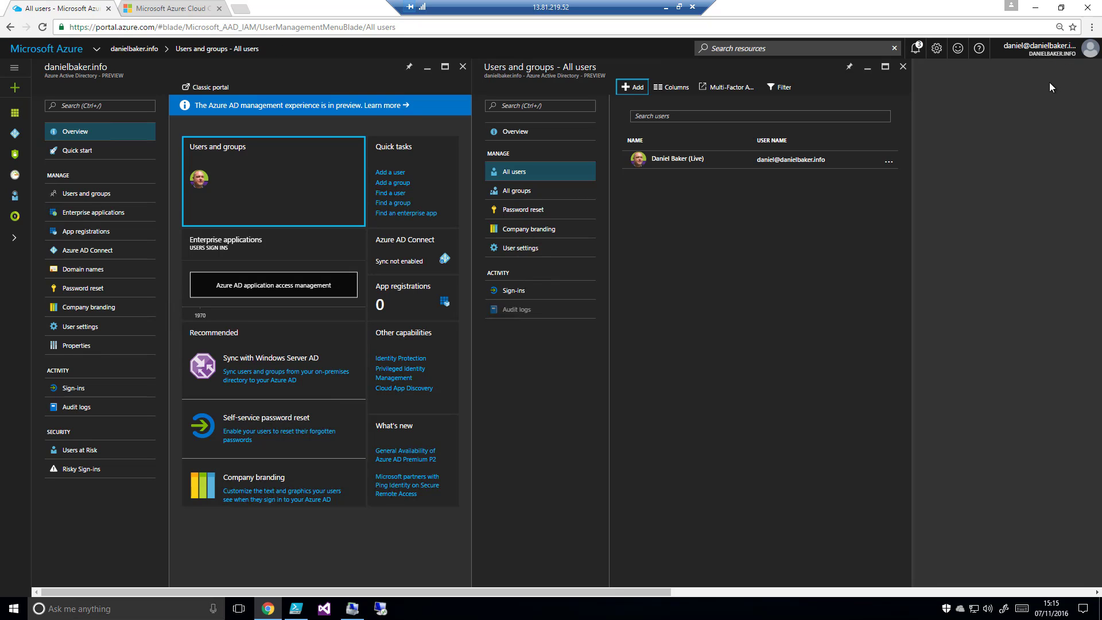
Review the existing user's profile, directory role, groups and Azure resources, and return to the directory overview
{"action": "left_click", "coordinate": [659, 167]}
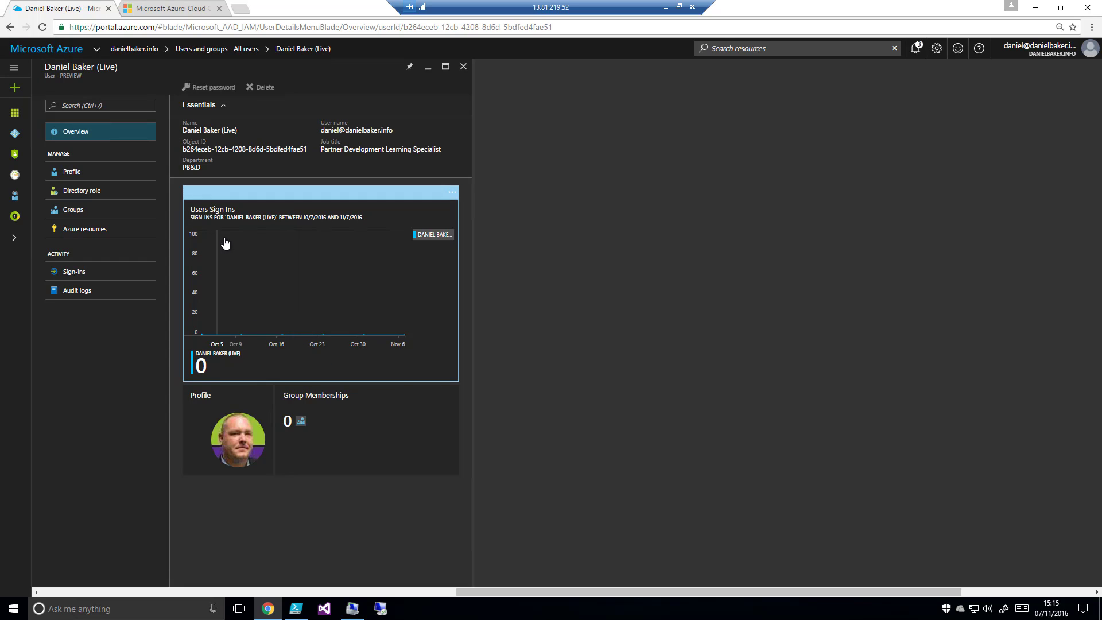
{"action": "left_click", "coordinate": [104, 176]}
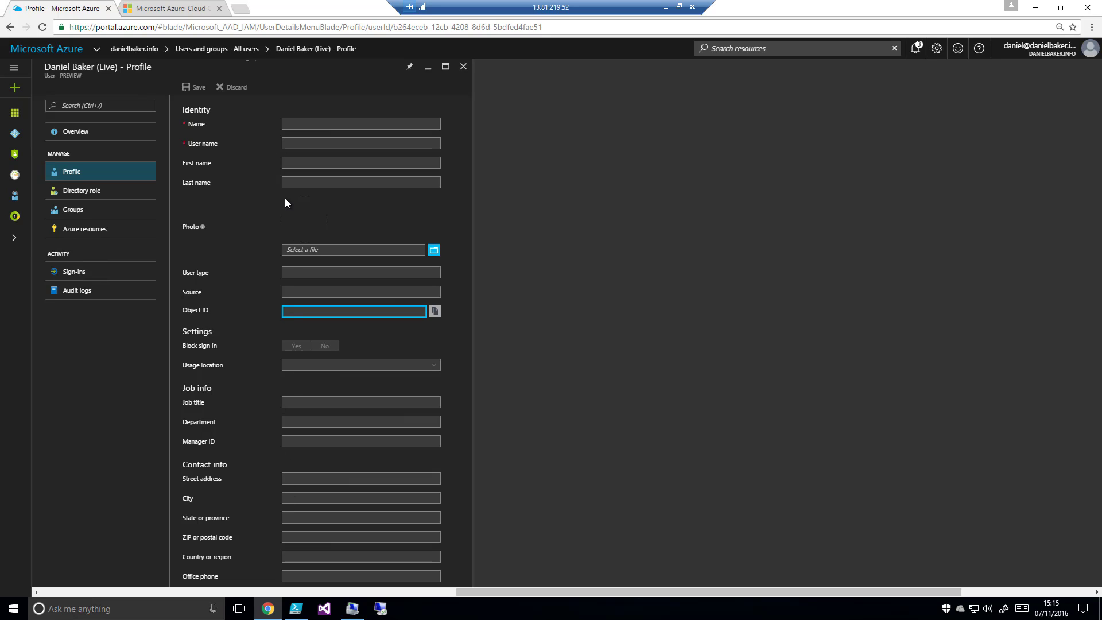
{"action": "left_click", "coordinate": [80, 190]}
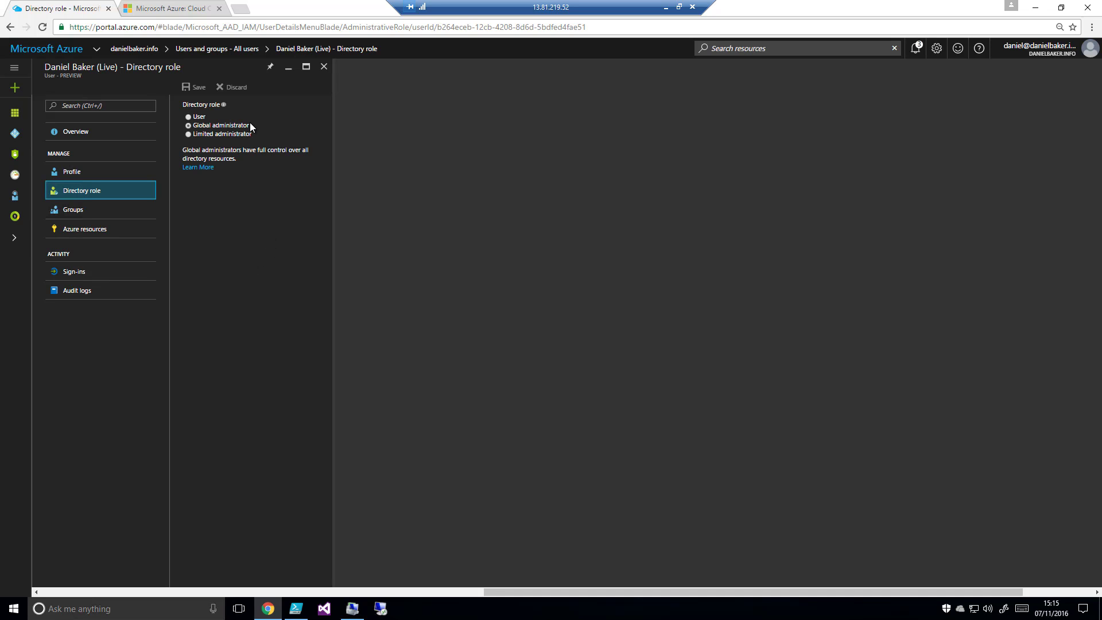
{"action": "left_click", "coordinate": [94, 212]}
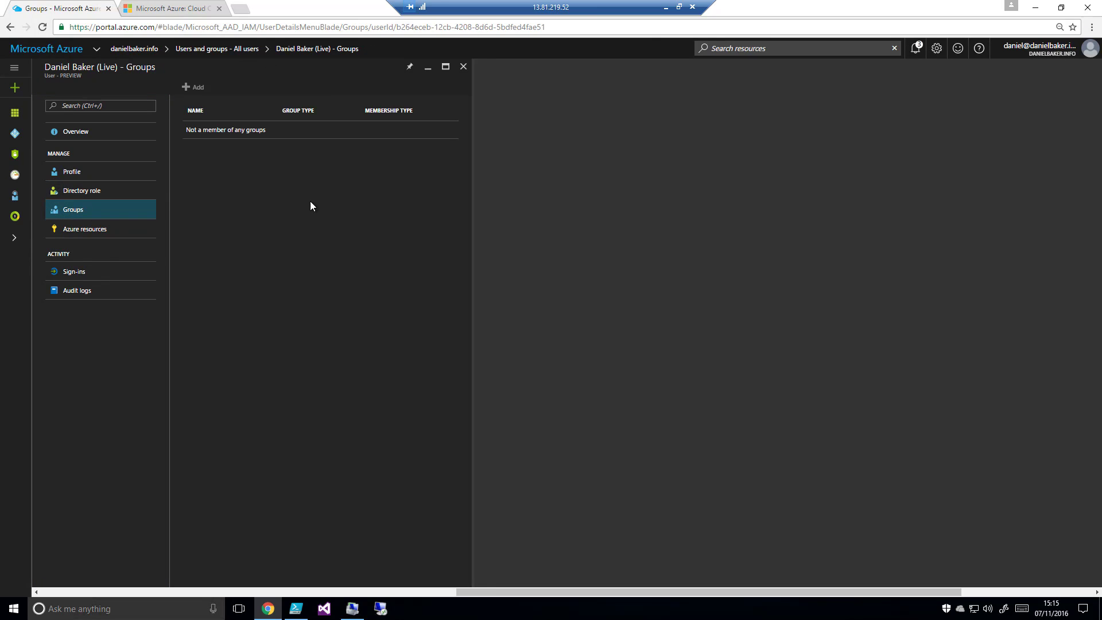
{"action": "left_click", "coordinate": [94, 232]}
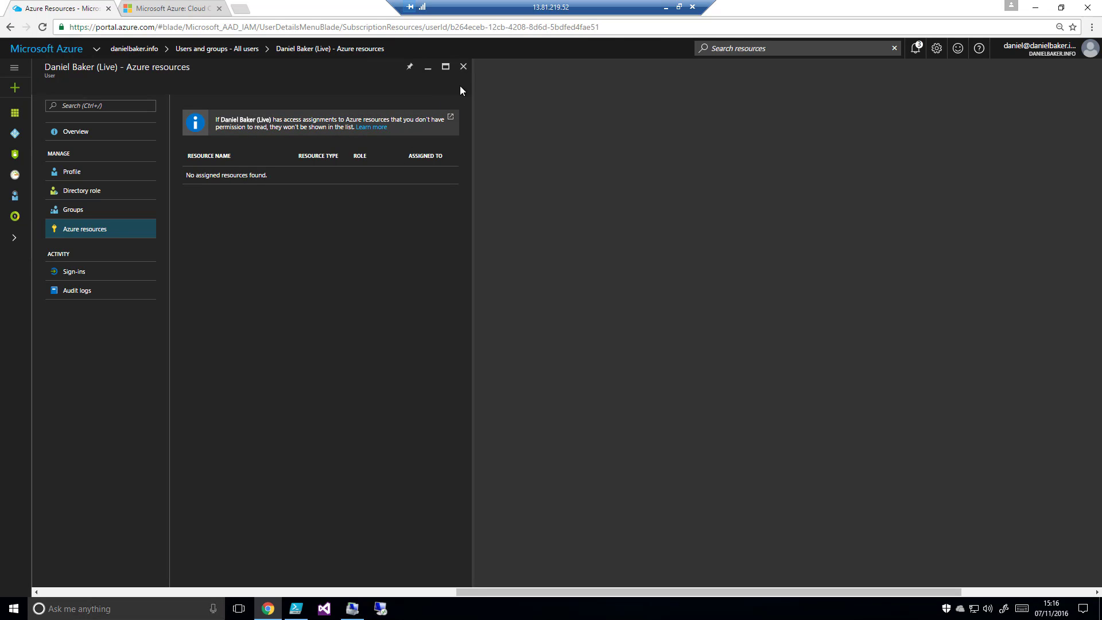
{"action": "left_click", "coordinate": [463, 67]}
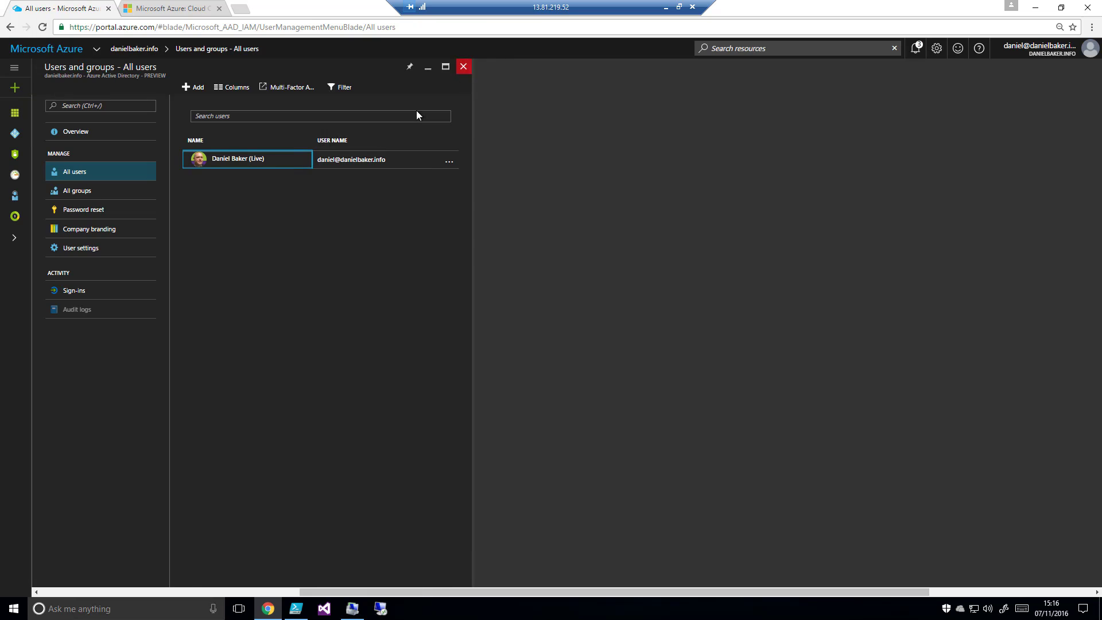
{"action": "left_click", "coordinate": [463, 66]}
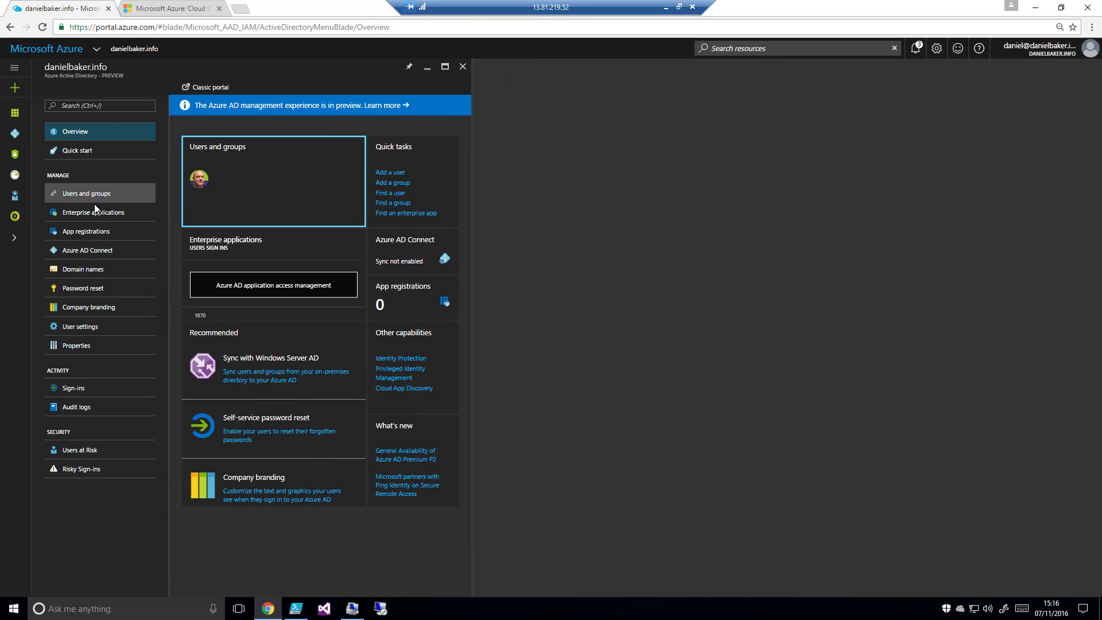
Review the directory's enterprise applications, Azure AD Connect, domain names, password reset and company branding pages
{"action": "left_click", "coordinate": [85, 215]}
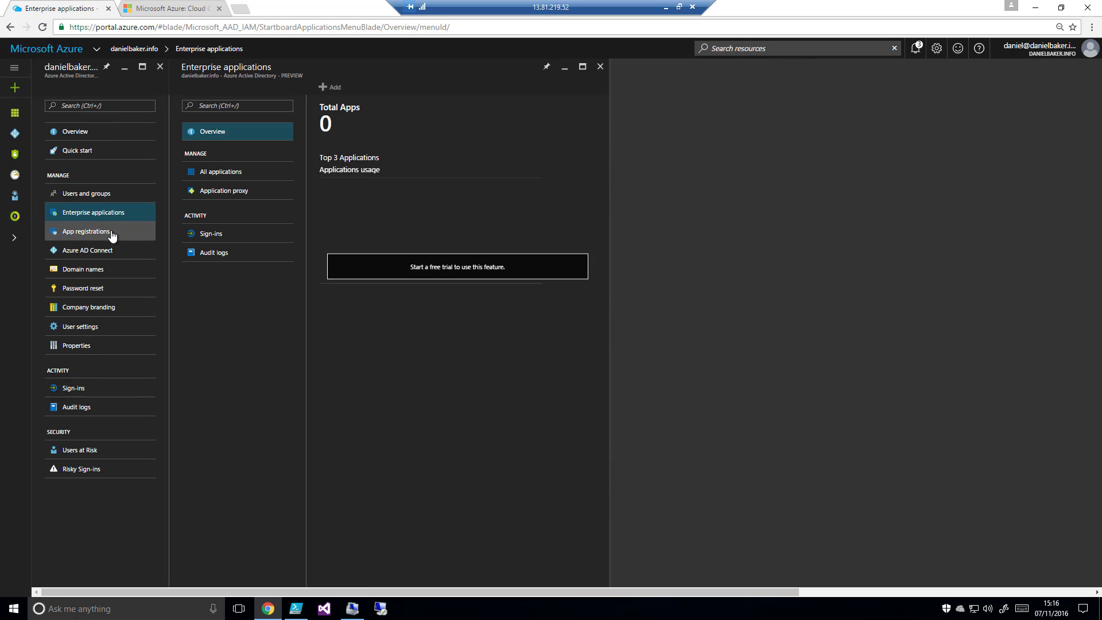
{"action": "left_click", "coordinate": [118, 252]}
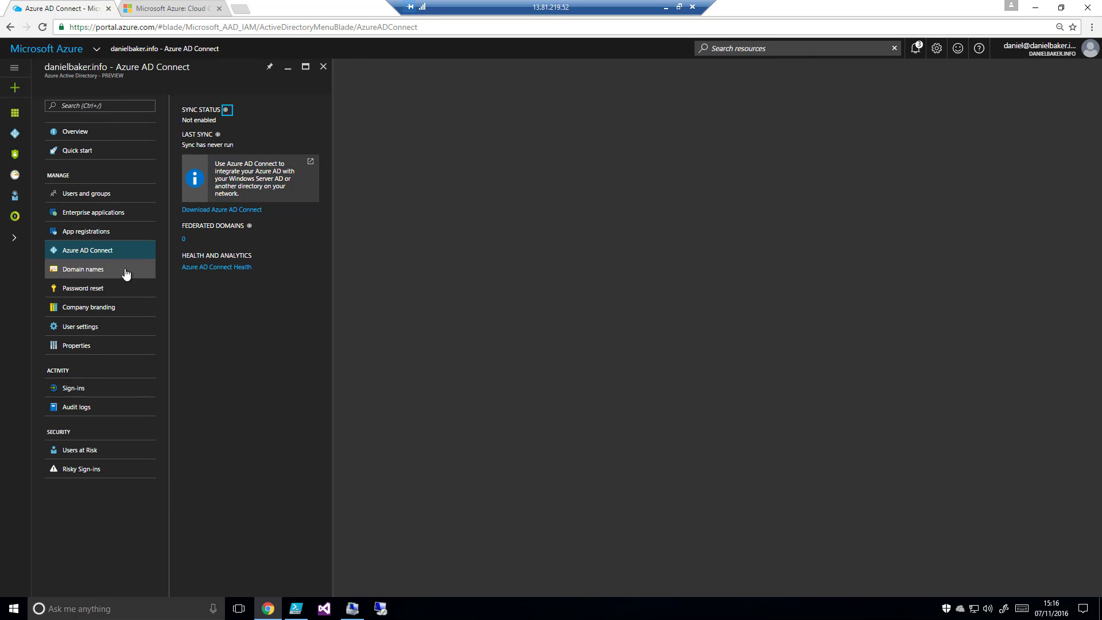
{"action": "left_click", "coordinate": [104, 270]}
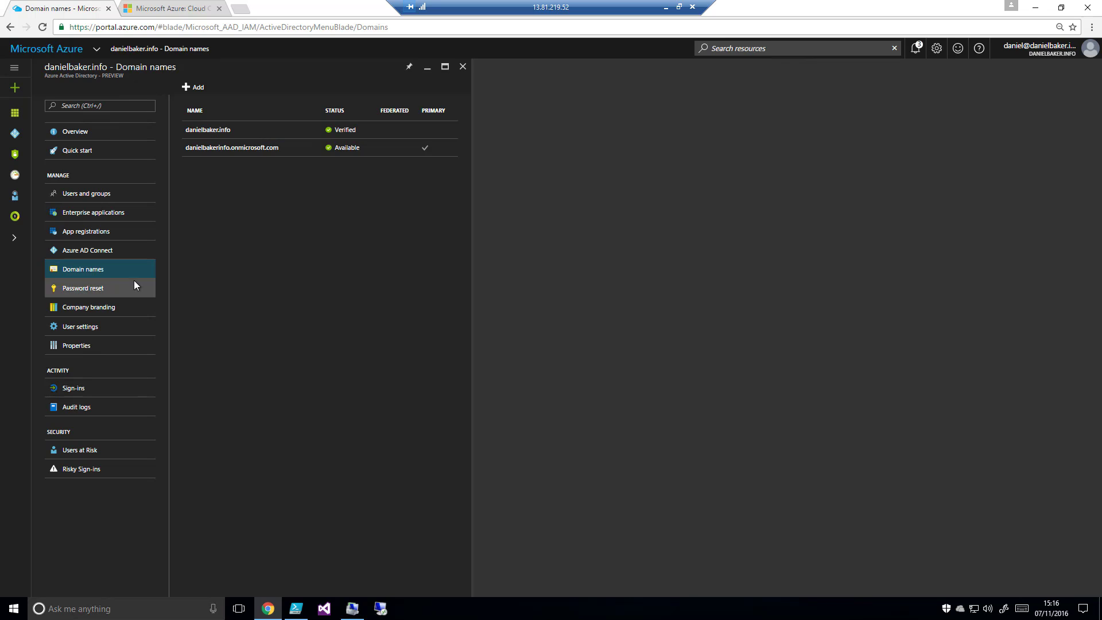
{"action": "left_click", "coordinate": [121, 288]}
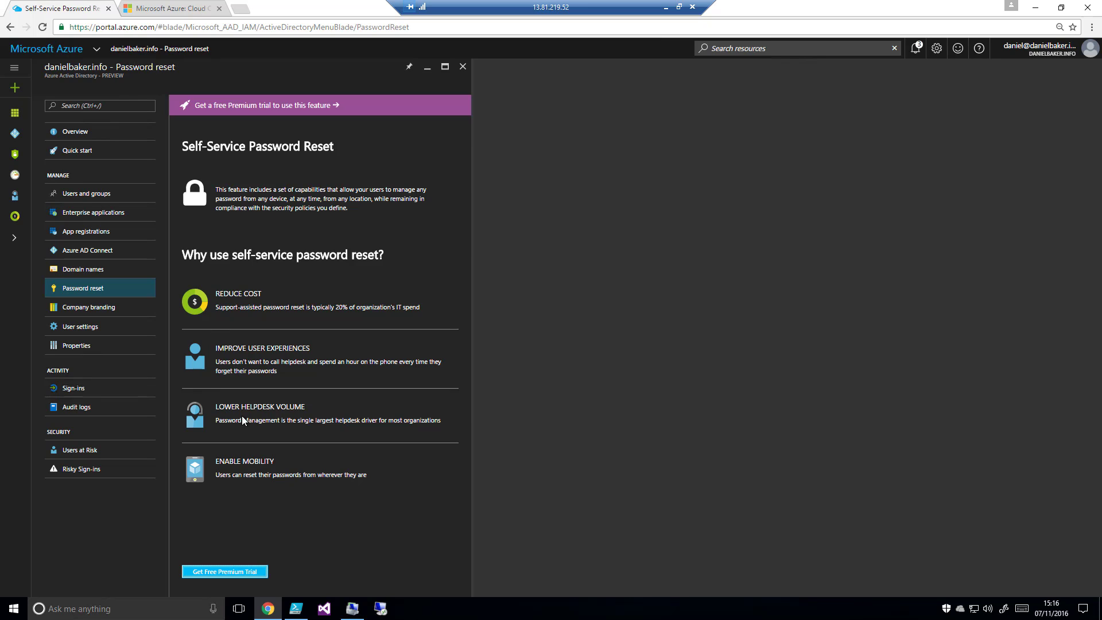
{"action": "left_click", "coordinate": [89, 307]}
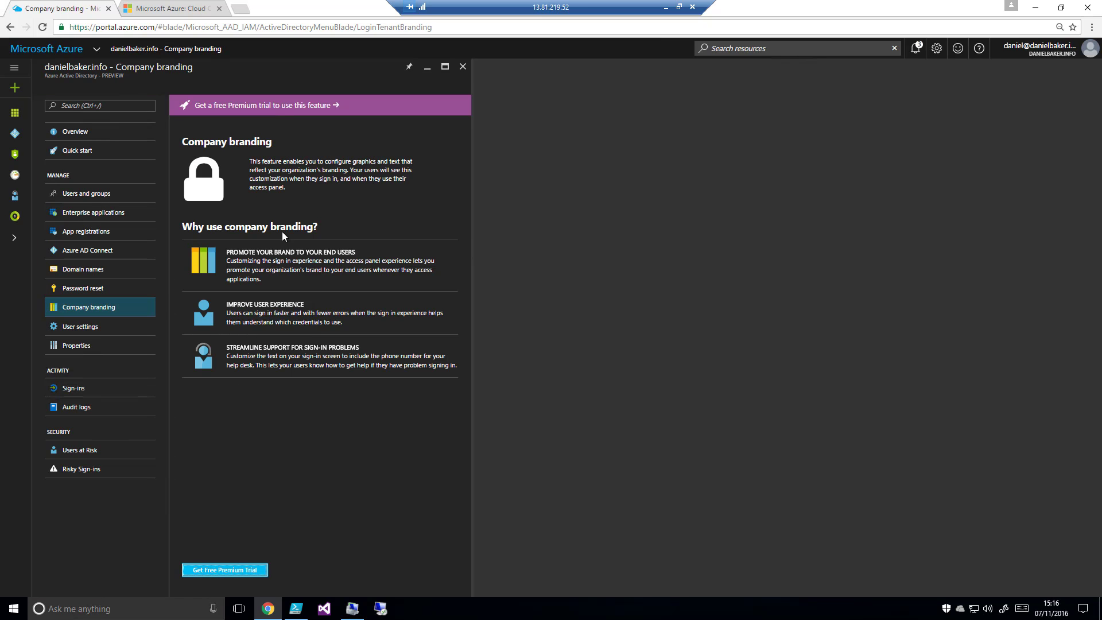
Examine the directory's user settings and properties, and check the Users at Risk and Risky Sign-ins security reports
{"action": "left_click", "coordinate": [108, 329]}
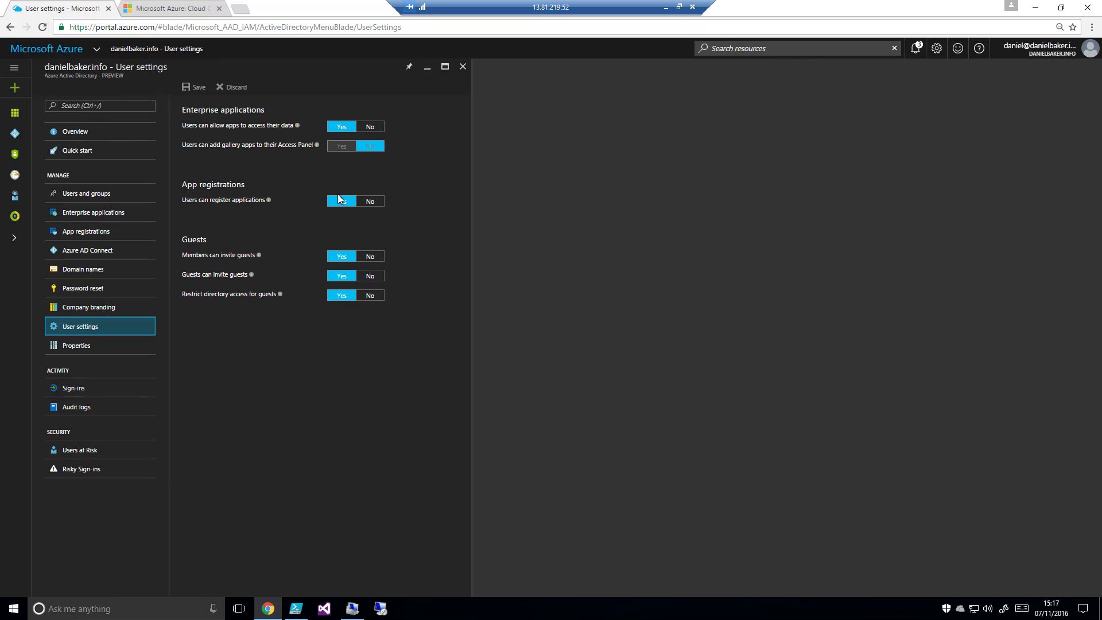
{"action": "left_click", "coordinate": [121, 347]}
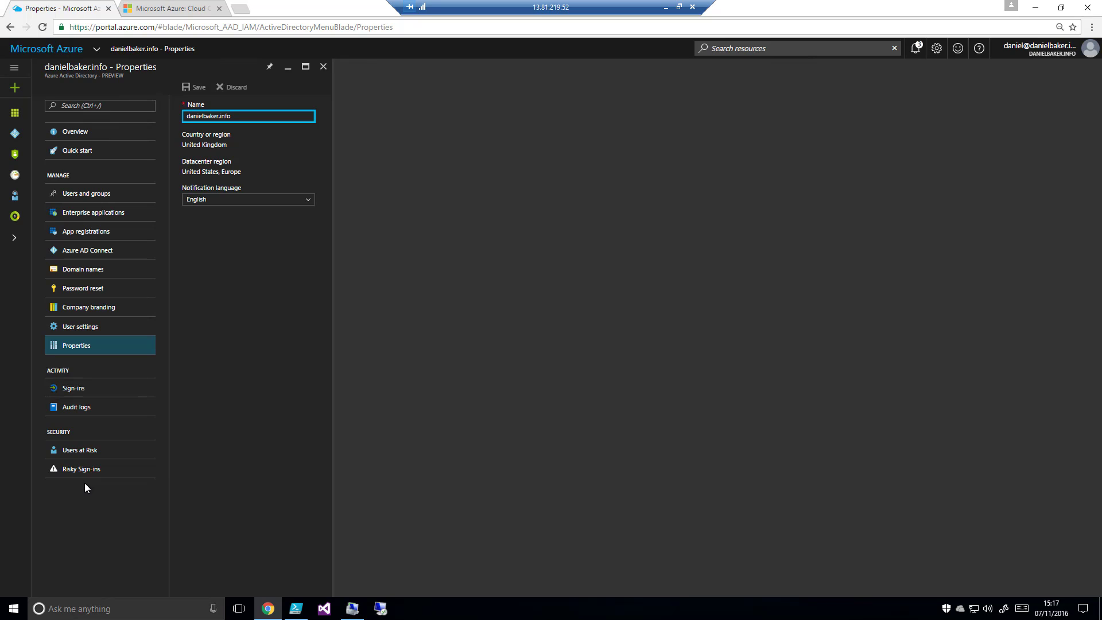
{"action": "left_click", "coordinate": [100, 456]}
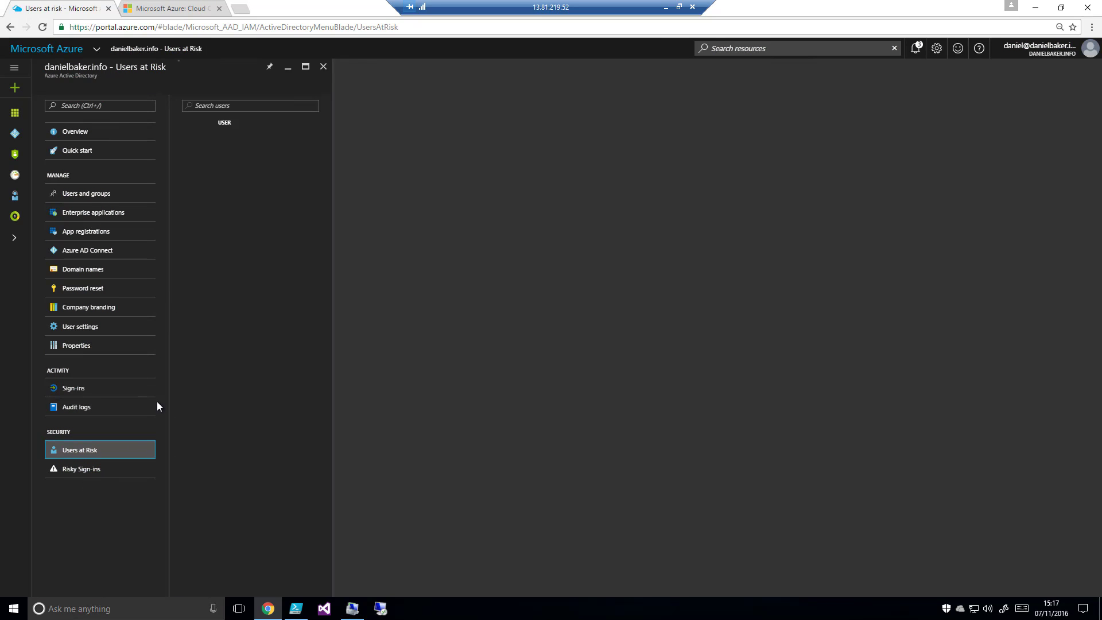
{"action": "left_click", "coordinate": [86, 470]}
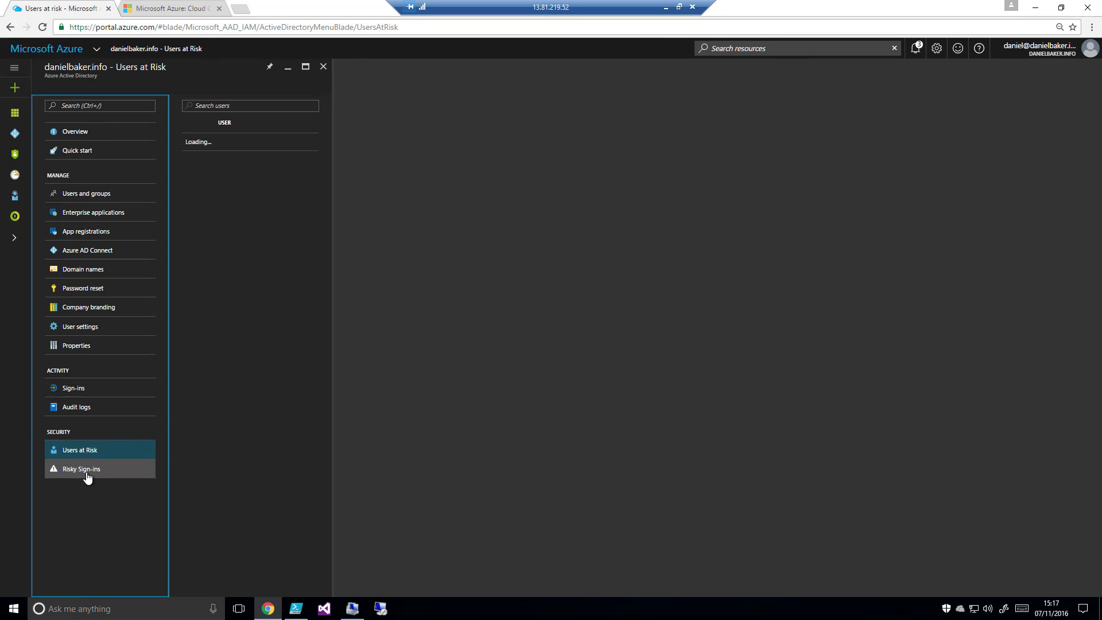
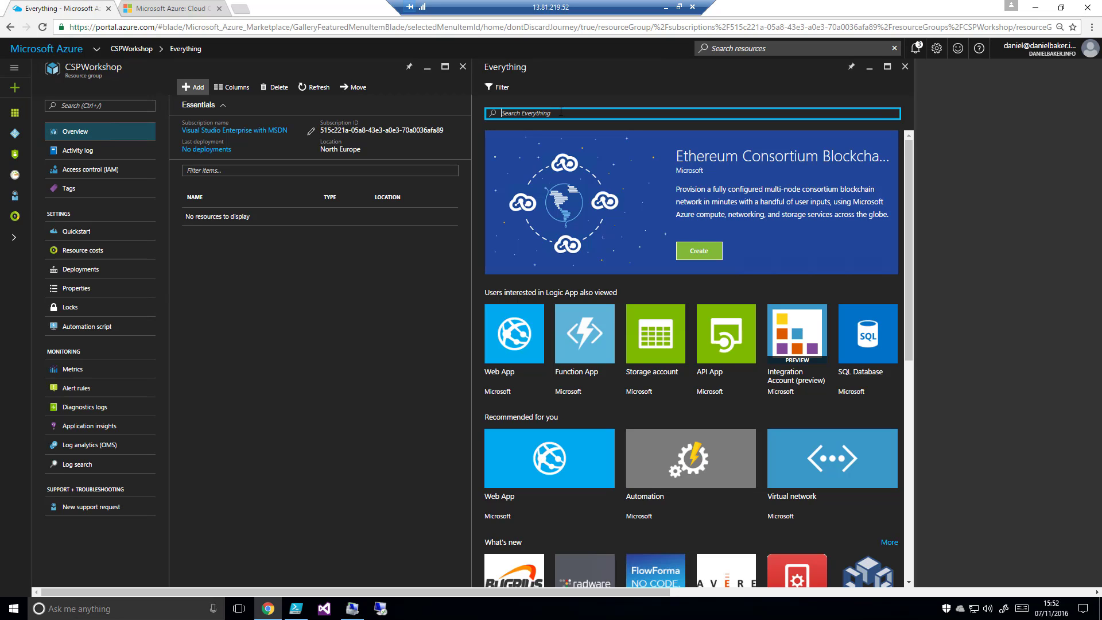
Find Microsoft's Virtual network in the marketplace and start creating one with the Resource Manager deployment model
{"action": "type", "text": "Vi"}
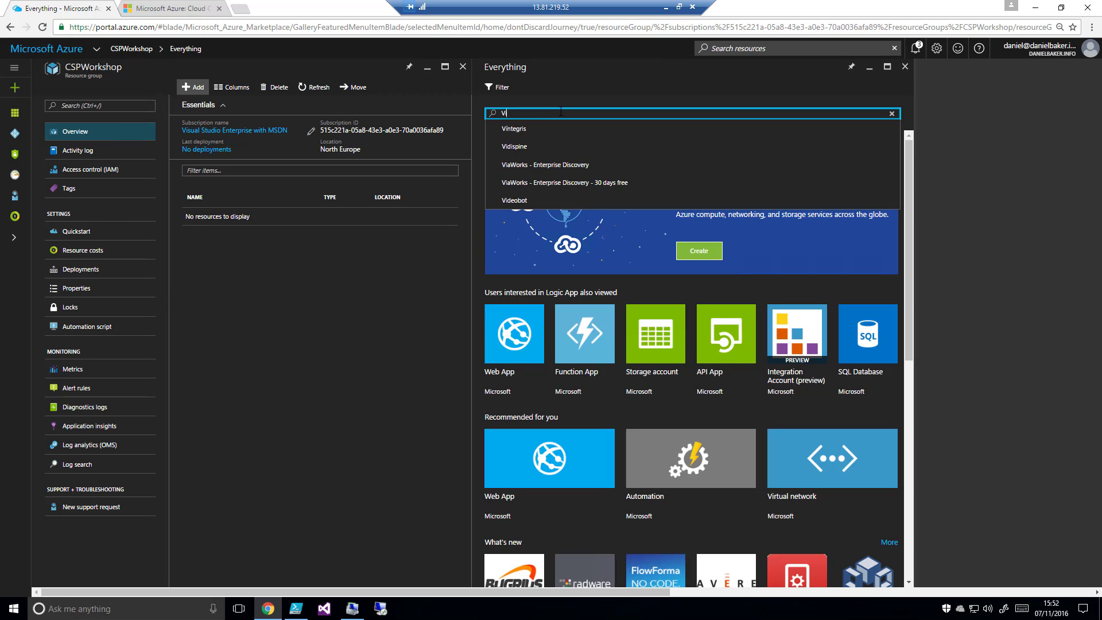
{"action": "type", "text": "rtual N"}
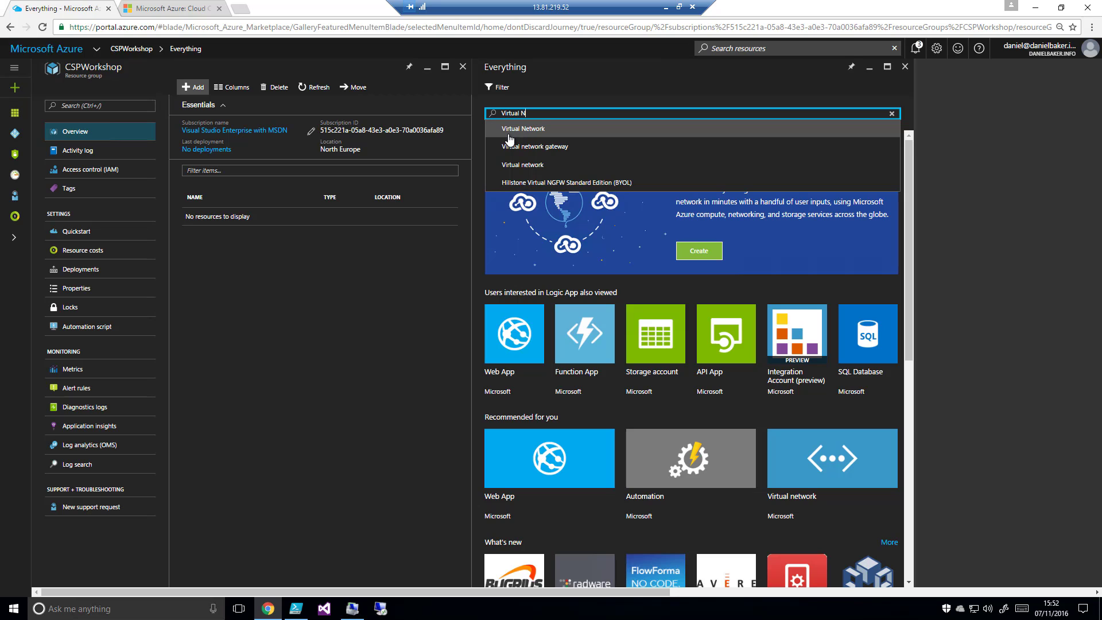
{"action": "left_click", "coordinate": [538, 136]}
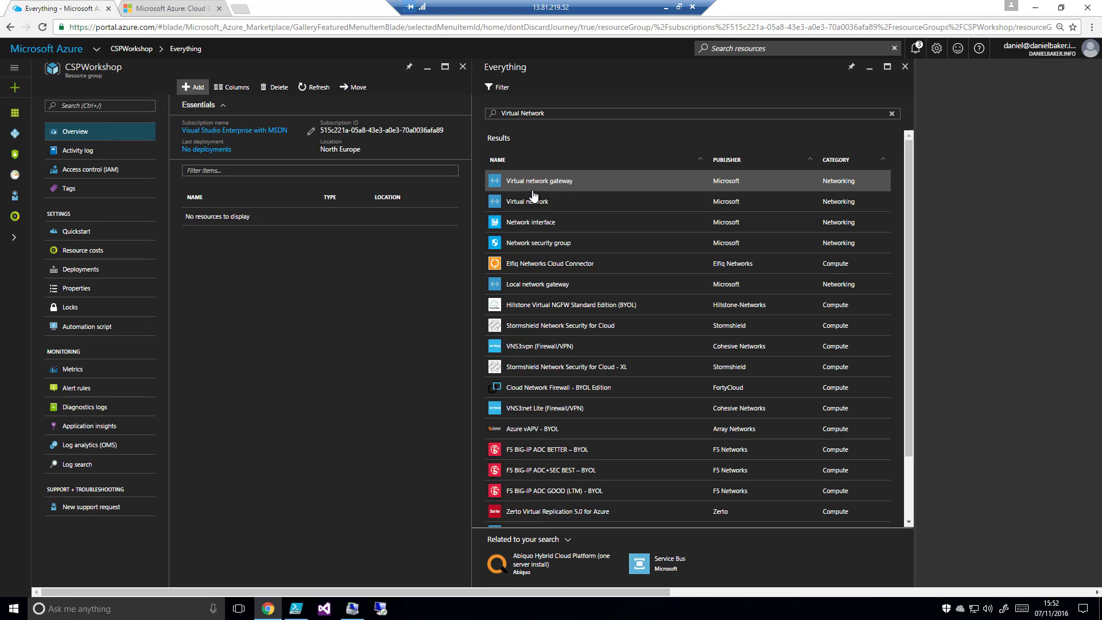
{"action": "left_click", "coordinate": [523, 207]}
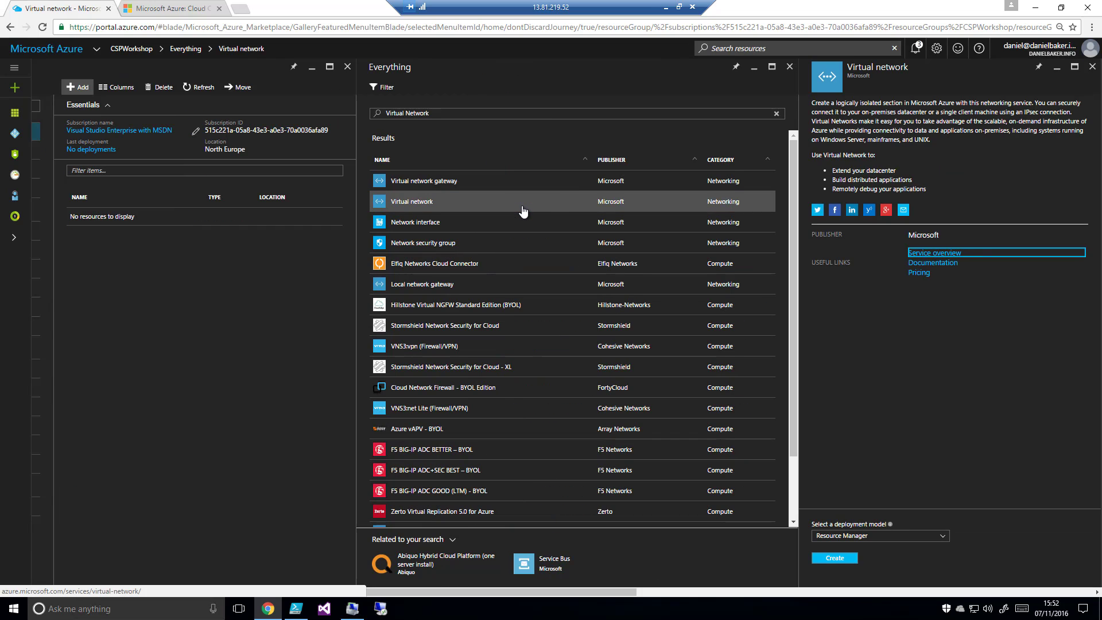
{"action": "left_click", "coordinate": [835, 559]}
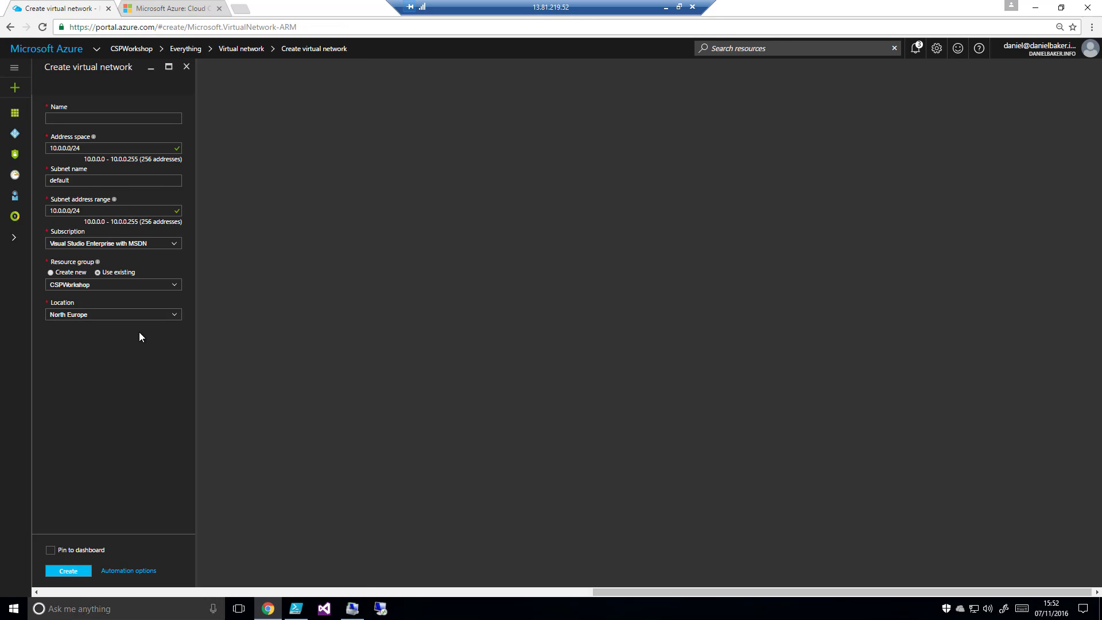
Name the virtual network CSPVNet and set its address space to 192.168.10.0/24
{"action": "left_click", "coordinate": [86, 118]}
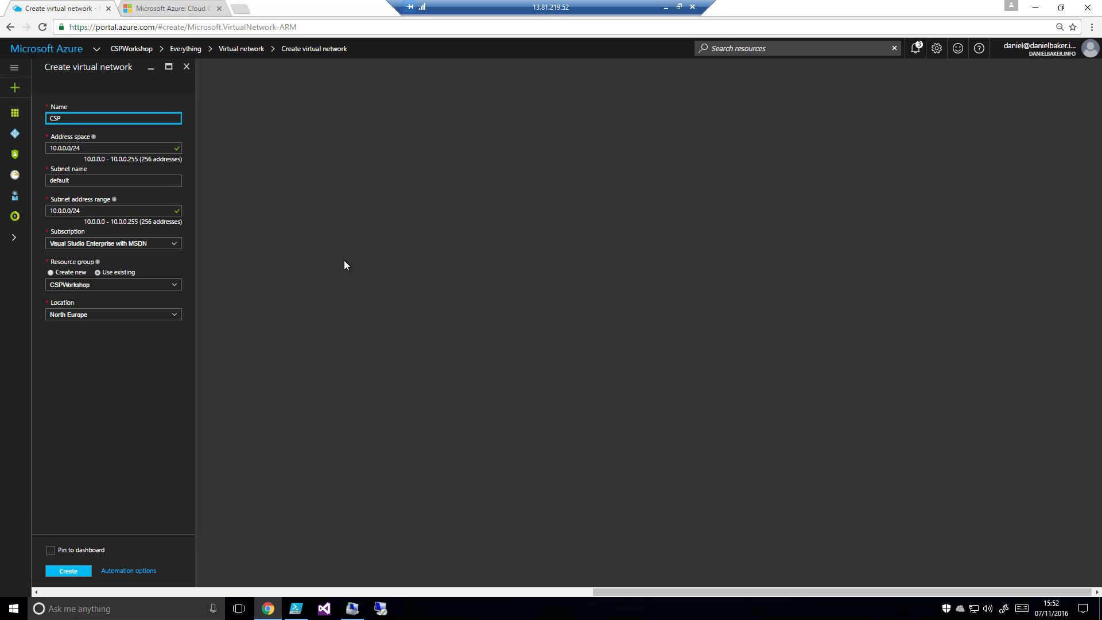
{"action": "type", "text": "CSPVNet"}
{"action": "left_click", "coordinate": [139, 365]}
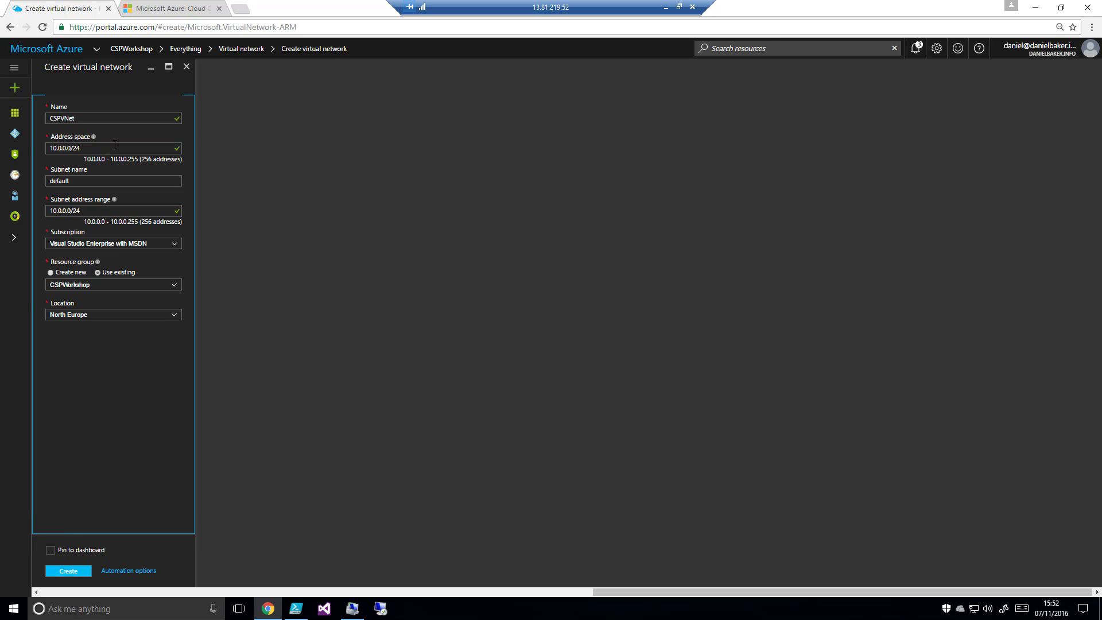
{"action": "left_click_drag", "start_coordinate": [114, 145], "coordinate": [51, 148]}
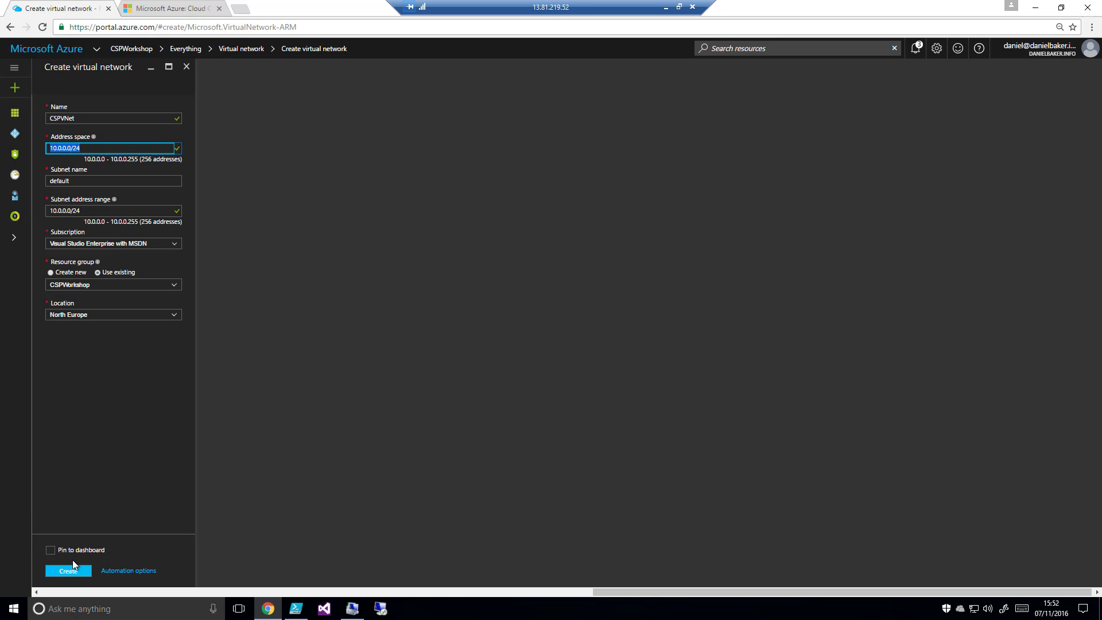
{"action": "type", "text": "192.168.10.0/24"}
Define the first subnet as Production with address range 192.168.10.0/25, and create the virtual network pinned to the dashboard
{"action": "left_click", "coordinate": [105, 179]}
{"action": "left_click_drag", "start_coordinate": [106, 179], "coordinate": [47, 181]}
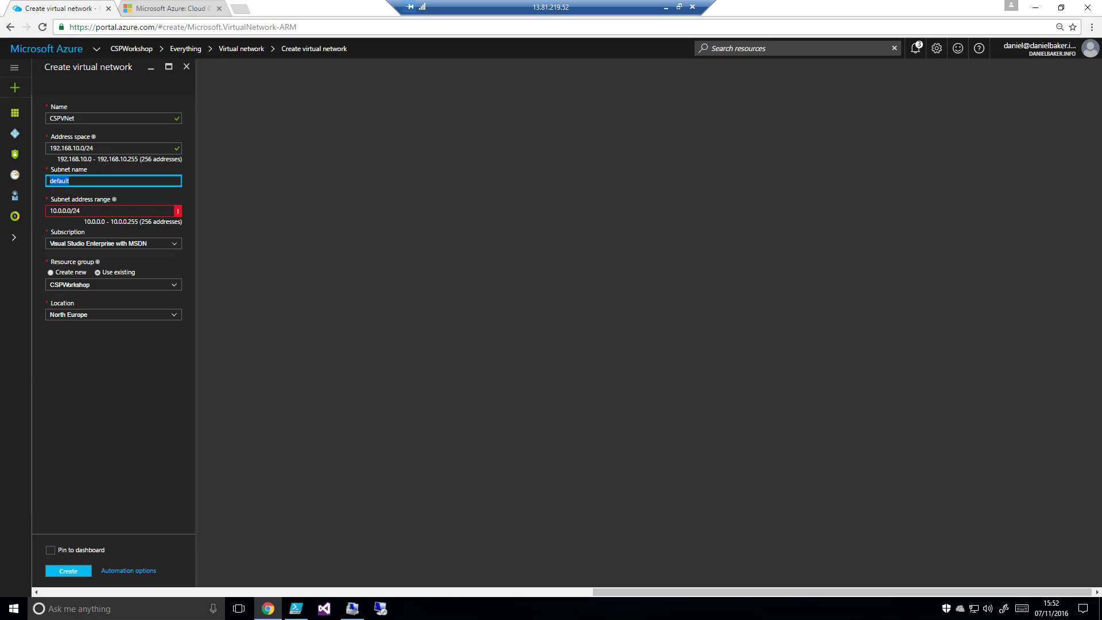
{"action": "type", "text": "Production"}
{"action": "left_click_drag", "start_coordinate": [89, 212], "coordinate": [51, 213]}
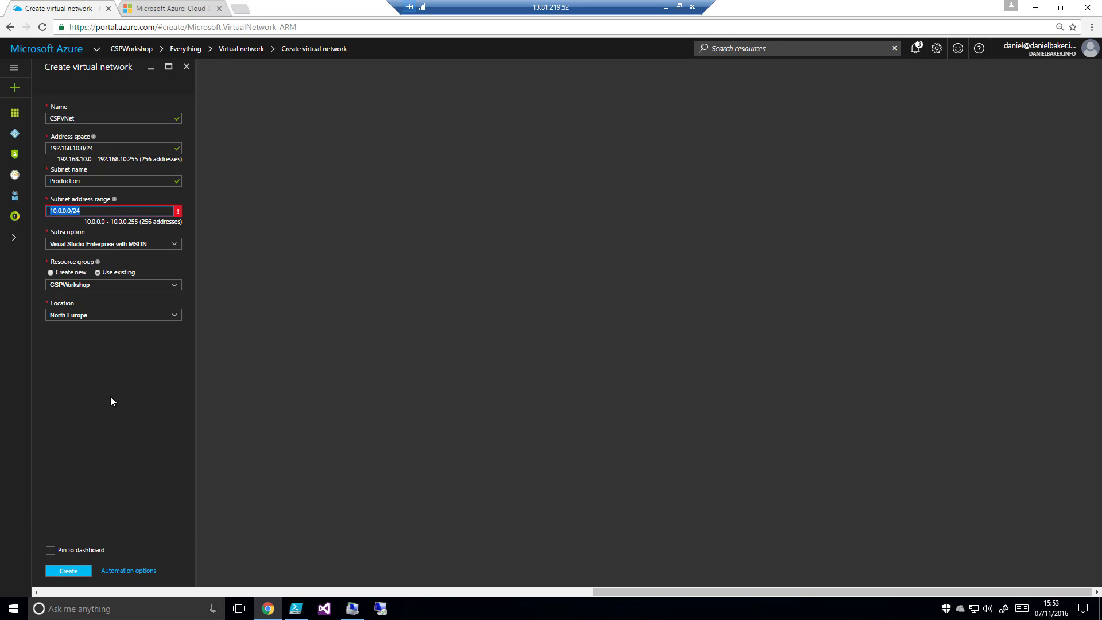
{"action": "type", "text": "192.168.10.0/25"}
{"action": "left_click", "coordinate": [126, 322]}
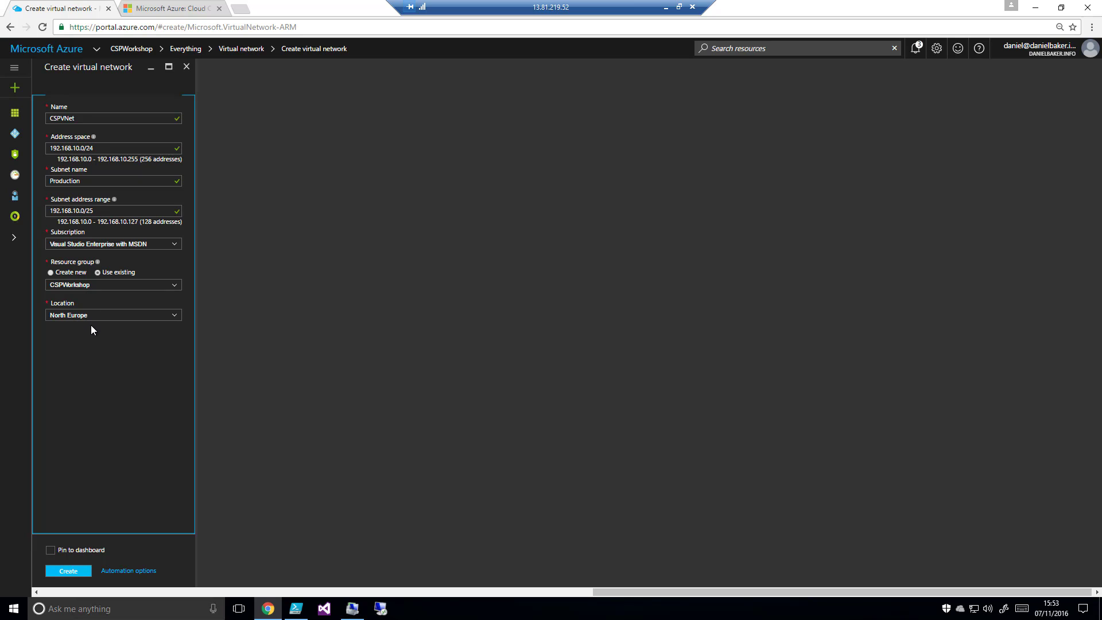
{"action": "left_click", "coordinate": [50, 550]}
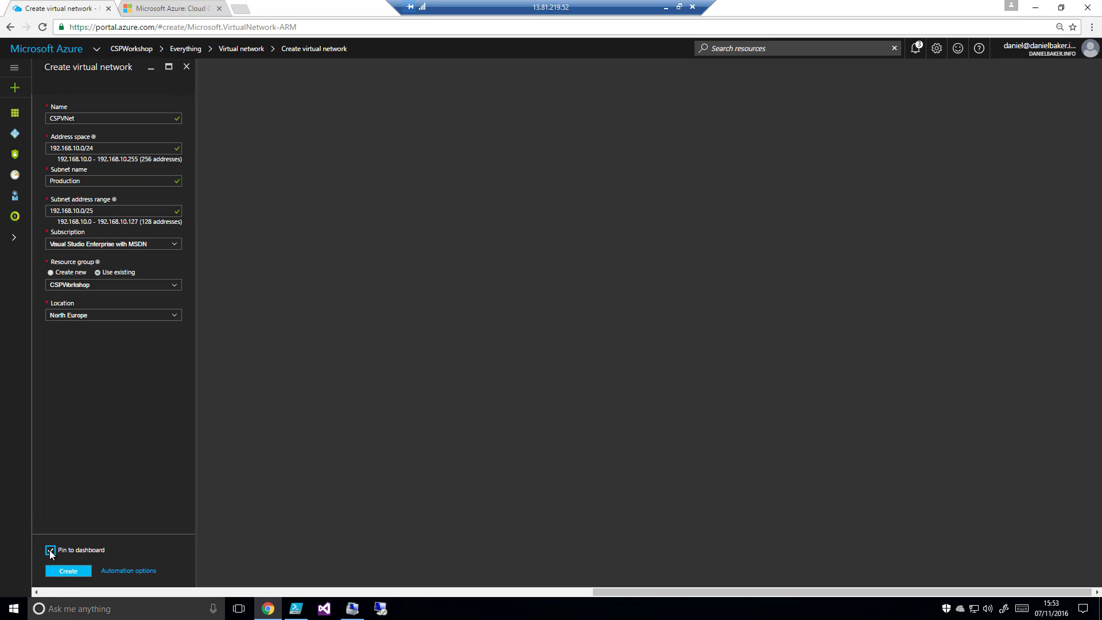
{"action": "left_click", "coordinate": [77, 574]}
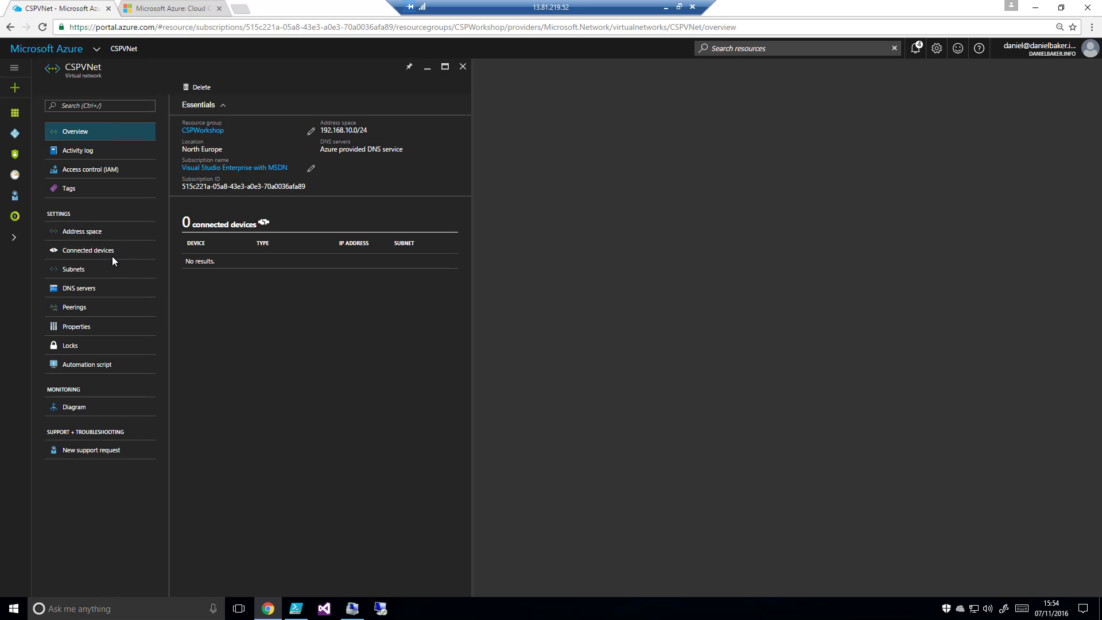
Add a Development subnet with range 192.168.10.128/26 and a gateway subnet with range 192.168.10.192/28 to CSPVNet
{"action": "left_click", "coordinate": [78, 269]}
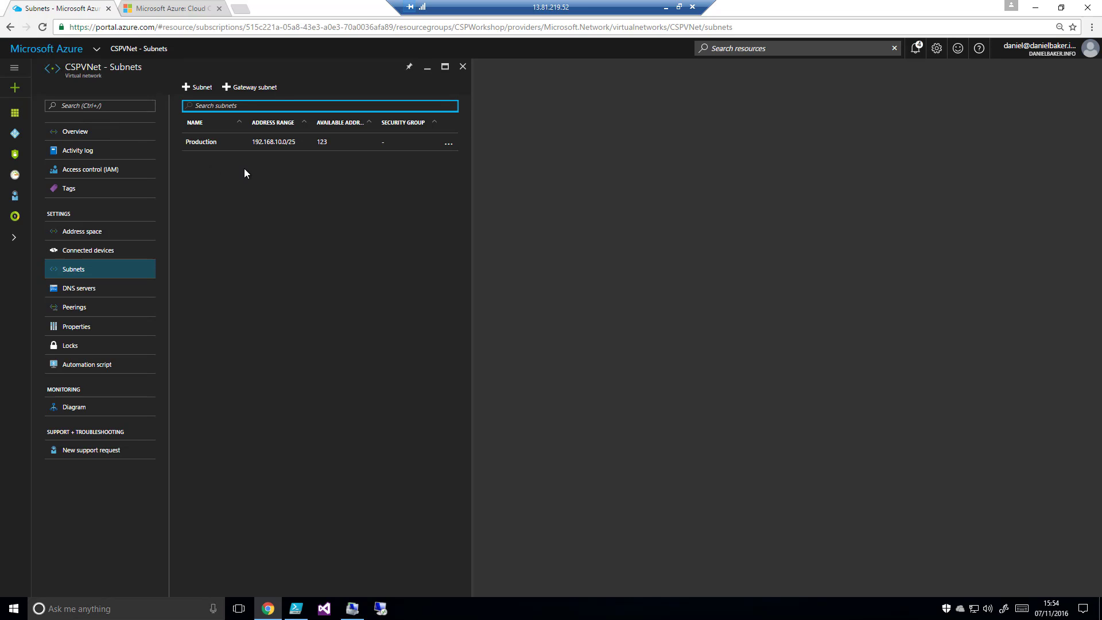
{"action": "left_click", "coordinate": [205, 87]}
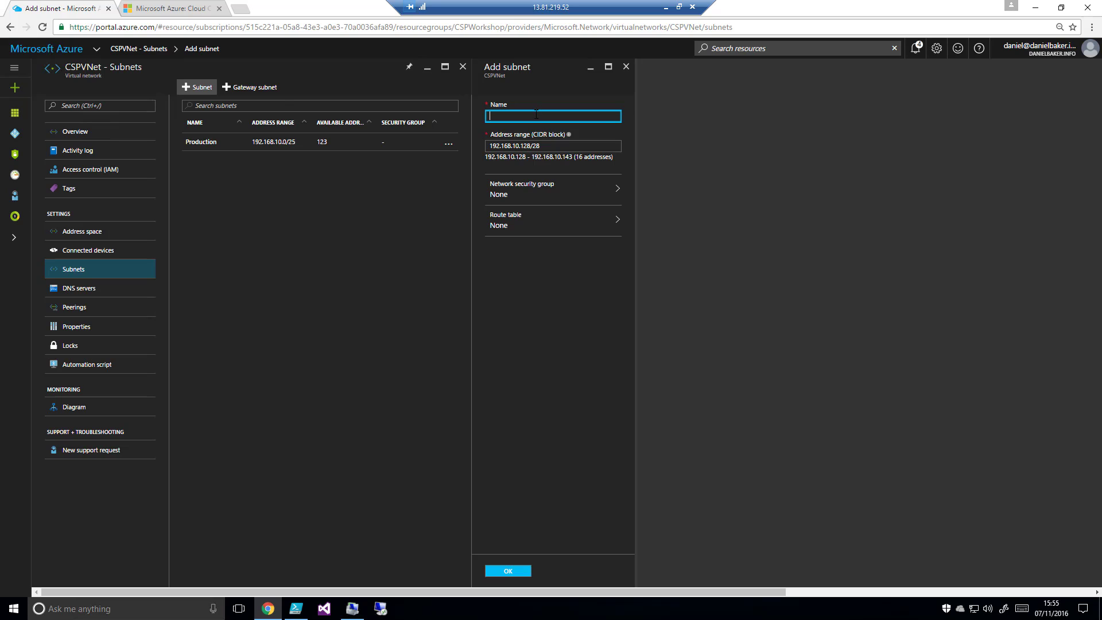
{"action": "type", "text": "Development"}
{"action": "left_click", "coordinate": [551, 145]}
{"action": "key", "text": "BackSpace"}
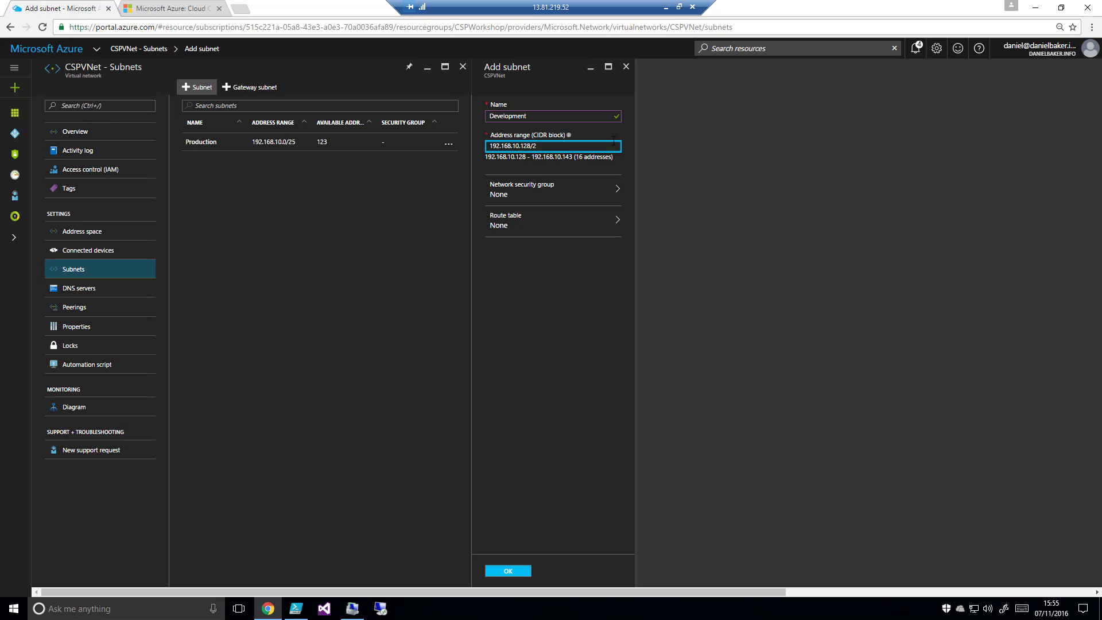
{"action": "type", "text": "6"}
{"action": "left_click", "coordinate": [574, 304]}
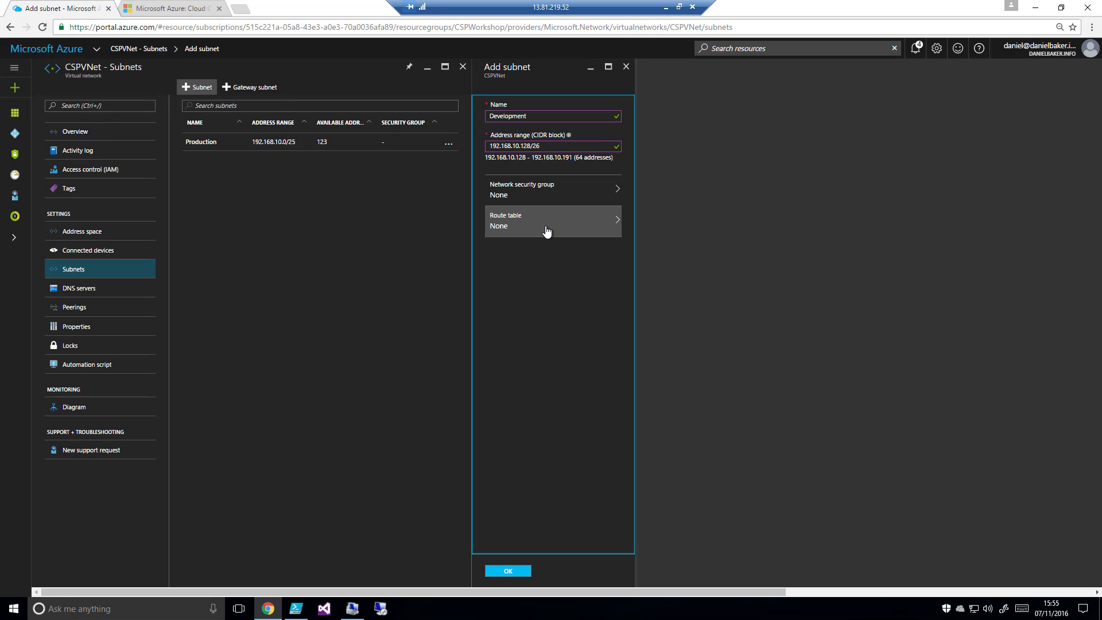
{"action": "left_click", "coordinate": [522, 571]}
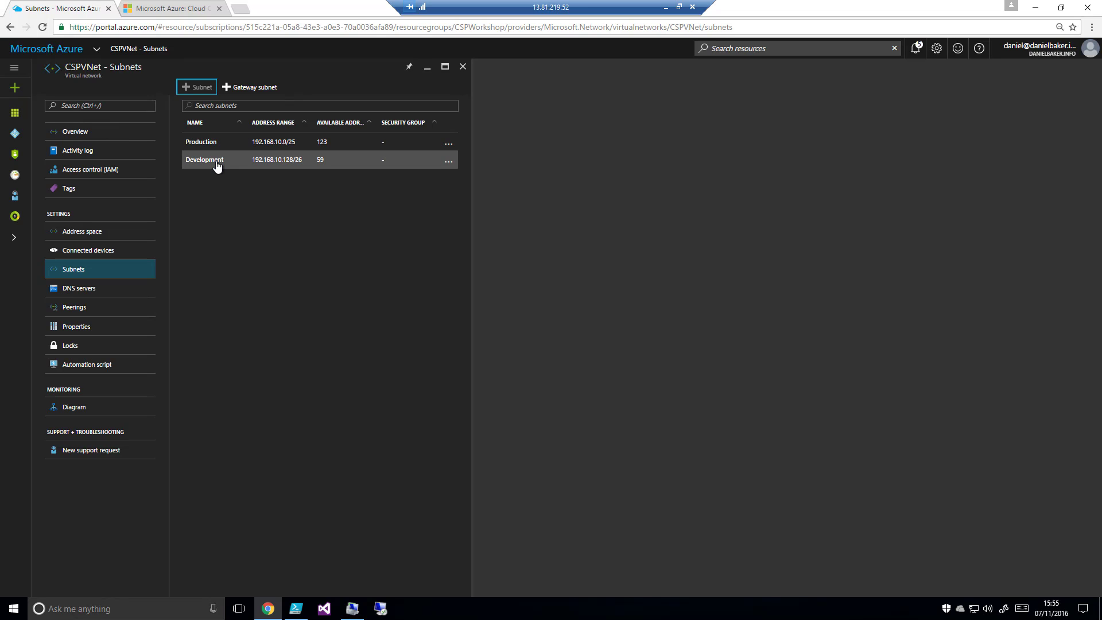
{"action": "left_click", "coordinate": [261, 89]}
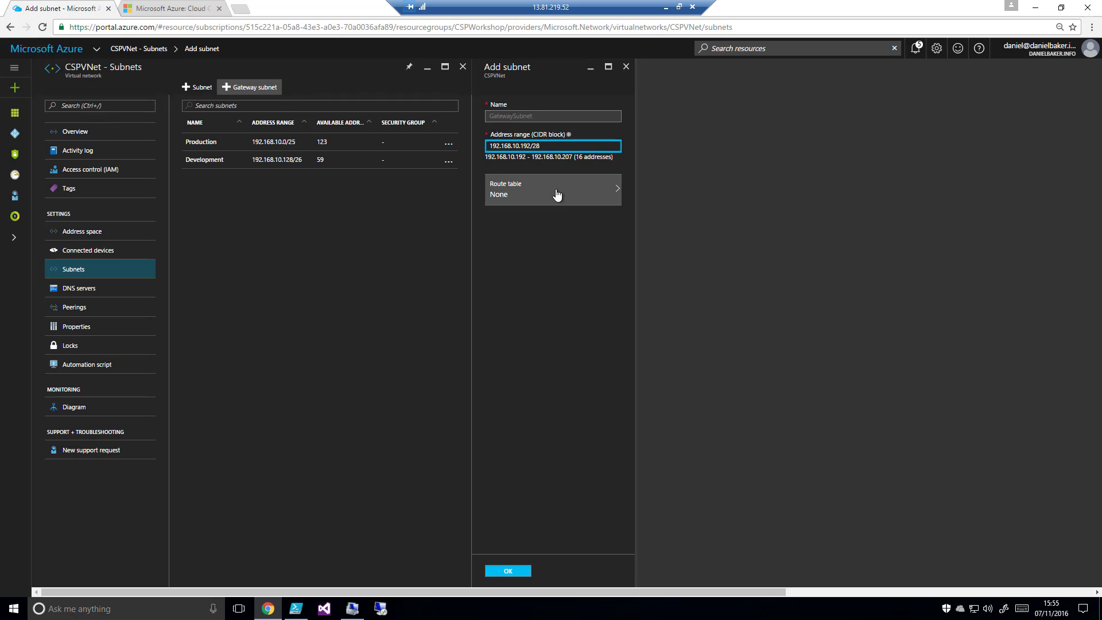
{"action": "left_click", "coordinate": [508, 570]}
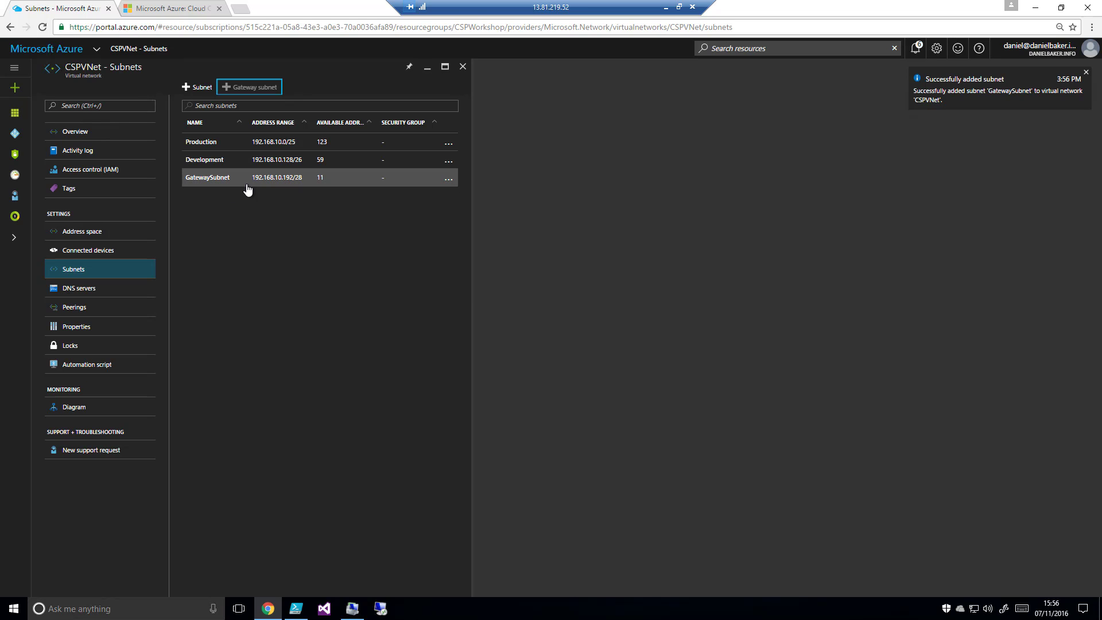
Review CSPVNet's default and custom DNS server options, its peerings and its properties without saving any change
{"action": "left_click", "coordinate": [90, 294]}
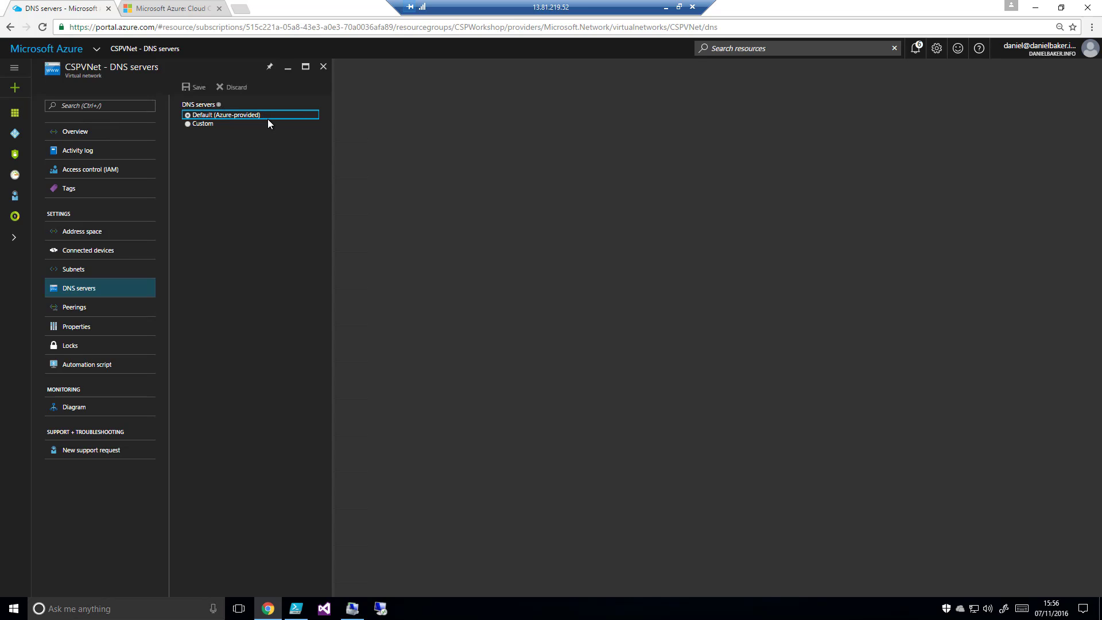
{"action": "left_click", "coordinate": [202, 124]}
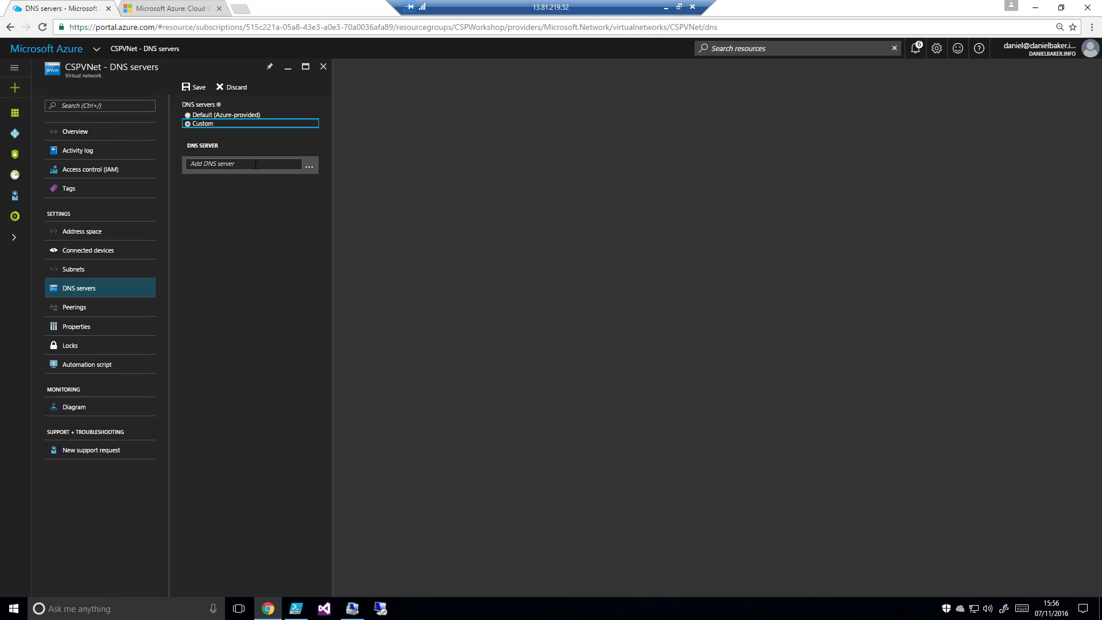
{"action": "left_click", "coordinate": [234, 115]}
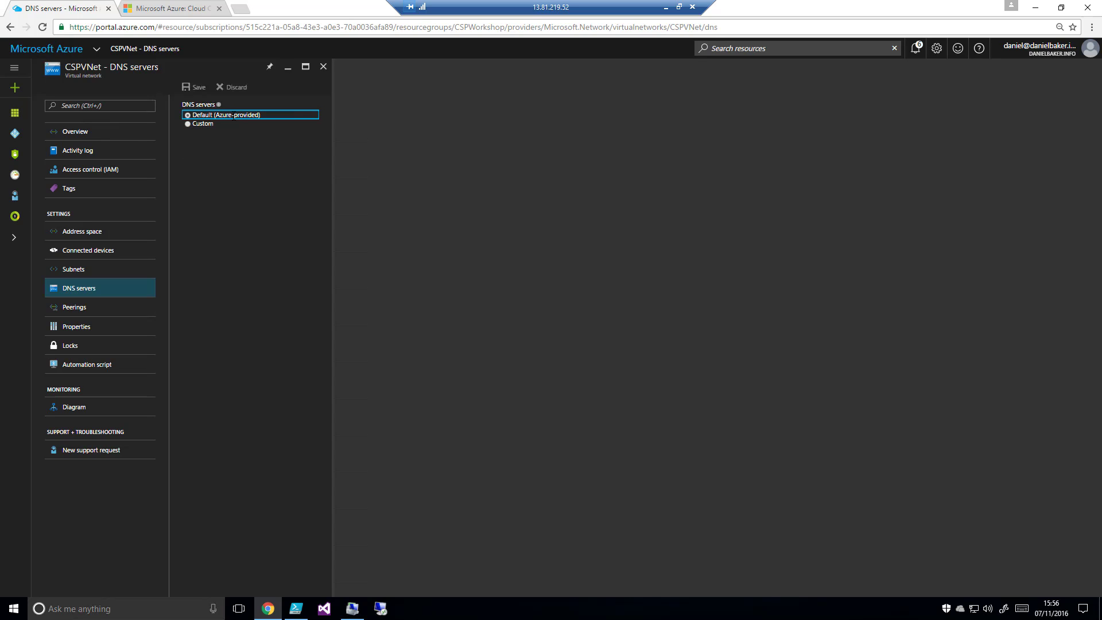
{"action": "left_click", "coordinate": [118, 307]}
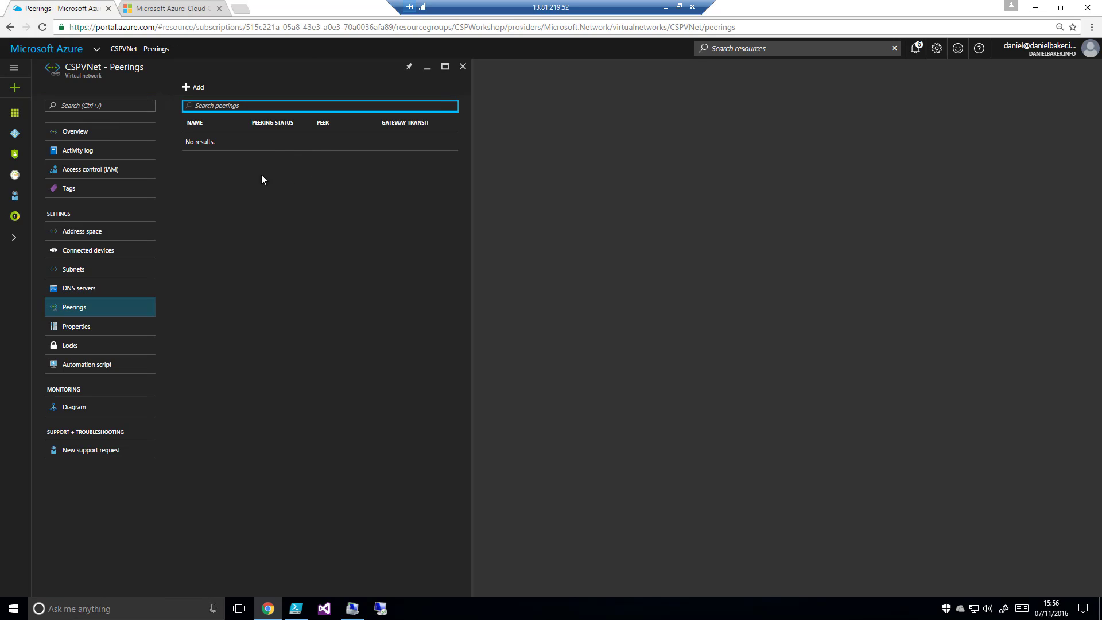
{"action": "left_click", "coordinate": [86, 326]}
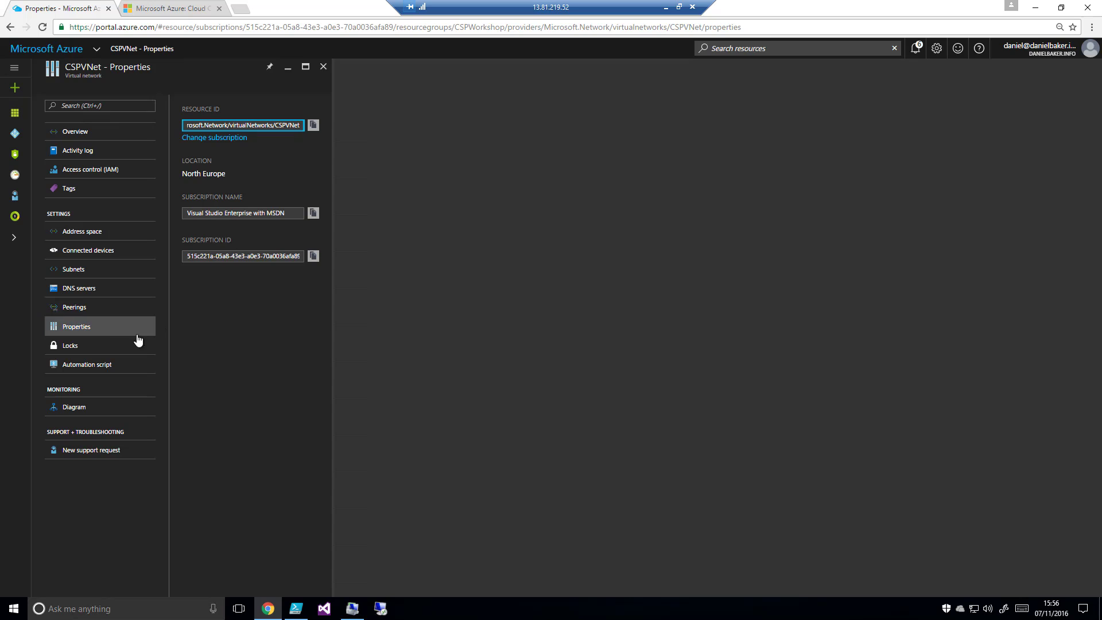
Examine CSPVNet's automation script template and its subnet diagram, and return to the dashboard
{"action": "left_click", "coordinate": [121, 365]}
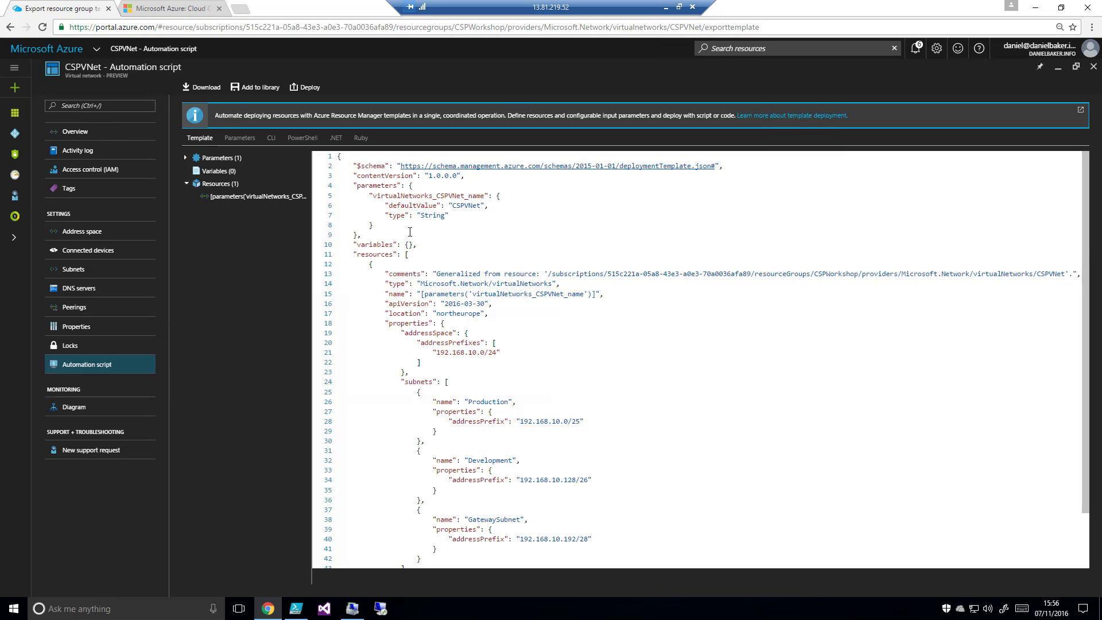
{"action": "scroll", "coordinate": [410, 178], "scroll_direction": "down", "scroll_amount": 2}
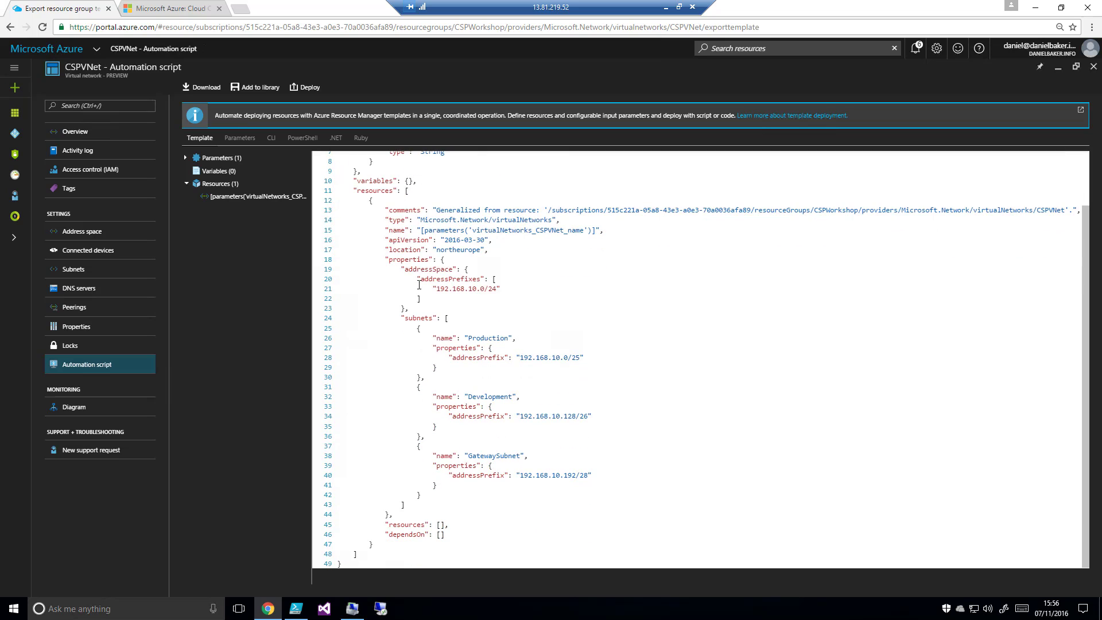
{"action": "scroll", "coordinate": [417, 272], "scroll_direction": "up", "scroll_amount": 2}
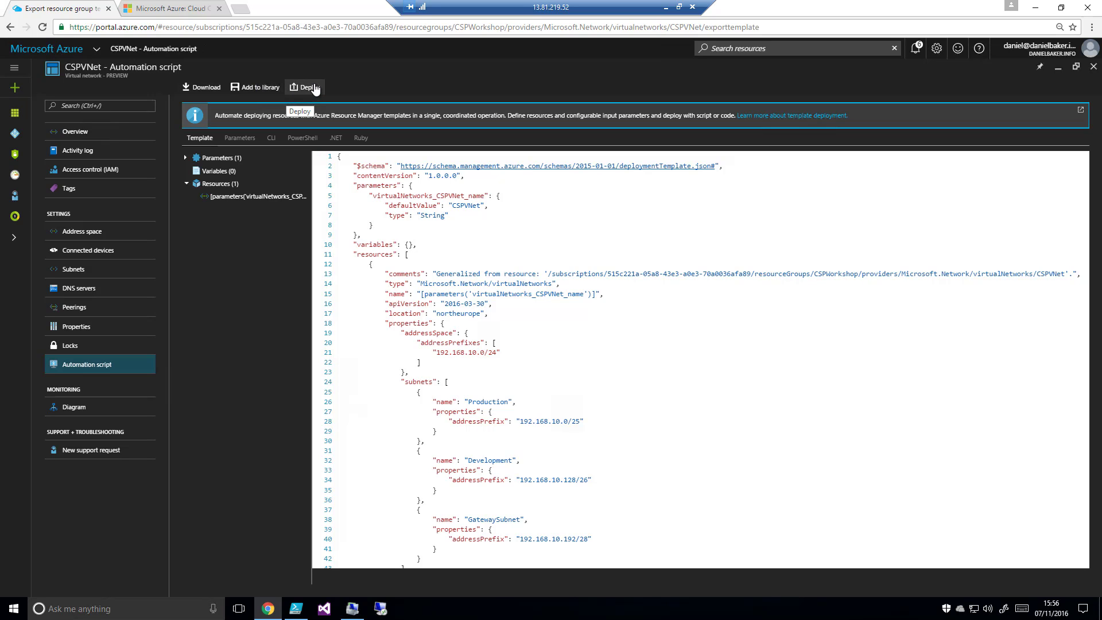
{"action": "left_click", "coordinate": [101, 412]}
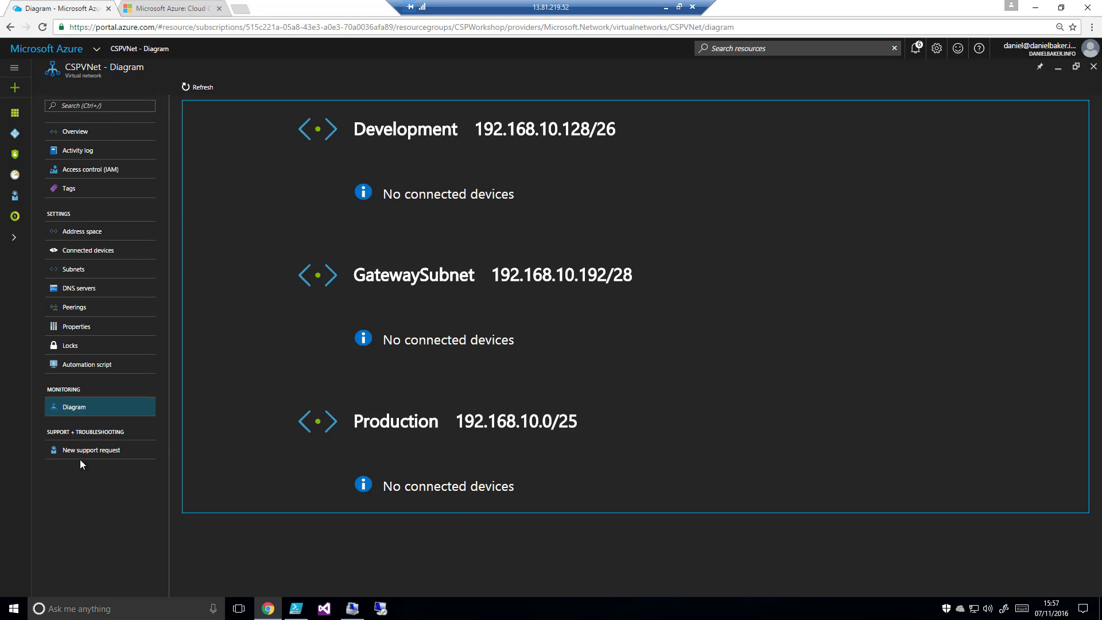
{"action": "left_click", "coordinate": [1093, 67]}
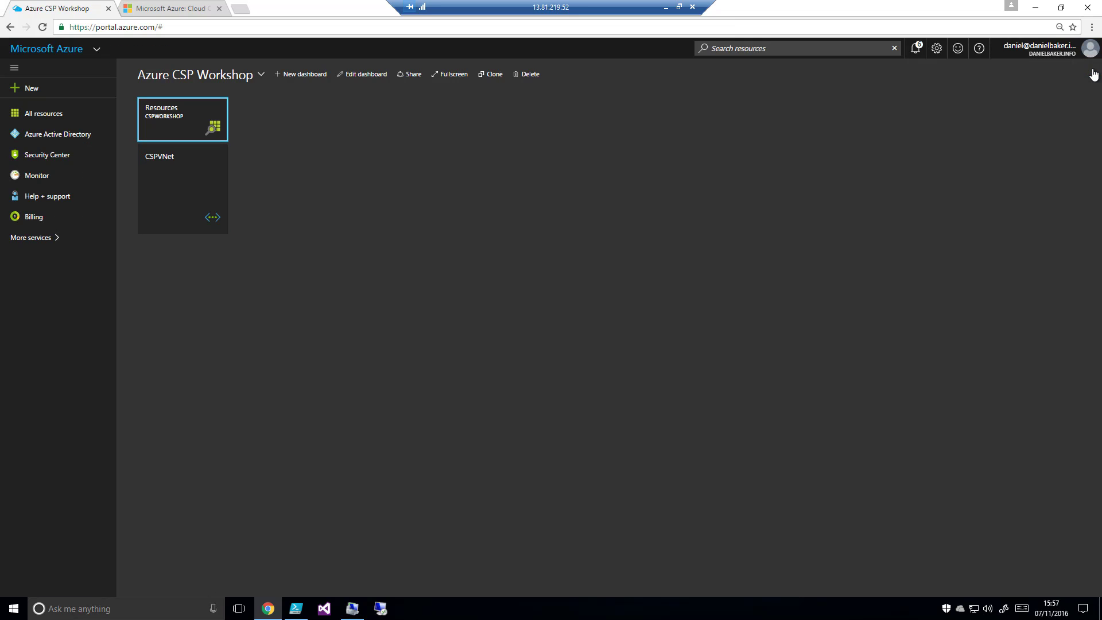
Open the CSPWorkshop resource group from the dashboard, view its automation script and close it
{"action": "left_click", "coordinate": [188, 130]}
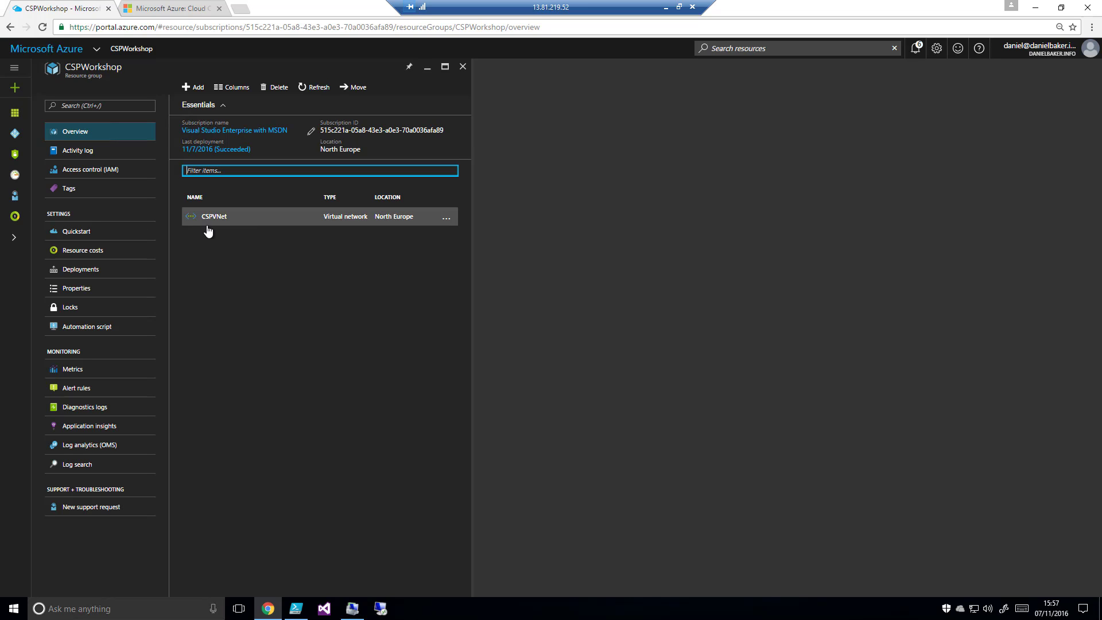
{"action": "left_click", "coordinate": [108, 331]}
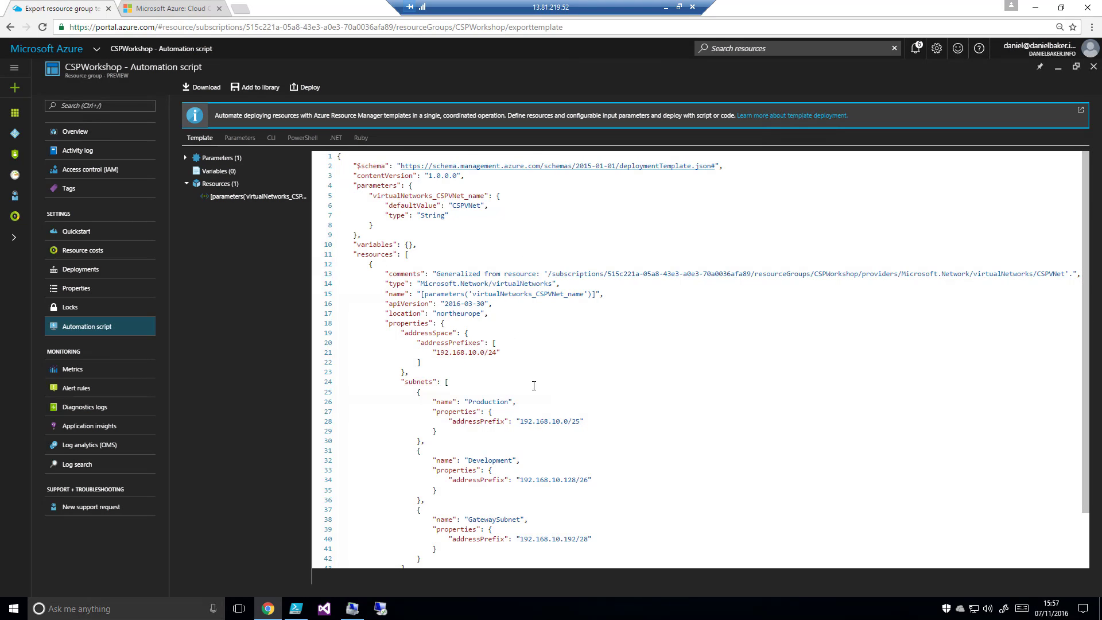
{"action": "left_click", "coordinate": [1094, 68]}
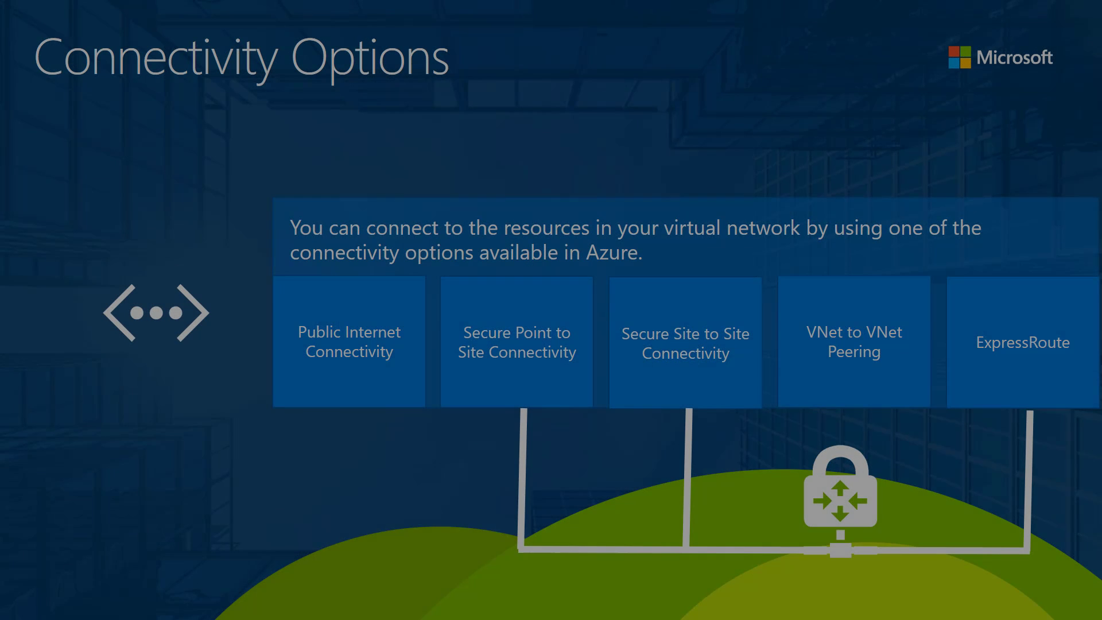
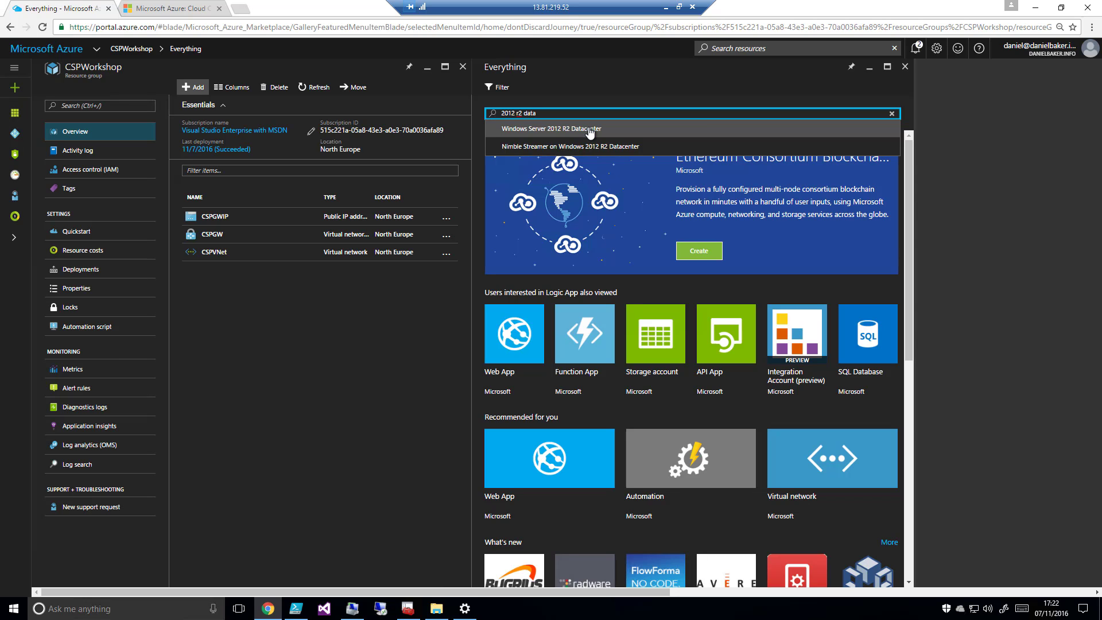
Start creating a virtual machine from the Windows Server 2012 R2 Datacenter marketplace image with the Resource Manager deployment model
{"action": "left_click", "coordinate": [590, 131]}
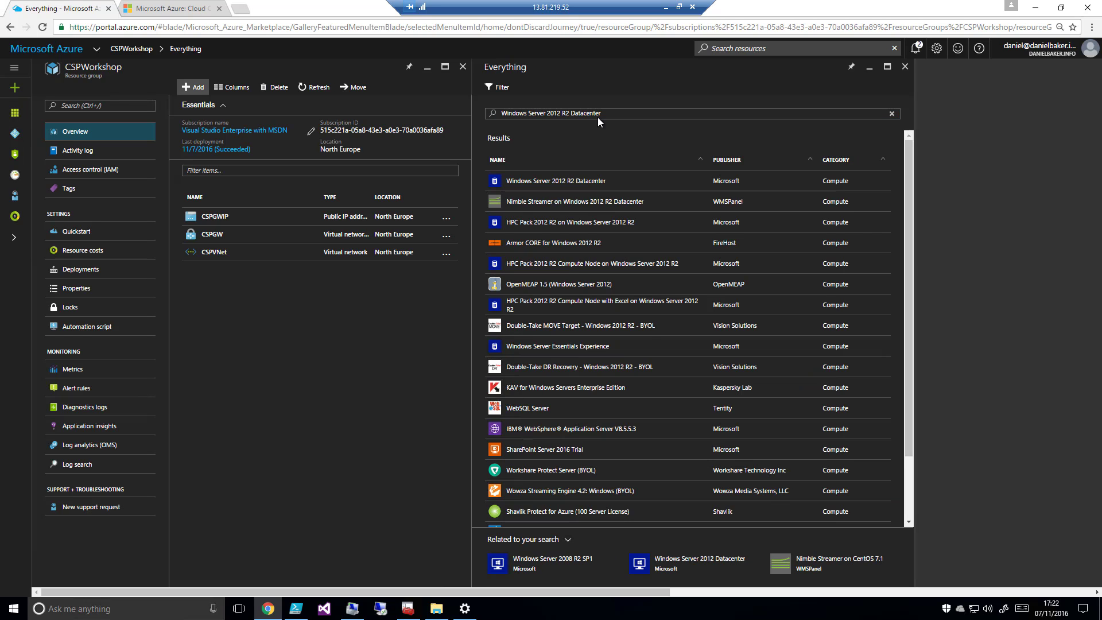
{"action": "left_click", "coordinate": [586, 181]}
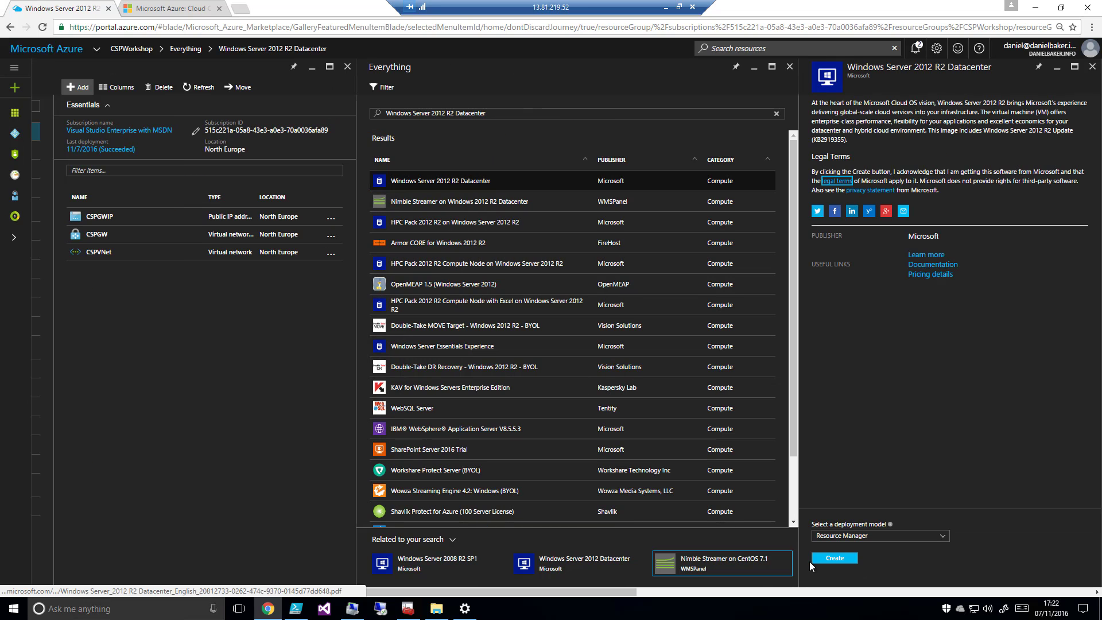
{"action": "left_click", "coordinate": [835, 559]}
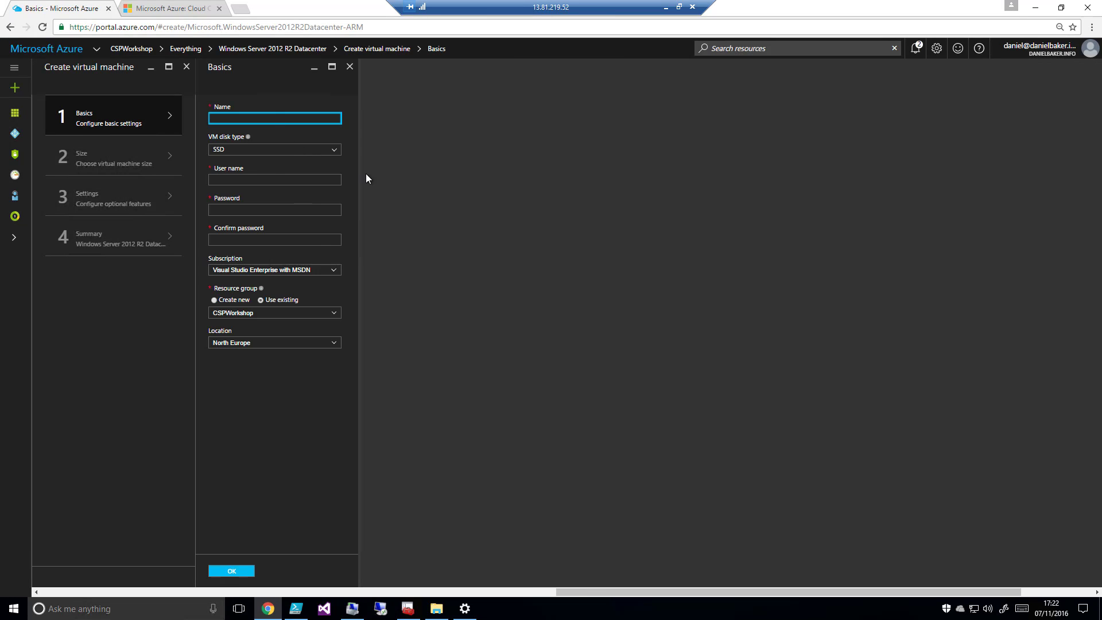
Name the virtual machine CSPVM1 and set its administrator user name to Student
{"action": "type", "text": "CSPVM1"}
{"action": "left_click", "coordinate": [248, 181]}
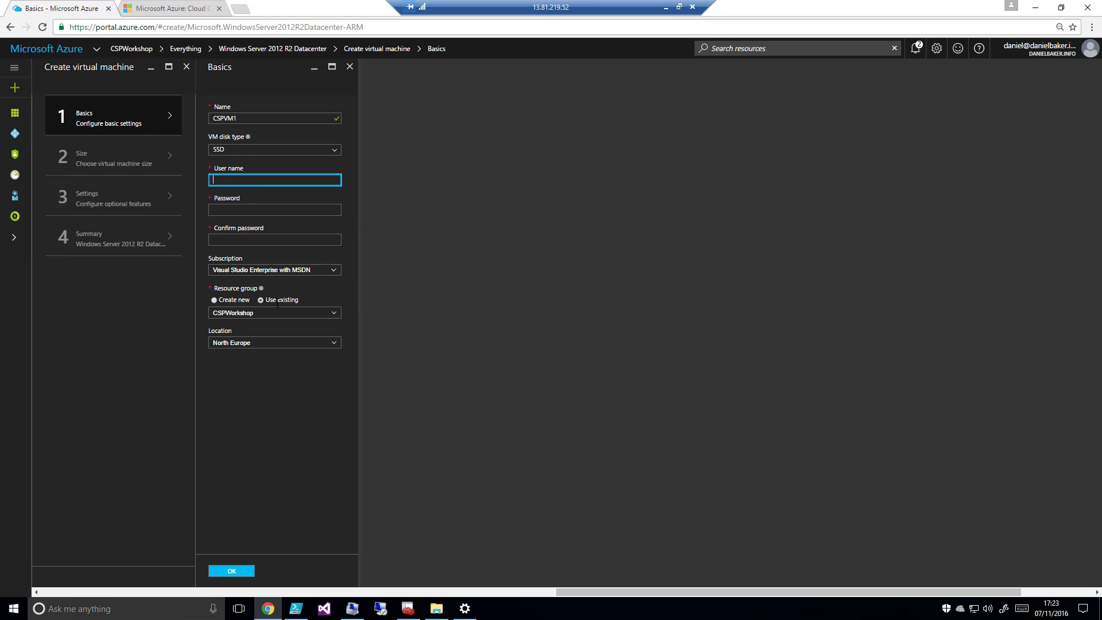
{"action": "type", "text": "Student"}
Enter and confirm the administrator password, accept the basic settings and let the browser save the password
{"action": "left_click", "coordinate": [250, 210]}
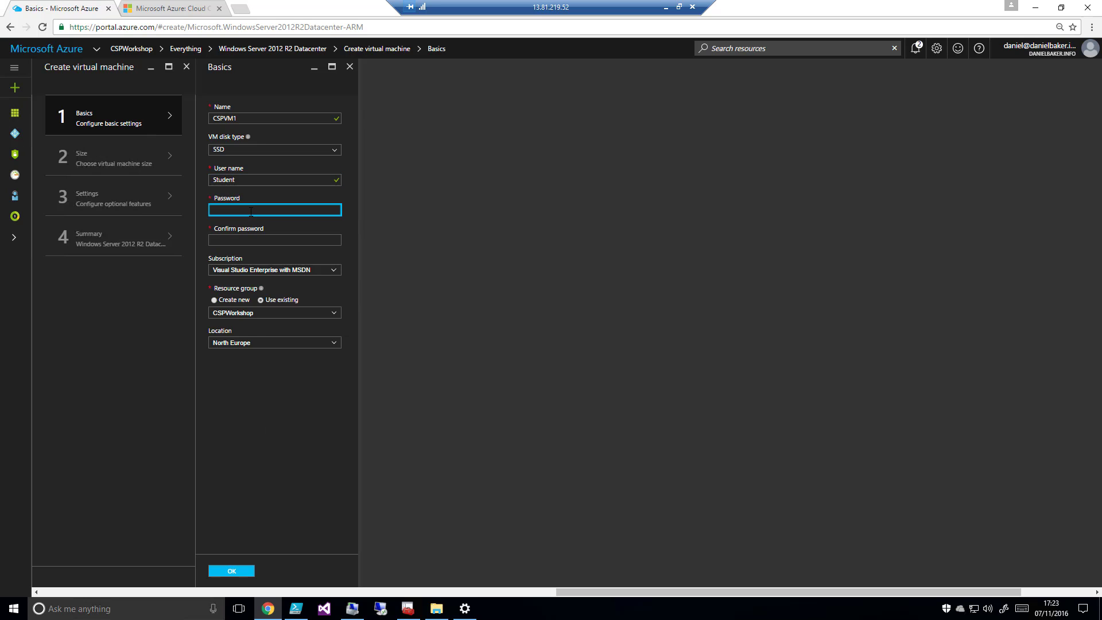
{"action": "left_click", "coordinate": [275, 242]}
{"action": "type", "text": "P•"}
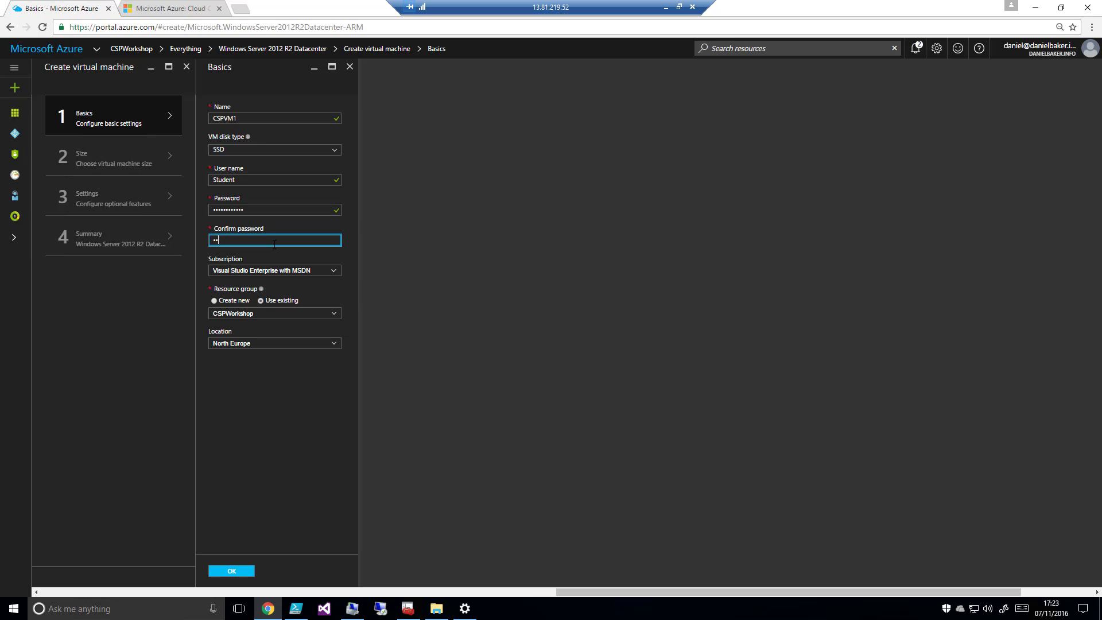
{"action": "type", "text": "••••••••"}
{"action": "left_click", "coordinate": [228, 574]}
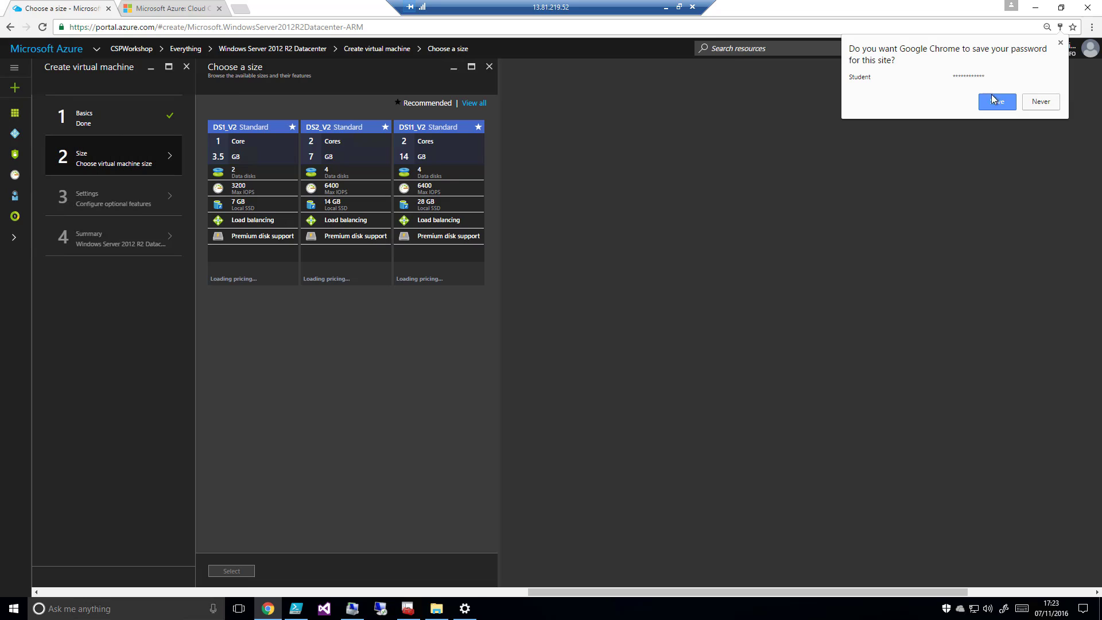
{"action": "left_click", "coordinate": [995, 101]}
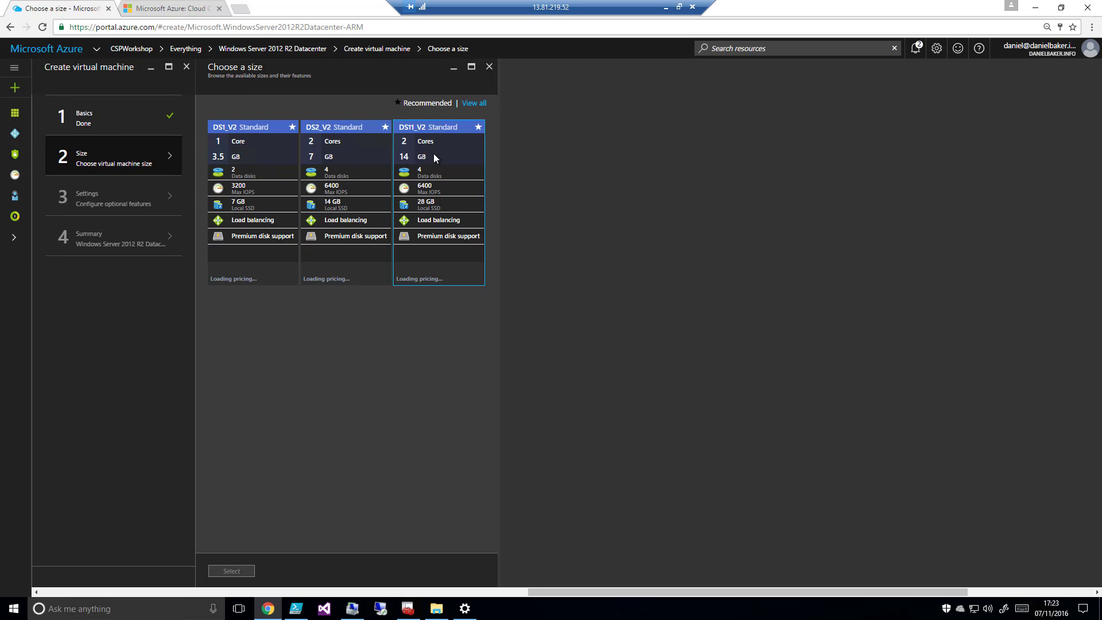
Show all available virtual machine sizes and choose DS2_V2 Standard for CSPVM1
{"action": "left_click", "coordinate": [469, 153]}
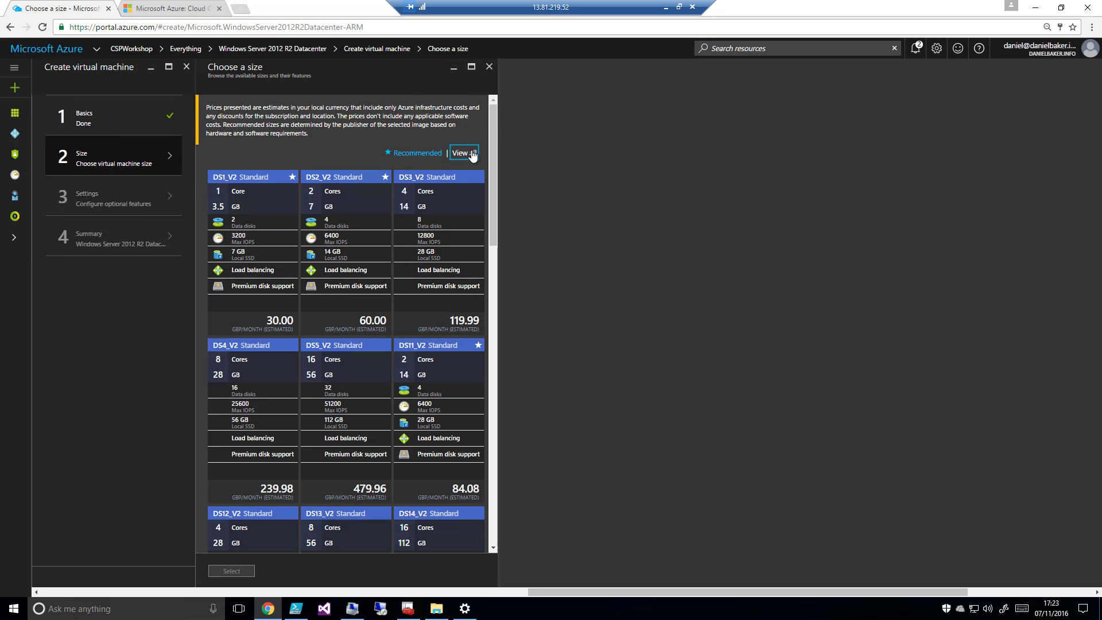
{"action": "mouse_move", "coordinate": [495, 125]}
{"action": "left_mouse_down"}
{"action": "mouse_move", "coordinate": [511, 316]}
{"action": "mouse_move", "coordinate": [503, 425]}
{"action": "mouse_move", "coordinate": [485, 201]}
{"action": "mouse_move", "coordinate": [493, 136]}
{"action": "left_mouse_up"}
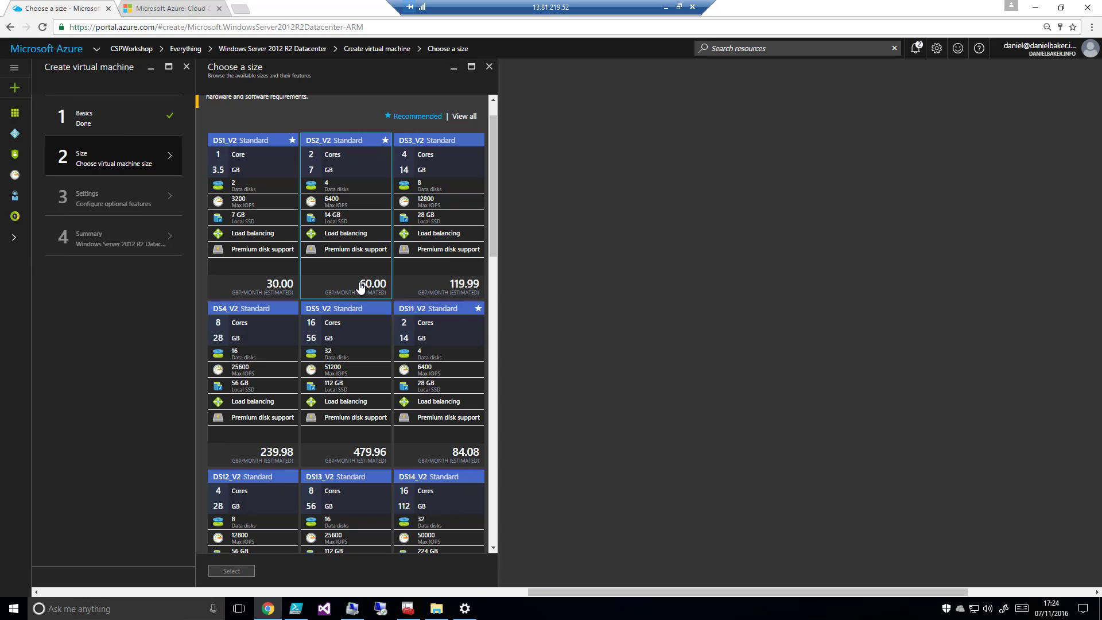
{"action": "left_click", "coordinate": [345, 162]}
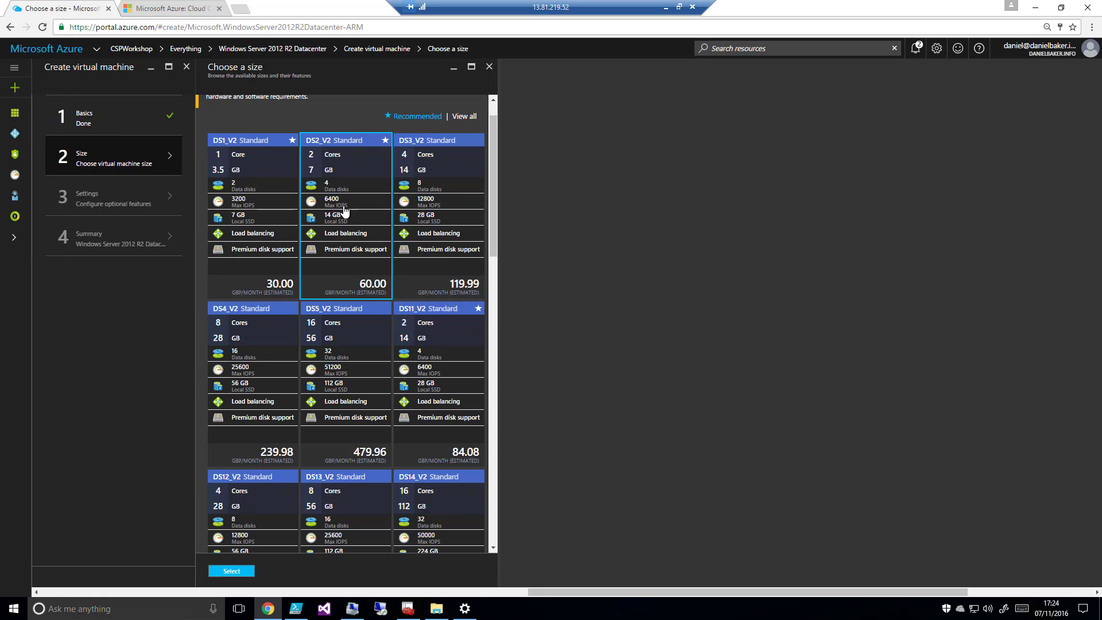
{"action": "left_click", "coordinate": [235, 572]}
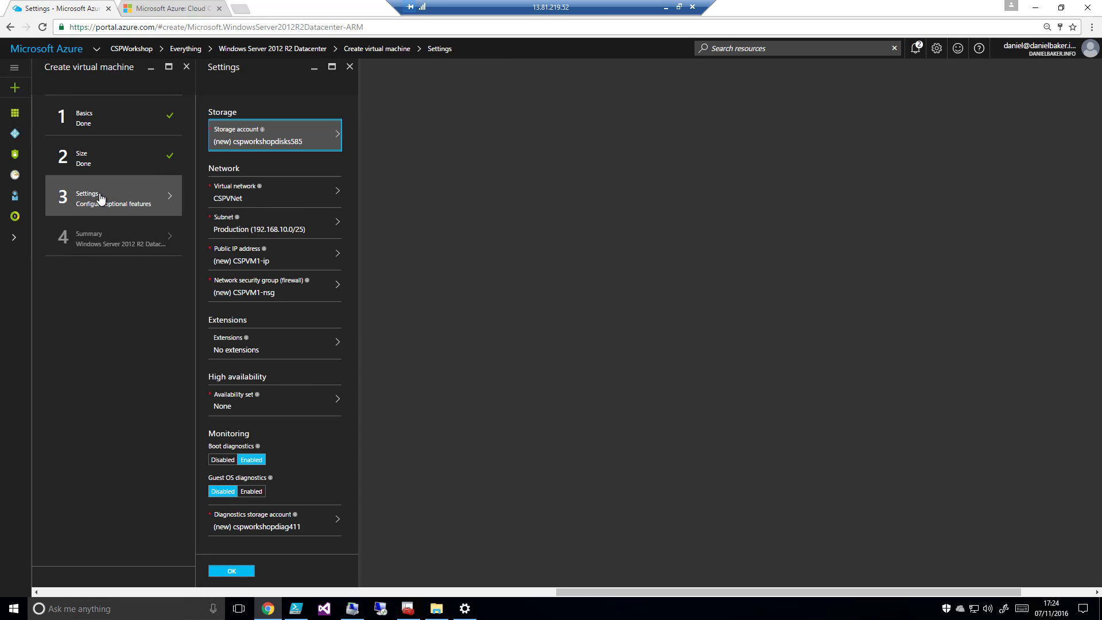
Name the new premium storage account for the VM's disks cspworkshopvmdisk, with locally-redundant storage
{"action": "left_click", "coordinate": [285, 147]}
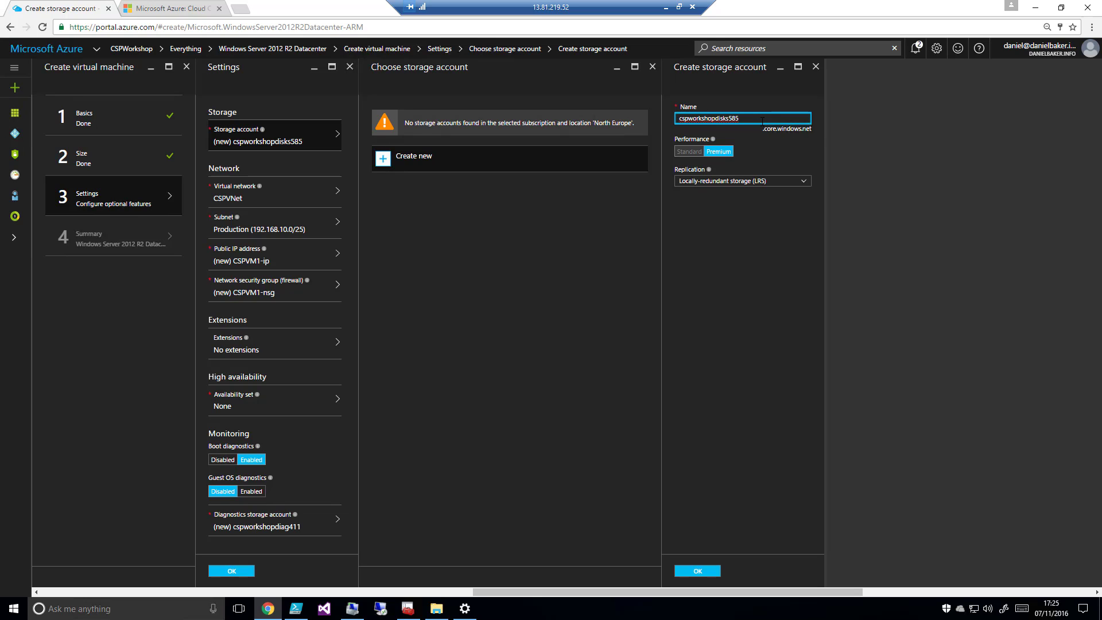
{"action": "key", "text": "BackSpace"}
{"action": "key", "text": "BackSpace"}
{"action": "key", "text": "BackSpace"}
{"action": "key", "text": "BackSpace"}
{"action": "key", "text": "BackSpace"}
{"action": "key", "text": "BackSpace"}
{"action": "type", "text": "vmdisk"}
{"action": "left_click", "coordinate": [801, 132]}
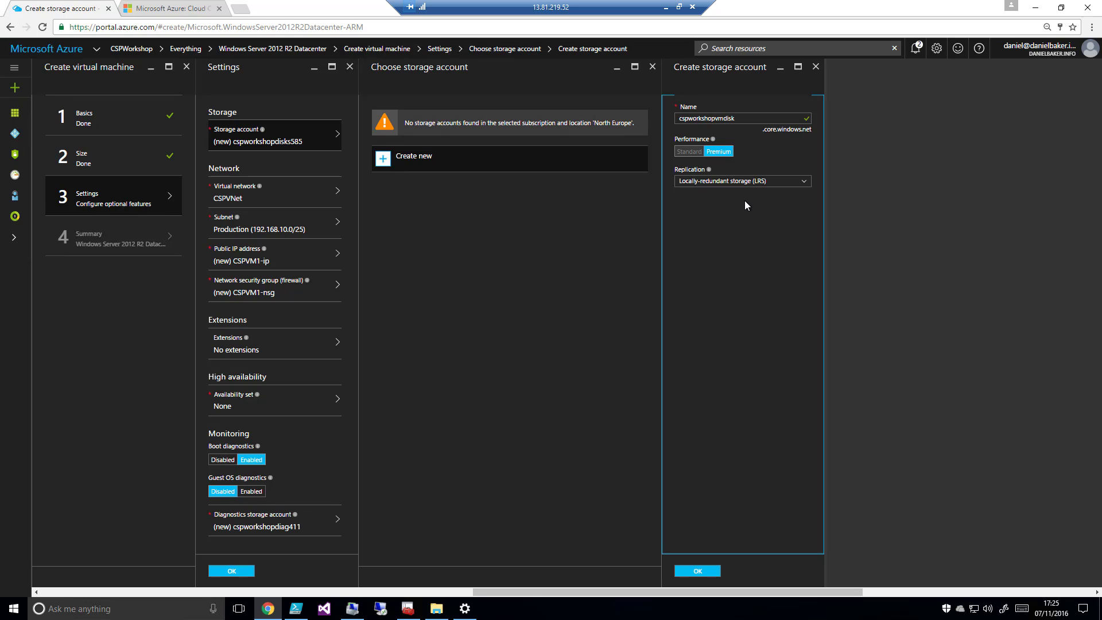
{"action": "left_click", "coordinate": [698, 572]}
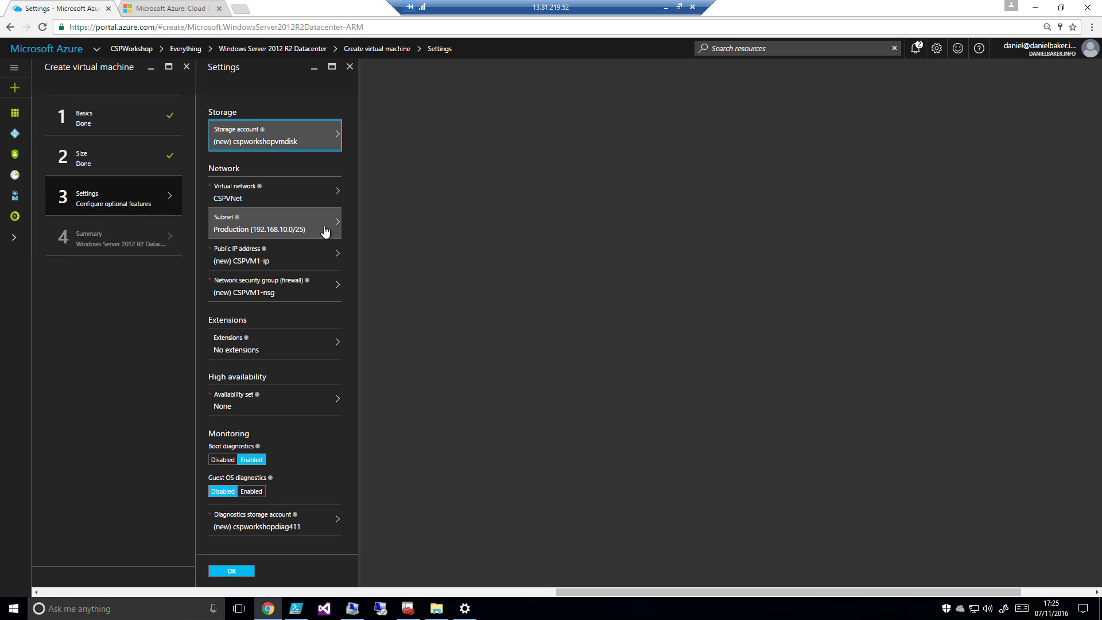
Set the VM's public IP address to None and accept the new network security group CSPVM1-nsg
{"action": "left_click", "coordinate": [283, 258]}
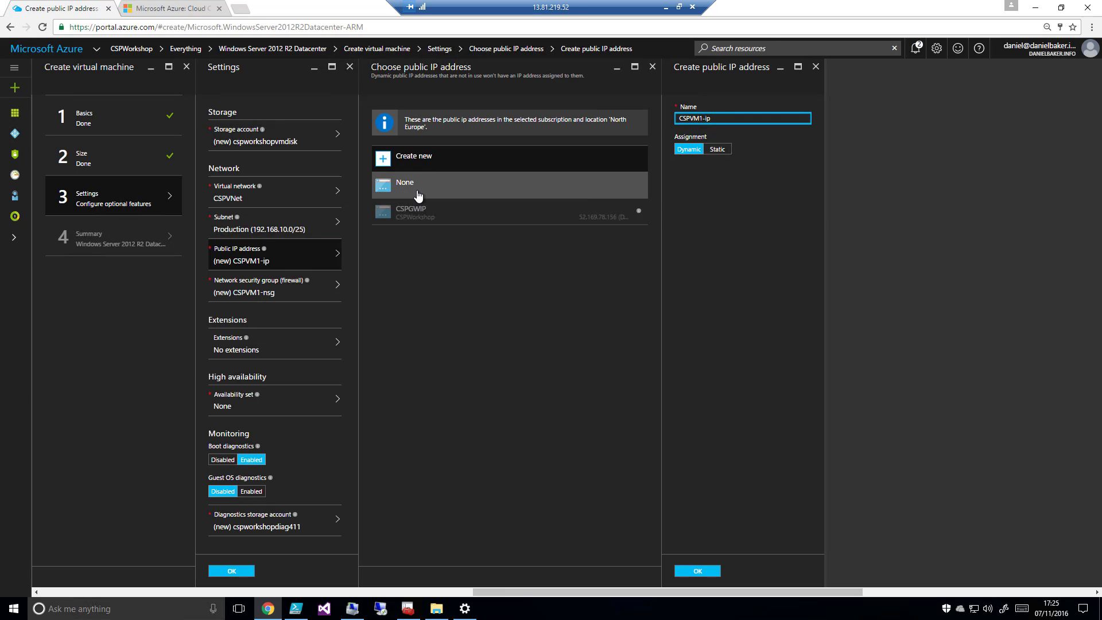
{"action": "left_click", "coordinate": [418, 196]}
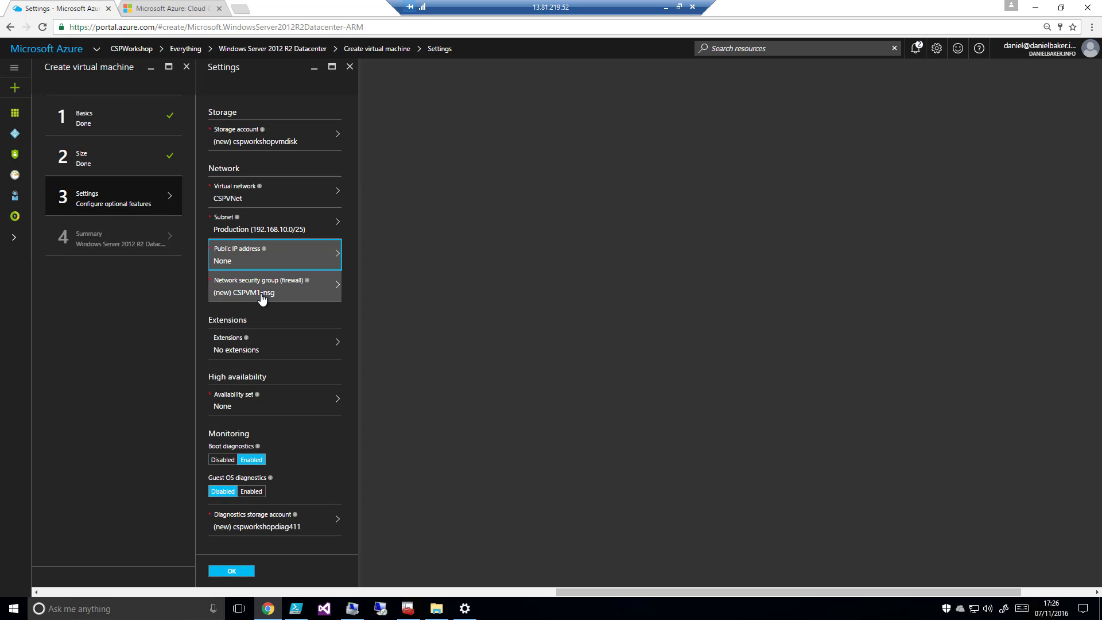
{"action": "left_click", "coordinate": [291, 283]}
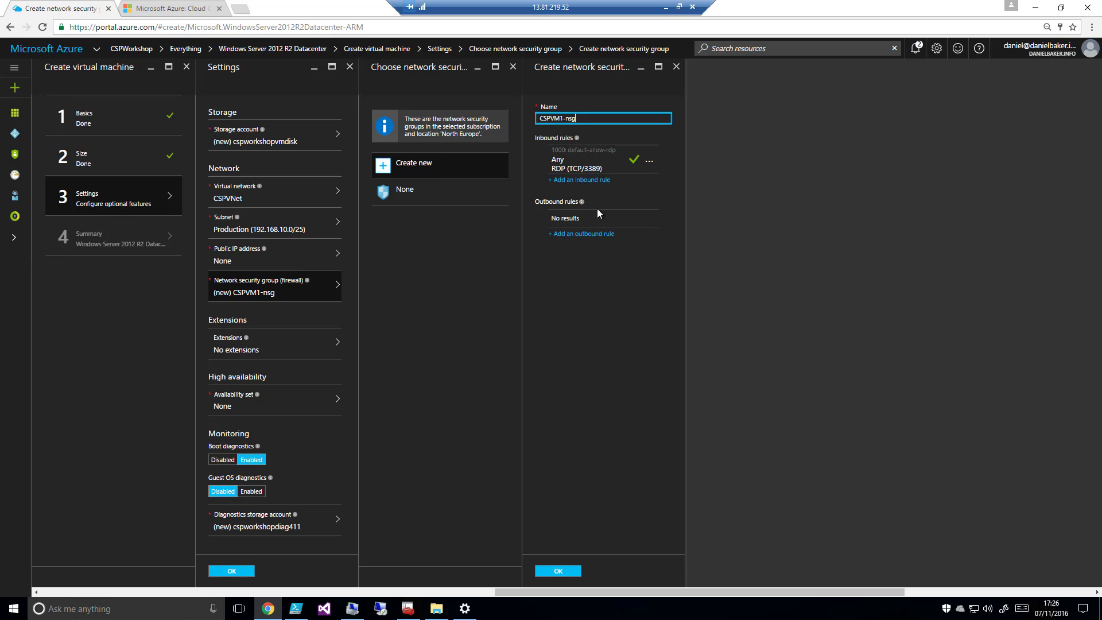
{"action": "left_click", "coordinate": [566, 570]}
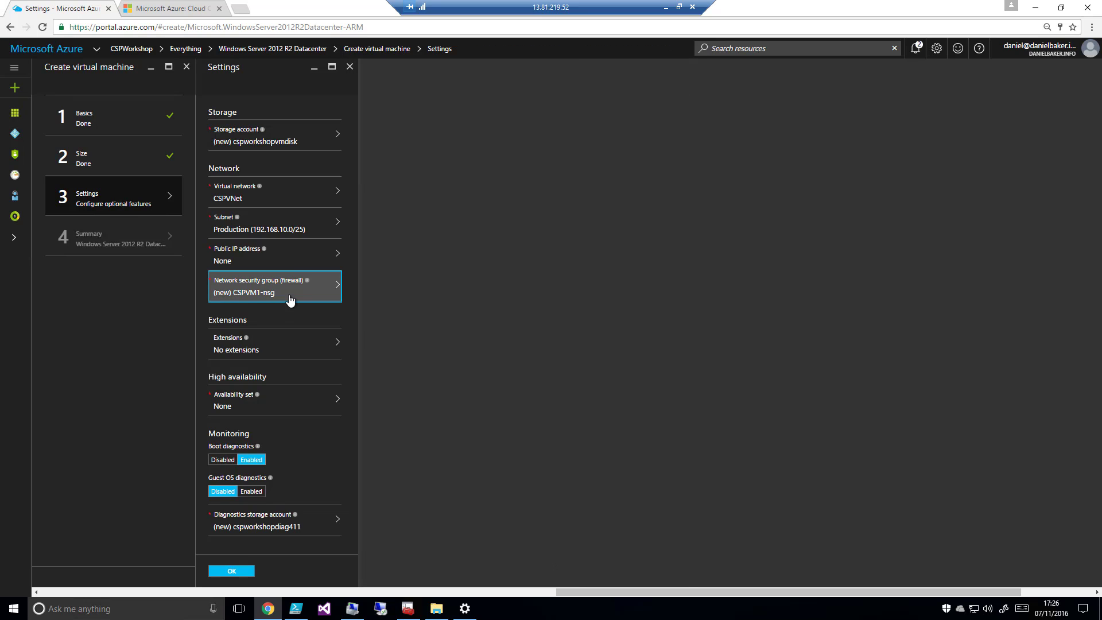
Review the available VM extensions without adding any, and read the explanation of the availability set option
{"action": "left_click", "coordinate": [276, 346]}
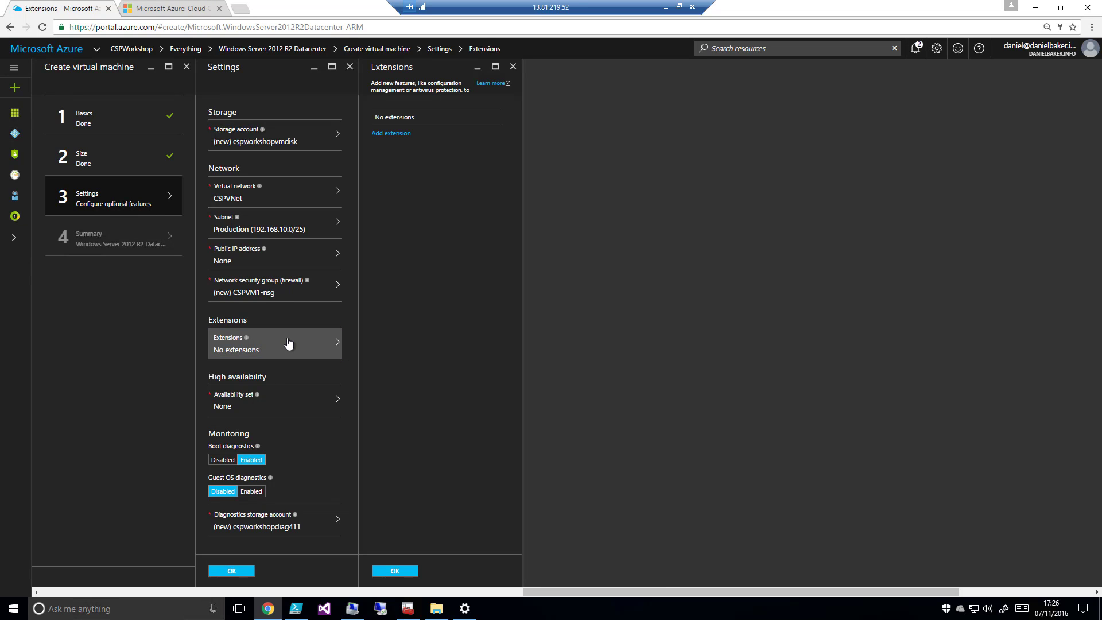
{"action": "left_click", "coordinate": [388, 135]}
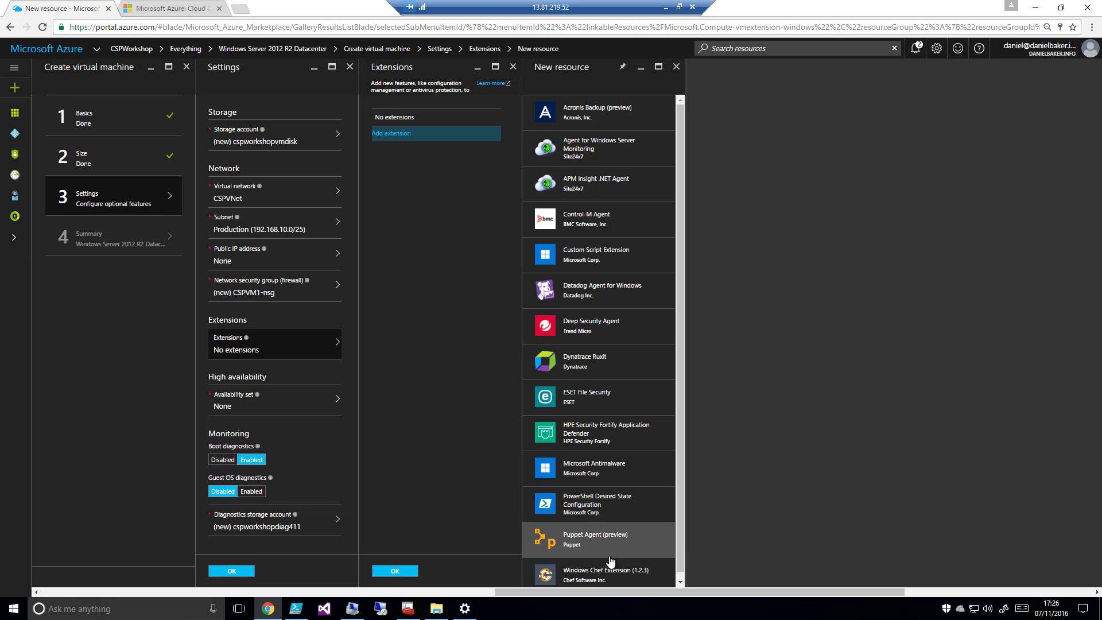
{"action": "left_click", "coordinate": [677, 69]}
{"action": "left_click", "coordinate": [513, 67]}
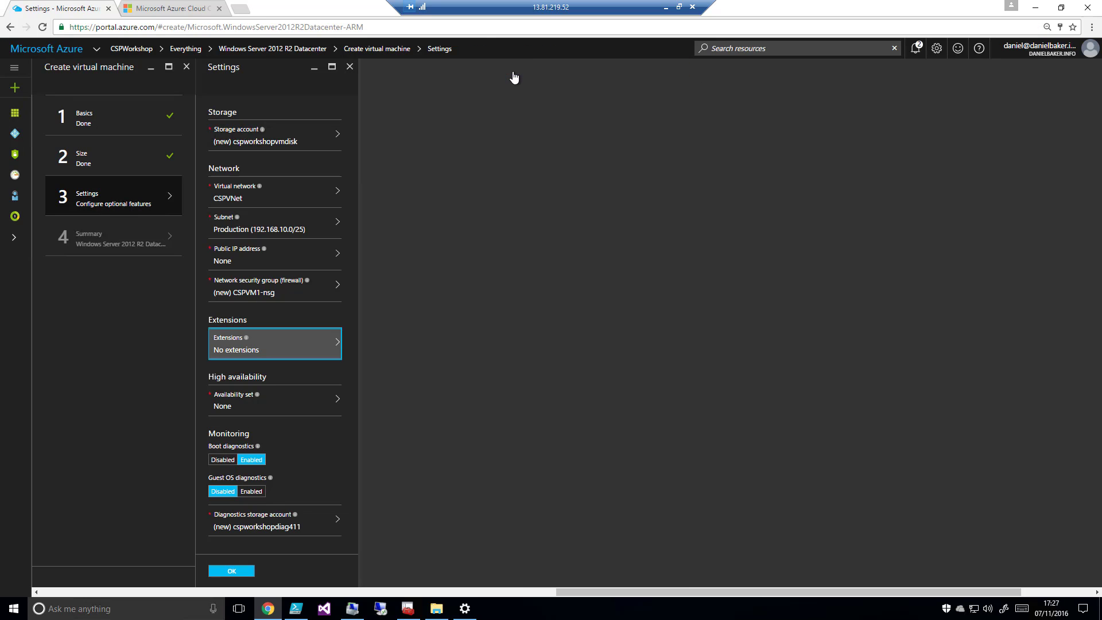
{"action": "mouse_move", "coordinate": [262, 400]}
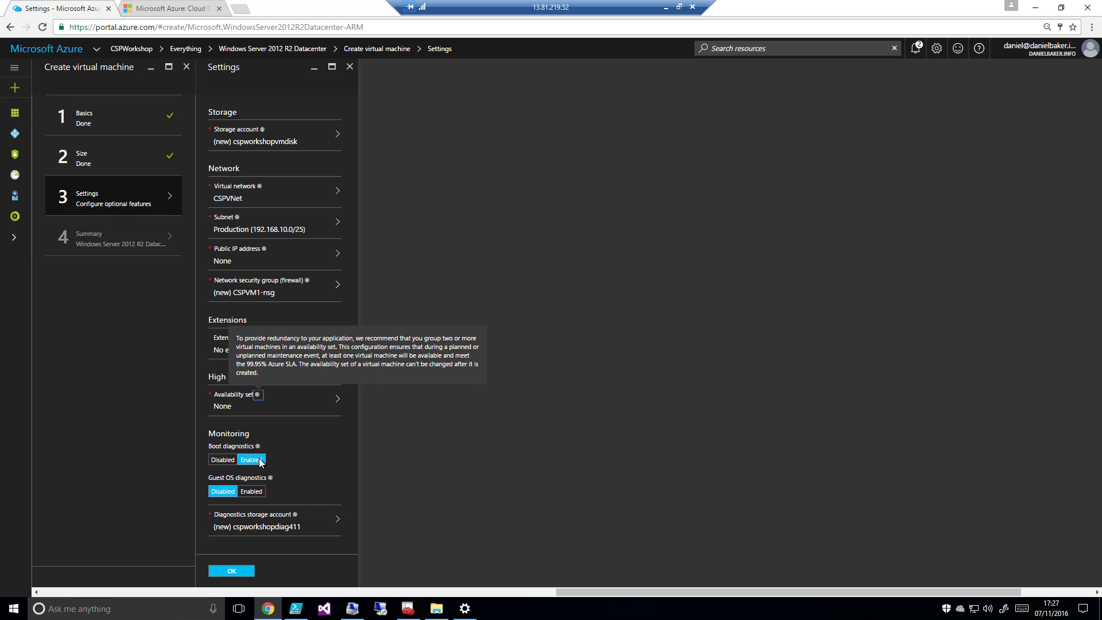
{"action": "left_click", "coordinate": [305, 453]}
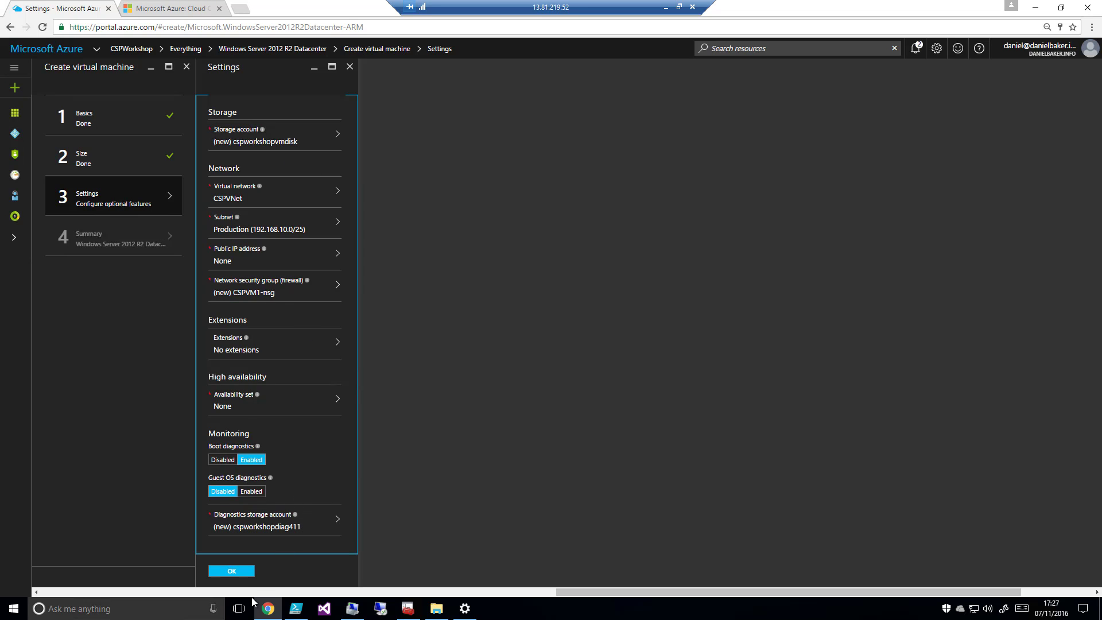
Name the new diagnostics storage account cspworkshopdiag and accept the VM's optional settings
{"action": "left_click", "coordinate": [276, 527]}
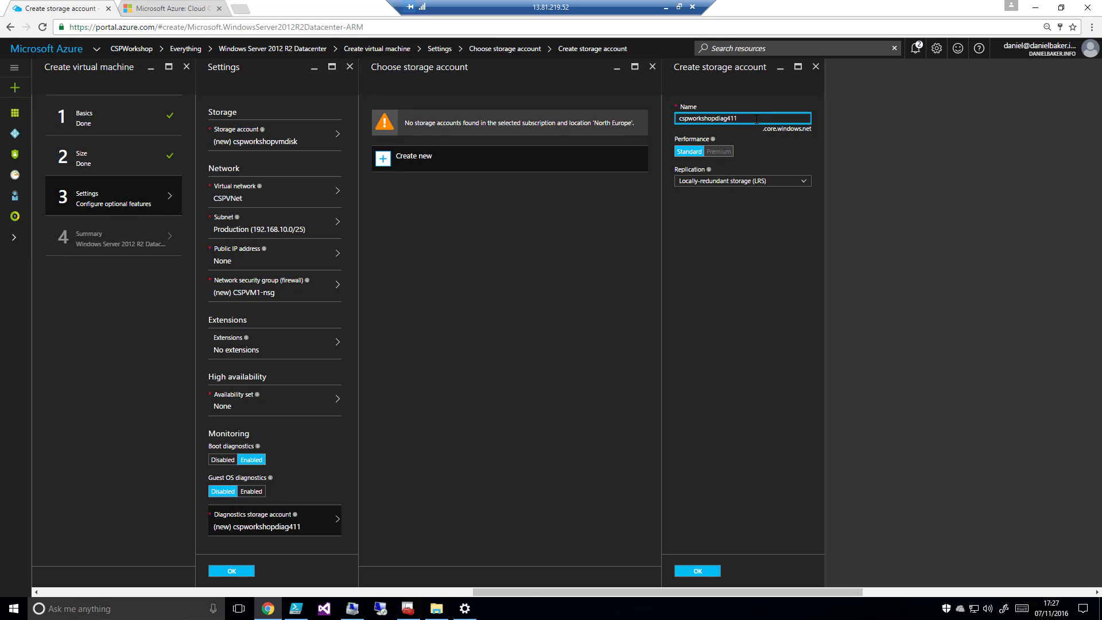
{"action": "key", "text": "BackSpace"}
{"action": "key", "text": "BackSpace"}
{"action": "key", "text": "BackSpace"}
{"action": "left_click", "coordinate": [767, 348]}
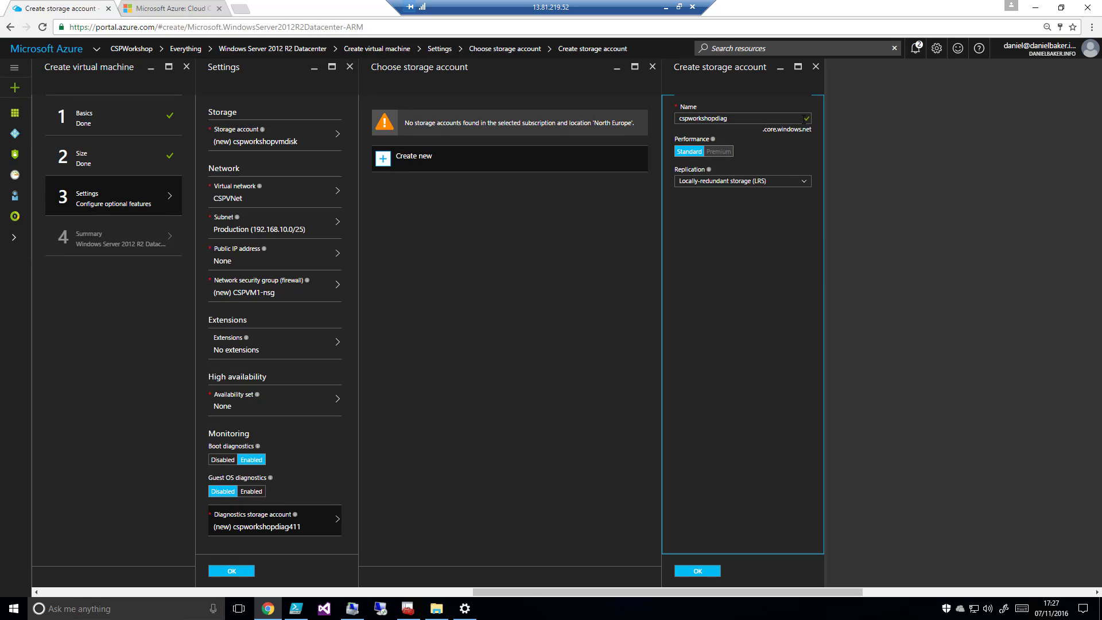
{"action": "left_click", "coordinate": [707, 570]}
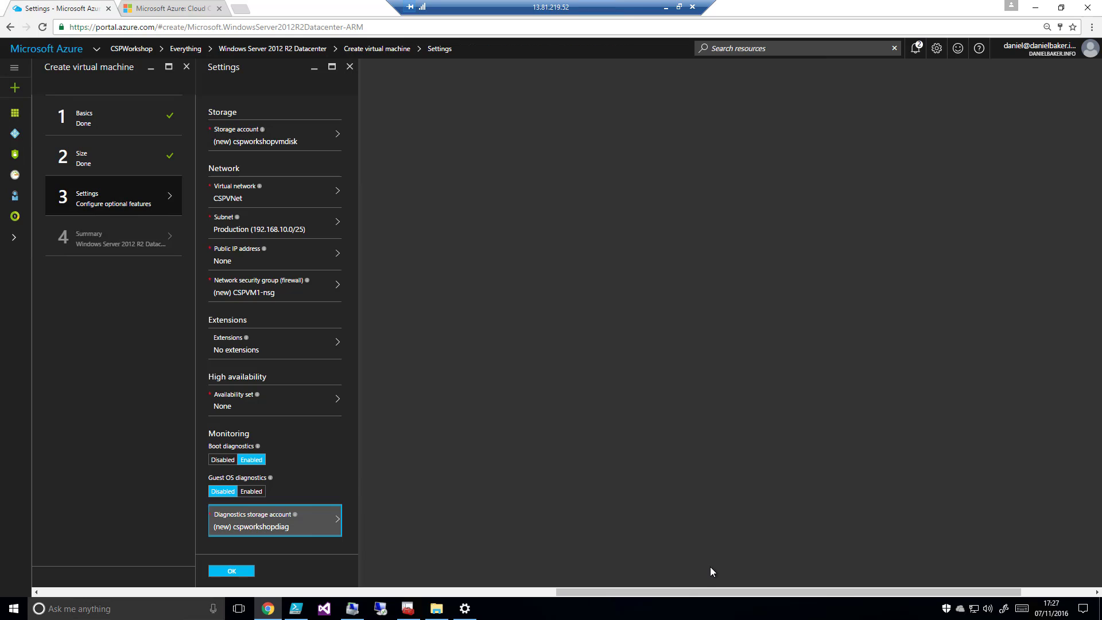
{"action": "left_click", "coordinate": [244, 571]}
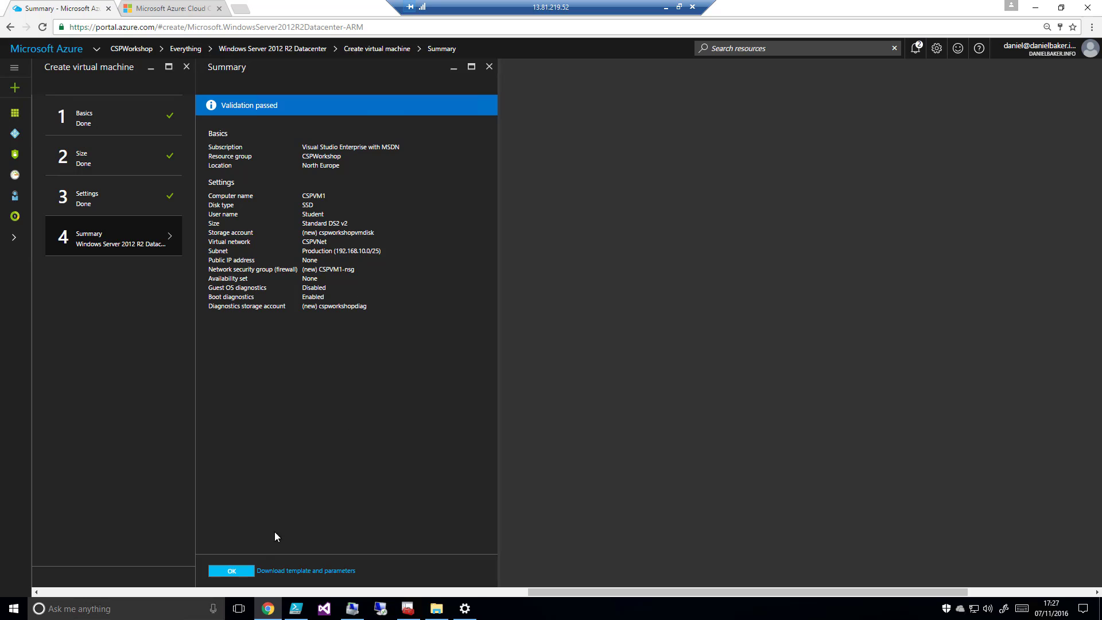
Review the parameters and variables in CSPVM1's deployment template, close it and submit the virtual machine for creation
{"action": "left_click", "coordinate": [296, 571]}
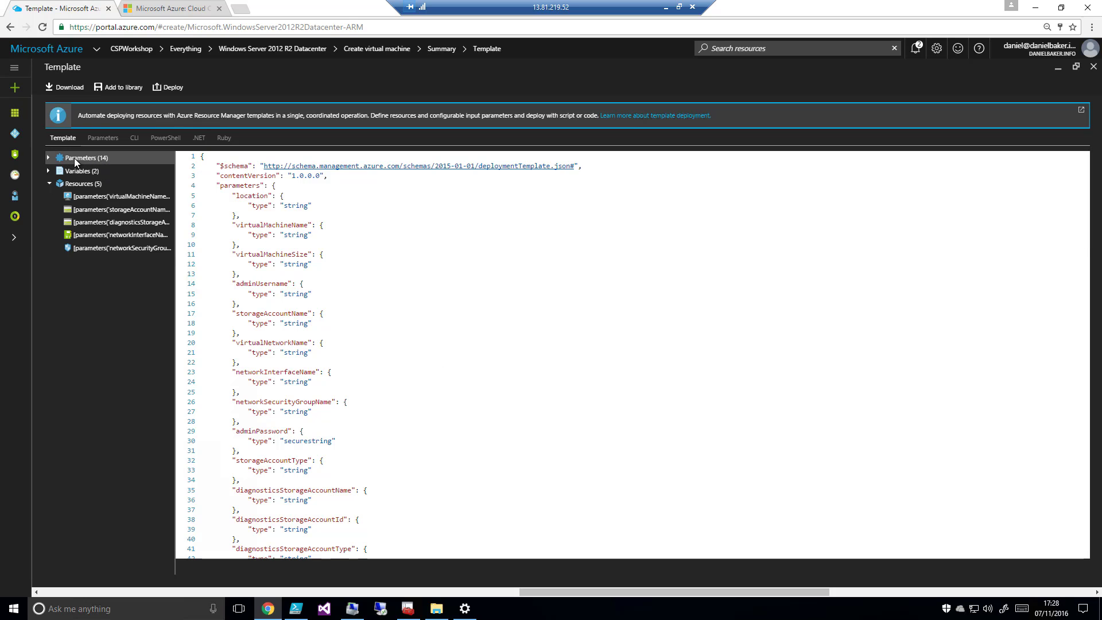
{"action": "left_click", "coordinate": [50, 157]}
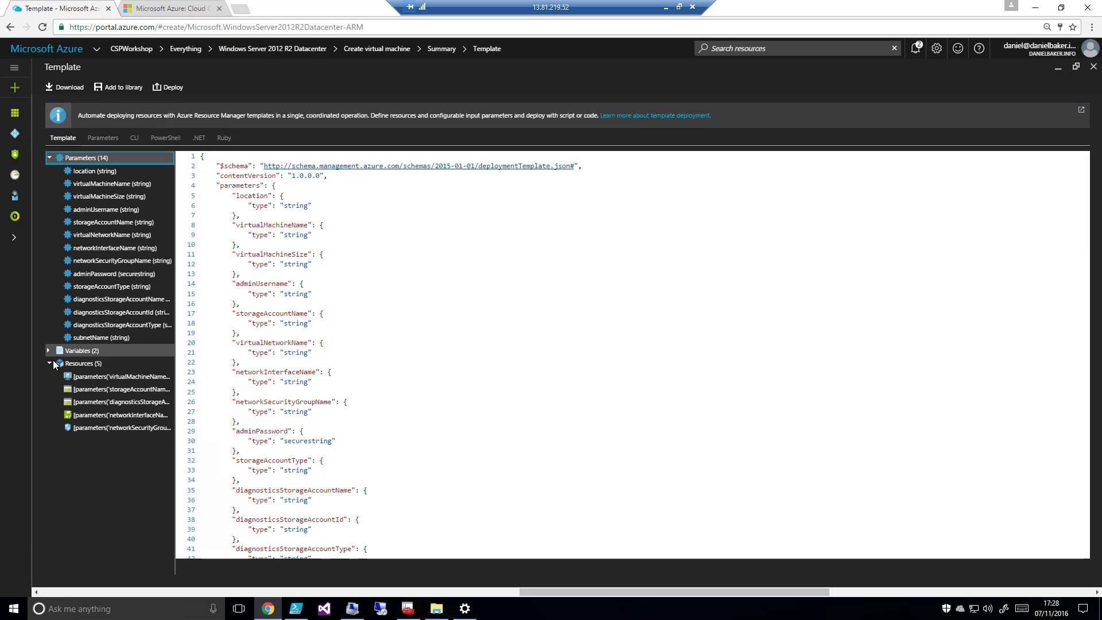
{"action": "left_click", "coordinate": [49, 351]}
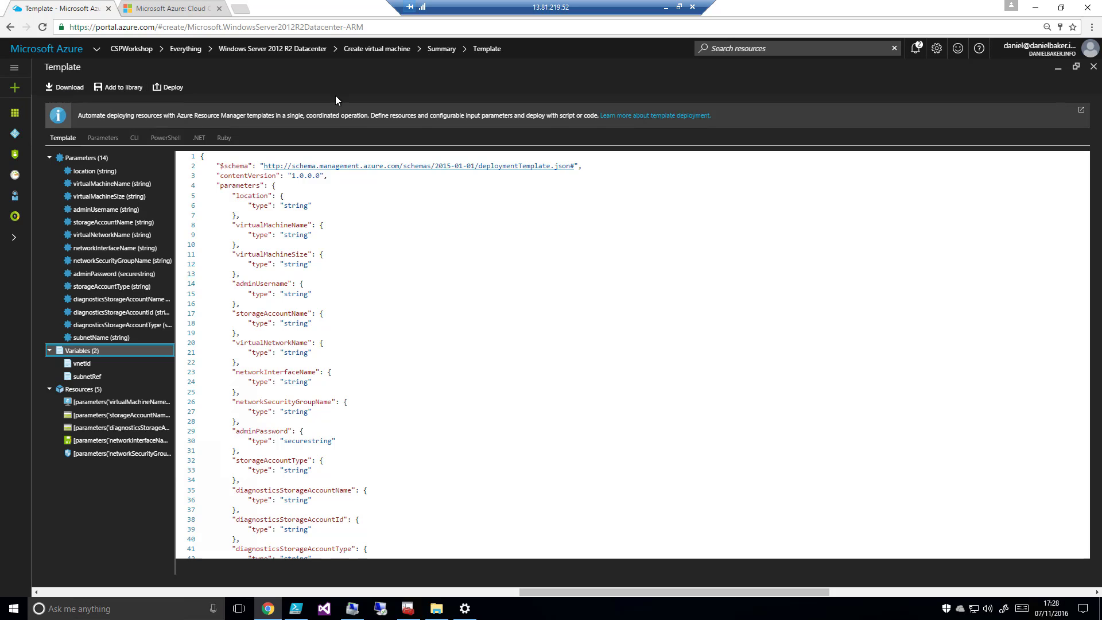
{"action": "left_click", "coordinate": [1094, 67]}
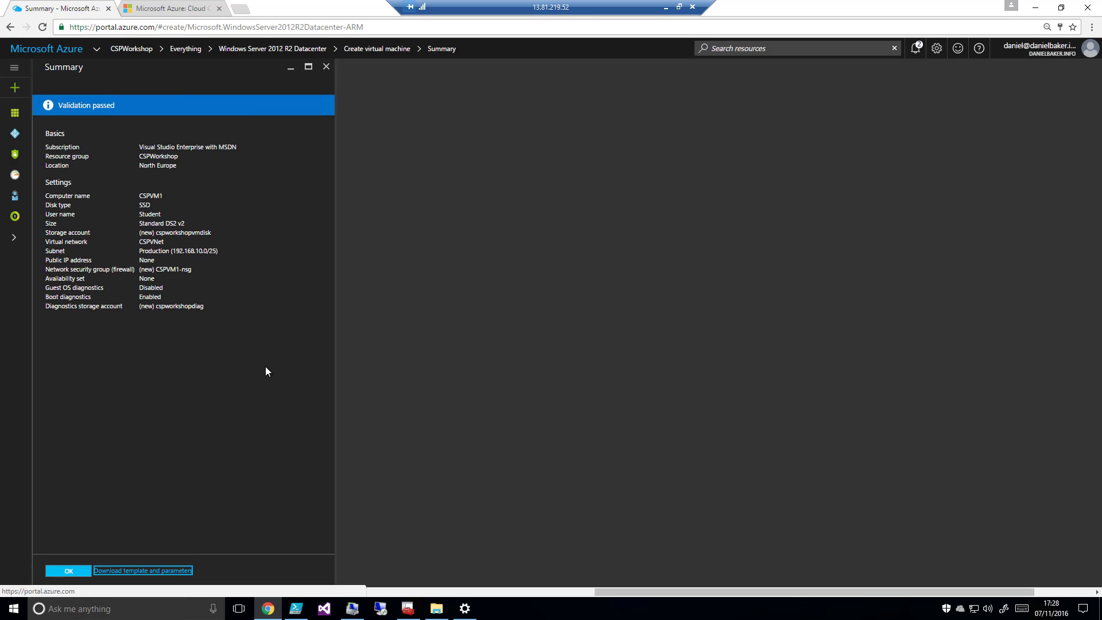
{"action": "left_click", "coordinate": [60, 571]}
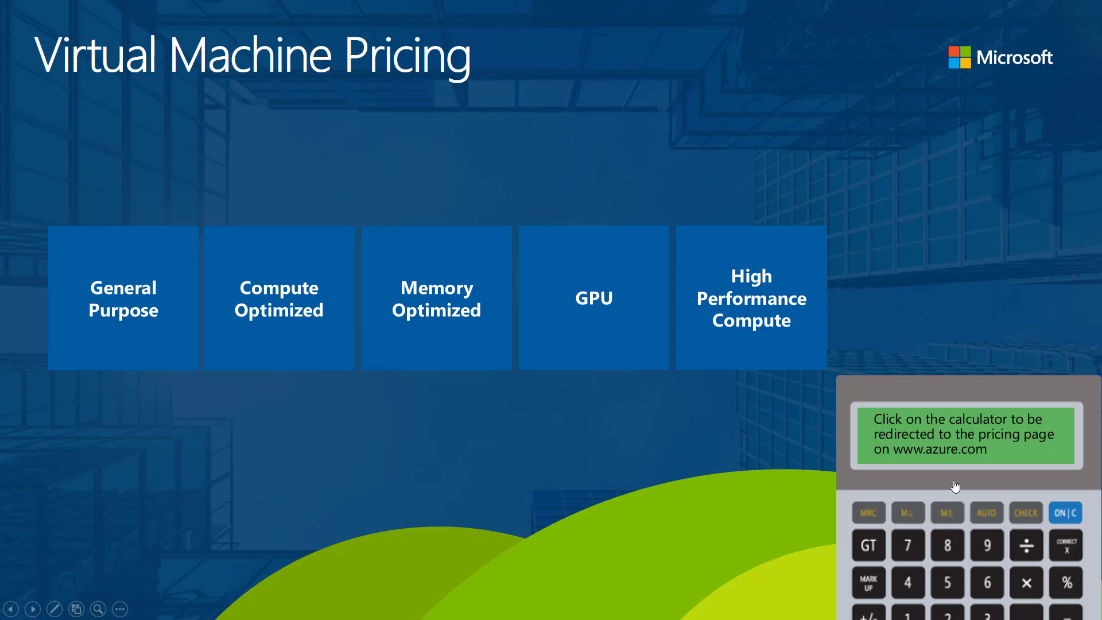
Open the Azure Windows Virtual Machines pricing page and review the OS/software and billing period choices, keeping Windows OS and Hour
{"action": "left_click", "coordinate": [955, 486]}
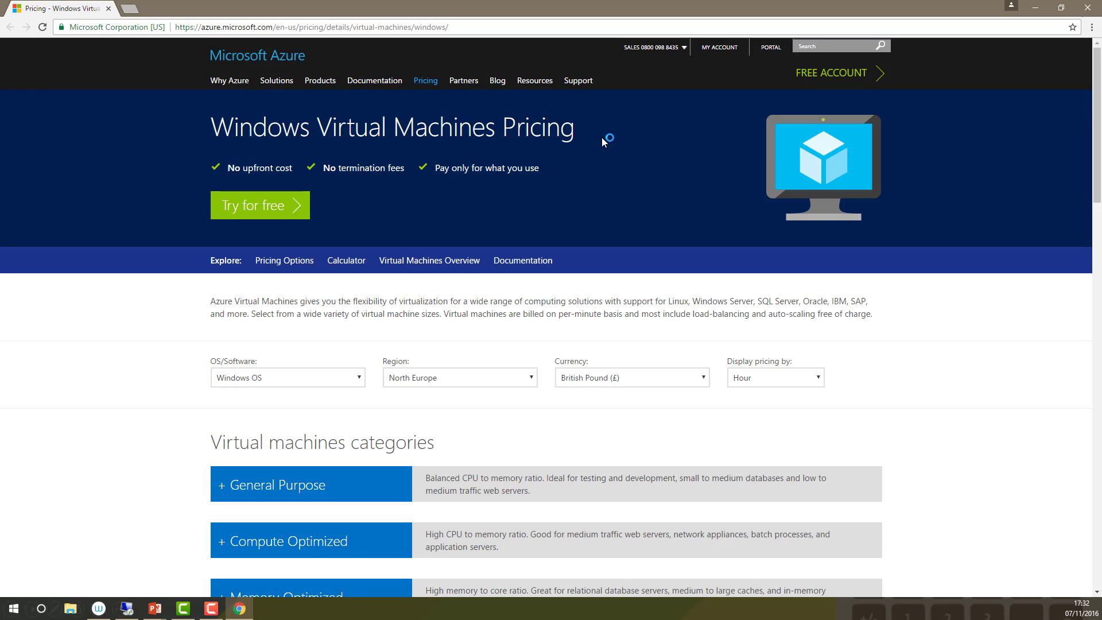
{"action": "left_click", "coordinate": [357, 377]}
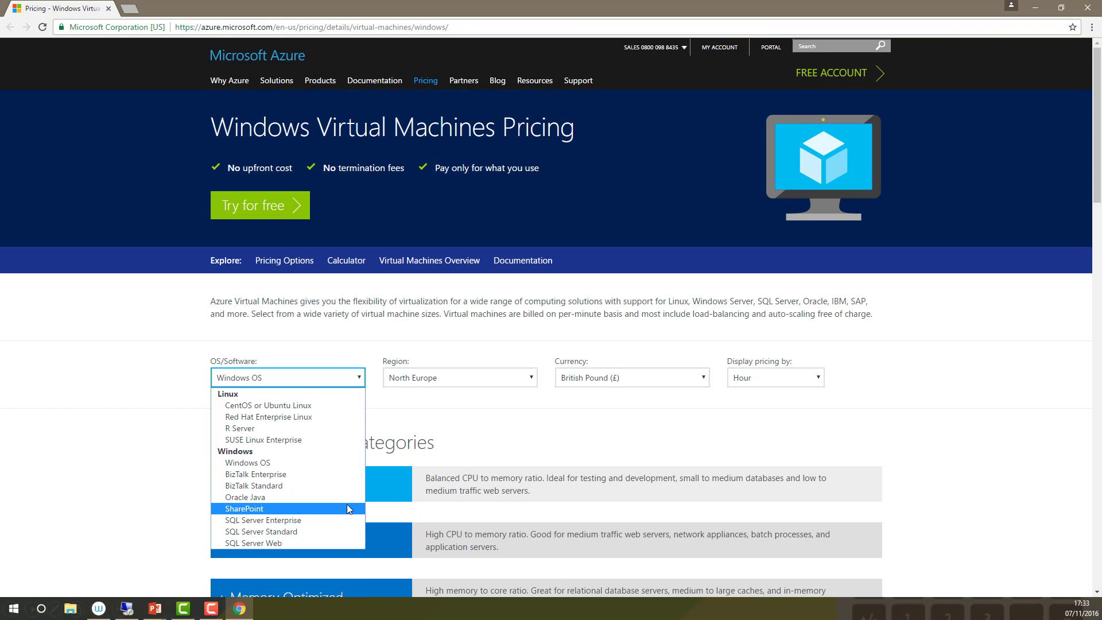
{"action": "left_click", "coordinate": [336, 462]}
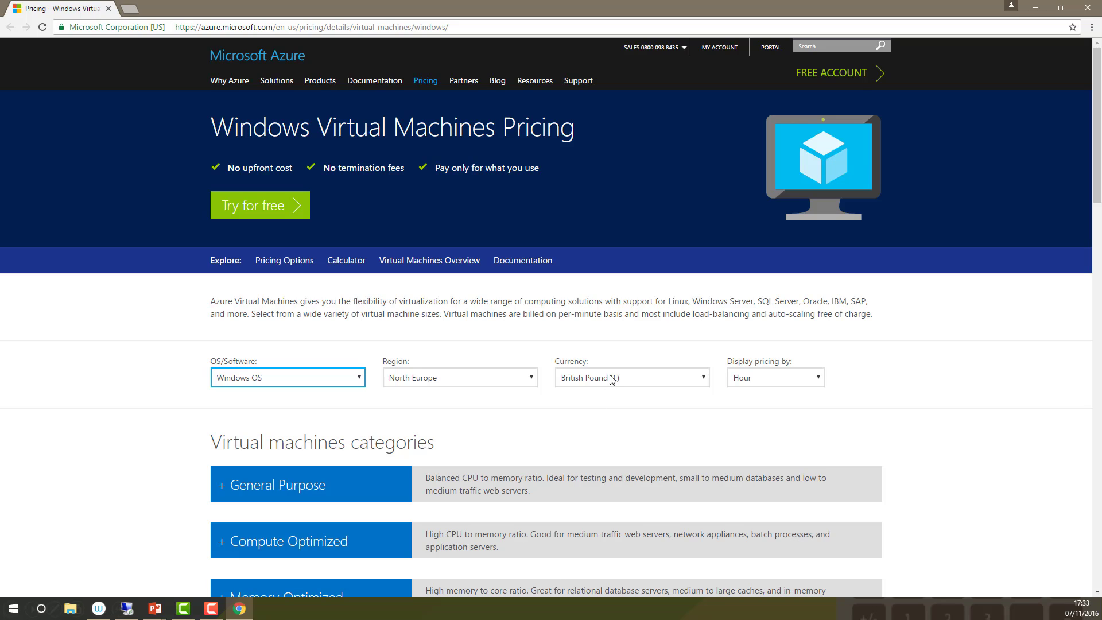
{"action": "left_click", "coordinate": [816, 383]}
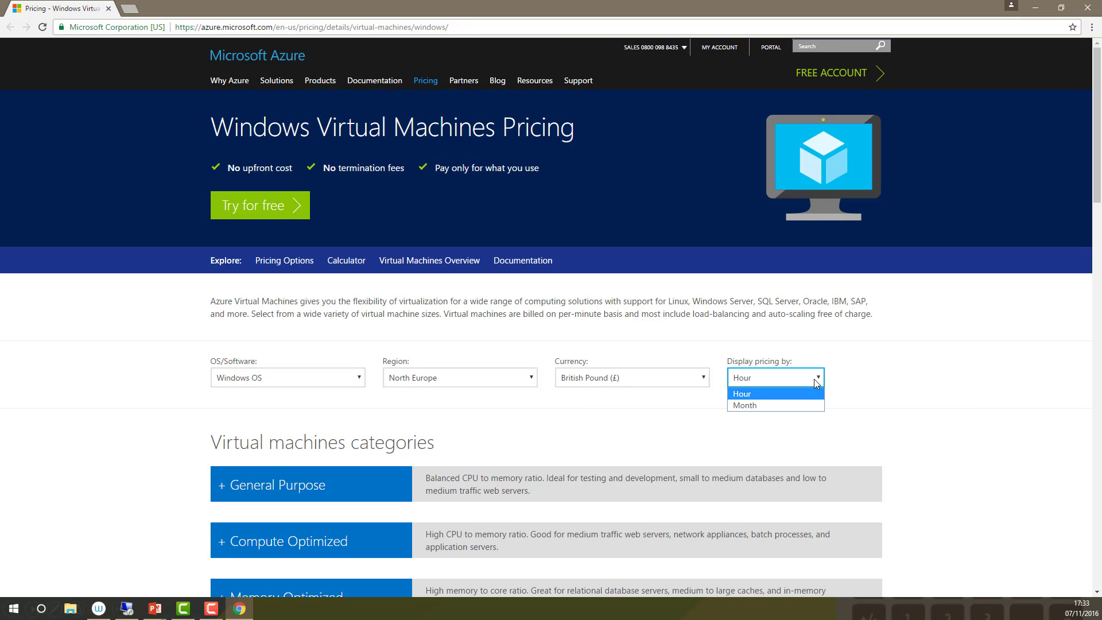
{"action": "left_click", "coordinate": [820, 379]}
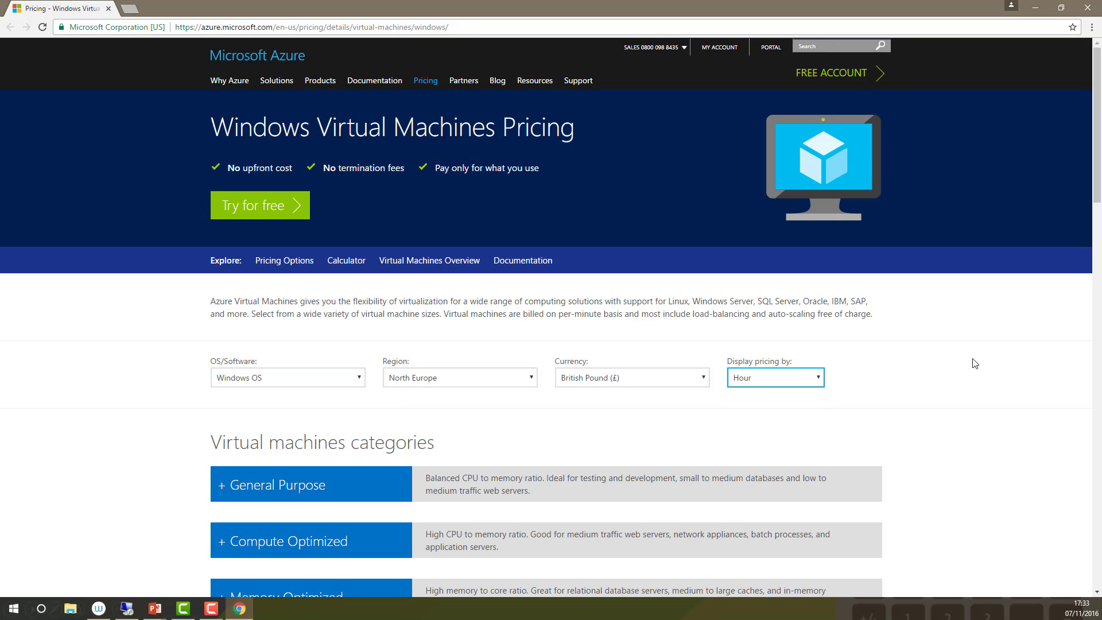
Examine the instance sizes and prices in the General Purpose, Compute Optimized, Memory Optimized and GPU categories, collapsing each one after viewing
{"action": "scroll", "coordinate": [1096, 198], "scroll_direction": "down", "scroll_amount": 4}
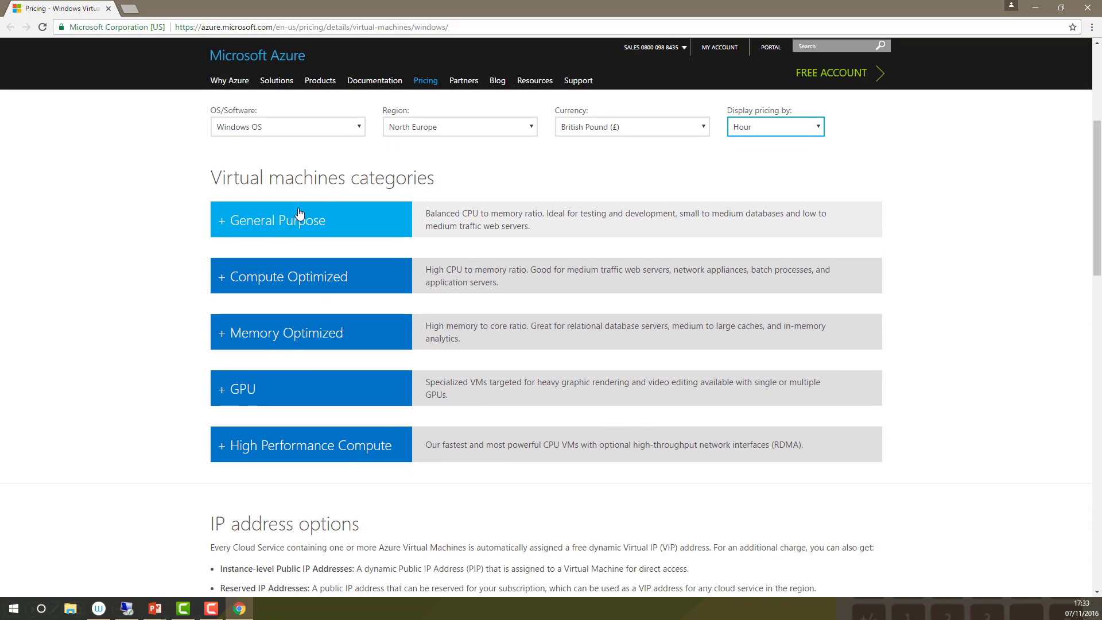
{"action": "left_click", "coordinate": [221, 227]}
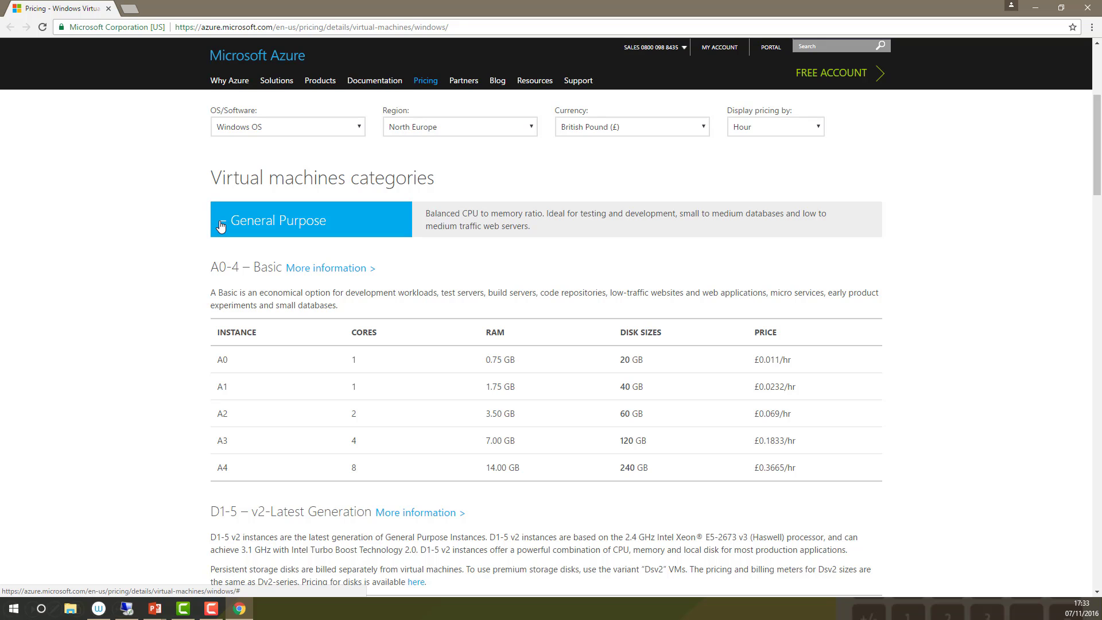
{"action": "left_click", "coordinate": [221, 227]}
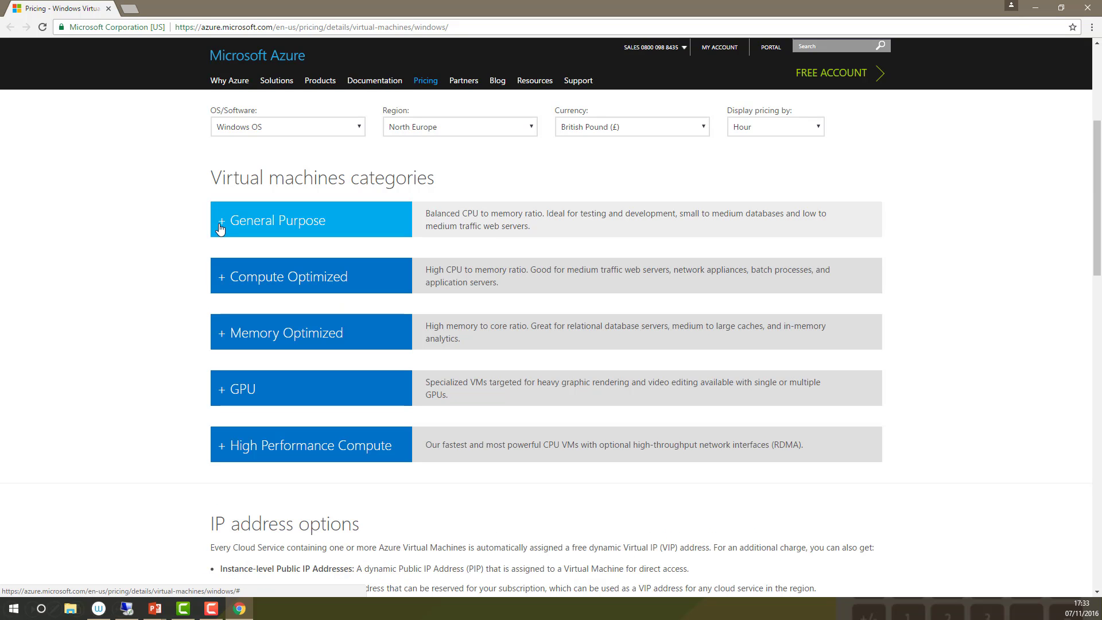
{"action": "left_click", "coordinate": [224, 278]}
{"action": "left_click", "coordinate": [225, 278]}
{"action": "scroll", "coordinate": [221, 270], "scroll_direction": "down", "scroll_amount": 2}
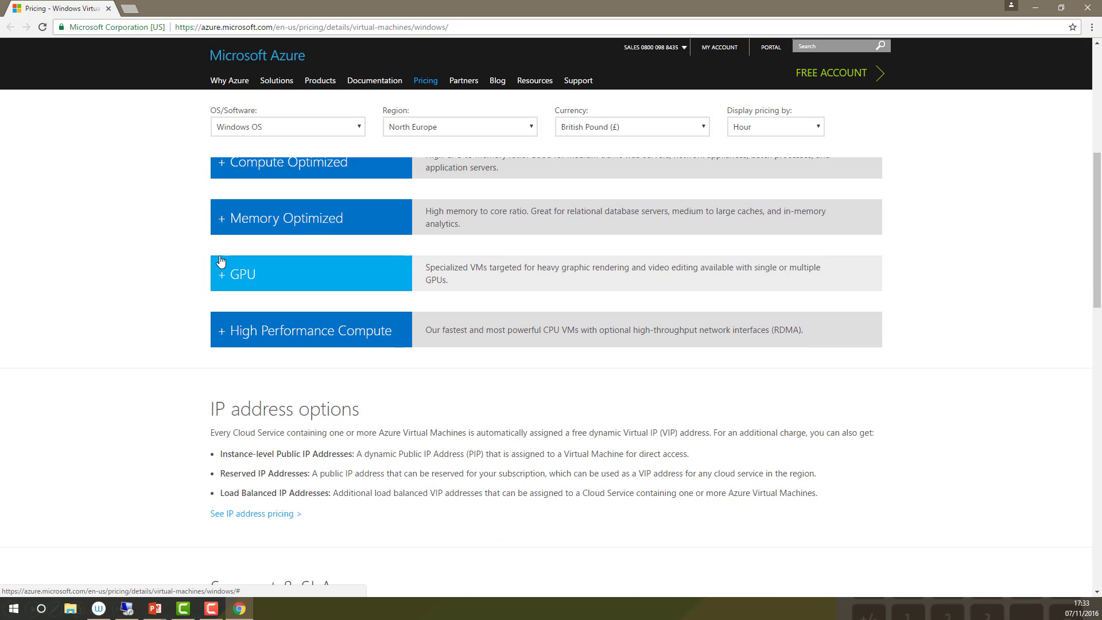
{"action": "left_click", "coordinate": [221, 223]}
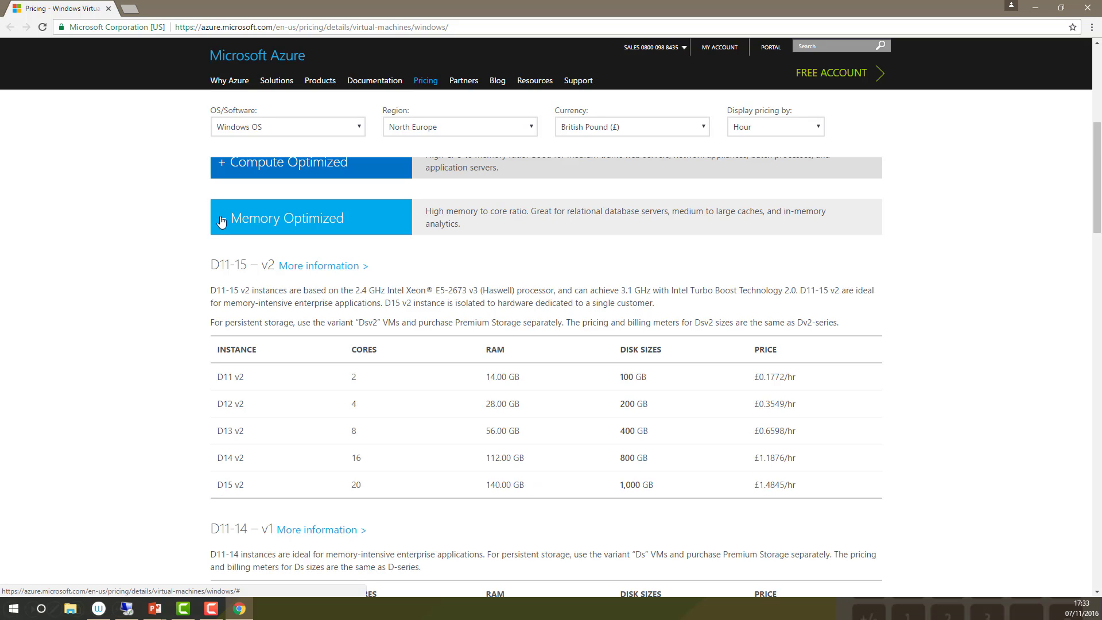
{"action": "left_click", "coordinate": [222, 222]}
{"action": "left_click", "coordinate": [222, 278]}
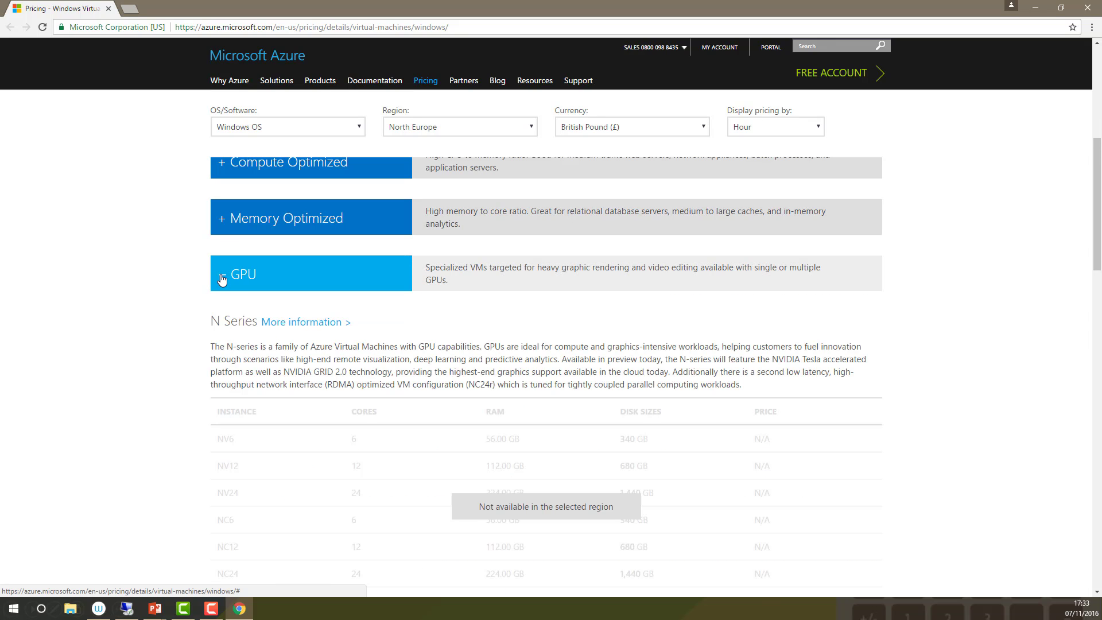
{"action": "left_click", "coordinate": [222, 278]}
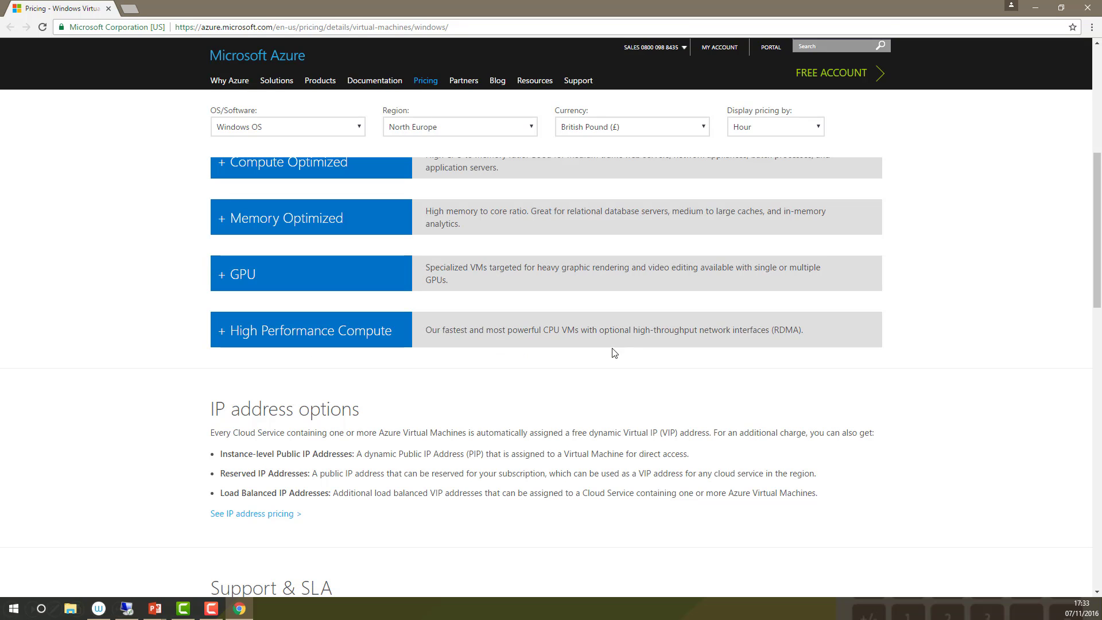
Read through the IP address options and Support & SLA sections of the pricing page, and look over the pricing filters and VM categories again
{"action": "scroll", "coordinate": [302, 394], "scroll_direction": "down", "scroll_amount": 1}
{"action": "scroll", "coordinate": [302, 394], "scroll_direction": "down", "scroll_amount": 1}
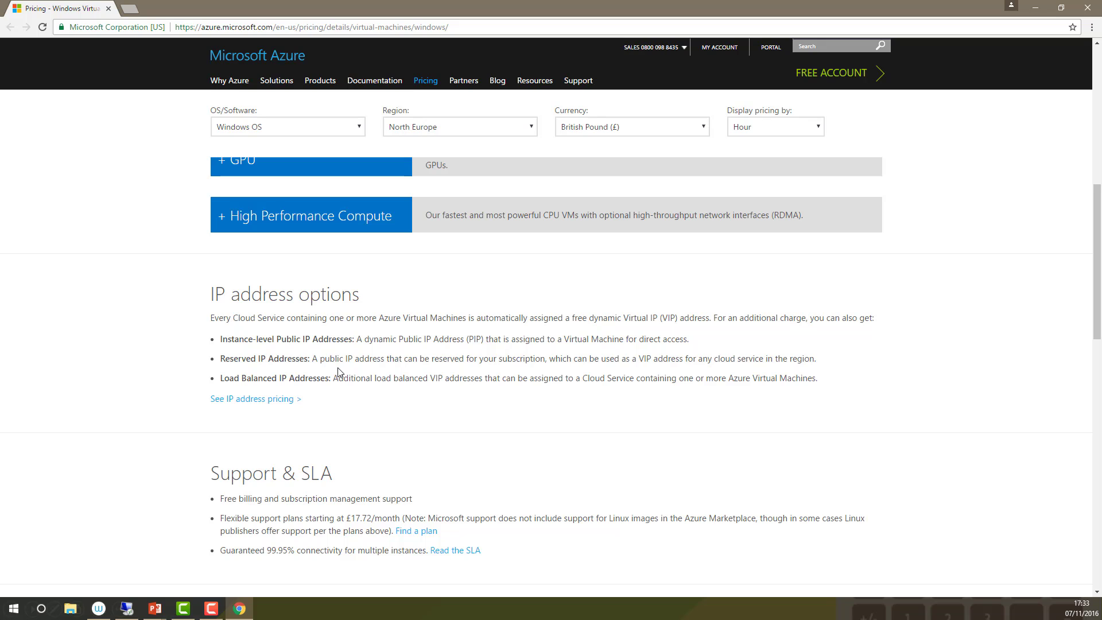
{"action": "scroll", "coordinate": [339, 372], "scroll_direction": "down", "scroll_amount": 3}
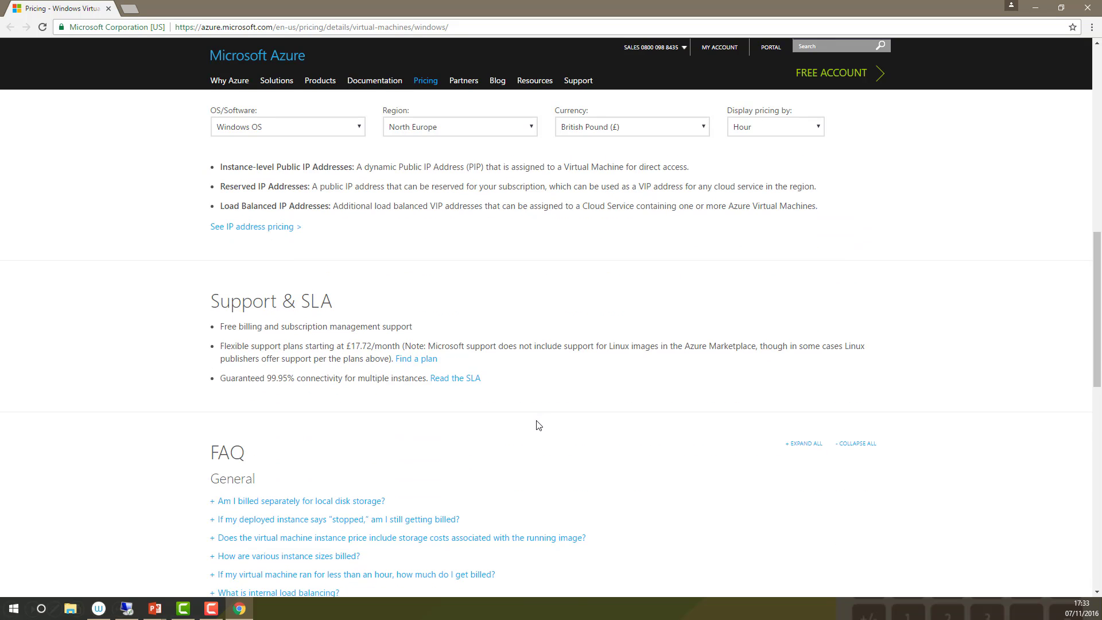
{"action": "scroll", "coordinate": [539, 425], "scroll_direction": "up", "scroll_amount": 10}
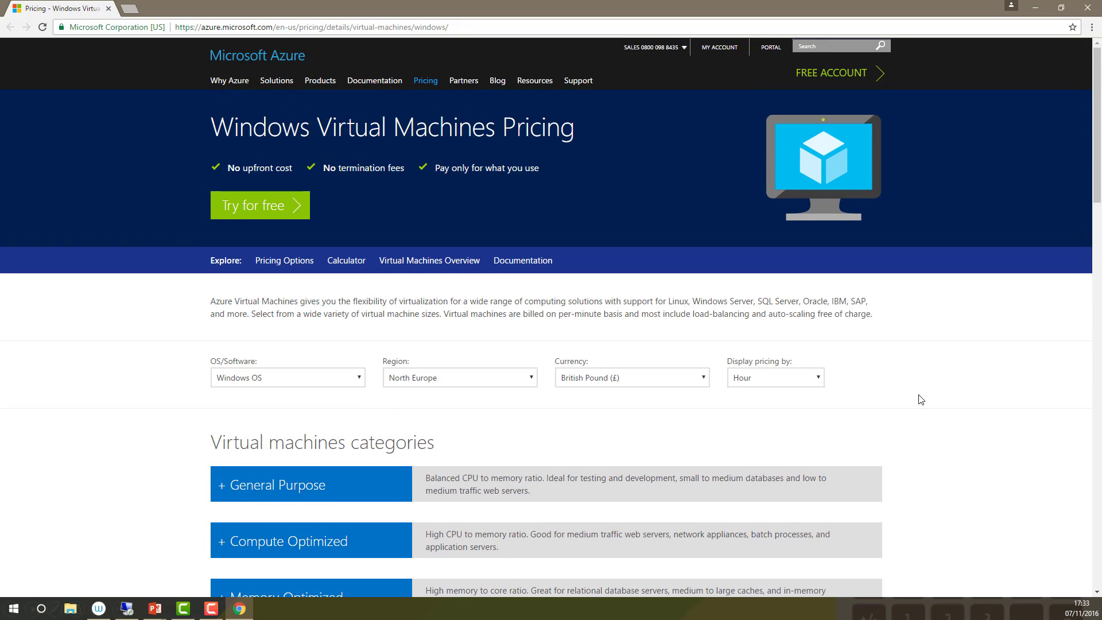
{"action": "scroll", "coordinate": [918, 396], "scroll_direction": "down", "scroll_amount": 3}
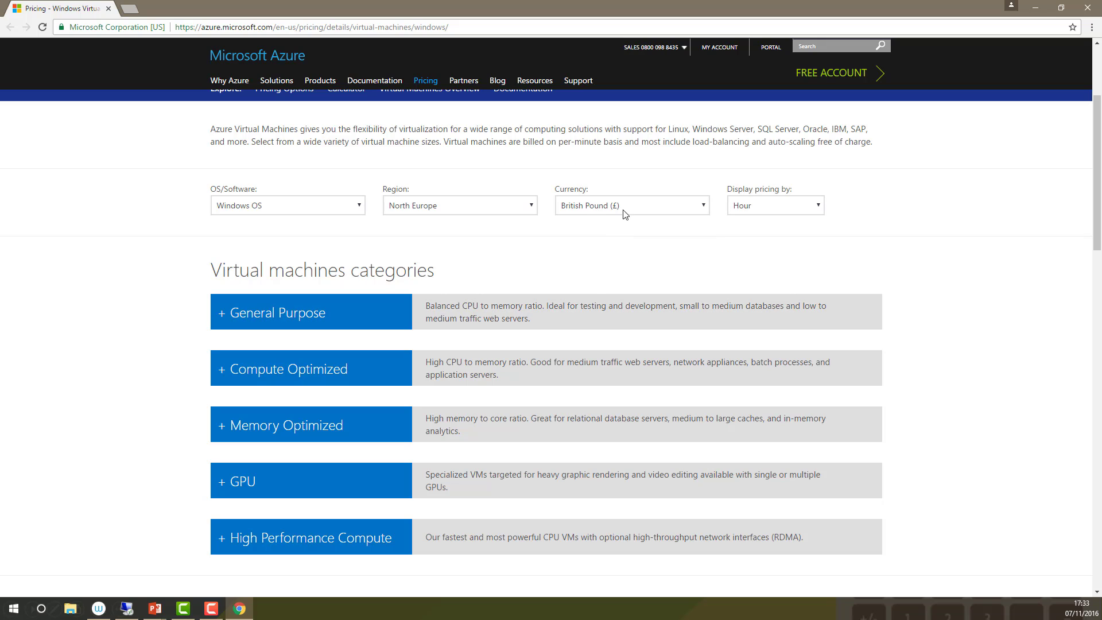
{"action": "scroll", "coordinate": [747, 262], "scroll_direction": "down", "scroll_amount": 4}
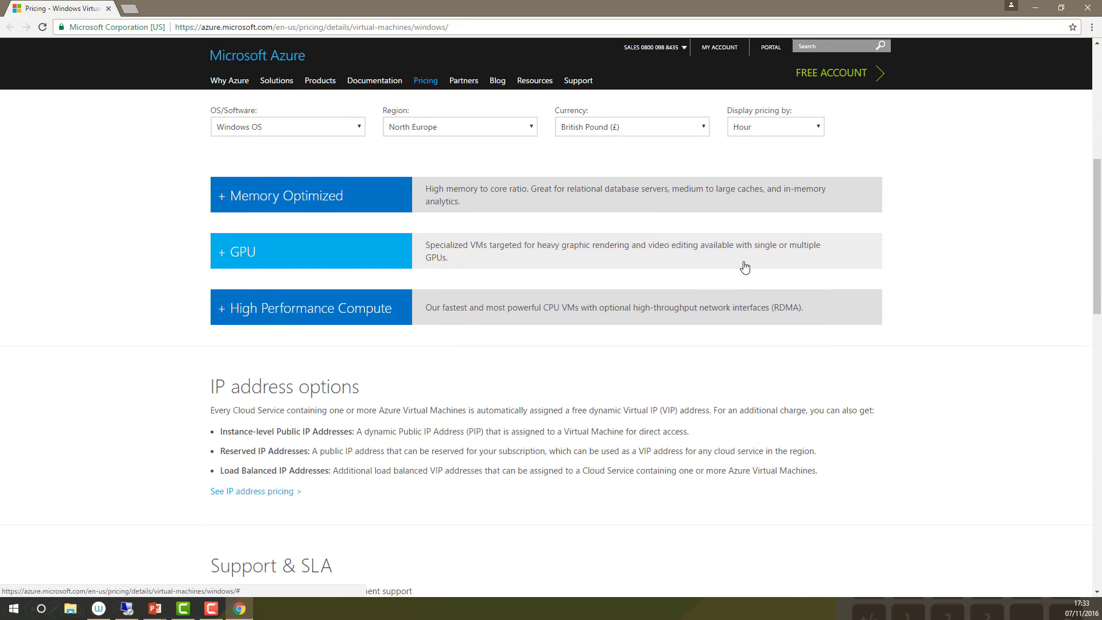
{"action": "scroll", "coordinate": [744, 267], "scroll_direction": "down", "scroll_amount": 2}
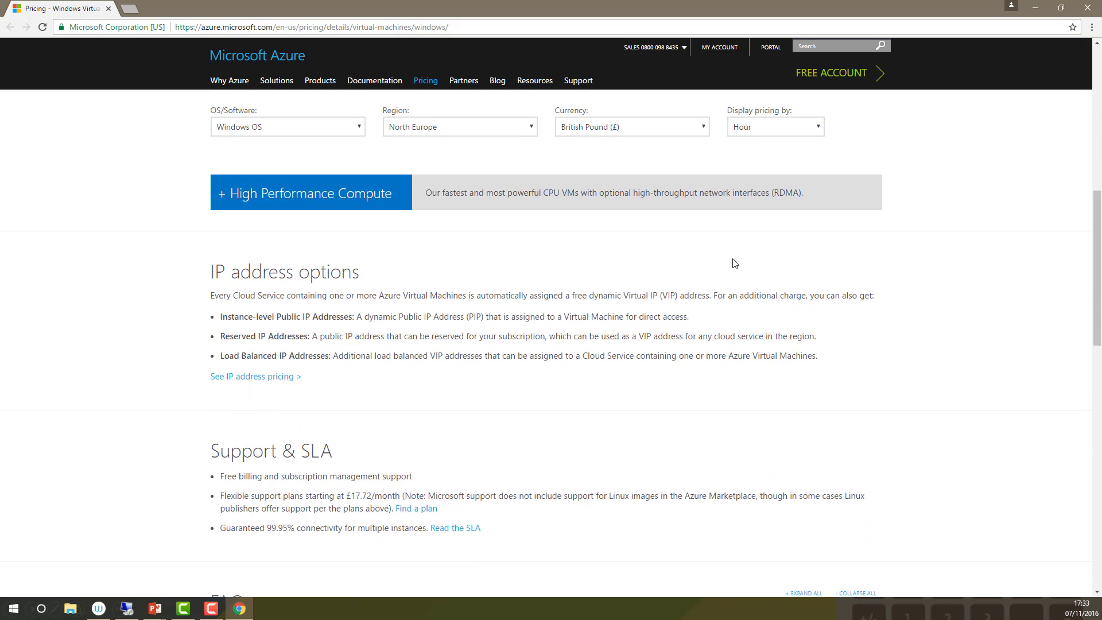
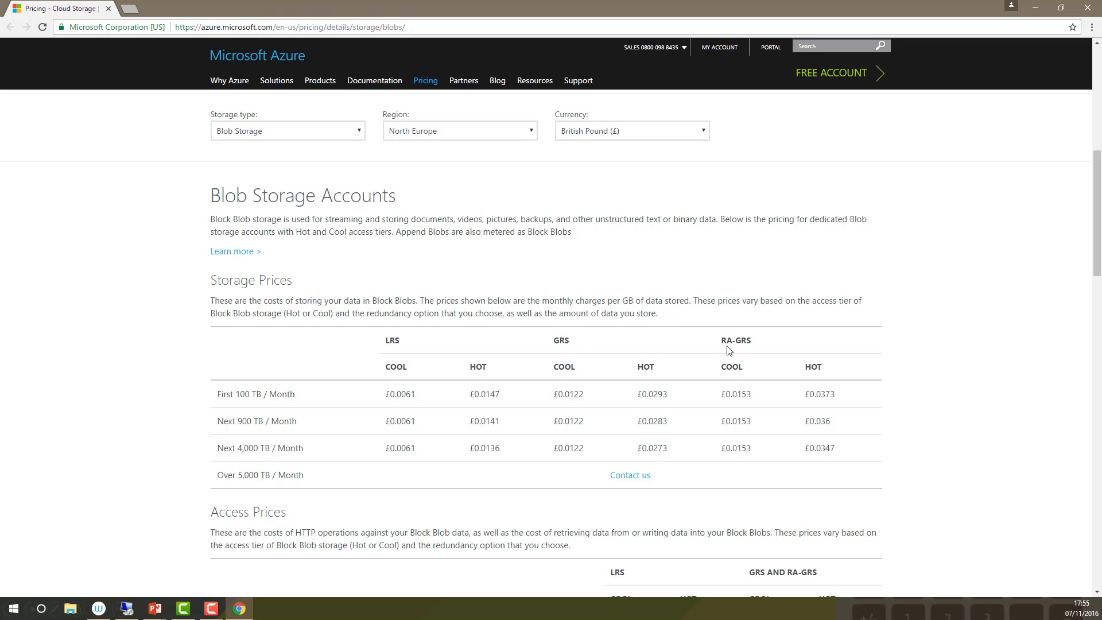
Examine the Blob storage prices, access prices and import/export information for North Europe on the Azure storage pricing page
{"action": "scroll", "coordinate": [823, 338], "scroll_direction": "down", "scroll_amount": 2}
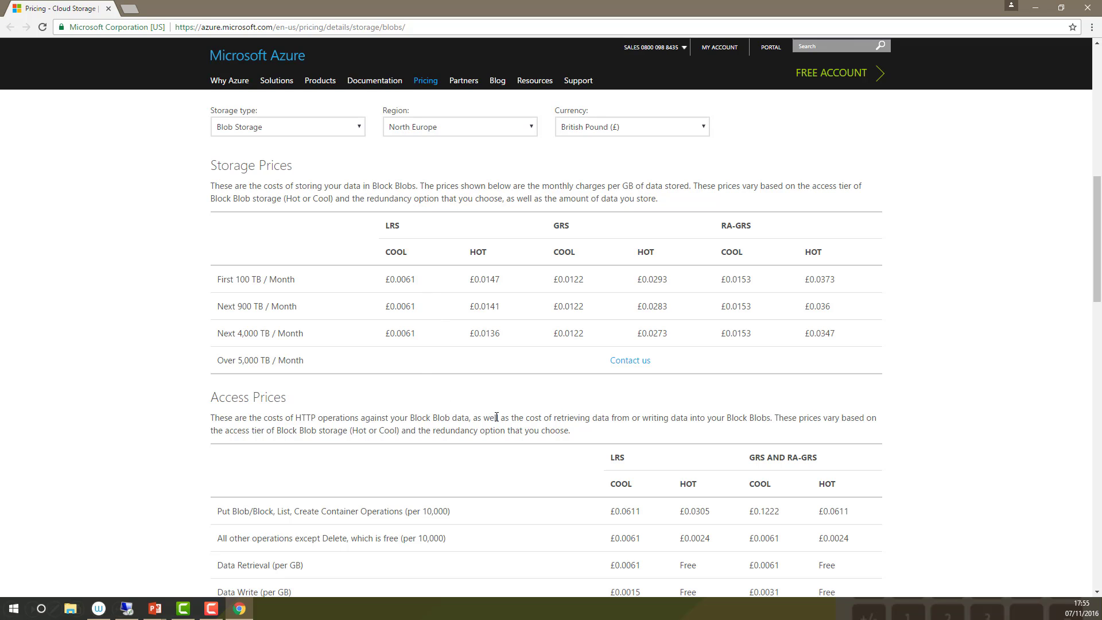
{"action": "scroll", "coordinate": [475, 406], "scroll_direction": "down", "scroll_amount": 3}
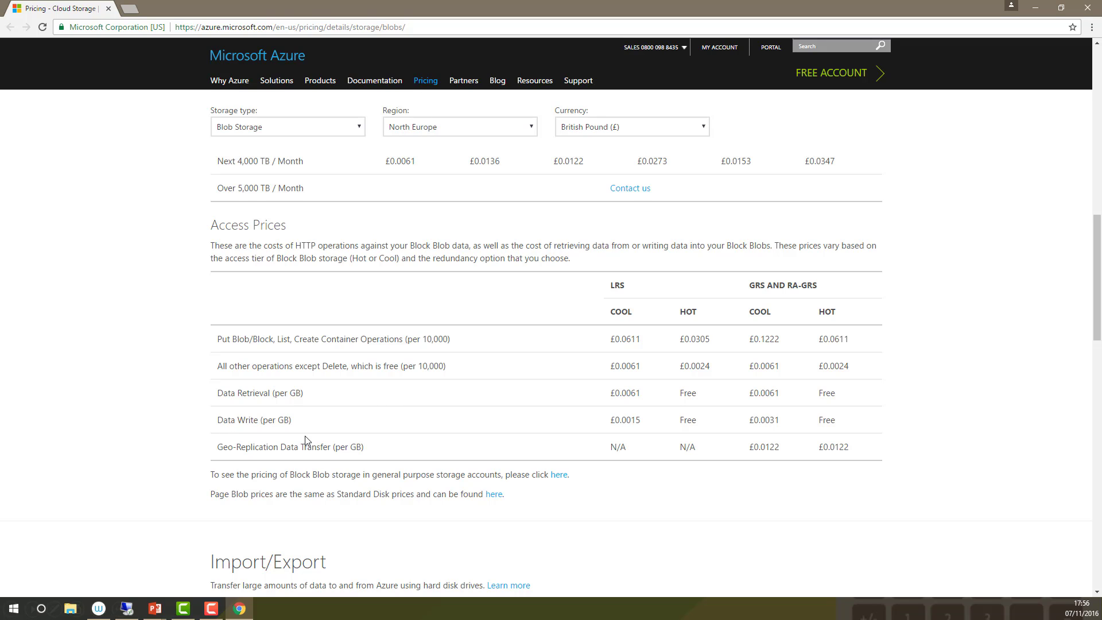
{"action": "scroll", "coordinate": [306, 441], "scroll_direction": "down", "scroll_amount": 2}
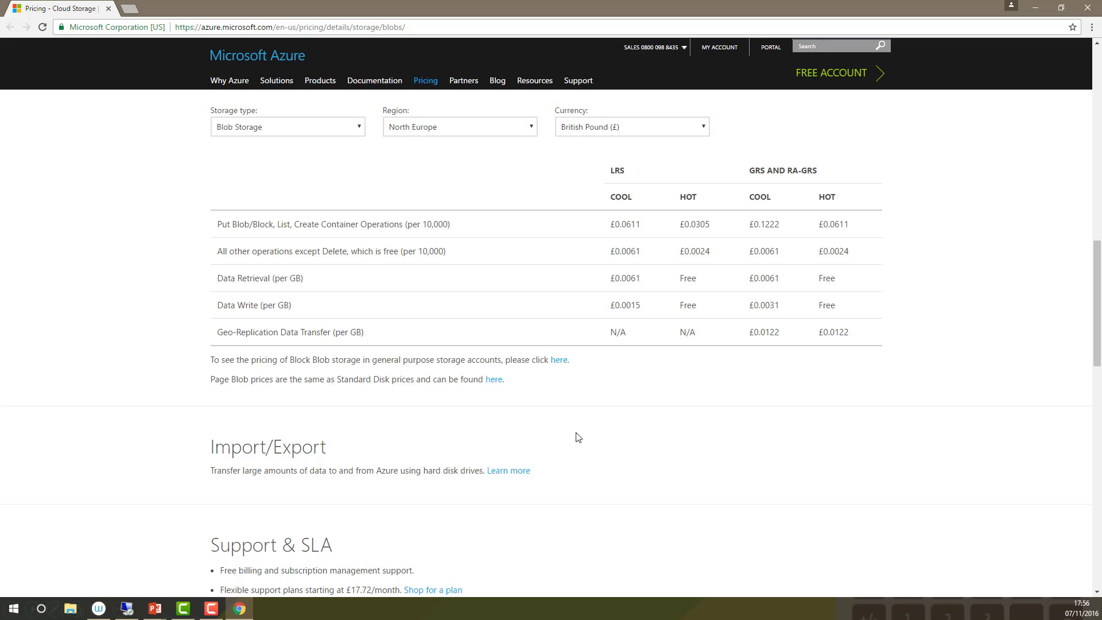
{"action": "scroll", "coordinate": [580, 440], "scroll_direction": "up", "scroll_amount": 3}
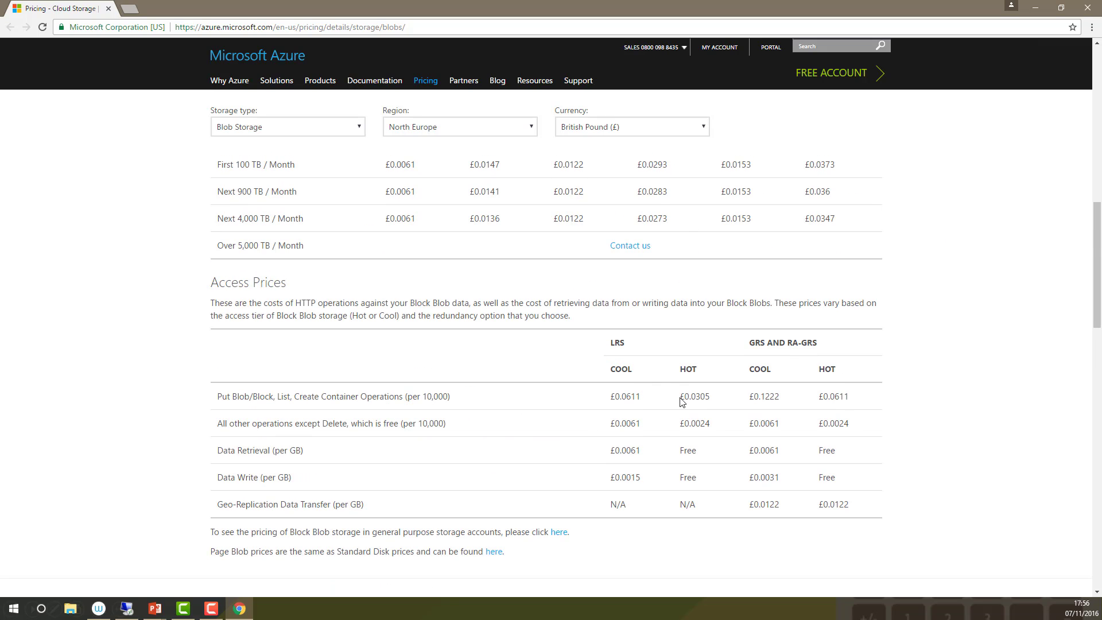
{"action": "scroll", "coordinate": [775, 300], "scroll_direction": "up", "scroll_amount": 5}
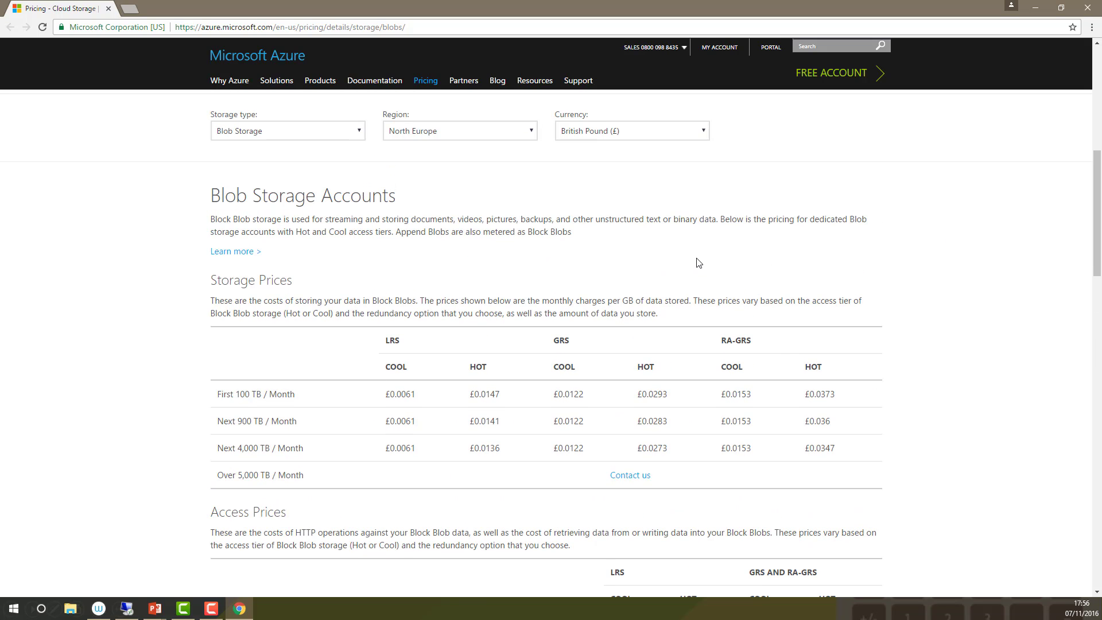
{"action": "scroll", "coordinate": [697, 264], "scroll_direction": "up", "scroll_amount": 2}
{"action": "scroll", "coordinate": [697, 263], "scroll_direction": "up", "scroll_amount": 2}
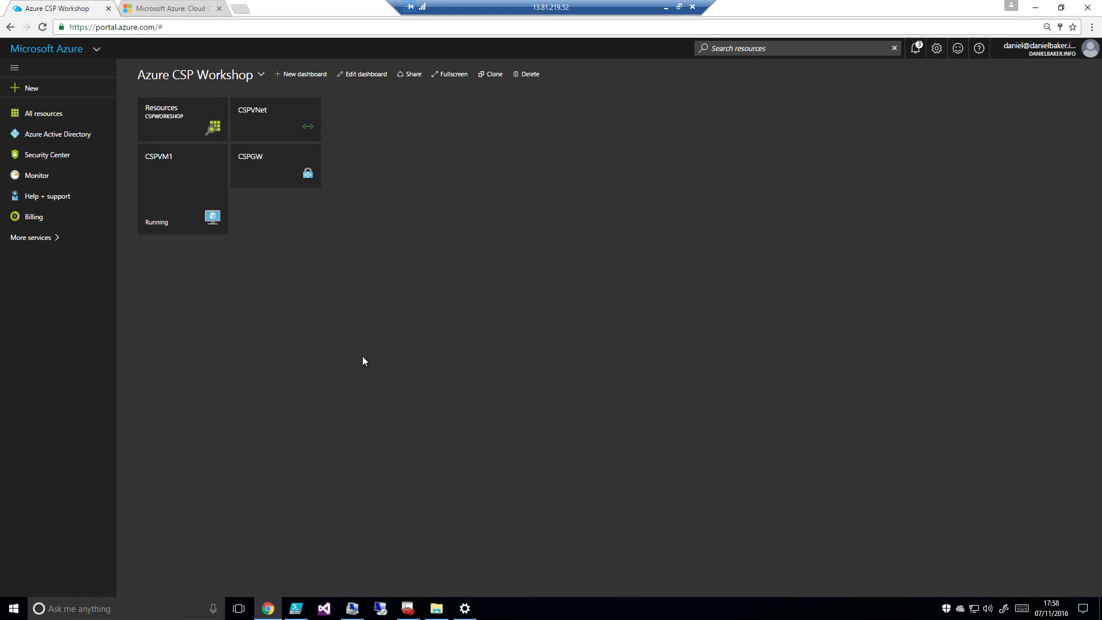
Open the CSPVM1 virtual machine from the portal dashboard and review its diagram, overview and network interfaces for the private IP address
{"action": "left_click", "coordinate": [167, 182]}
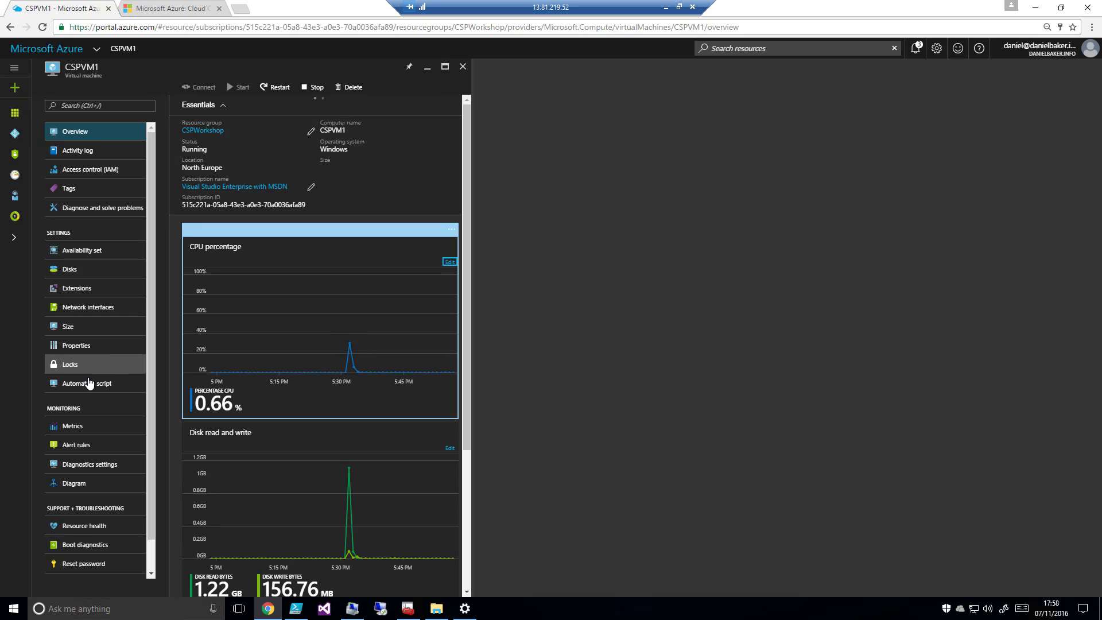
{"action": "scroll", "coordinate": [95, 400], "scroll_direction": "down", "scroll_amount": 1}
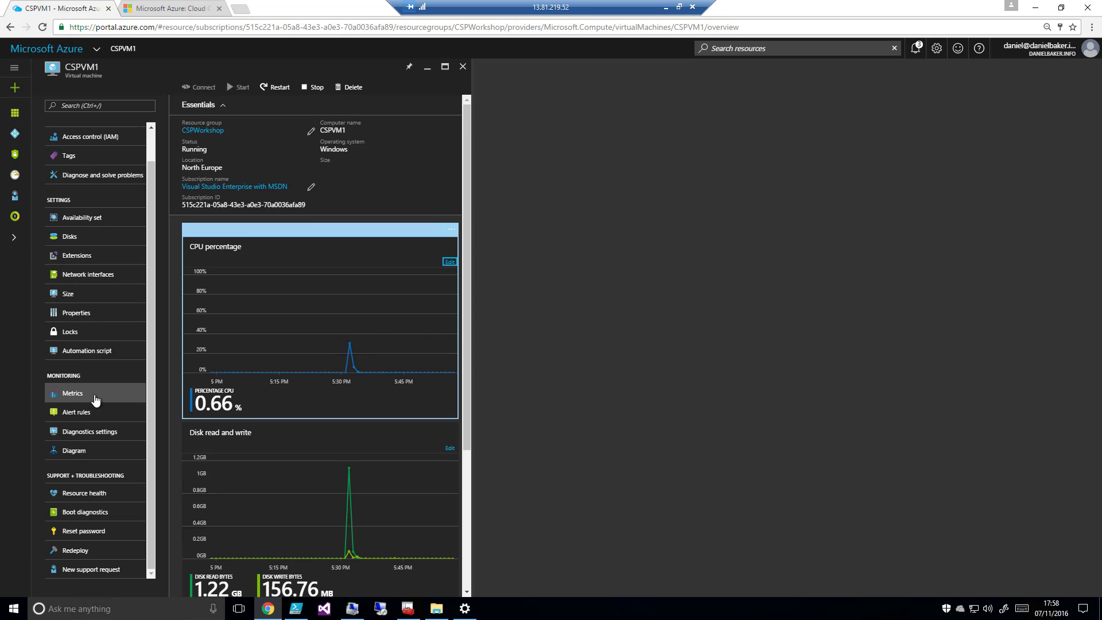
{"action": "left_click", "coordinate": [83, 452]}
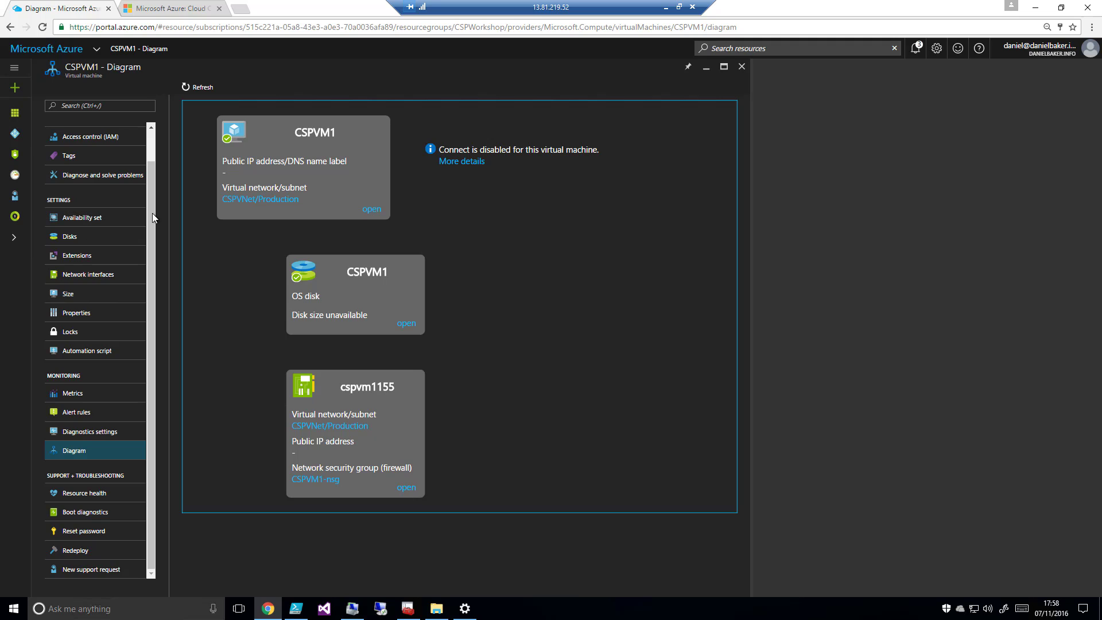
{"action": "left_click_drag", "start_coordinate": [153, 212], "coordinate": [102, 154]}
{"action": "left_click", "coordinate": [104, 132]}
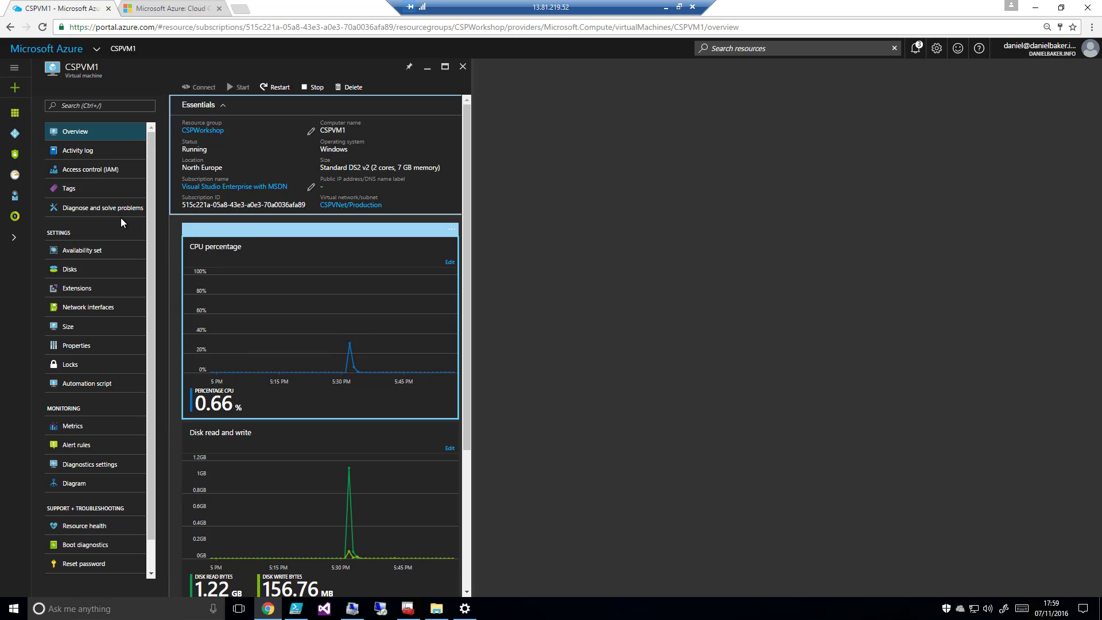
{"action": "left_click", "coordinate": [99, 308]}
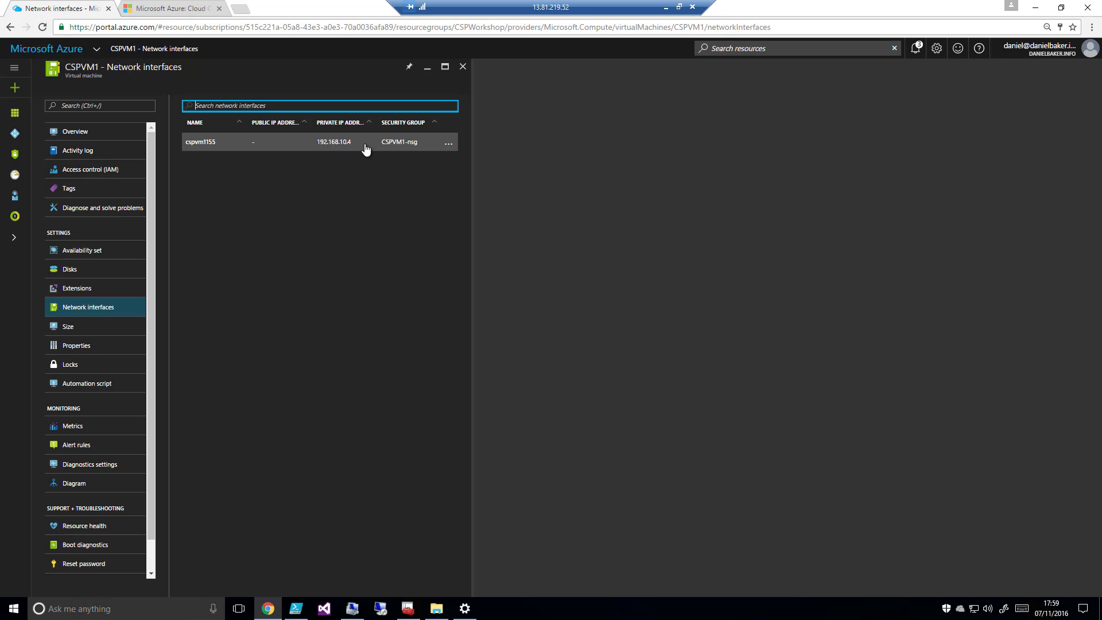
Start a Remote Desktop connection to 192.168.10.4, check the CSPVNet network connection, and retry connecting
{"action": "left_click_drag", "start_coordinate": [482, 7], "coordinate": [838, 7]}
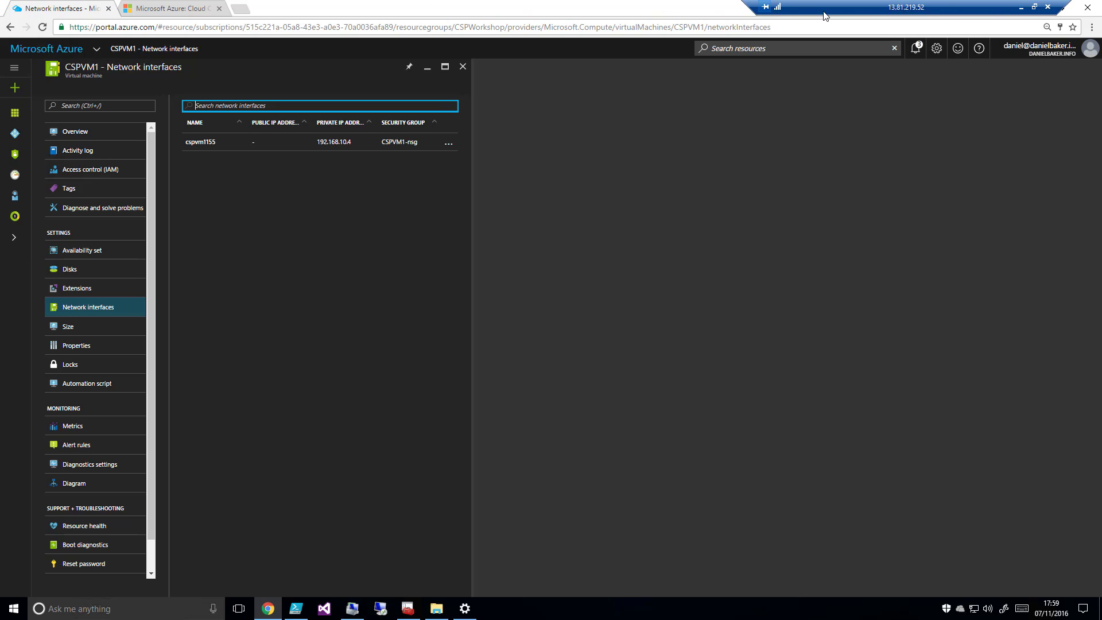
{"action": "left_click", "coordinate": [380, 607]}
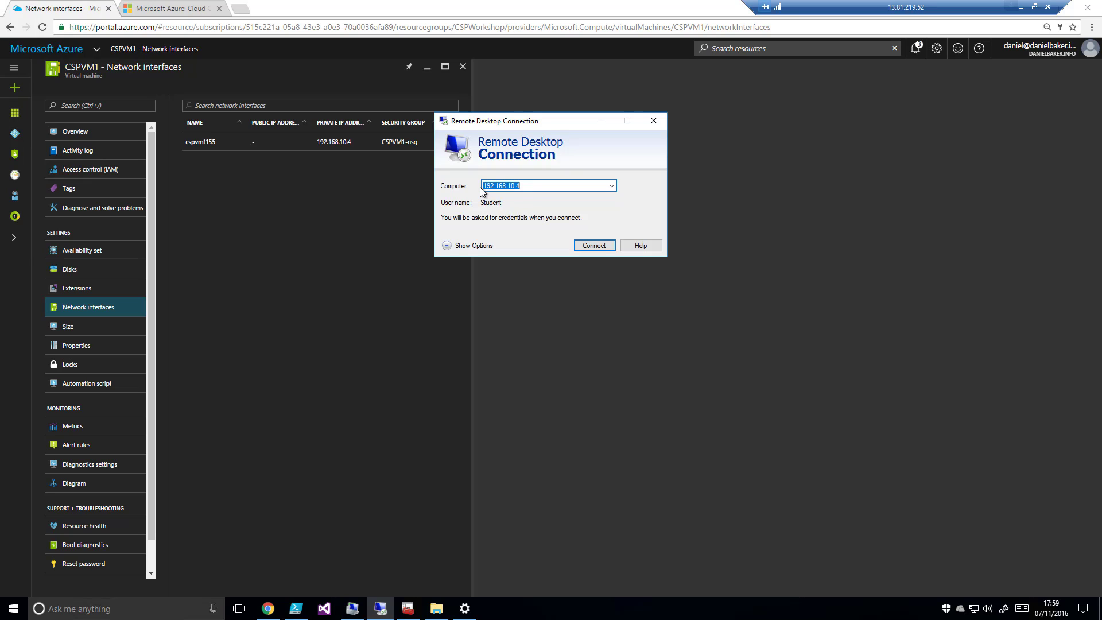
{"action": "left_click", "coordinate": [601, 248]}
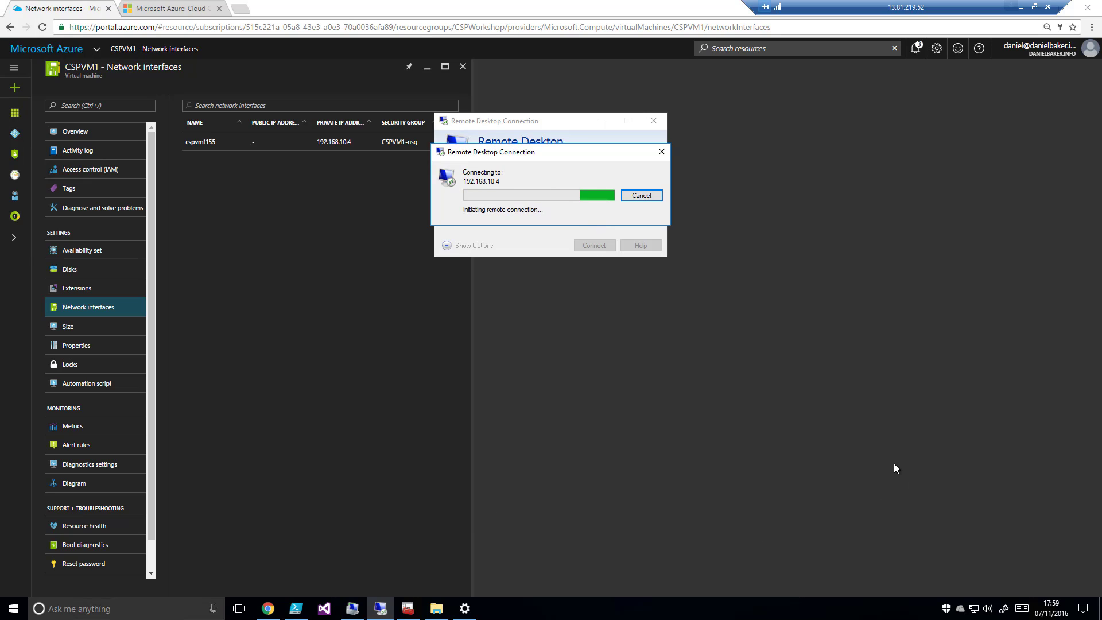
{"action": "left_click", "coordinate": [972, 609]}
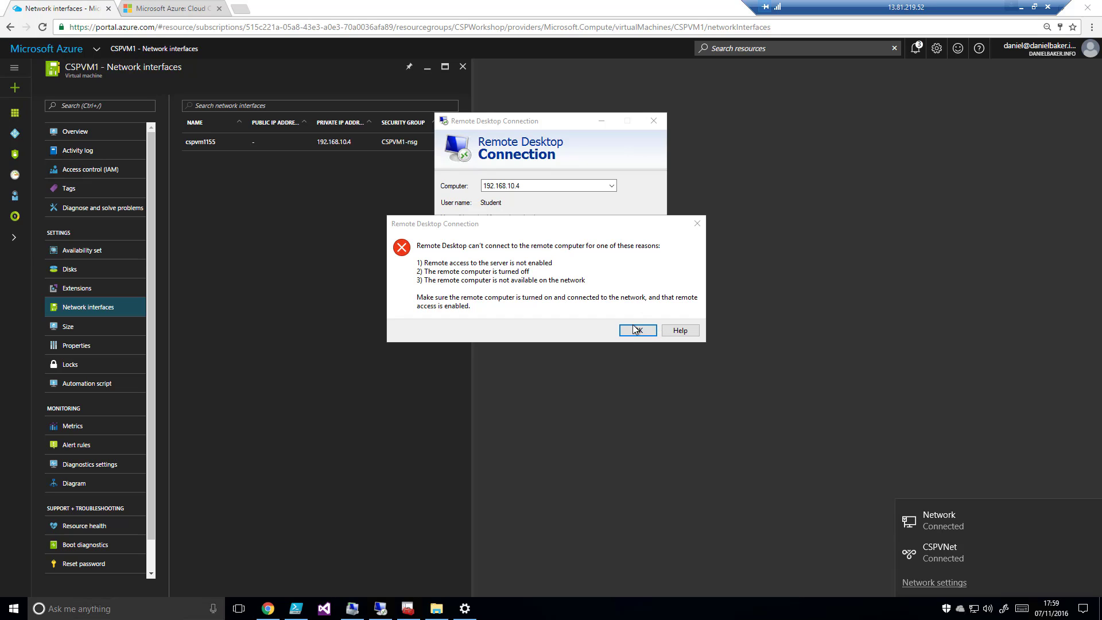
{"action": "left_click", "coordinate": [637, 330]}
{"action": "left_click", "coordinate": [591, 246]}
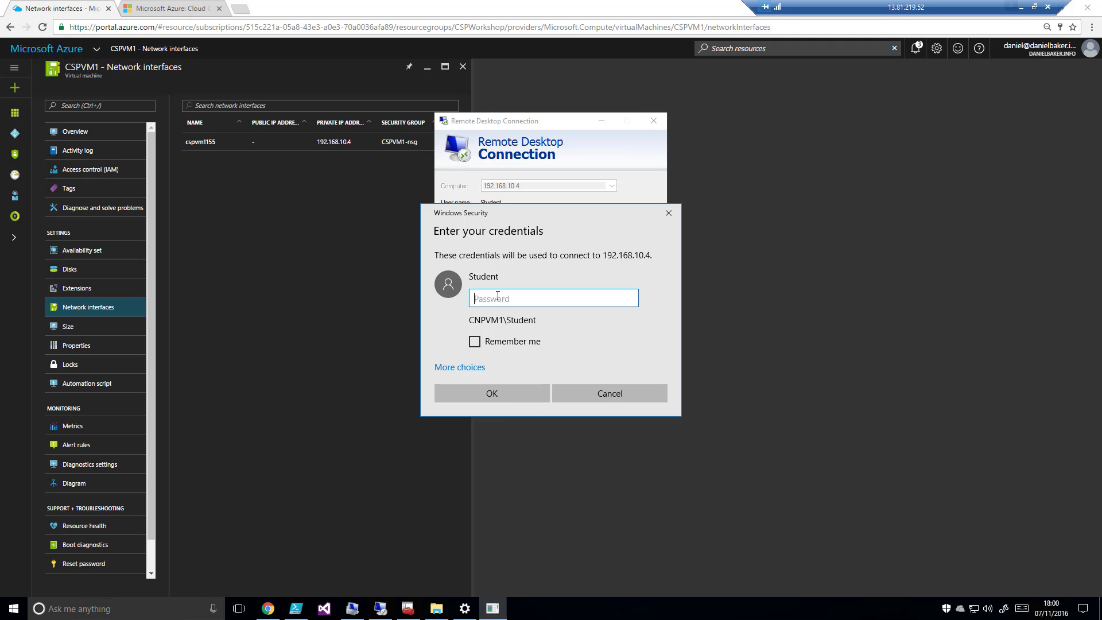
Enter the account password for the remote session and accept CSPVM1's certificate, choosing not to be asked again for this computer
{"action": "type", "text": "•••••••"}
{"action": "left_click", "coordinate": [518, 393]}
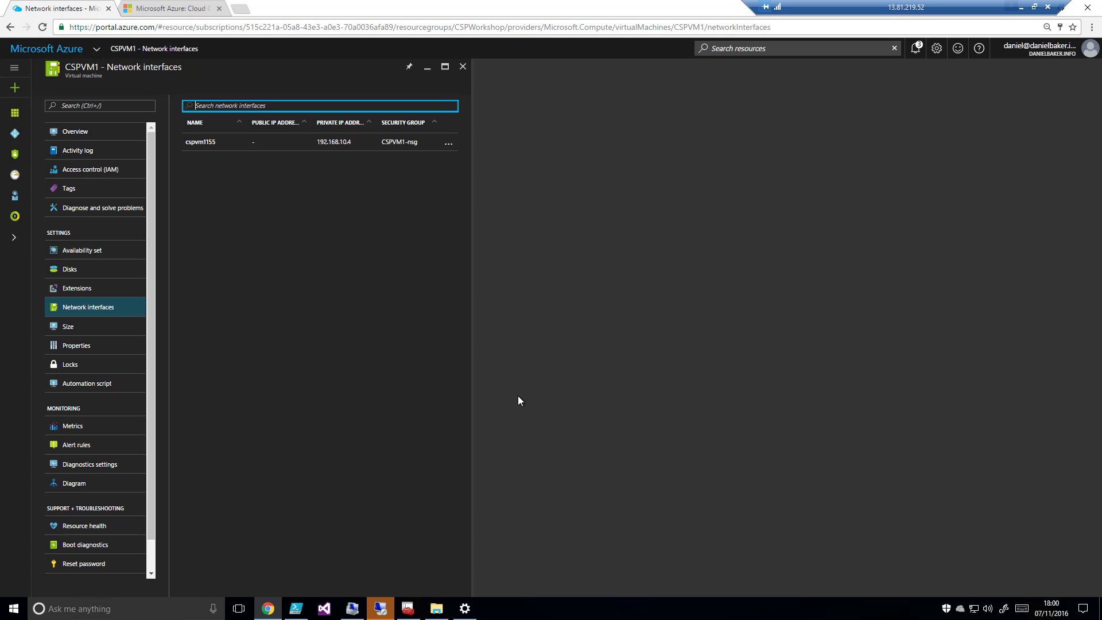
{"action": "mouse_move", "coordinate": [383, 608]}
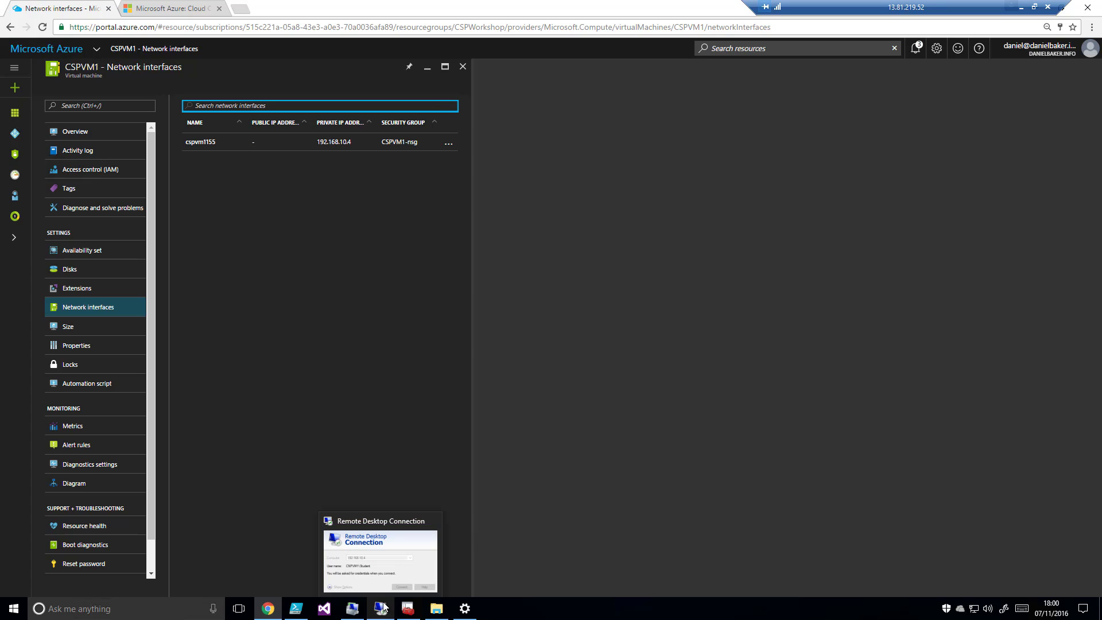
{"action": "left_click", "coordinate": [386, 566]}
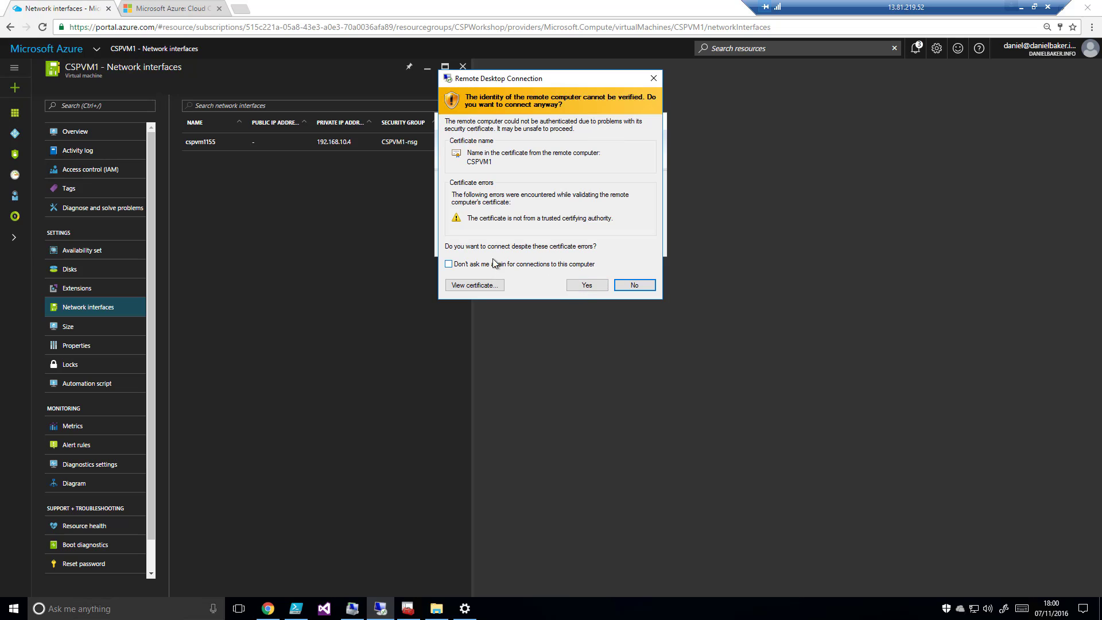
{"action": "left_click", "coordinate": [461, 267]}
{"action": "left_click", "coordinate": [584, 286]}
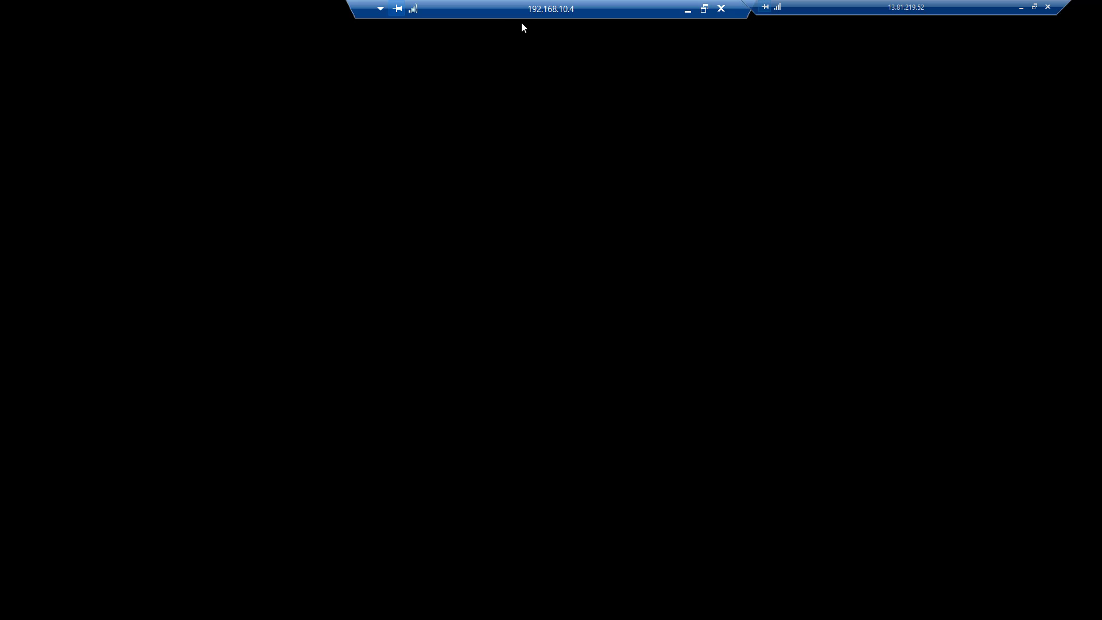
Decline network discovery on the CSPVM1 server and close Server Manager to reach its desktop
{"action": "left_click_drag", "start_coordinate": [522, 16], "coordinate": [442, 2]}
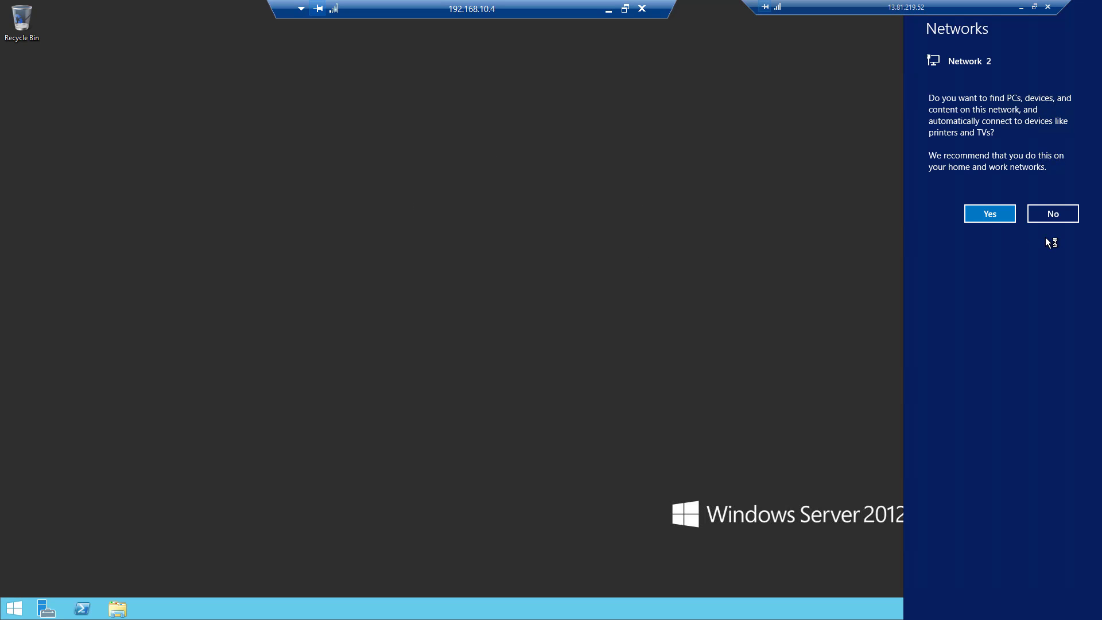
{"action": "left_click", "coordinate": [1052, 214]}
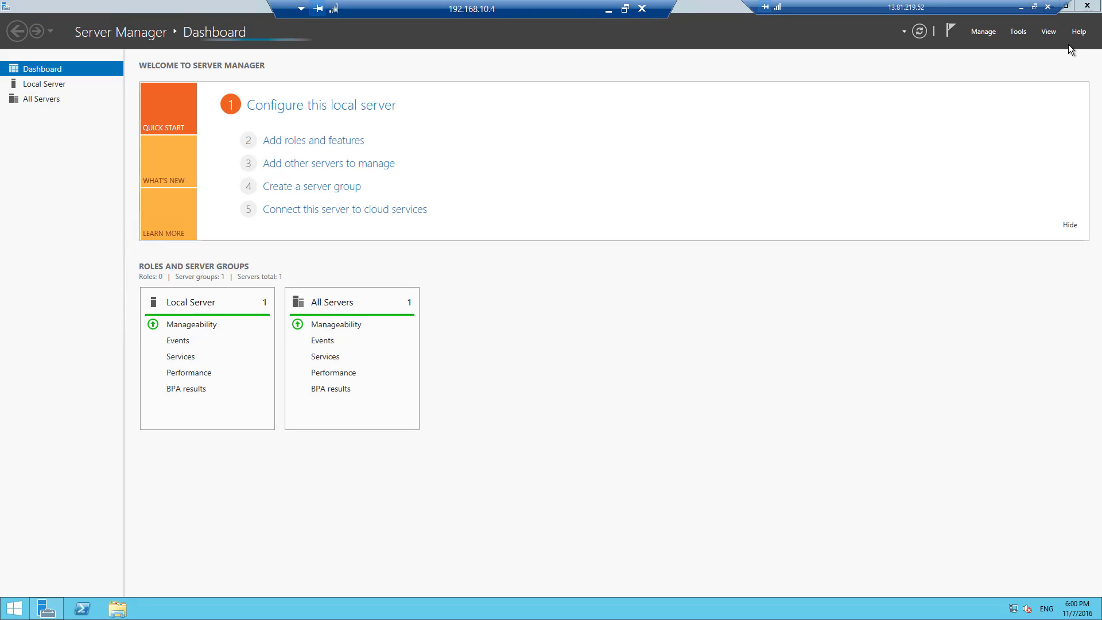
{"action": "left_click", "coordinate": [1089, 7]}
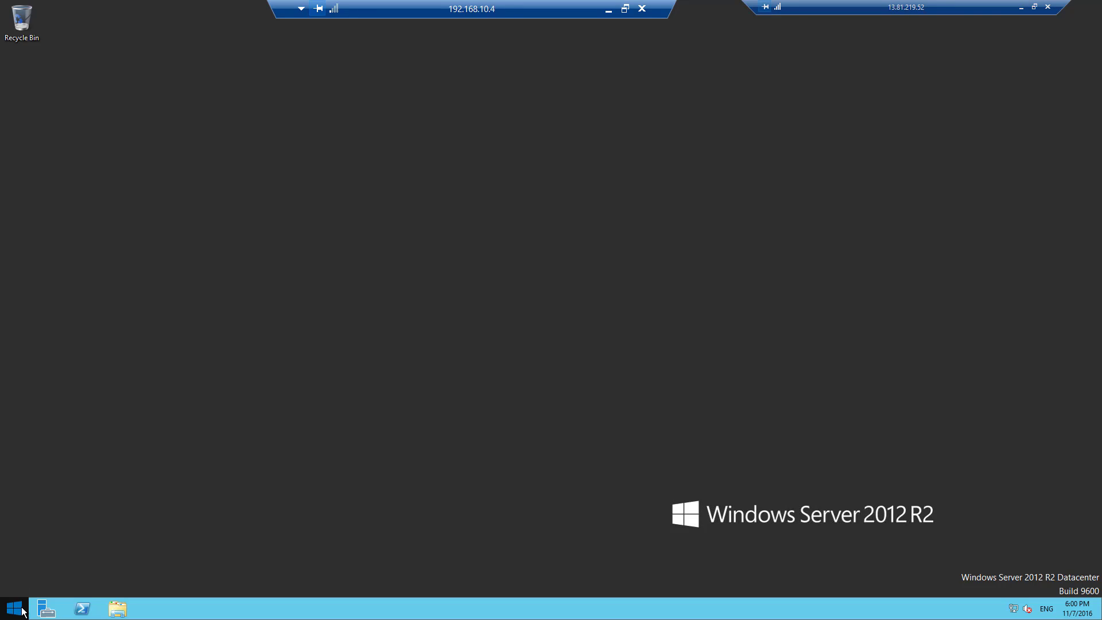
View the Windows Server Start screen, return to the desktop and disconnect the 192.168.10.4 remote session
{"action": "left_click", "coordinate": [16, 607]}
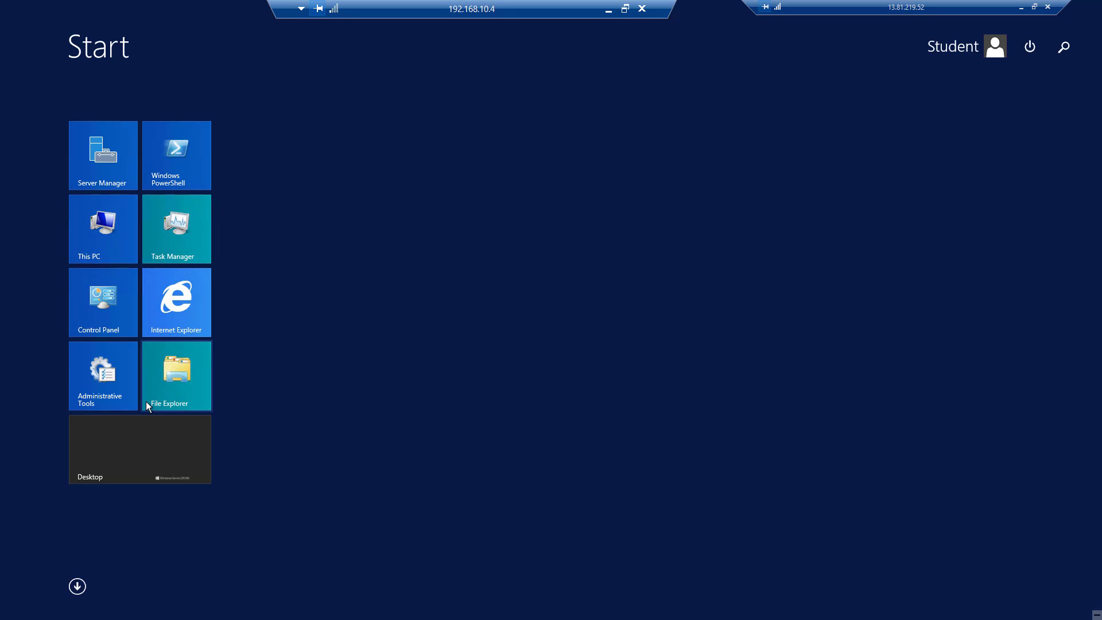
{"action": "left_click", "coordinate": [145, 463]}
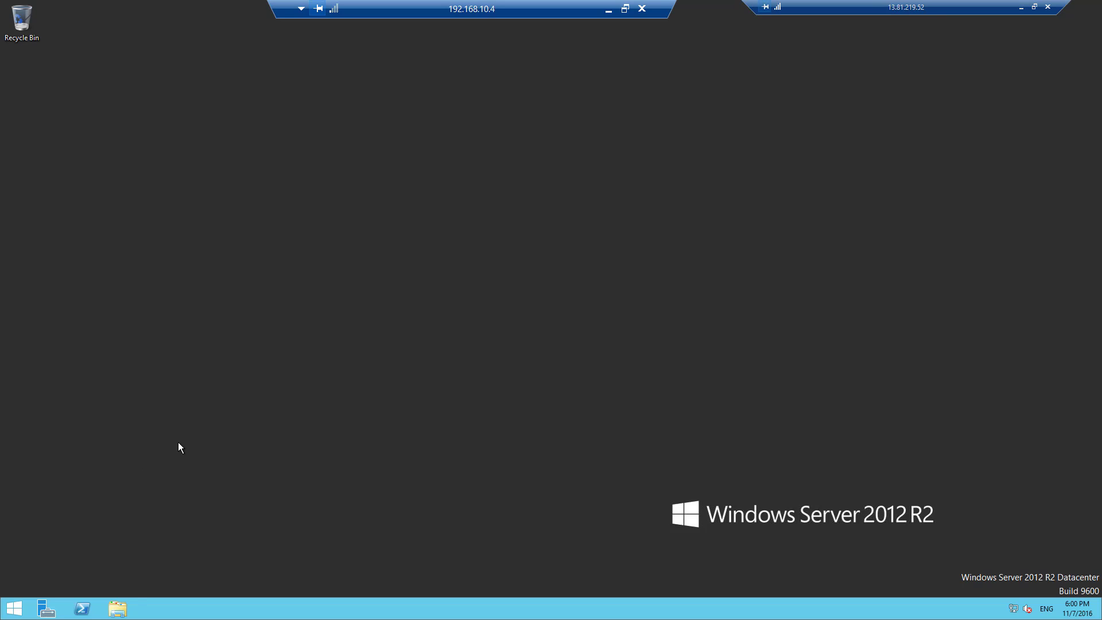
{"action": "left_click", "coordinate": [641, 9]}
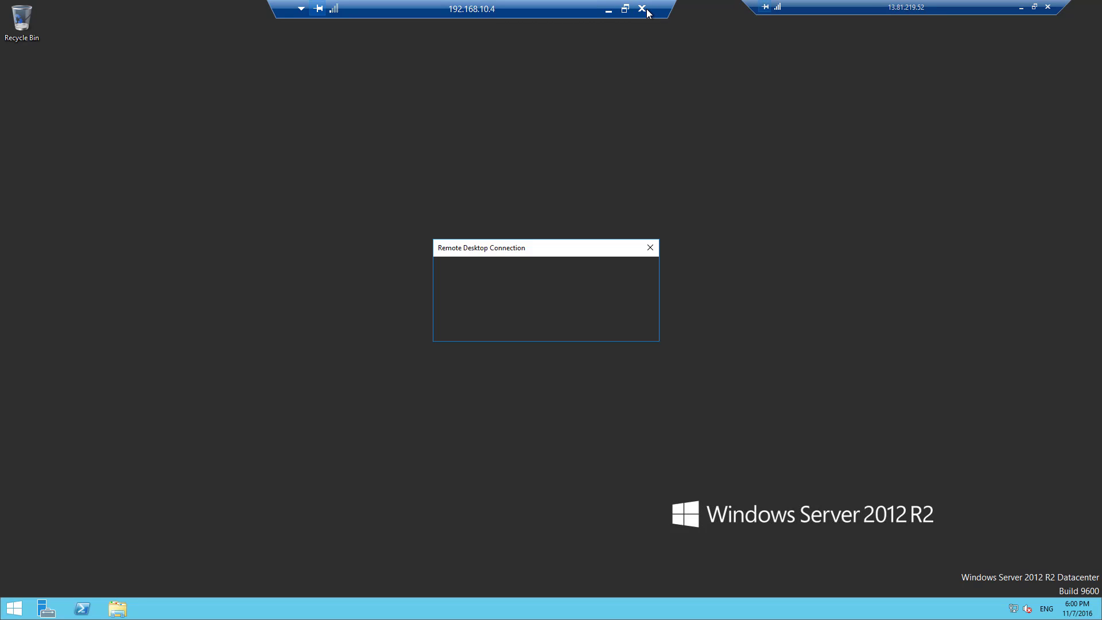
{"action": "left_click", "coordinate": [587, 330]}
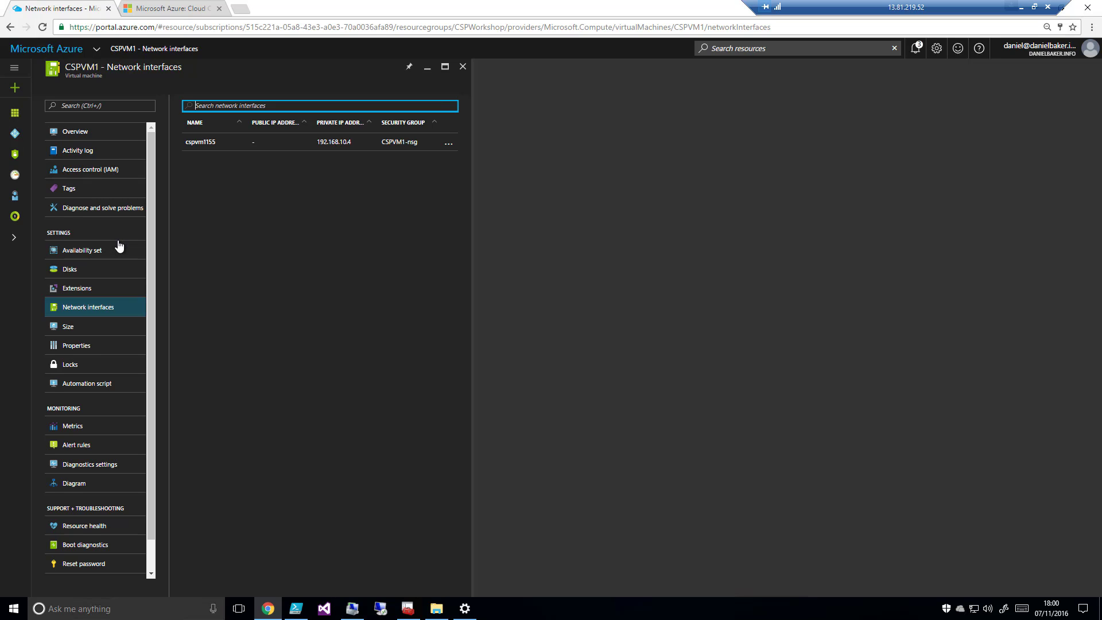
Review CSPVM1's available sizes and its diagnostics settings, including the level choices for Windows event system logs, keeping Error
{"action": "left_click", "coordinate": [107, 326]}
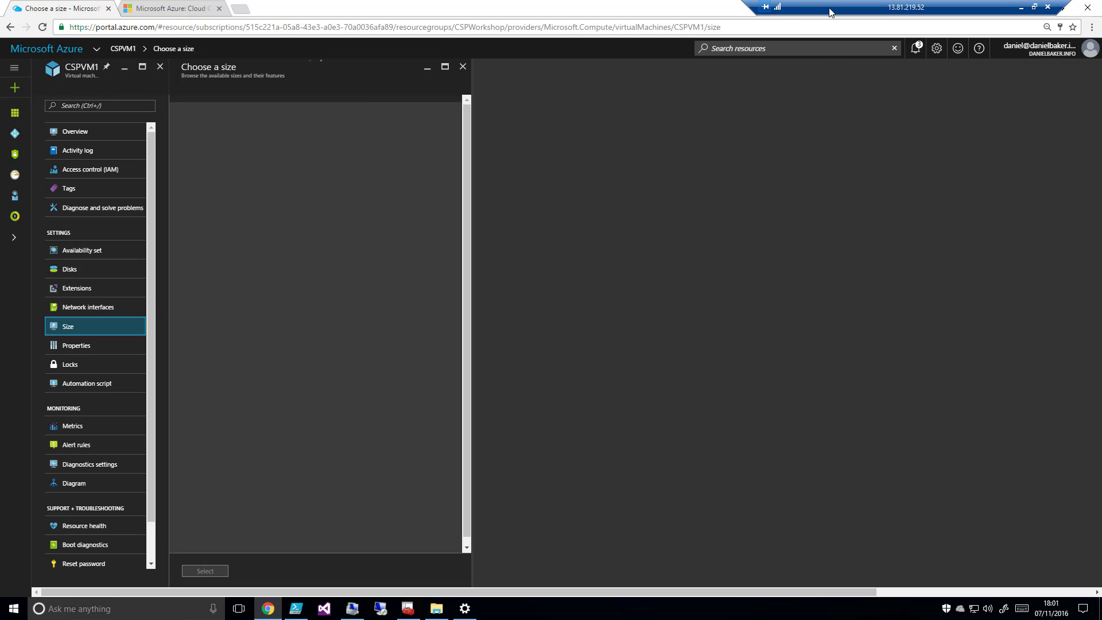
{"action": "left_click_drag", "start_coordinate": [821, 11], "coordinate": [492, 12]}
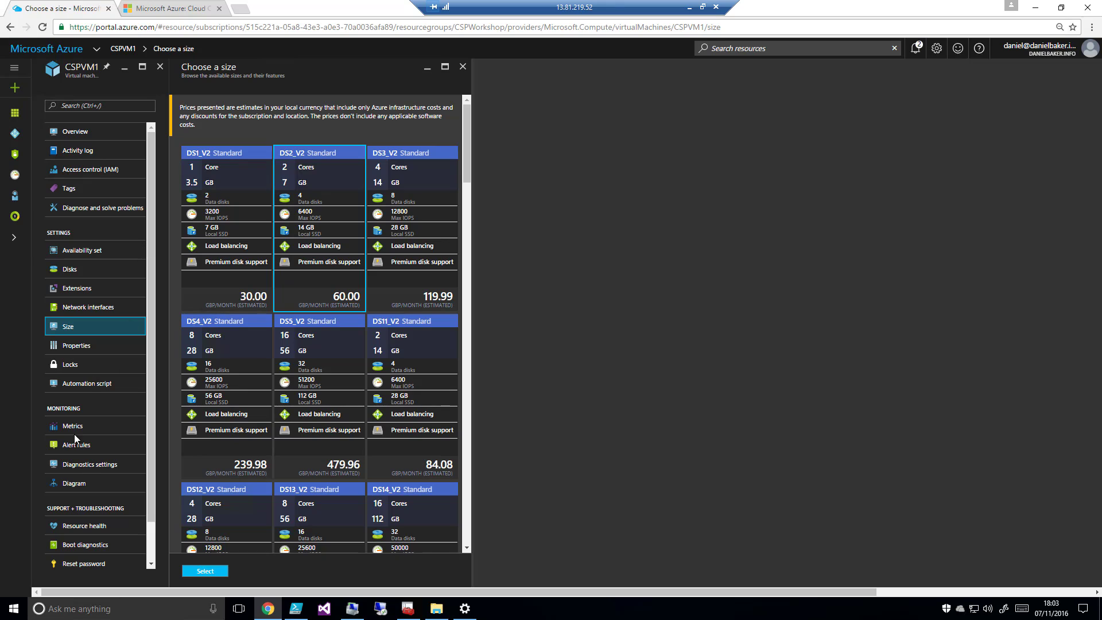
{"action": "left_click", "coordinate": [94, 468]}
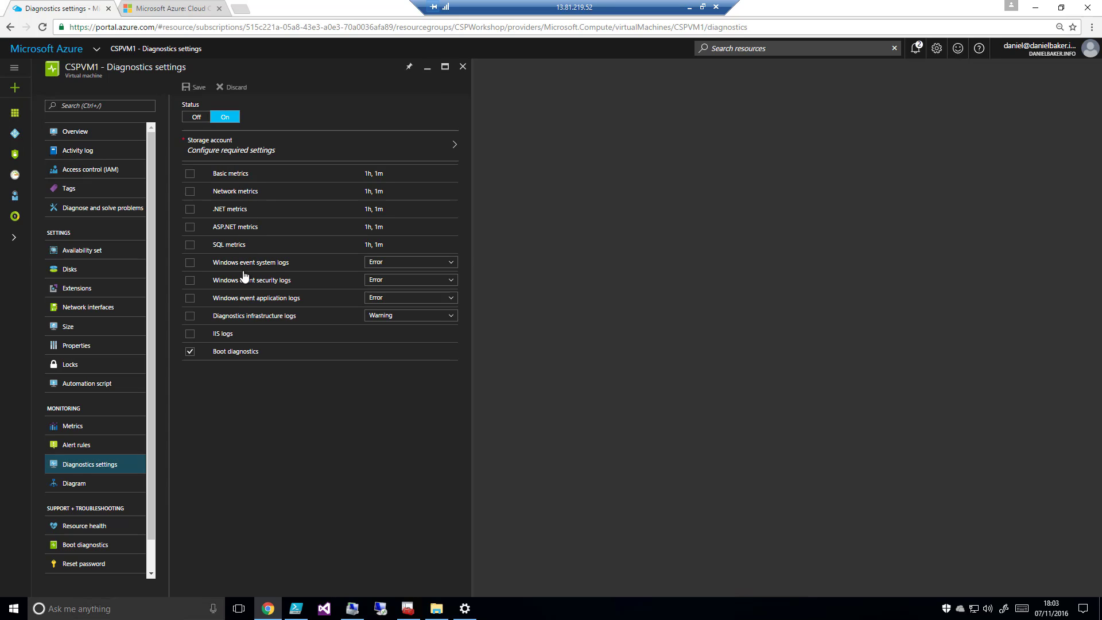
{"action": "left_click", "coordinate": [450, 264]}
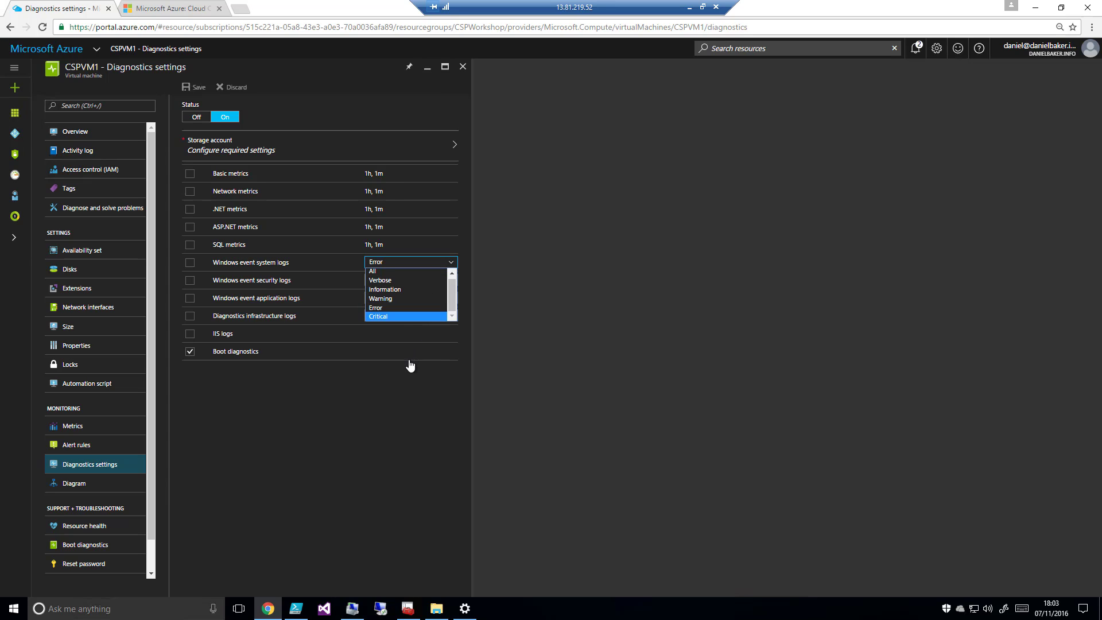
{"action": "left_click", "coordinate": [409, 421]}
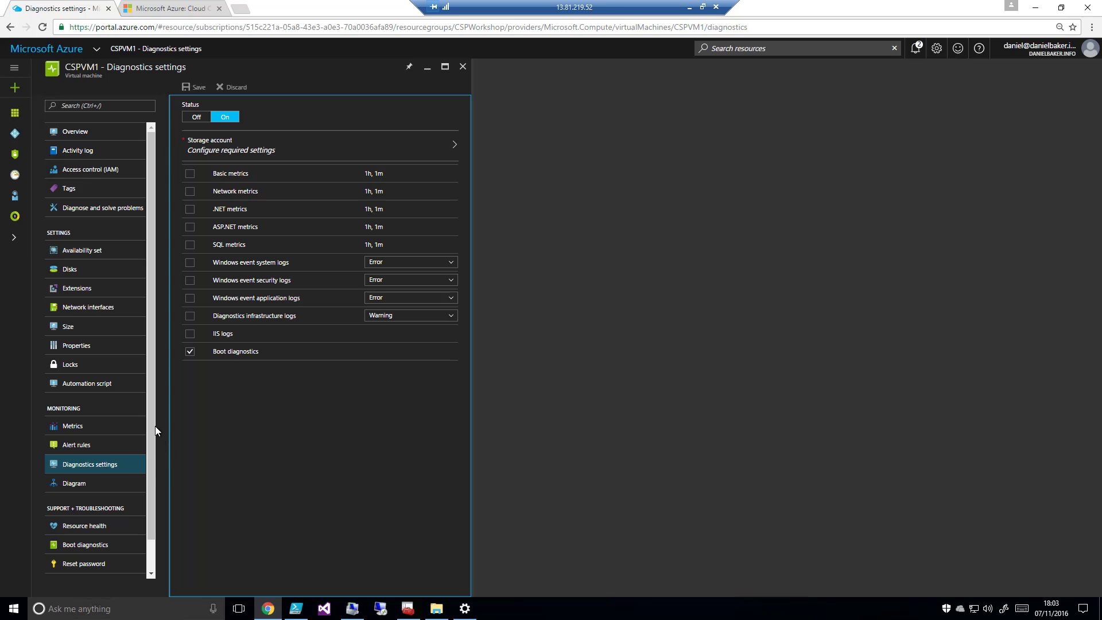
Check CSPVM1's resource health and boot diagnostics screenshot, and close the virtual machine to return to the dashboard
{"action": "left_click", "coordinate": [101, 532]}
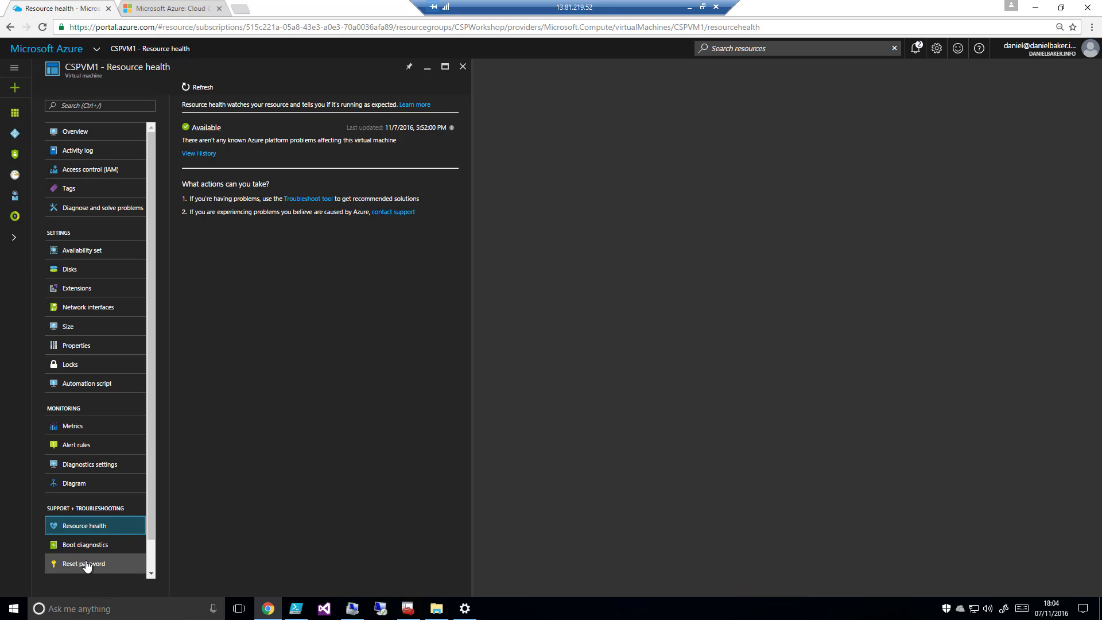
{"action": "left_click", "coordinate": [115, 549]}
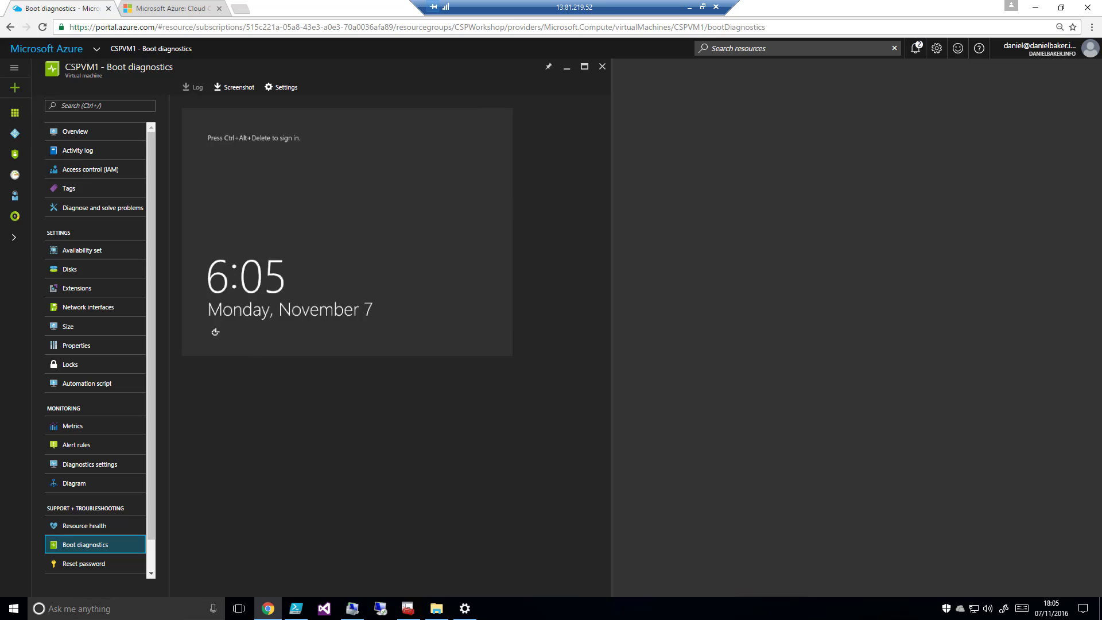
{"action": "left_click", "coordinate": [602, 67]}
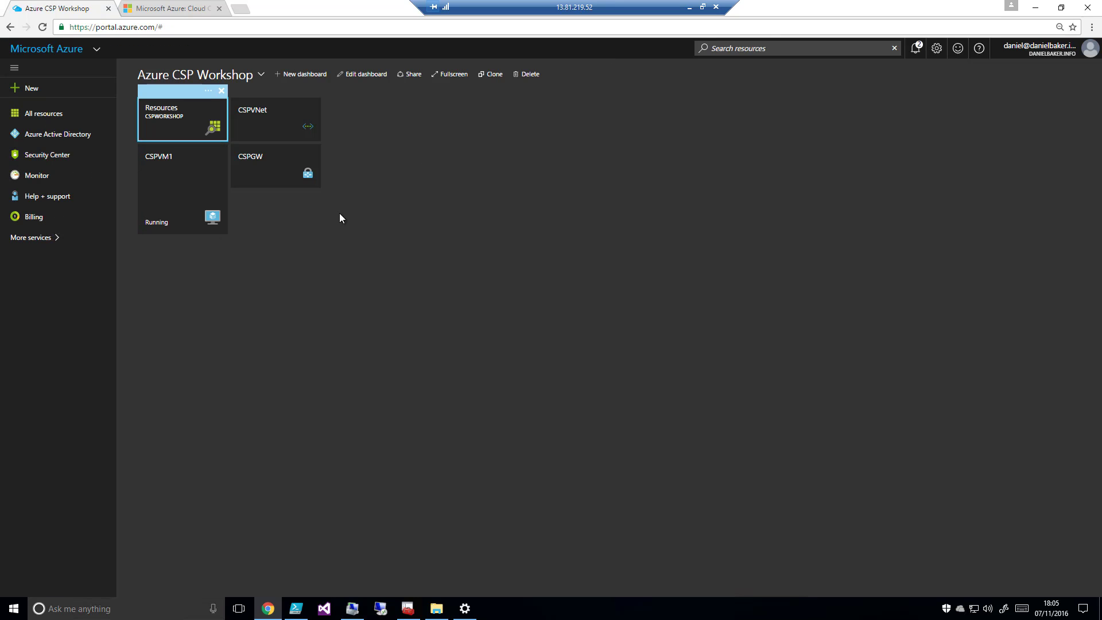
Customize the dashboard by shrinking the CSPVM1 tile to the other tiles' height and placing it beside CSPVNet
{"action": "left_click", "coordinate": [208, 138]}
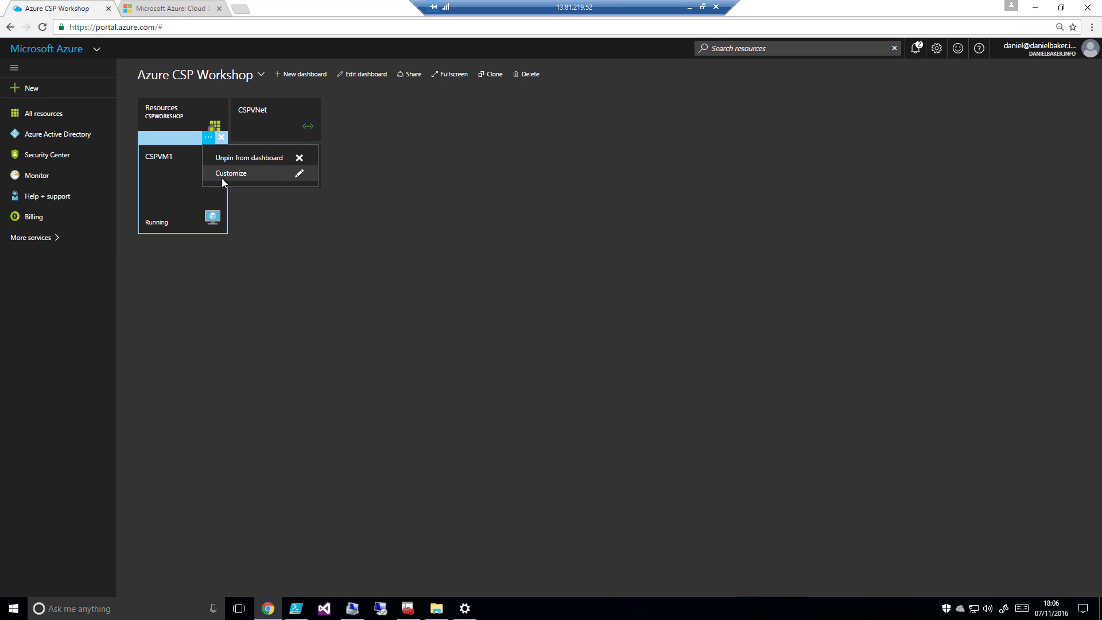
{"action": "left_click", "coordinate": [222, 174]}
{"action": "left_click", "coordinate": [279, 174]}
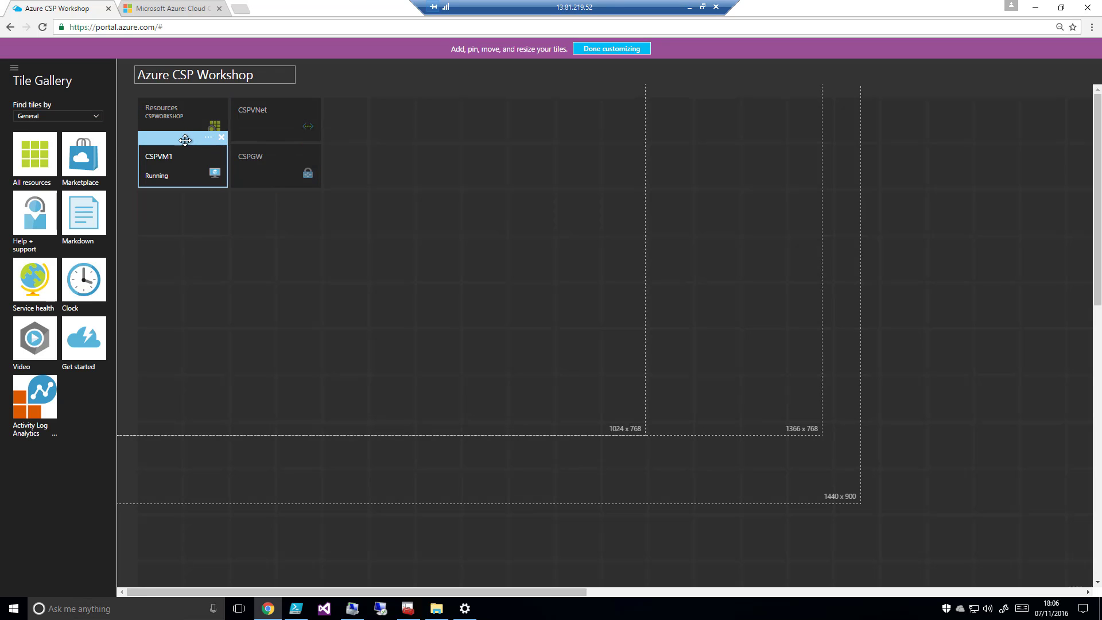
{"action": "left_click_drag", "start_coordinate": [189, 142], "coordinate": [369, 96]}
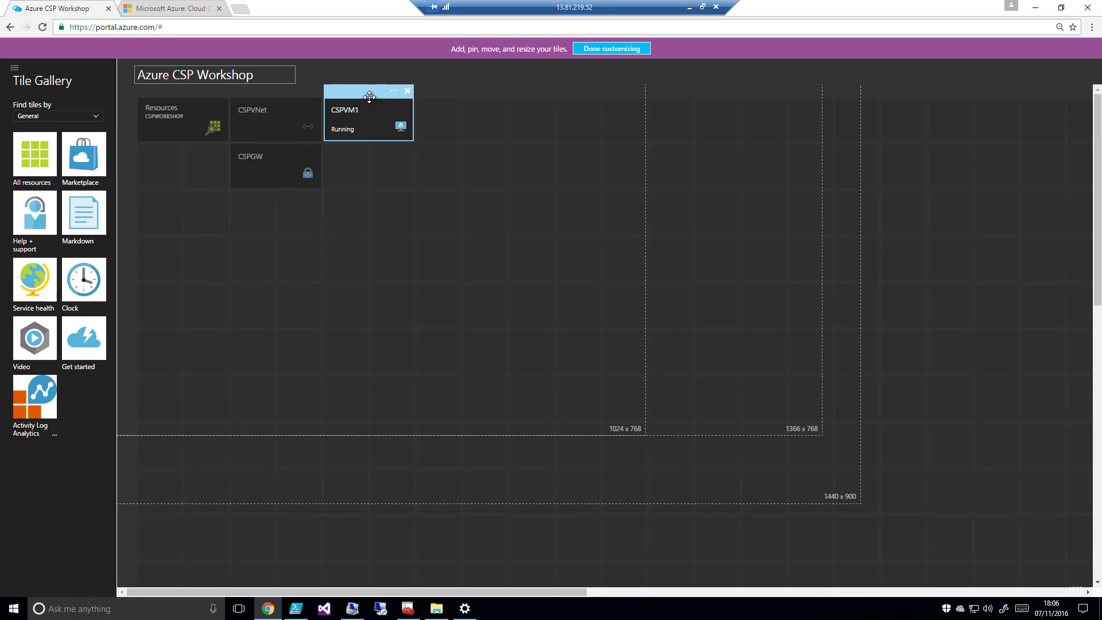
{"action": "left_click", "coordinate": [603, 50]}
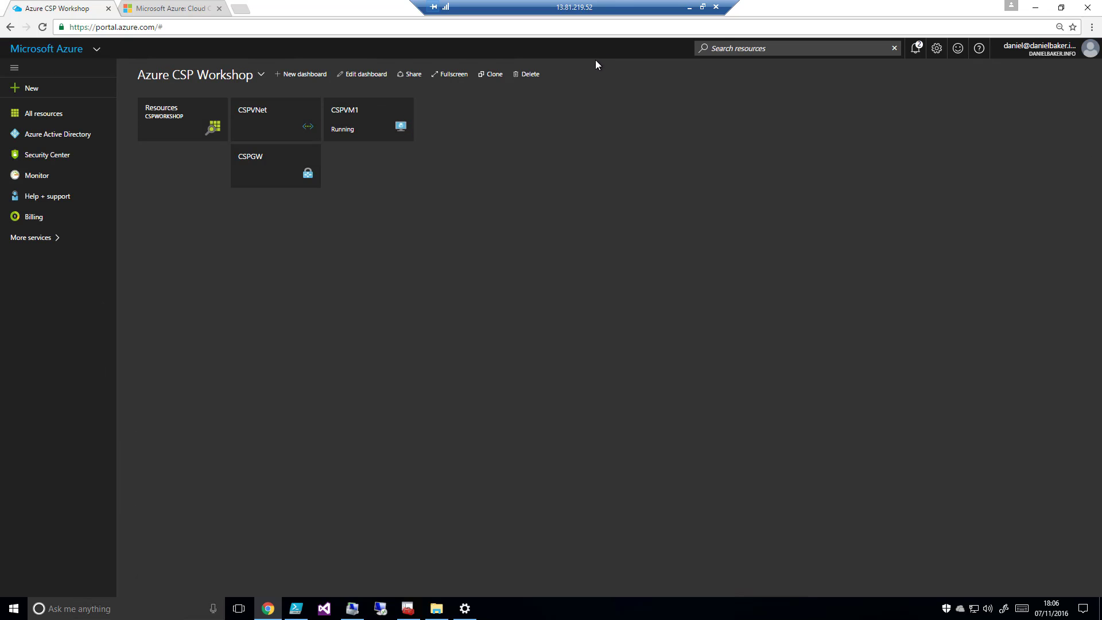
In the CSPWorkshop resource group, review the cspworkshopvmdisk storage account's access keys, shared access signature options and configuration
{"action": "left_click", "coordinate": [172, 118]}
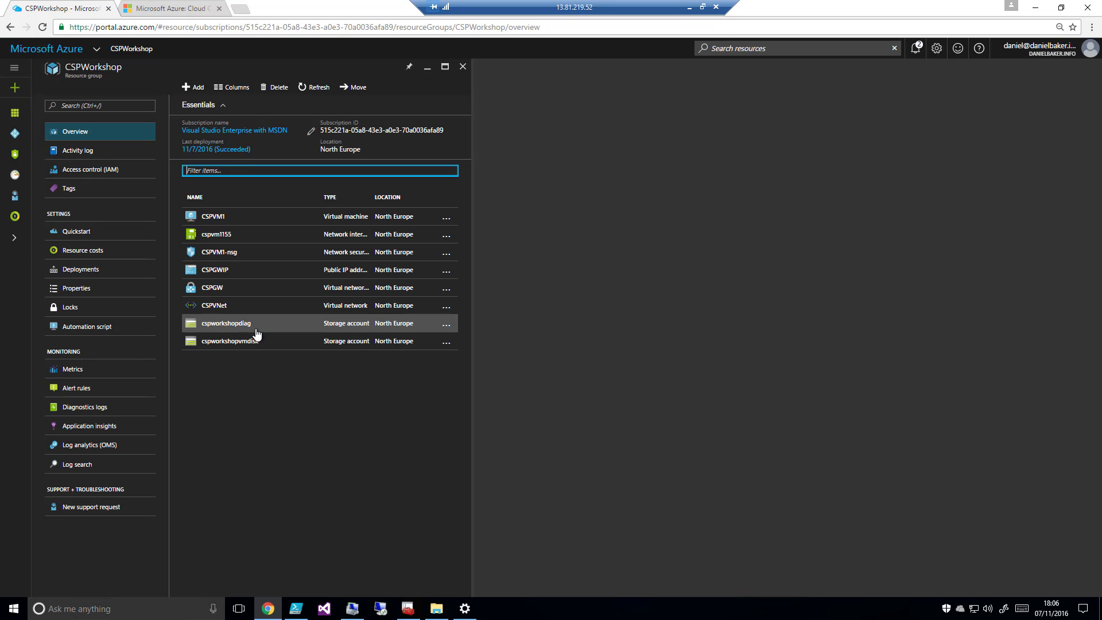
{"action": "left_click", "coordinate": [233, 349]}
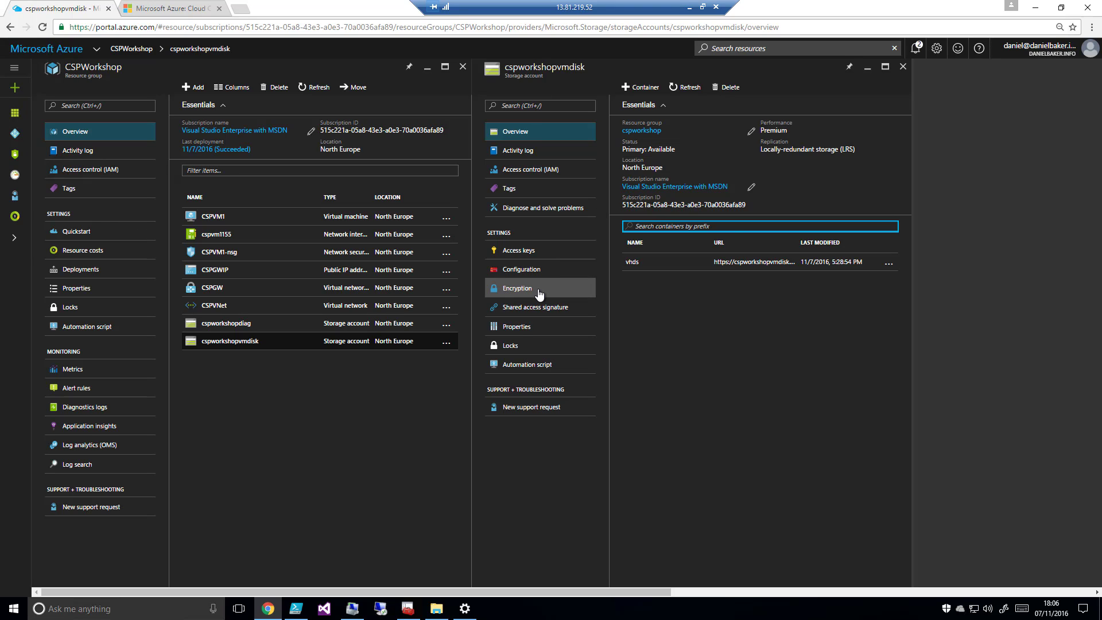
{"action": "left_click", "coordinate": [537, 256]}
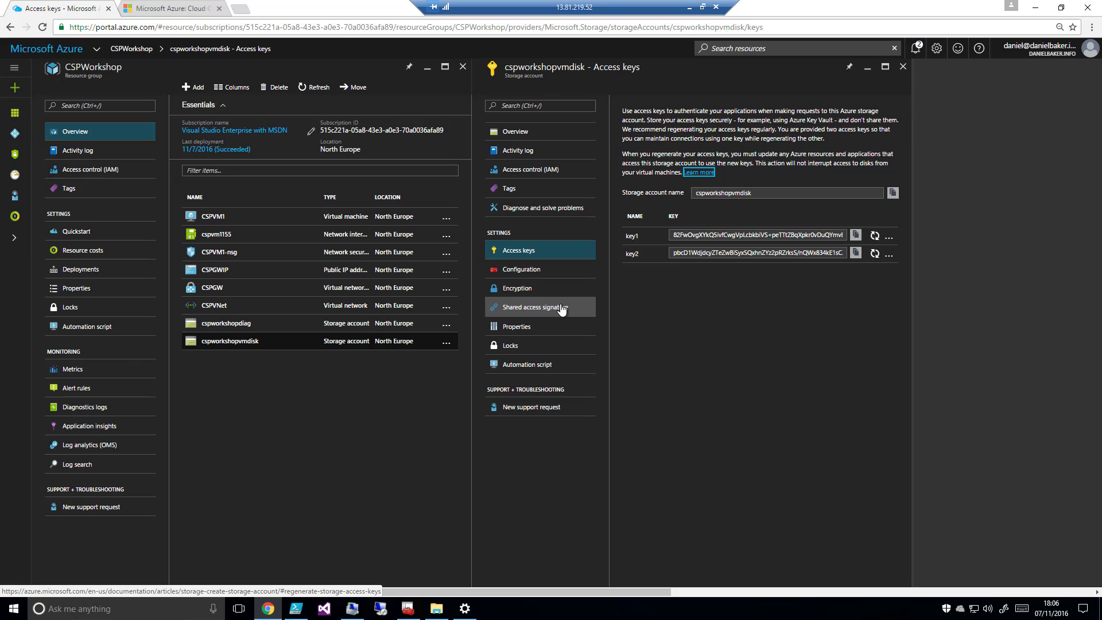
{"action": "left_click", "coordinate": [522, 308]}
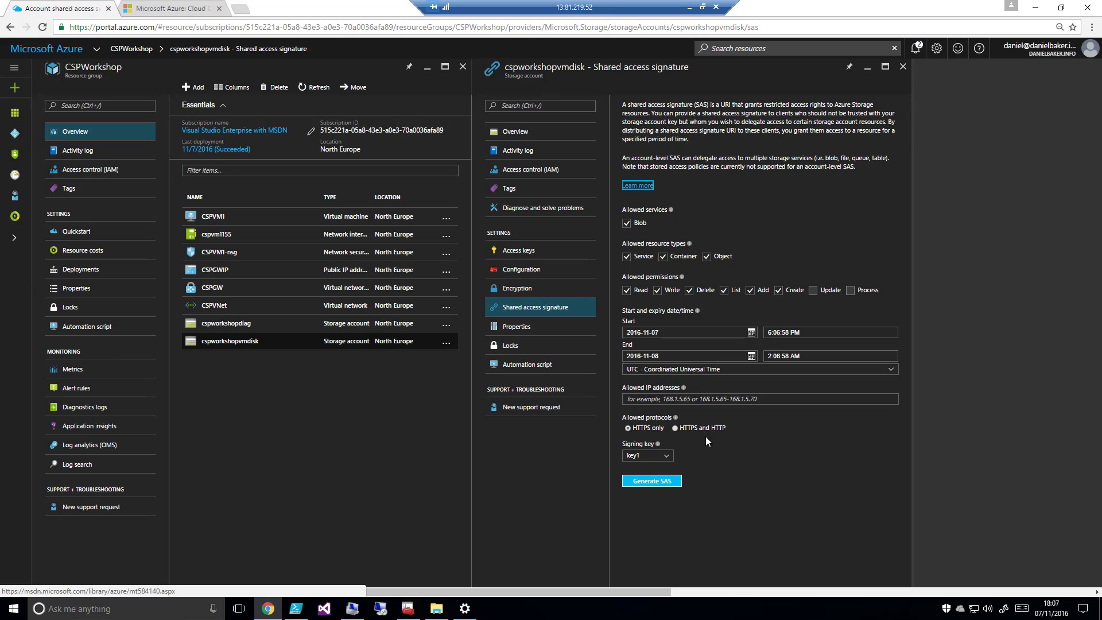
{"action": "left_click", "coordinate": [536, 275]}
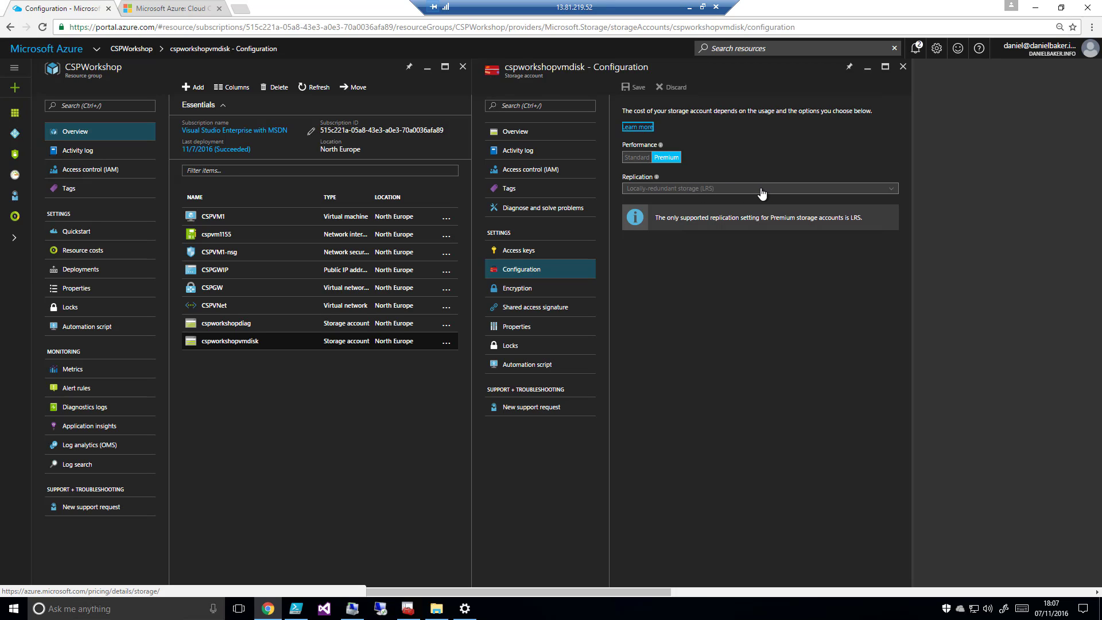
Inspect the vhds container of cspworkshopvmdisk and close the storage account to return to the resource group
{"action": "left_click", "coordinate": [505, 137]}
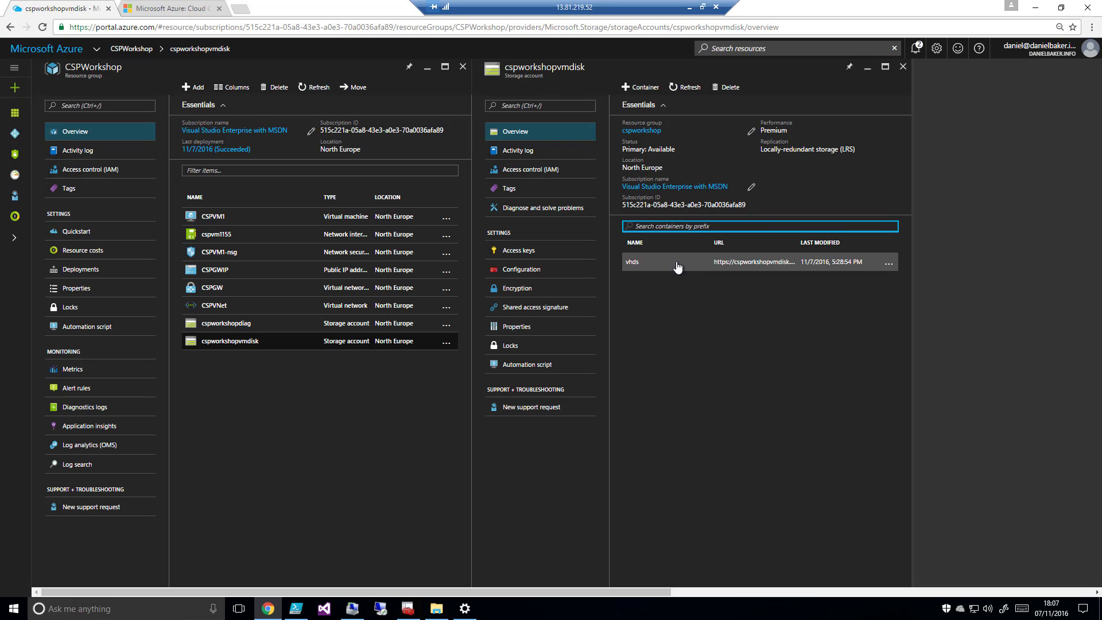
{"action": "left_click", "coordinate": [654, 262]}
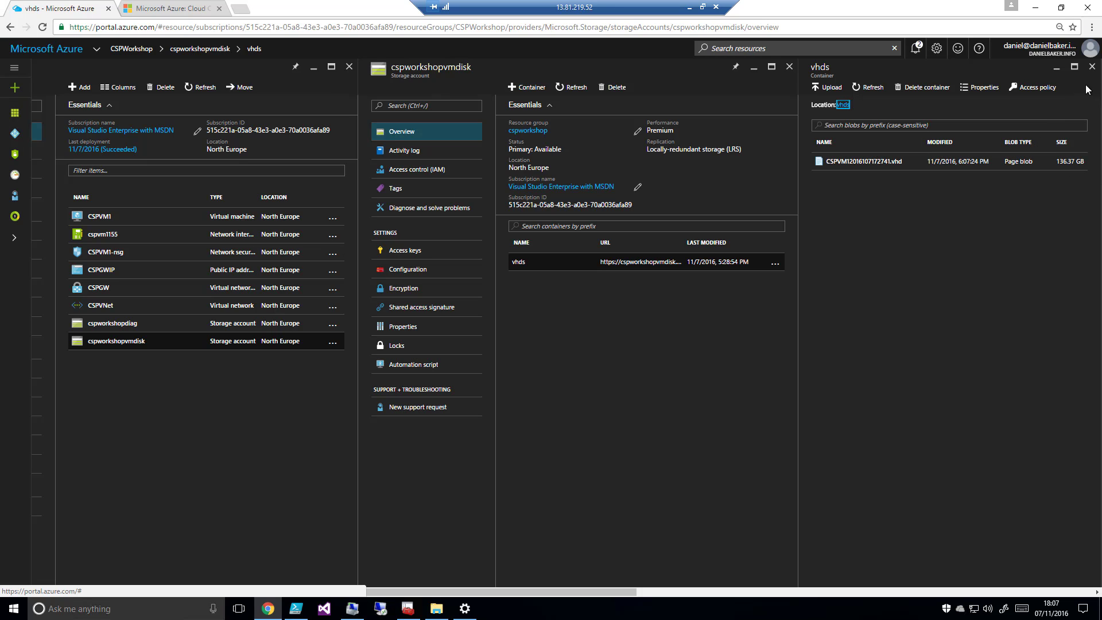
{"action": "left_click", "coordinate": [1092, 67]}
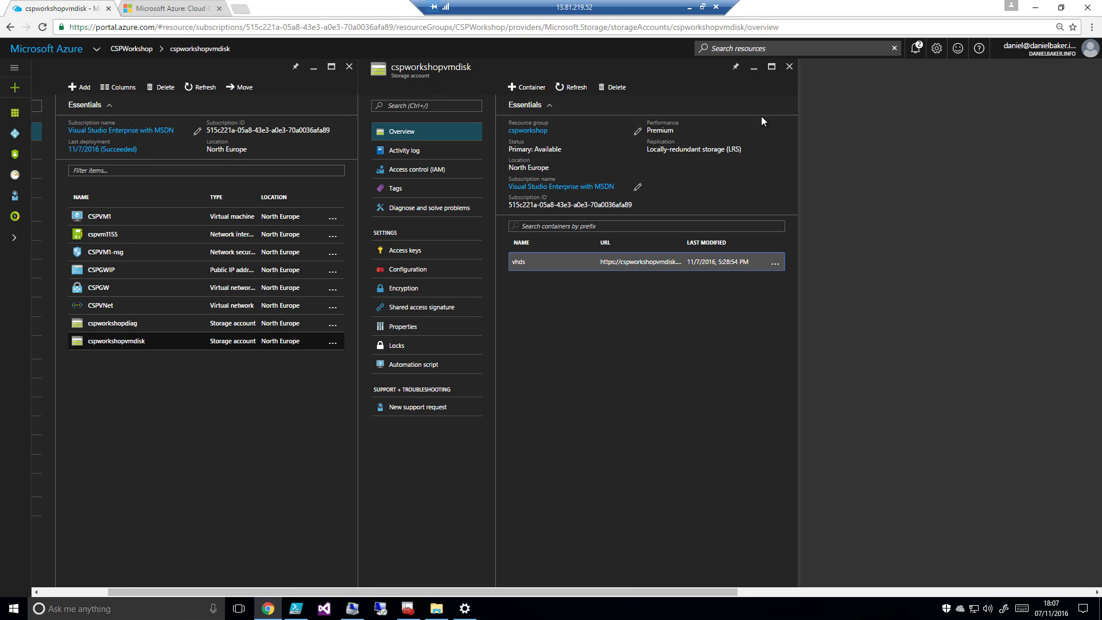
{"action": "left_click", "coordinate": [790, 67]}
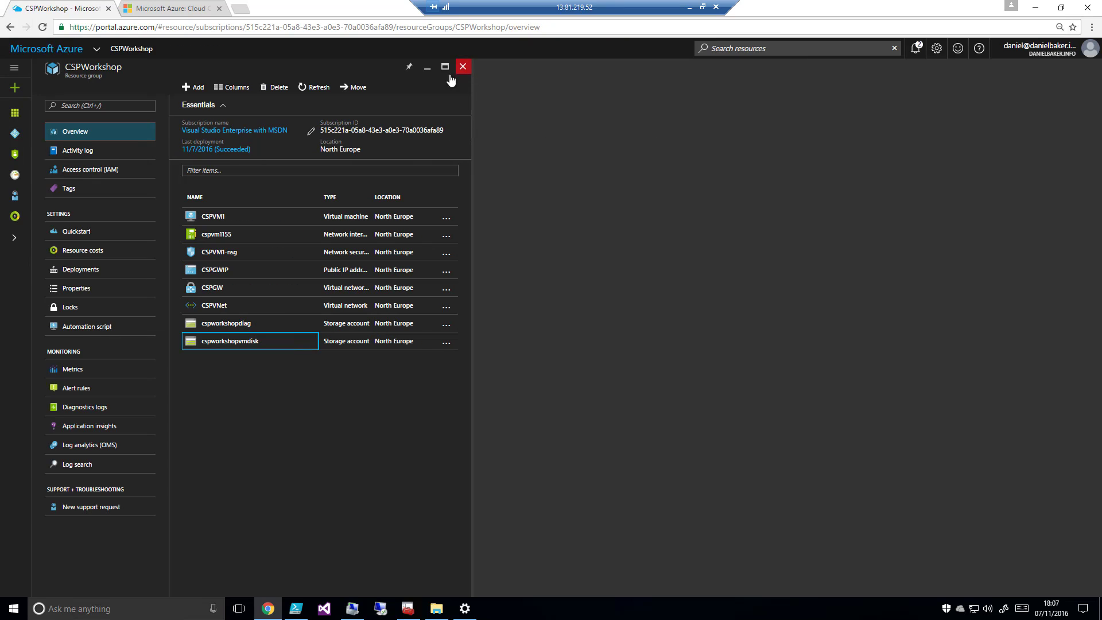
Add a resource to CSPWorkshop by finding Microsoft's Storage account in the marketplace and starting its creation
{"action": "left_click", "coordinate": [194, 87]}
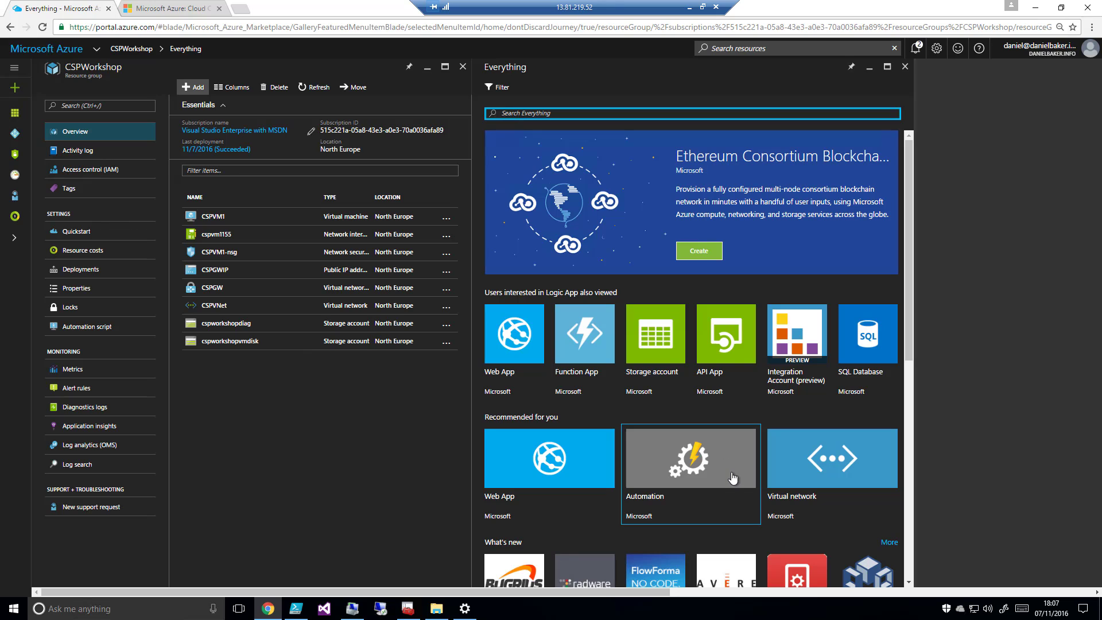
{"action": "type", "text": "Storage"}
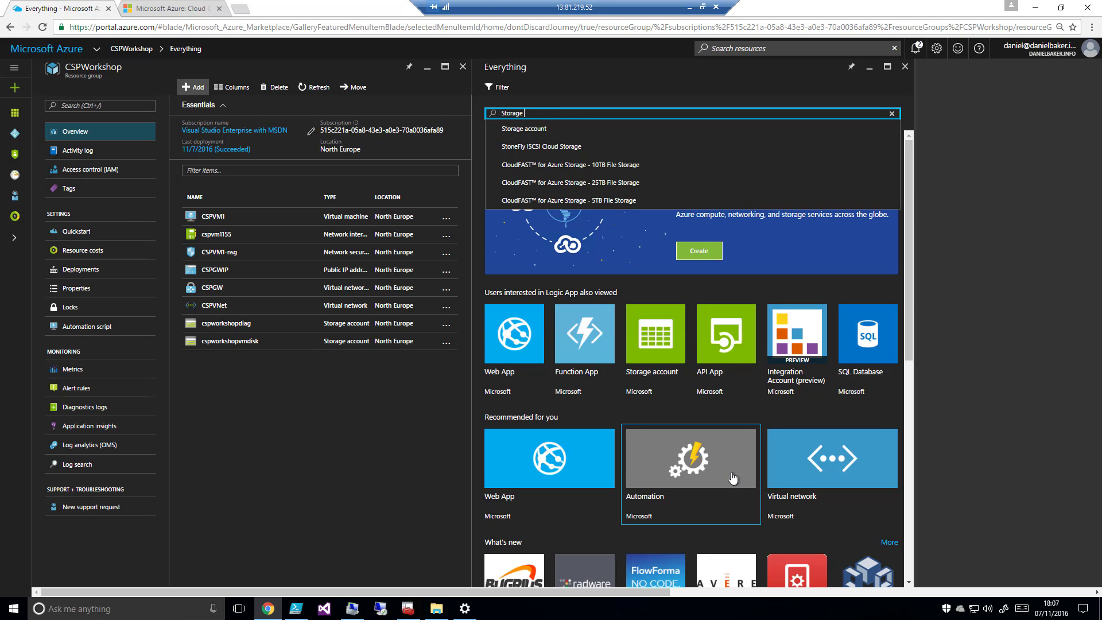
{"action": "left_click", "coordinate": [546, 137]}
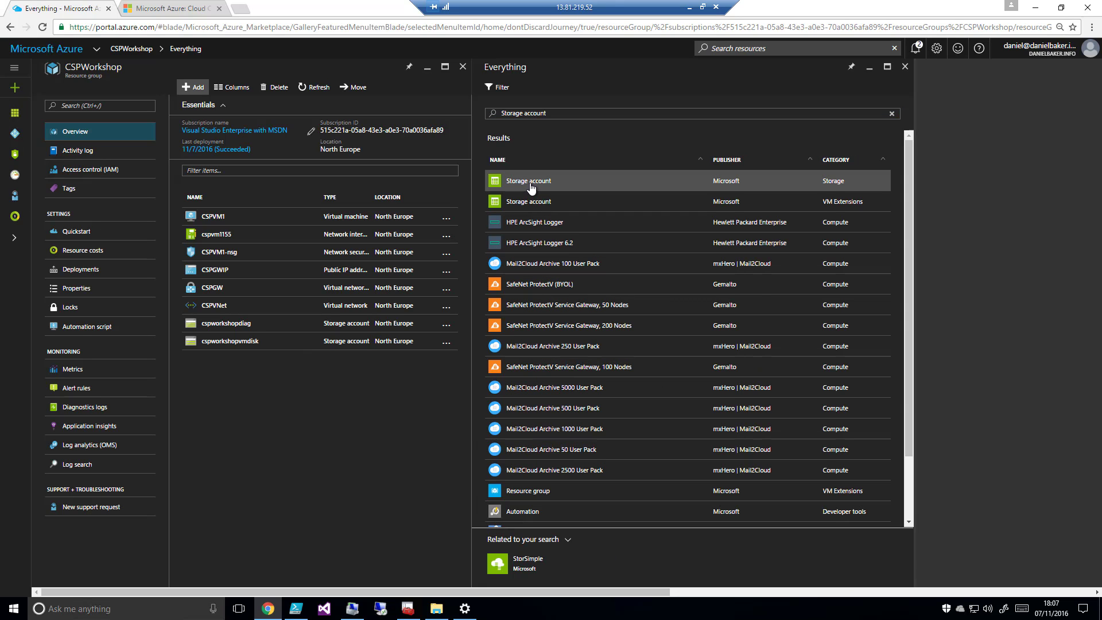
{"action": "left_click", "coordinate": [529, 182]}
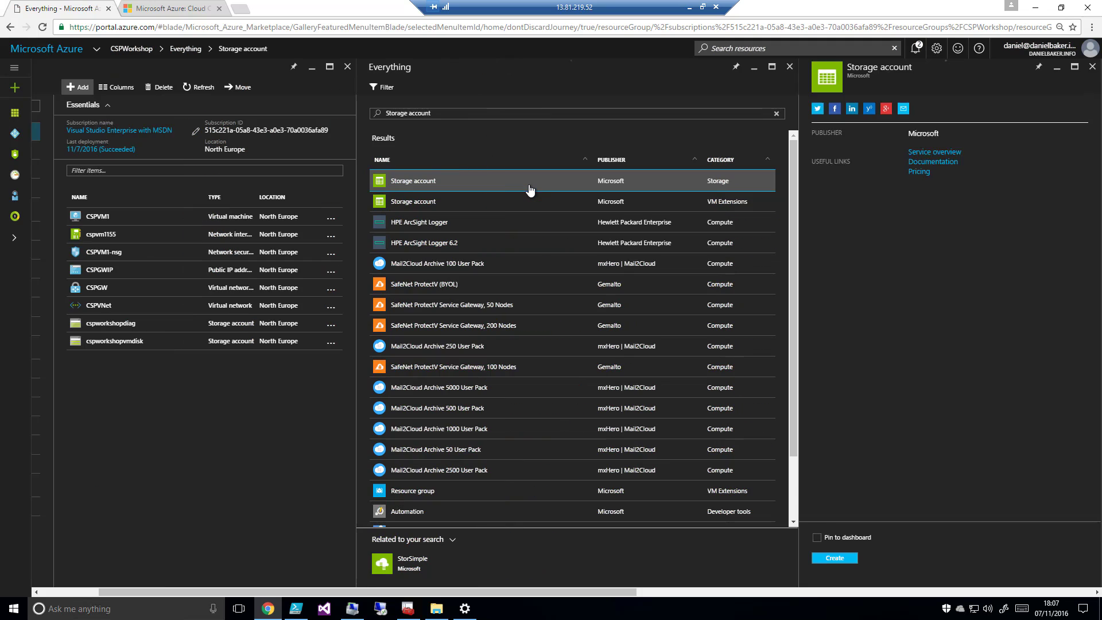
{"action": "left_click", "coordinate": [835, 557]}
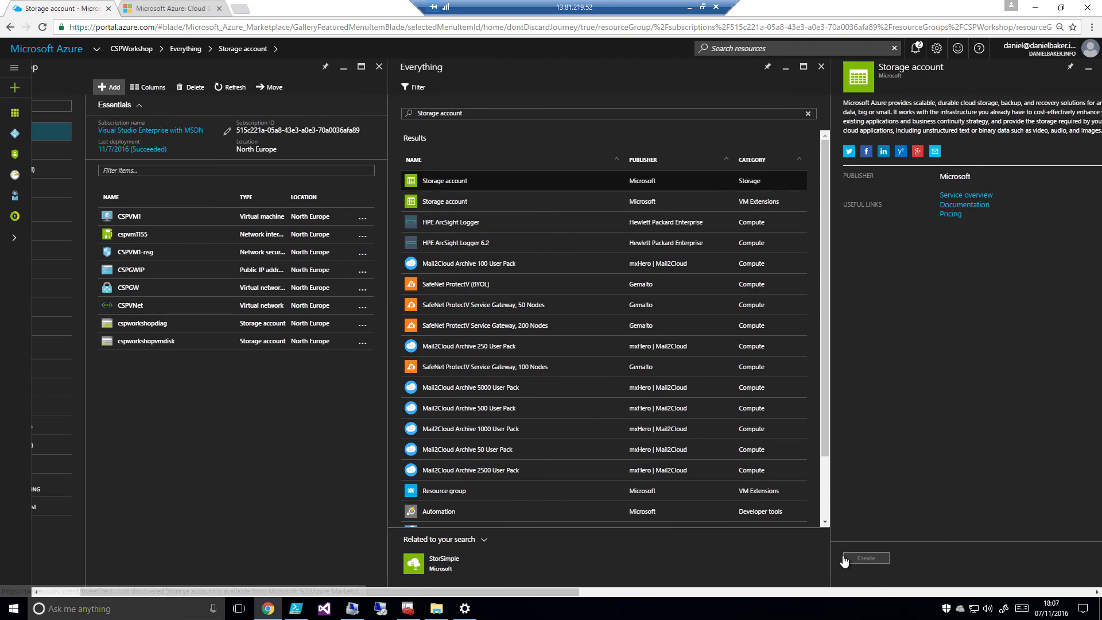
Name the new storage account cspcoursefiles
{"action": "left_click", "coordinate": [120, 127]}
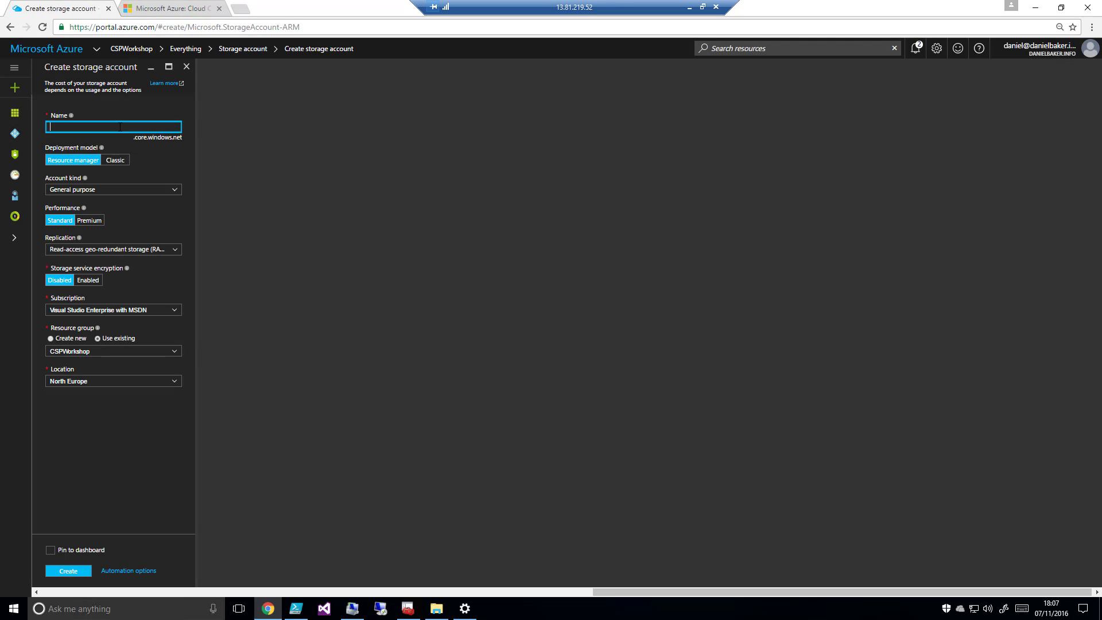
{"action": "type", "text": "coursefiles"}
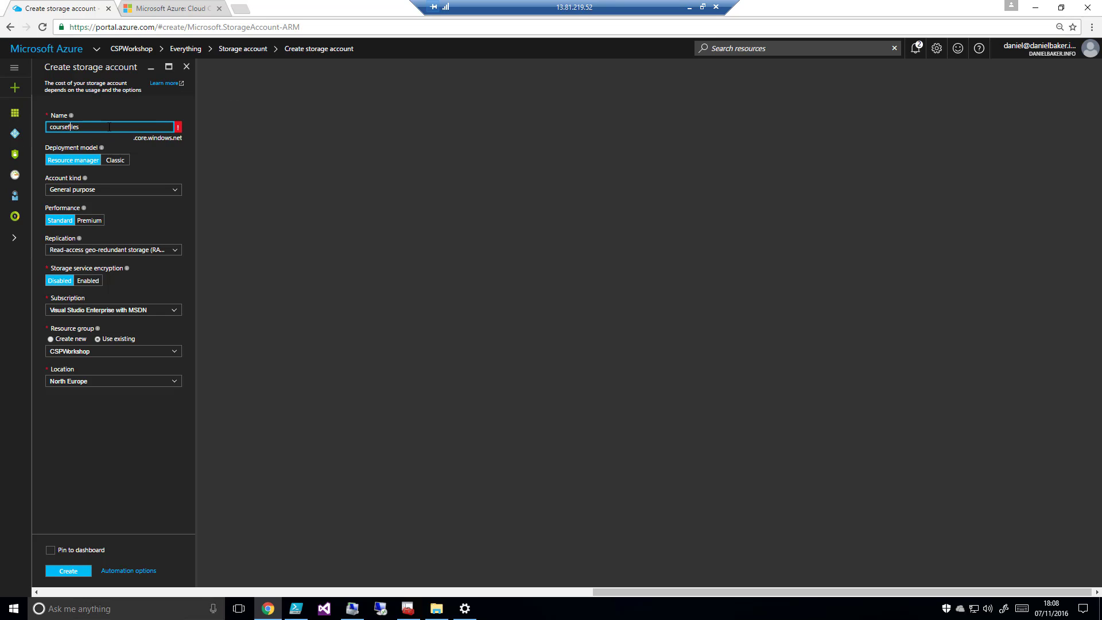
{"action": "type", "text": "csp"}
{"action": "left_click", "coordinate": [178, 159]}
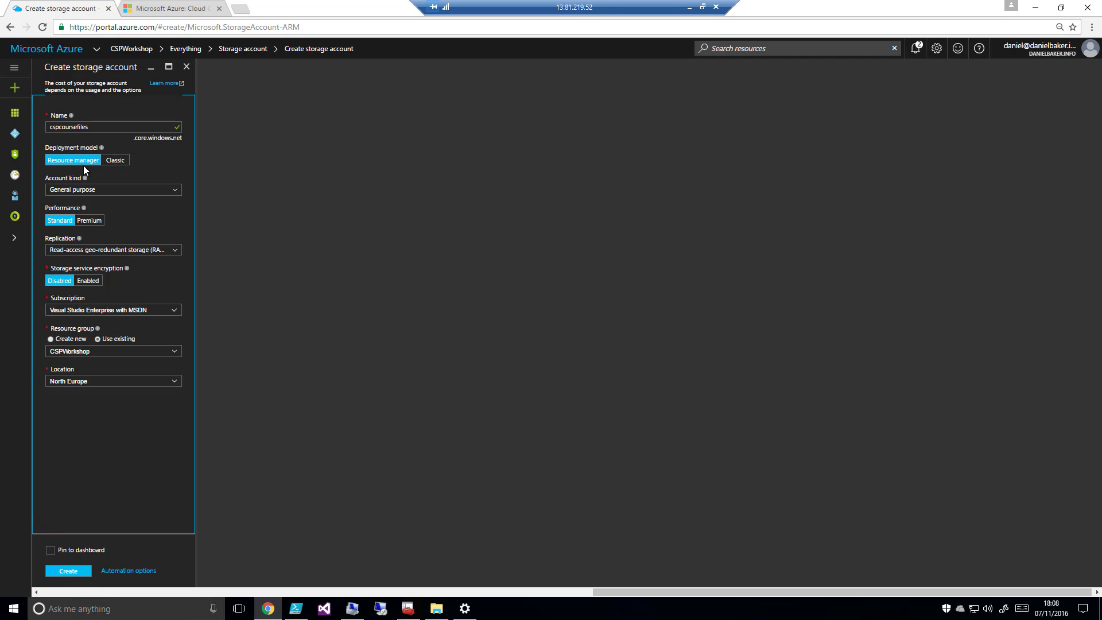
Create the account as Blob storage with Geo-redundant storage (GRS) replication, pinned to the dashboard
{"action": "left_click", "coordinate": [178, 192]}
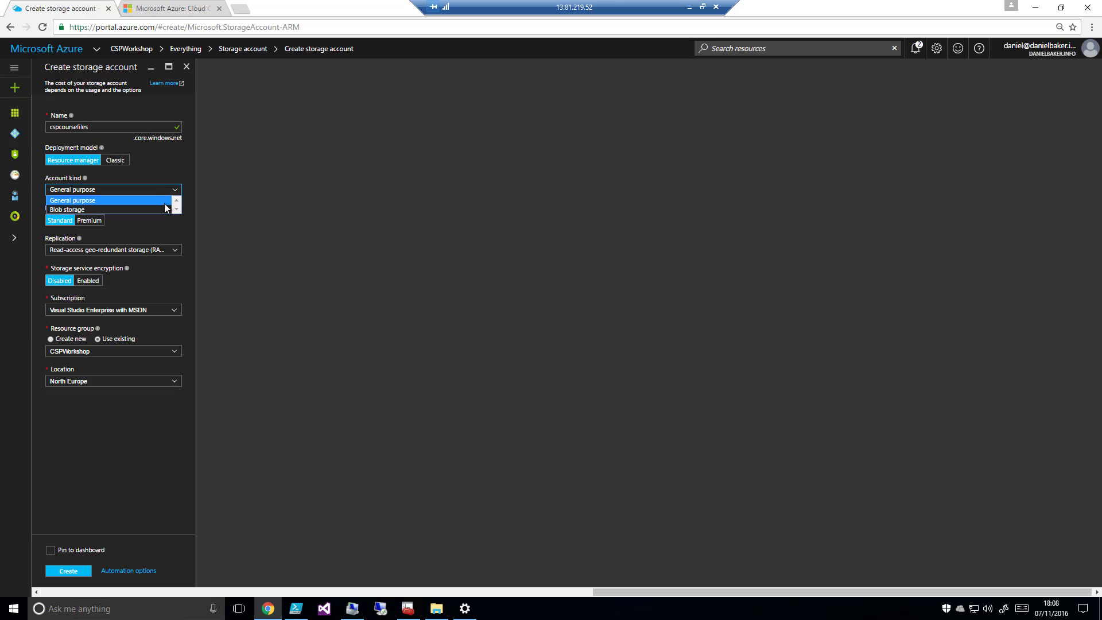
{"action": "left_click", "coordinate": [112, 209]}
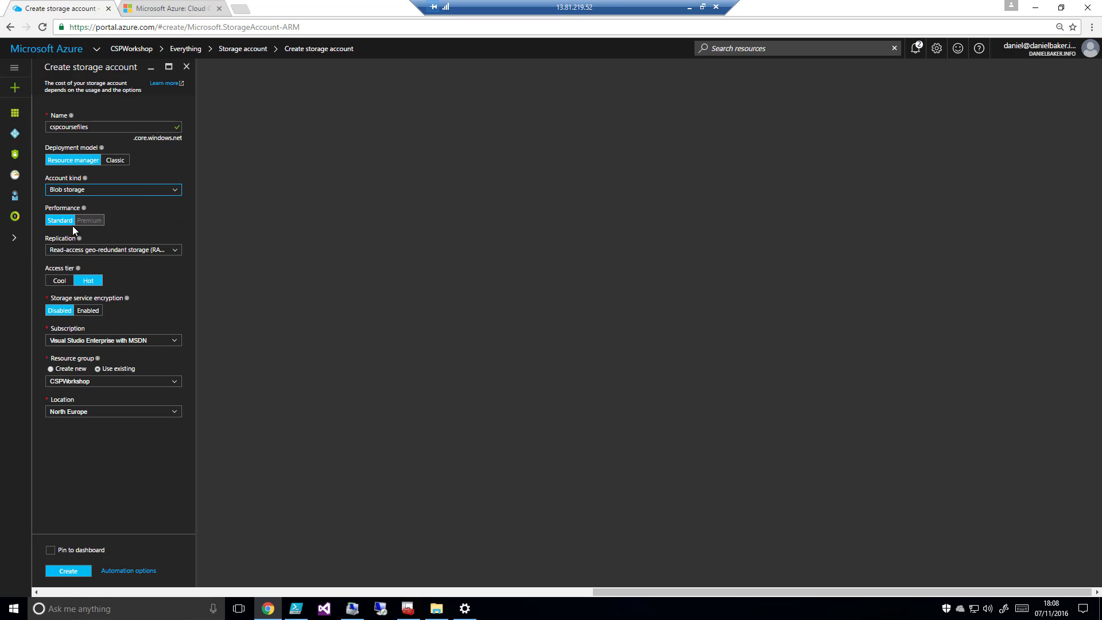
{"action": "left_click", "coordinate": [175, 251]}
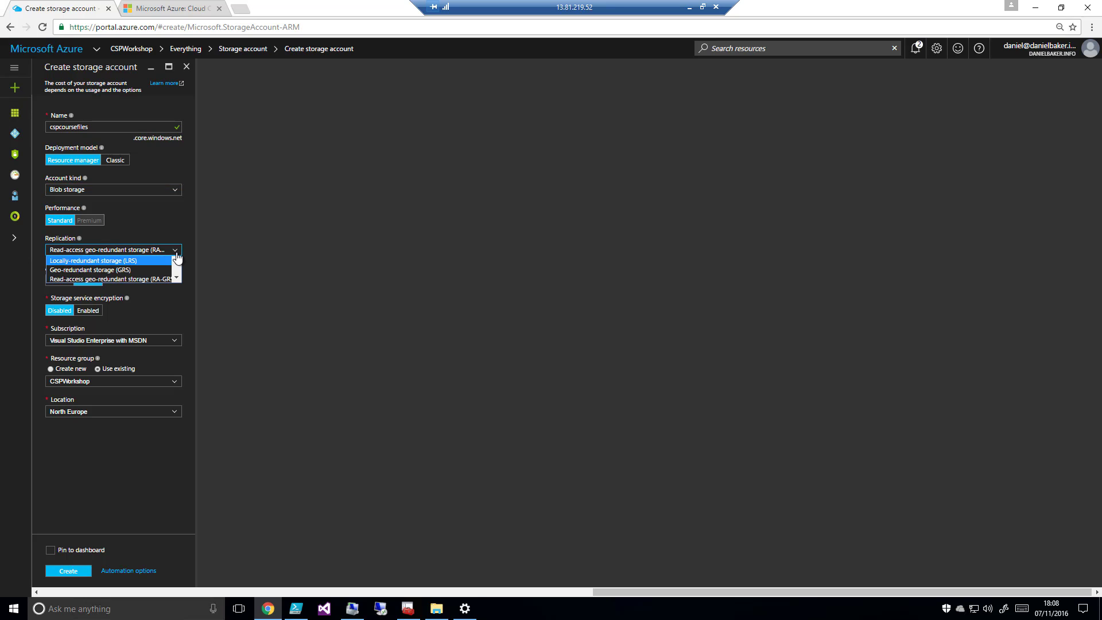
{"action": "left_click", "coordinate": [133, 269]}
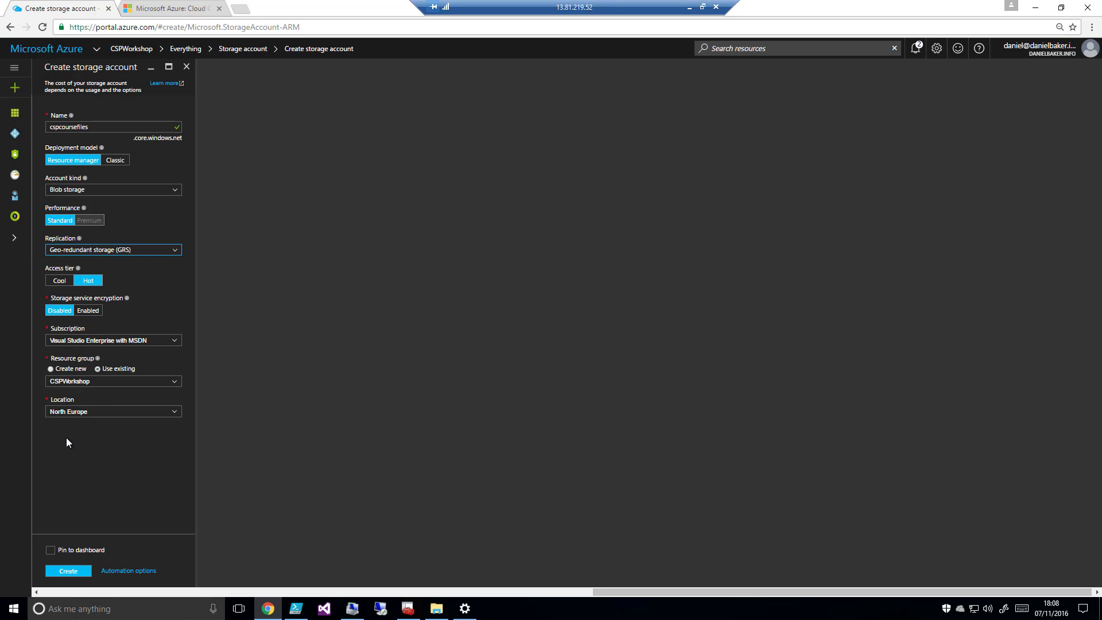
{"action": "left_click", "coordinate": [51, 549]}
{"action": "left_click", "coordinate": [69, 571]}
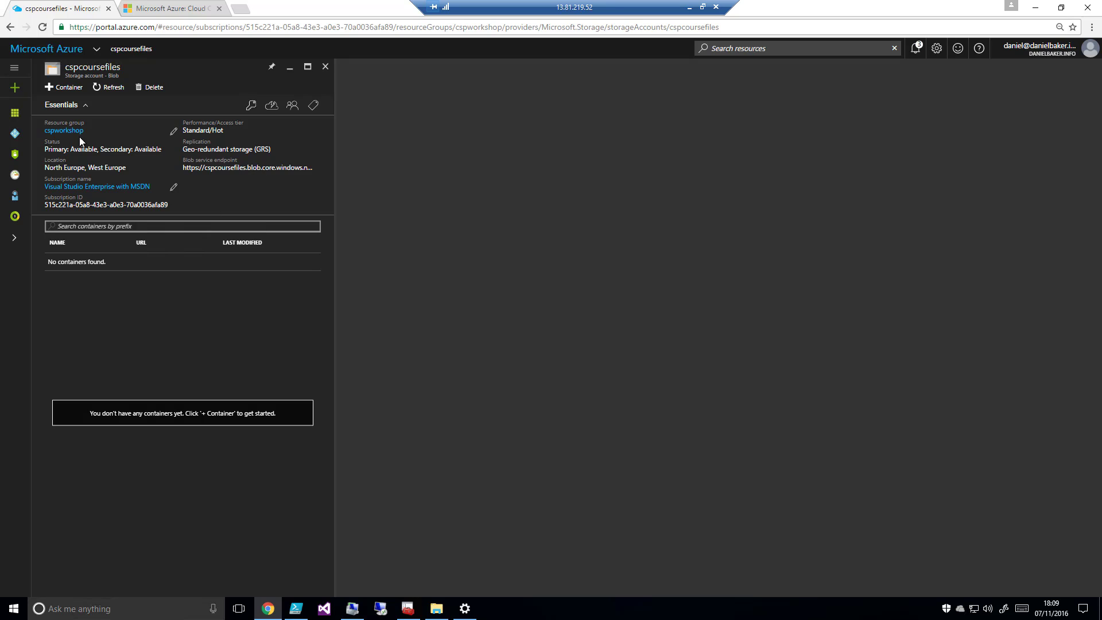
Create a container named mediafiles with Private access in the cspcoursefiles storage account
{"action": "left_click", "coordinate": [71, 87]}
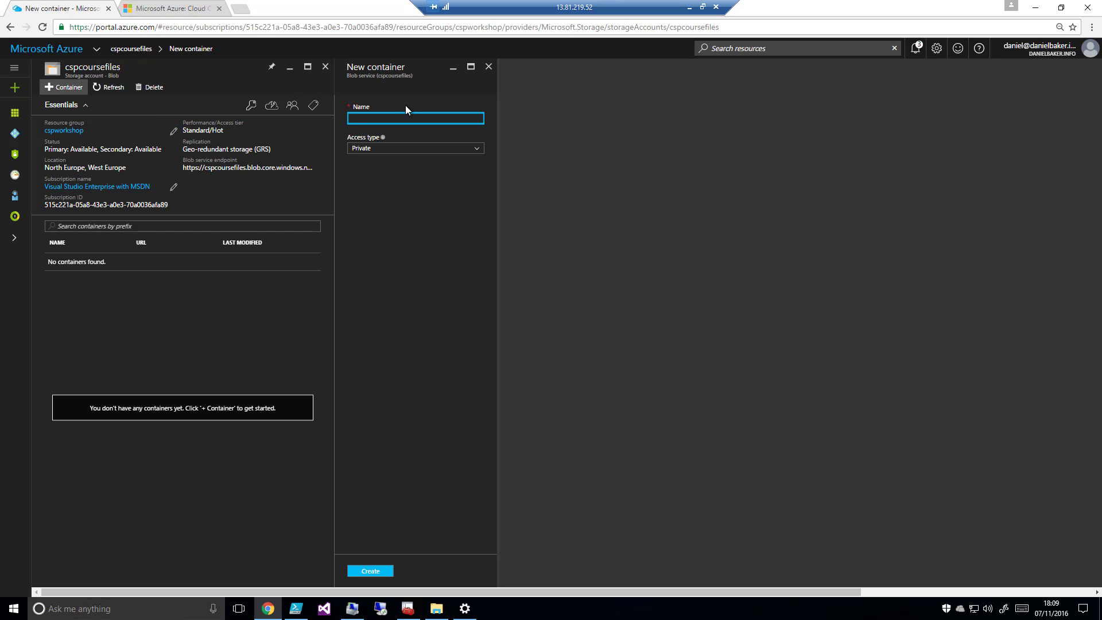
{"action": "type", "text": "mediafile"}
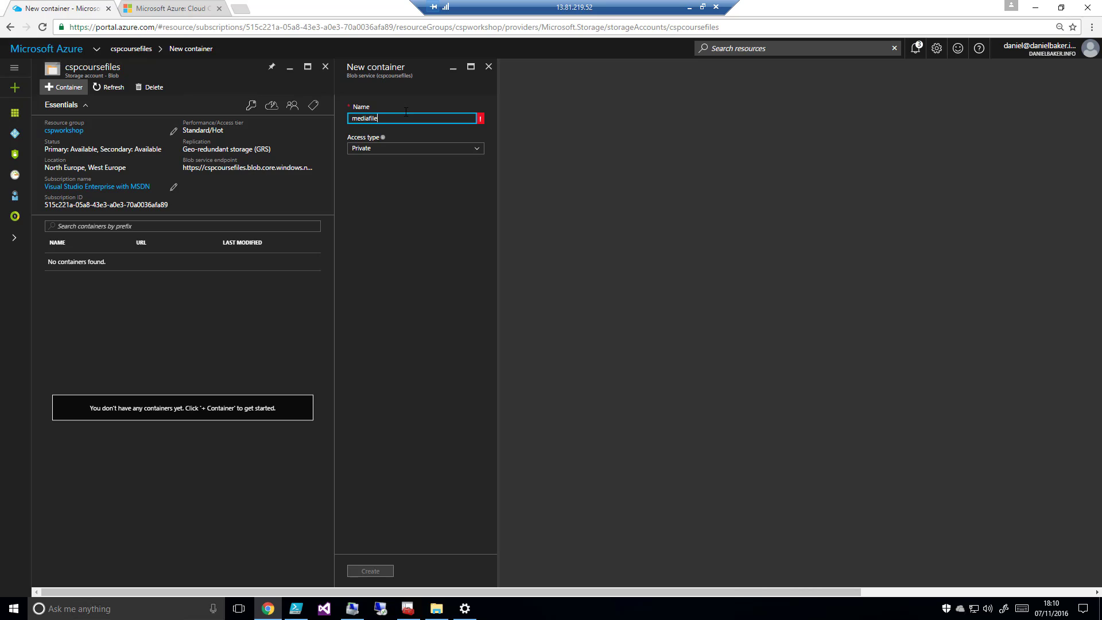
{"action": "left_click", "coordinate": [469, 152]}
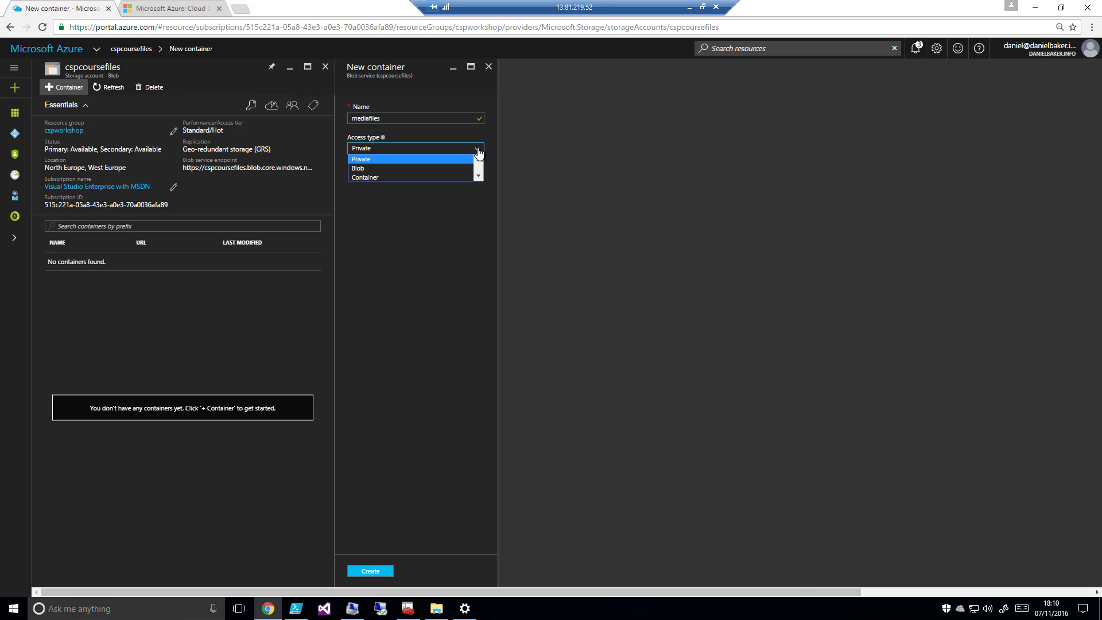
{"action": "left_click", "coordinate": [386, 156]}
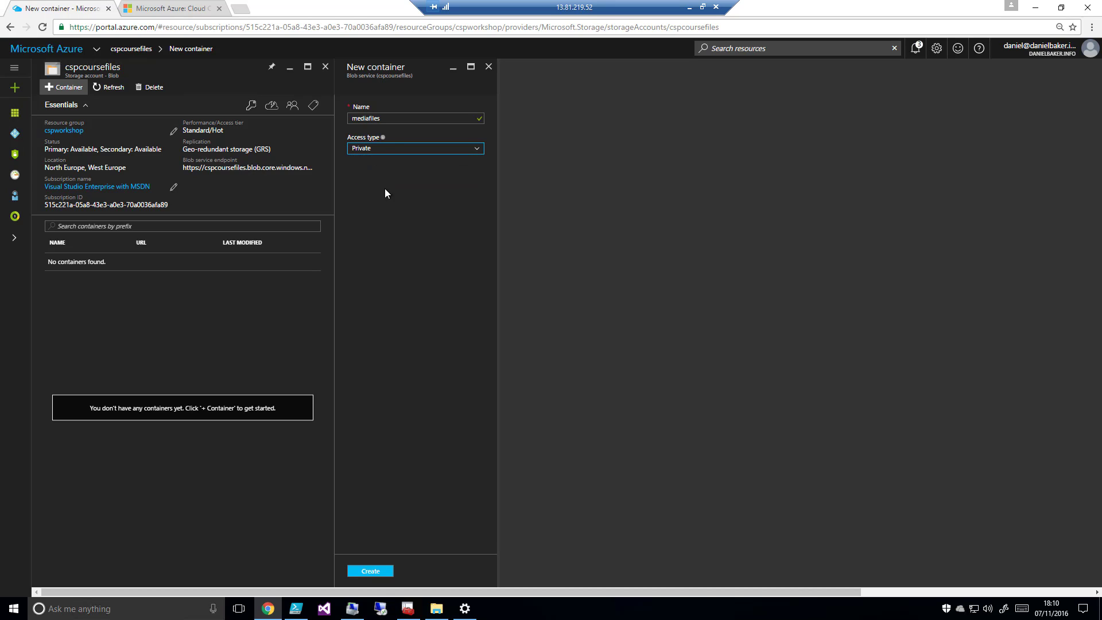
{"action": "left_click", "coordinate": [371, 571]}
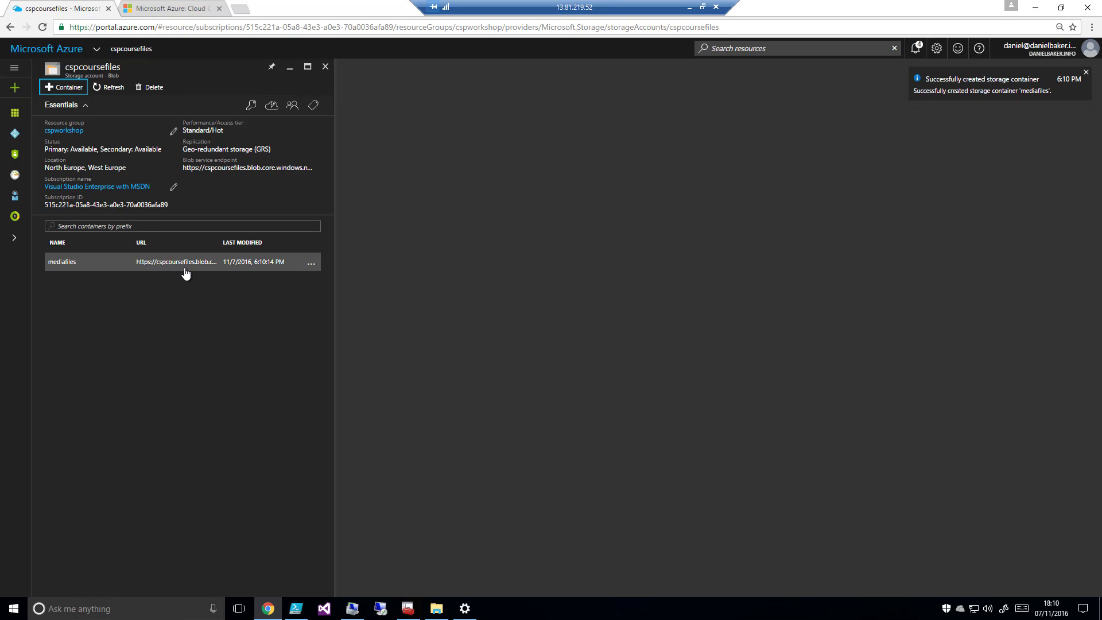
View the mediafiles container and its blob upload options without uploading, and close the storage account to return to the dashboard
{"action": "left_click", "coordinate": [84, 265]}
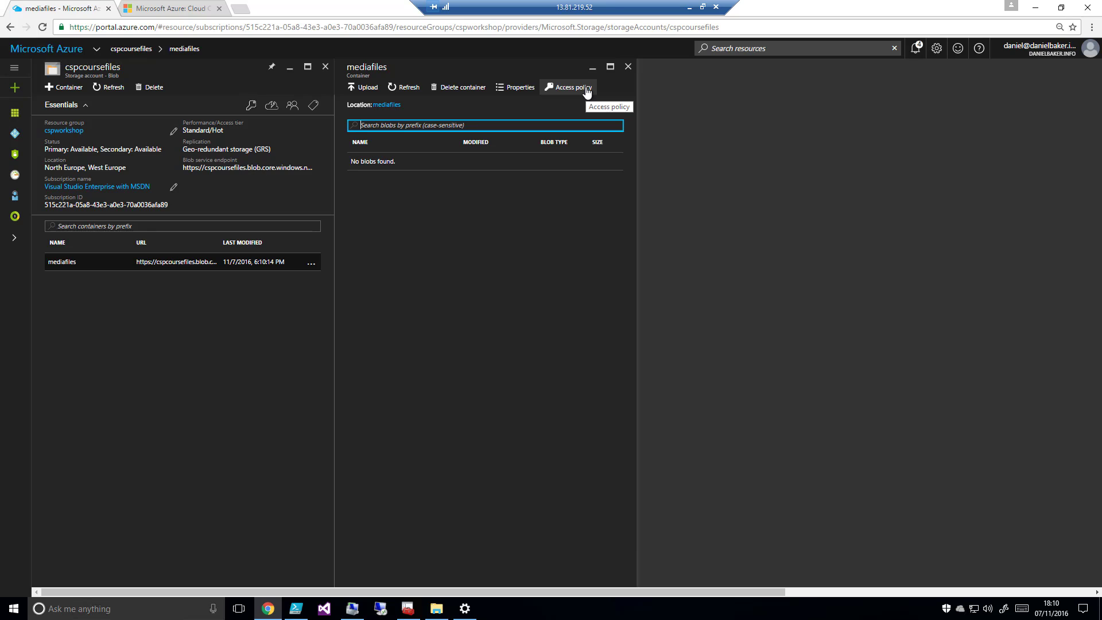
{"action": "left_click", "coordinate": [359, 89]}
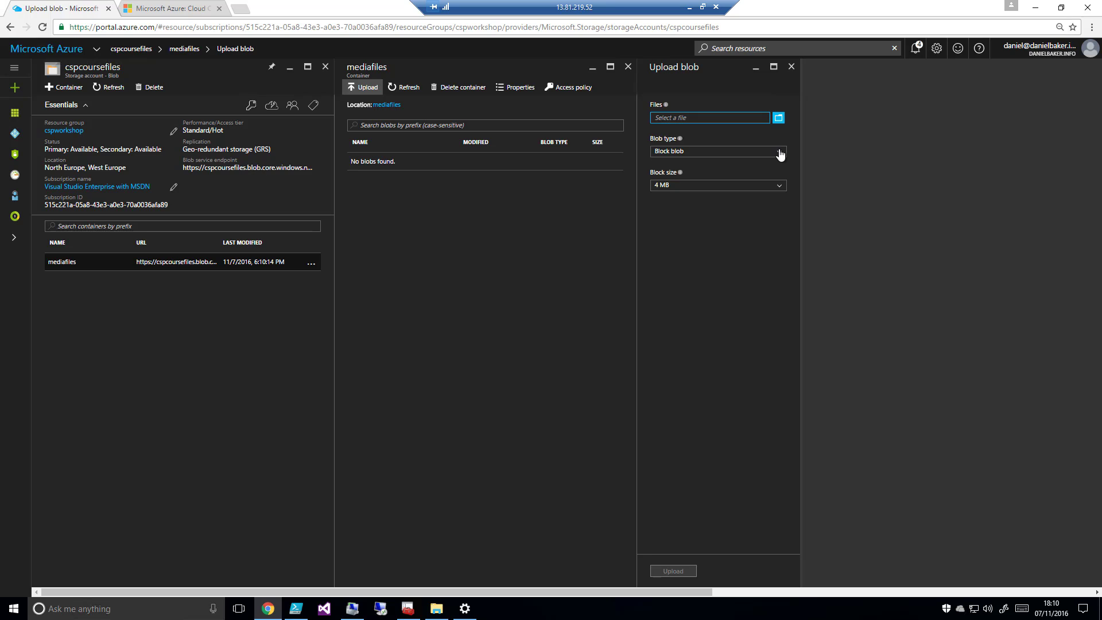
{"action": "left_click", "coordinate": [792, 67]}
{"action": "left_click", "coordinate": [628, 67]}
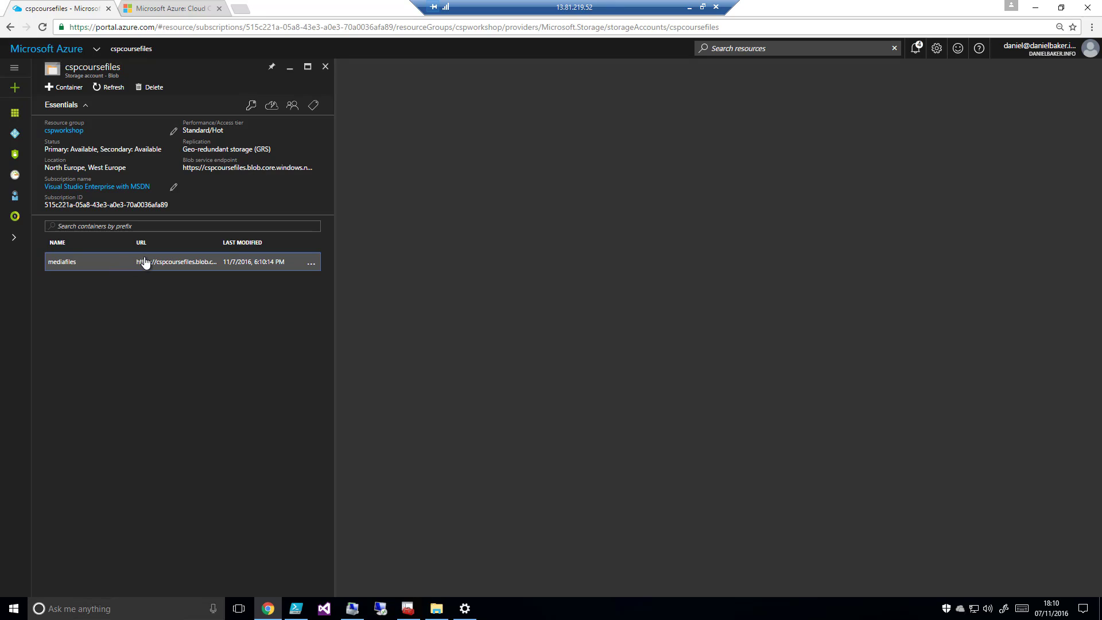
{"action": "left_click", "coordinate": [326, 68]}
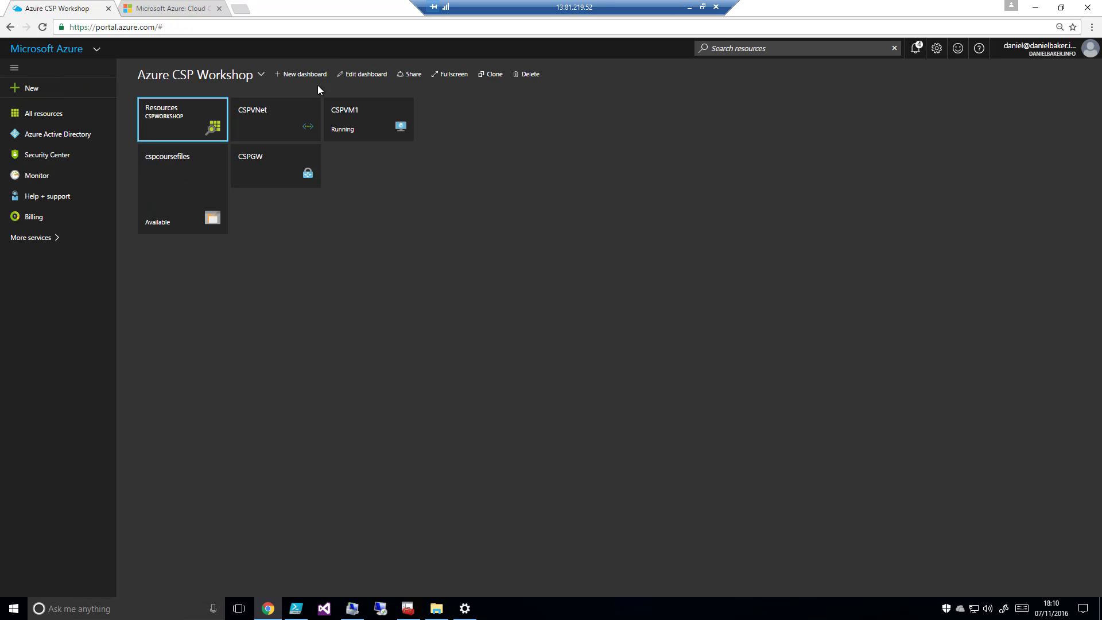
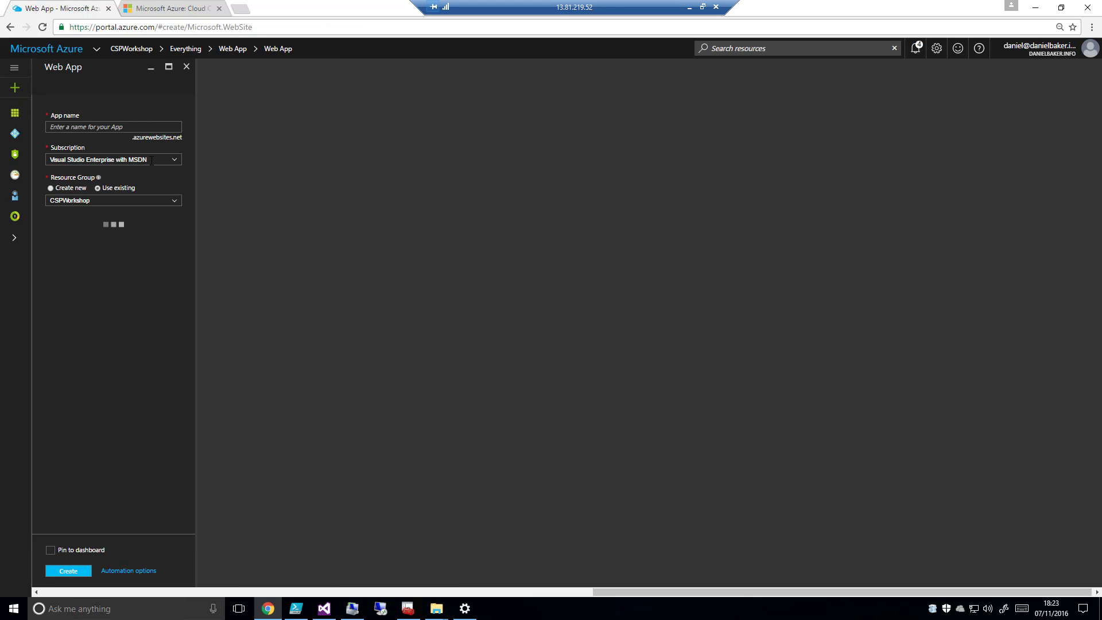
Name the new web app cspworkshop
{"action": "left_click", "coordinate": [98, 126]}
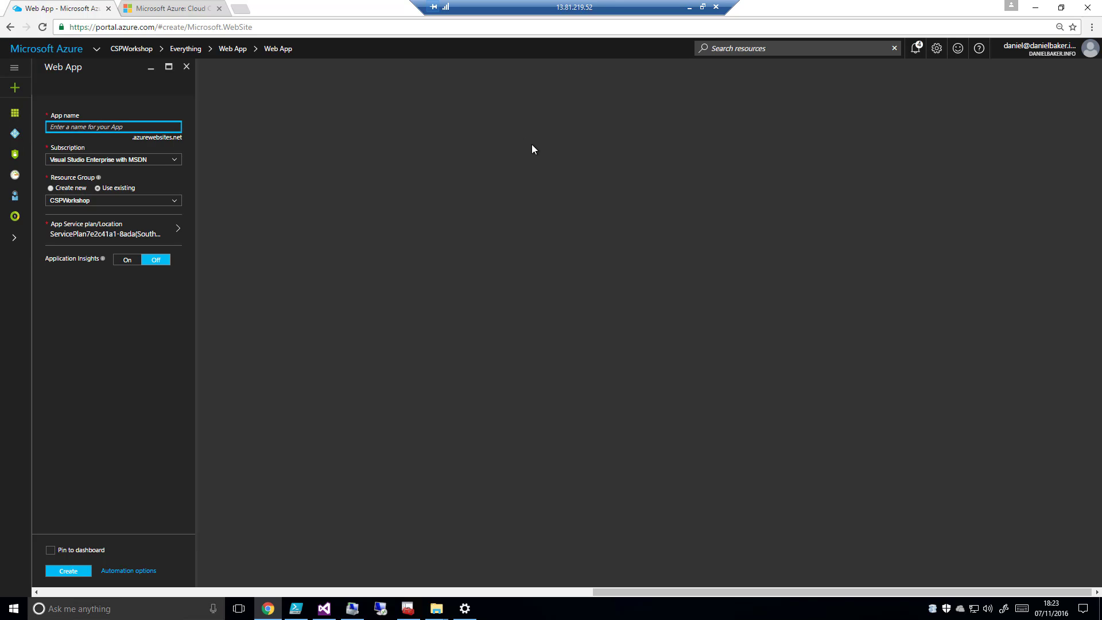
{"action": "type", "text": "cspworkshop"}
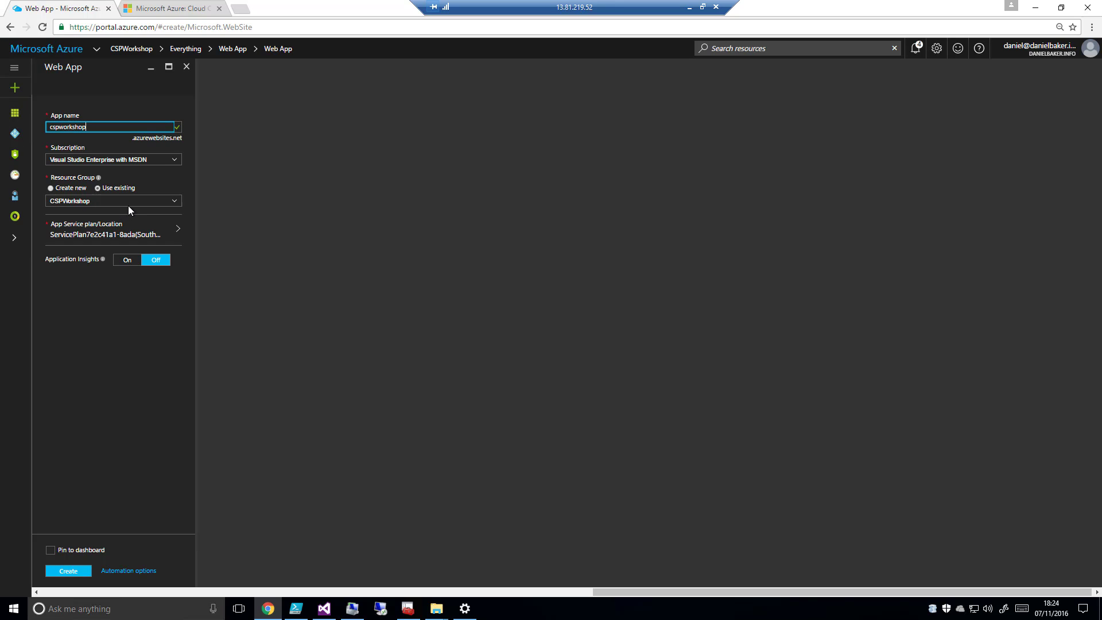
Start a new App Service plan named cspasp for the web app, located in North Europe
{"action": "left_click", "coordinate": [102, 229]}
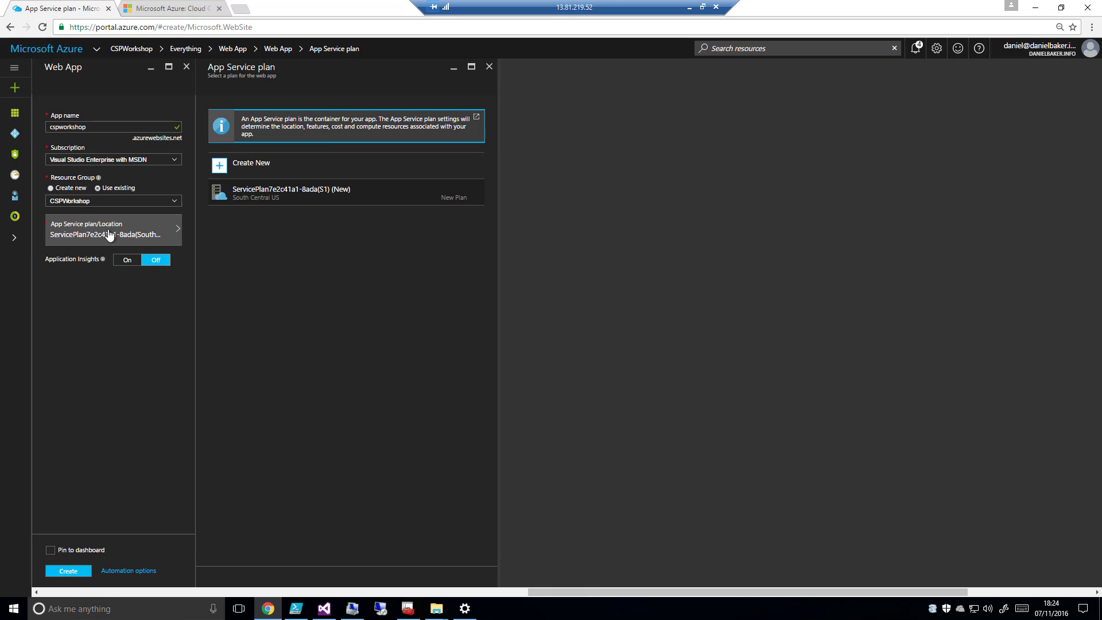
{"action": "left_click", "coordinate": [250, 171]}
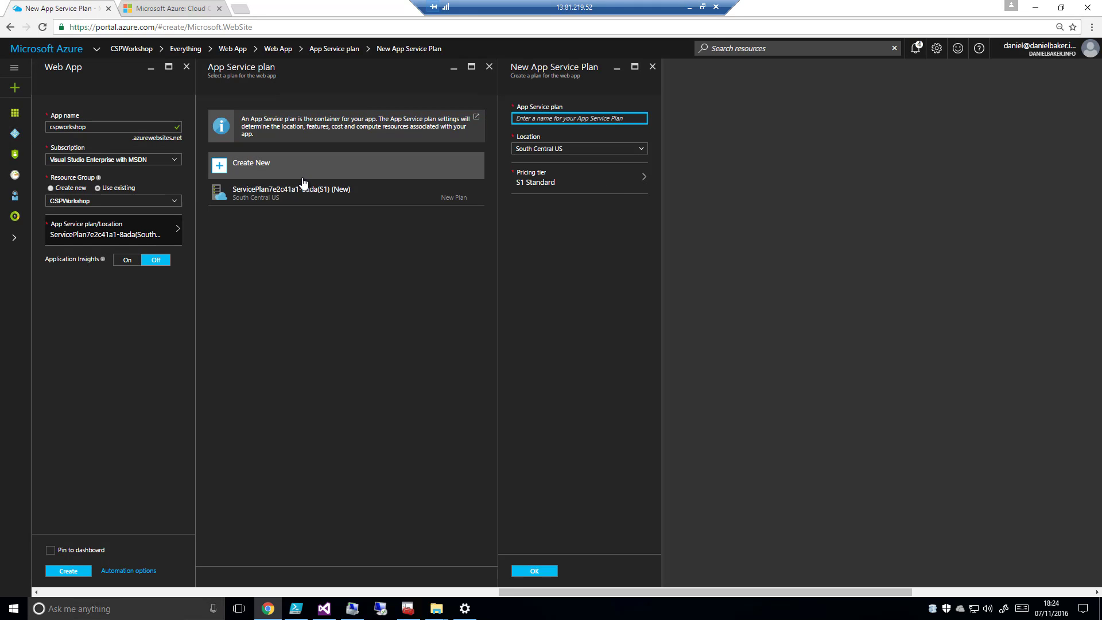
{"action": "left_click", "coordinate": [640, 149]}
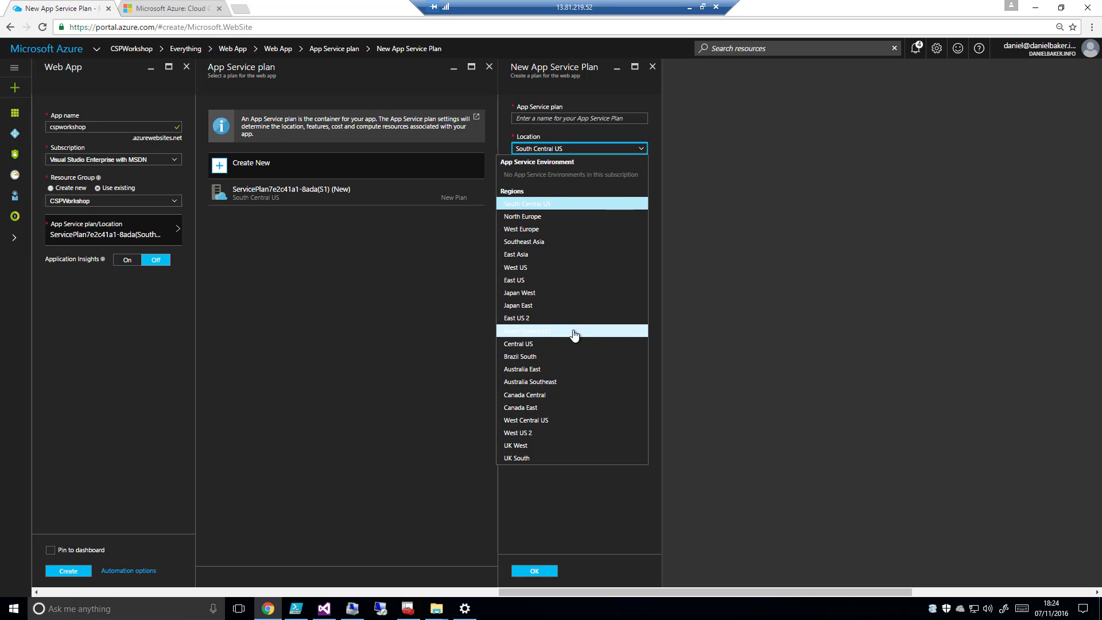
{"action": "left_click", "coordinate": [558, 217]}
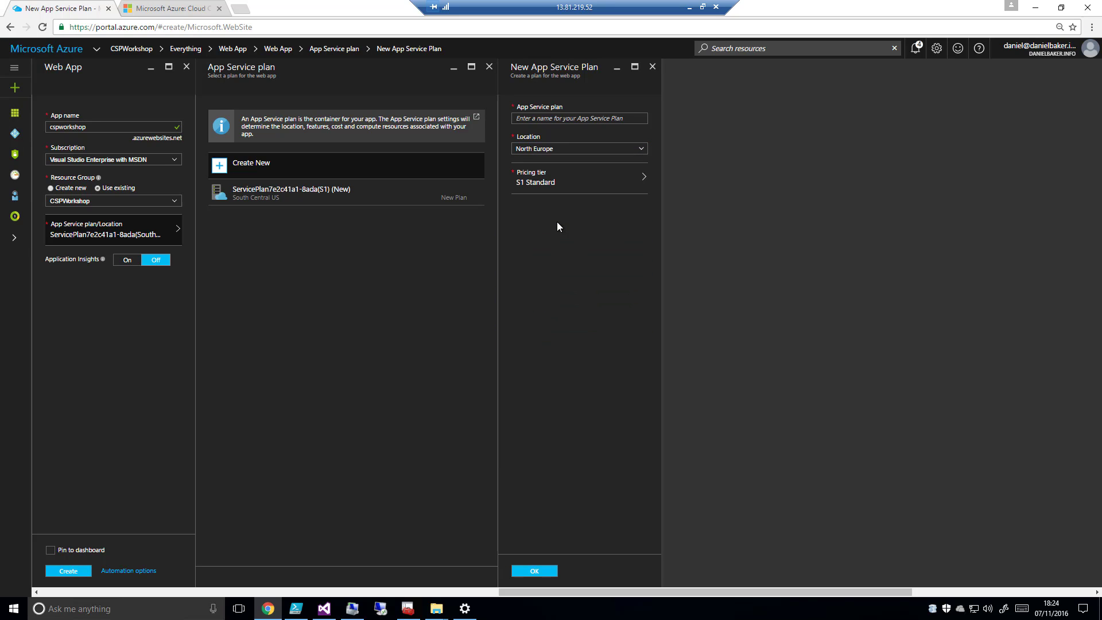
{"action": "left_click", "coordinate": [574, 120]}
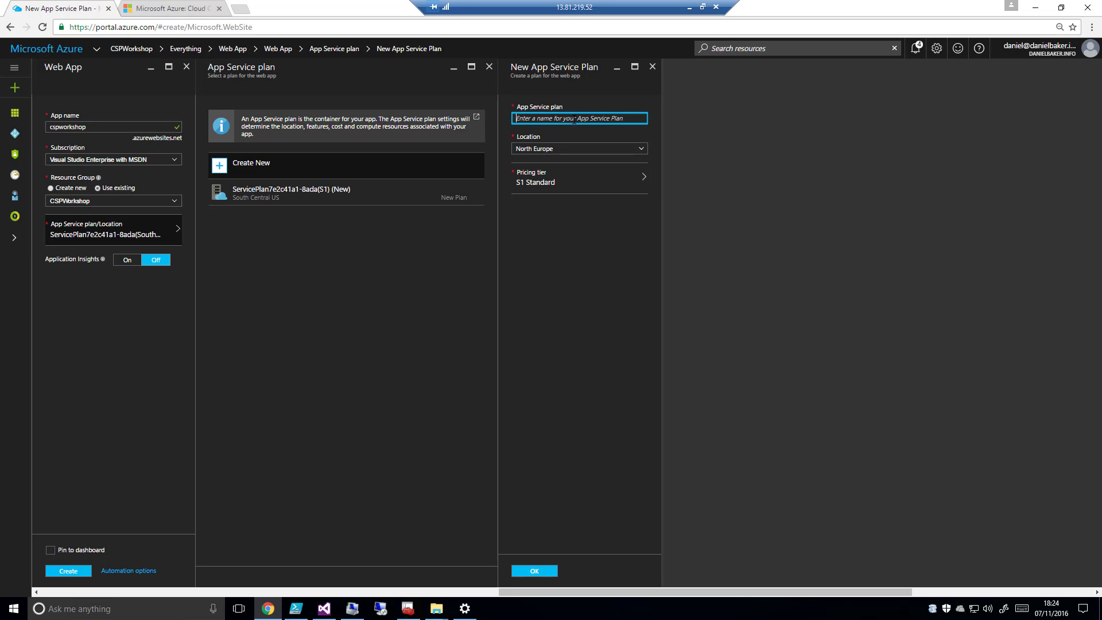
{"action": "type", "text": "cspasp"}
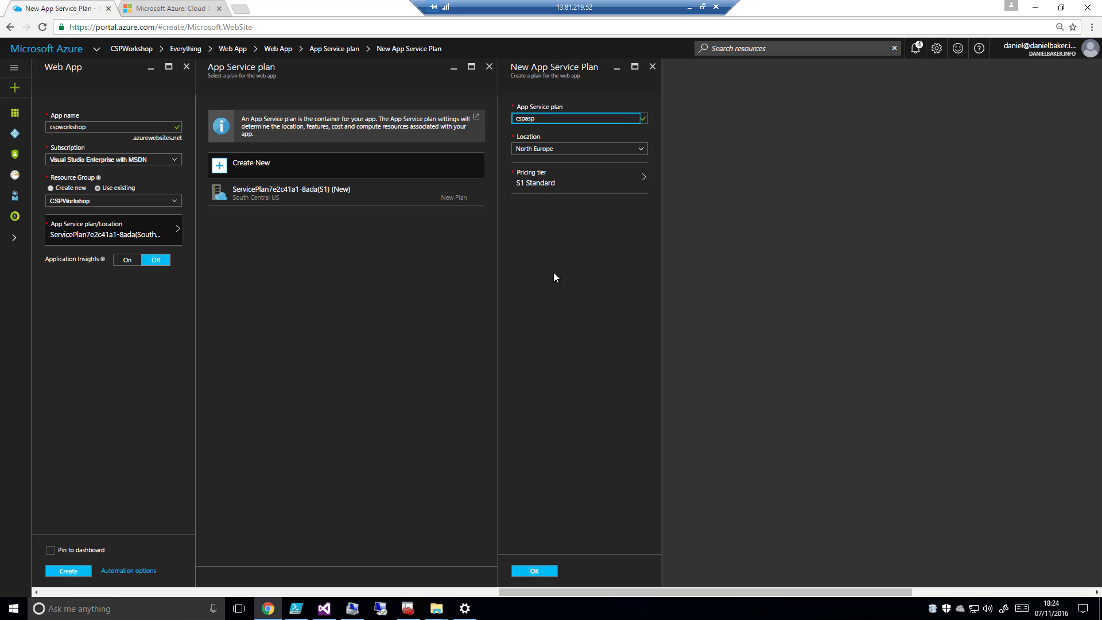
{"action": "left_click", "coordinate": [554, 273]}
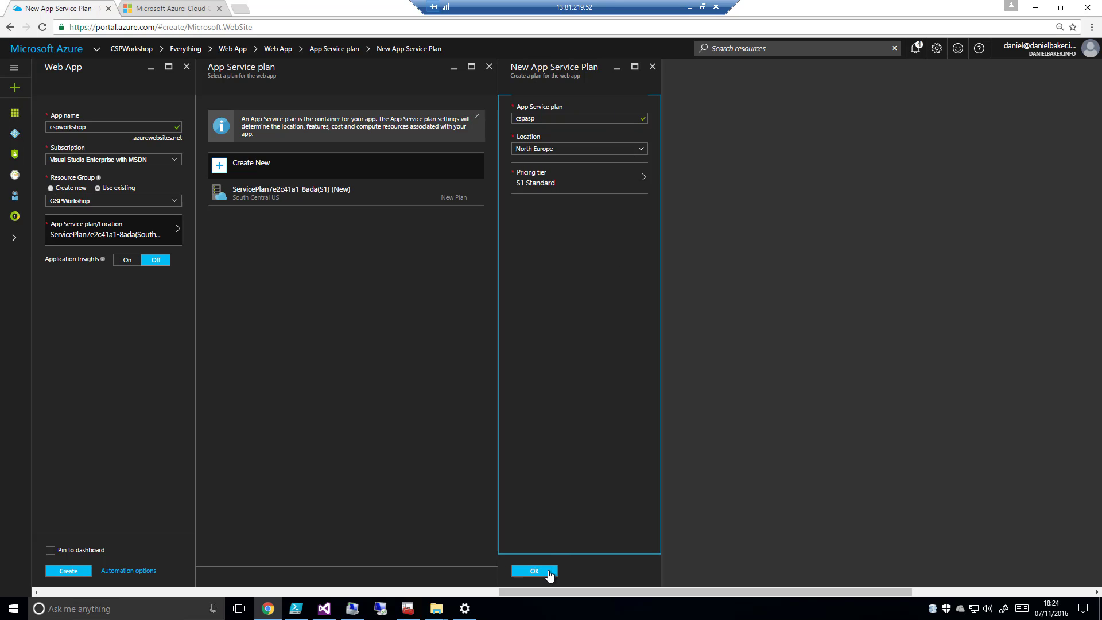
Review all available pricing tiers for the cspasp plan and select S1 Standard
{"action": "left_click", "coordinate": [549, 181]}
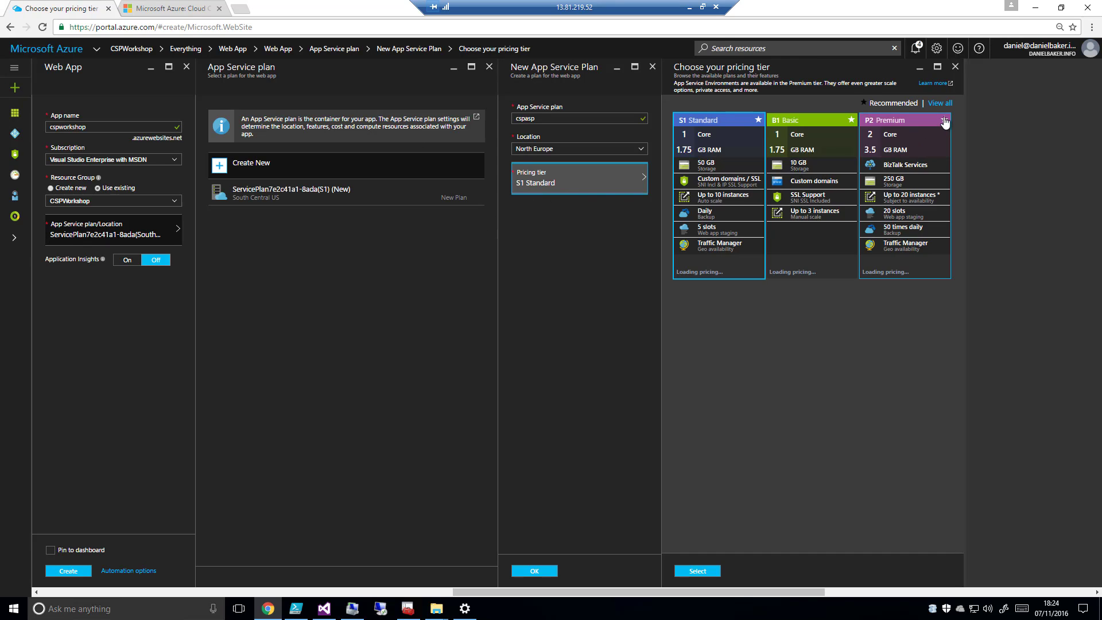
{"action": "left_click", "coordinate": [941, 103]}
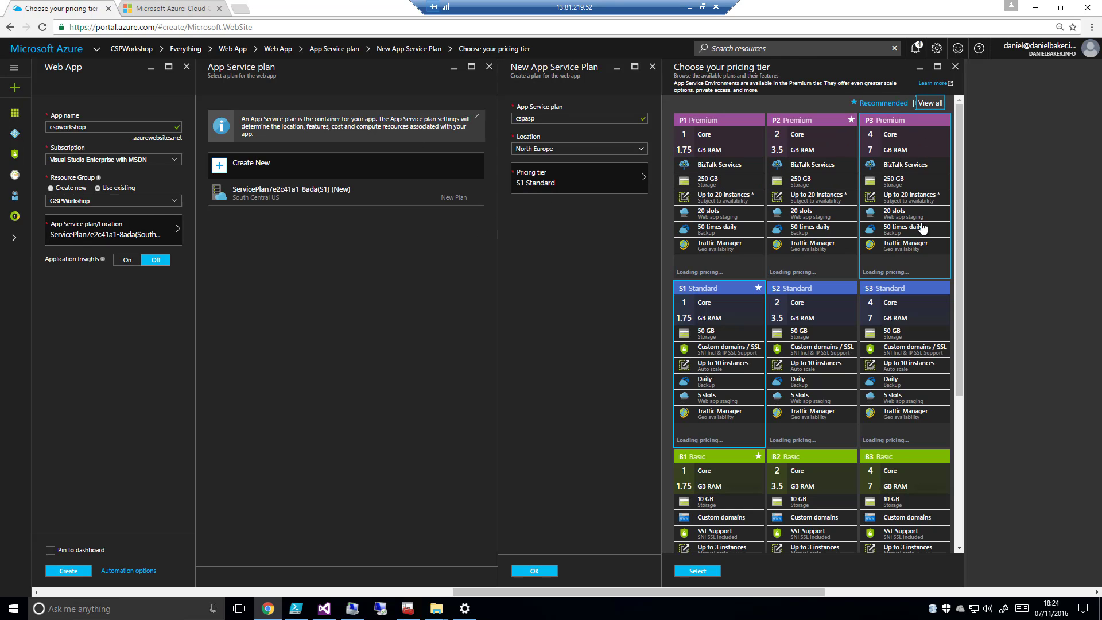
{"action": "scroll", "coordinate": [957, 230], "scroll_direction": "down", "scroll_amount": 1}
{"action": "left_click_drag", "start_coordinate": [959, 240], "coordinate": [969, 360]}
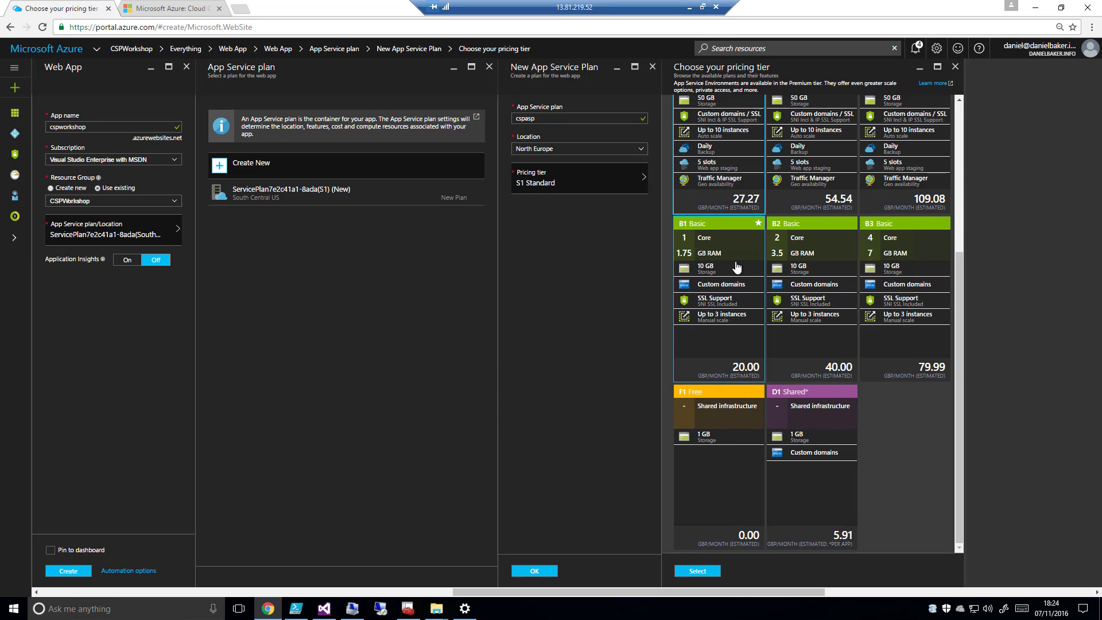
{"action": "left_click_drag", "start_coordinate": [960, 287], "coordinate": [966, 270]}
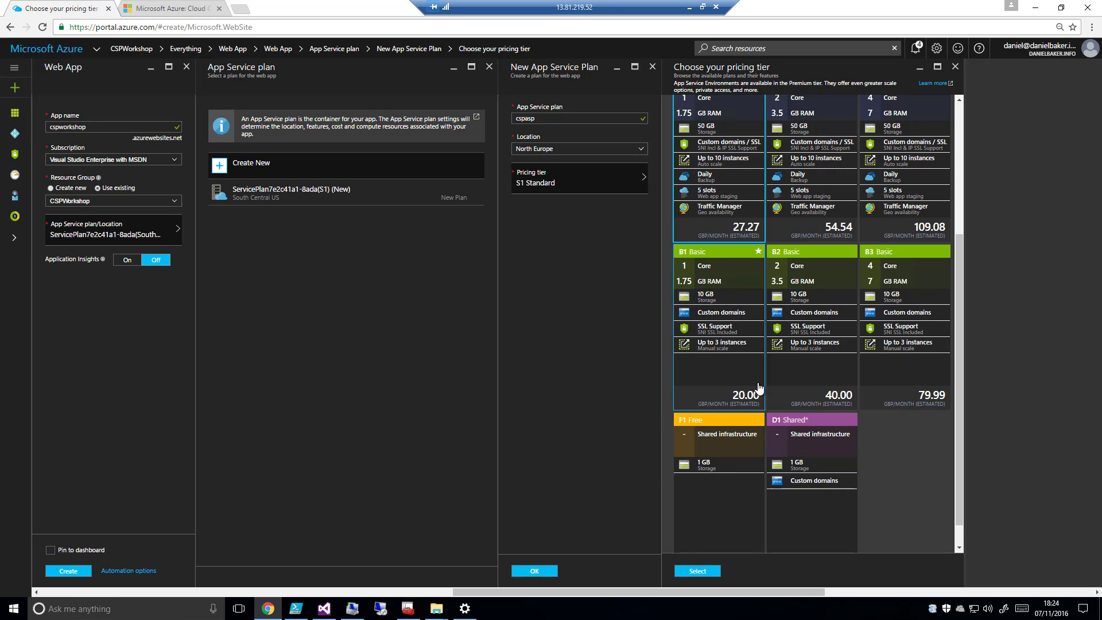
{"action": "left_click", "coordinate": [698, 571]}
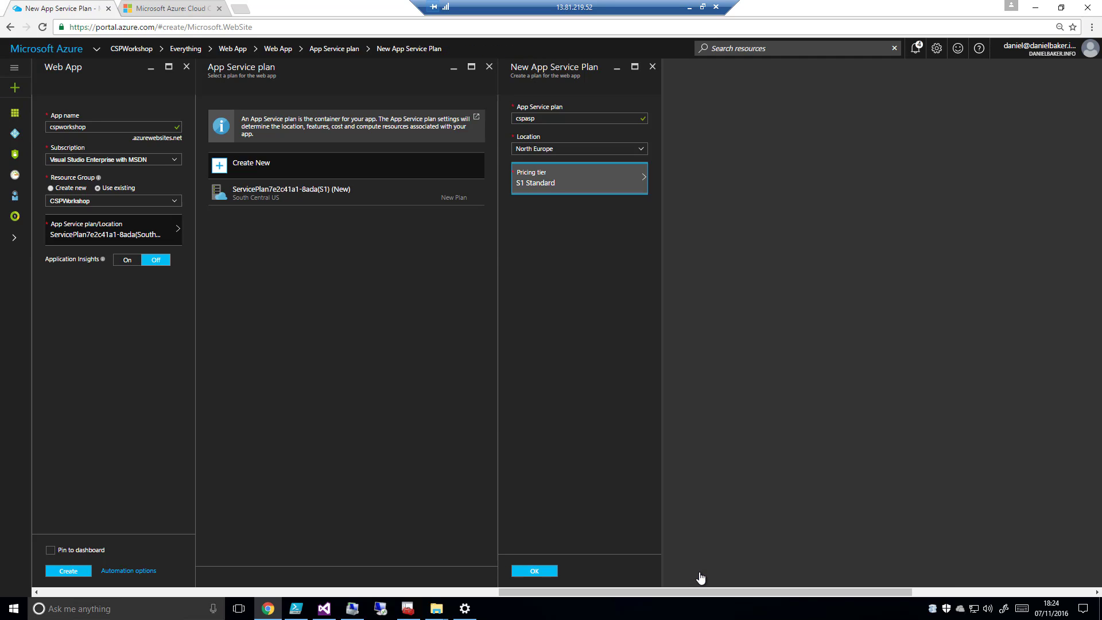
Confirm the cspasp plan and create the cspworkshop web app, pinned to the dashboard
{"action": "left_click", "coordinate": [543, 573]}
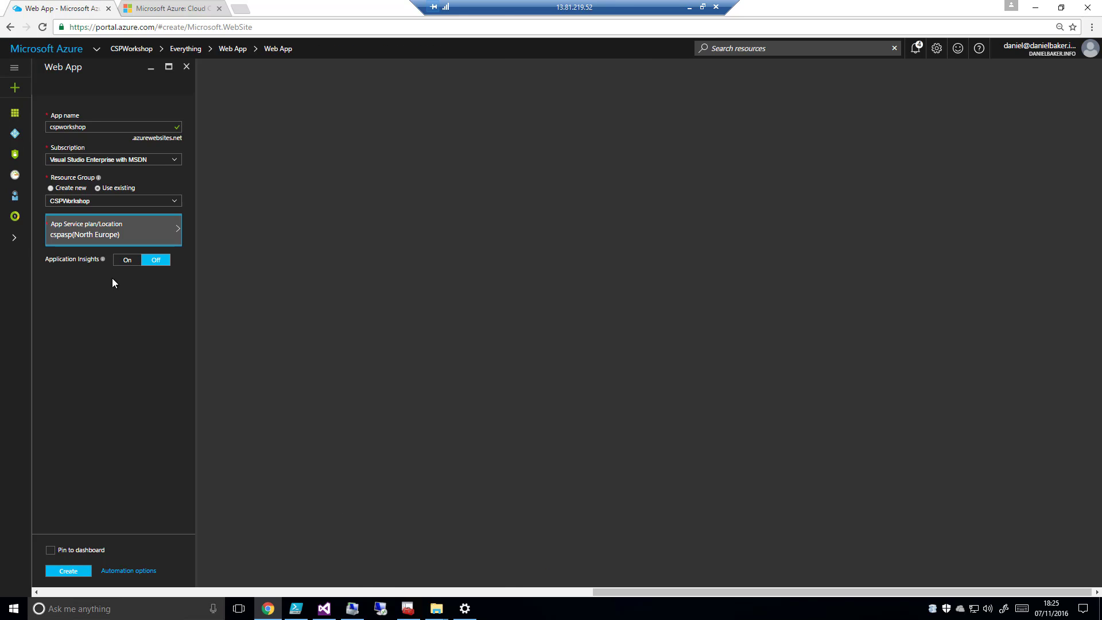
{"action": "left_click", "coordinate": [51, 552]}
{"action": "left_click", "coordinate": [65, 572]}
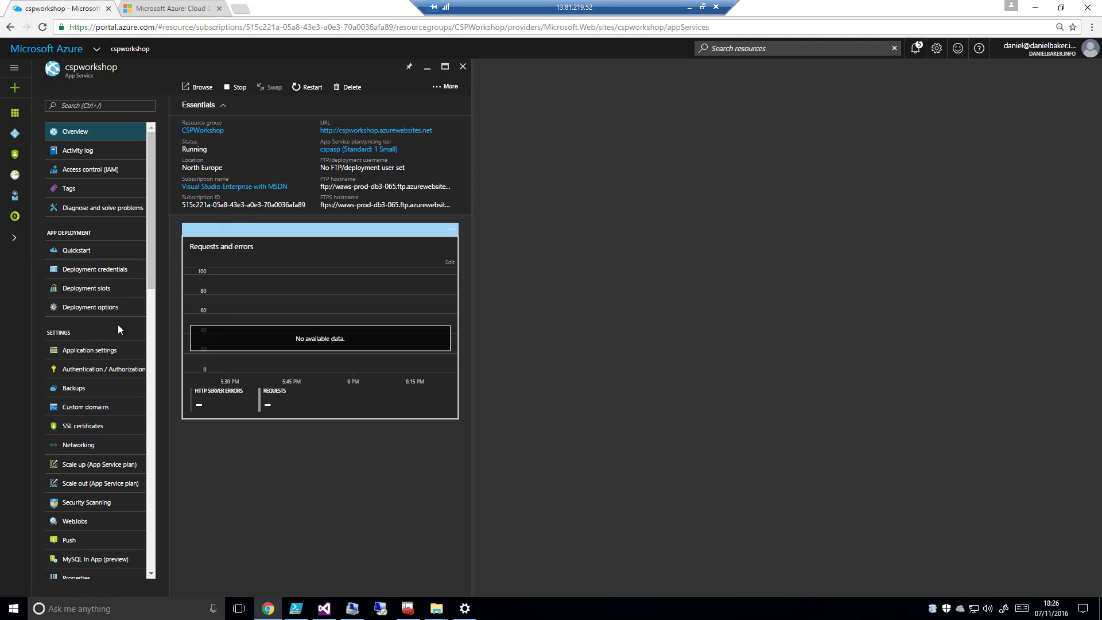
Review the cspworkshop web app's application settings, authentication / authorization and backup pages
{"action": "left_click", "coordinate": [101, 353]}
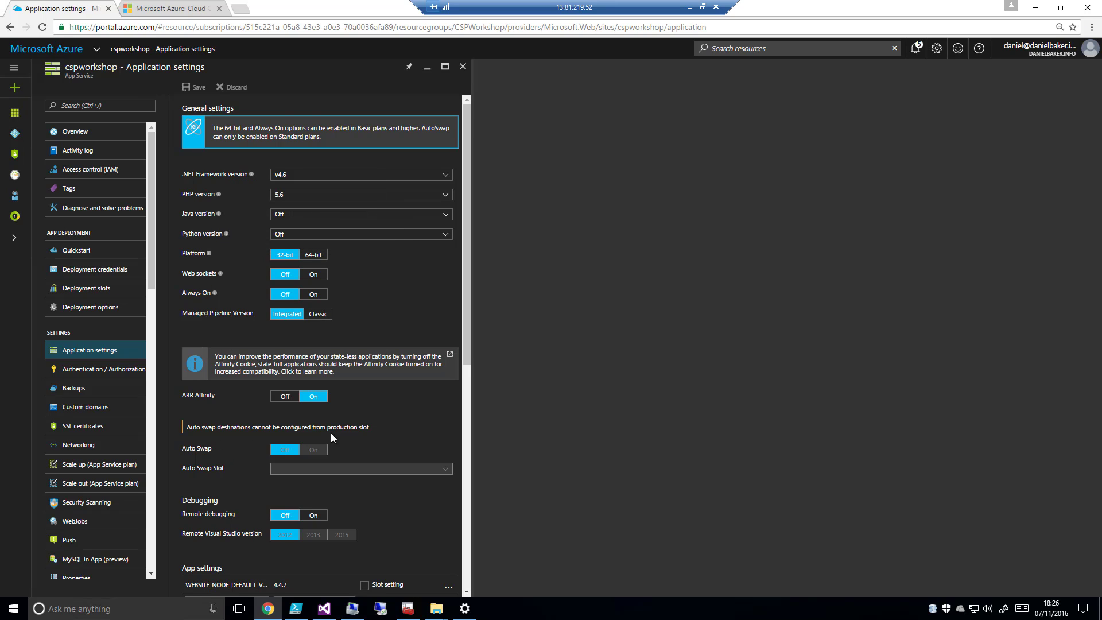
{"action": "scroll", "coordinate": [268, 475], "scroll_direction": "down", "scroll_amount": 3}
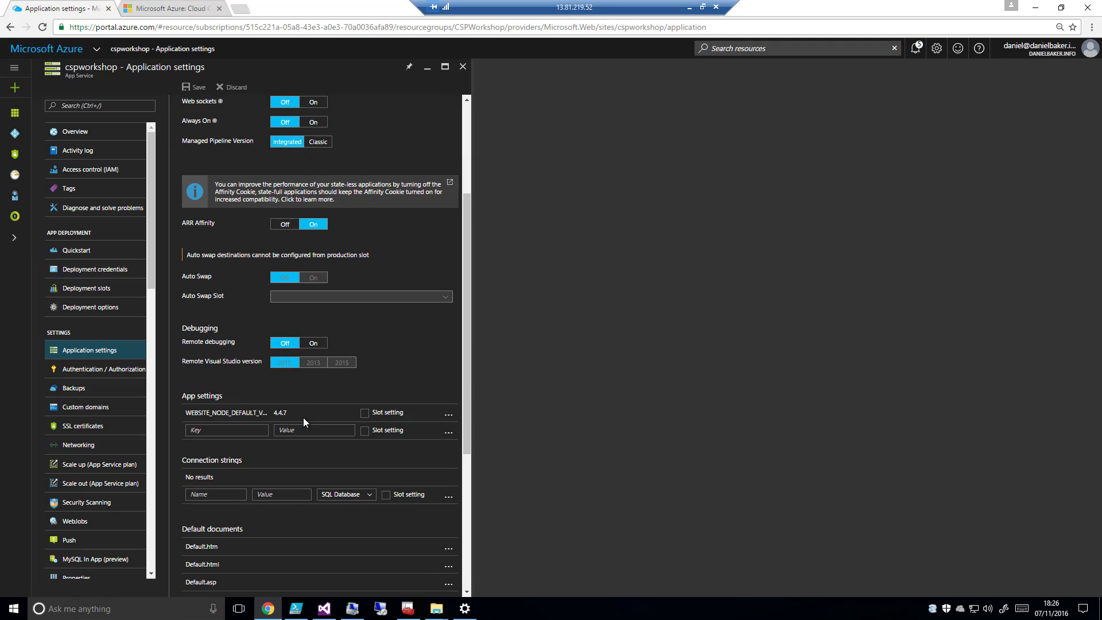
{"action": "left_click", "coordinate": [108, 372]}
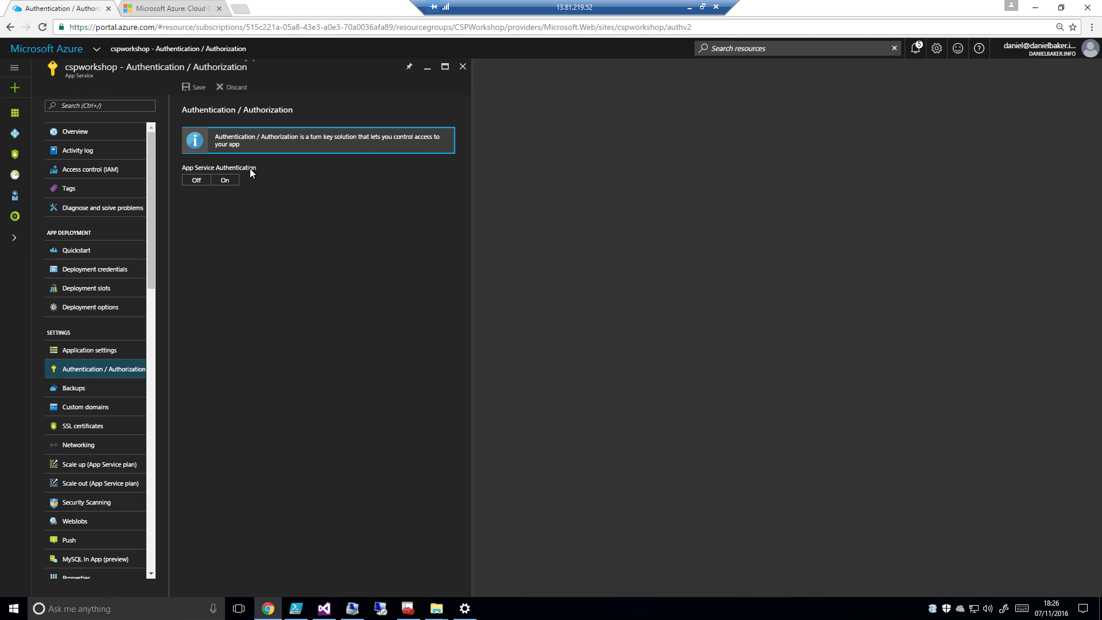
{"action": "left_click", "coordinate": [90, 392]}
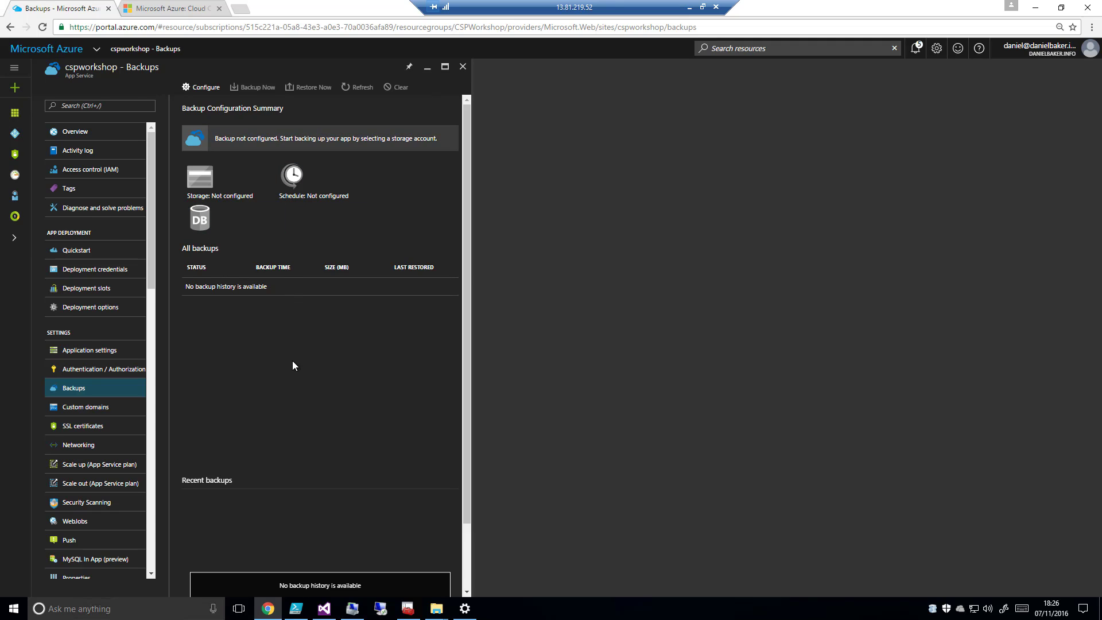
Review the web app's custom domains, SSL certificates, networking and security scanning pages, and its development console
{"action": "left_click", "coordinate": [82, 409]}
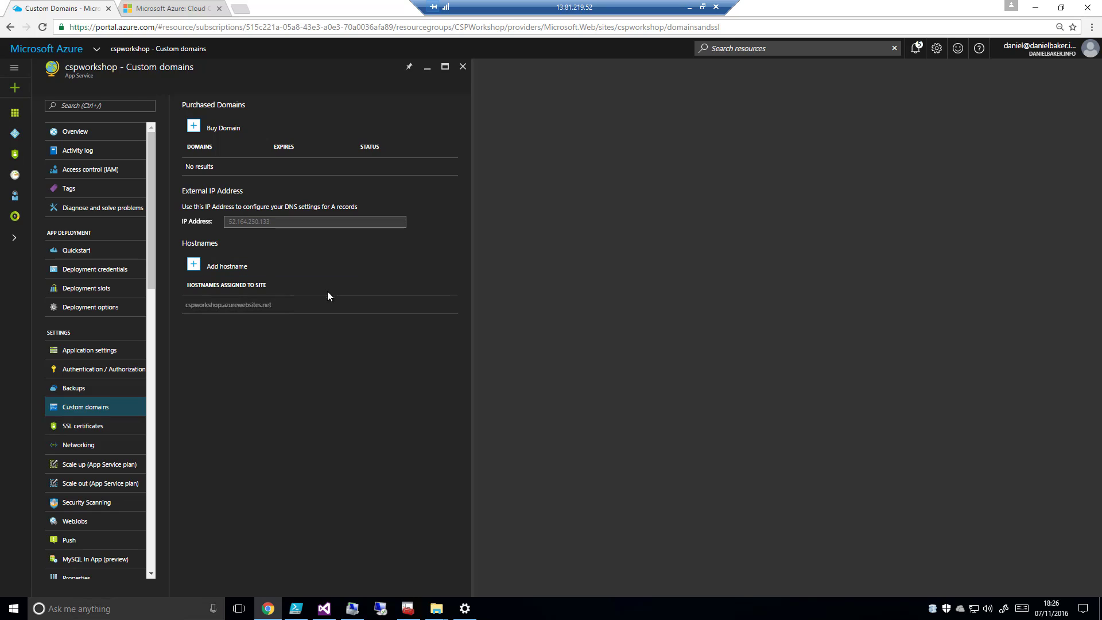
{"action": "left_click", "coordinate": [86, 426]}
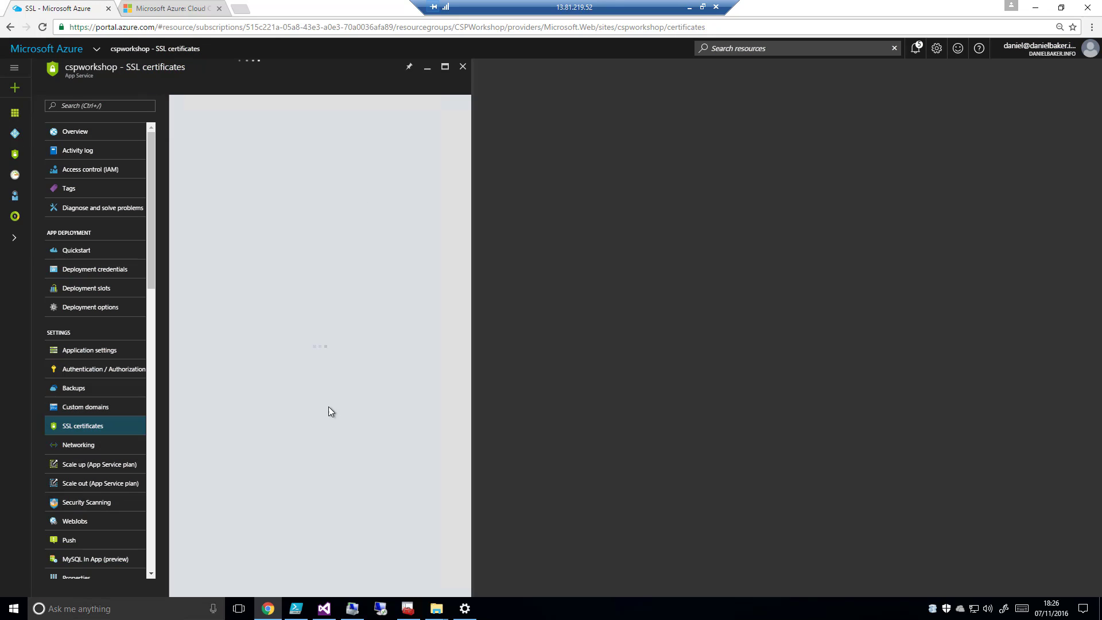
{"action": "left_click", "coordinate": [79, 445]}
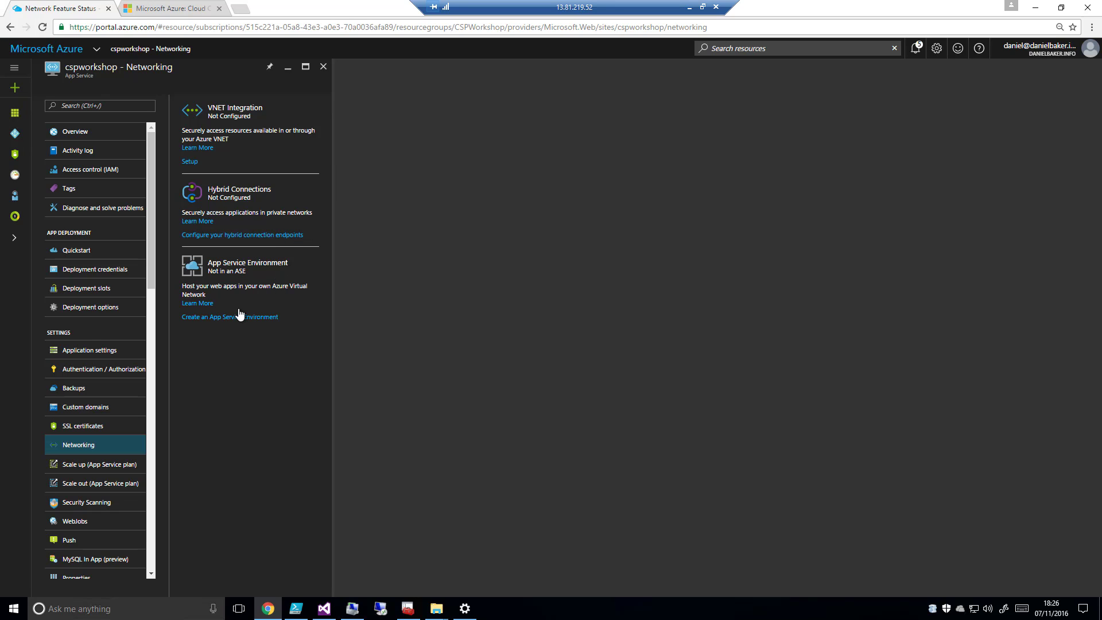
{"action": "left_click", "coordinate": [92, 504]}
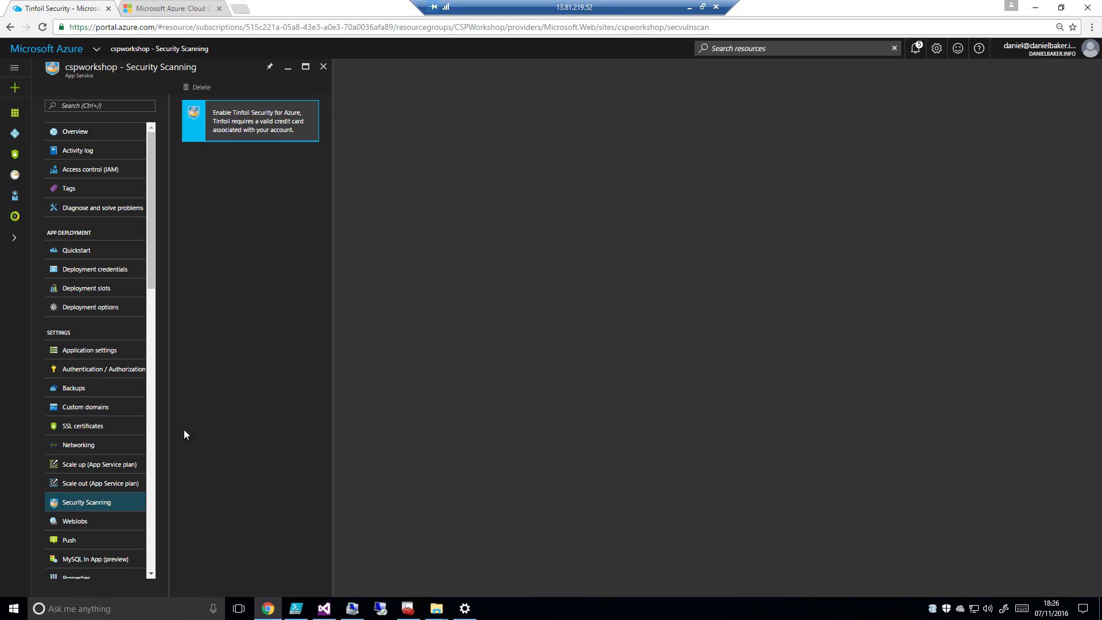
{"action": "left_click", "coordinate": [152, 401]}
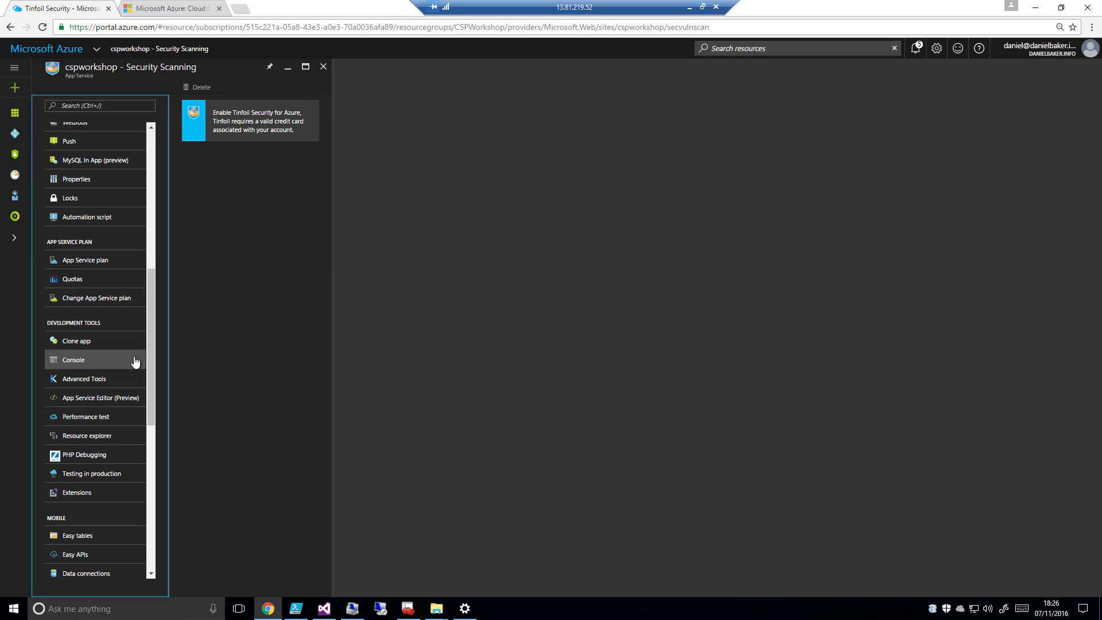
{"action": "left_click", "coordinate": [83, 368]}
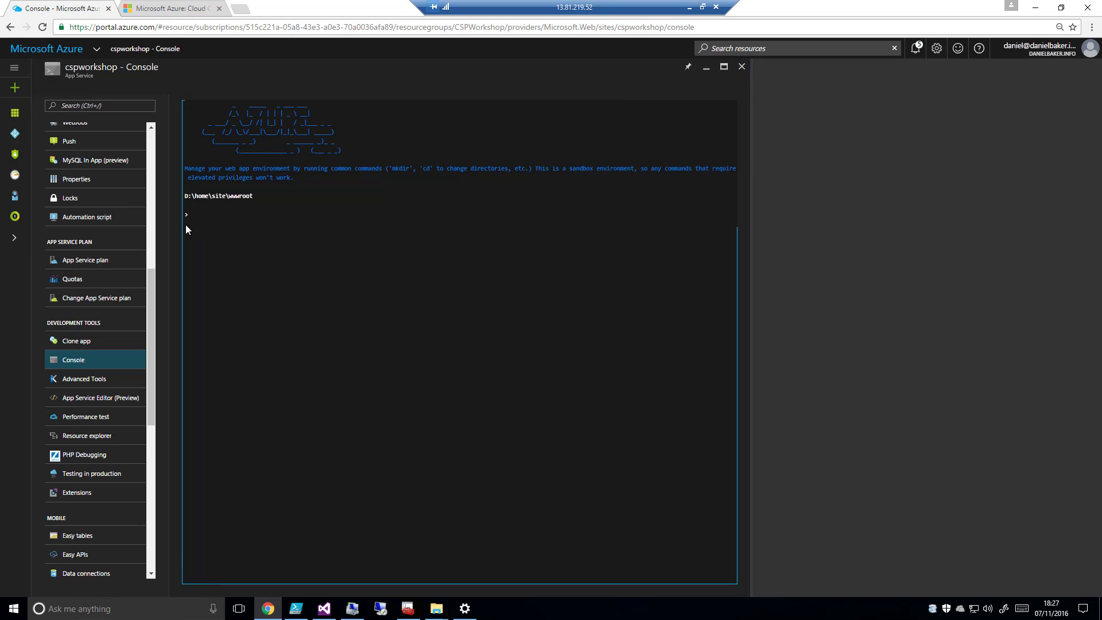
Return to the cspworkshop web app's overview and download its publish profile
{"action": "left_click_drag", "start_coordinate": [150, 293], "coordinate": [160, 150]}
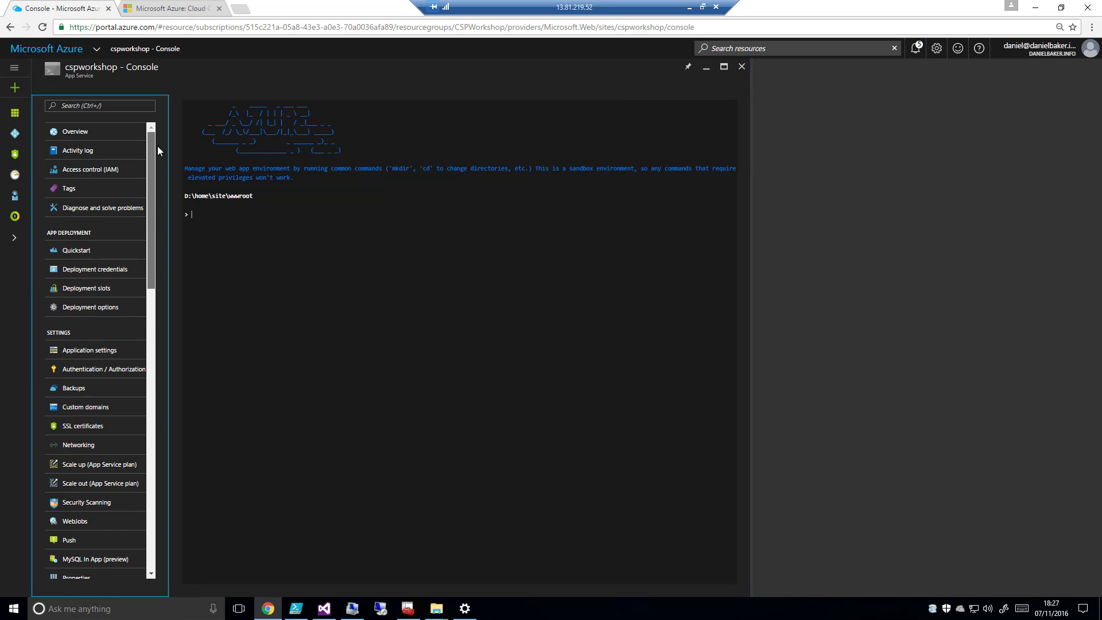
{"action": "left_click", "coordinate": [122, 135]}
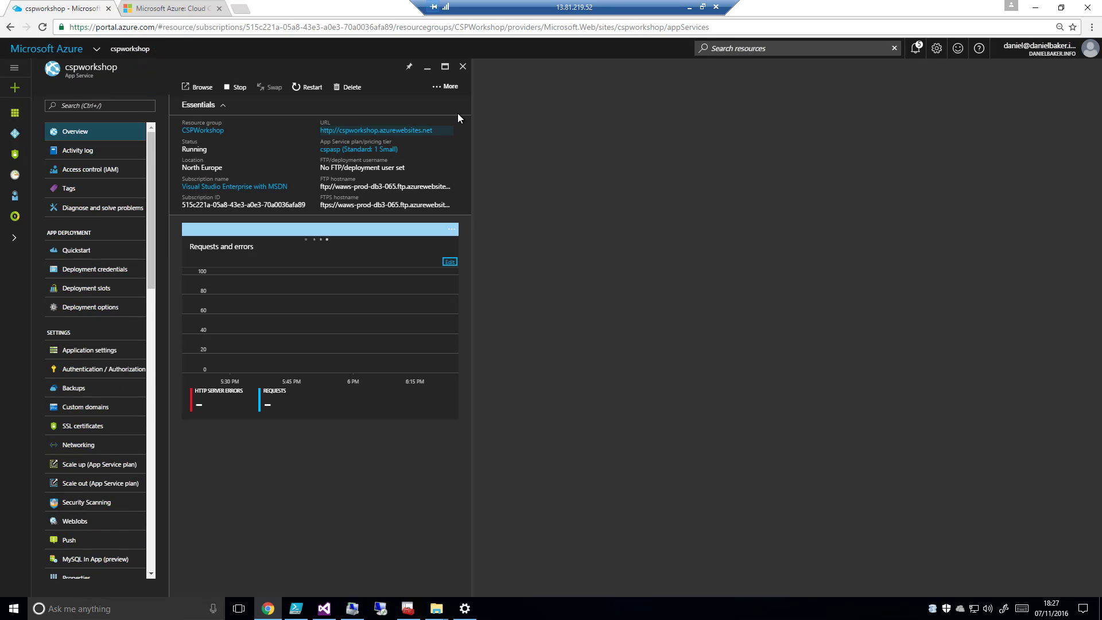
{"action": "left_click", "coordinate": [442, 88]}
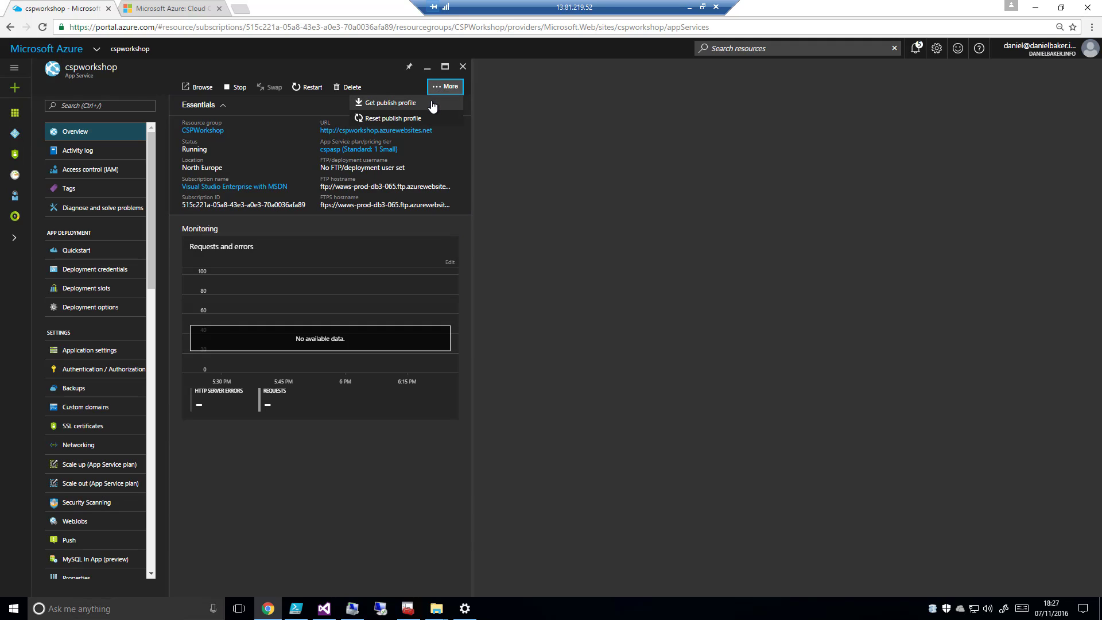
{"action": "left_click", "coordinate": [385, 104]}
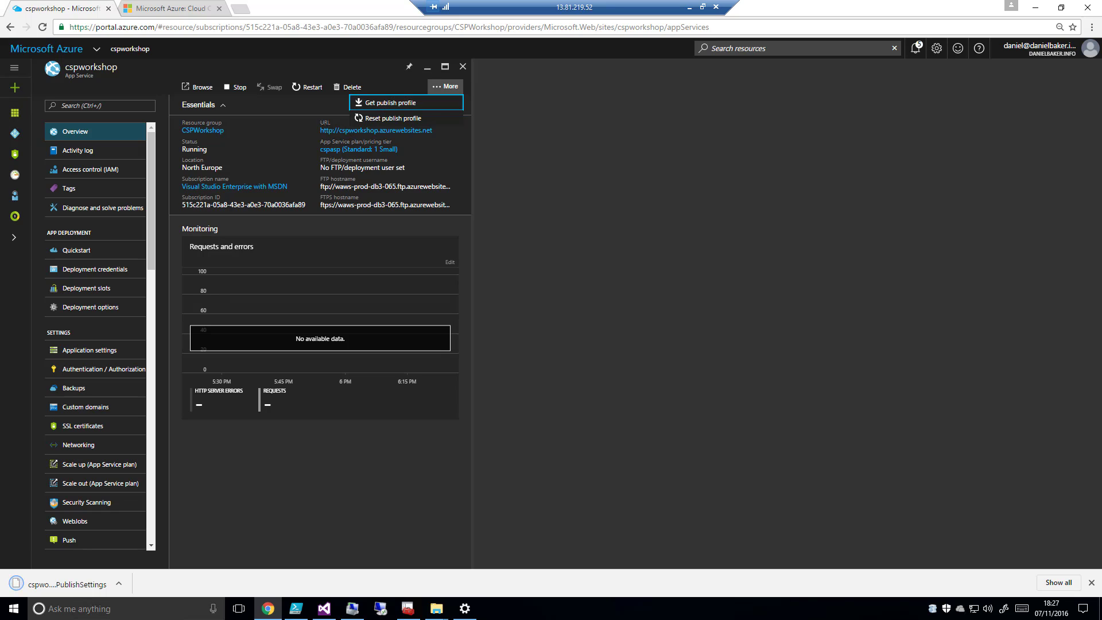
Show the downloaded cspworkshop.PublishSettings file in its folder, and open the web app's default site in the browser
{"action": "left_click", "coordinate": [119, 585]}
{"action": "left_click", "coordinate": [149, 544]}
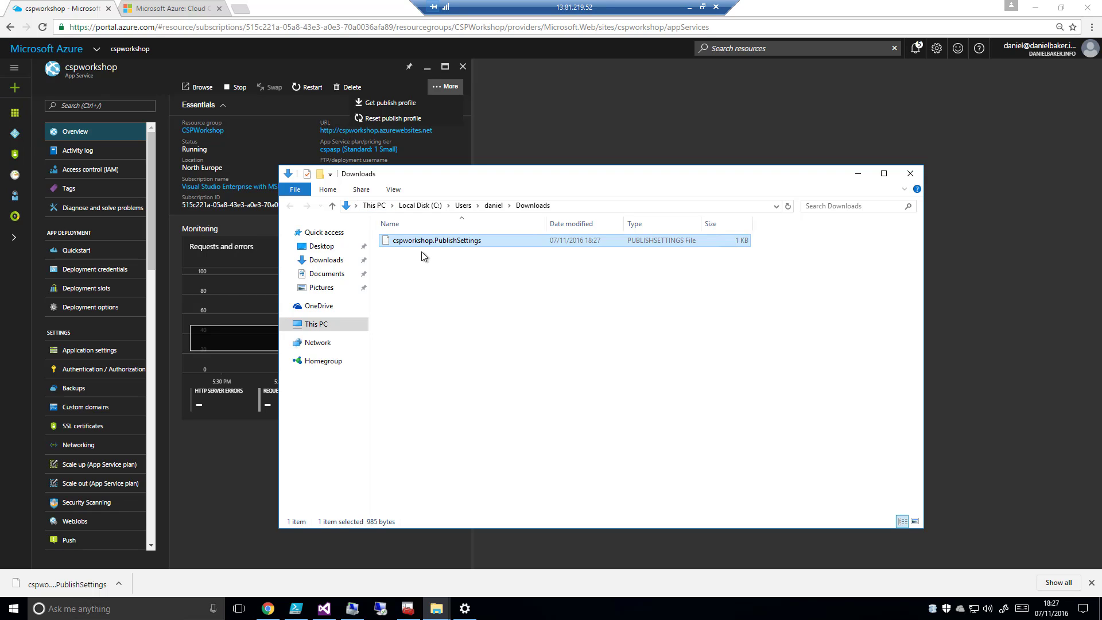
{"action": "left_click", "coordinate": [857, 173]}
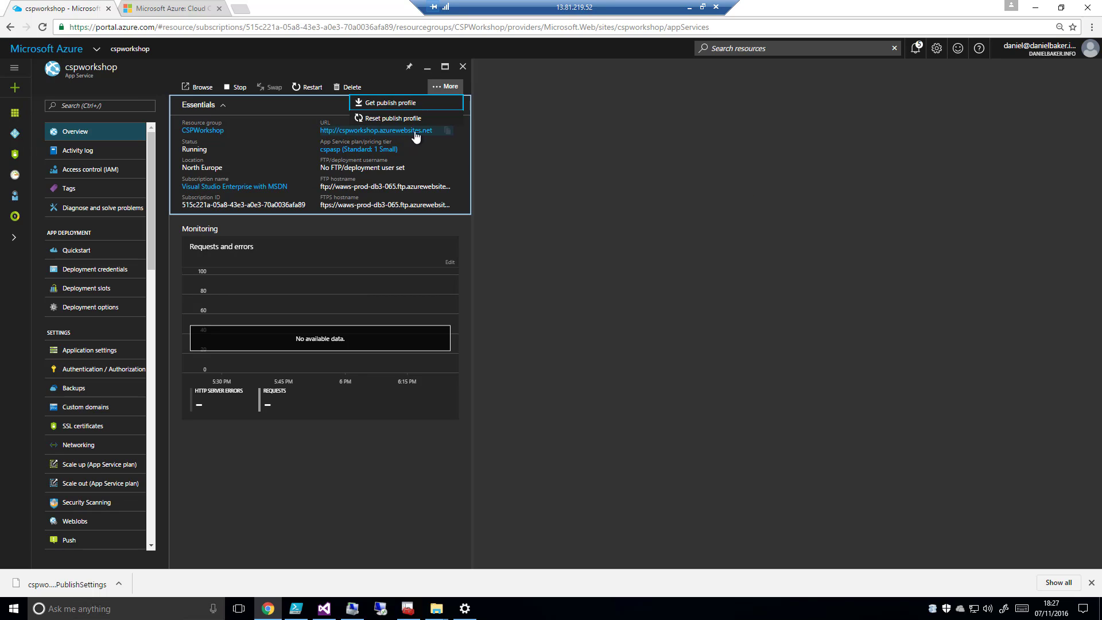
{"action": "left_click", "coordinate": [362, 136]}
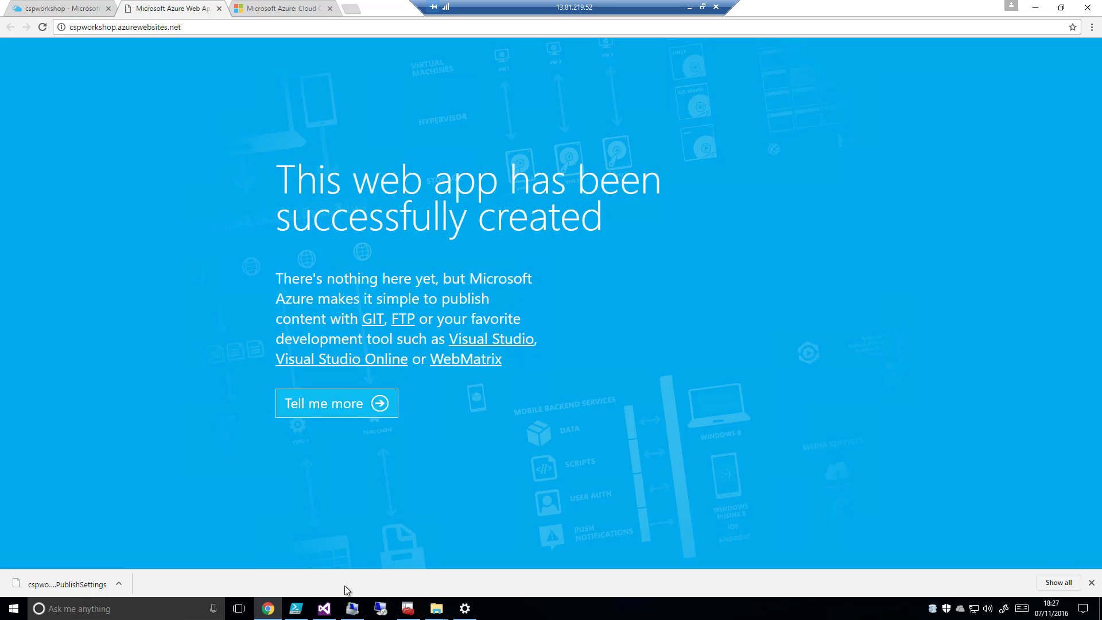
Switch to Visual Studio and show the dialog for opening an existing web site from a file system folder
{"action": "left_click", "coordinate": [324, 608]}
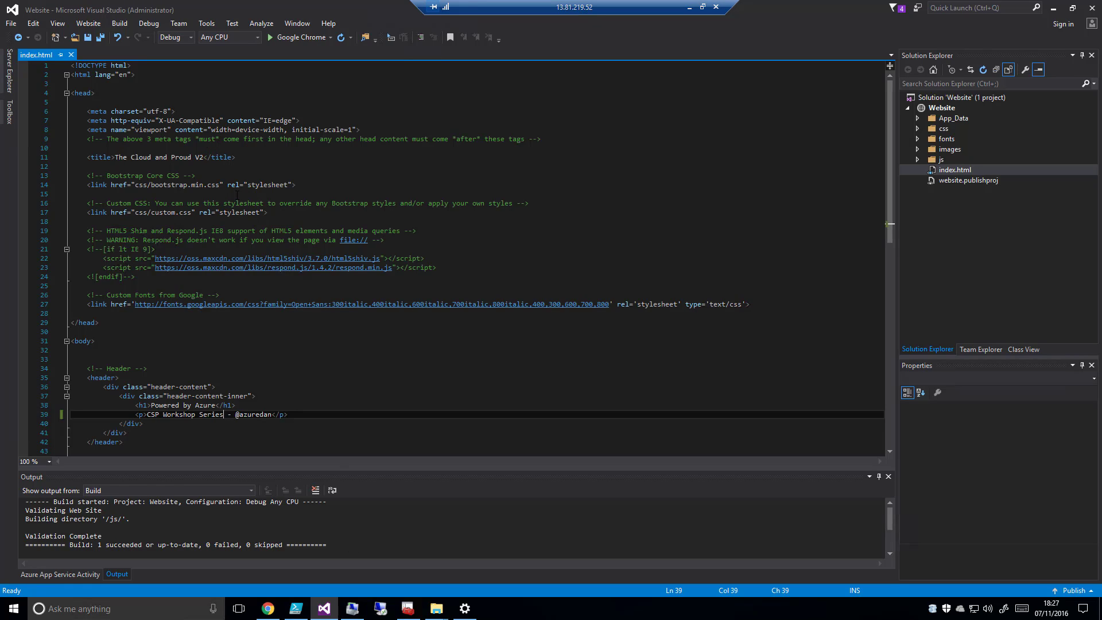
{"action": "left_click", "coordinate": [13, 23]}
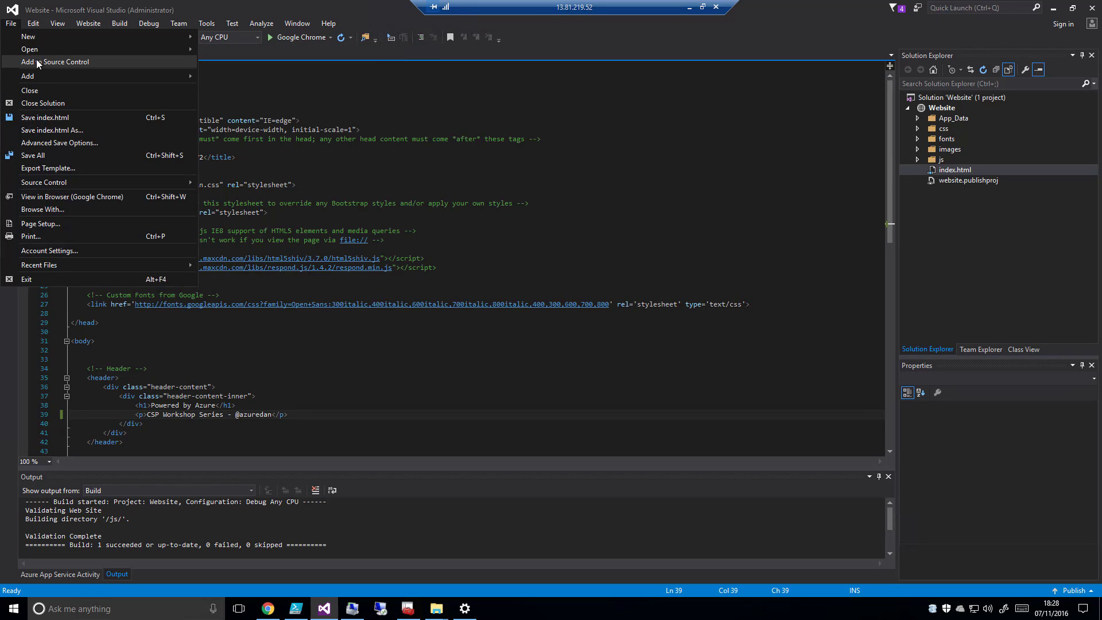
{"action": "mouse_move", "coordinate": [39, 48]}
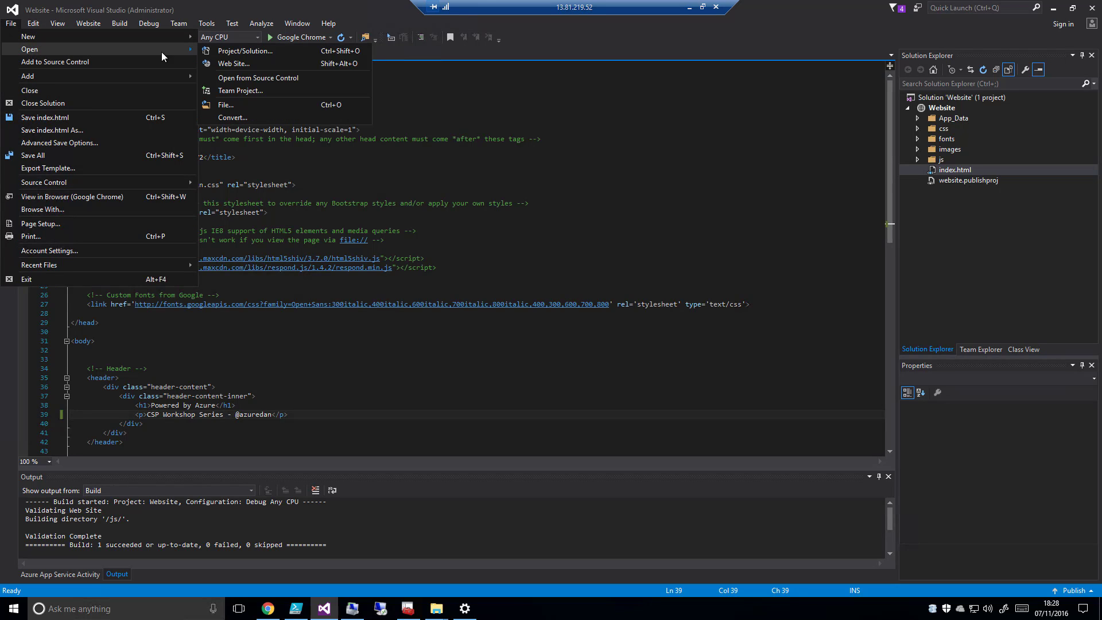
{"action": "left_click", "coordinate": [250, 63]}
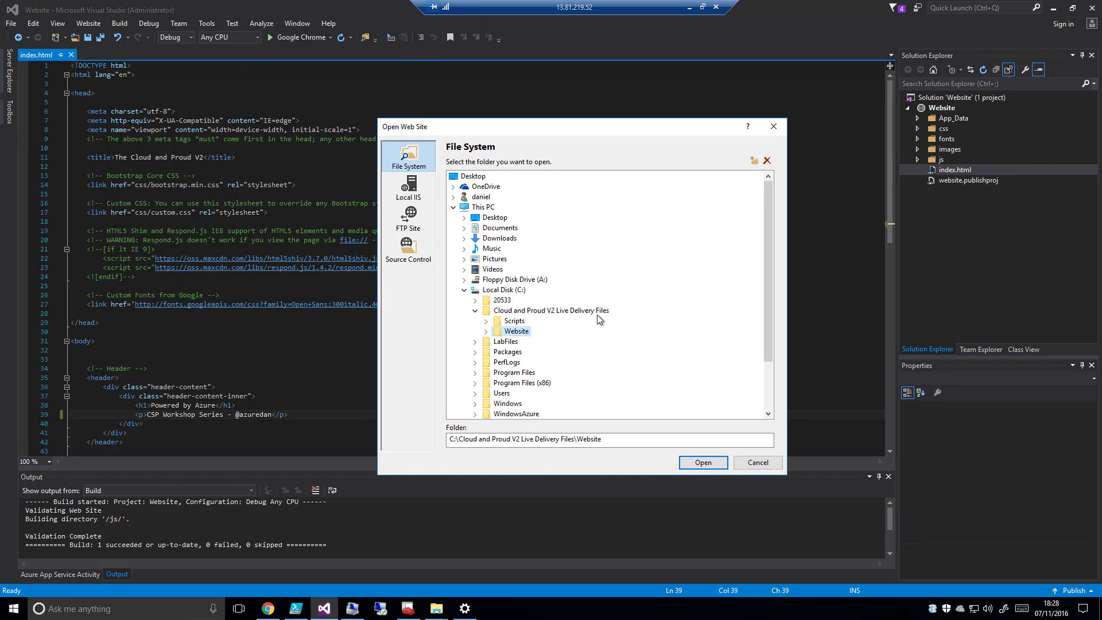
{"action": "left_click", "coordinate": [775, 127]}
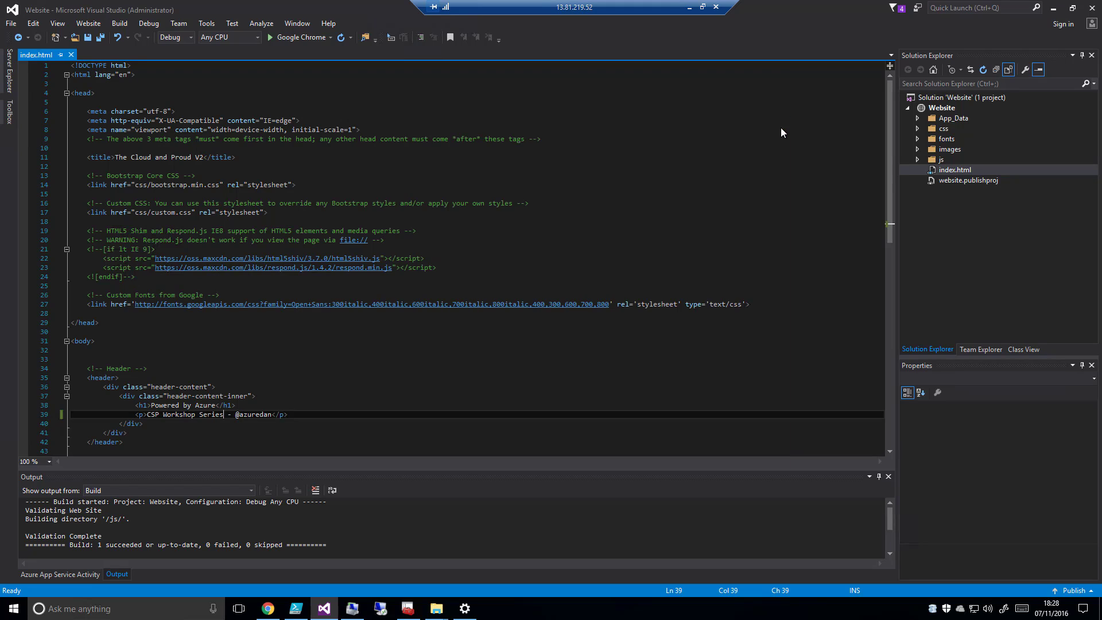
Open index.html and run the Website project in Google Chrome without debugging
{"action": "double_click", "coordinate": [960, 170]}
{"action": "left_click", "coordinate": [295, 35]}
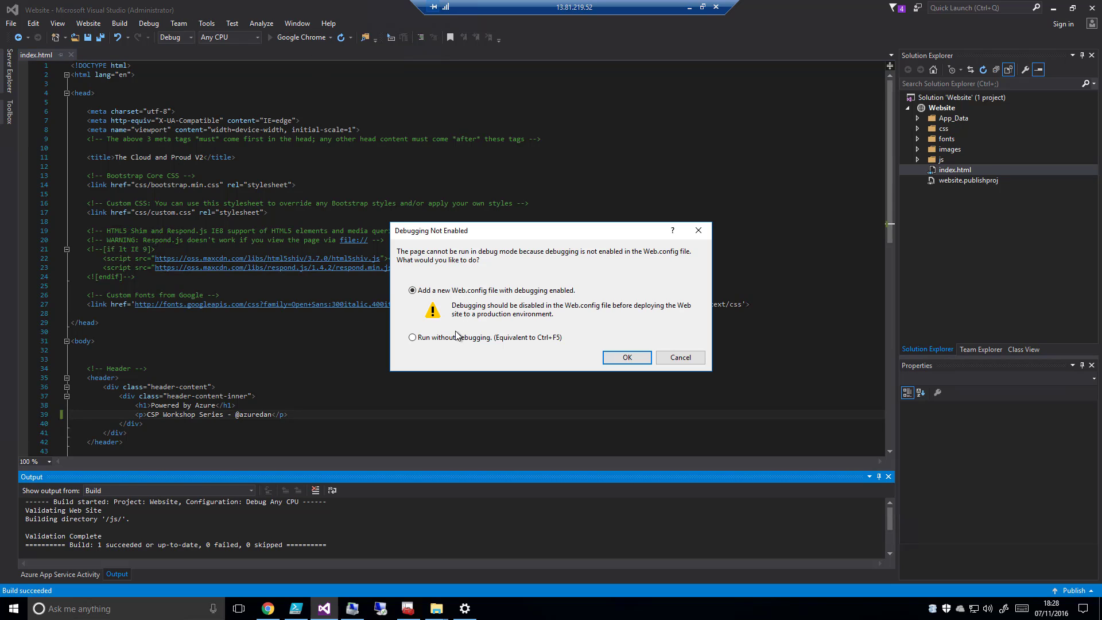
{"action": "left_click", "coordinate": [460, 337]}
{"action": "left_click", "coordinate": [624, 356]}
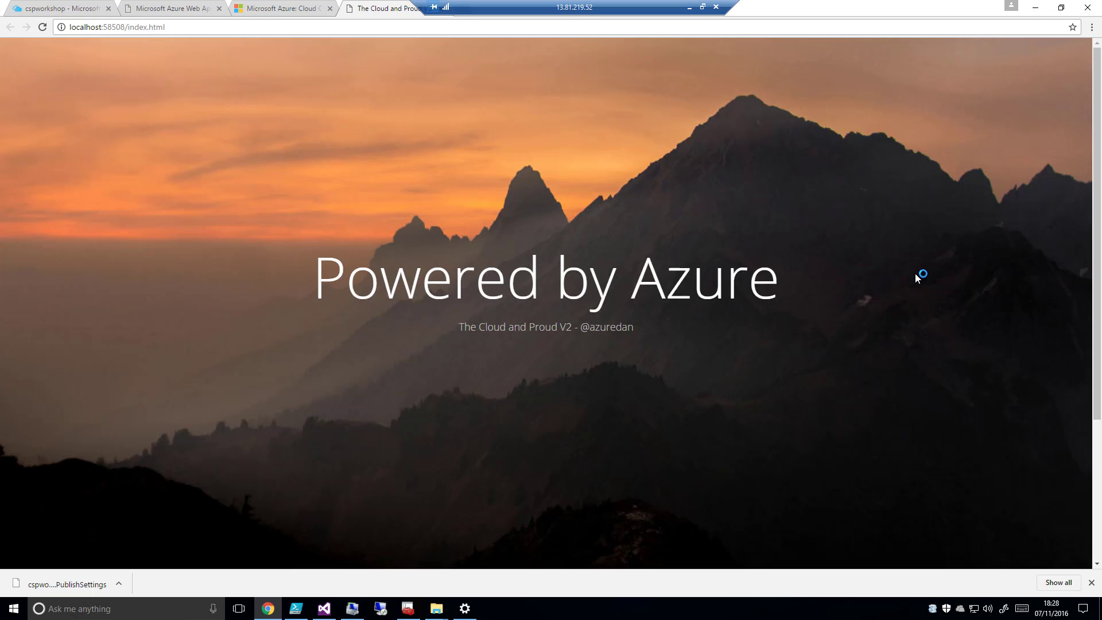
Look over the locally hosted index.html page in its own browser window and close that window
{"action": "scroll", "coordinate": [461, 344], "scroll_direction": "down", "scroll_amount": 3}
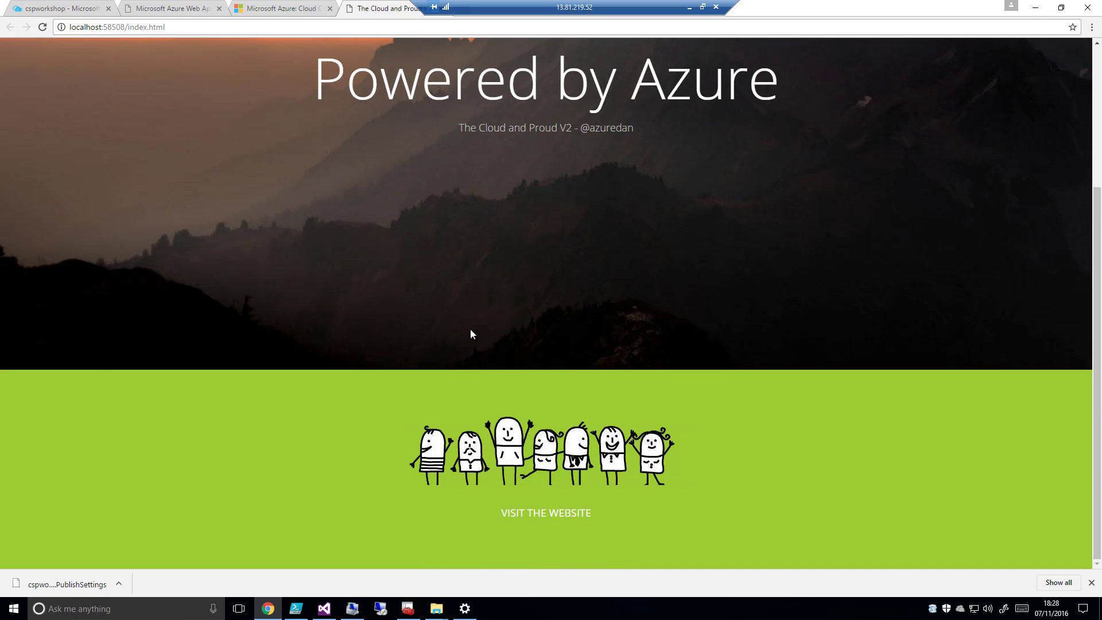
{"action": "scroll", "coordinate": [400, 81], "scroll_direction": "up", "scroll_amount": 3}
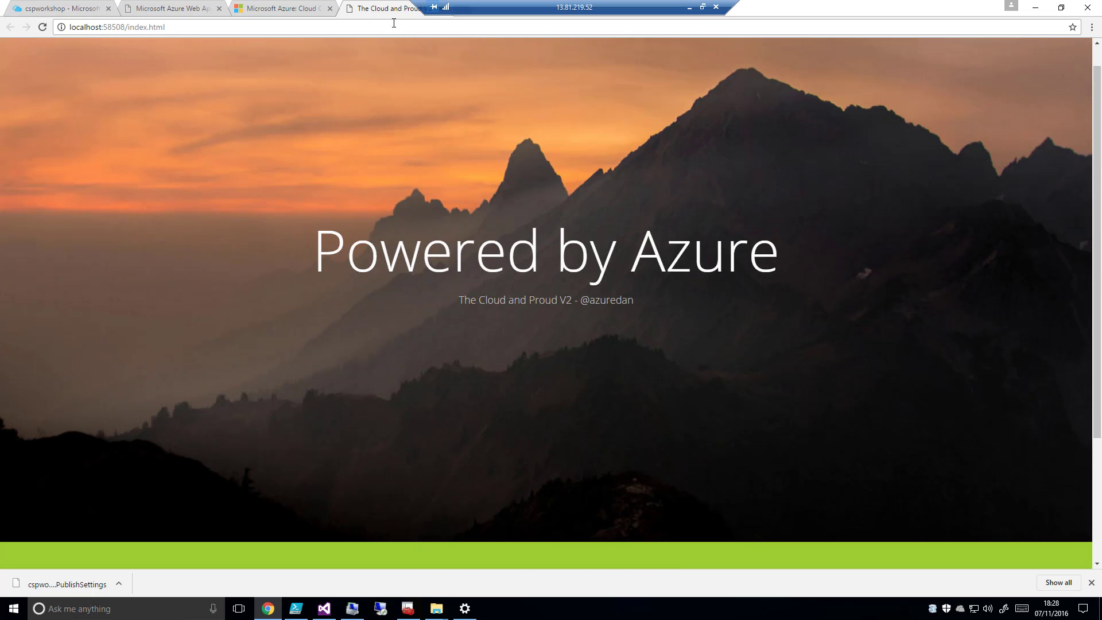
{"action": "left_click_drag", "start_coordinate": [394, 10], "coordinate": [451, 101]}
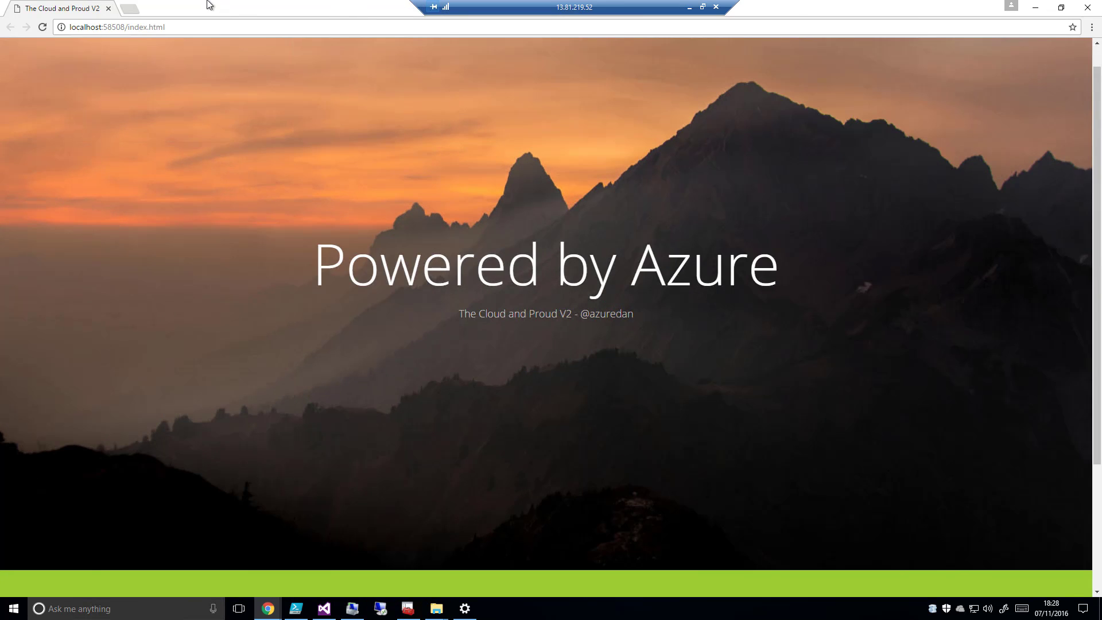
{"action": "left_click", "coordinate": [108, 8]}
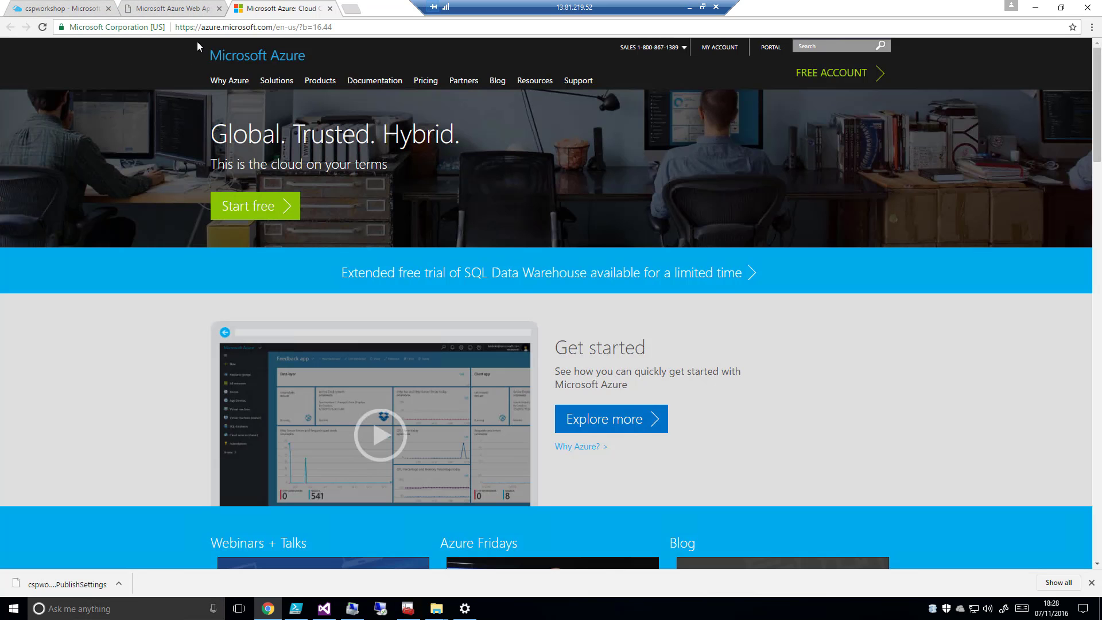
Return to Visual Studio and start publishing the Website project as a web app
{"action": "left_click", "coordinate": [325, 609]}
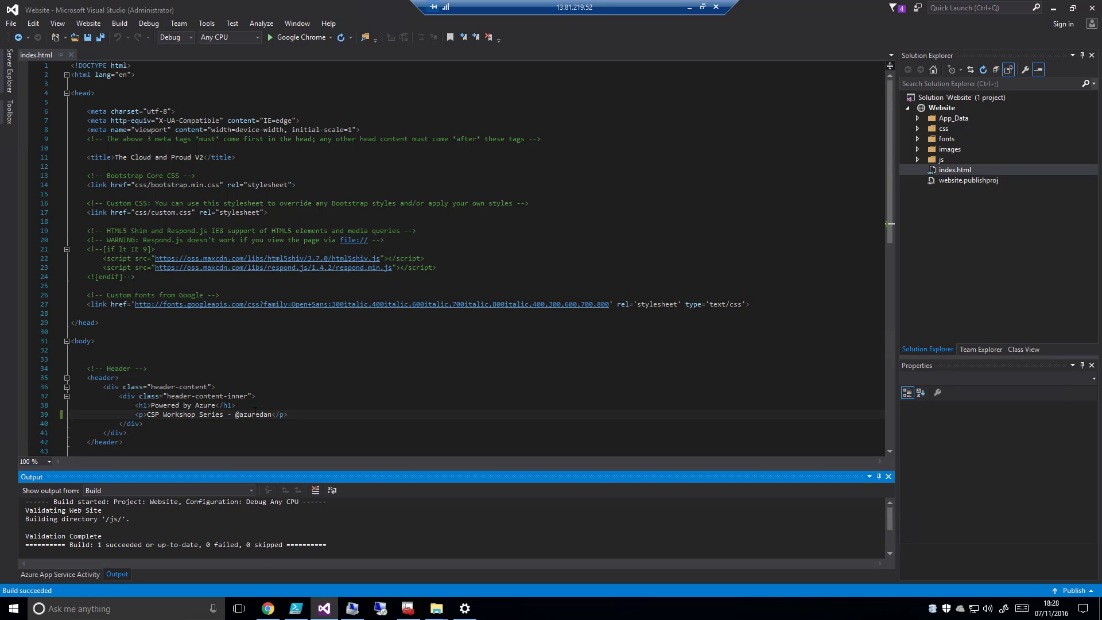
{"action": "left_click", "coordinate": [89, 38]}
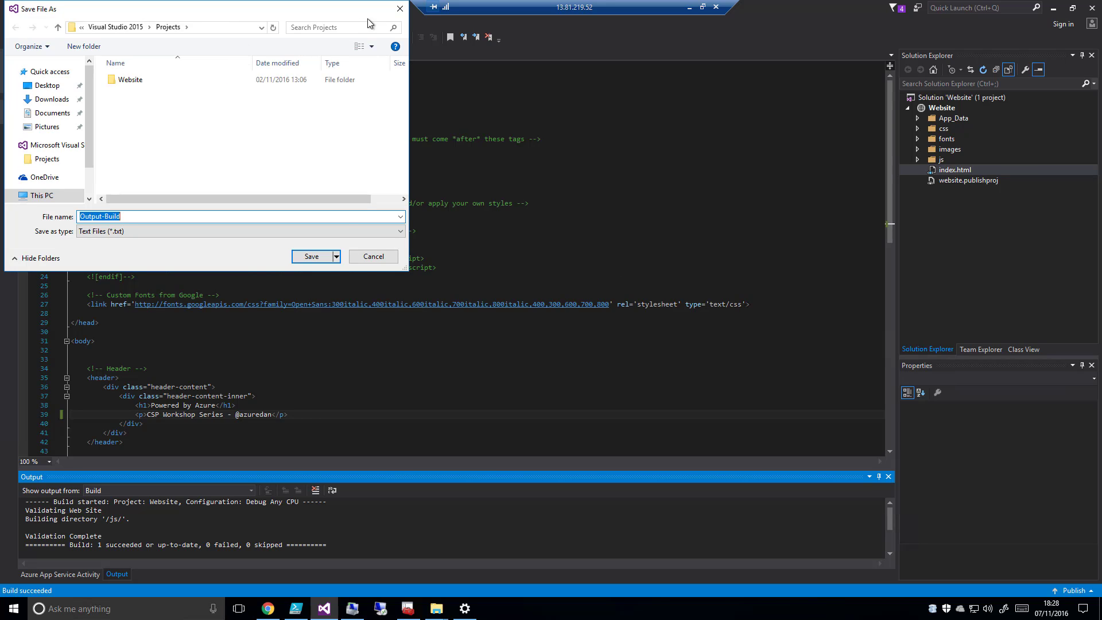
{"action": "left_click", "coordinate": [373, 258]}
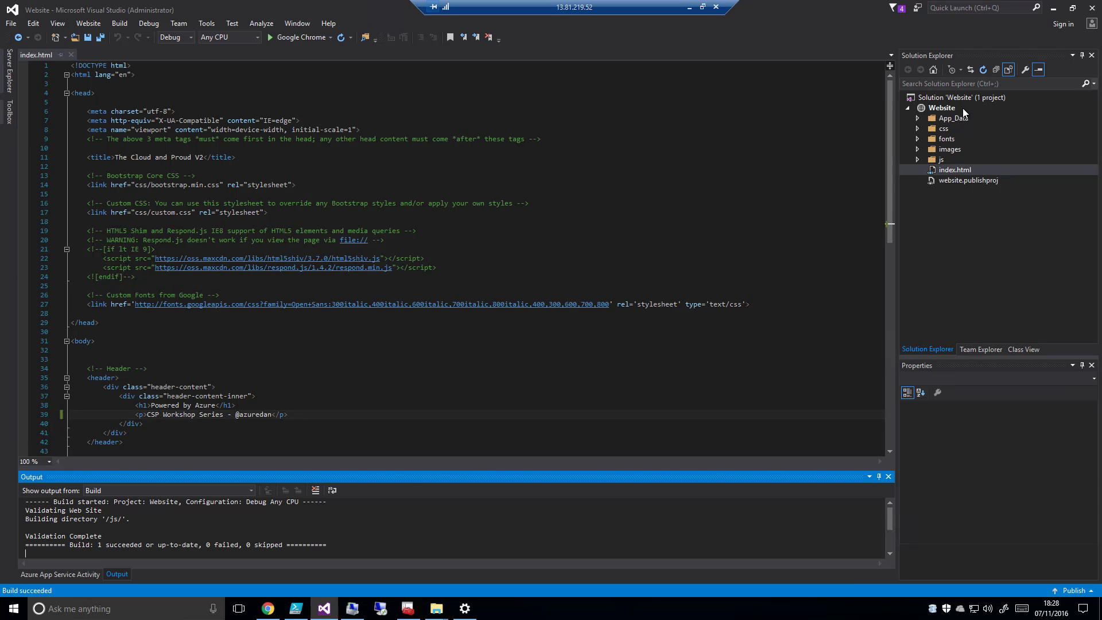
{"action": "left_click", "coordinate": [946, 112]}
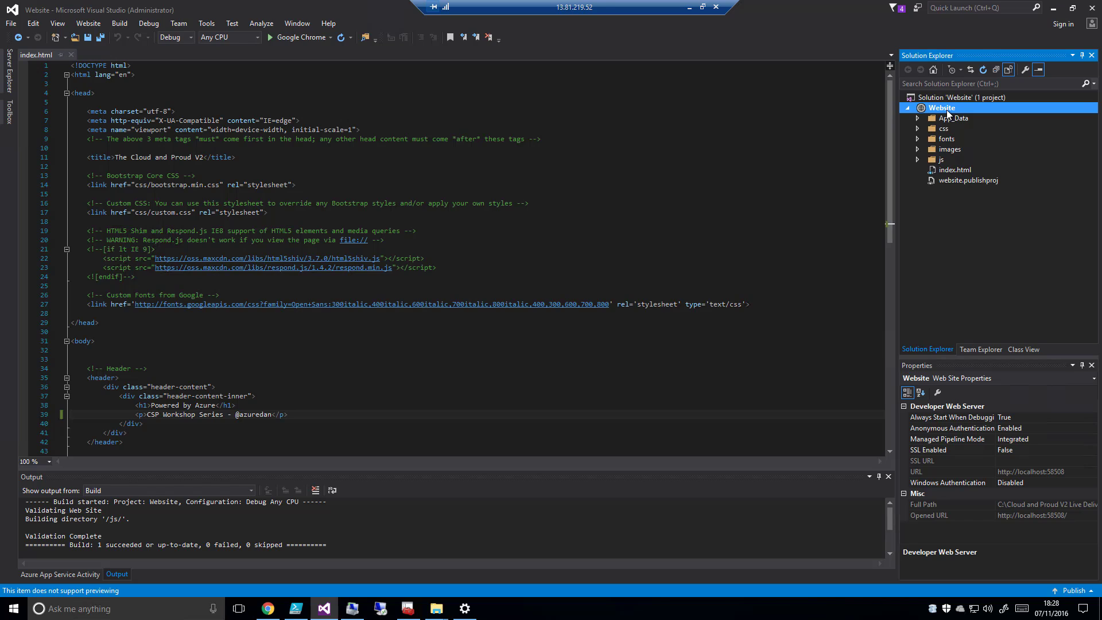
{"action": "right_click", "coordinate": [945, 109]}
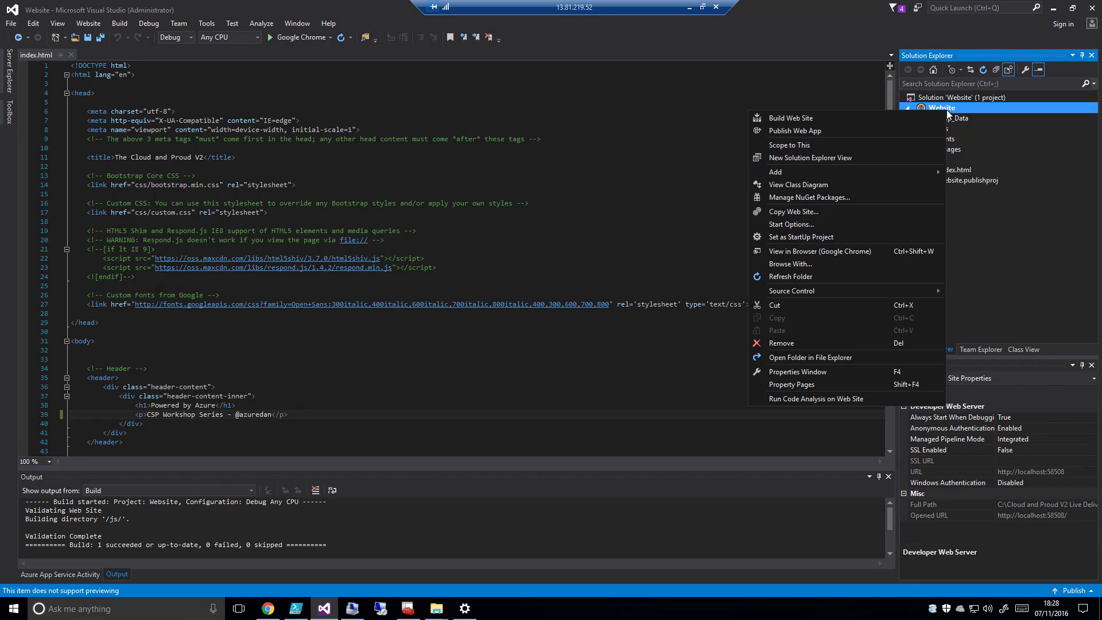
{"action": "left_click", "coordinate": [856, 130]}
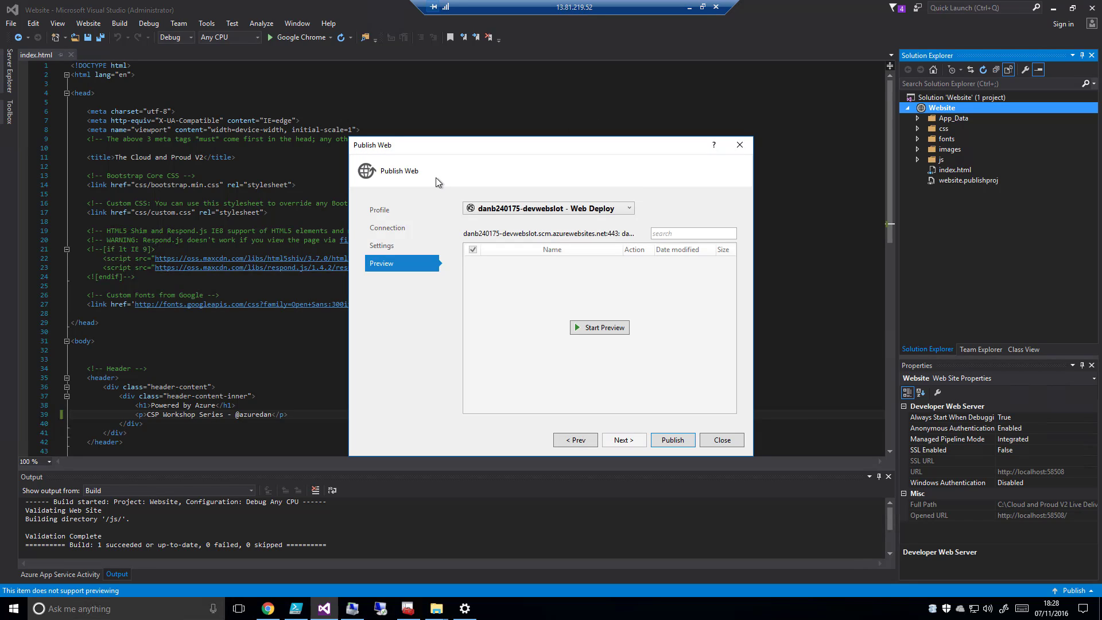
Import cspworkshop.PublishSettings from the Downloads folder as the publish profile
{"action": "left_click", "coordinate": [388, 228]}
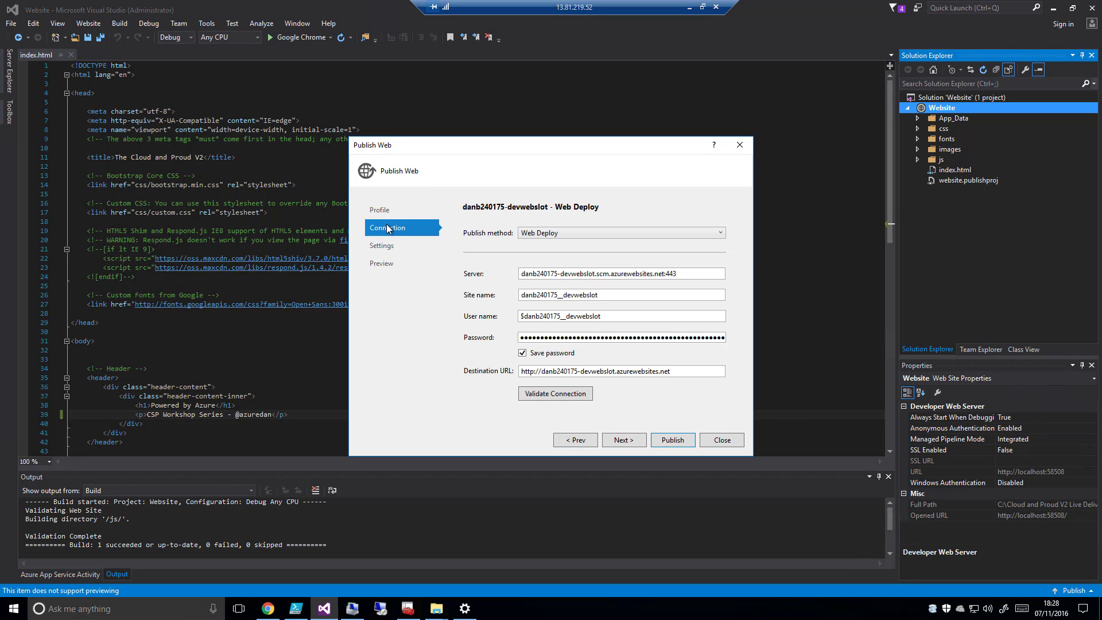
{"action": "left_click", "coordinate": [386, 209]}
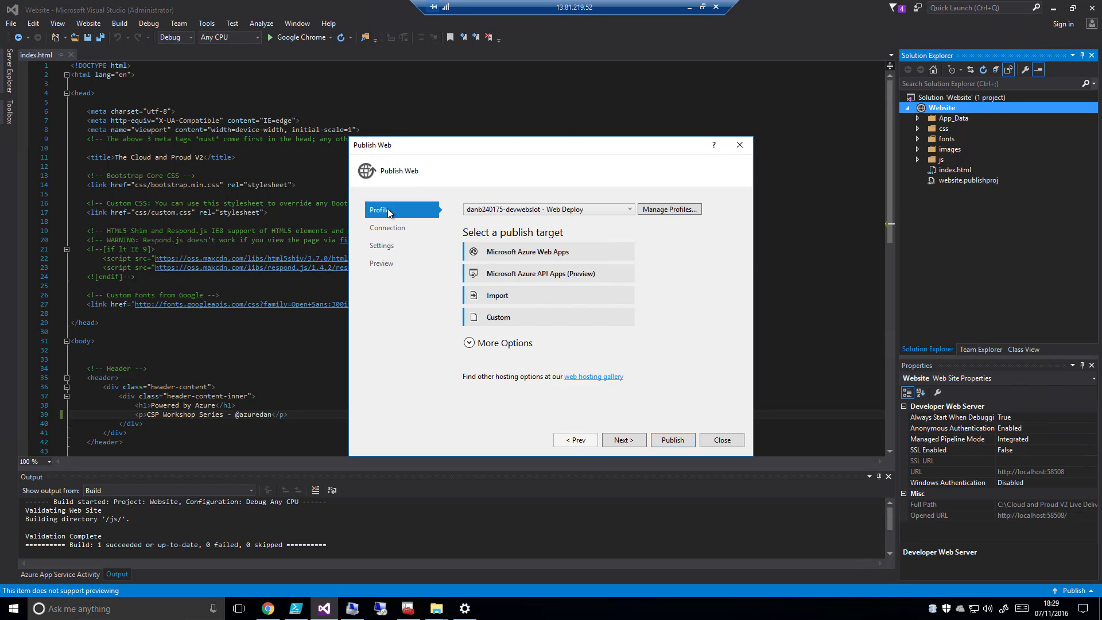
{"action": "left_click", "coordinate": [493, 302]}
{"action": "left_click", "coordinate": [655, 300]}
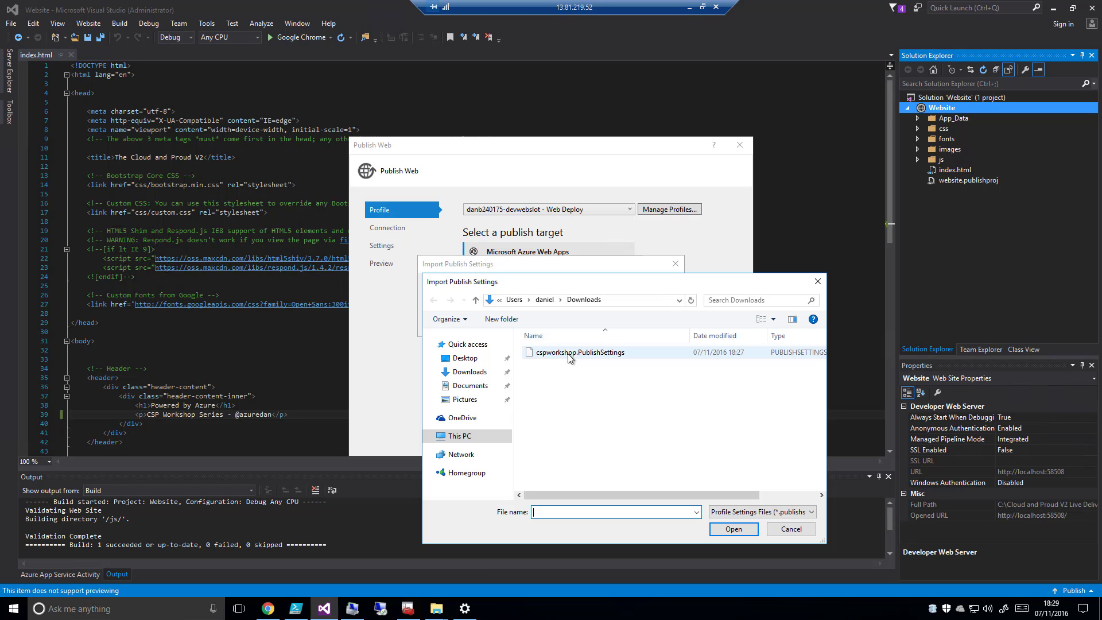
{"action": "left_click", "coordinate": [590, 353]}
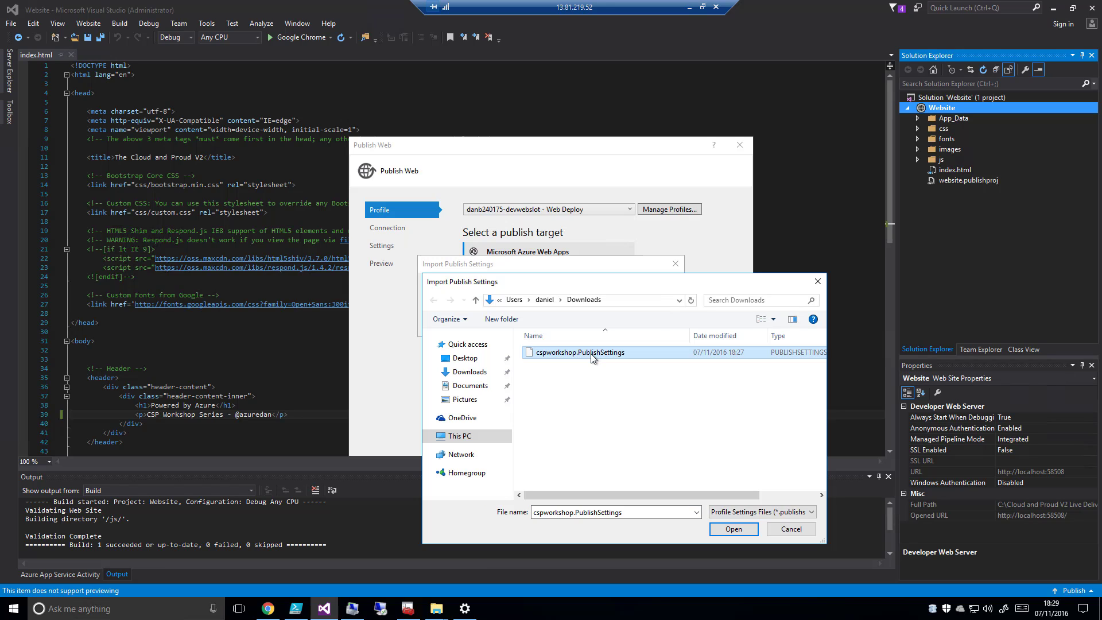
{"action": "left_click", "coordinate": [735, 529]}
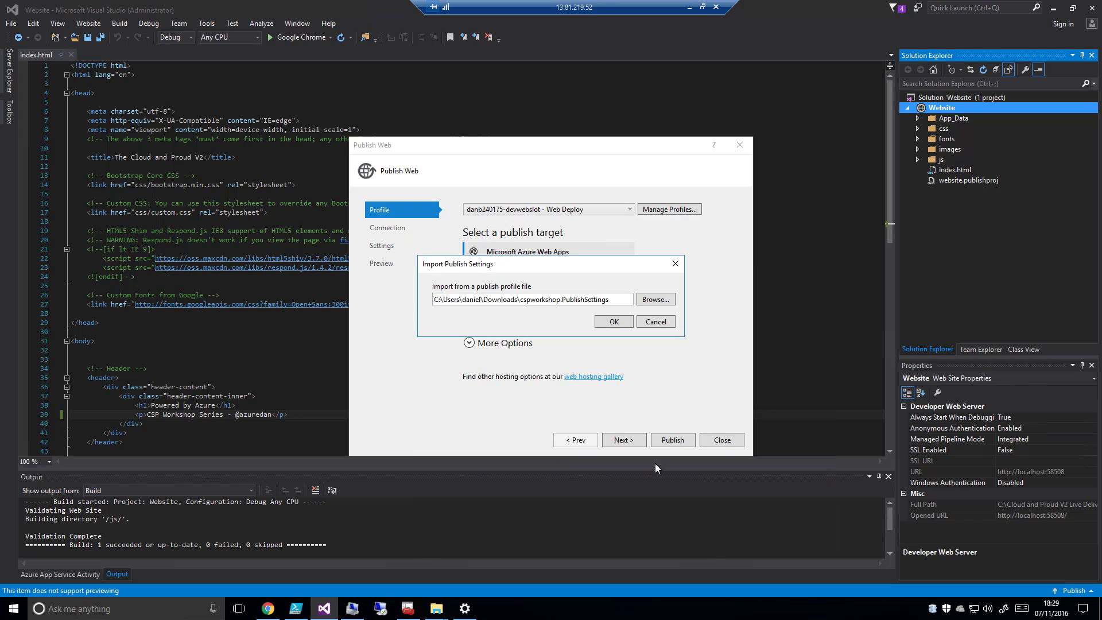
{"action": "left_click", "coordinate": [617, 319]}
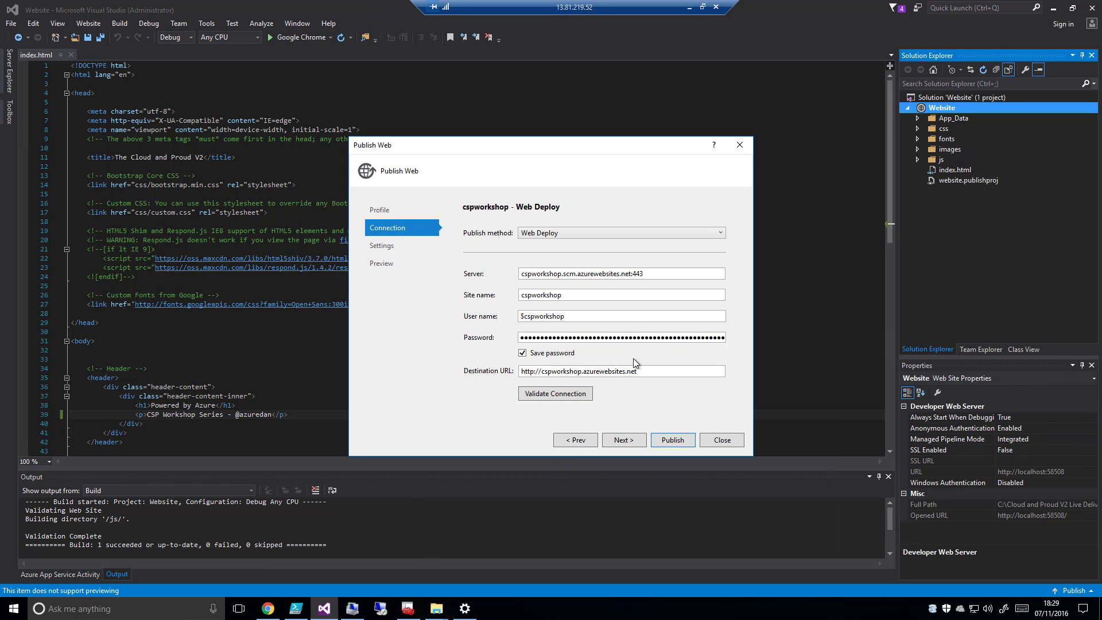
Publish the website with the cspworkshop Web Deploy profile in the Debug configuration, and check the live page before closing it
{"action": "left_click", "coordinate": [629, 444]}
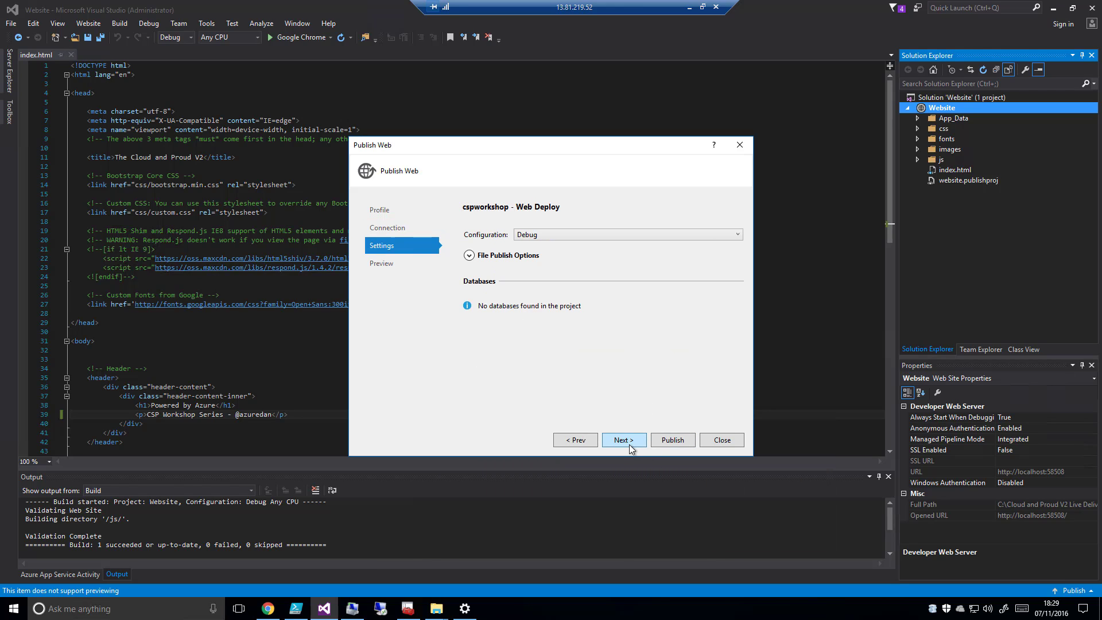
{"action": "left_click", "coordinate": [672, 440]}
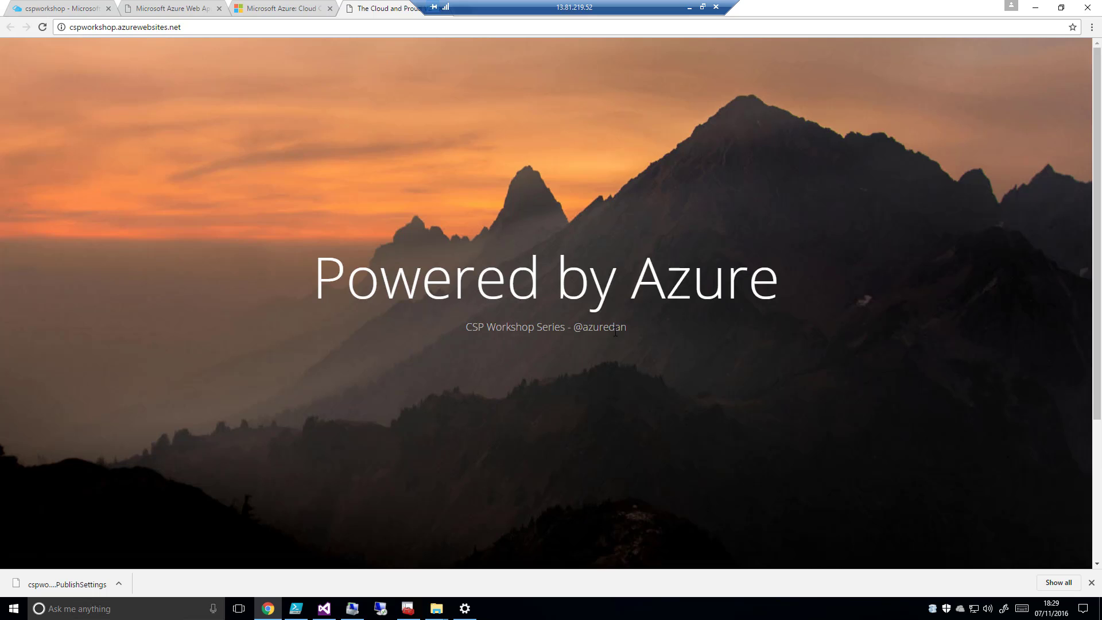
{"action": "scroll", "coordinate": [783, 328], "scroll_direction": "down", "scroll_amount": 3}
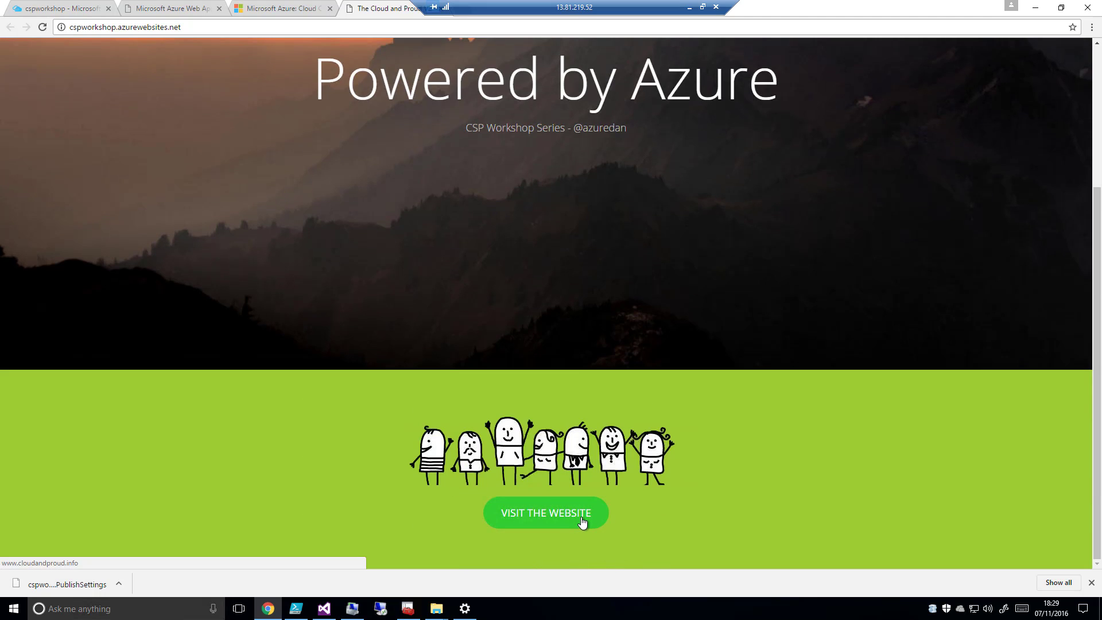
{"action": "scroll", "coordinate": [701, 362], "scroll_direction": "up", "scroll_amount": 3}
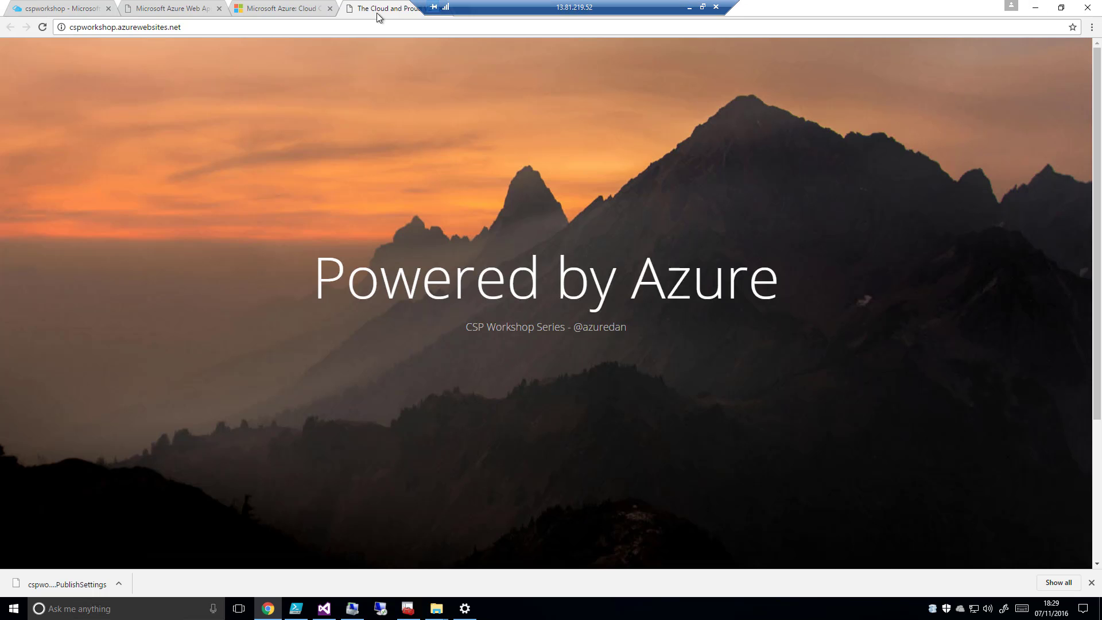
{"action": "left_click_drag", "start_coordinate": [377, 13], "coordinate": [465, 180]}
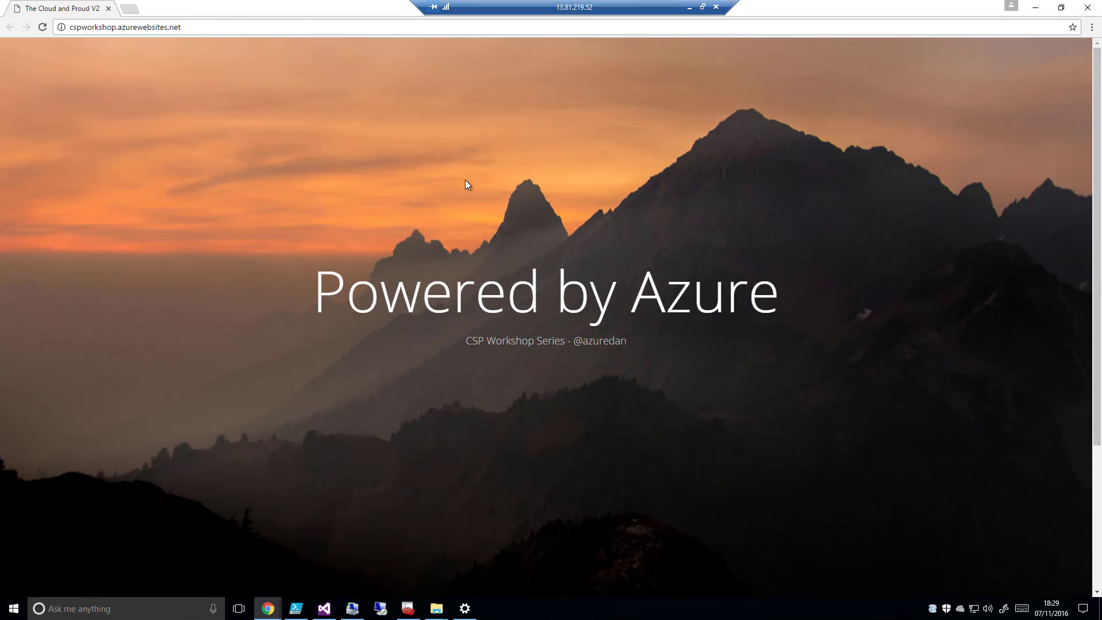
{"action": "left_click", "coordinate": [108, 8]}
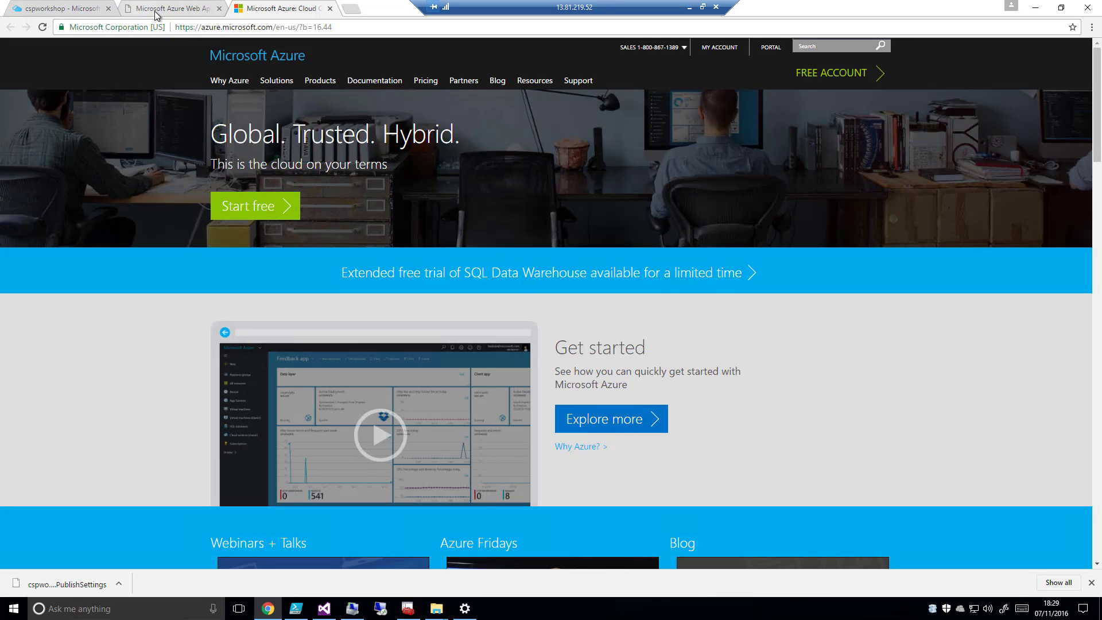
In the Azure portal, add a deployment slot named devslot to the cspworkshop web app without cloning configuration
{"action": "left_click", "coordinate": [65, 12]}
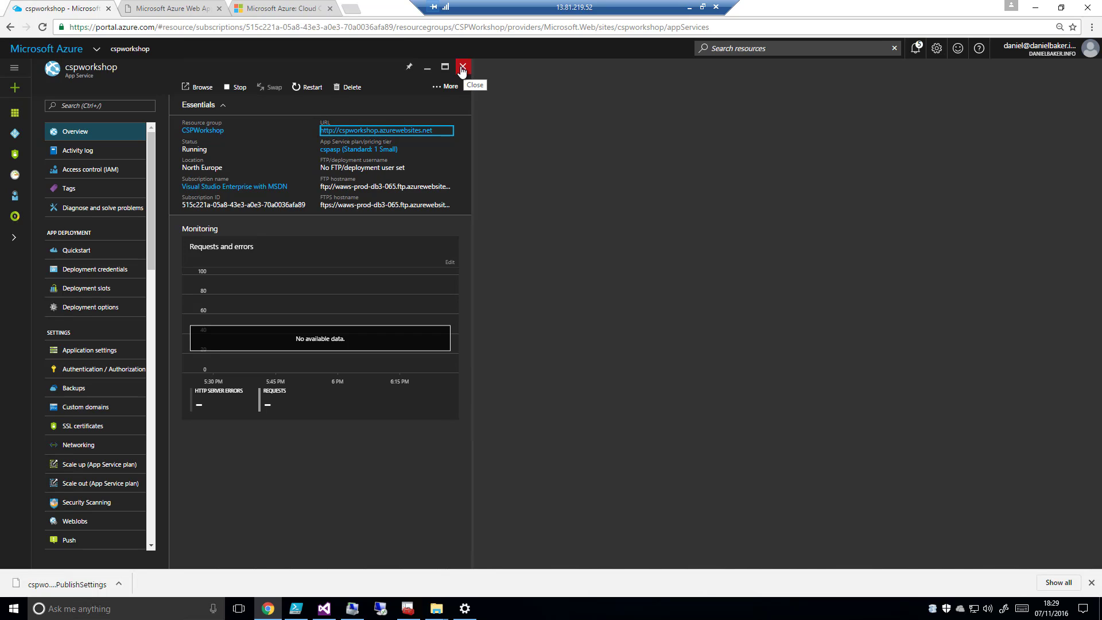
{"action": "left_click", "coordinate": [79, 288]}
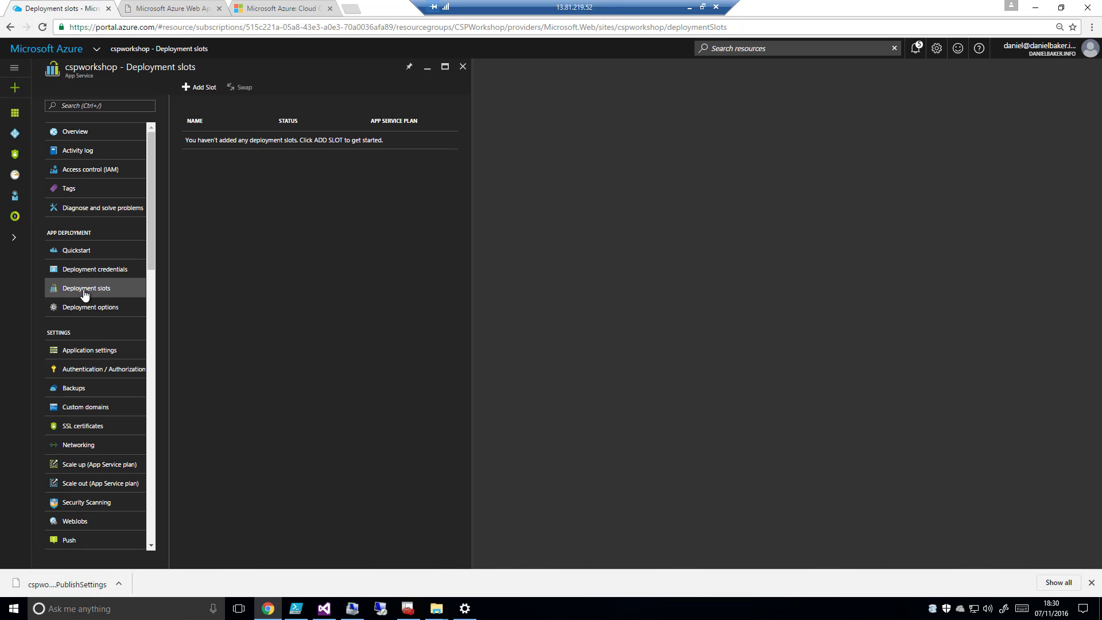
{"action": "left_click", "coordinate": [197, 89]}
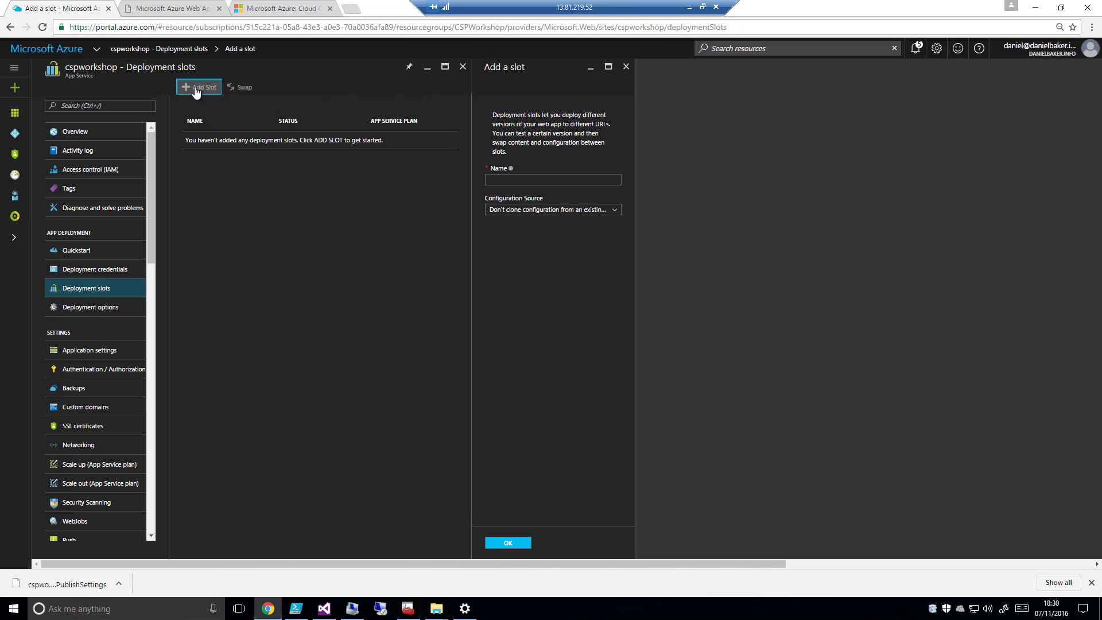
{"action": "left_click", "coordinate": [508, 183]}
{"action": "type", "text": "devslot"}
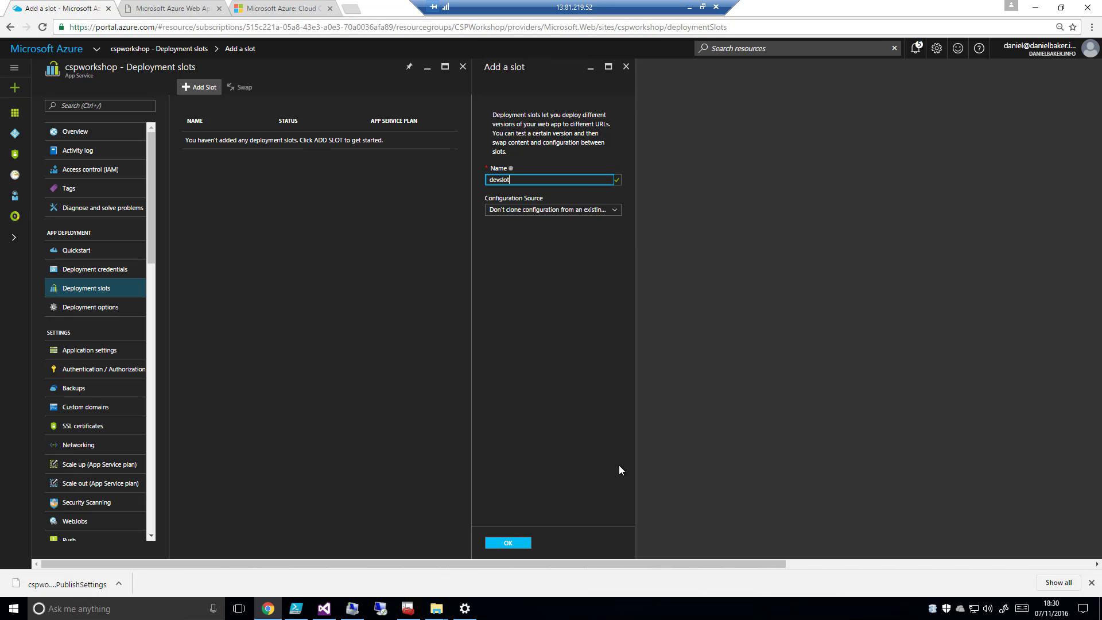
{"action": "left_click", "coordinate": [512, 542]}
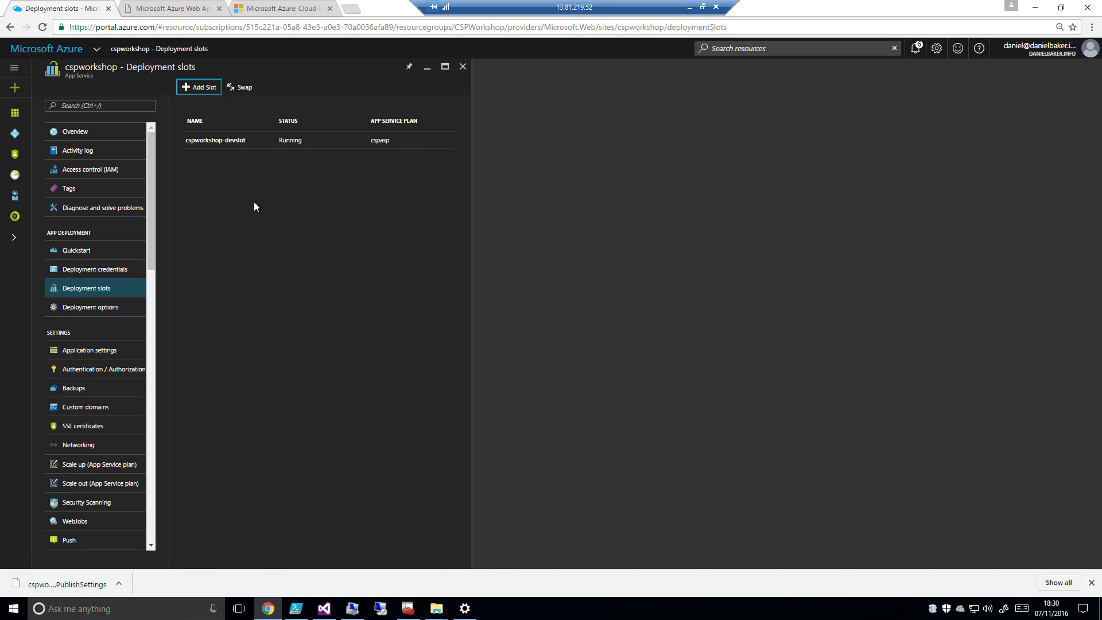
Download the publish profile of the cspworkshop-devslot deployment slot and dismiss the browser's download bar
{"action": "left_click", "coordinate": [205, 141]}
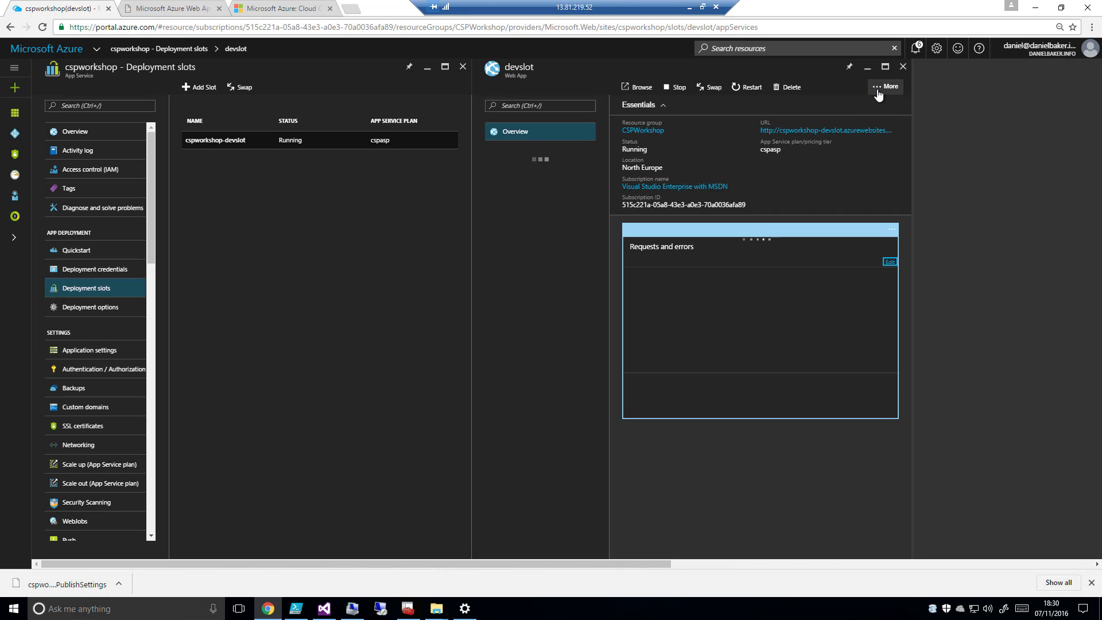
{"action": "left_click", "coordinate": [884, 87]}
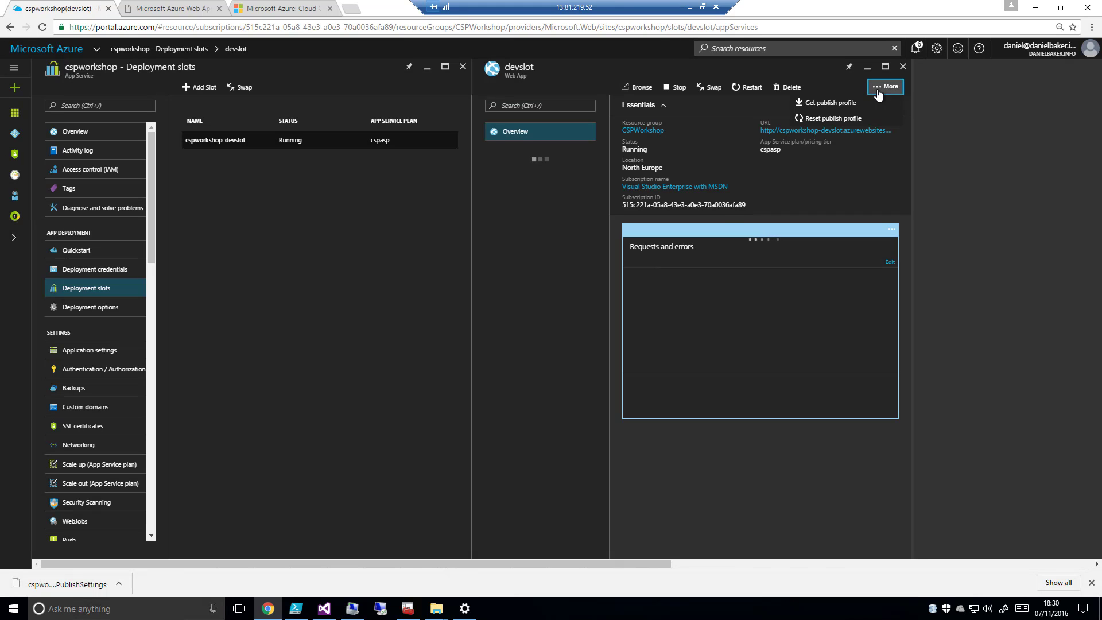
{"action": "left_click", "coordinate": [838, 106]}
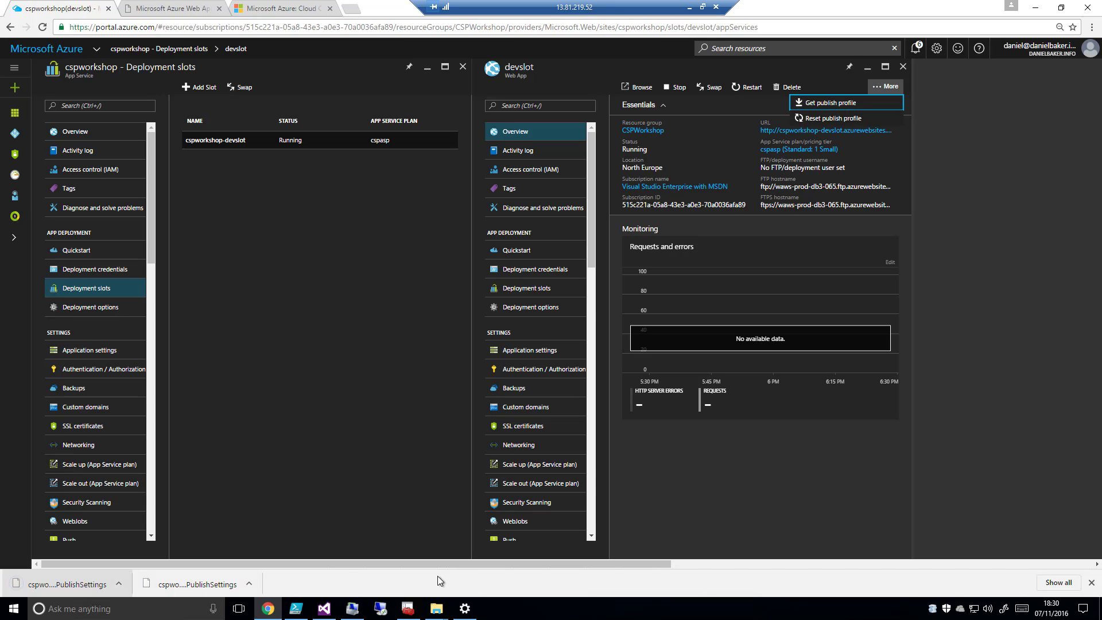
{"action": "left_click", "coordinate": [1091, 582]}
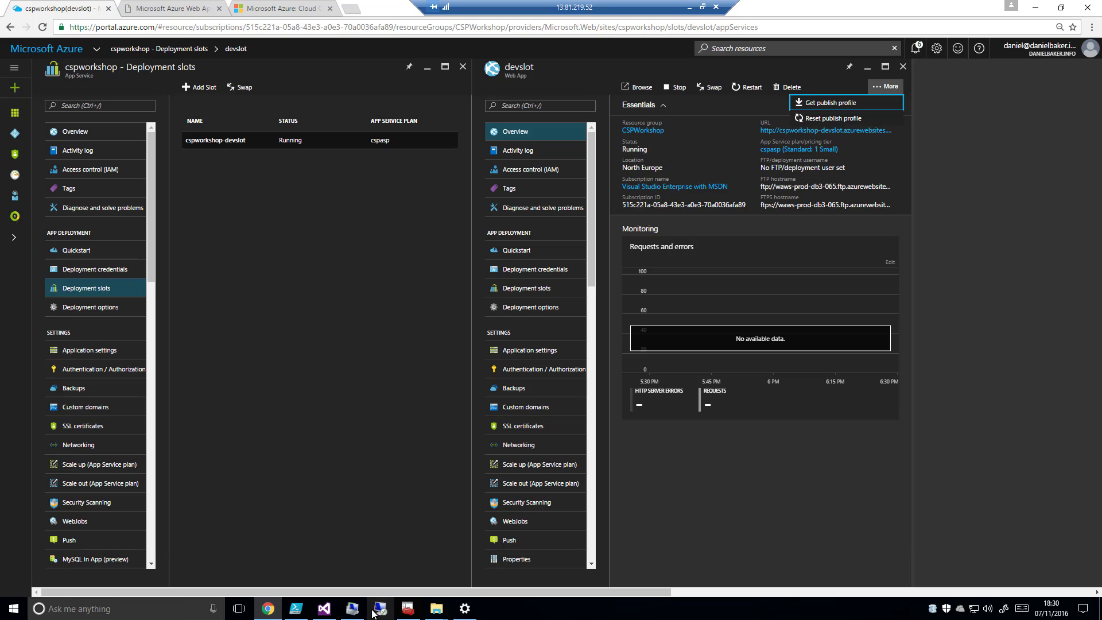
Switch to Visual Studio and insert DEV directly before "CSP Workshop Series" in the header paragraph of index.html
{"action": "left_click", "coordinate": [325, 607]}
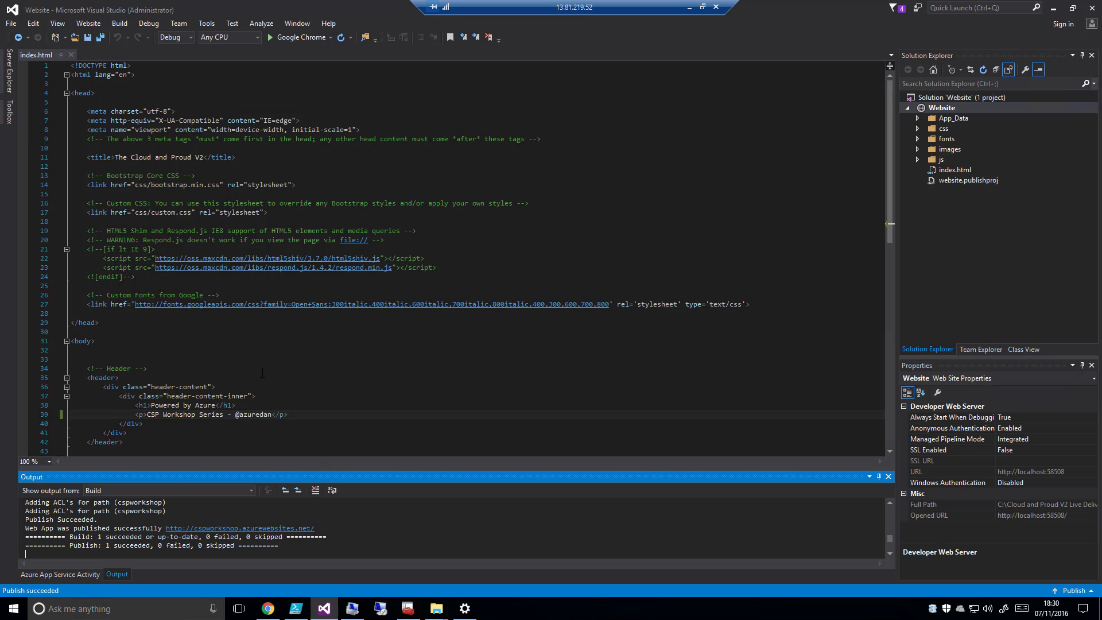
{"action": "left_click", "coordinate": [148, 414]}
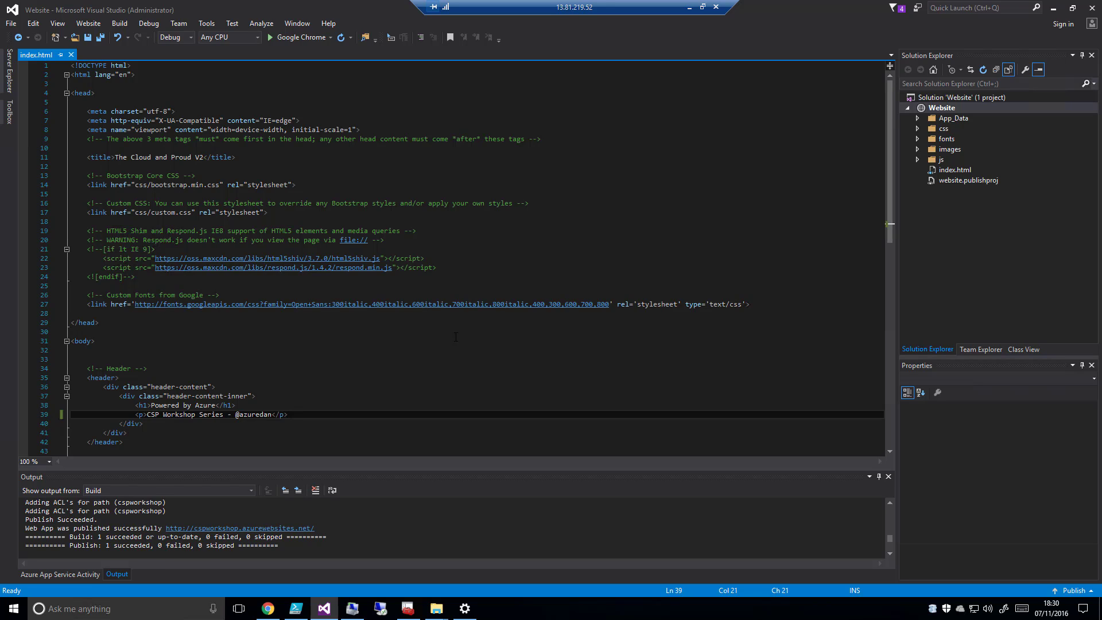
{"action": "type", "text": "DEV"}
Publish the Website project to the dev slot by importing cspworkshop(devslot).PublishSettings from the Downloads folder as the publish profile
{"action": "right_click", "coordinate": [946, 109]}
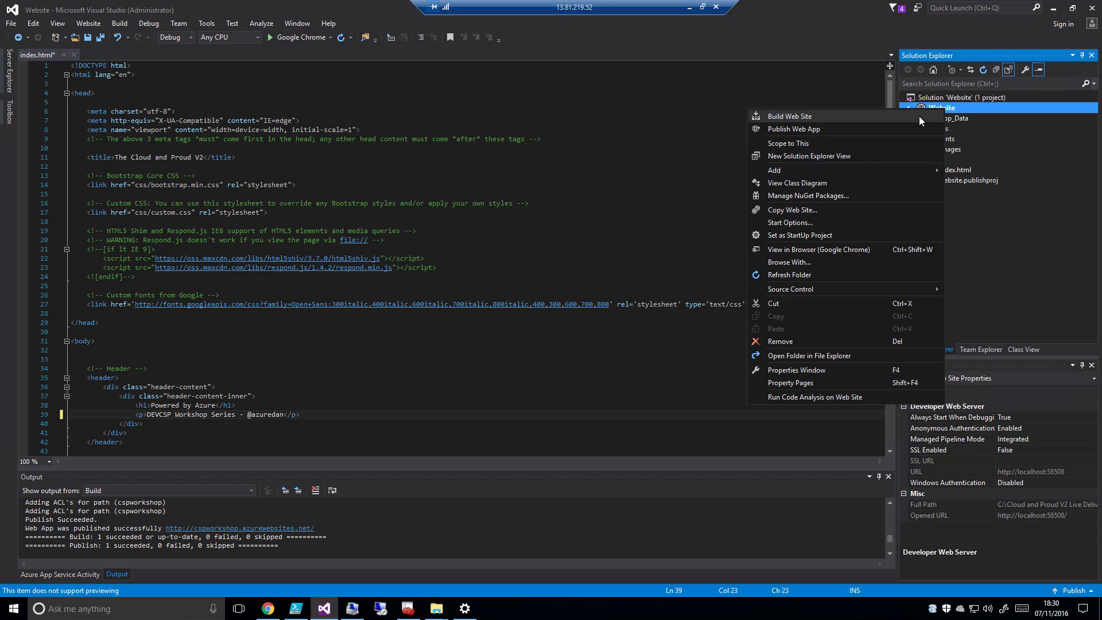
{"action": "left_click", "coordinate": [876, 130]}
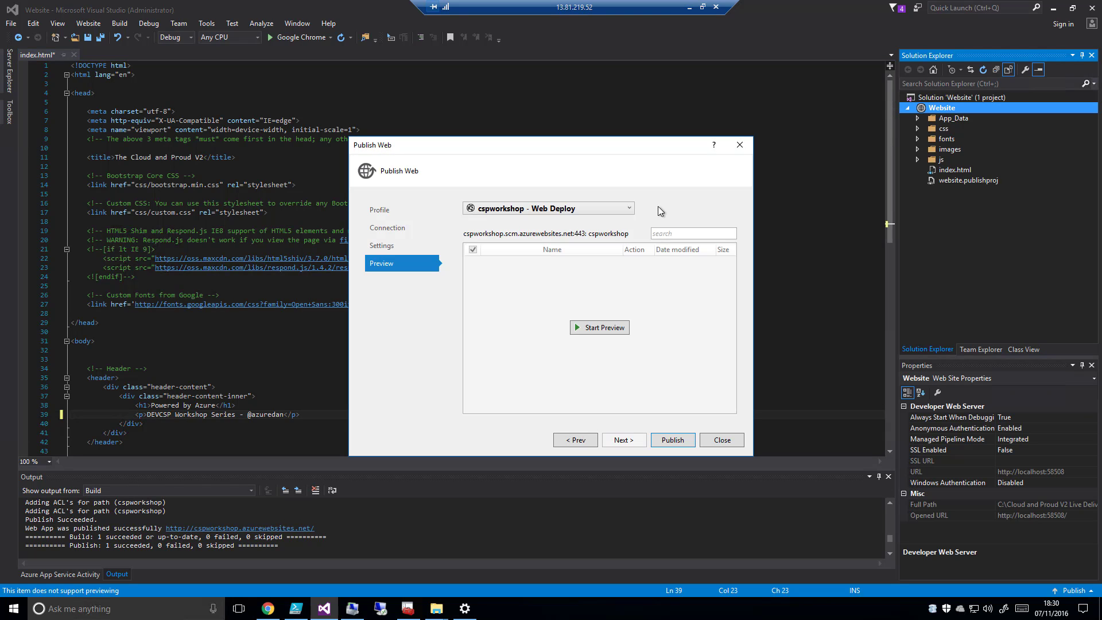
{"action": "left_click", "coordinate": [380, 228]}
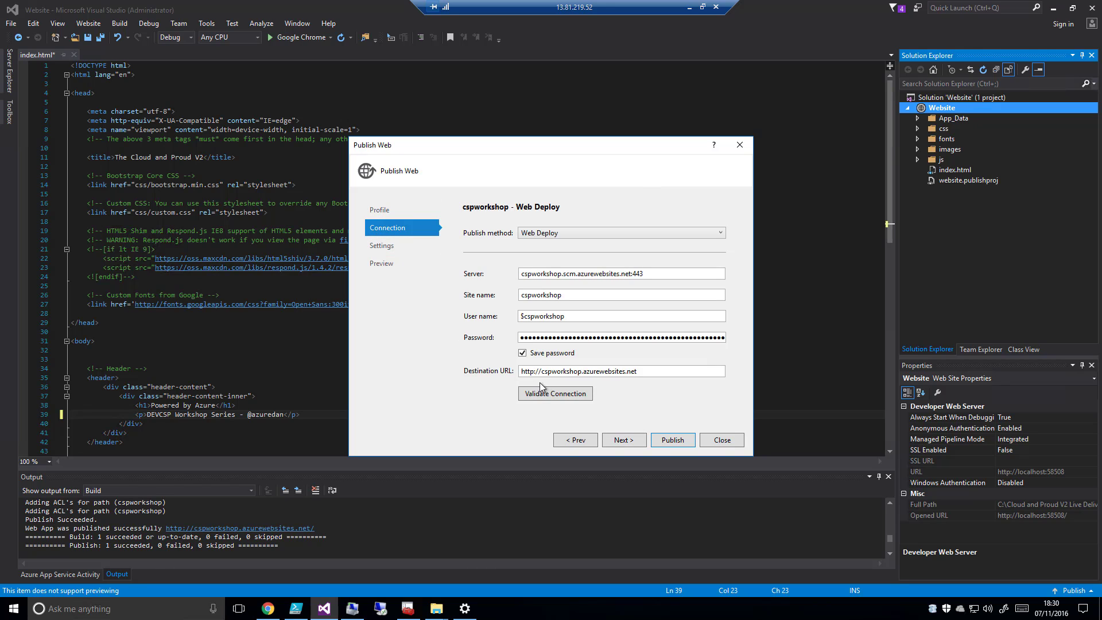
{"action": "left_click", "coordinate": [383, 211]}
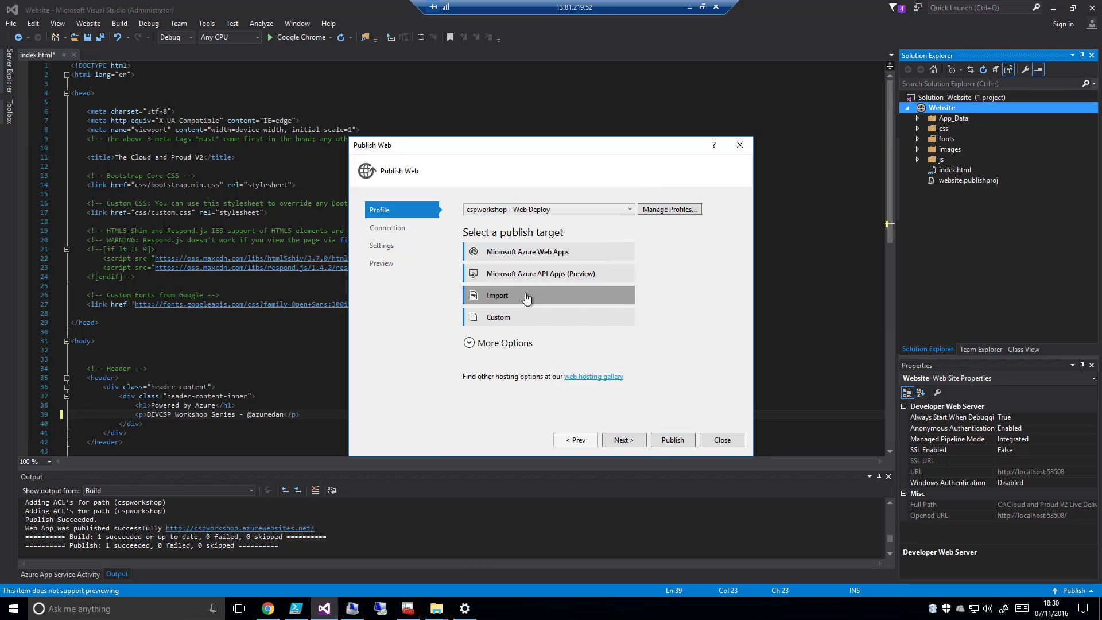
{"action": "left_click", "coordinate": [526, 298]}
{"action": "left_click", "coordinate": [665, 303]}
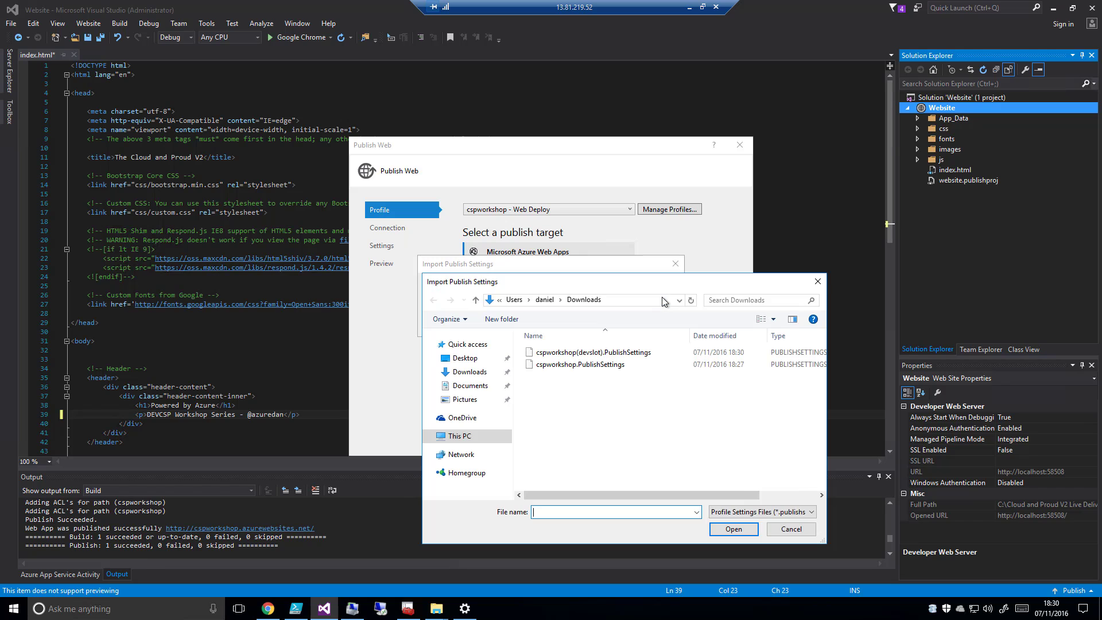
{"action": "left_click", "coordinate": [574, 352]}
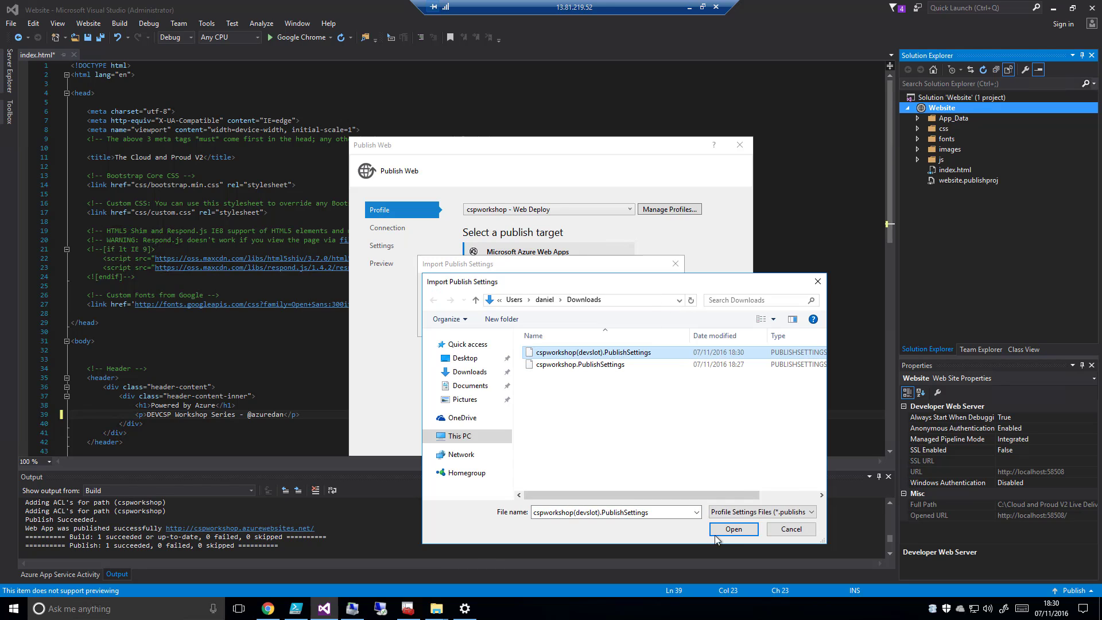
{"action": "left_click", "coordinate": [720, 530]}
{"action": "left_click", "coordinate": [609, 326]}
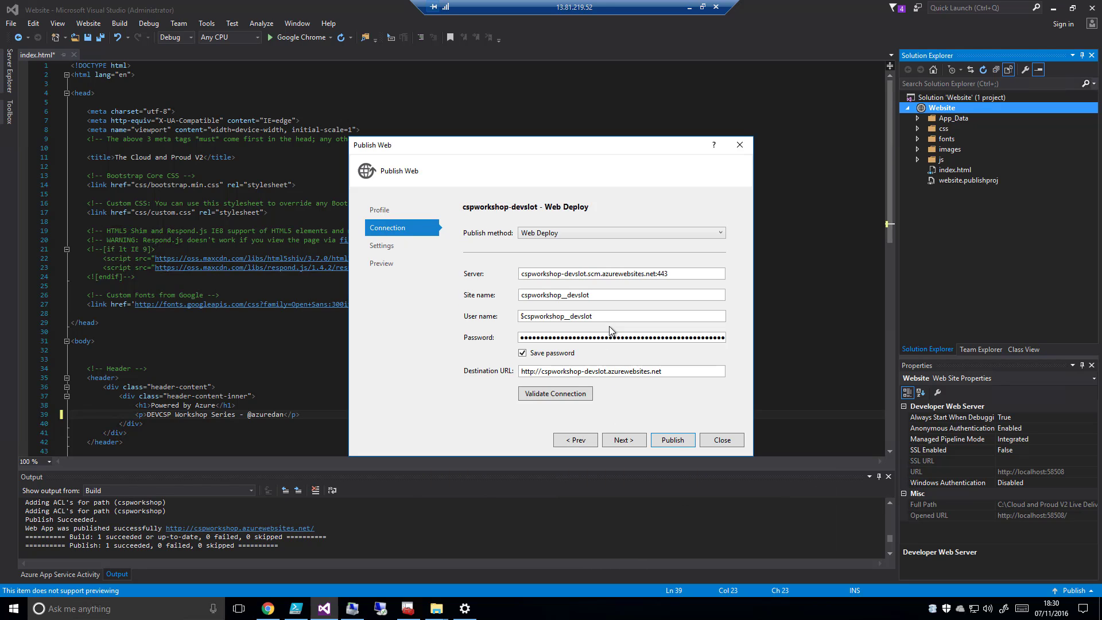
{"action": "left_click", "coordinate": [675, 440]}
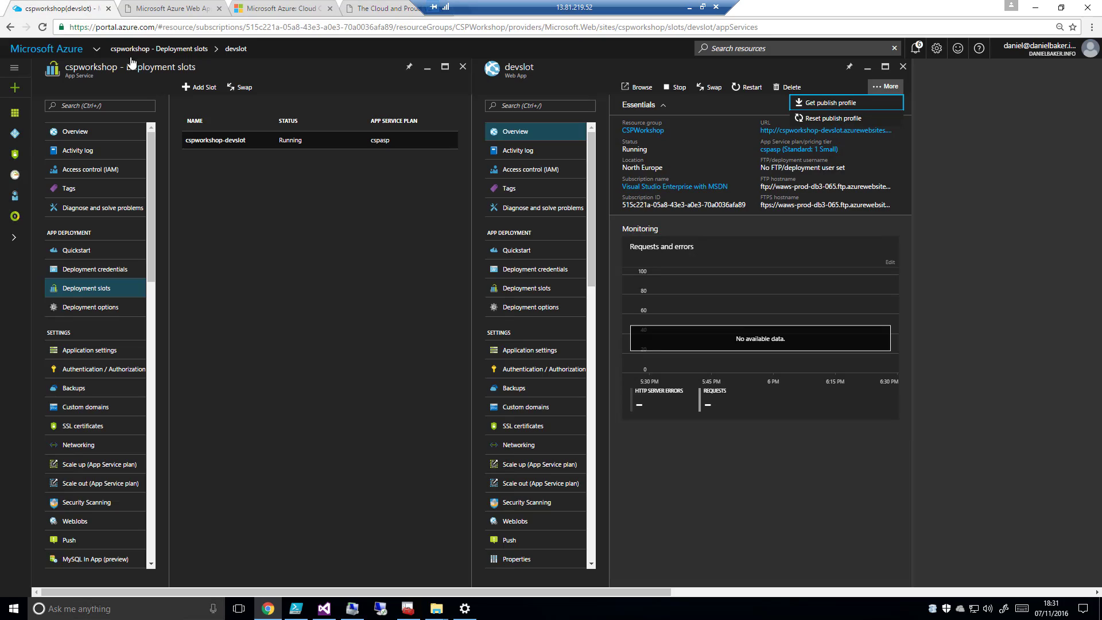
Open the production site from the cspworkshop overview in the Azure portal and close the old placeholder page
{"action": "left_click", "coordinate": [70, 9]}
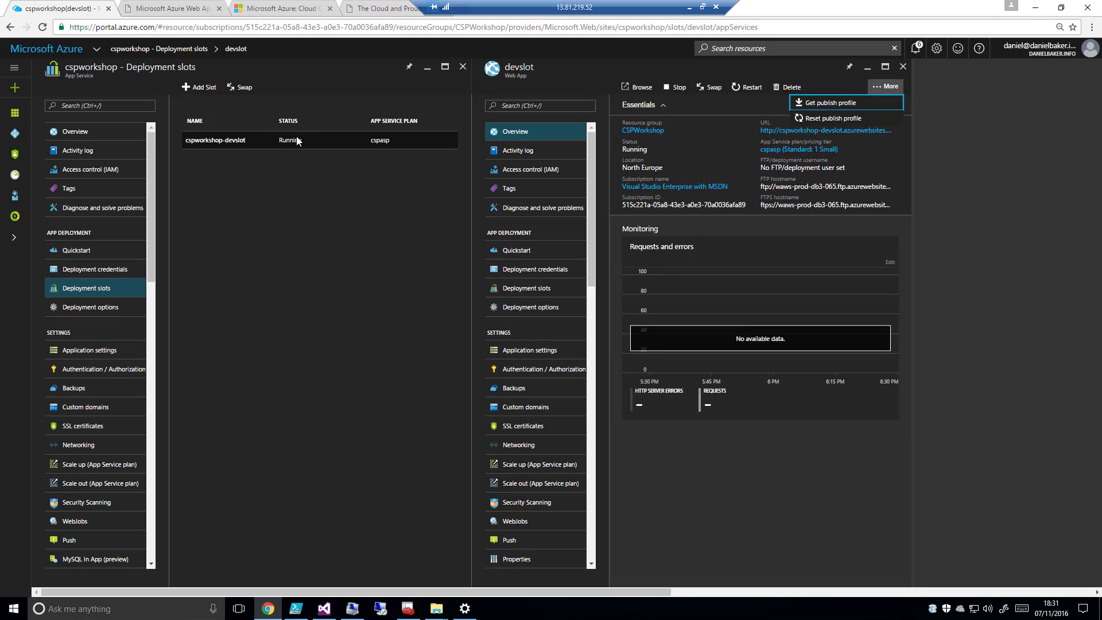
{"action": "left_click", "coordinate": [75, 132]}
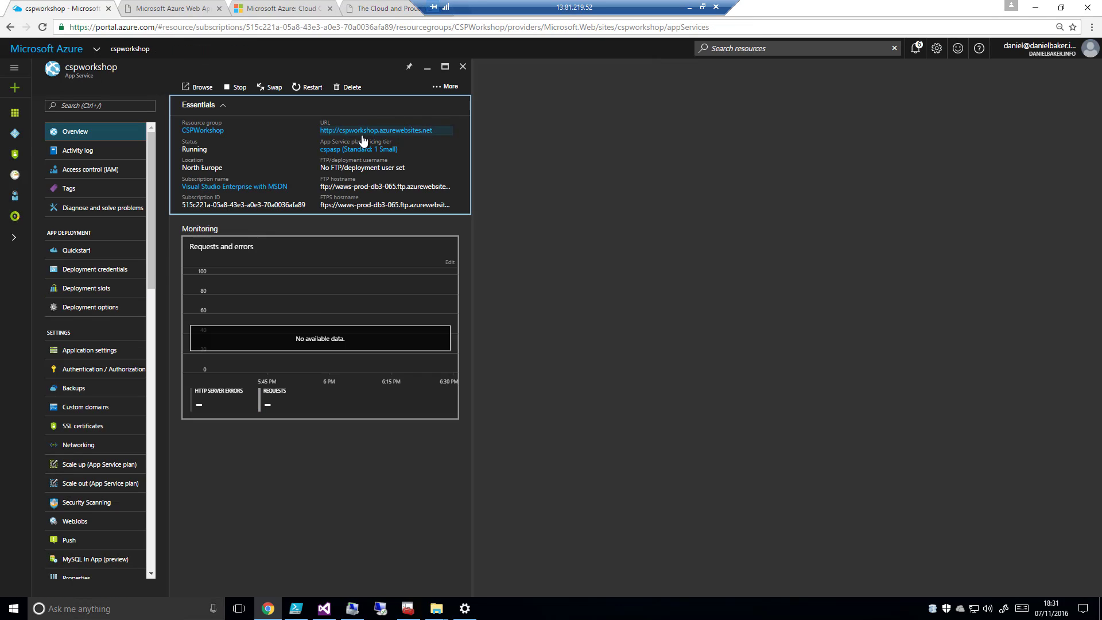
{"action": "left_click", "coordinate": [362, 131]}
{"action": "left_click_drag", "start_coordinate": [385, 11], "coordinate": [287, 10]}
{"action": "left_click", "coordinate": [167, 7]}
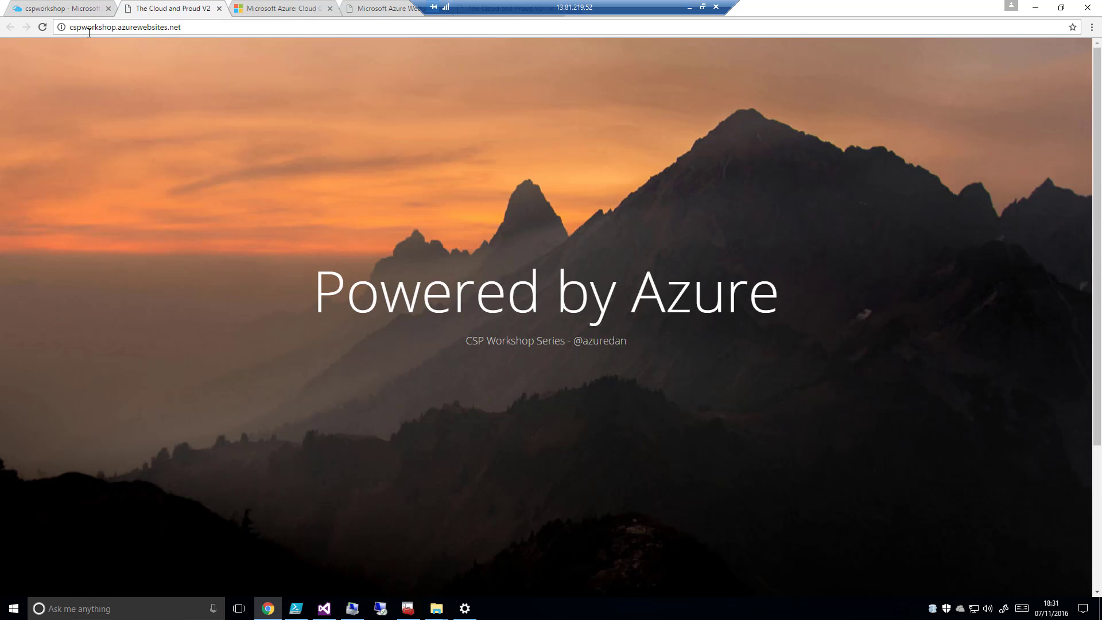
{"action": "left_click", "coordinate": [278, 9]}
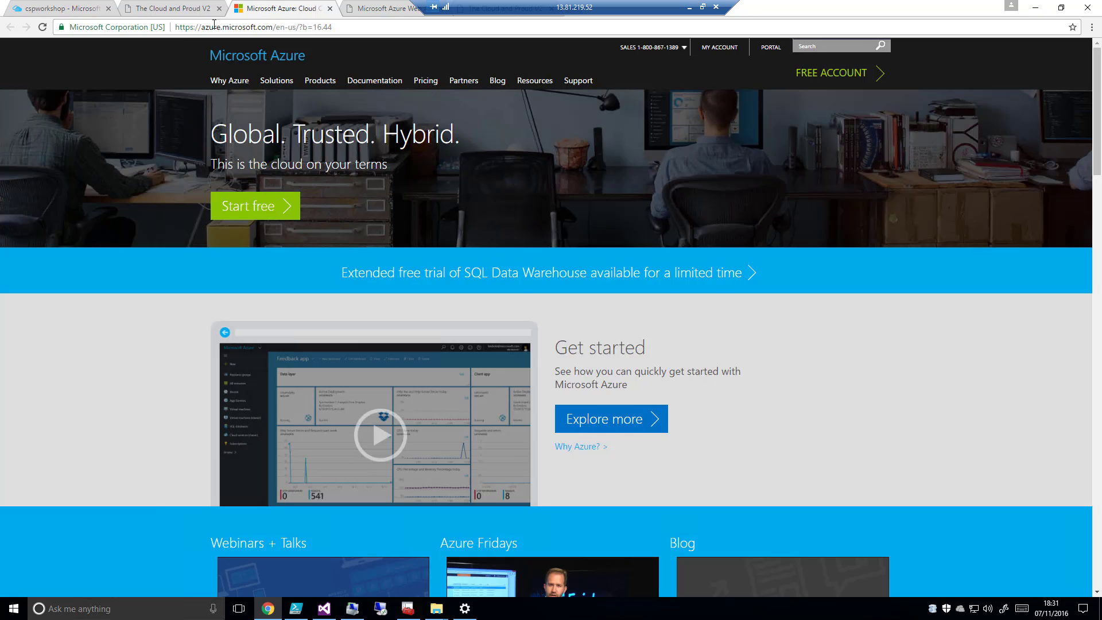
{"action": "left_click_drag", "start_coordinate": [373, 10], "coordinate": [261, 9]}
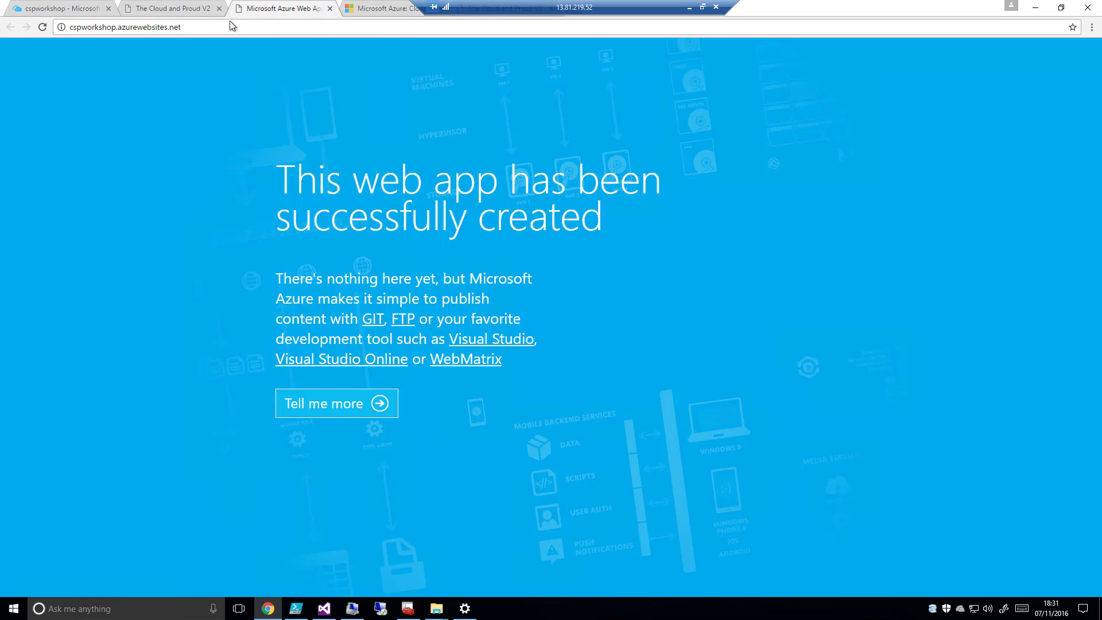
{"action": "left_click", "coordinate": [330, 9]}
Open the cspworkshop-devslot site from its deployment slot page and compare its header text with the production site
{"action": "left_click", "coordinate": [58, 9]}
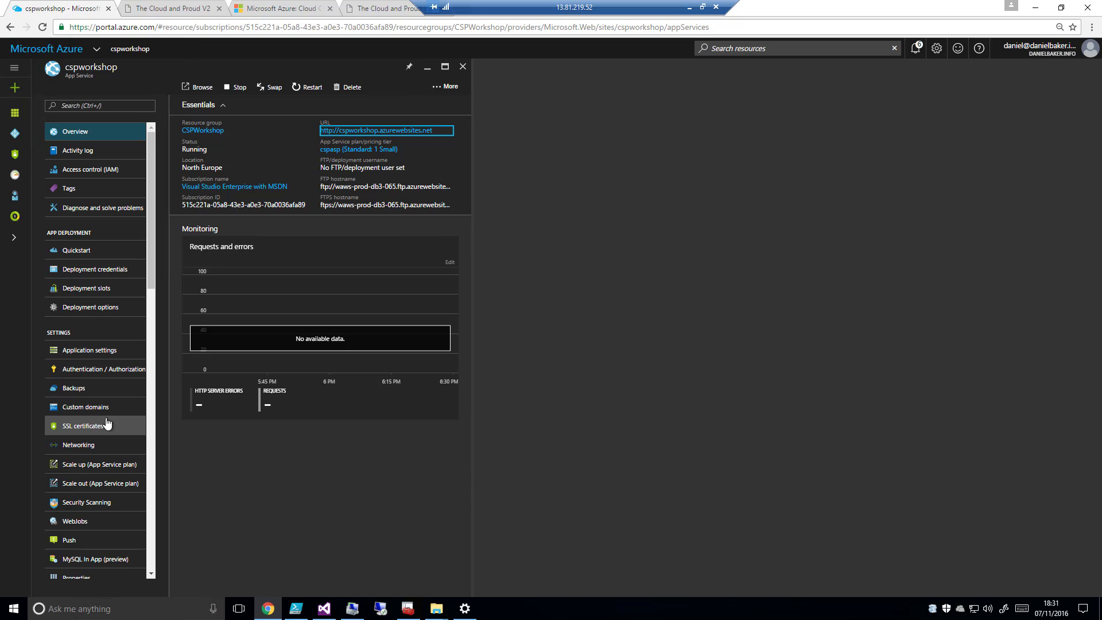
{"action": "left_click", "coordinate": [99, 297]}
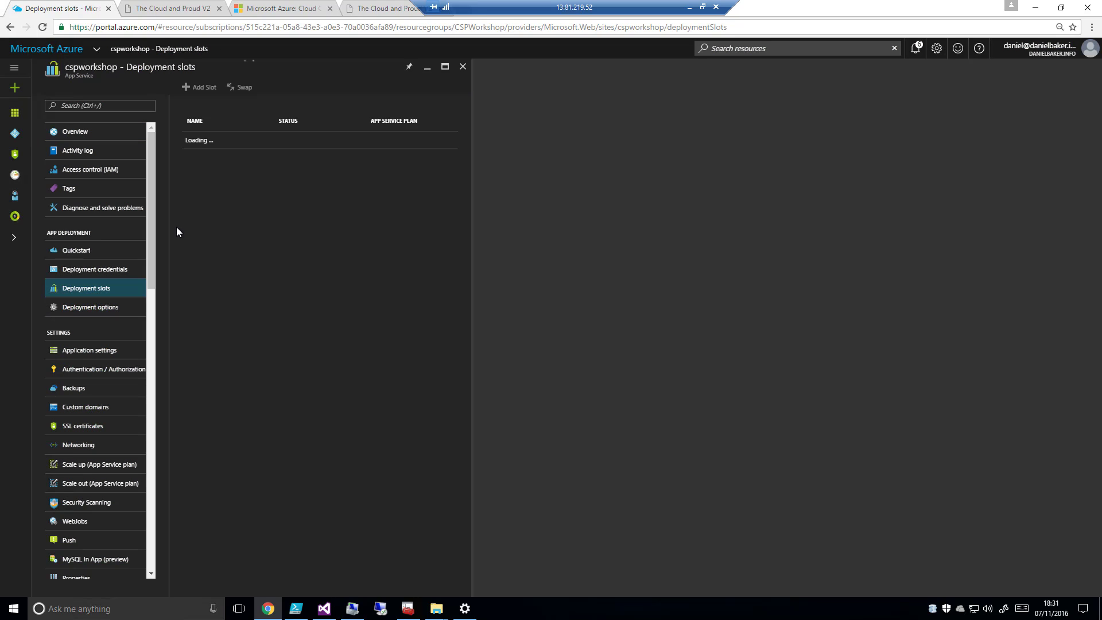
{"action": "left_click", "coordinate": [228, 143]}
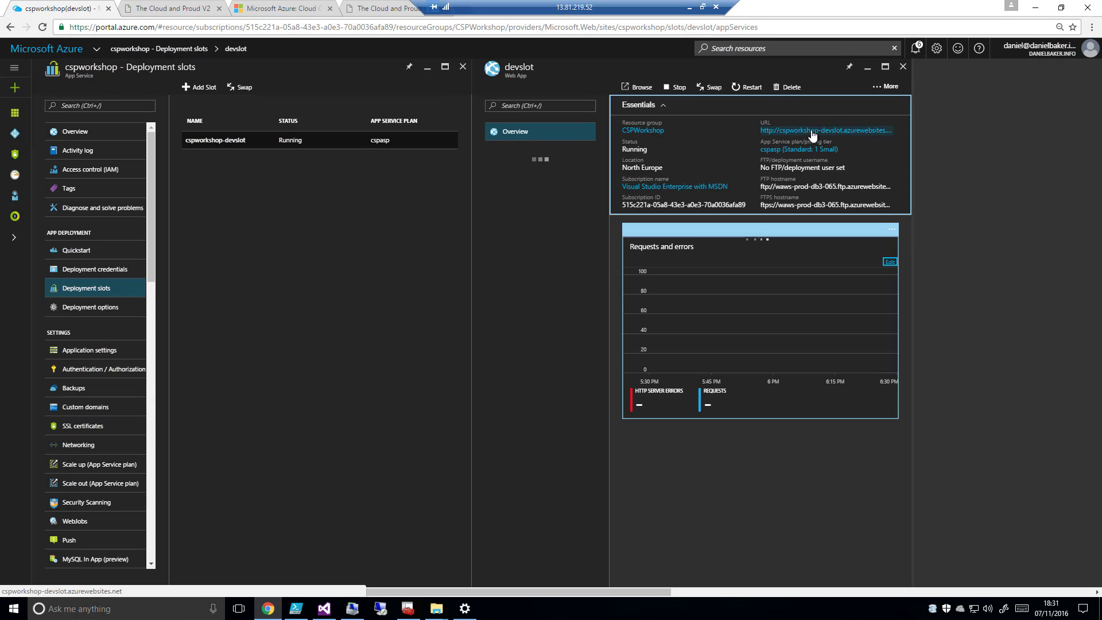
{"action": "left_click", "coordinate": [807, 135]}
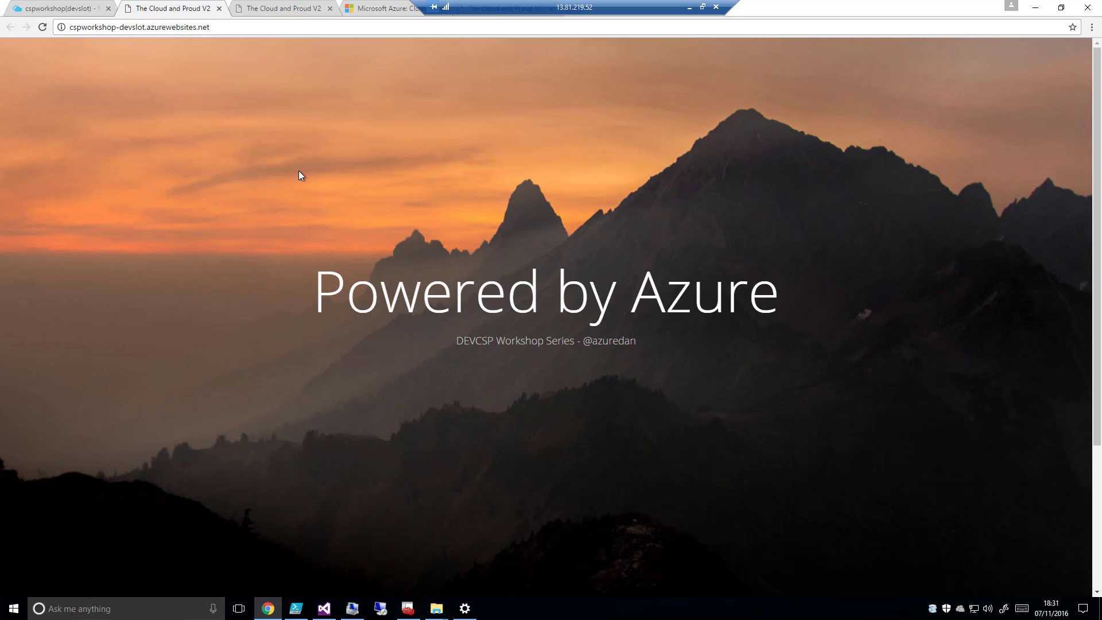
{"action": "left_click", "coordinate": [279, 8]}
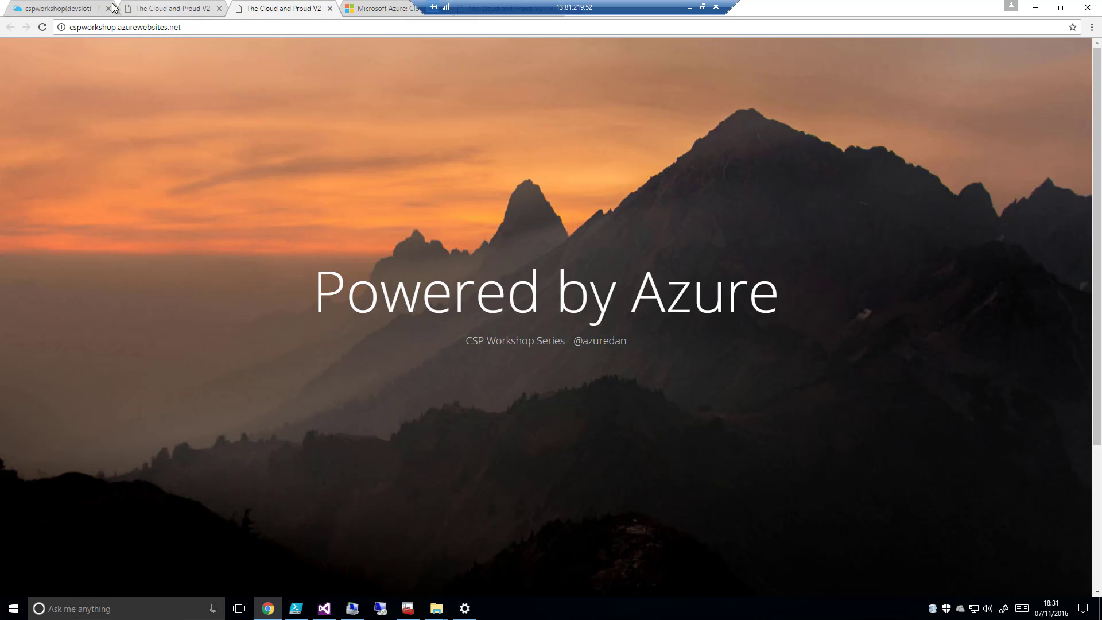
{"action": "left_click", "coordinate": [152, 11]}
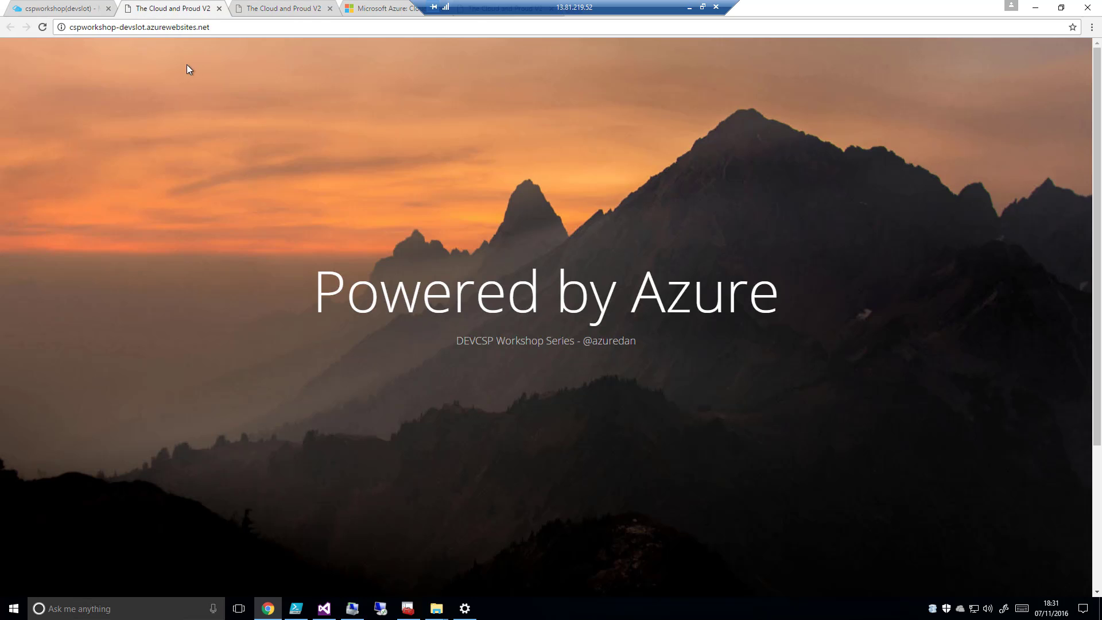
Swap the devslot deployment slot into production, using swap type Swap with devslot as source and production as destination
{"action": "left_click", "coordinate": [72, 9]}
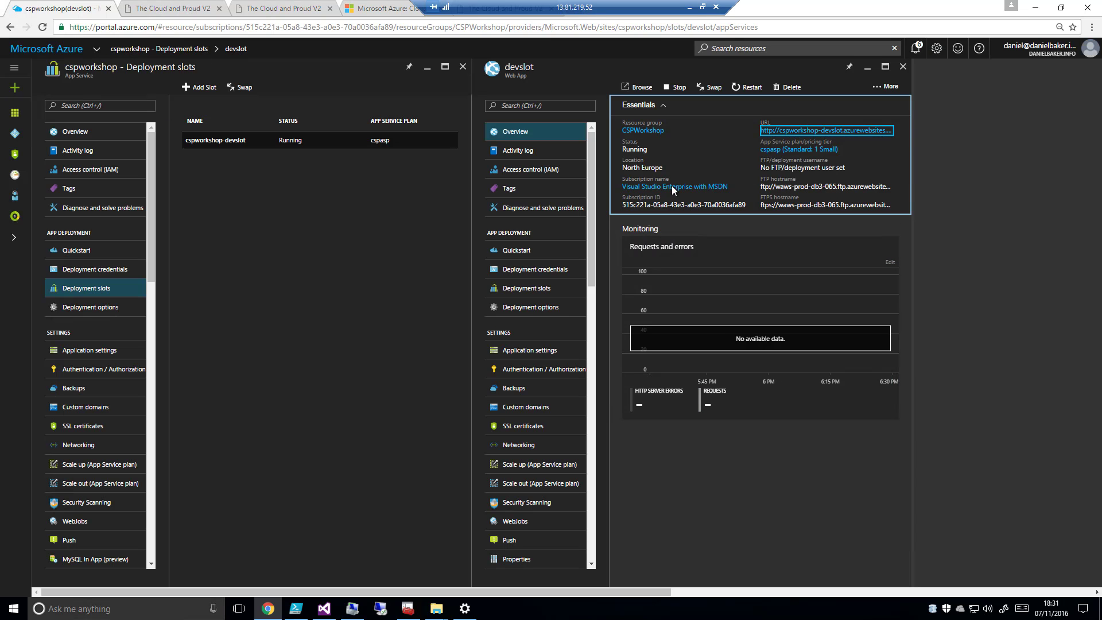
{"action": "left_click", "coordinate": [713, 90]}
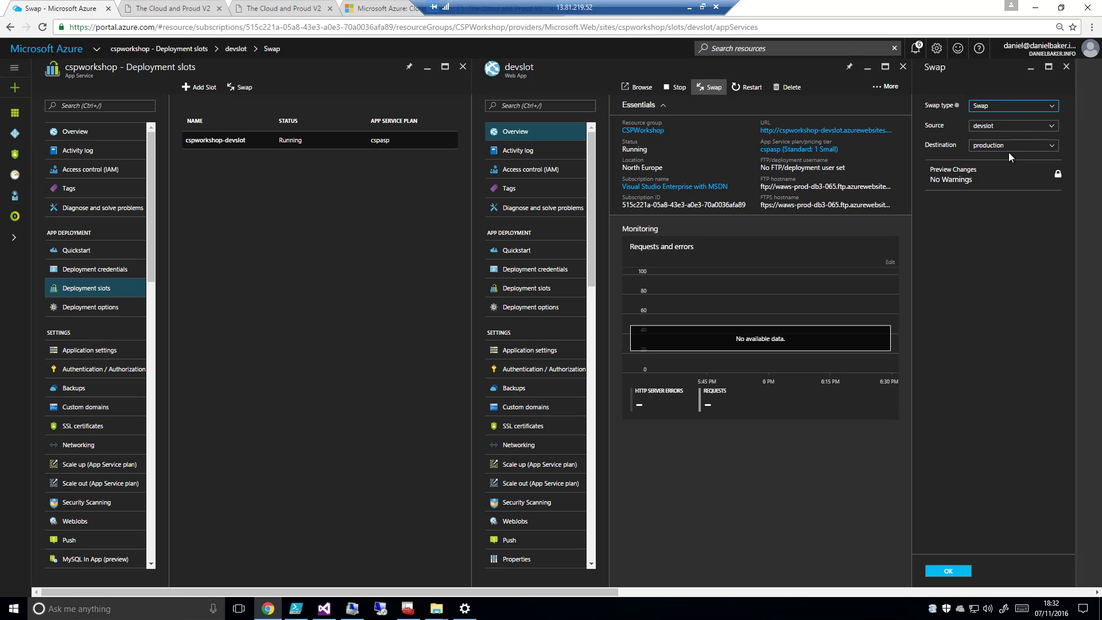
{"action": "left_click", "coordinate": [951, 571]}
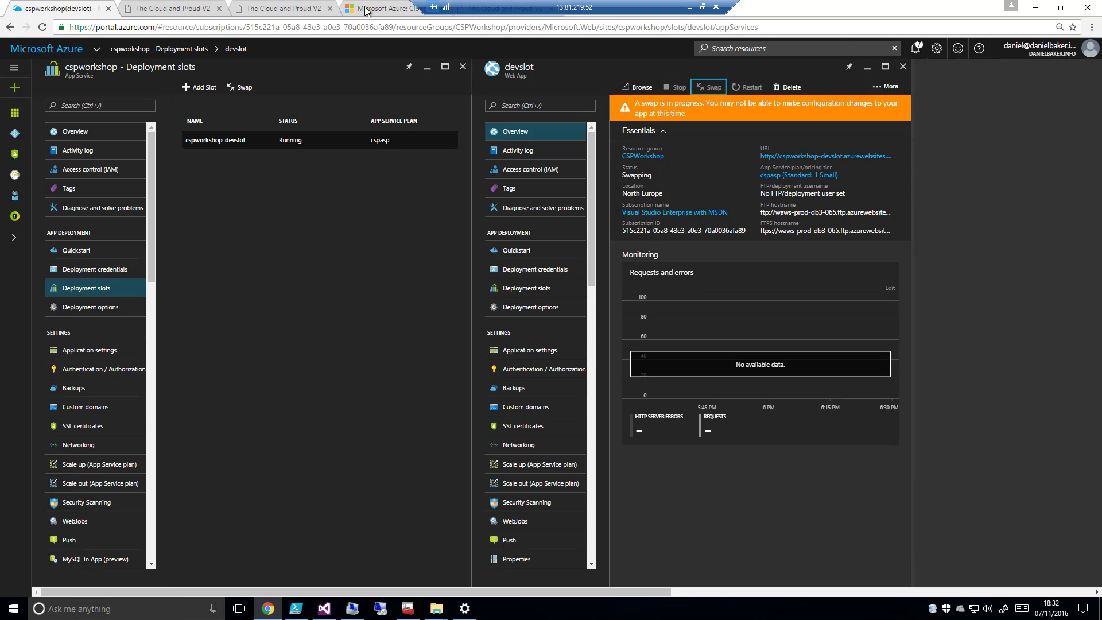
Reload the production site after the swap and compare its header text with the devslot site
{"action": "left_click", "coordinate": [168, 10]}
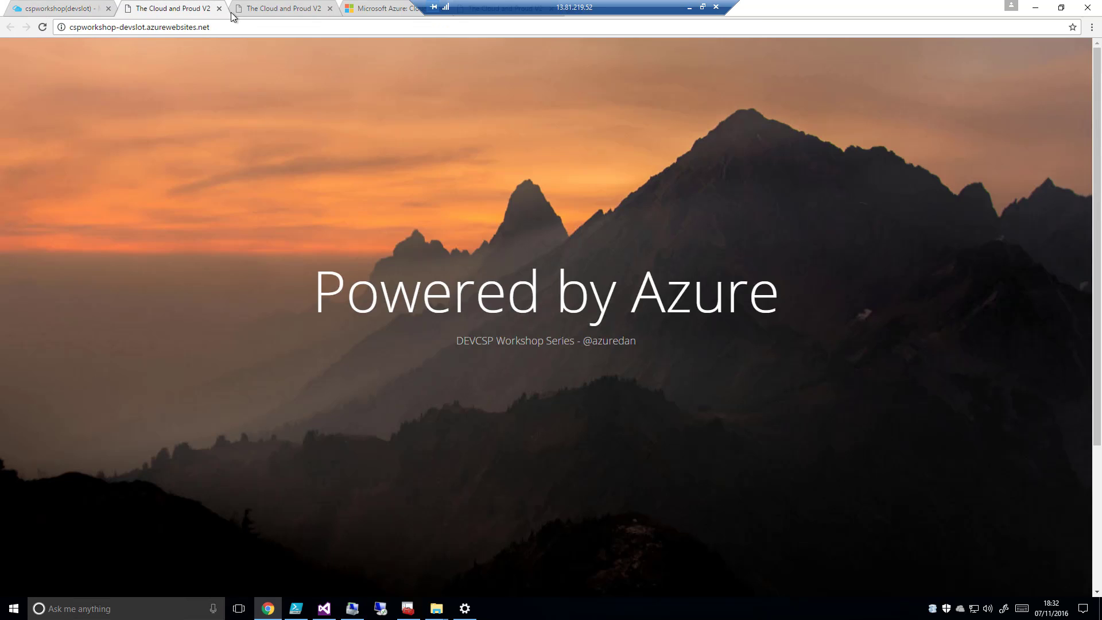
{"action": "left_click", "coordinate": [279, 8]}
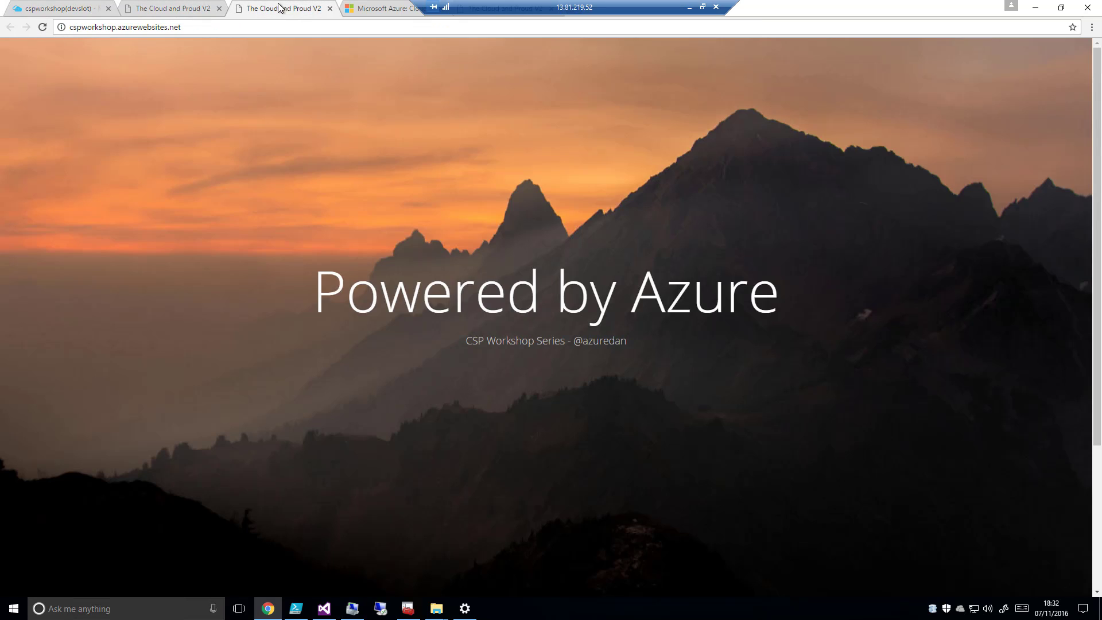
{"action": "left_click", "coordinate": [41, 28]}
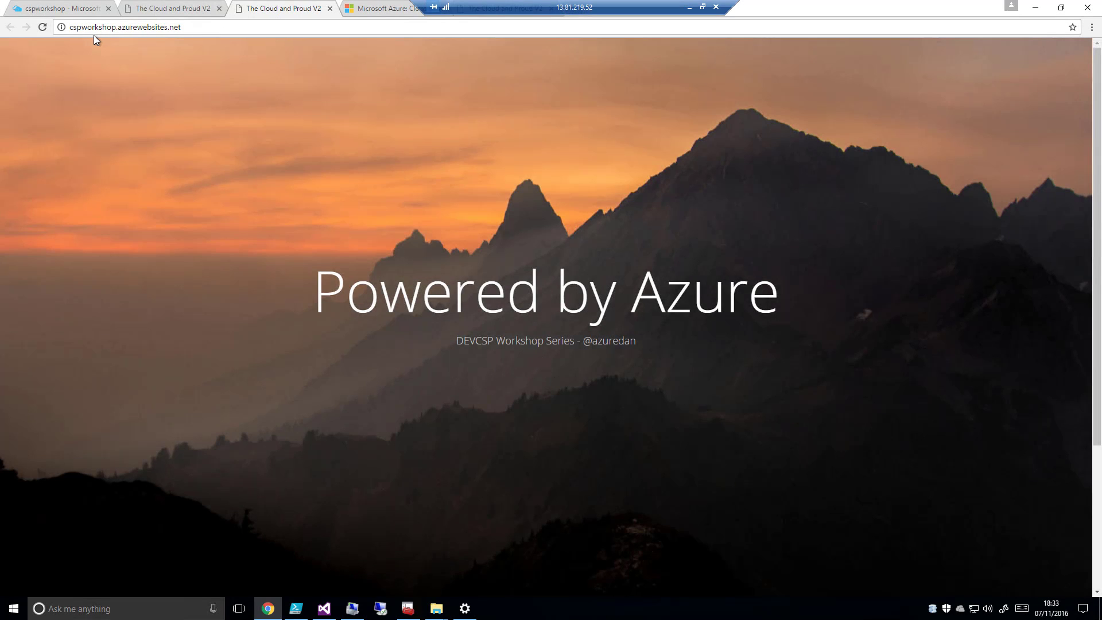
{"action": "left_click", "coordinate": [175, 9]}
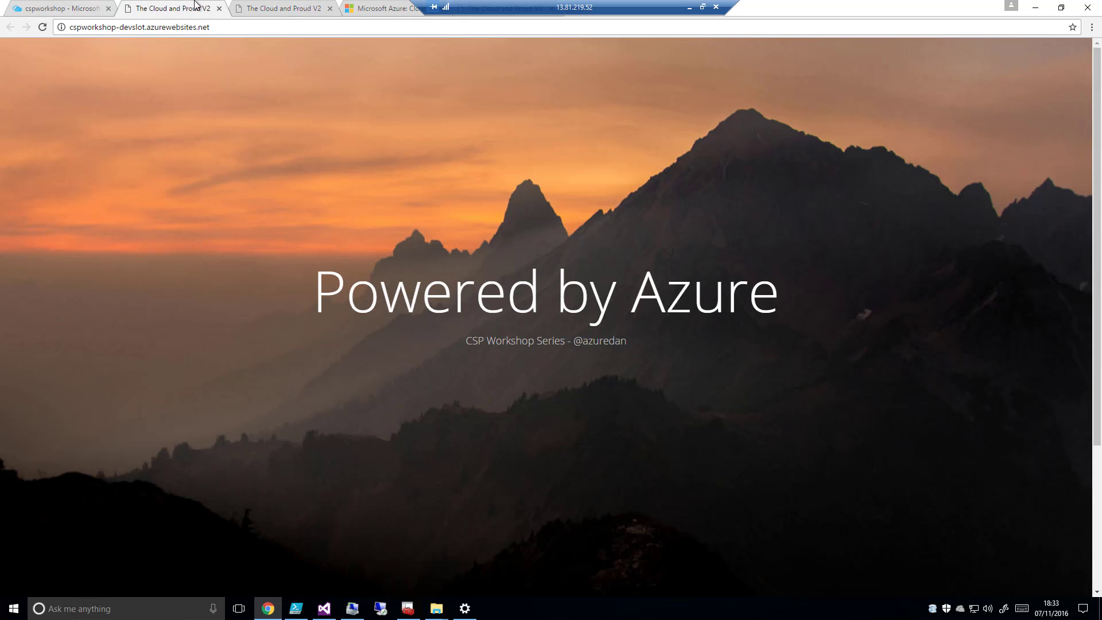
Close the compared production and devslot site pages and return to the cspworkshop overview in the Azure portal
{"action": "left_click", "coordinate": [235, 11]}
{"action": "left_click", "coordinate": [218, 8]}
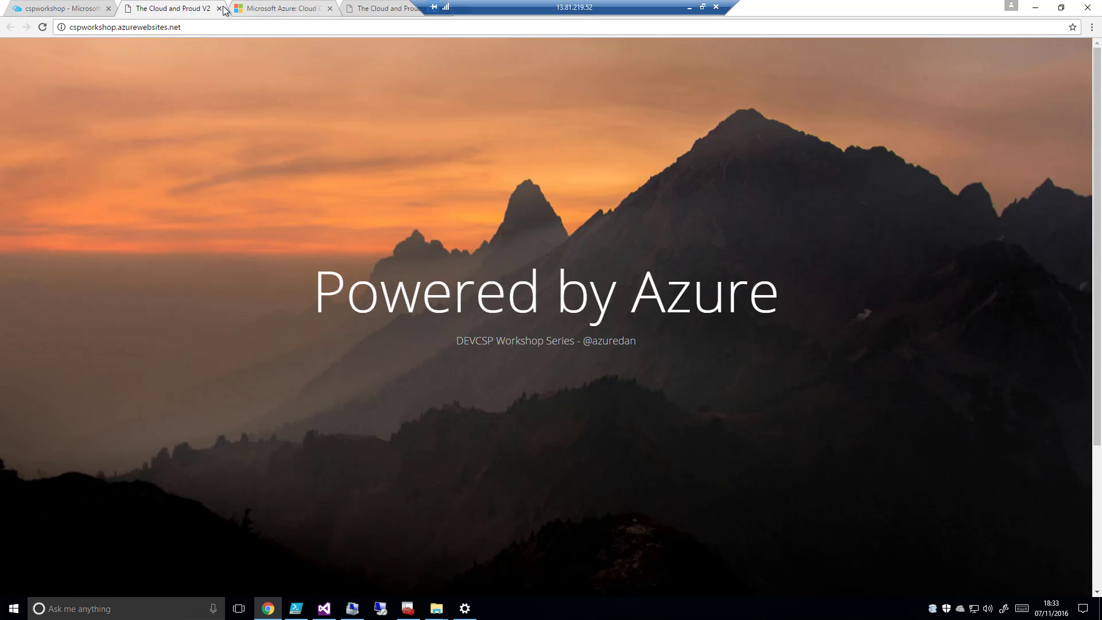
{"action": "left_click", "coordinate": [218, 9]}
{"action": "left_click", "coordinate": [57, 9]}
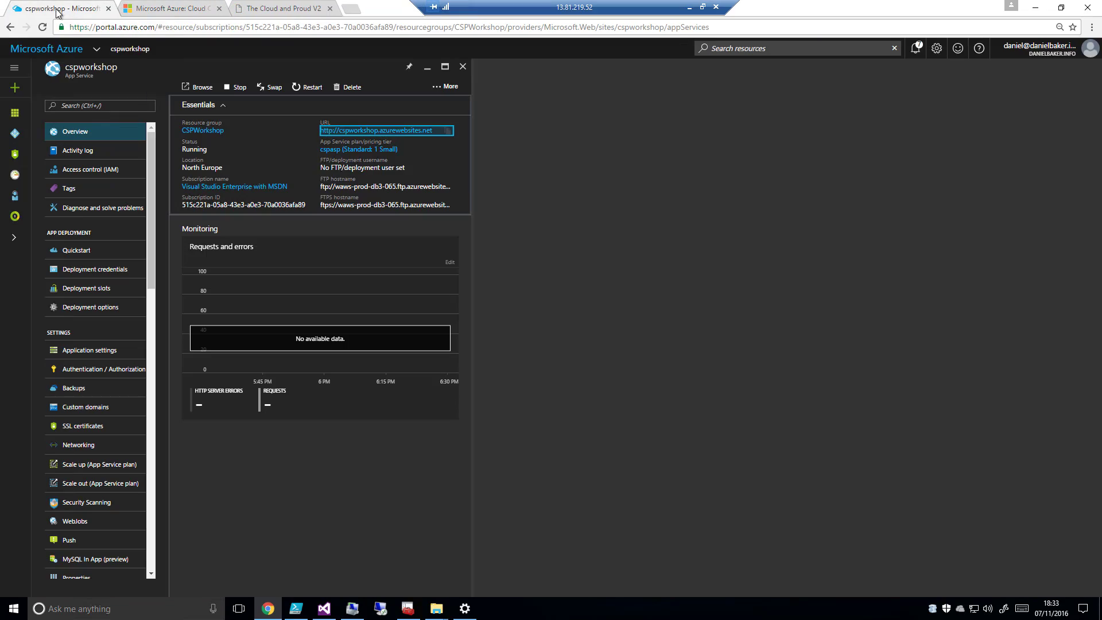
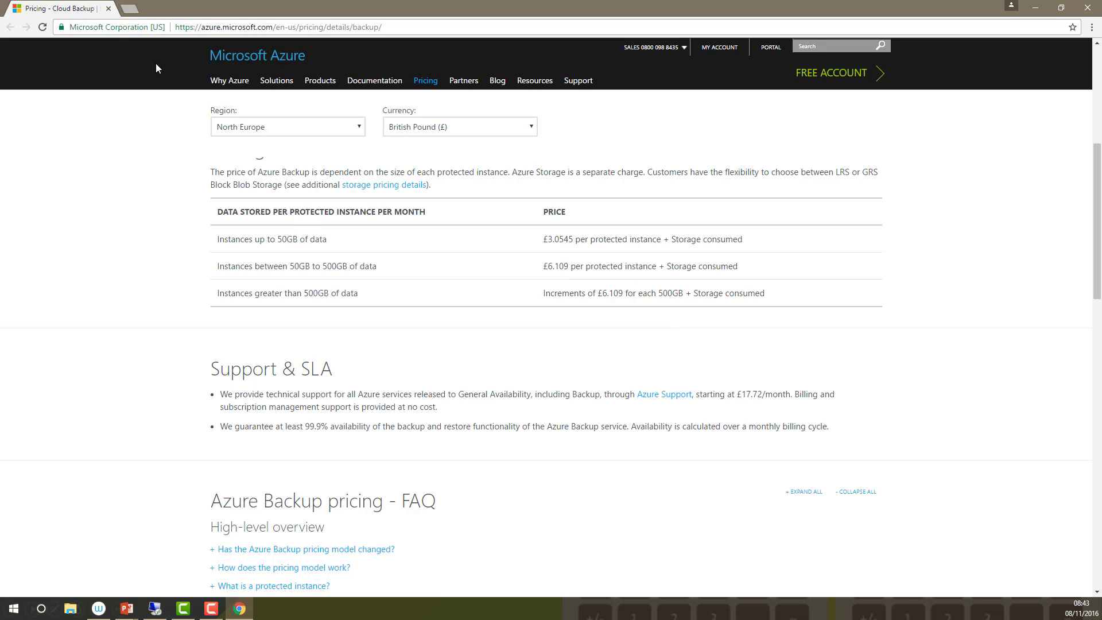
Close the Azure Backup pricing page, open the Site Recovery pricing page from the slide, and review its pricing details for North Europe
{"action": "left_click", "coordinate": [107, 8]}
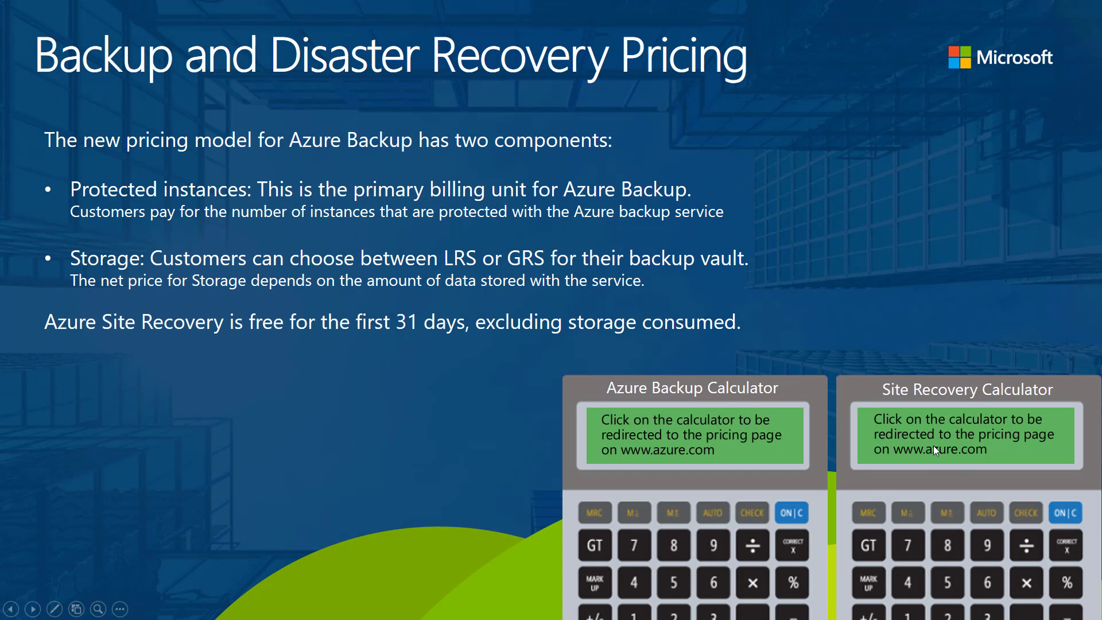
{"action": "left_click", "coordinate": [951, 485]}
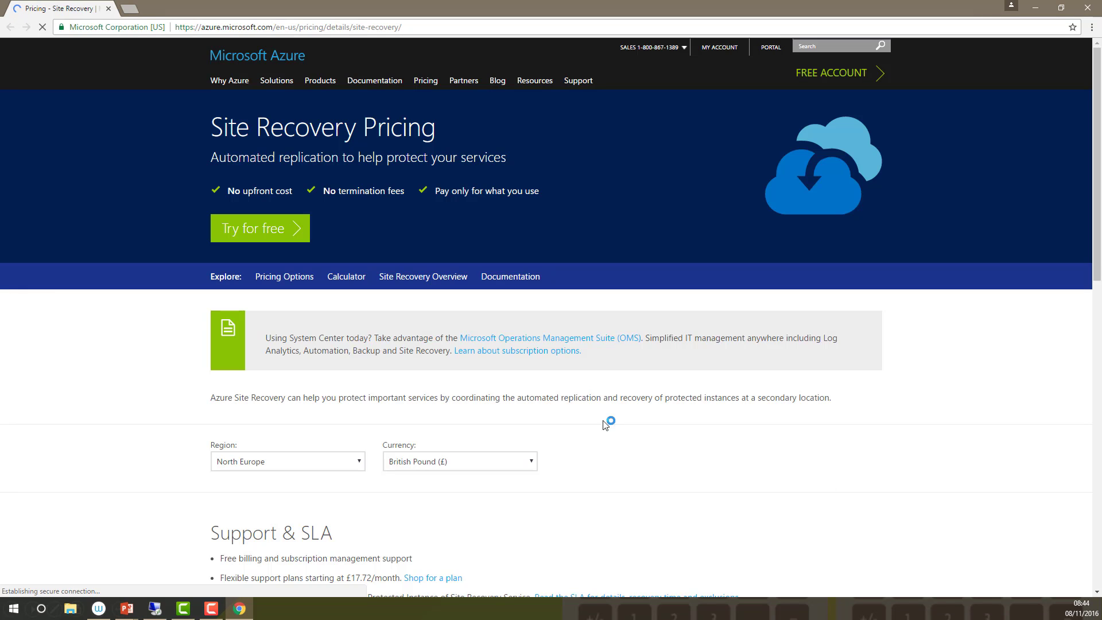
{"action": "scroll", "coordinate": [195, 400], "scroll_direction": "down", "scroll_amount": 4}
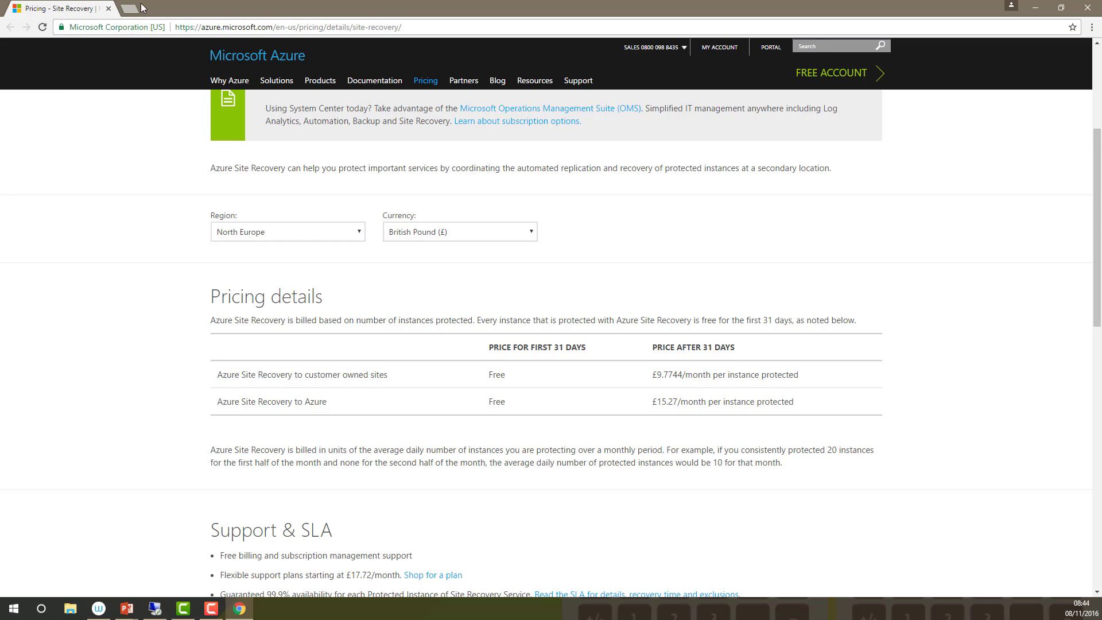
{"action": "left_click", "coordinate": [109, 8]}
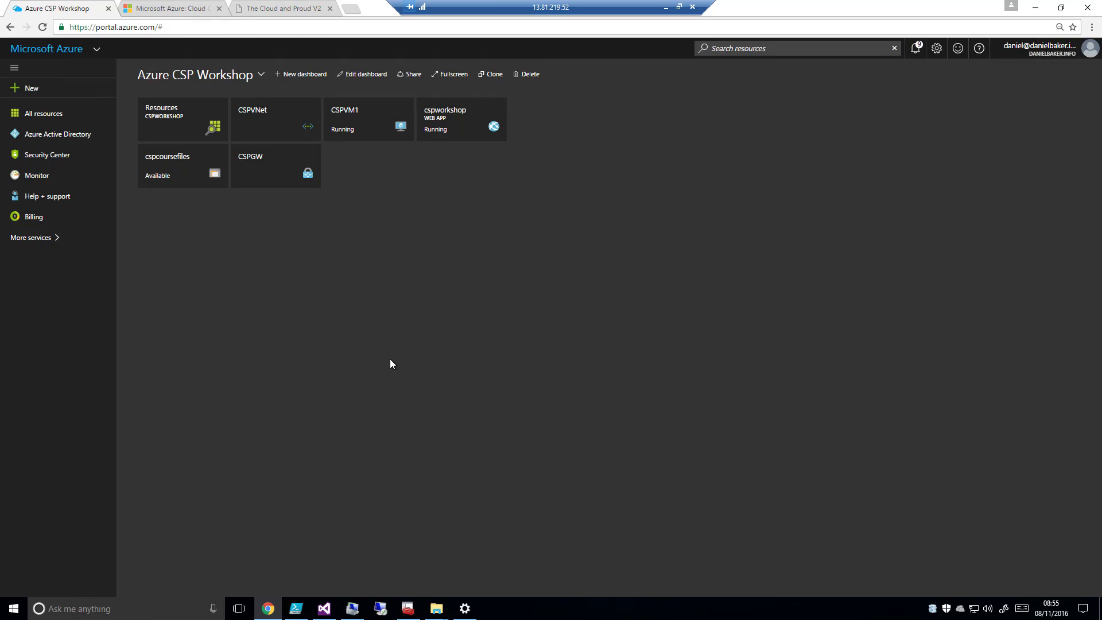
Start creating a Recovery Services vault in the CSPWorkshop resource group from the Backup and Site Recovery (OMS) marketplace offering
{"action": "left_click", "coordinate": [192, 115]}
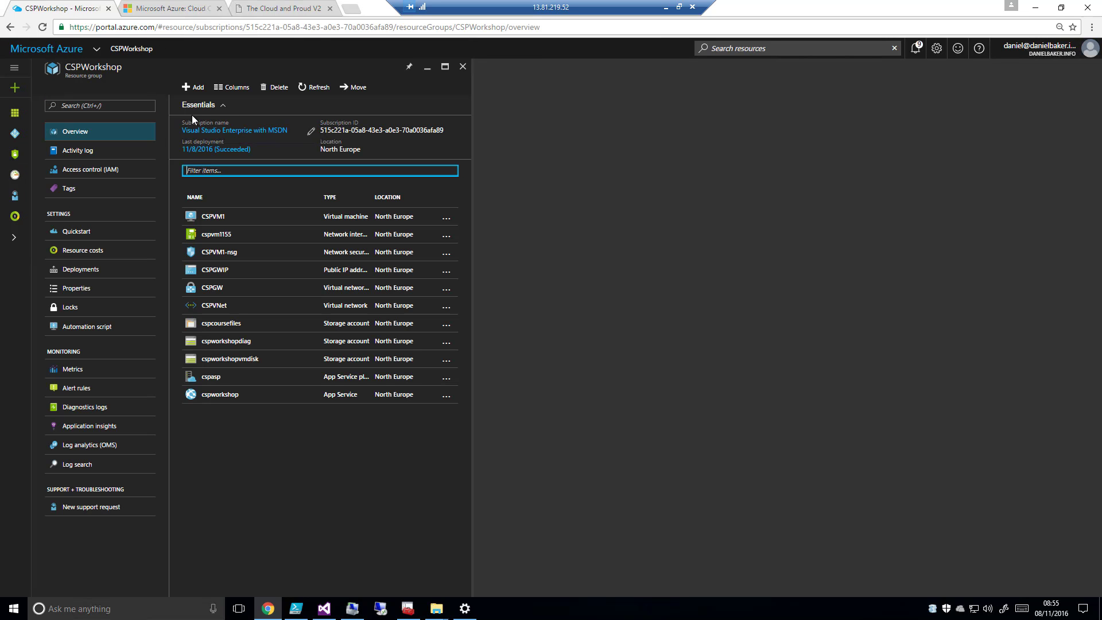
{"action": "left_click", "coordinate": [193, 87]}
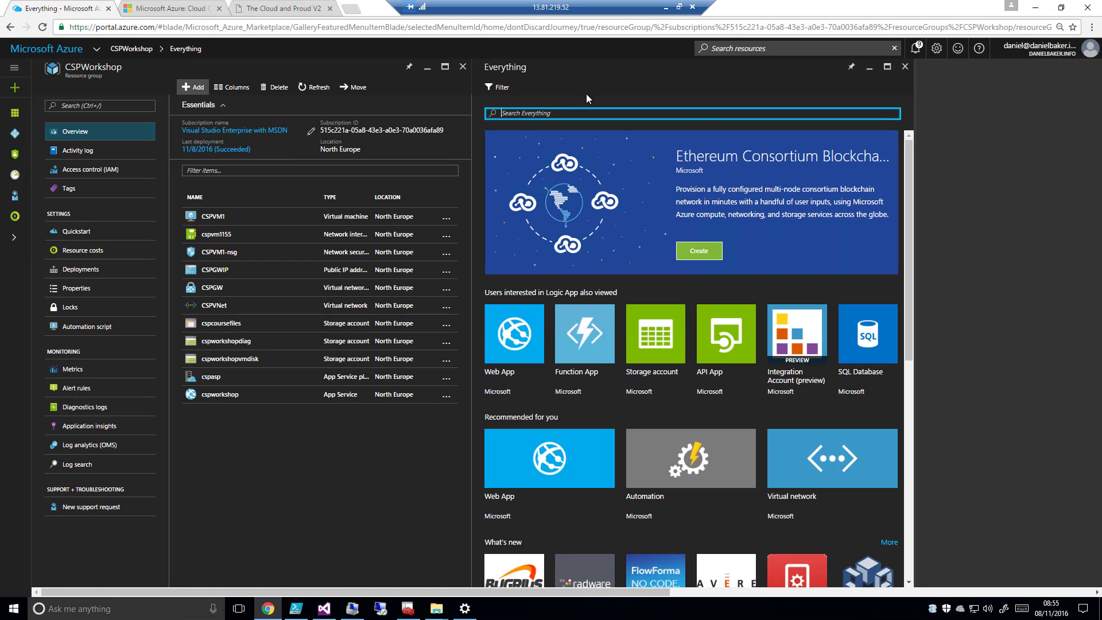
{"action": "type", "text": "backup"}
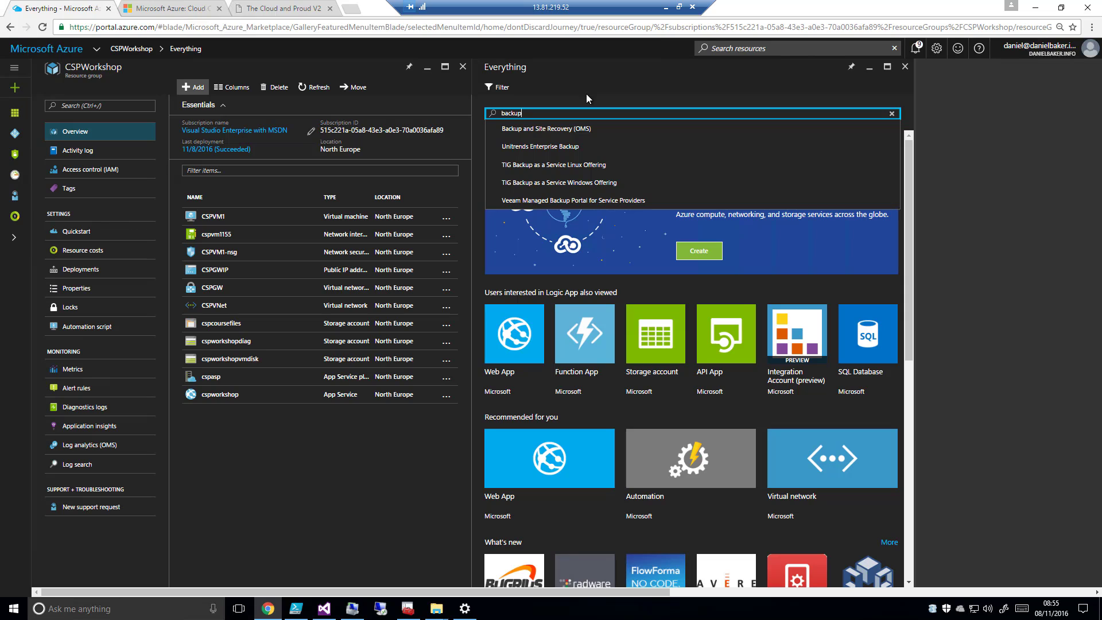
{"action": "left_click", "coordinate": [577, 134]}
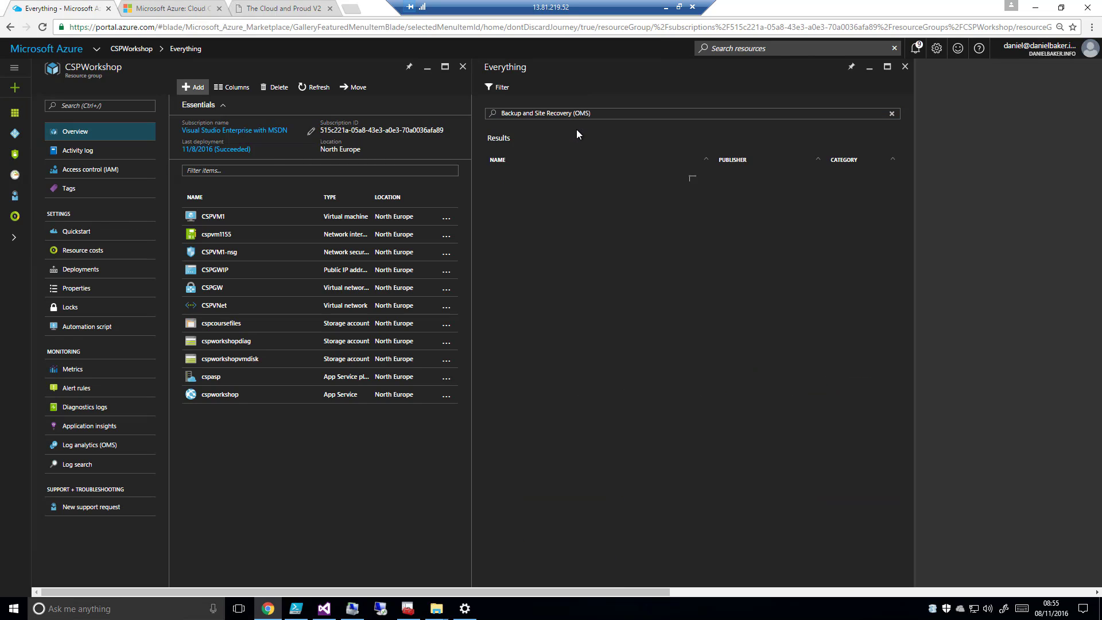
{"action": "left_click", "coordinate": [546, 184]}
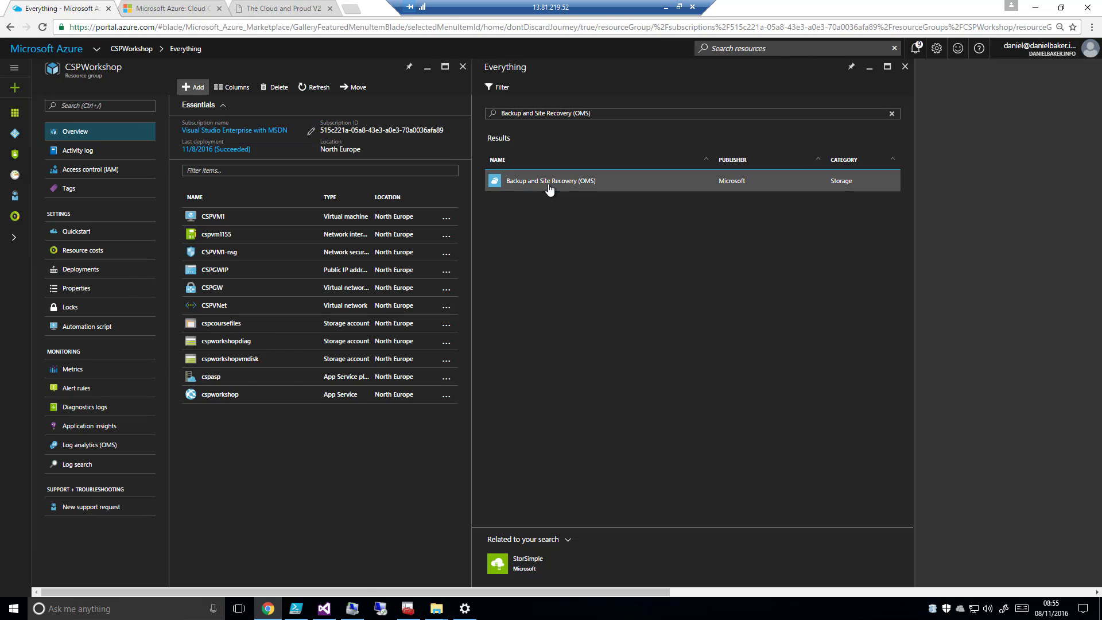
{"action": "left_click", "coordinate": [847, 556]}
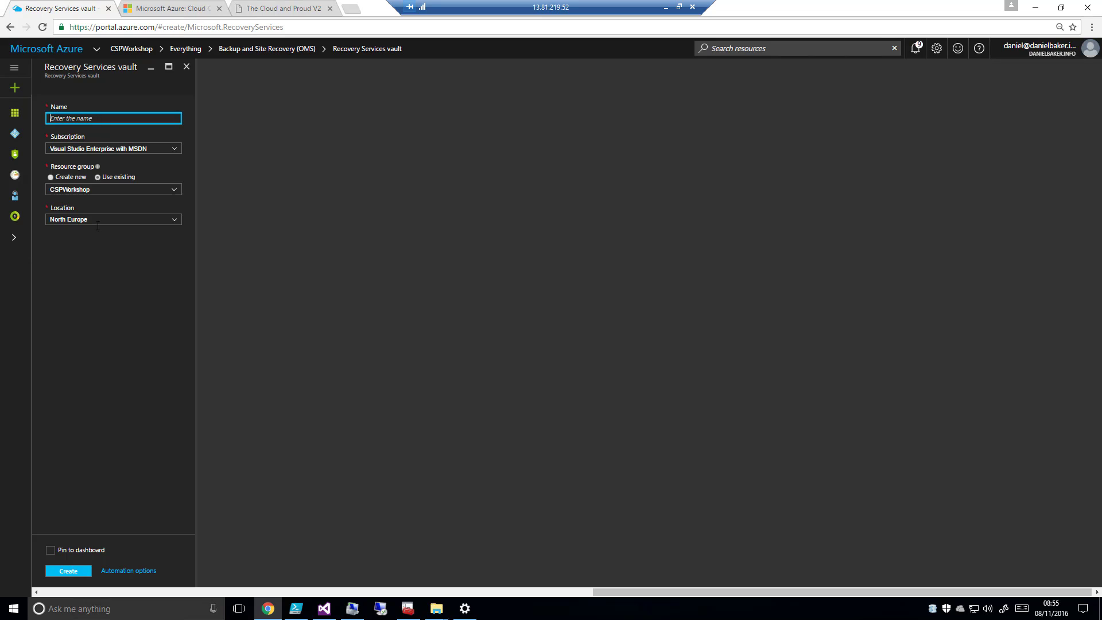
Name the Recovery Services vault CSPBackup, pin it to the dashboard, and create it
{"action": "type", "text": "CSPBack"}
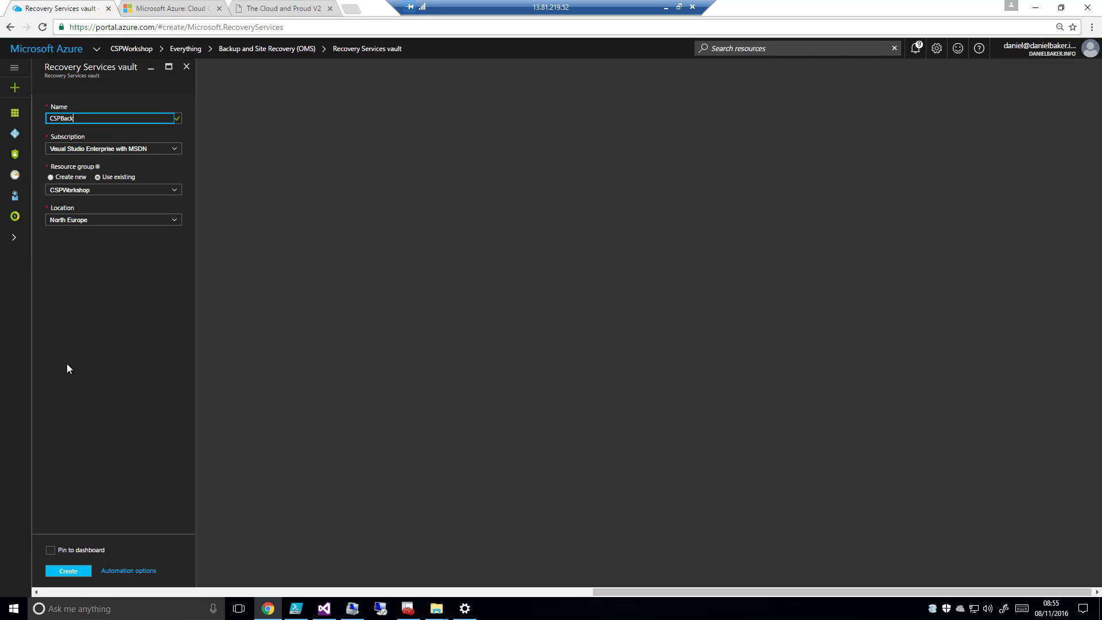
{"action": "type", "text": "up"}
{"action": "left_click", "coordinate": [127, 336]}
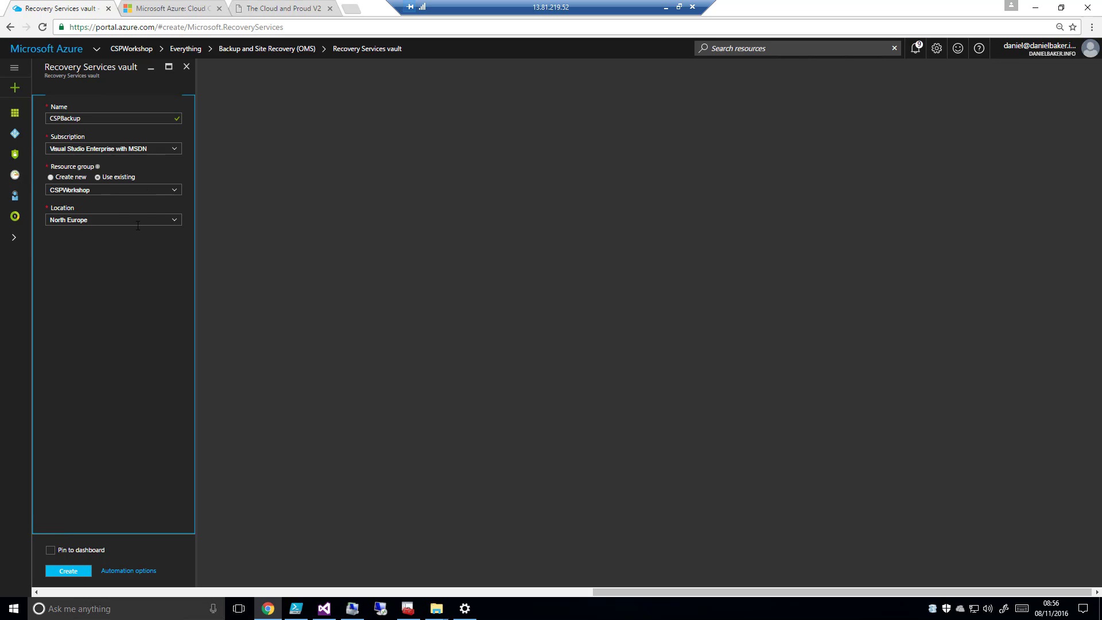
{"action": "left_click", "coordinate": [50, 550]}
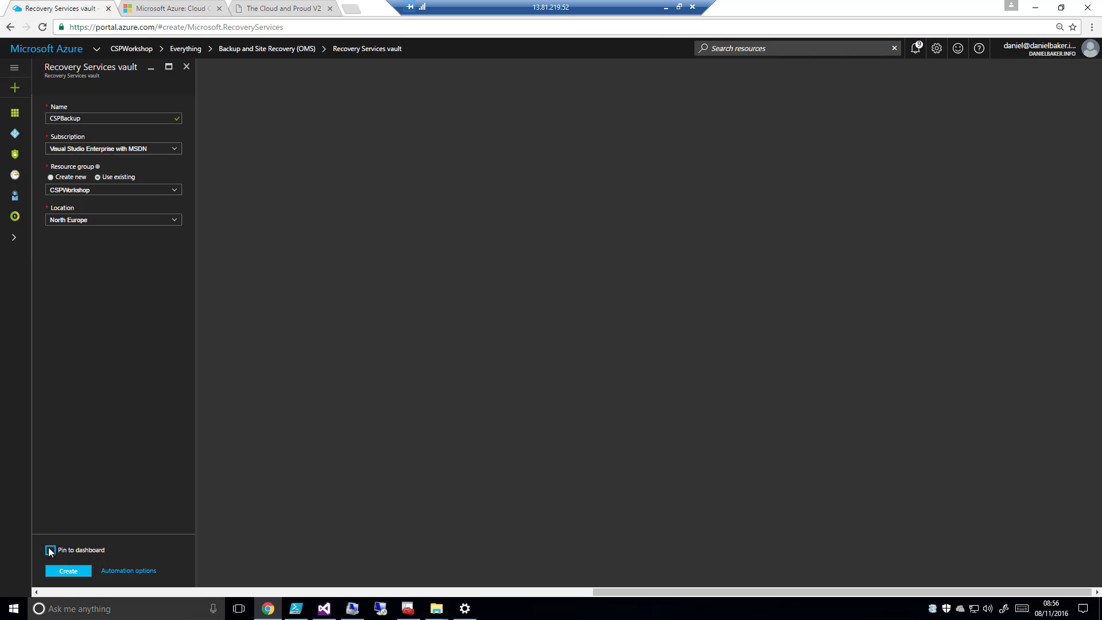
{"action": "left_click", "coordinate": [80, 574]}
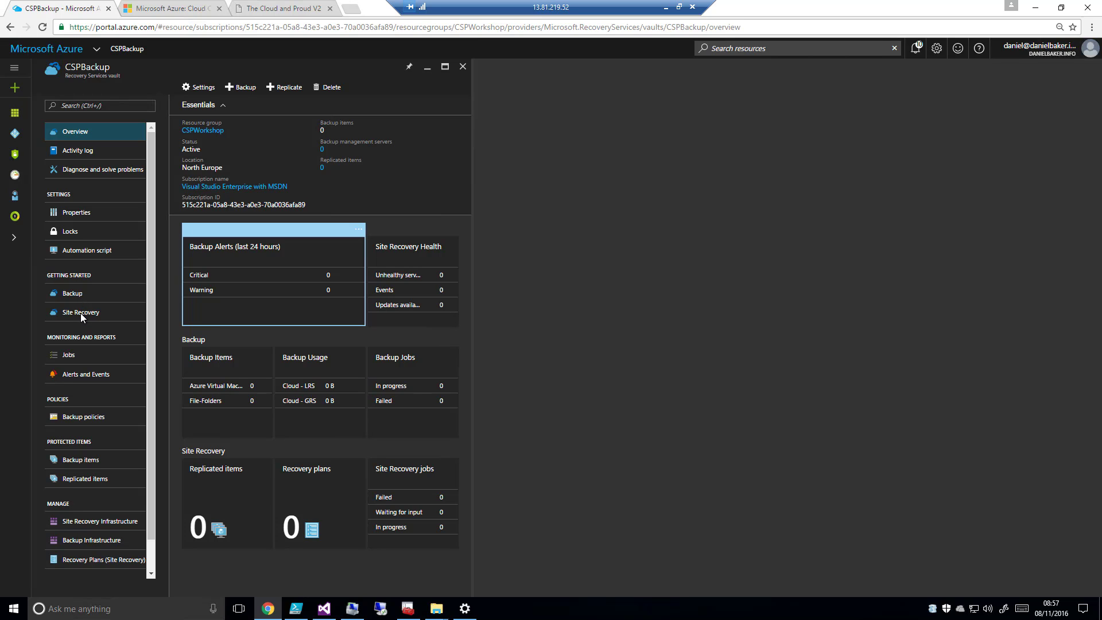
Set the CSPBackup backup goal to On-premises with Files and folders, and review the agent and vault credential preparation instructions
{"action": "left_click", "coordinate": [71, 295]}
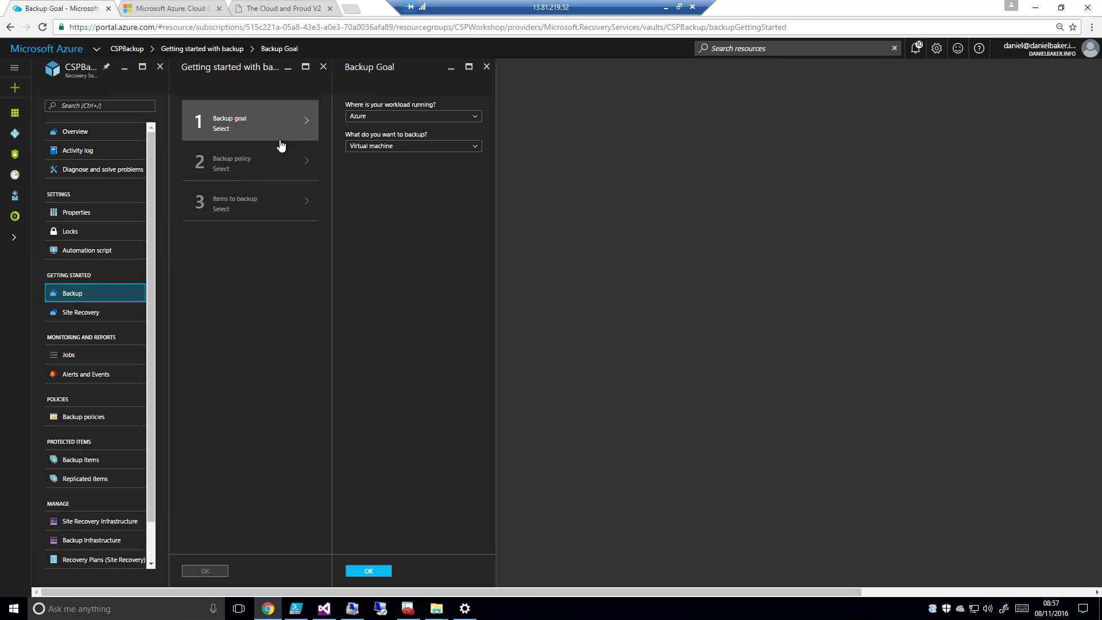
{"action": "left_click", "coordinate": [474, 118]}
{"action": "left_click", "coordinate": [382, 137]}
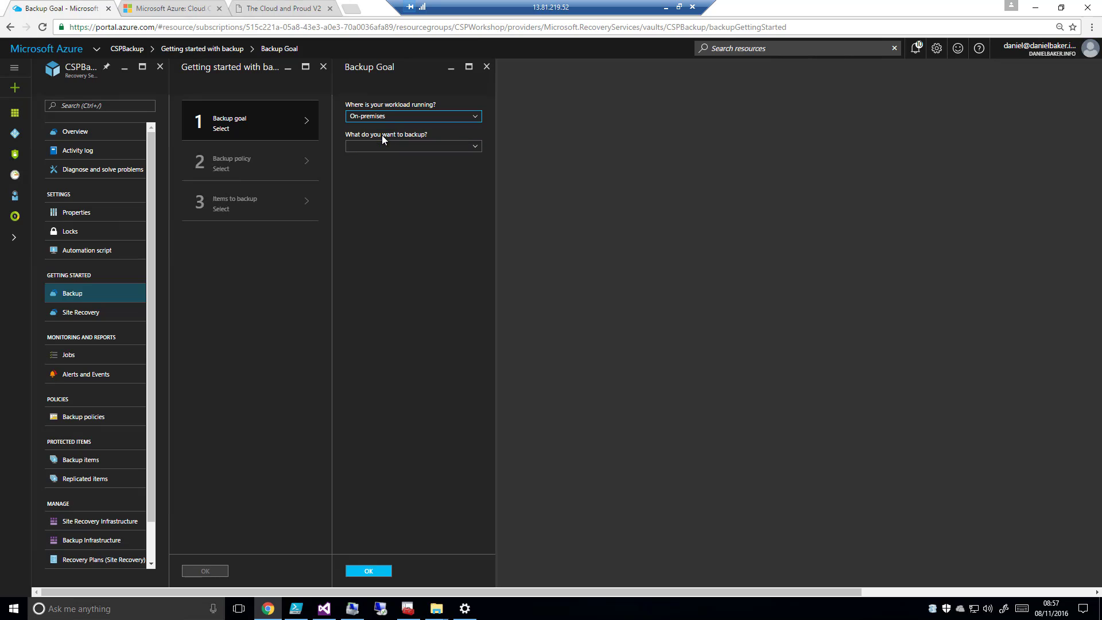
{"action": "left_click", "coordinate": [474, 148]}
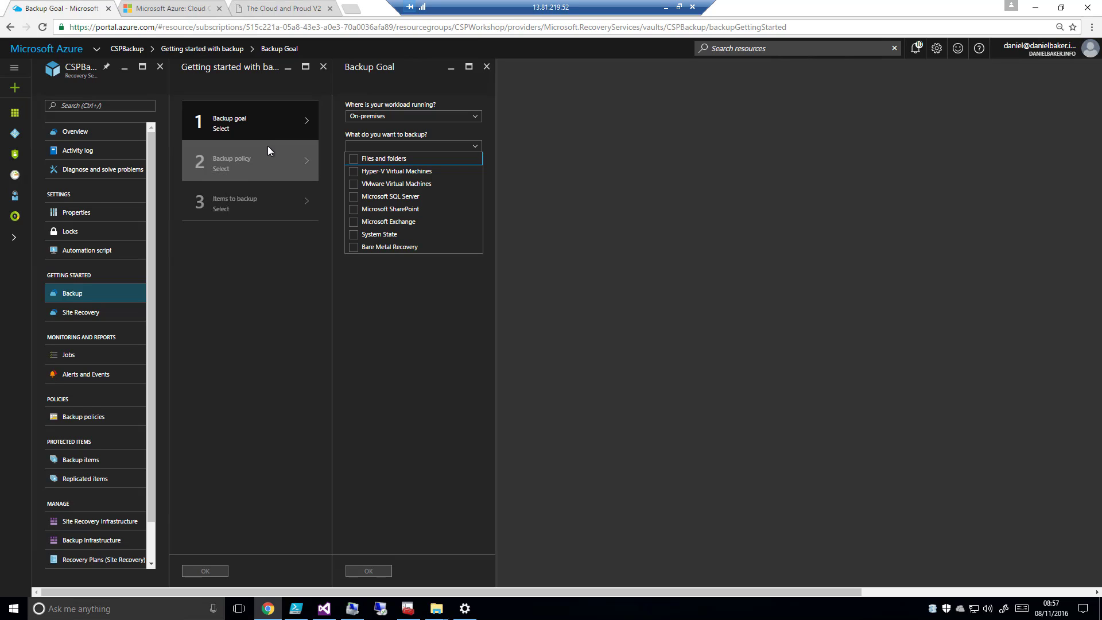
{"action": "left_click", "coordinate": [365, 159]}
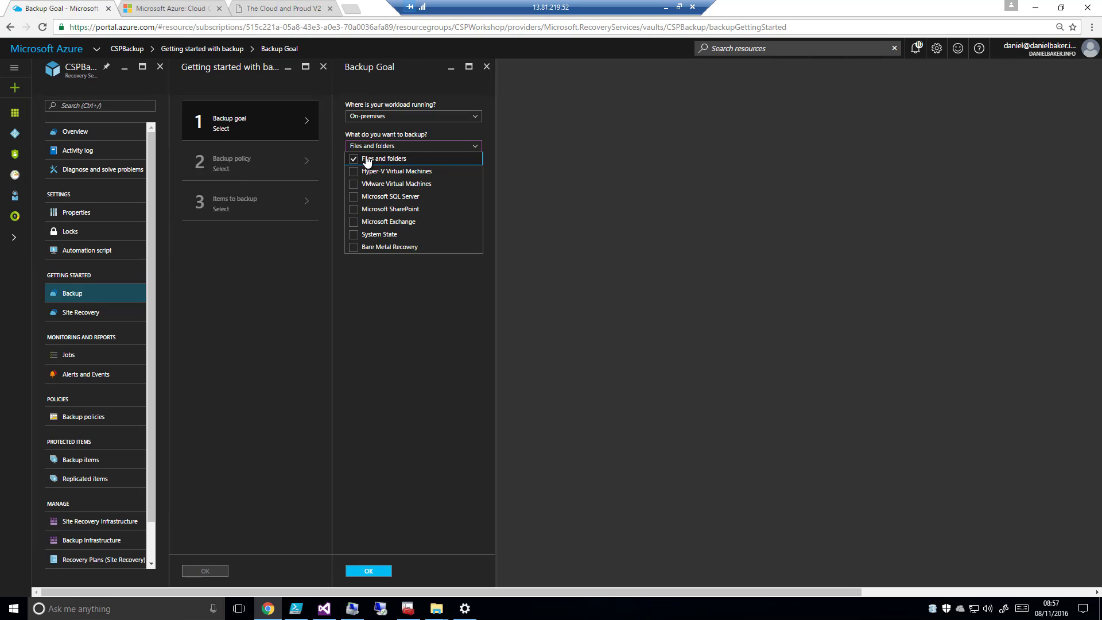
{"action": "left_click", "coordinate": [381, 573]}
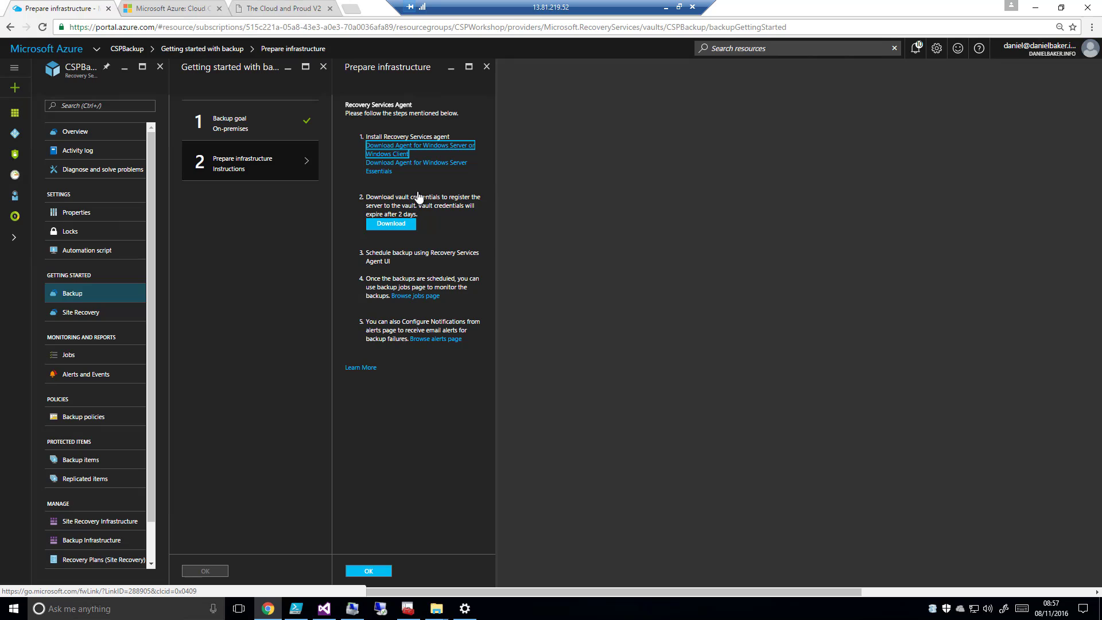
{"action": "left_click", "coordinate": [488, 67]}
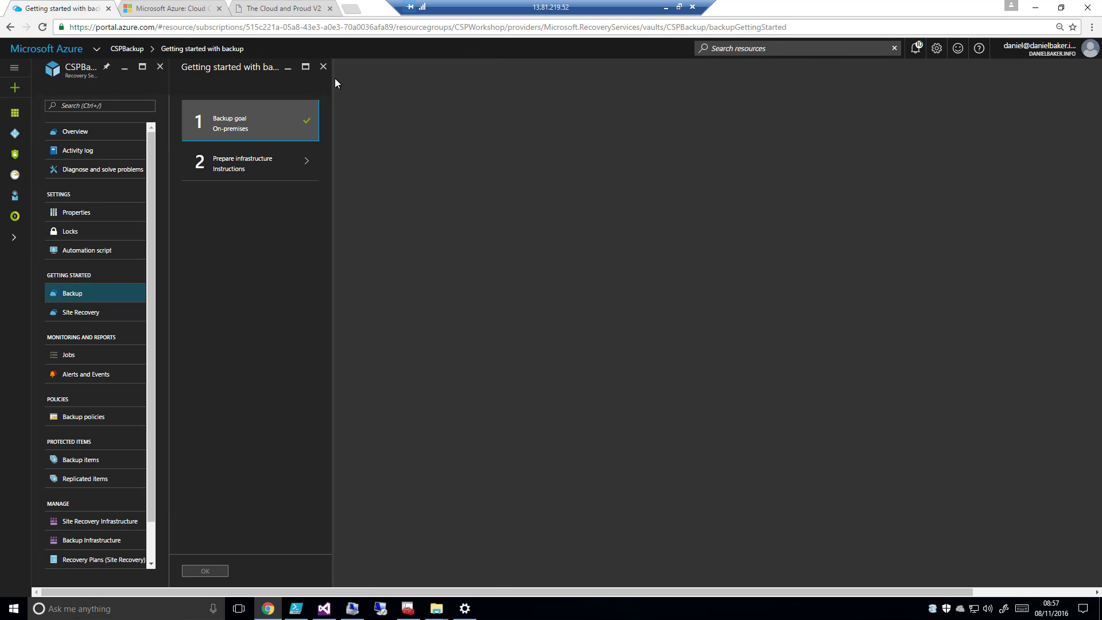
Set the Site Recovery protection goal to replicate To Azure, virtualized with Hyper-V, and not using System Center VMM
{"action": "left_click", "coordinate": [78, 314]}
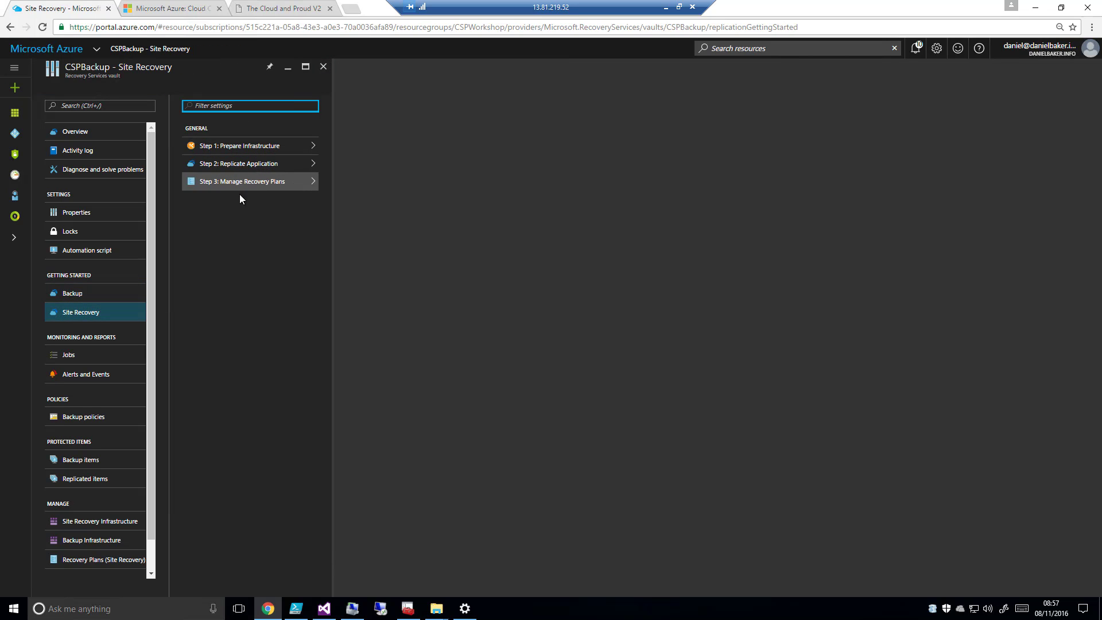
{"action": "left_click", "coordinate": [247, 147]}
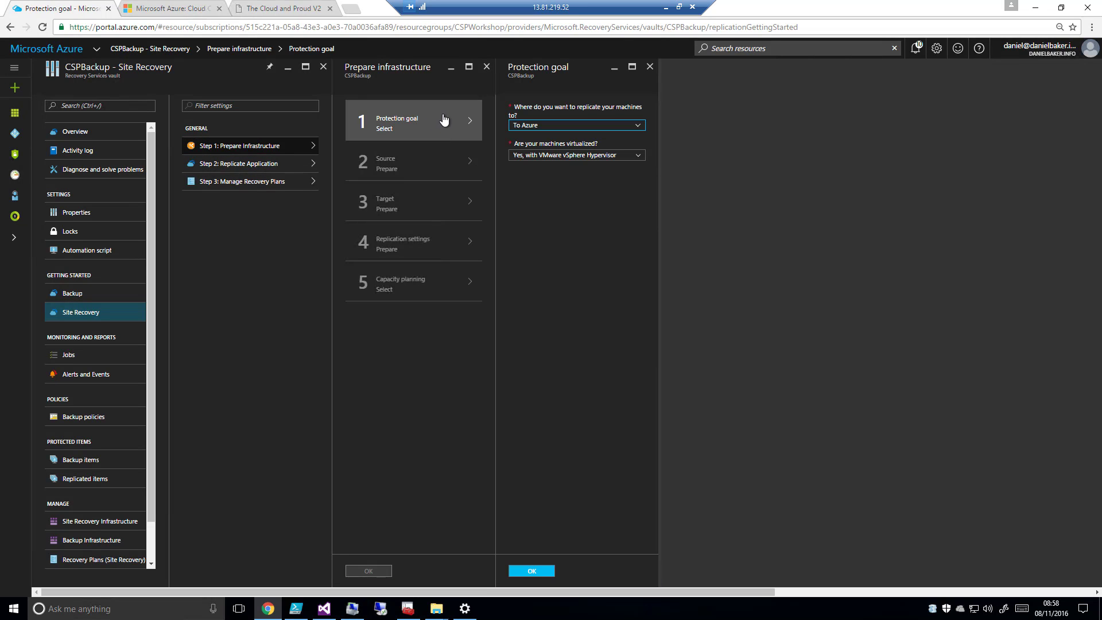
{"action": "left_click", "coordinate": [638, 127]}
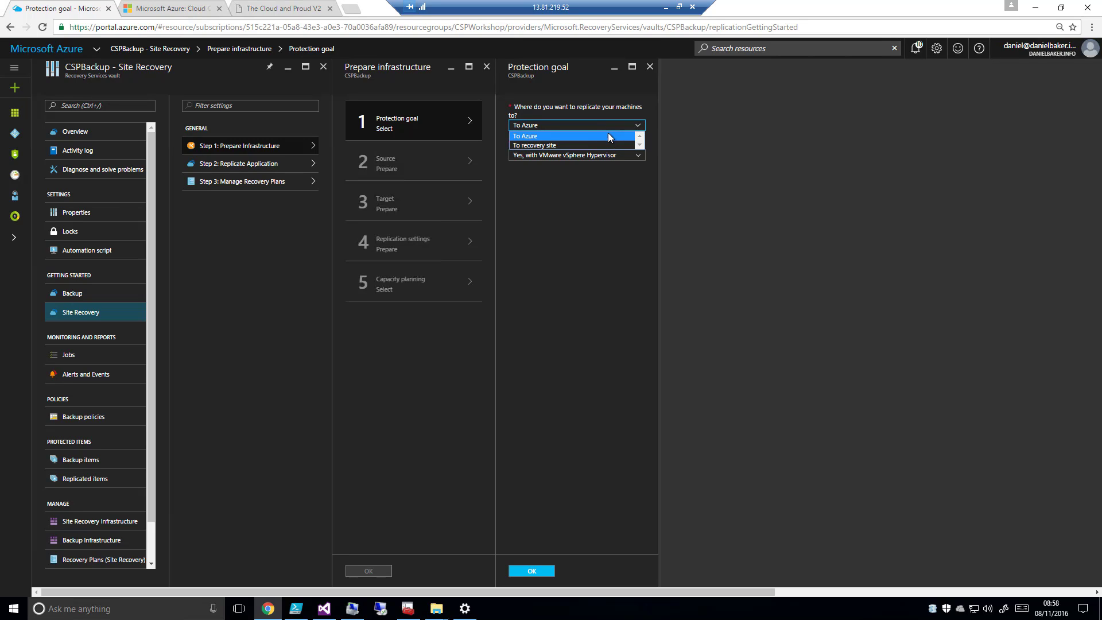
{"action": "left_click", "coordinate": [609, 137]}
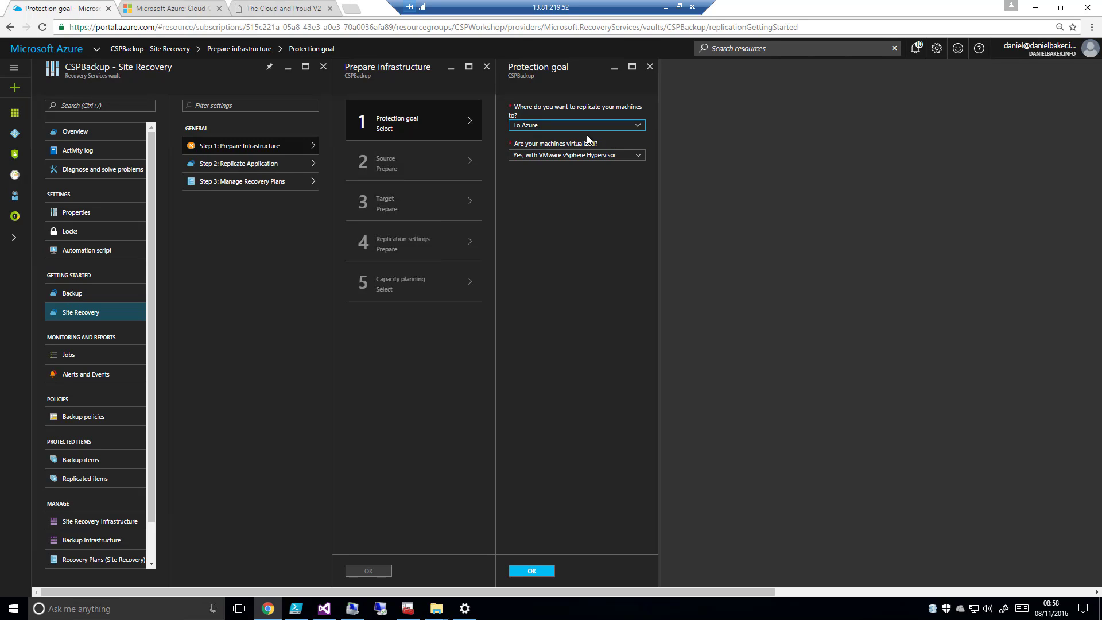
{"action": "left_click", "coordinate": [637, 155]}
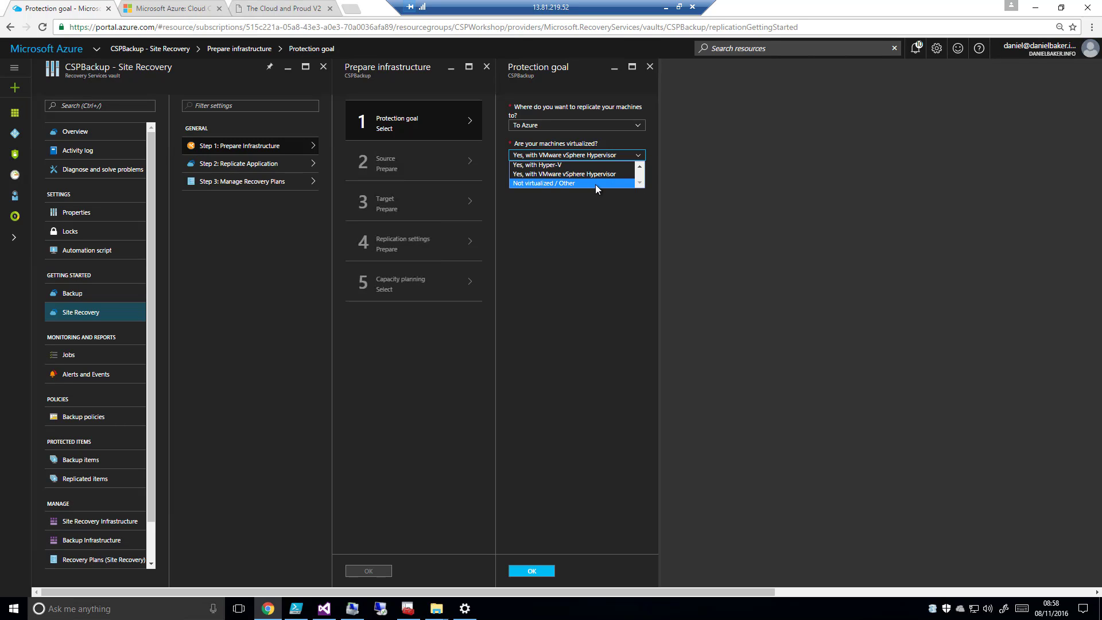
{"action": "left_click", "coordinate": [578, 164]}
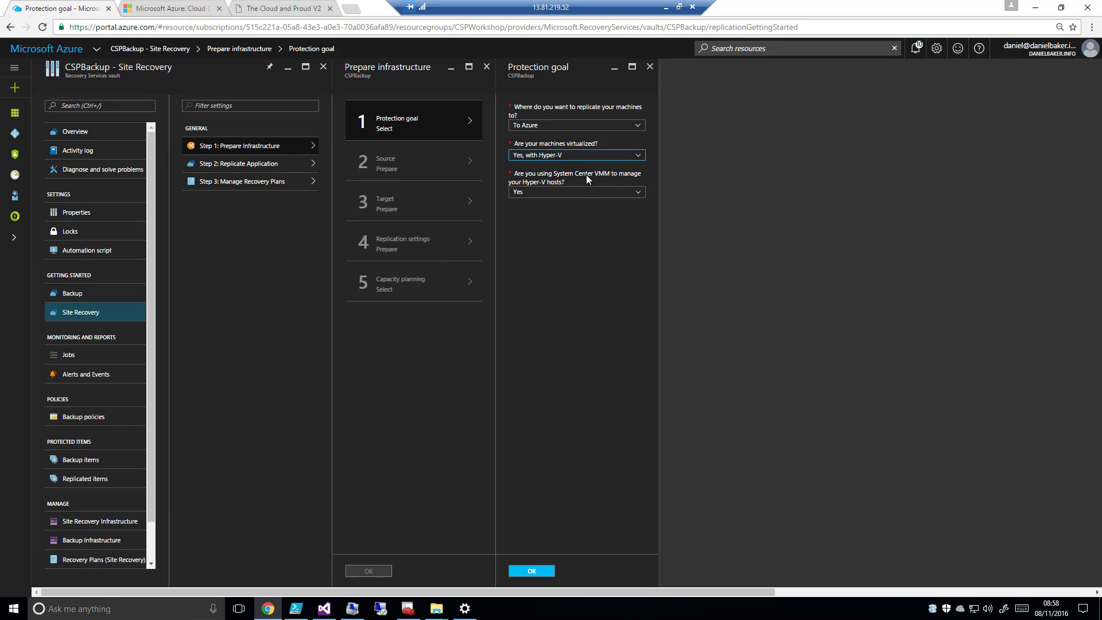
{"action": "left_click", "coordinate": [634, 192]}
{"action": "left_click", "coordinate": [532, 211]}
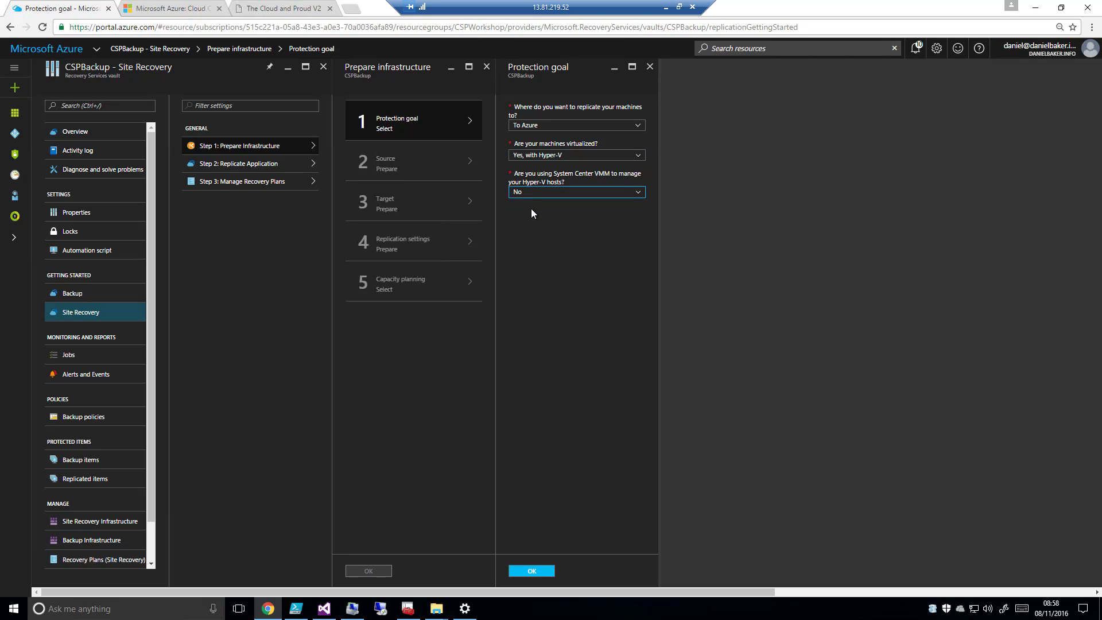
{"action": "left_click", "coordinate": [537, 572]}
Review the source preparation for Hyper-V sites and servers, and leave the infrastructure preparation without adding a site
{"action": "left_click", "coordinate": [402, 161]}
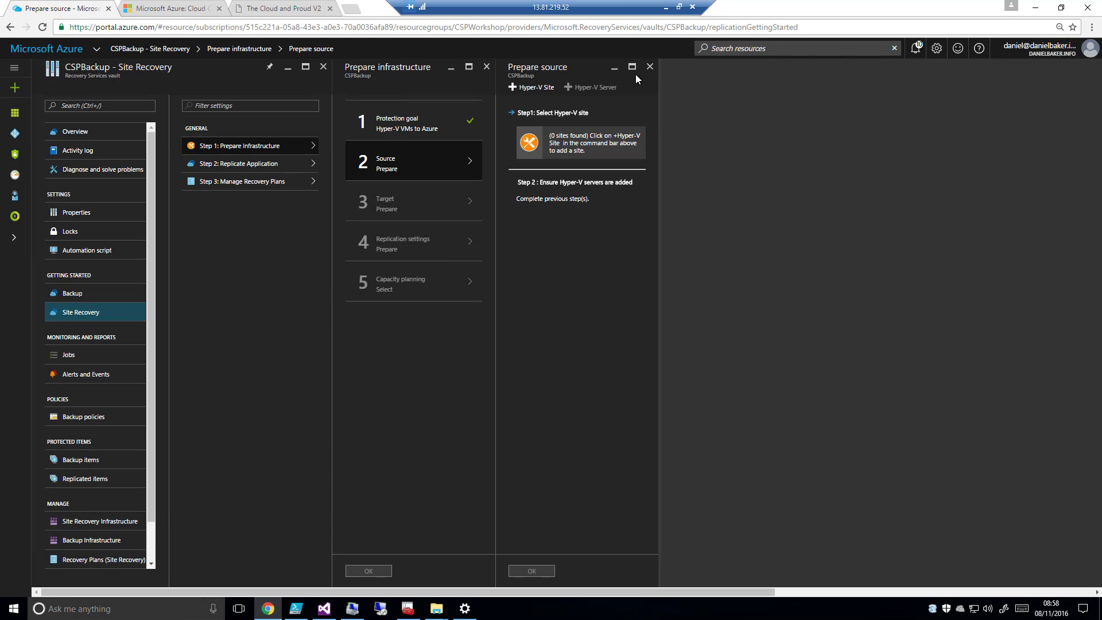
{"action": "left_click", "coordinate": [650, 67]}
{"action": "left_click", "coordinate": [486, 67]}
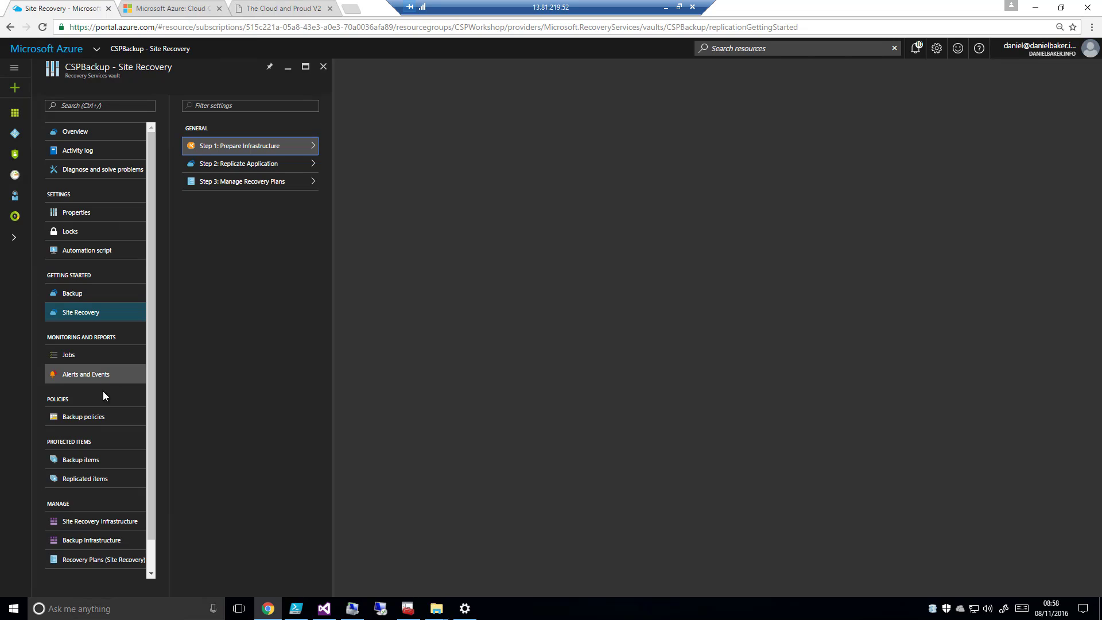
Review the backup frequency and retention range options for a new backup policy, without creating the policy
{"action": "left_click", "coordinate": [93, 419]}
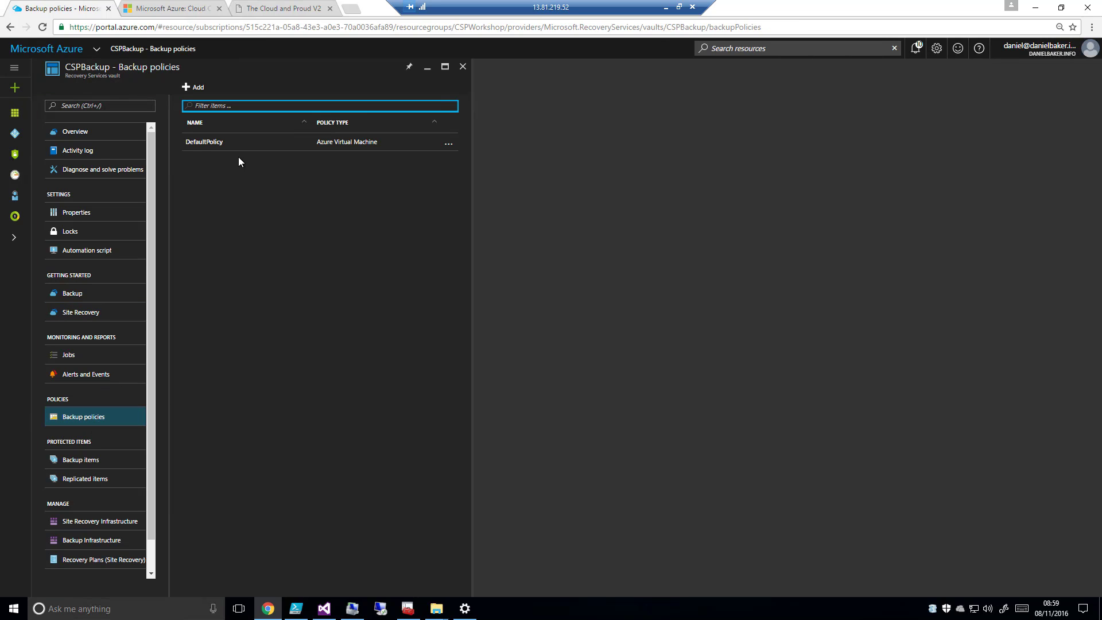
{"action": "left_click", "coordinate": [198, 89]}
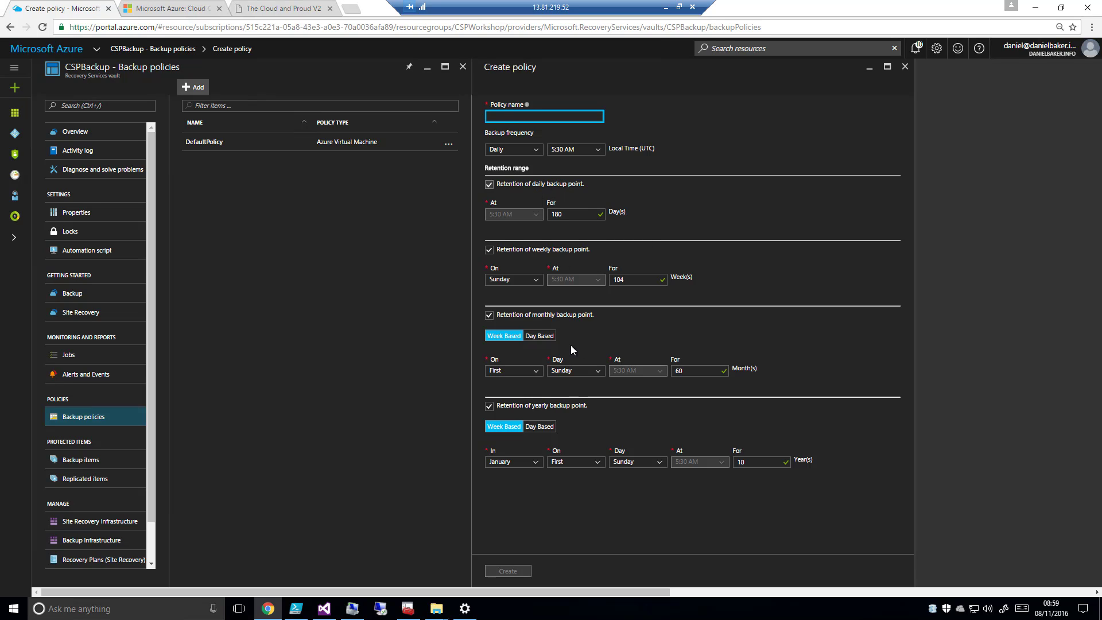
{"action": "left_click", "coordinate": [905, 66]}
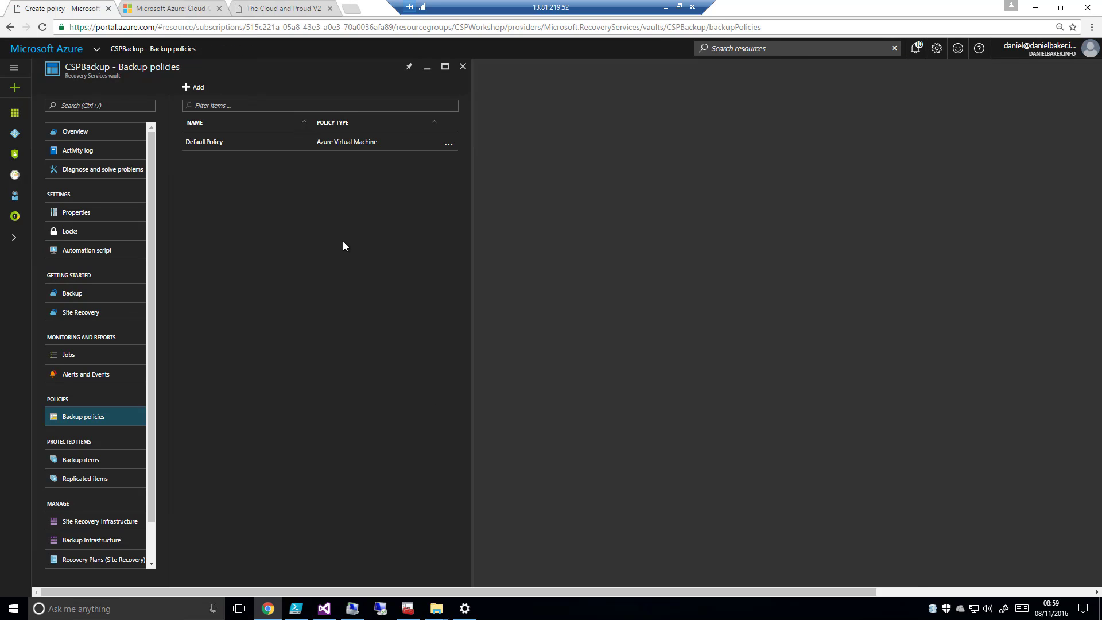
Examine the vault's backup items and its Site Recovery Infrastructure options
{"action": "left_click", "coordinate": [87, 466]}
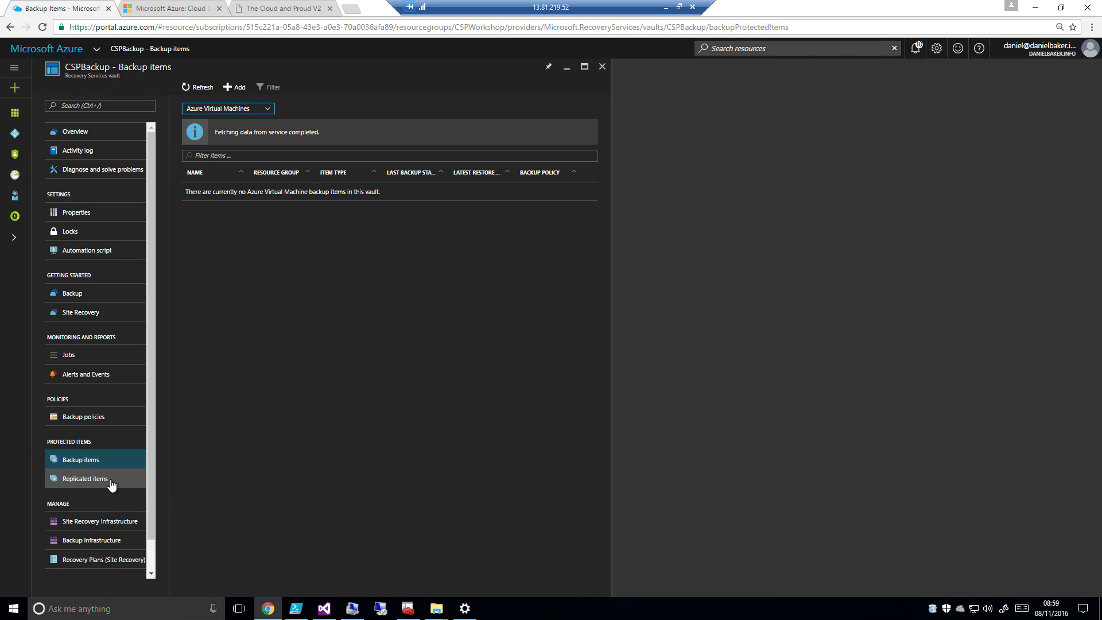
{"action": "left_click", "coordinate": [103, 522]}
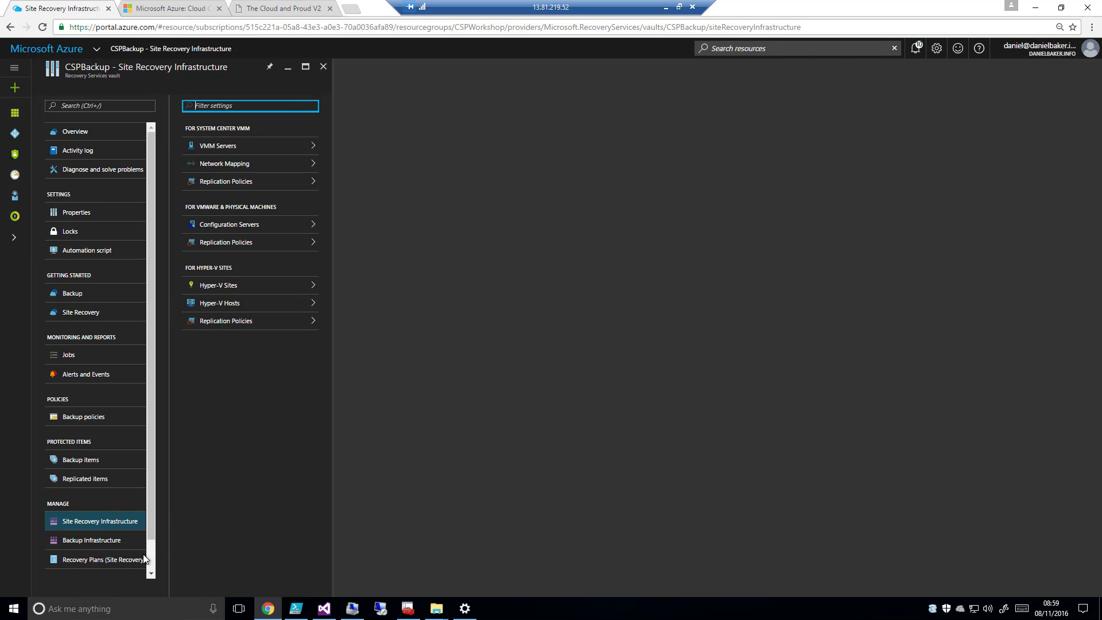
Examine the Backup Infrastructure's storage replication type, backup management servers and production servers, and return to the CSPBackup overview
{"action": "left_click", "coordinate": [105, 541]}
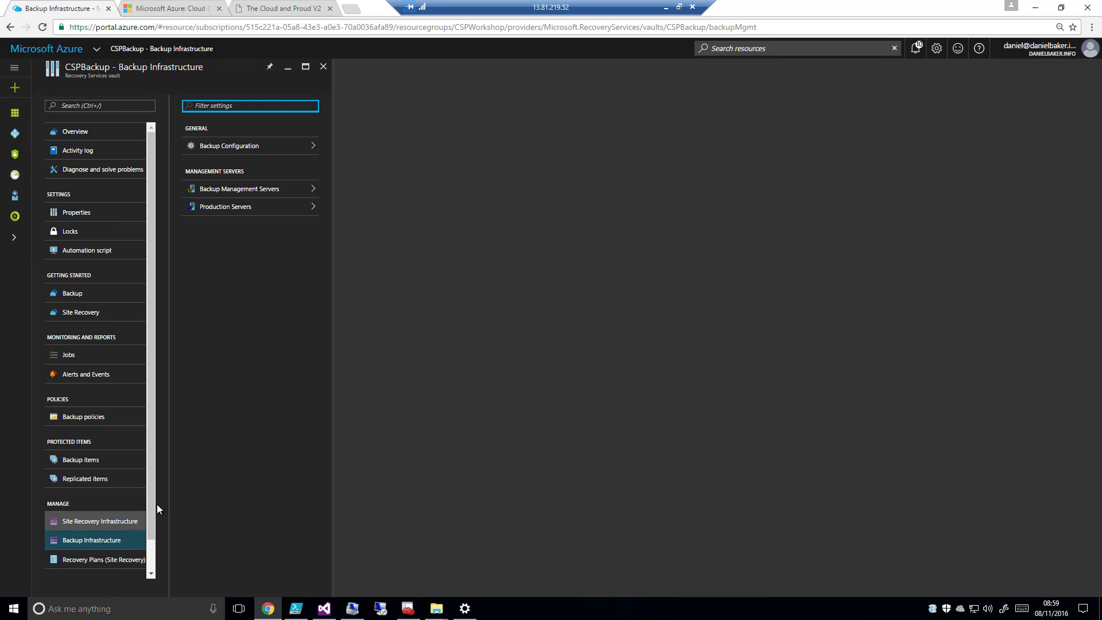
{"action": "left_click", "coordinate": [257, 150]}
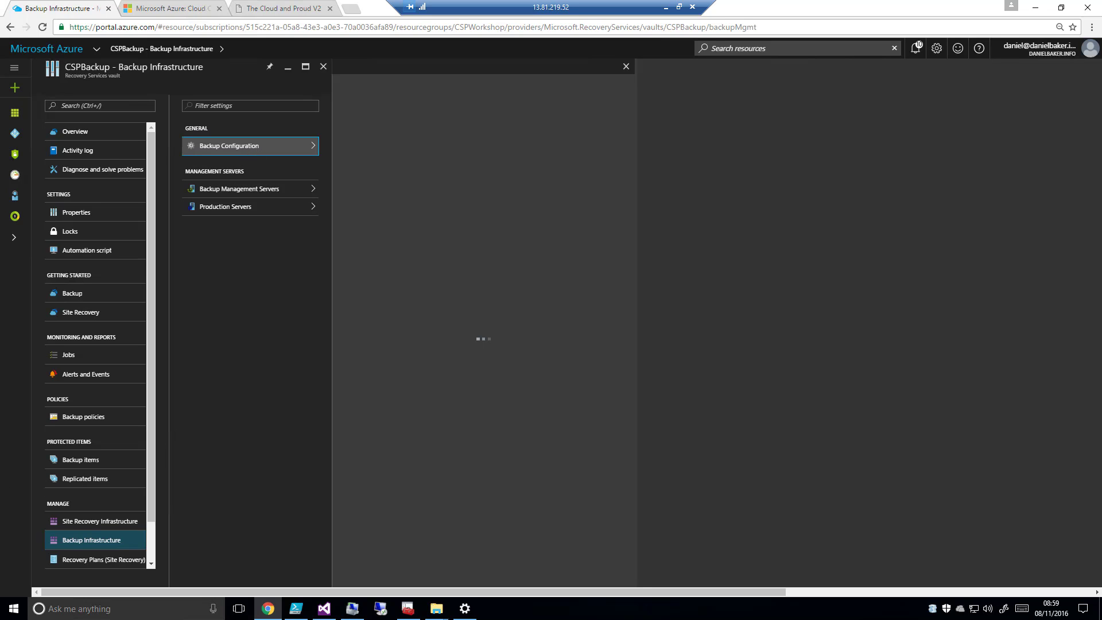
{"action": "left_click", "coordinate": [418, 119]}
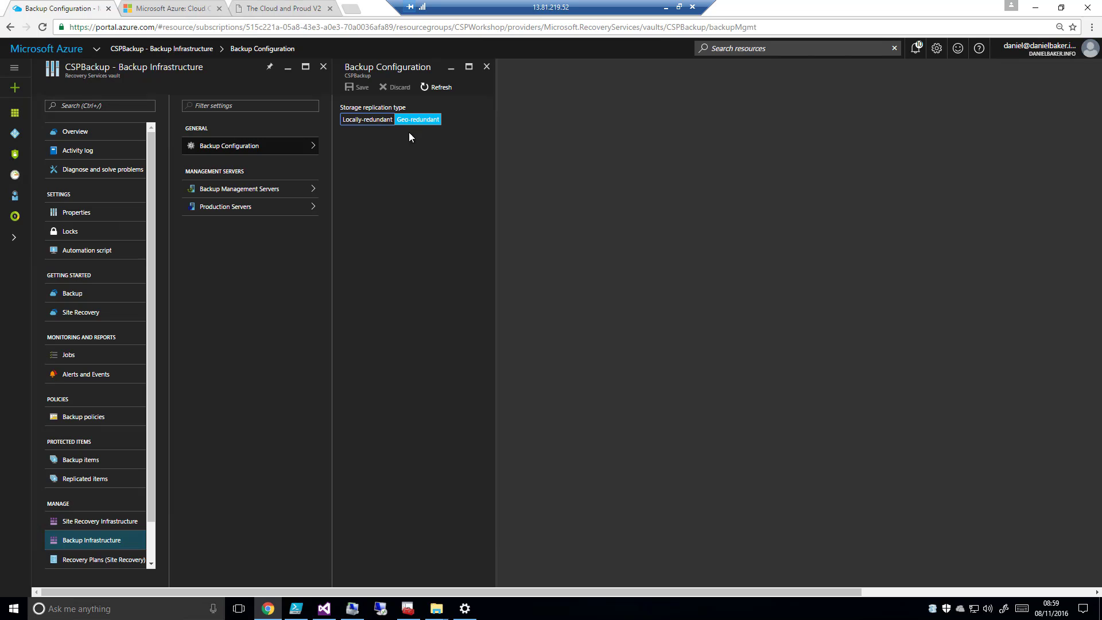
{"action": "left_click", "coordinate": [252, 192]}
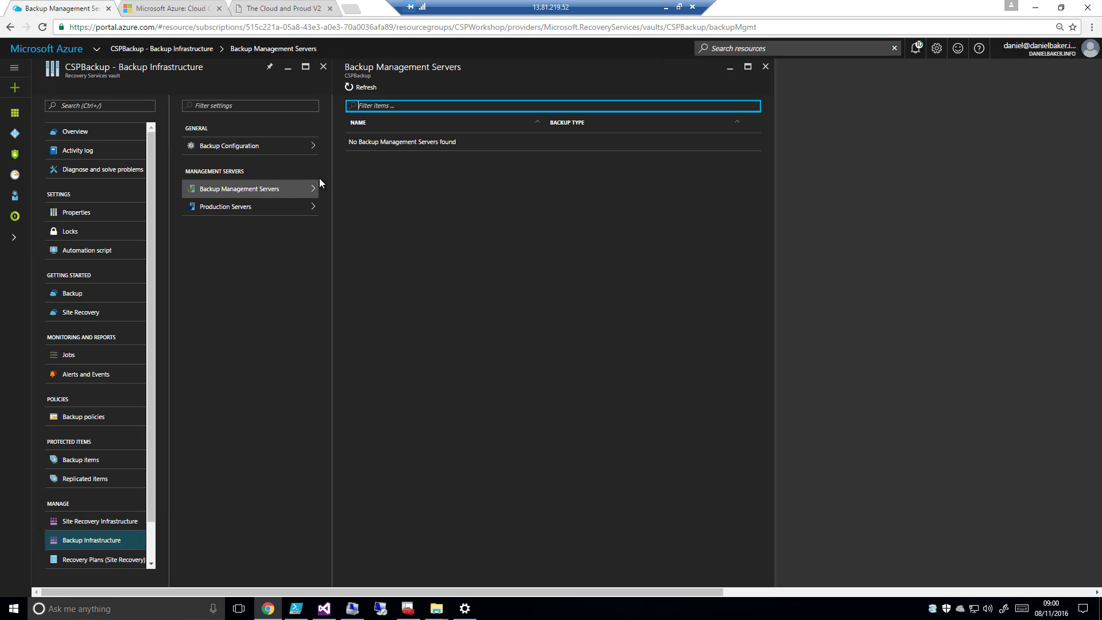
{"action": "left_click", "coordinate": [265, 207]}
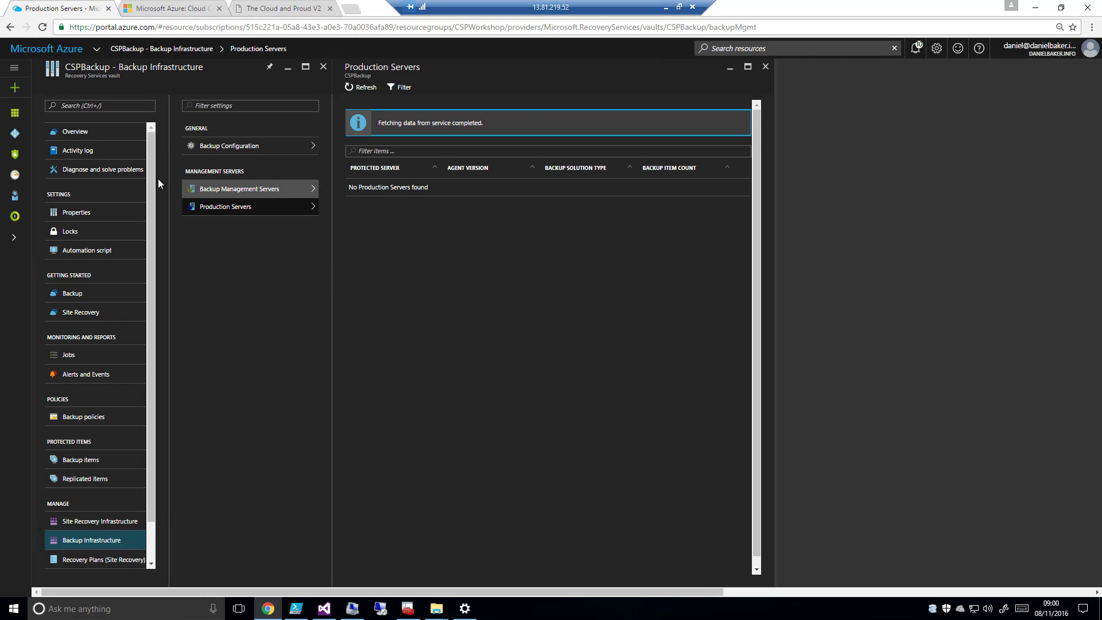
{"action": "left_click", "coordinate": [90, 134]}
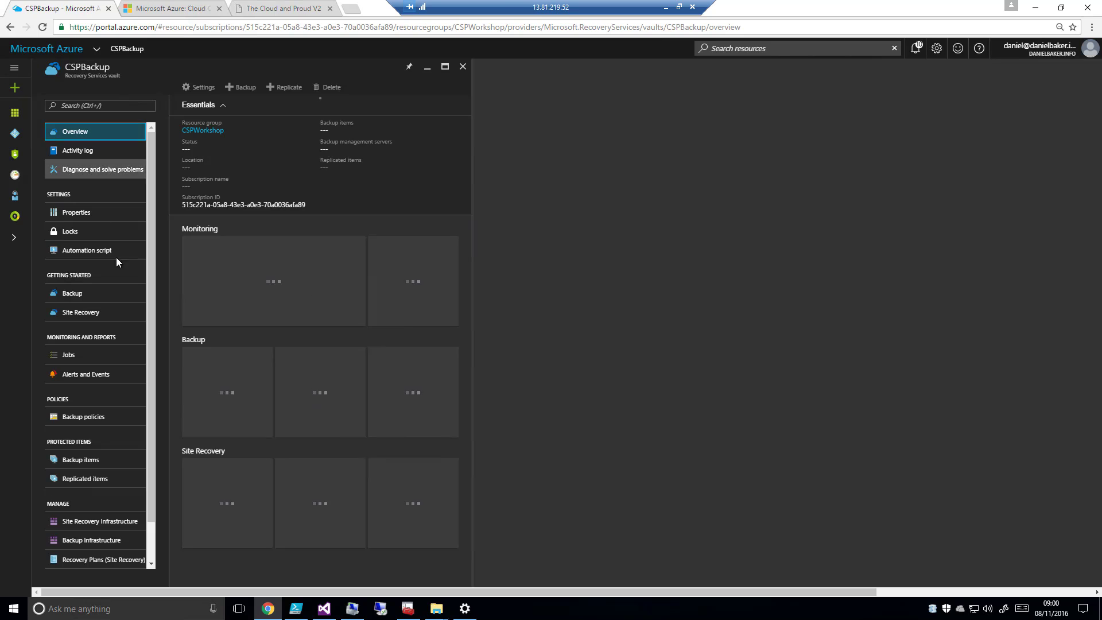
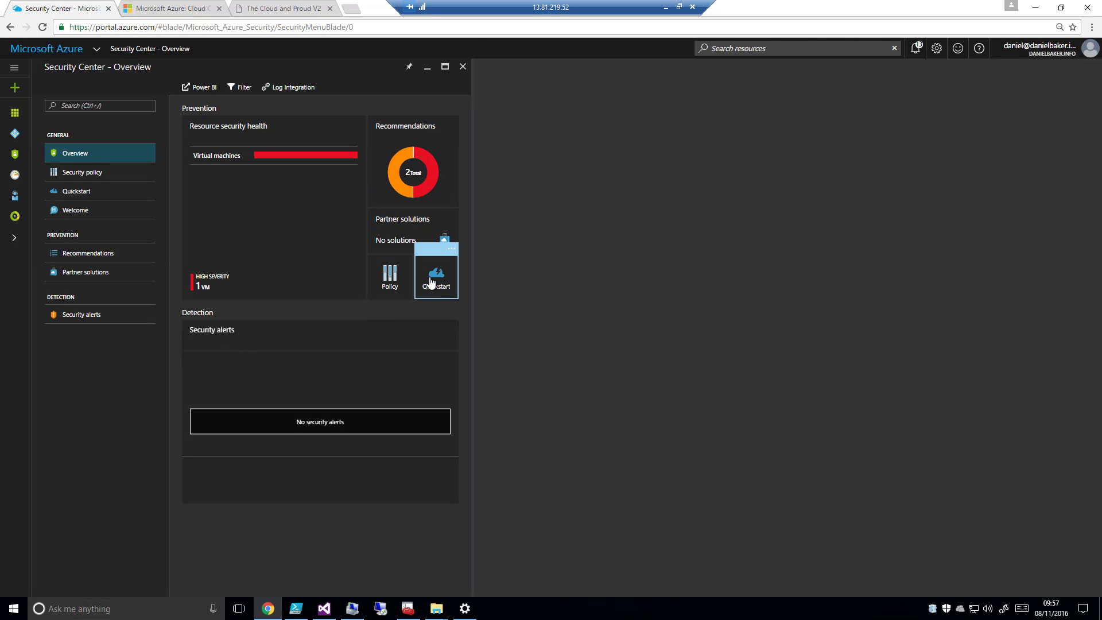
Examine the security policy list, expanding the MSDN Platforms and Visual Studio Enterprise with MSDN subscriptions to their resource groups
{"action": "left_click", "coordinate": [82, 174]}
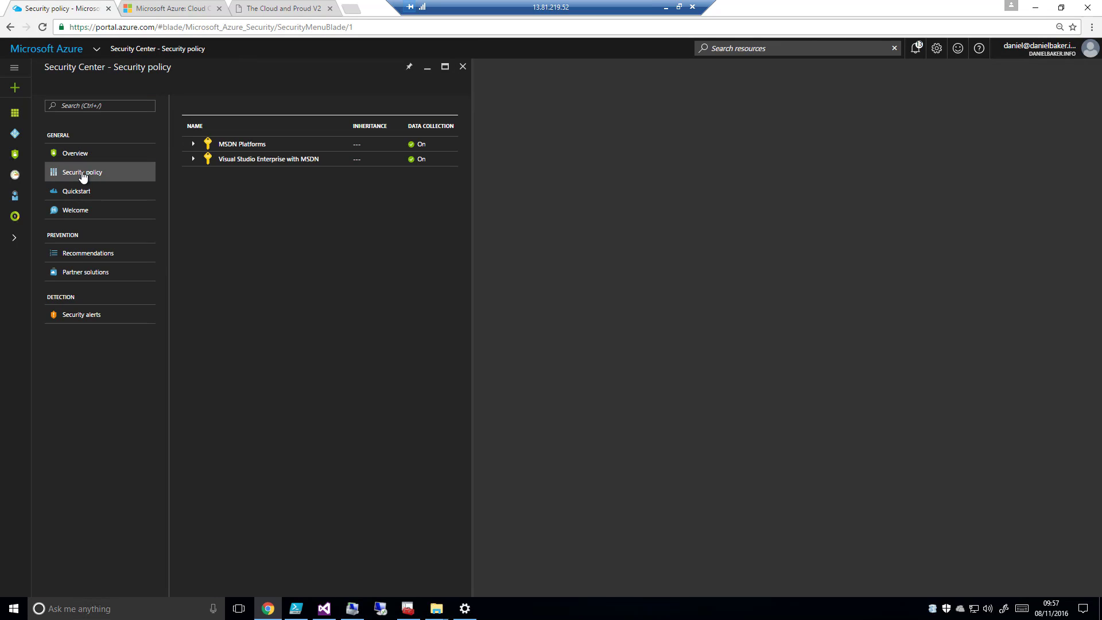
{"action": "left_click", "coordinate": [194, 144]}
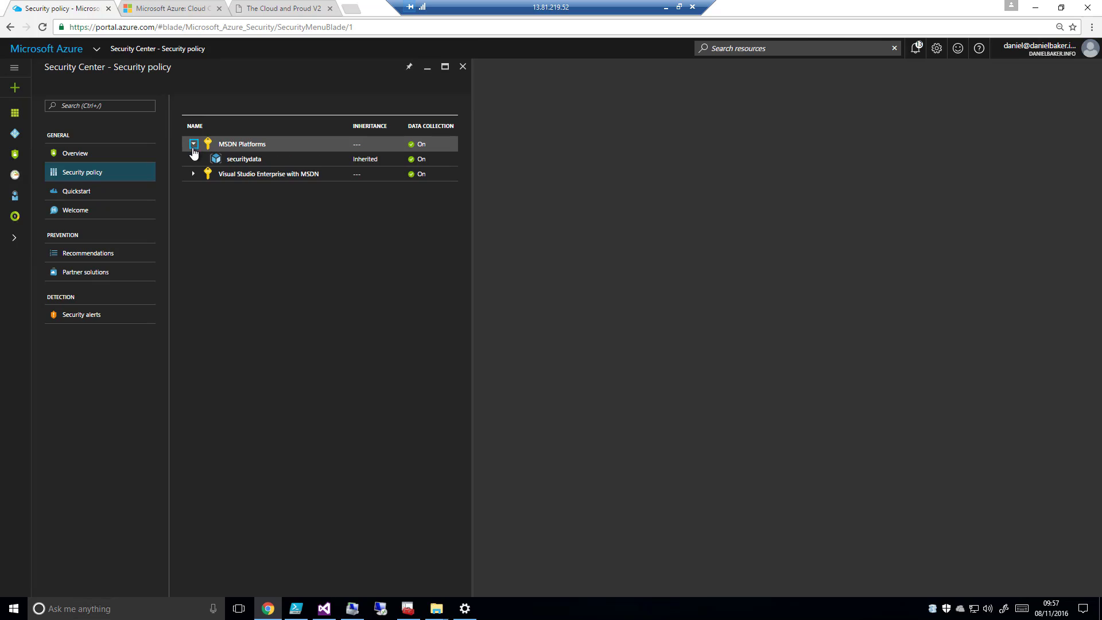
{"action": "left_click", "coordinate": [193, 174]}
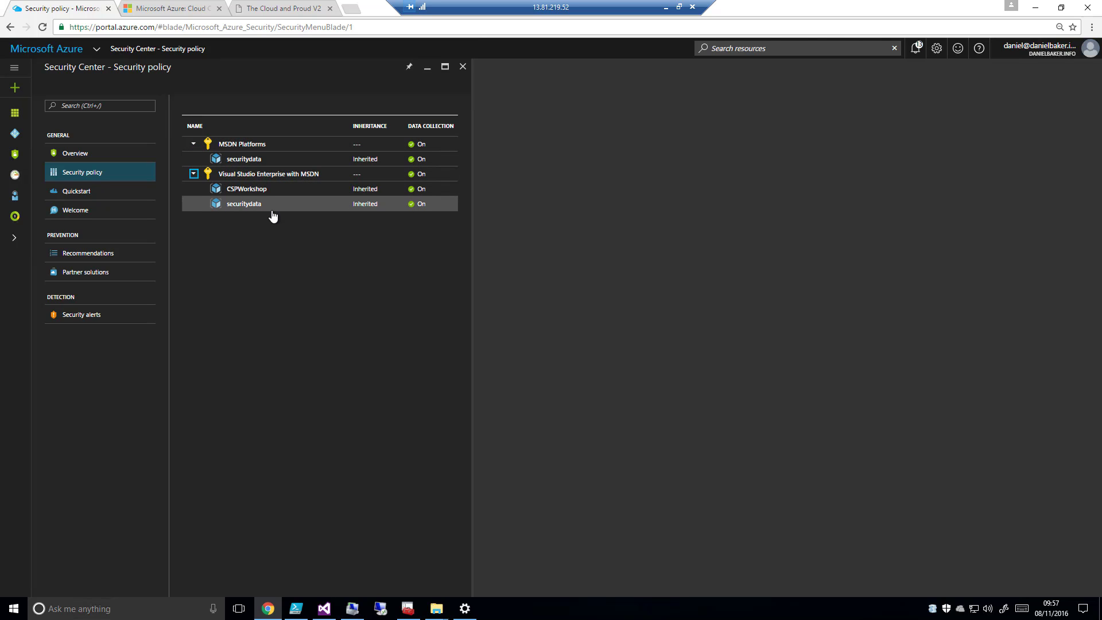
Review Security Center's quickstart, welcome, recommendations, partner solutions and security alerts pages, and return to the overview
{"action": "left_click", "coordinate": [53, 198]}
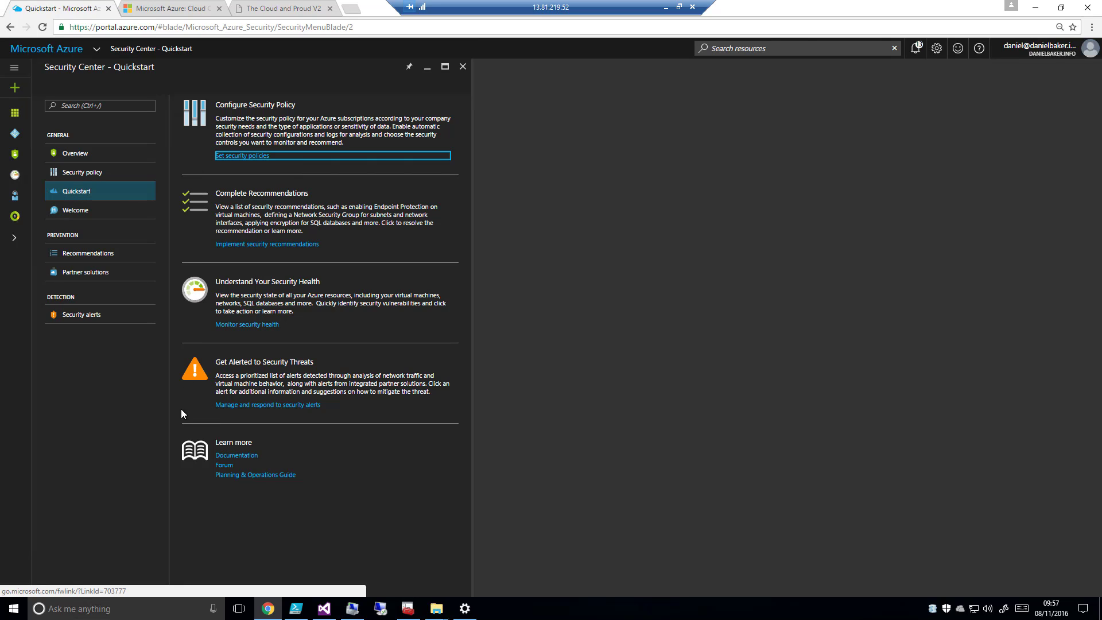
{"action": "left_click", "coordinate": [82, 212]}
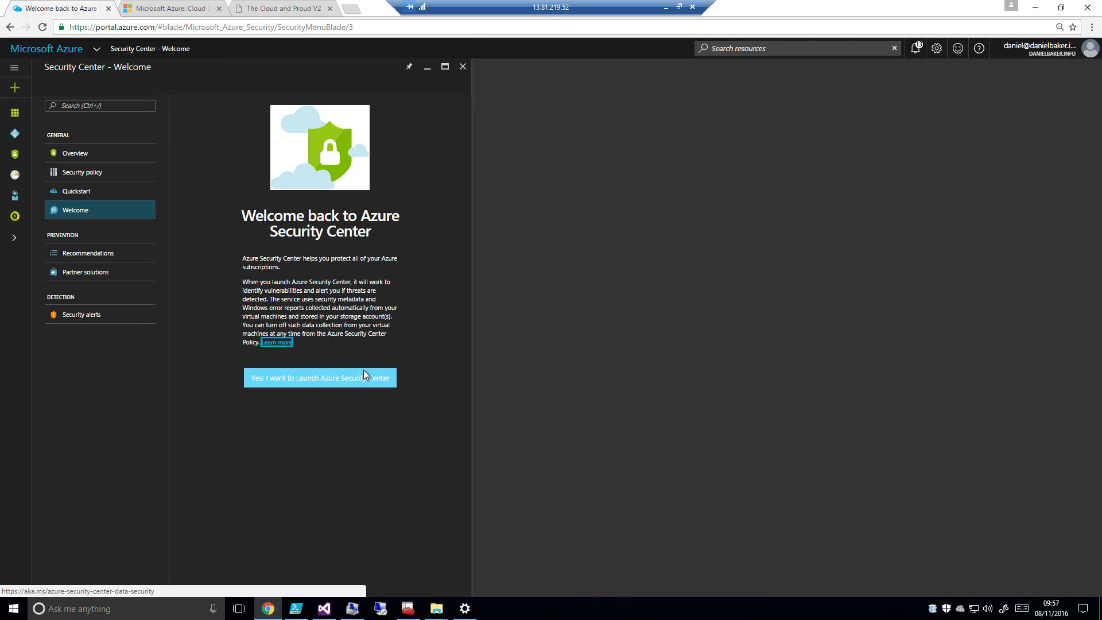
{"action": "left_click", "coordinate": [104, 258]}
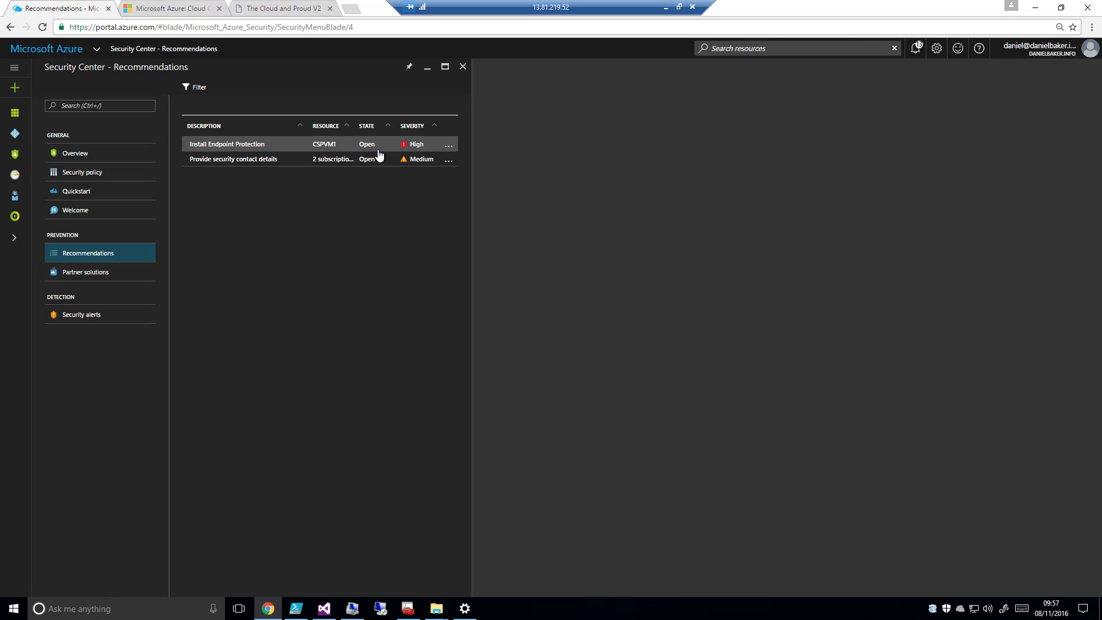
{"action": "left_click", "coordinate": [80, 274]}
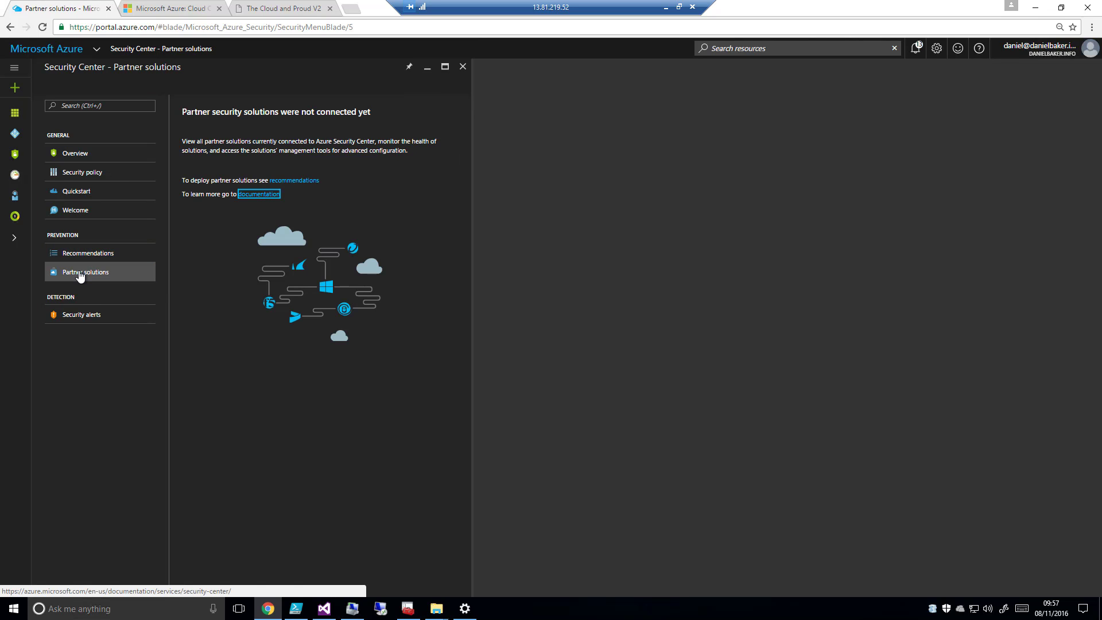
{"action": "left_click", "coordinate": [106, 325]}
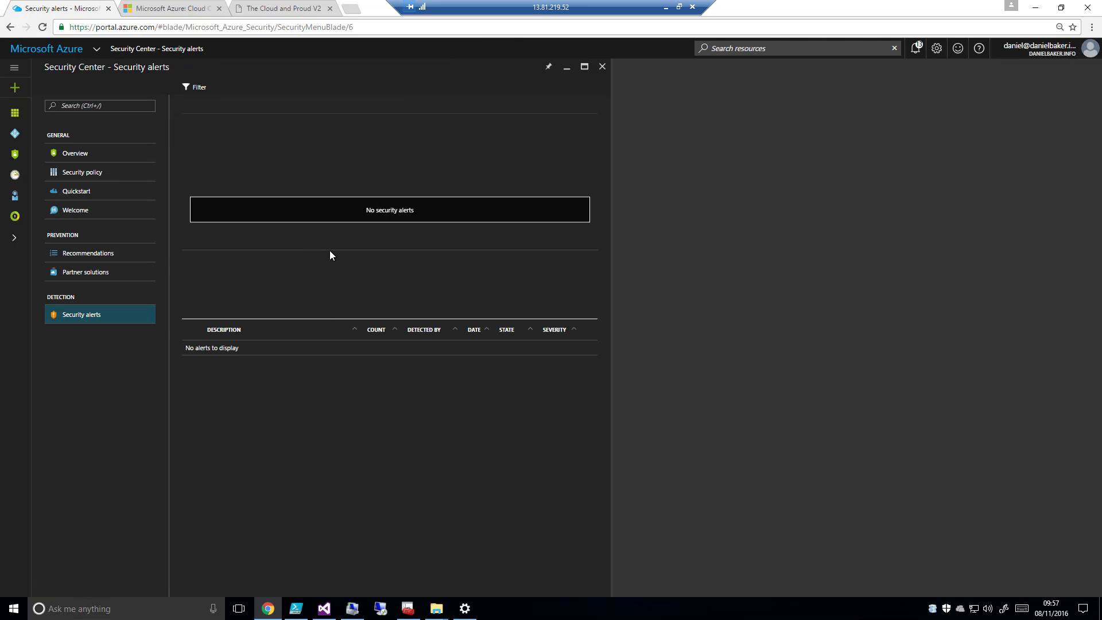
{"action": "left_click", "coordinate": [67, 159]}
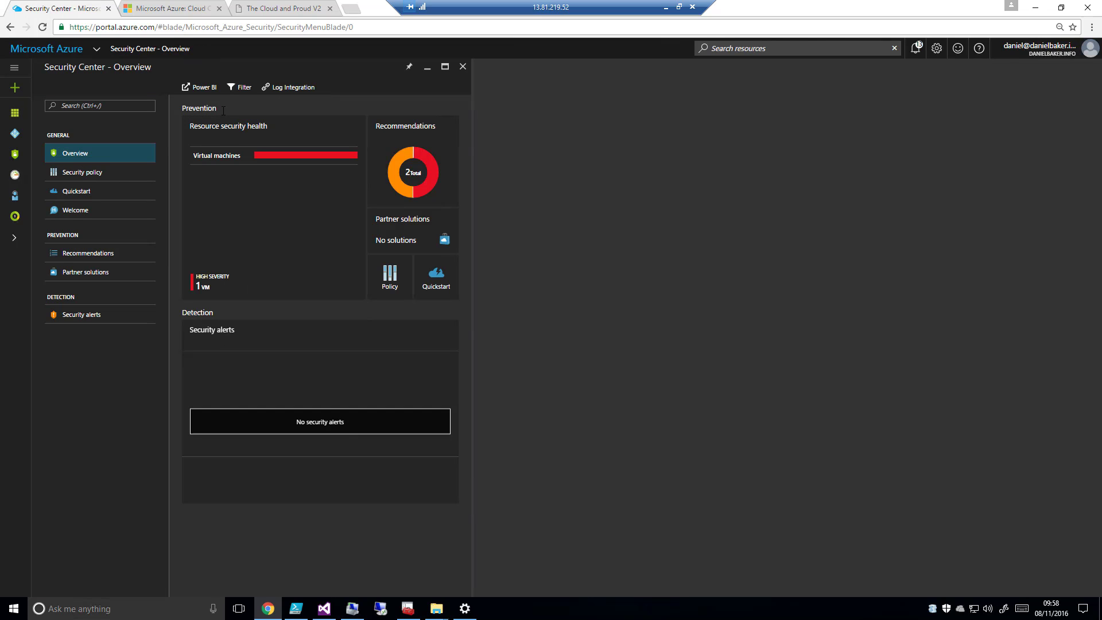
Install Microsoft Antimalware on CSPVM1 with the default configuration from the virtual machines' endpoint protection recommendation, and return to the virtual machines' security health
{"action": "left_click", "coordinate": [260, 164]}
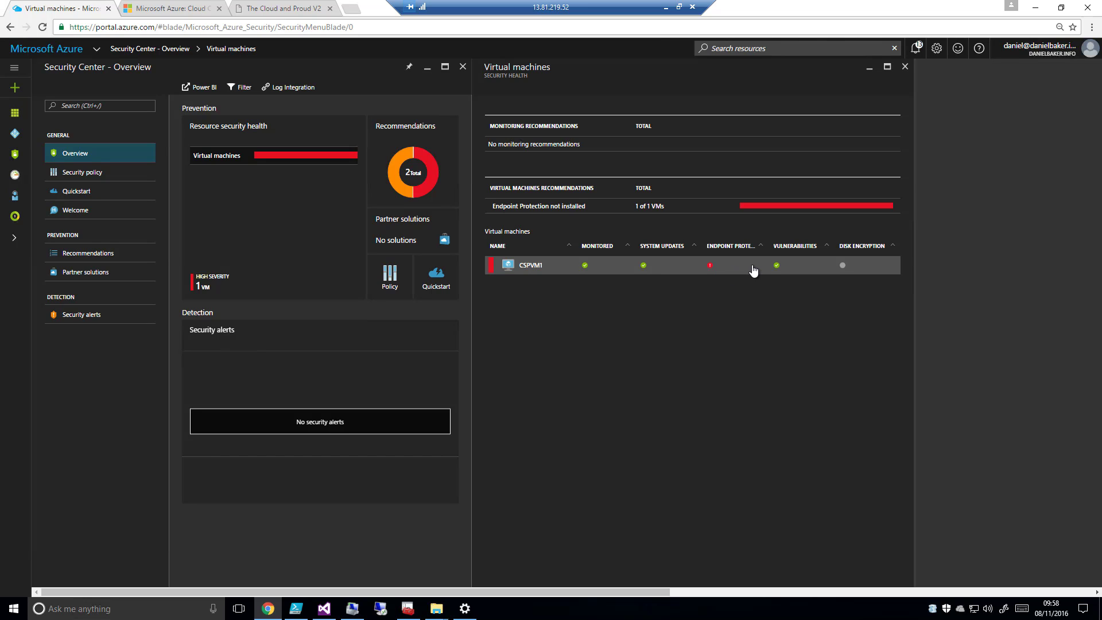
{"action": "left_click", "coordinate": [543, 212]}
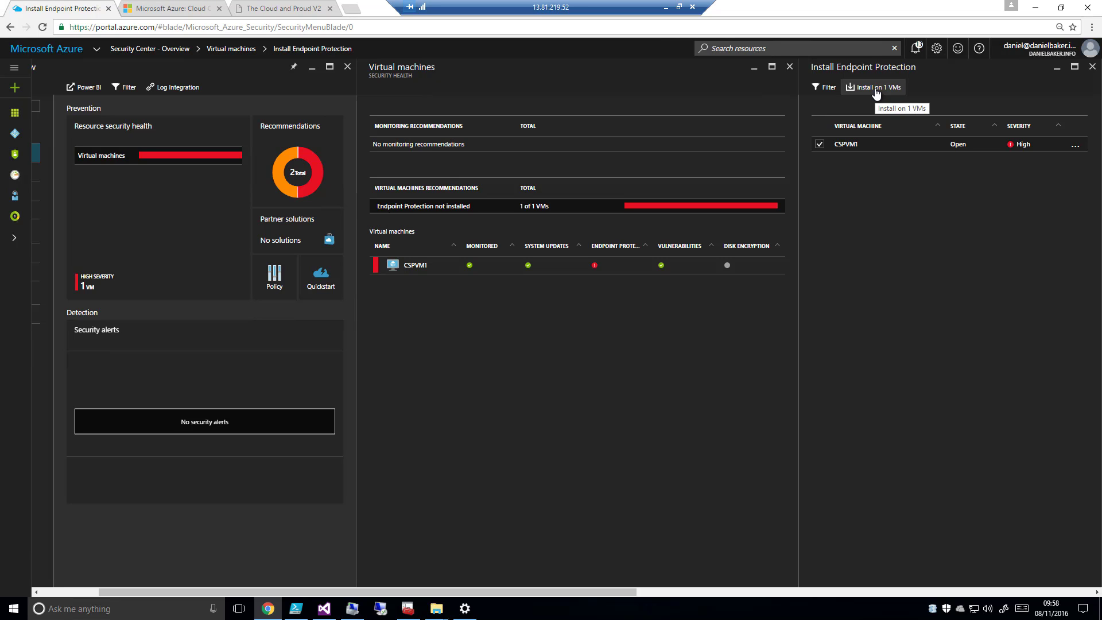
{"action": "left_click", "coordinate": [858, 89]}
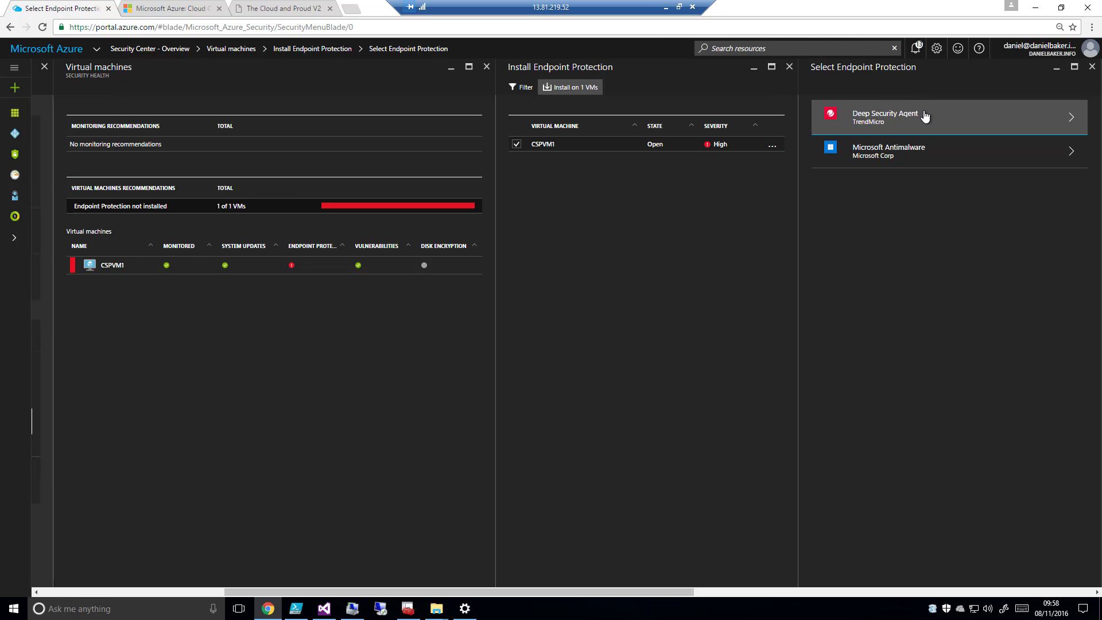
{"action": "left_click", "coordinate": [888, 154]}
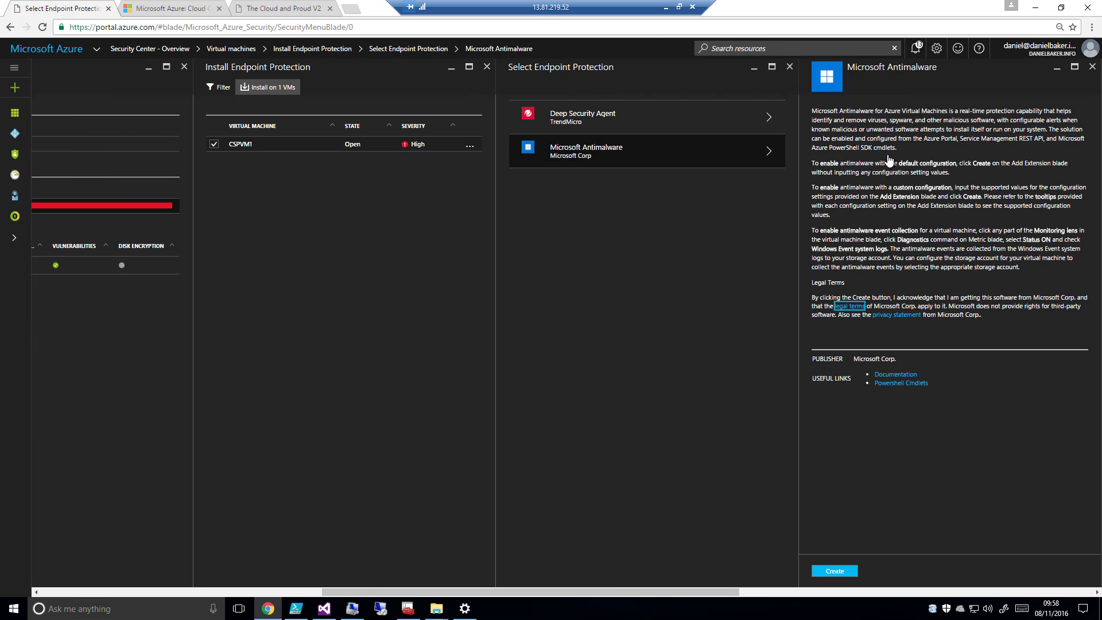
{"action": "left_click", "coordinate": [835, 572]}
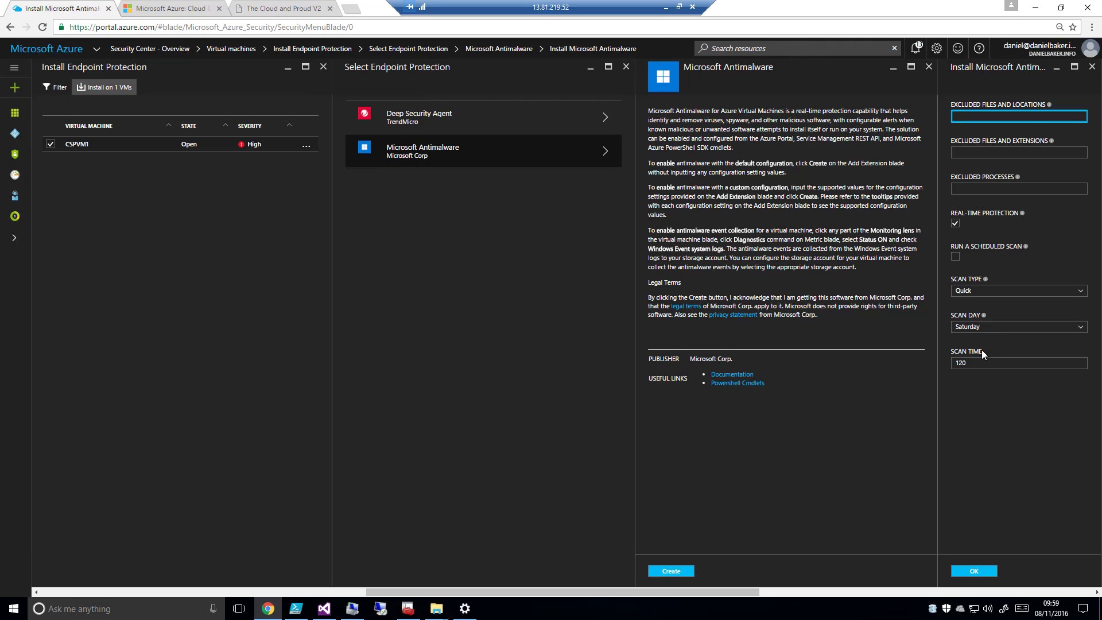
{"action": "left_click", "coordinate": [974, 570]}
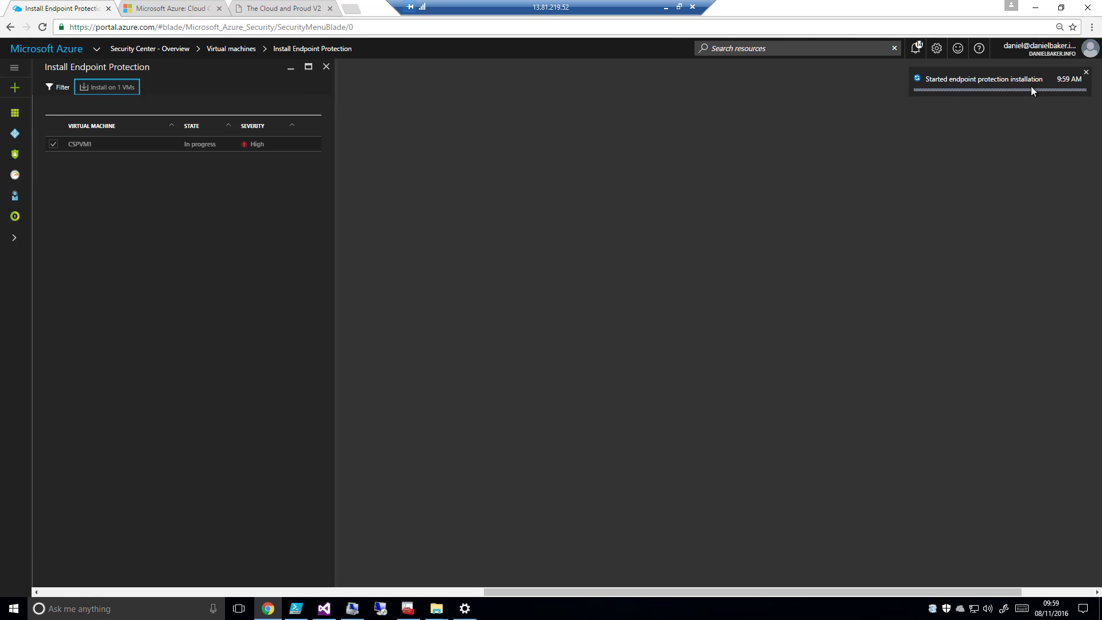
{"action": "left_click", "coordinate": [326, 66]}
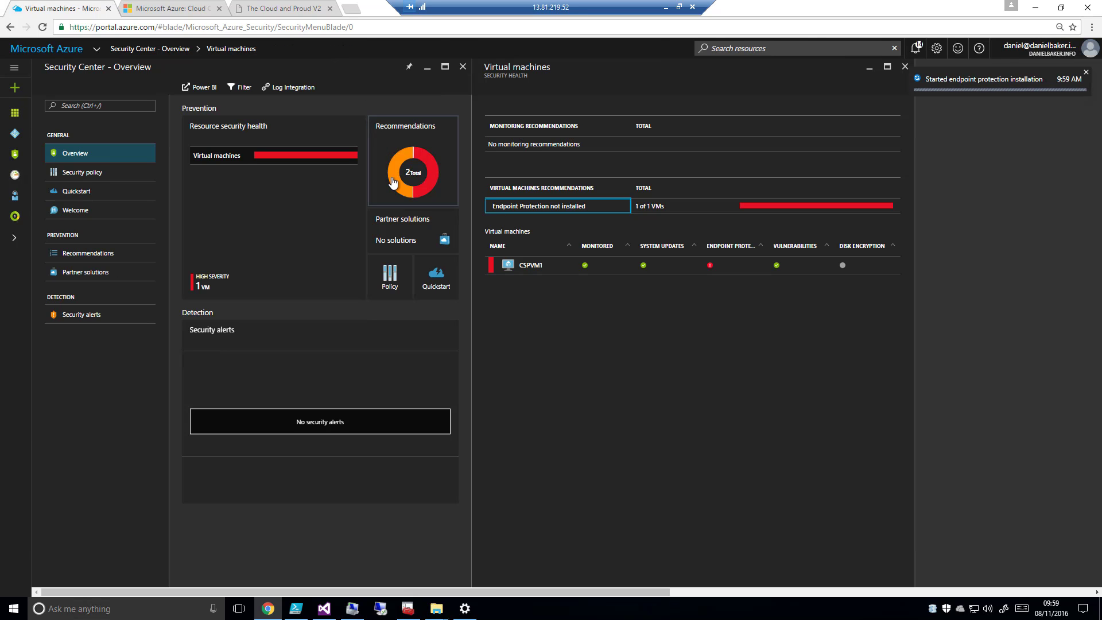
Check the connected partner solutions and the recommendations list from the Security Center overview
{"action": "left_click", "coordinate": [423, 234]}
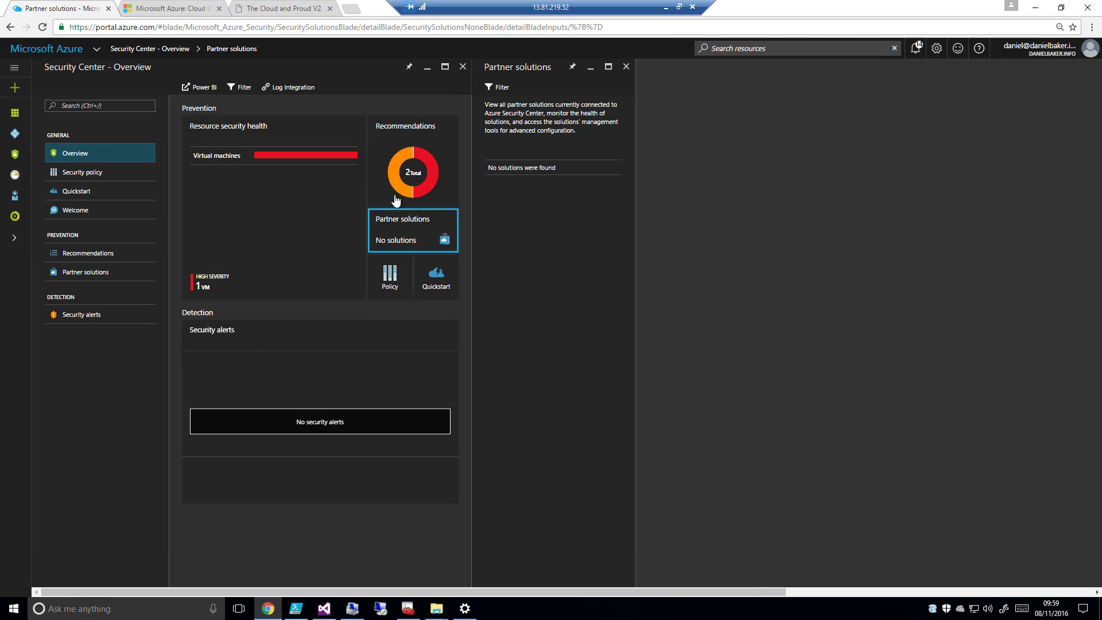
{"action": "left_click", "coordinate": [413, 173]}
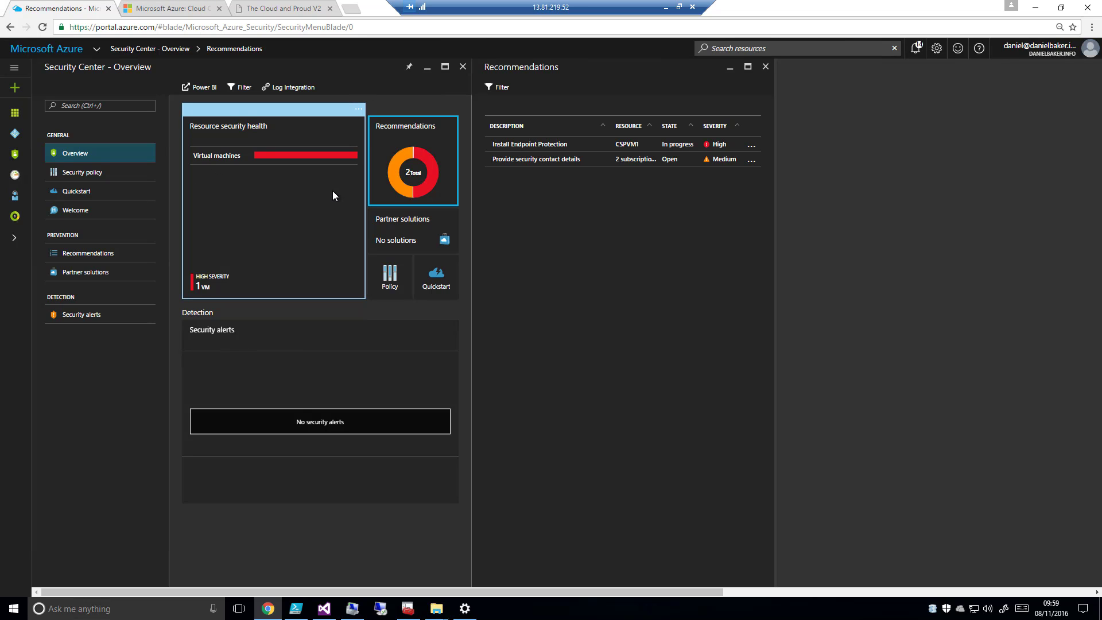
Expand both subscriptions in the overview's security policy and open the policy of the CSPWorkshop resource group
{"action": "left_click", "coordinate": [391, 289]}
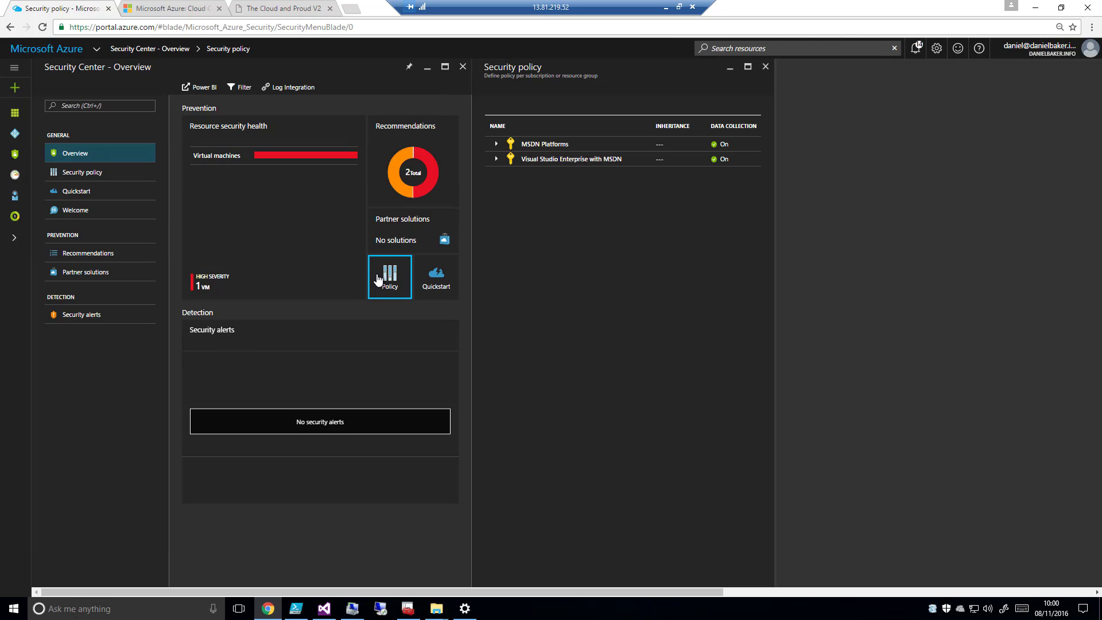
{"action": "left_click", "coordinate": [495, 144]}
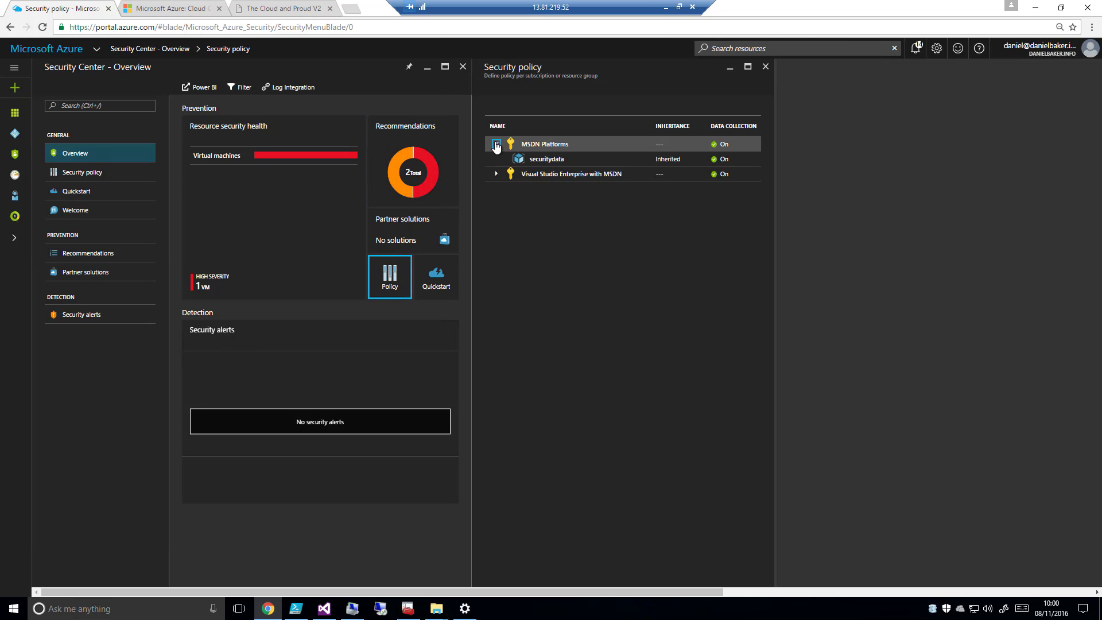
{"action": "left_click", "coordinate": [496, 173]}
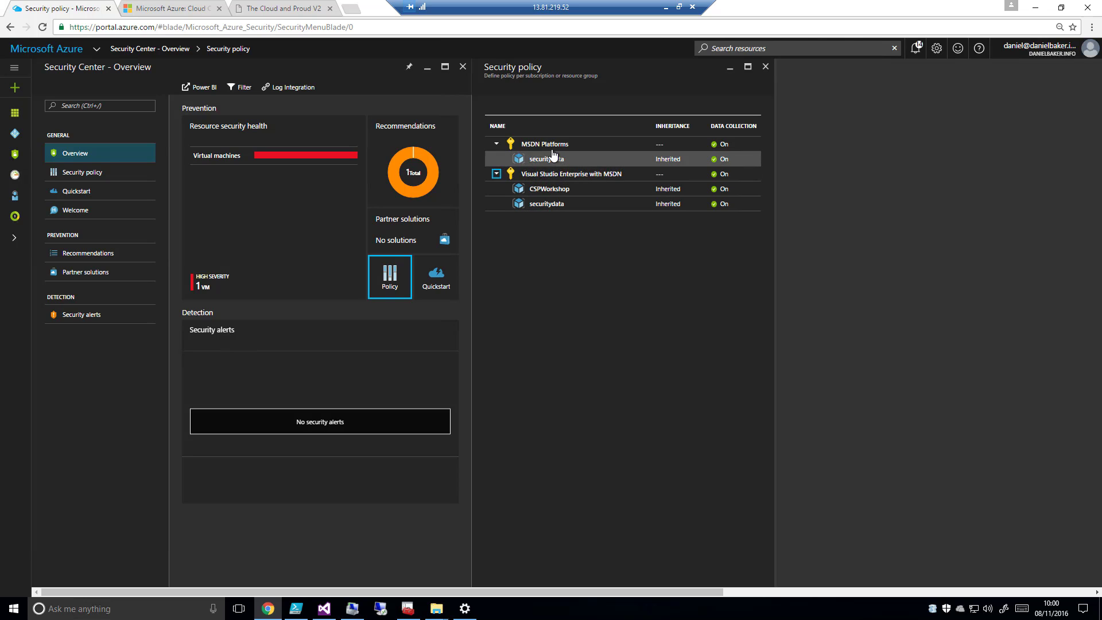
{"action": "left_click", "coordinate": [548, 194]}
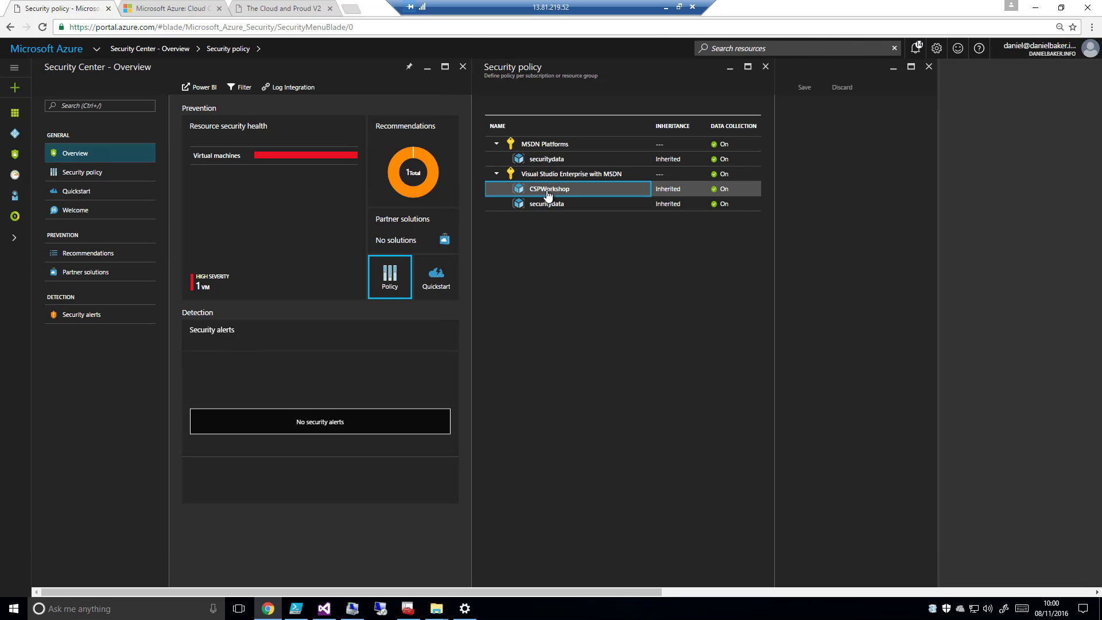
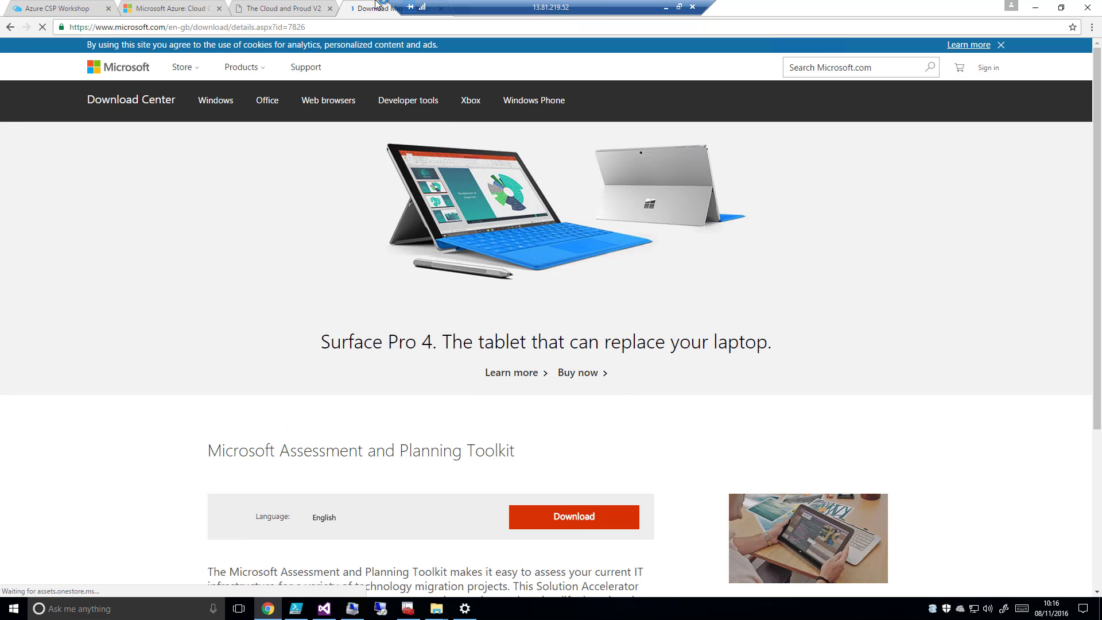
Review the Microsoft Assessment and Planning Toolkit download page, close it and switch to the installed toolkit
{"action": "scroll", "coordinate": [603, 413], "scroll_direction": "down", "scroll_amount": 4}
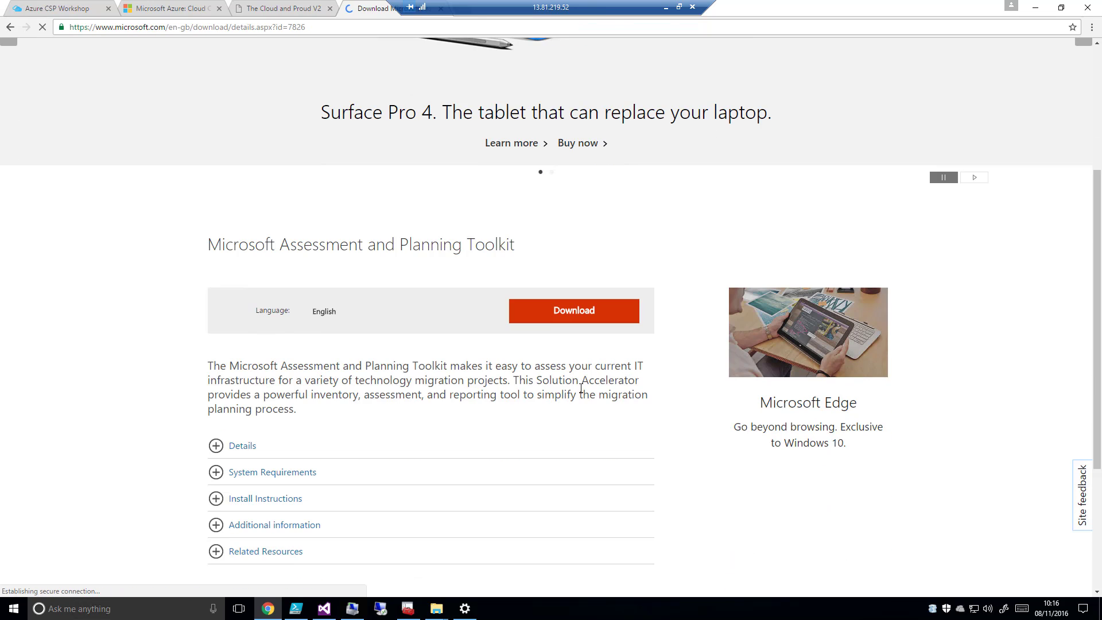
{"action": "left_click_drag", "start_coordinate": [386, 3], "coordinate": [356, 3]}
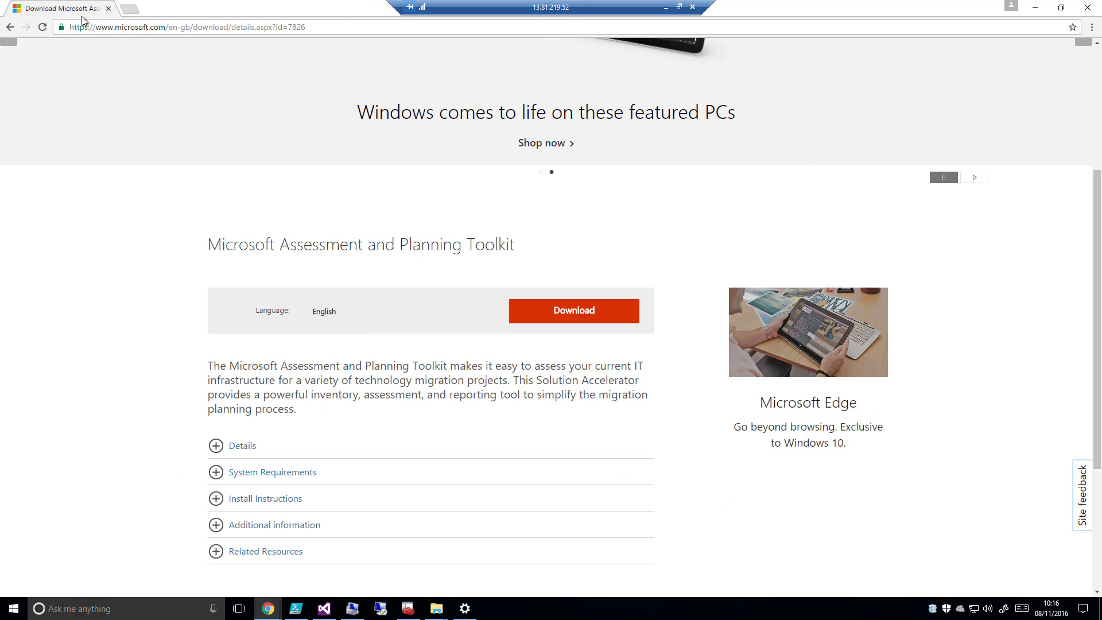
{"action": "left_click", "coordinate": [108, 8]}
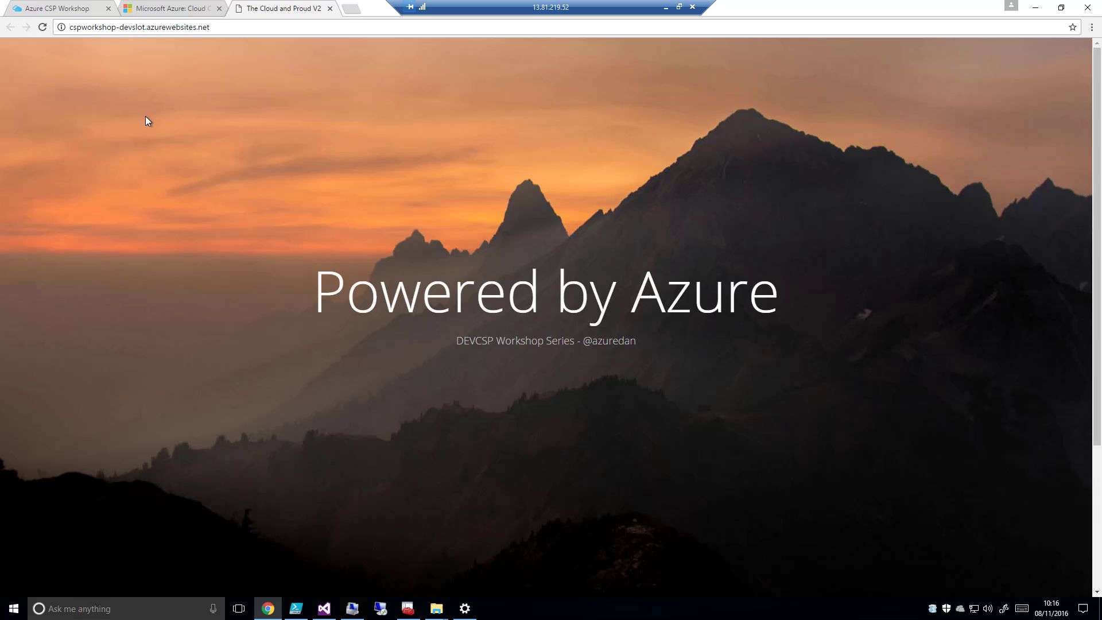
{"action": "left_click", "coordinate": [353, 611]}
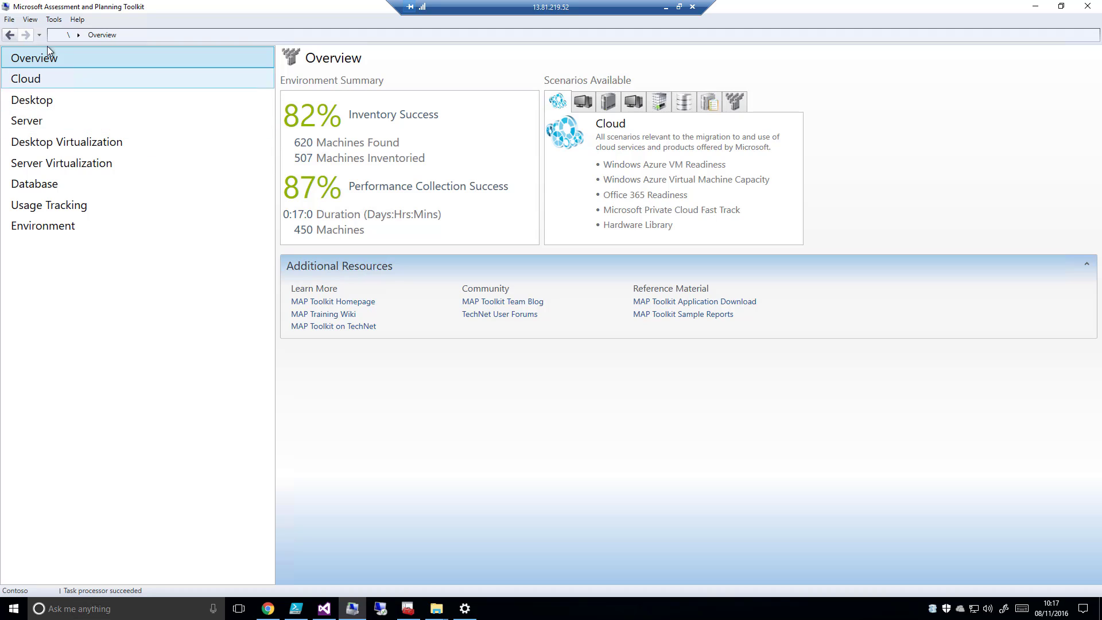
Examine the options for creating an inventory database or using the existing Contoso one, leaving the selection unchanged
{"action": "left_click", "coordinate": [10, 20]}
{"action": "left_click", "coordinate": [26, 33]}
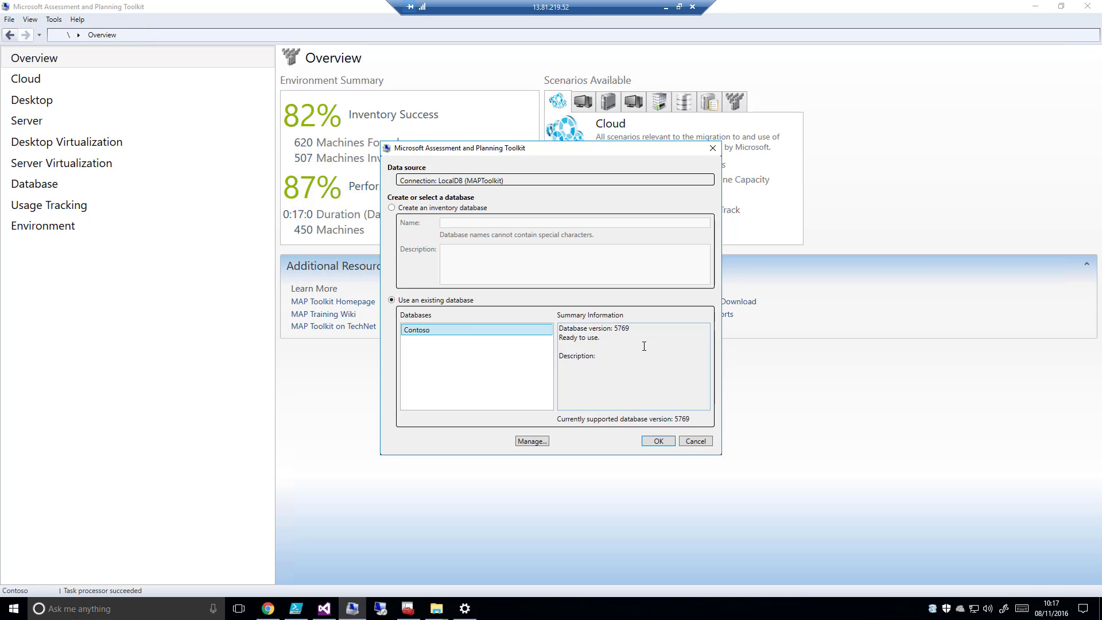
{"action": "left_click", "coordinate": [695, 440]}
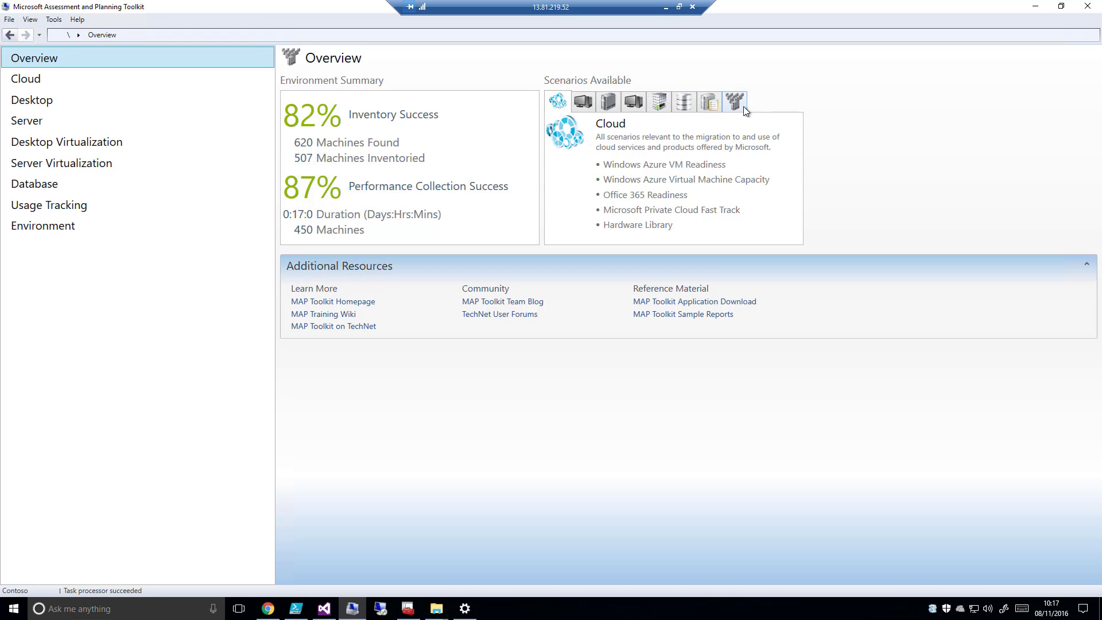
Generate the Windows Azure VM Readiness report from the Cloud scenarios and open the resulting workbook
{"action": "left_click", "coordinate": [35, 78]}
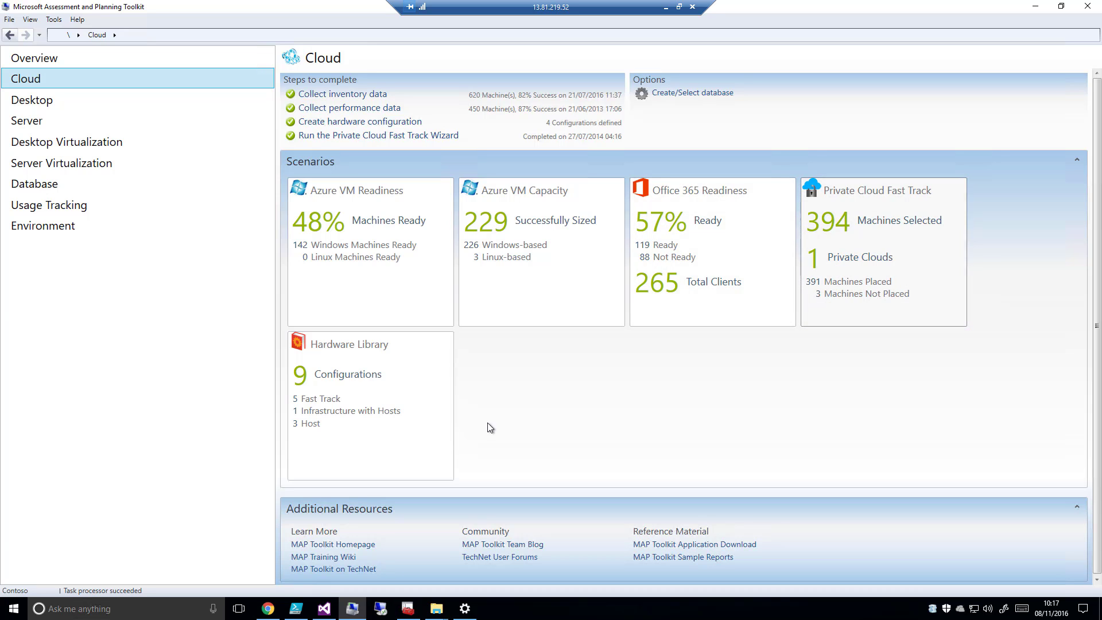
{"action": "left_click", "coordinate": [318, 288]}
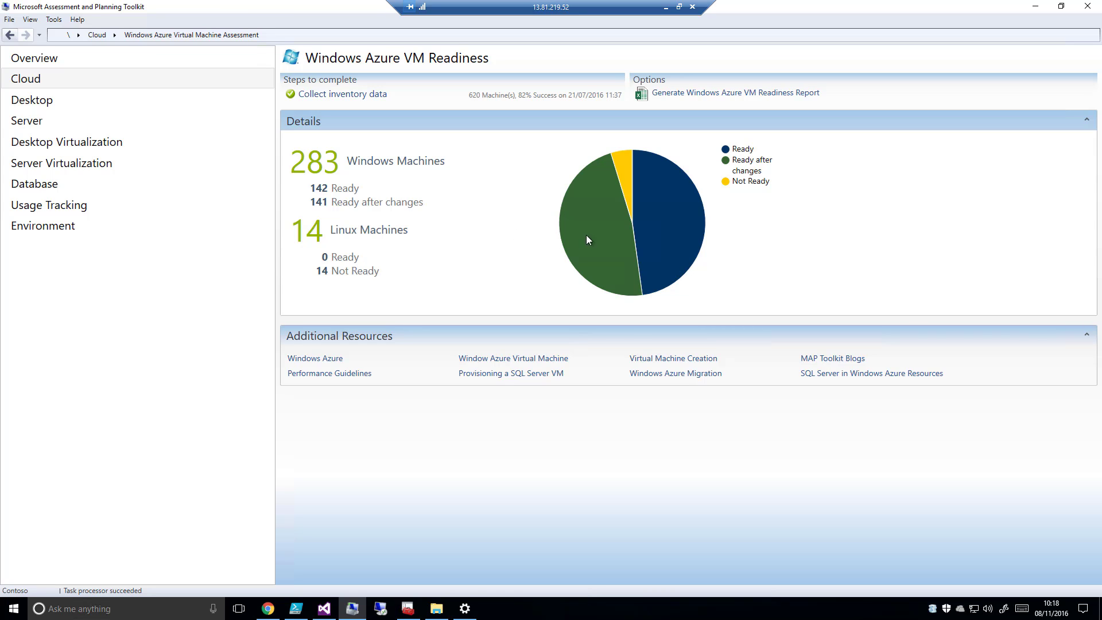
{"action": "left_click", "coordinate": [740, 95]}
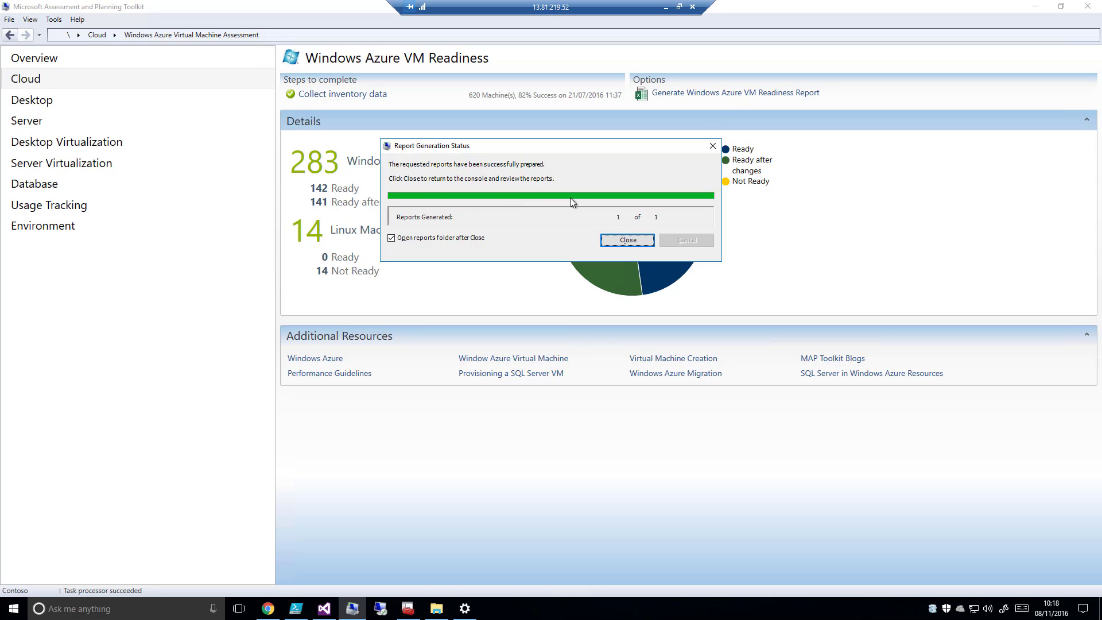
{"action": "left_click", "coordinate": [628, 241]}
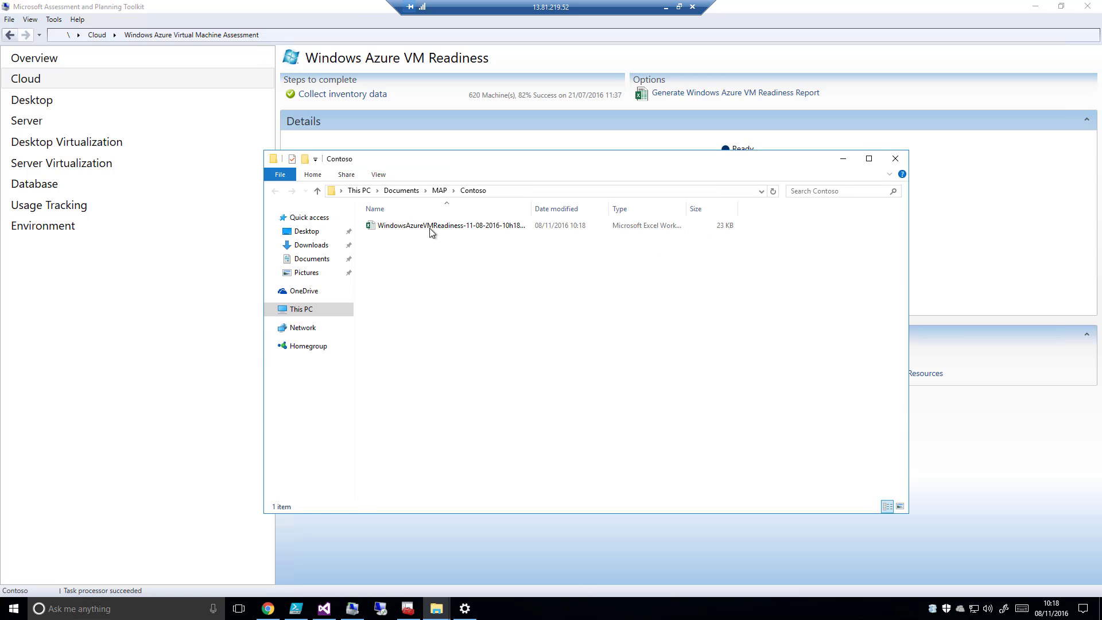
{"action": "double_click", "coordinate": [431, 228]}
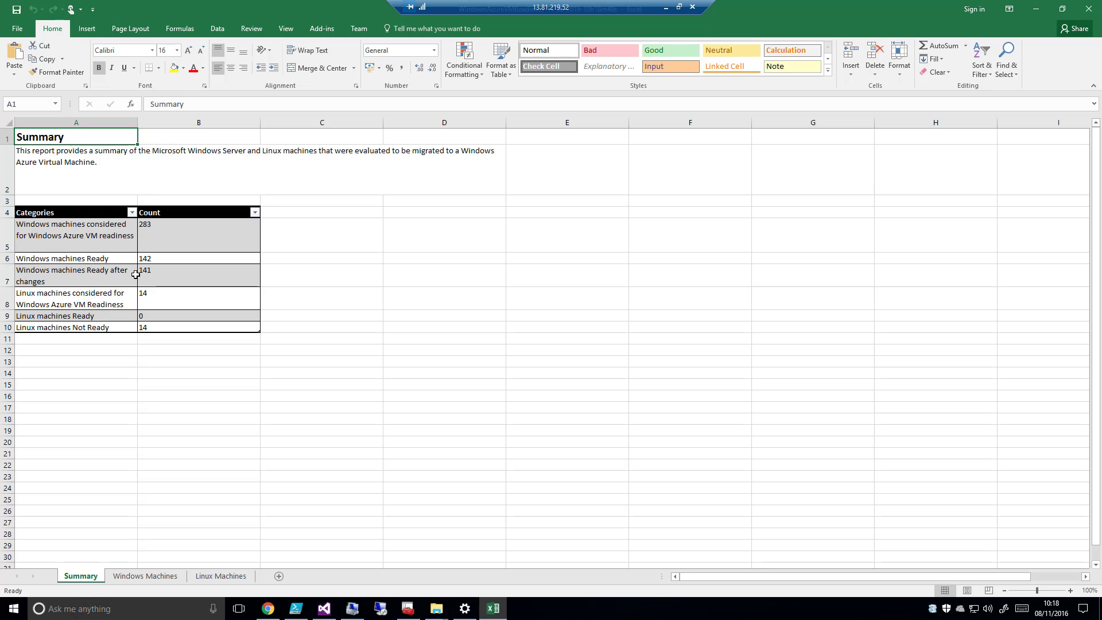
Review the report's Windows Machines and Linux Machines sheets, and close the workbook and its reports folder
{"action": "left_click", "coordinate": [148, 577]}
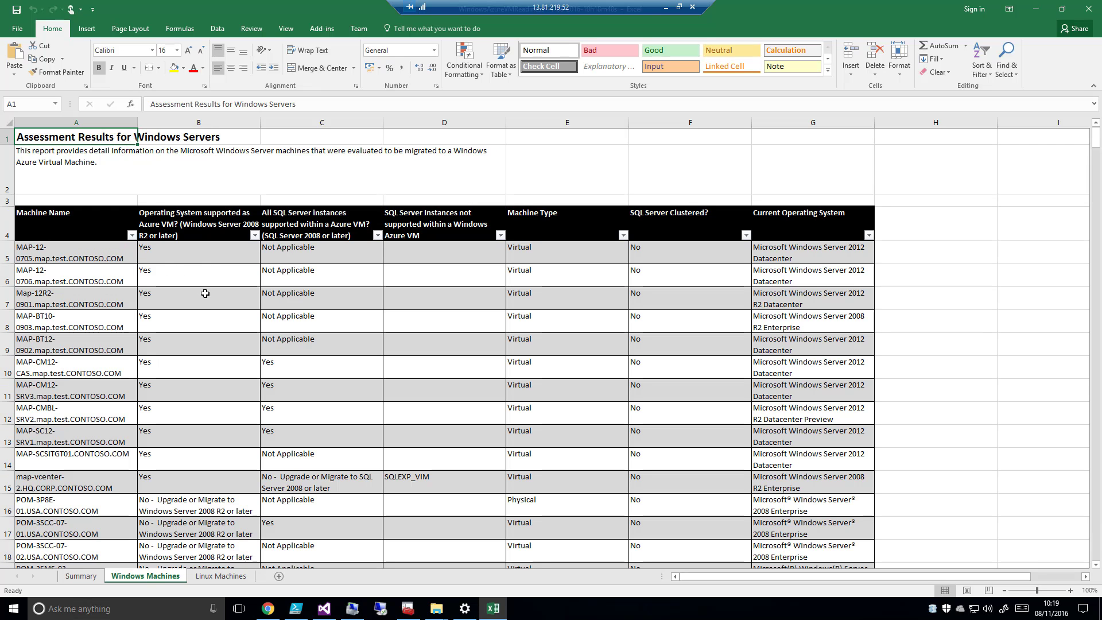
{"action": "scroll", "coordinate": [221, 318], "scroll_direction": "down", "scroll_amount": 3}
{"action": "scroll", "coordinate": [226, 325], "scroll_direction": "down", "scroll_amount": 20}
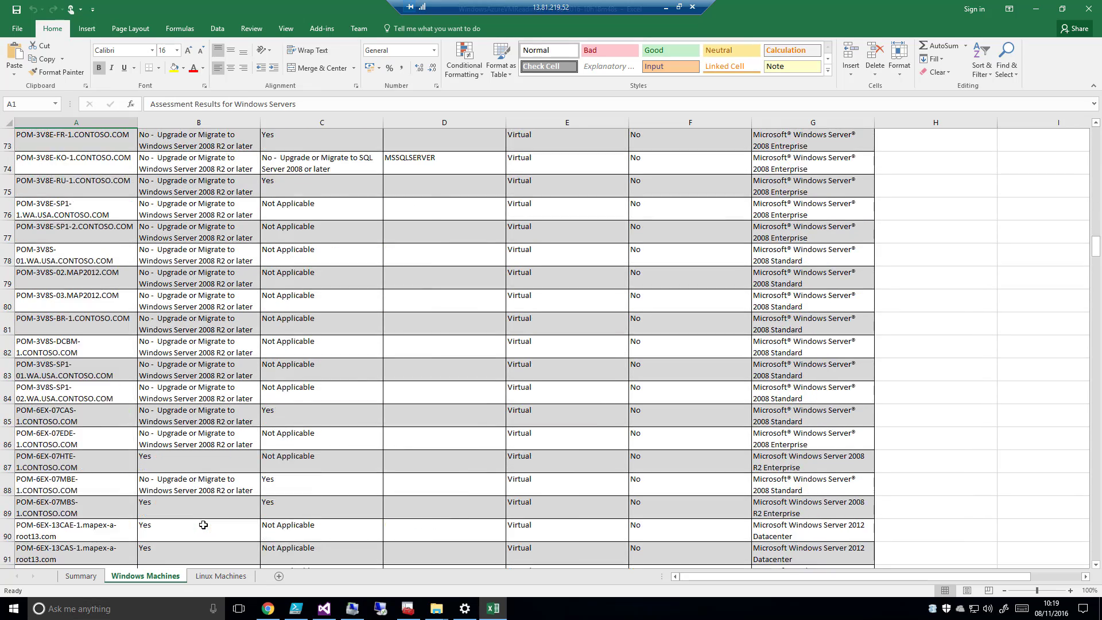
{"action": "scroll", "coordinate": [203, 524], "scroll_direction": "down", "scroll_amount": 3}
{"action": "left_click", "coordinate": [221, 577]}
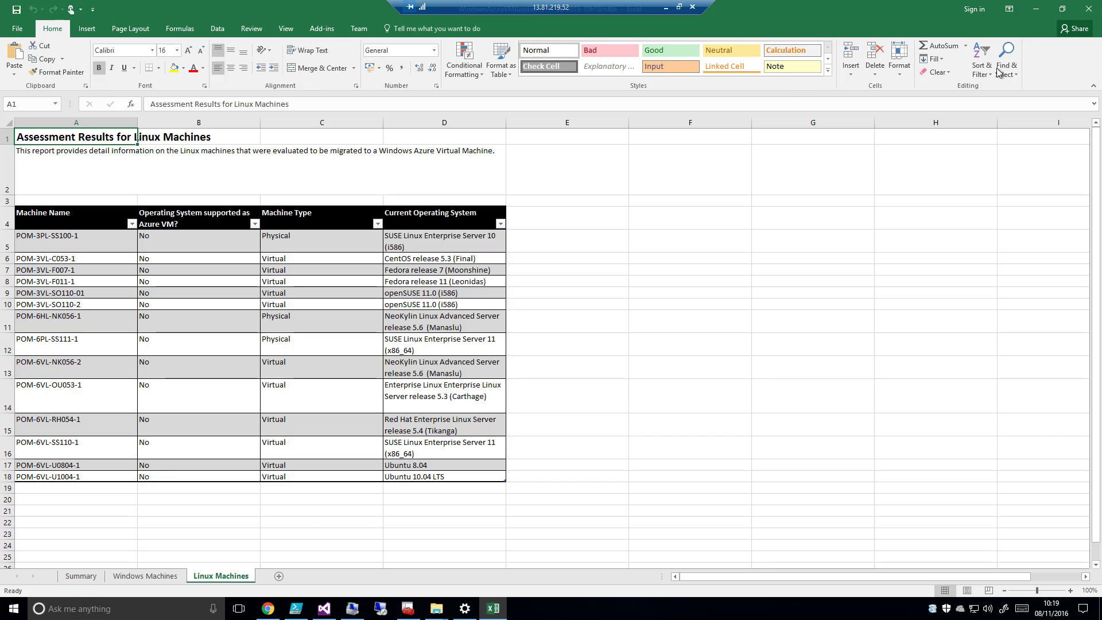
{"action": "left_click", "coordinate": [1086, 12]}
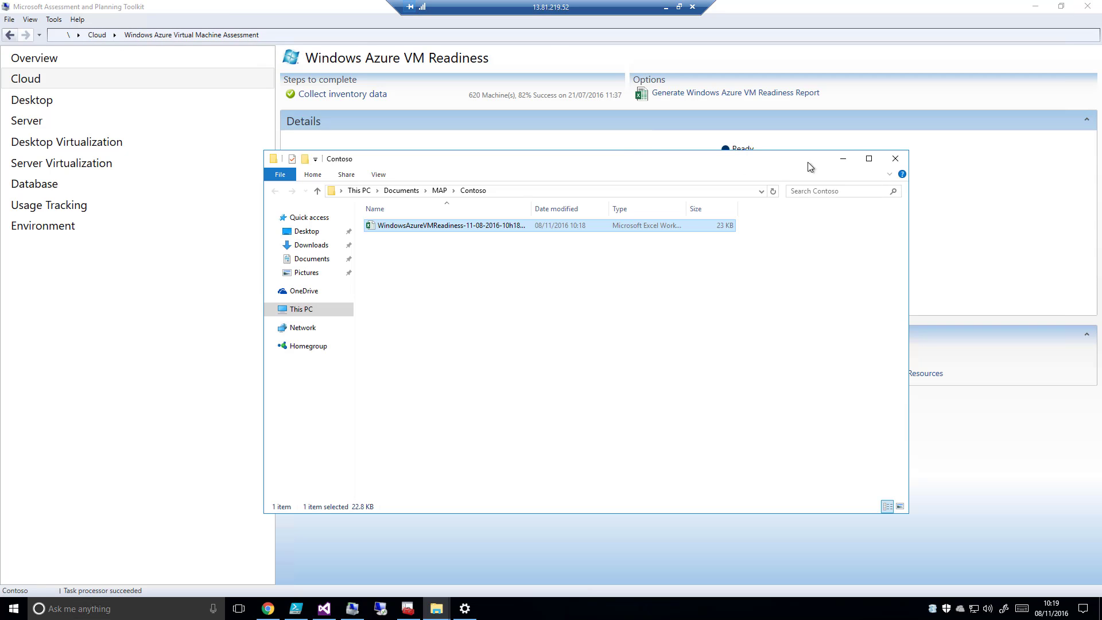
{"action": "left_click", "coordinate": [897, 158]}
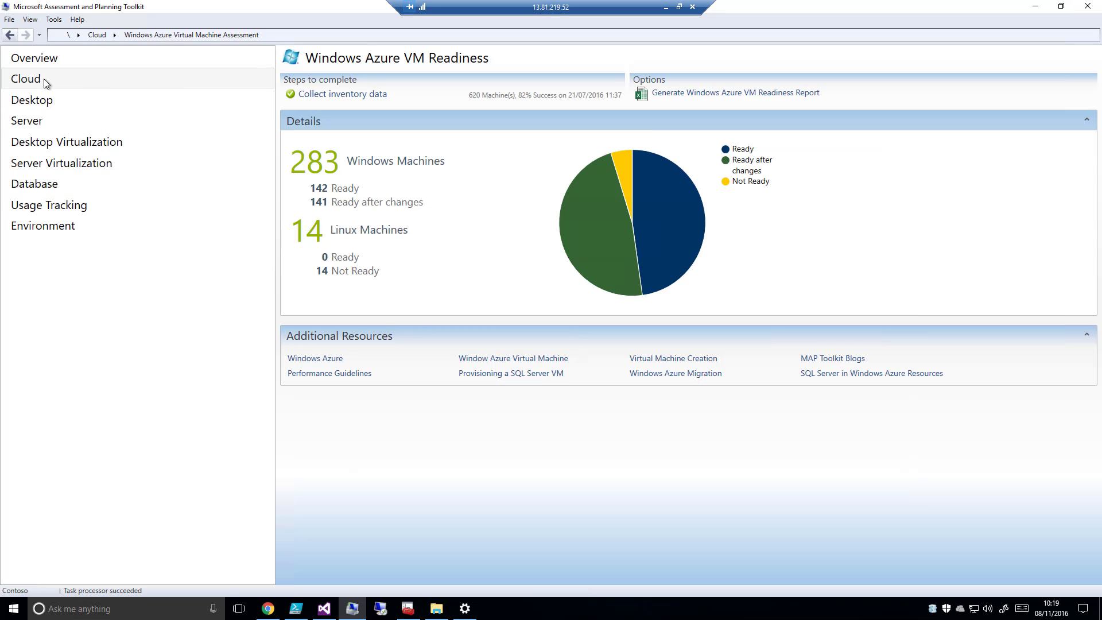
Examine the virtual machine sizing in the Azure VM Capacity scenario and return to the Cloud overview
{"action": "left_click", "coordinate": [13, 36]}
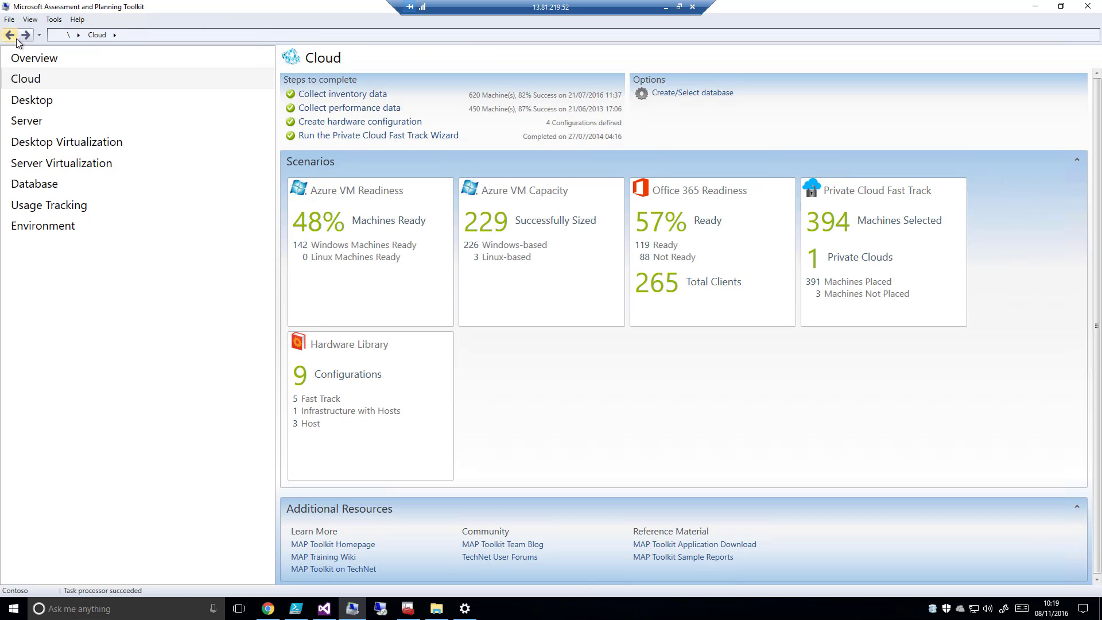
{"action": "left_click", "coordinate": [530, 216]}
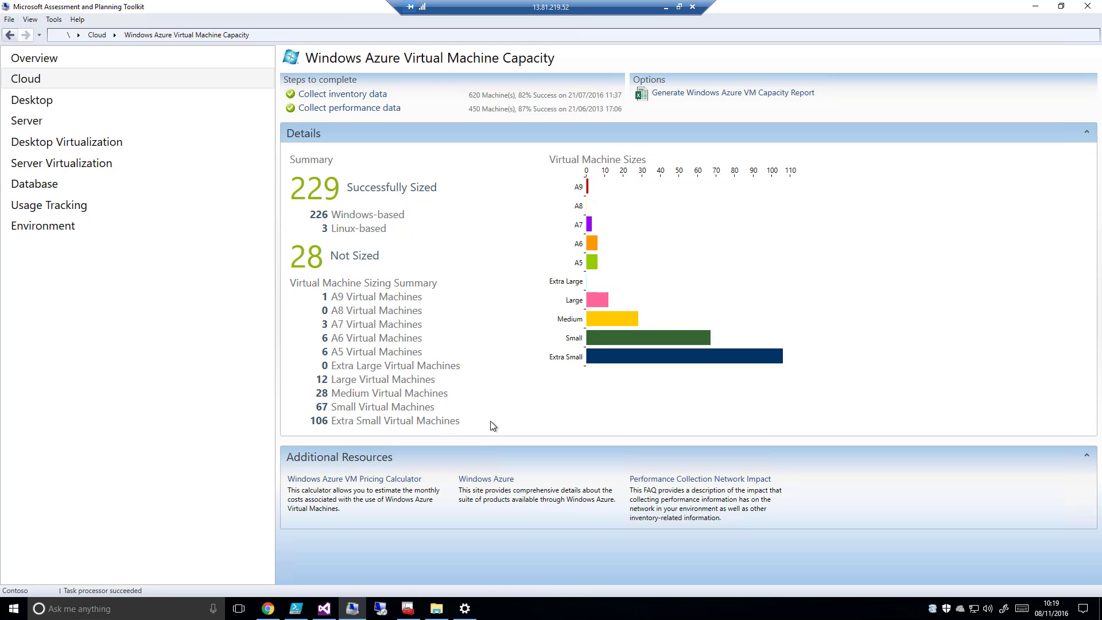
{"action": "left_click", "coordinate": [9, 35]}
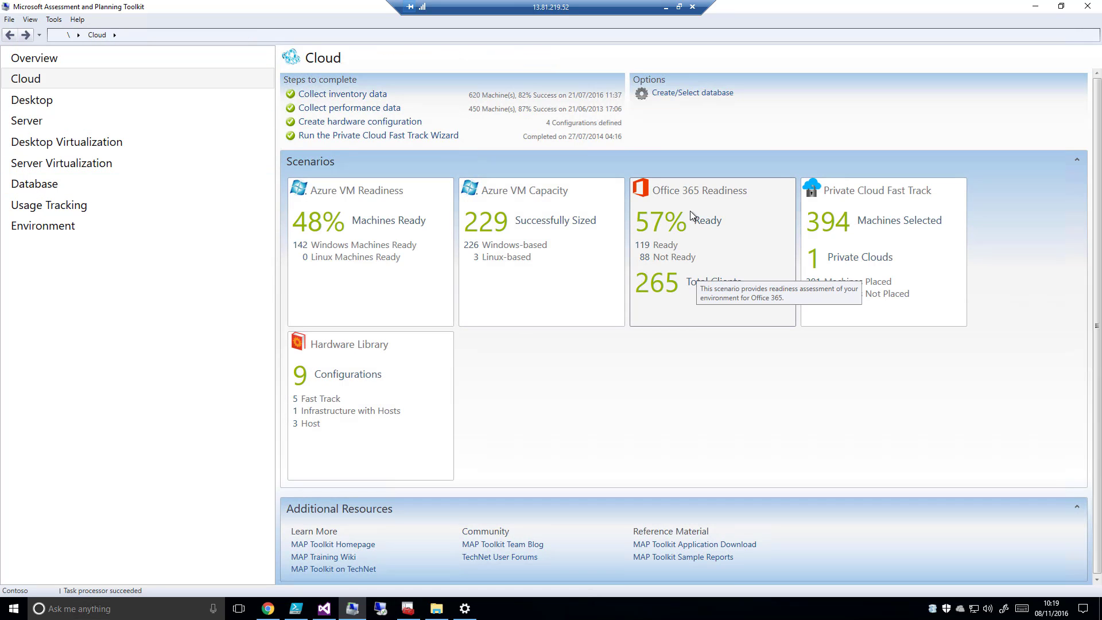
Review the Office 365 Readiness scenario, generate its Office 365 Assessment report and open the resulting workbook
{"action": "left_click", "coordinate": [702, 200]}
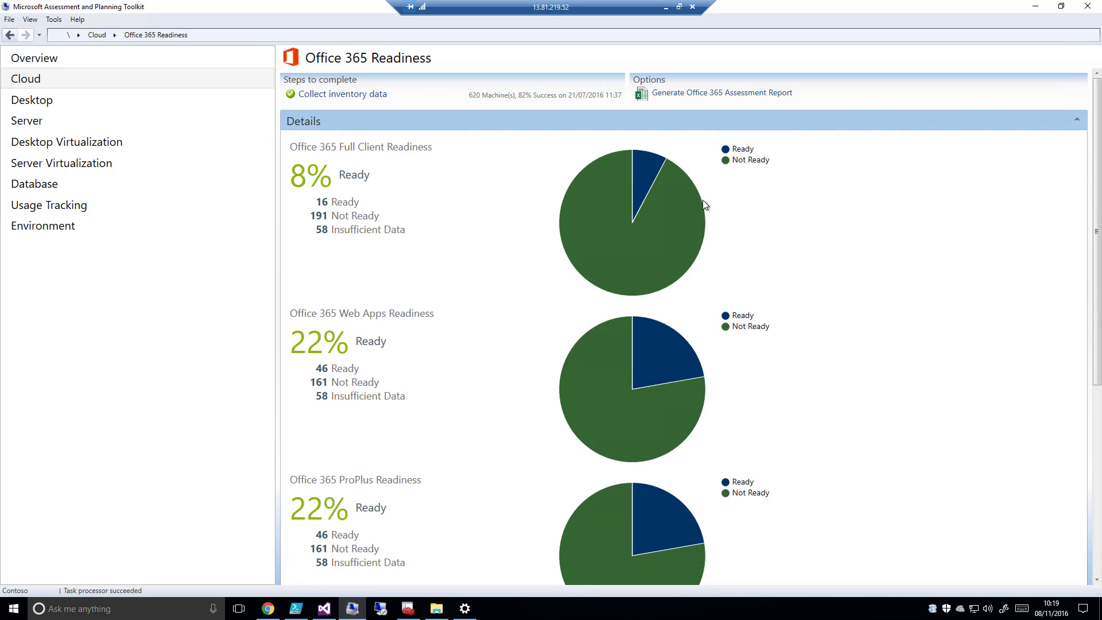
{"action": "mouse_move", "coordinate": [649, 229]}
{"action": "scroll", "coordinate": [407, 340], "scroll_direction": "down", "scroll_amount": 4}
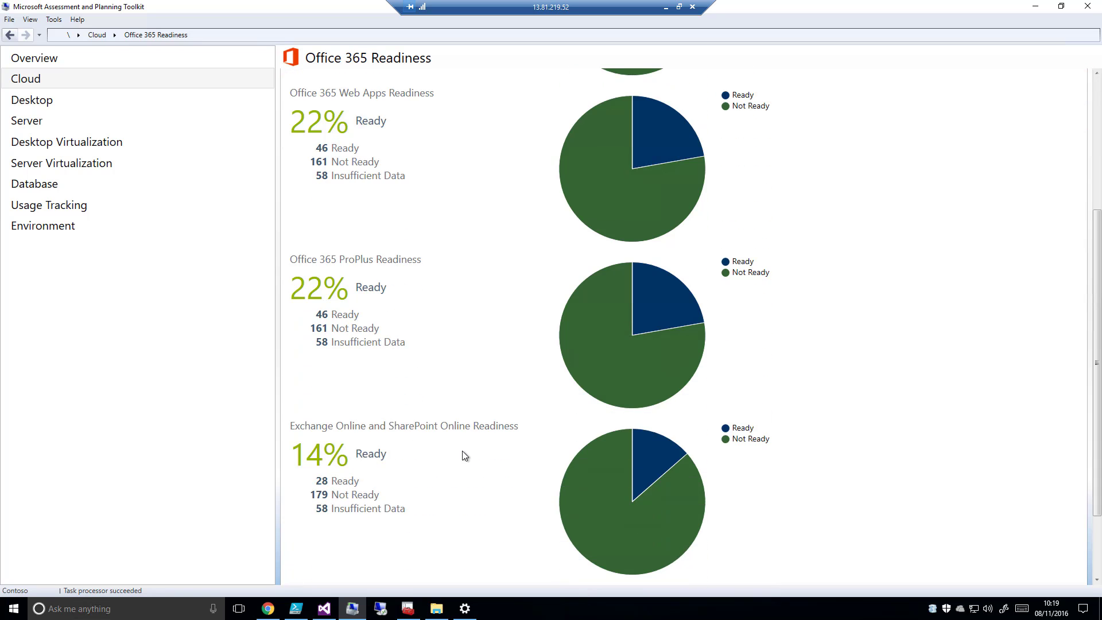
{"action": "scroll", "coordinate": [463, 457], "scroll_direction": "up", "scroll_amount": 2}
{"action": "scroll", "coordinate": [464, 457], "scroll_direction": "up", "scroll_amount": 2}
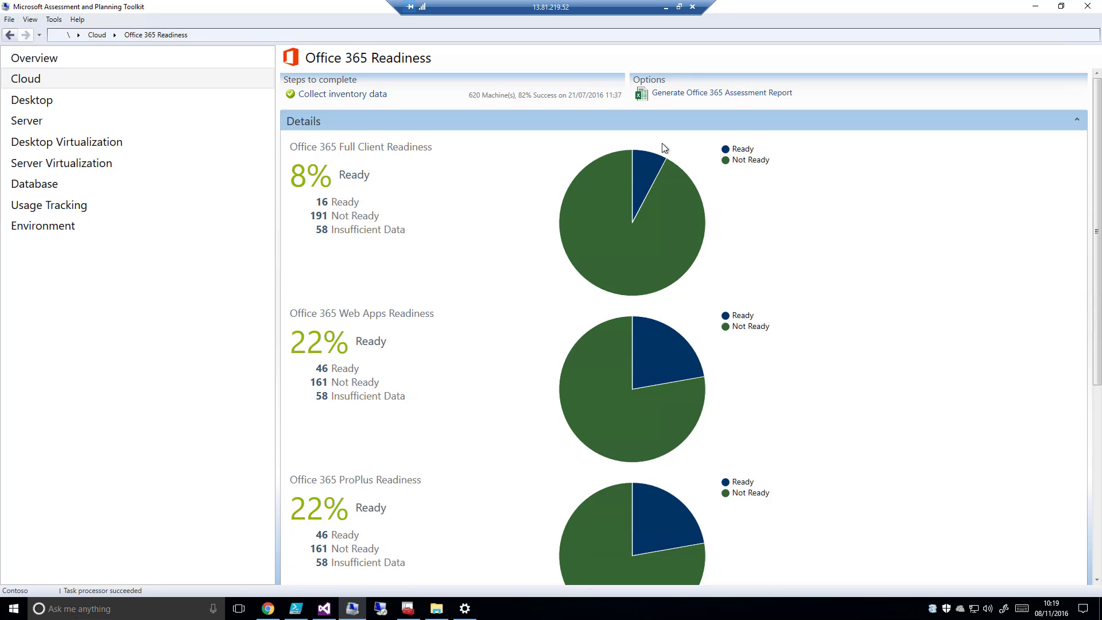
{"action": "left_click", "coordinate": [707, 97]}
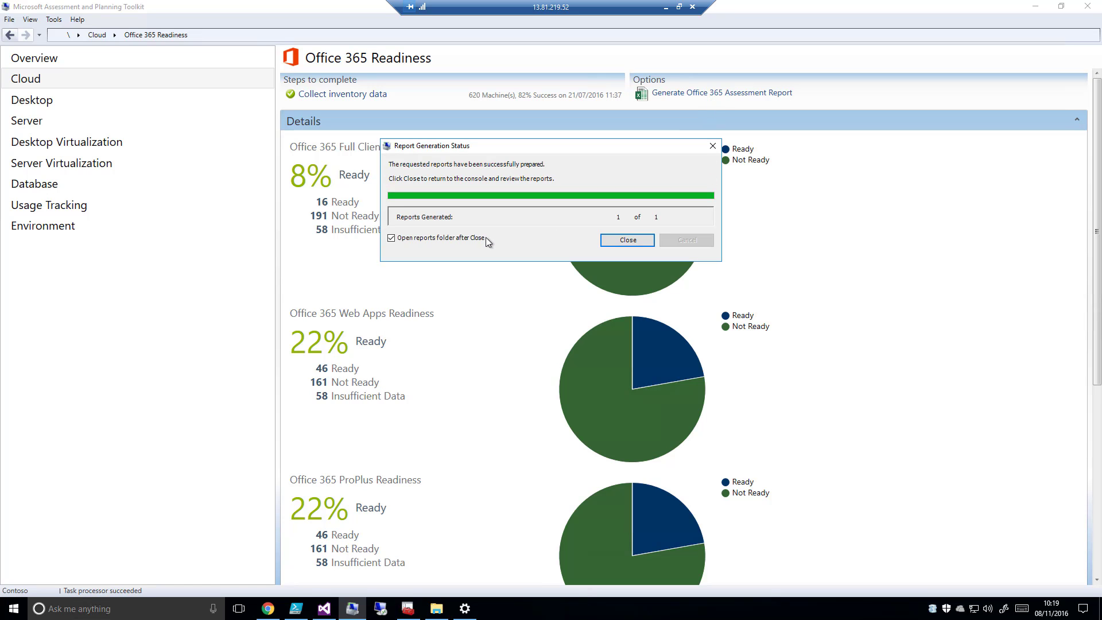
{"action": "left_click", "coordinate": [627, 240]}
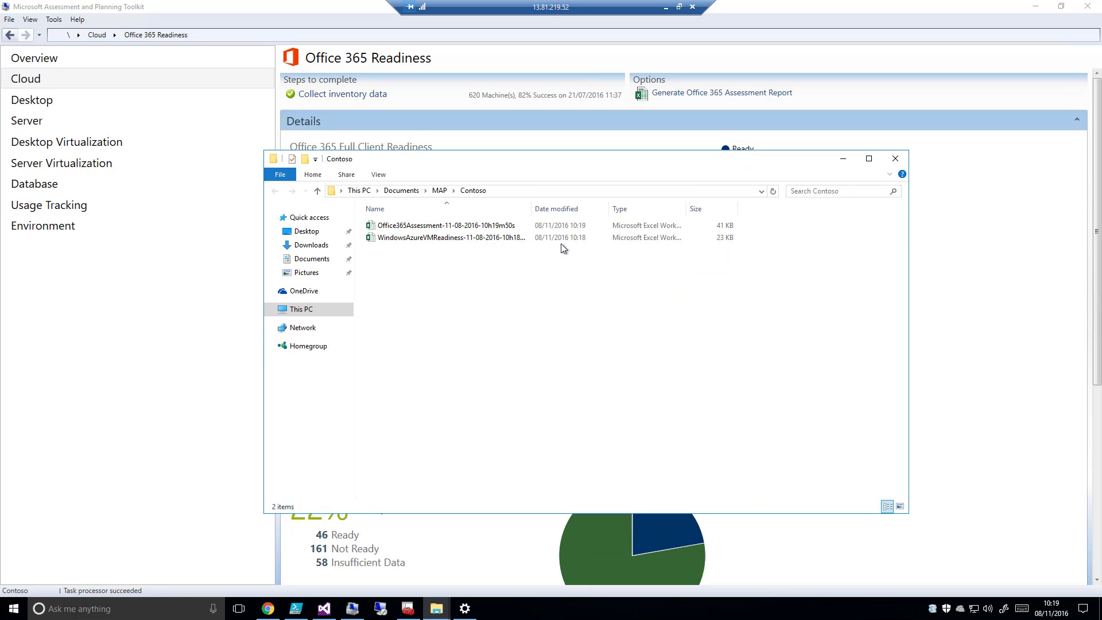
{"action": "double_click", "coordinate": [438, 227]}
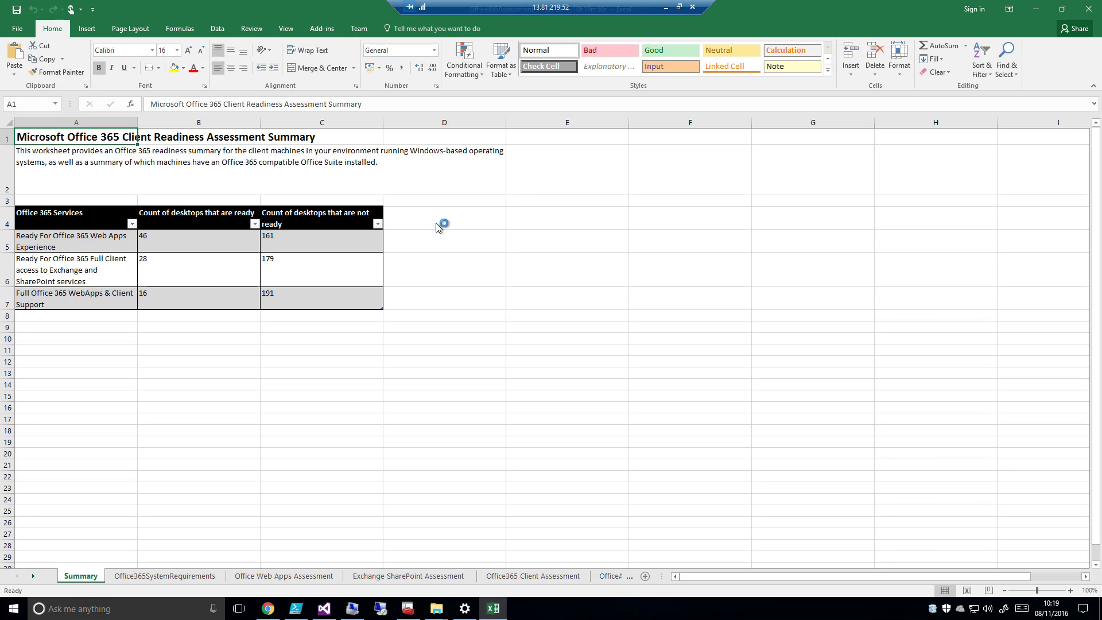
Look through the Office 365 report's system requirements, Web Apps, Exchange SharePoint and client assessment sheets
{"action": "left_click", "coordinate": [184, 577]}
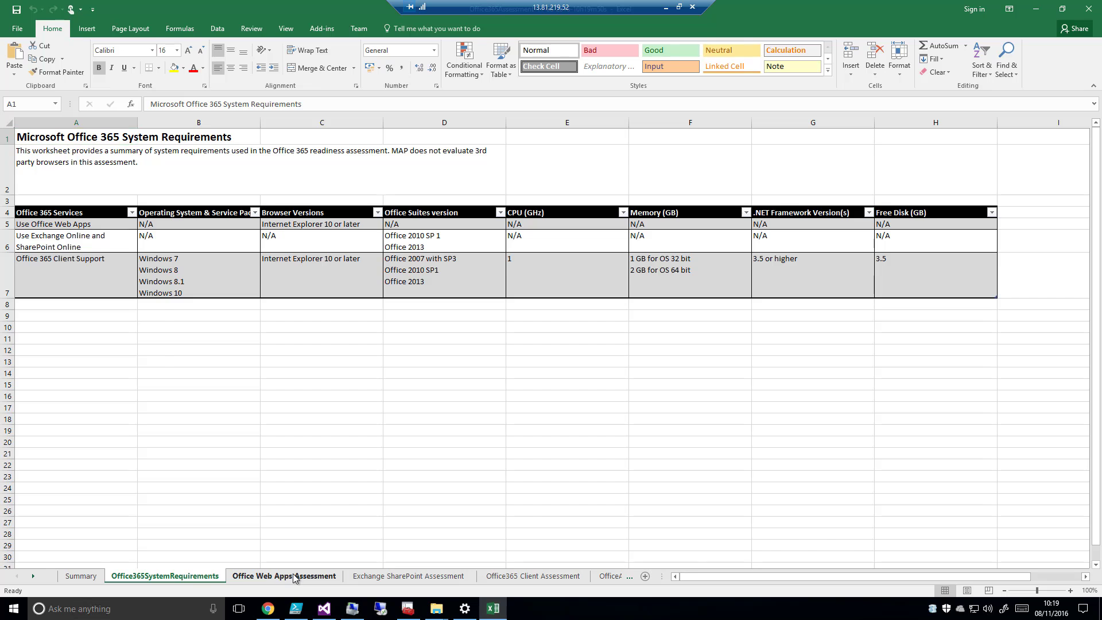
{"action": "left_click", "coordinate": [294, 576]}
{"action": "left_click", "coordinate": [402, 576]}
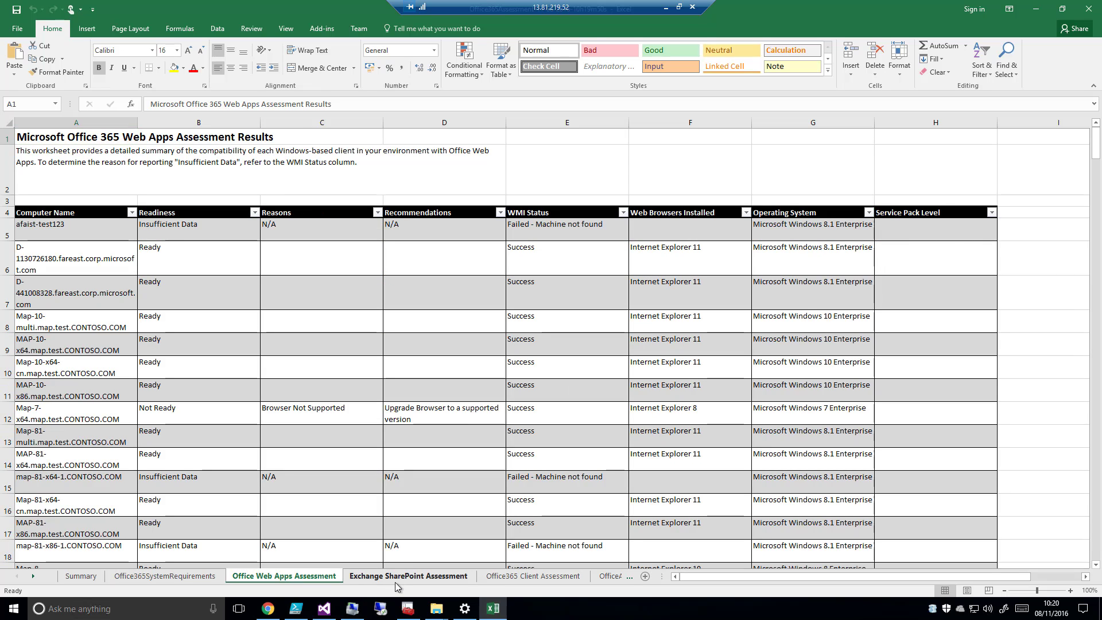
{"action": "left_click", "coordinate": [505, 577]}
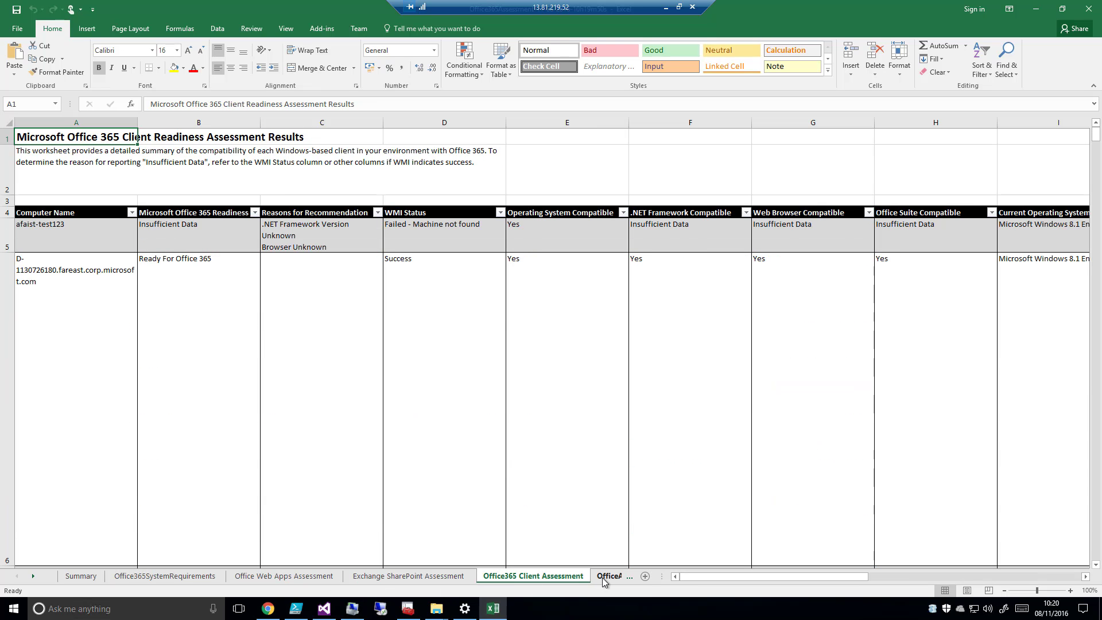
{"action": "left_click", "coordinate": [610, 577]}
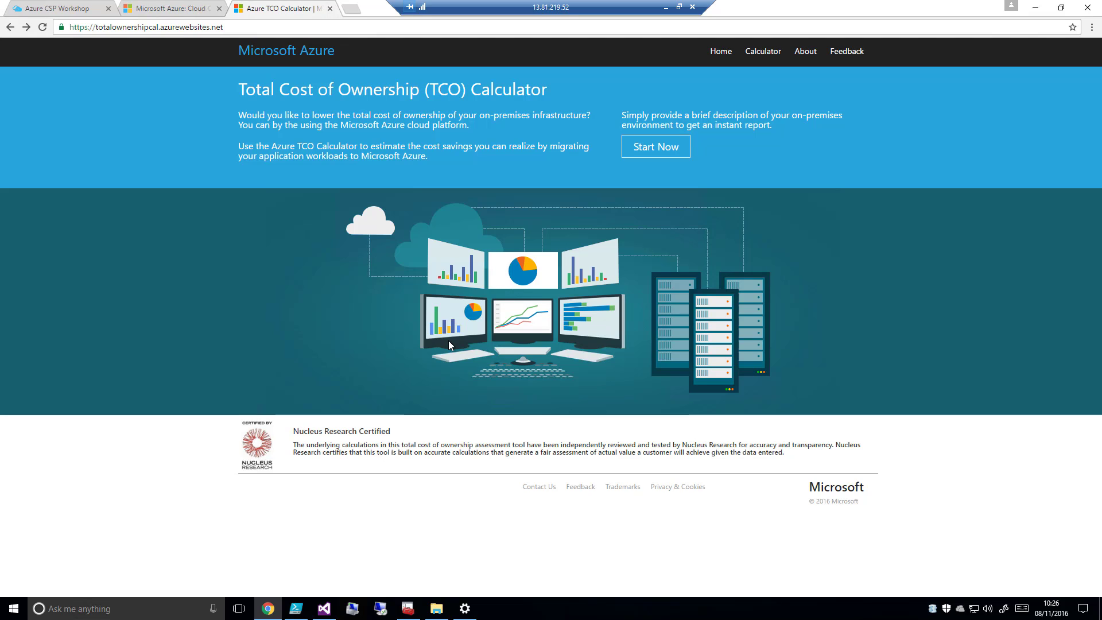
Start the Azure TCO calculator and set the environment to Physical Servers, region to Europe North and currency to British Pound
{"action": "left_click", "coordinate": [640, 147]}
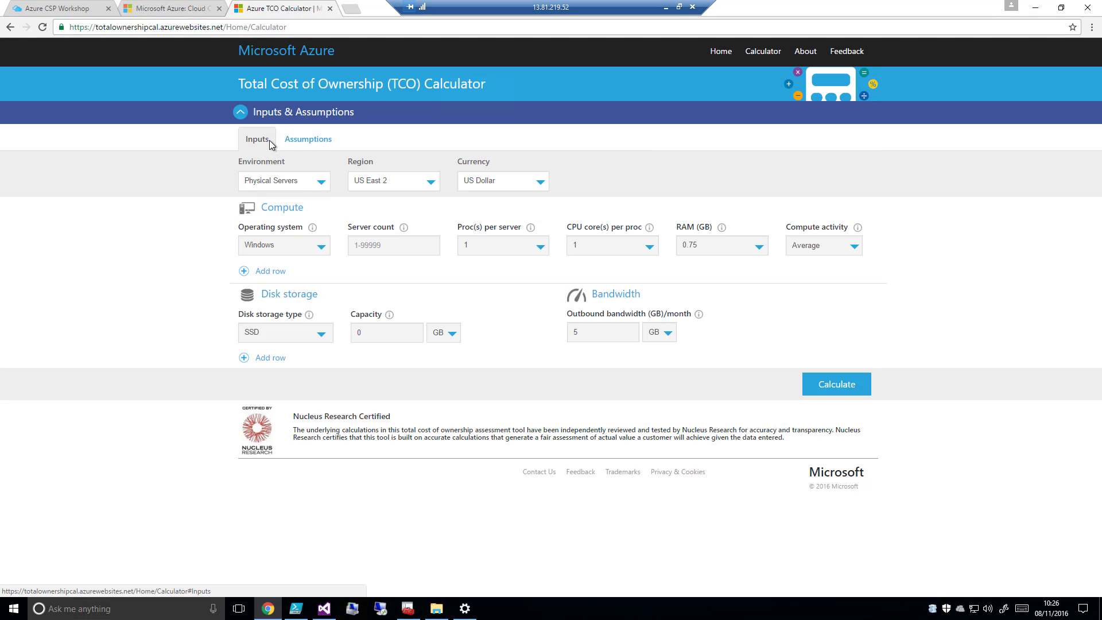
{"action": "left_click", "coordinate": [325, 182]}
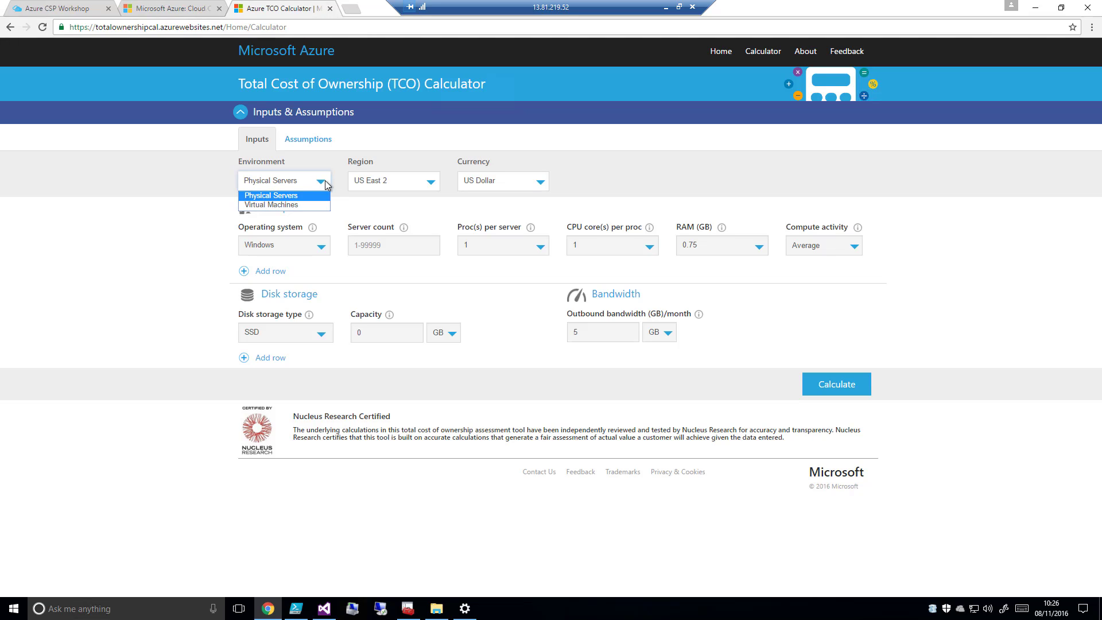
{"action": "left_click", "coordinate": [314, 195]}
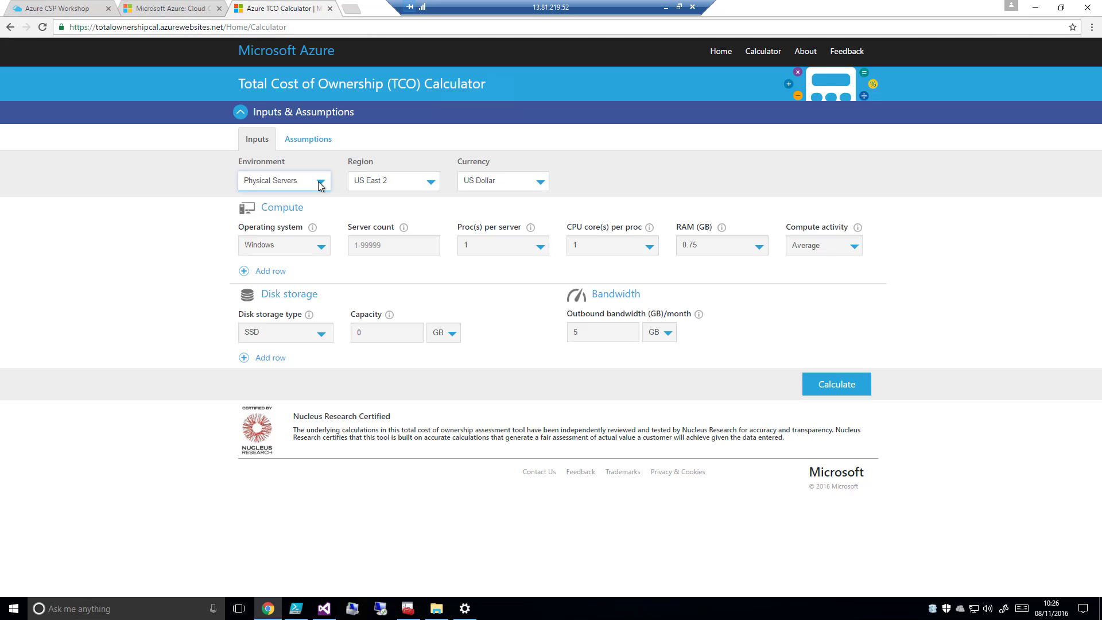
{"action": "left_click", "coordinate": [430, 183]}
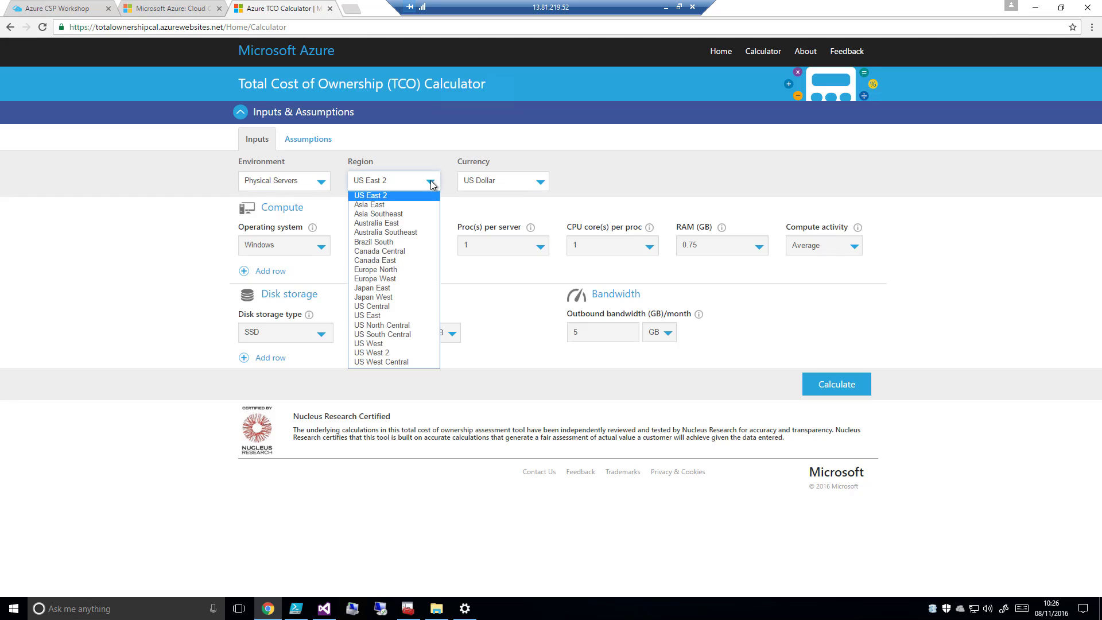
{"action": "left_click", "coordinate": [401, 269]}
{"action": "left_click", "coordinate": [542, 184]}
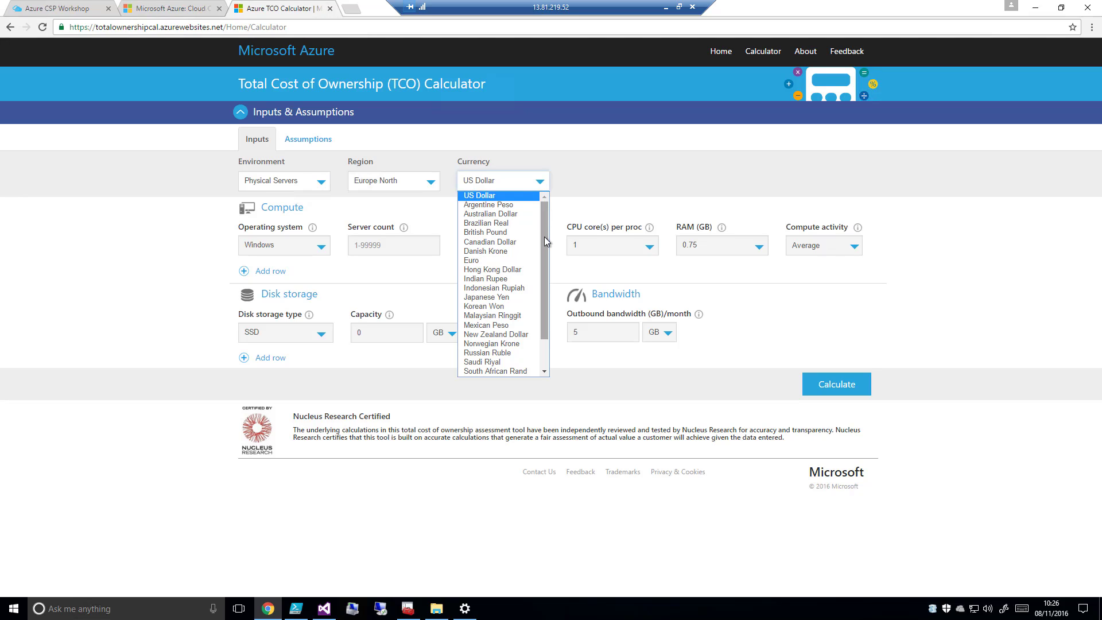
{"action": "left_click", "coordinate": [525, 231]}
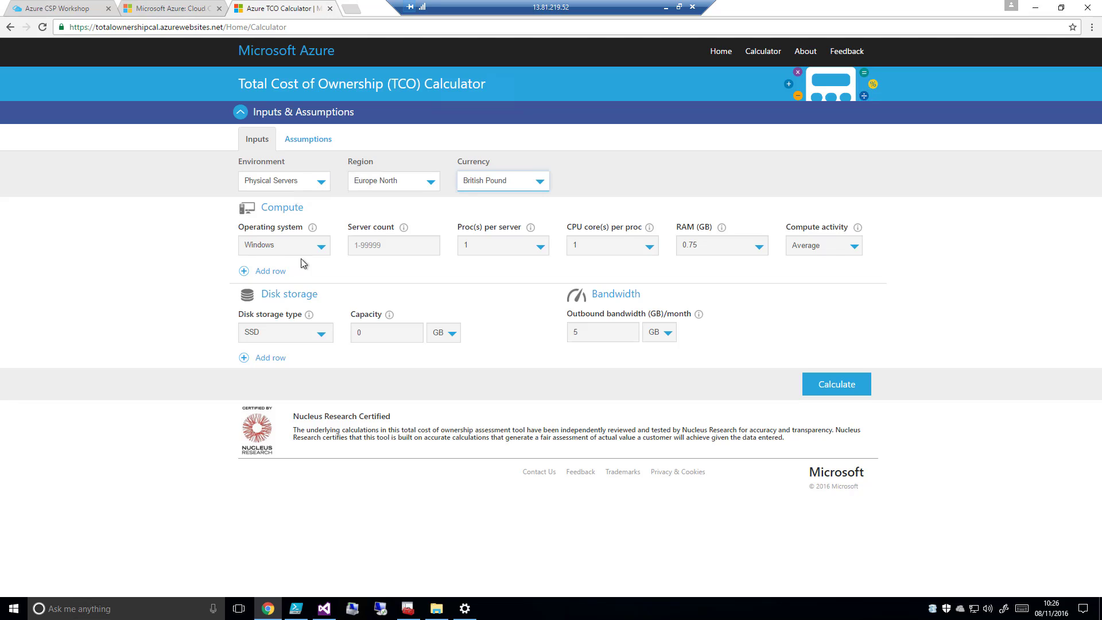
Fill in the Compute row with Windows, 20 servers, 4 processors per server, 28 GB RAM and Average compute activity
{"action": "left_click", "coordinate": [318, 249]}
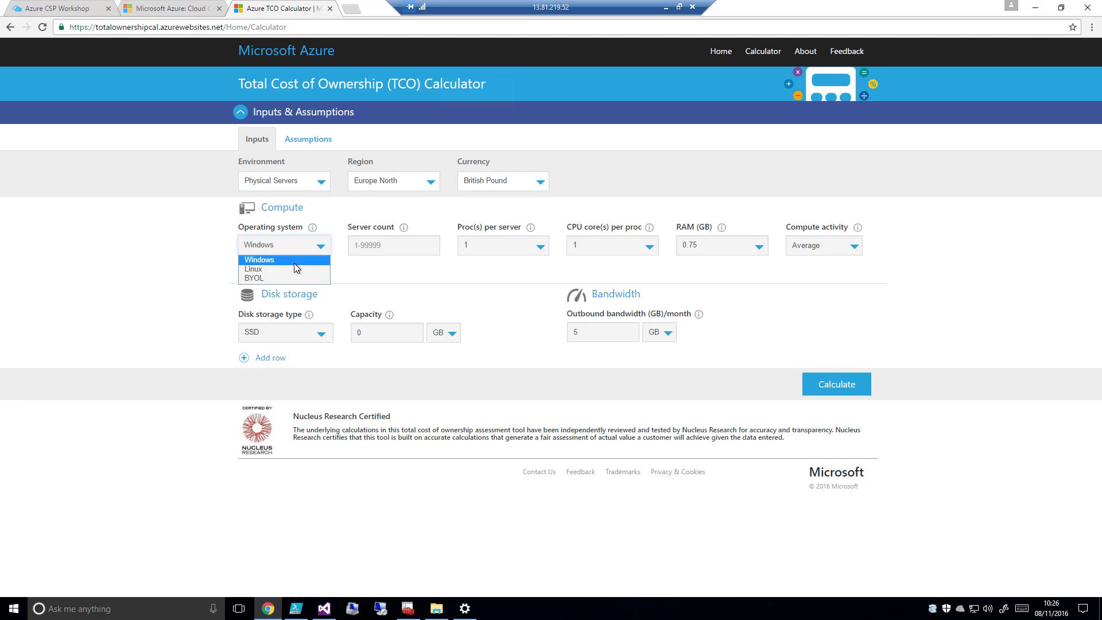
{"action": "left_click", "coordinate": [294, 263]}
{"action": "left_click", "coordinate": [402, 245]}
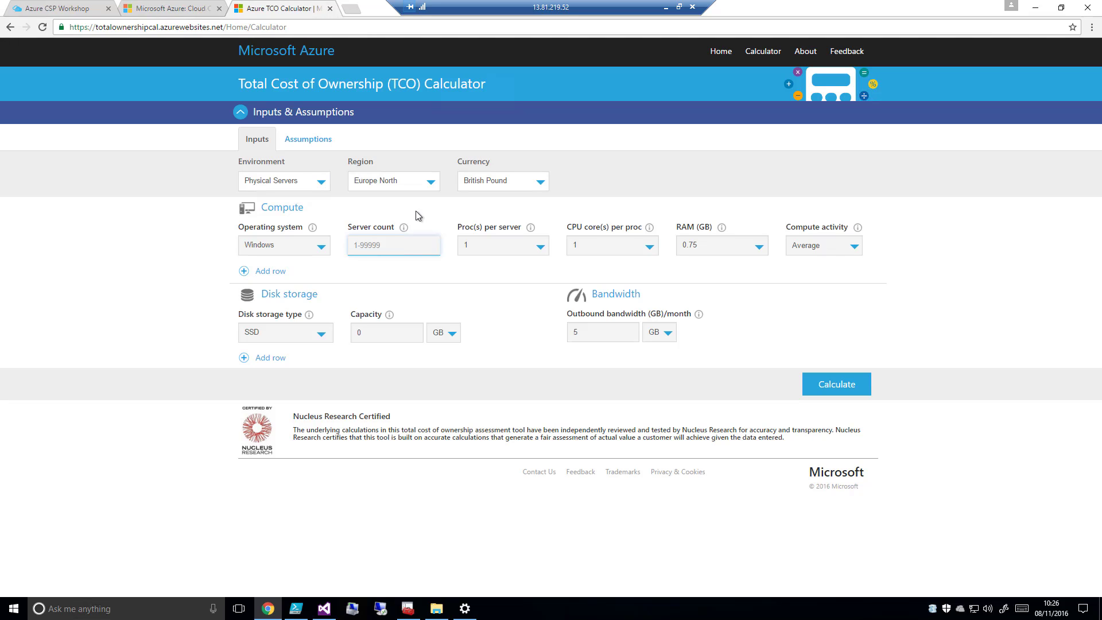
{"action": "type", "text": "20"}
{"action": "left_click", "coordinate": [542, 246]}
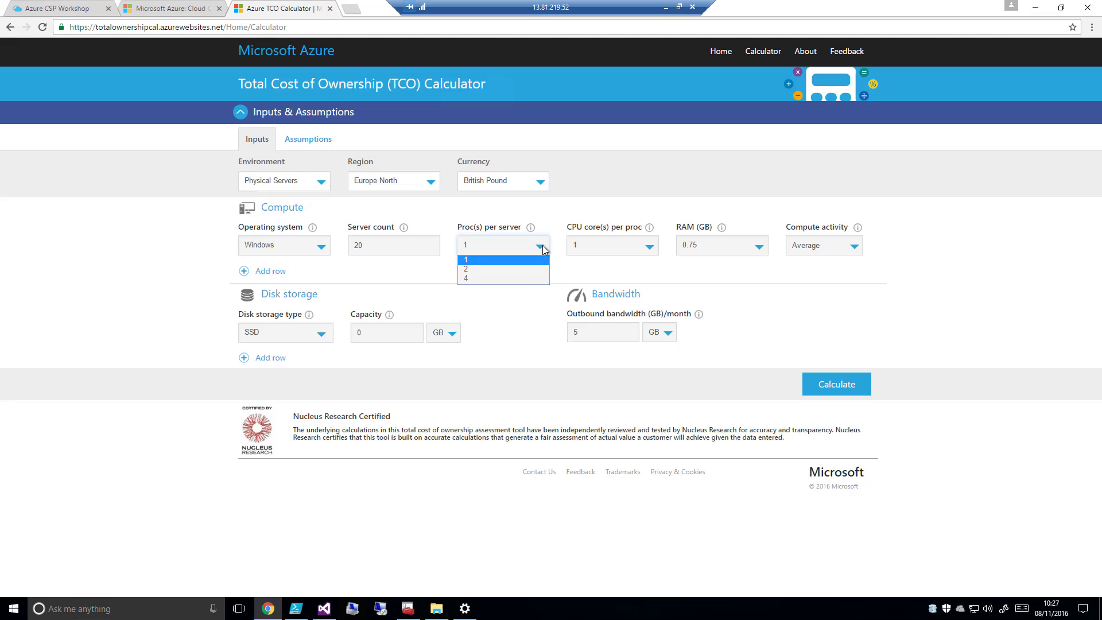
{"action": "left_click", "coordinate": [542, 278]}
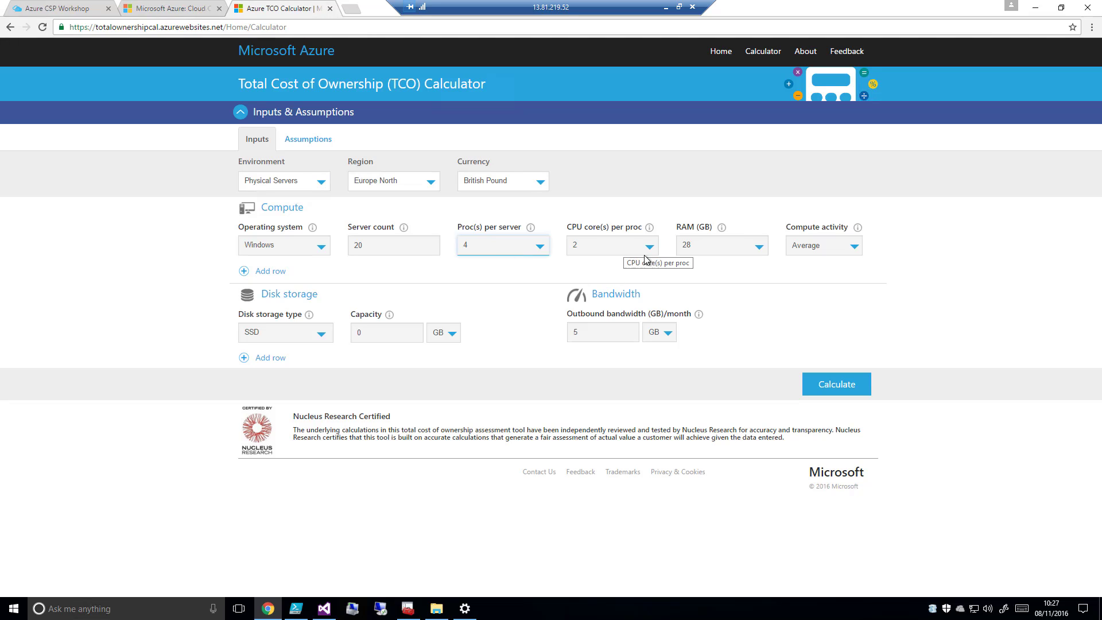
{"action": "left_click", "coordinate": [763, 252]}
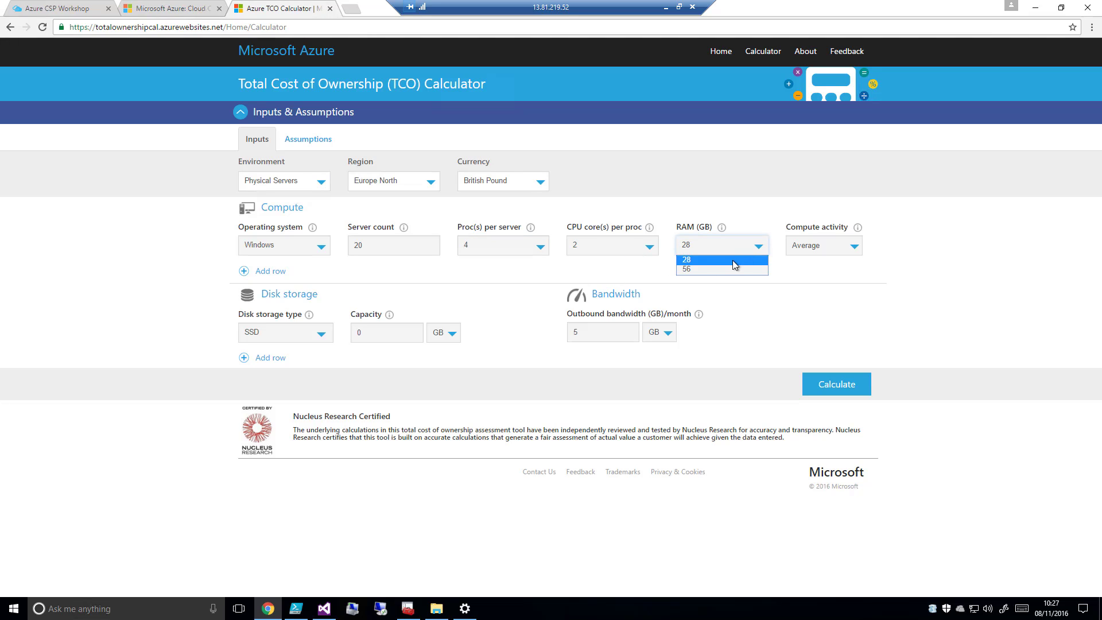
{"action": "left_click", "coordinate": [716, 265]}
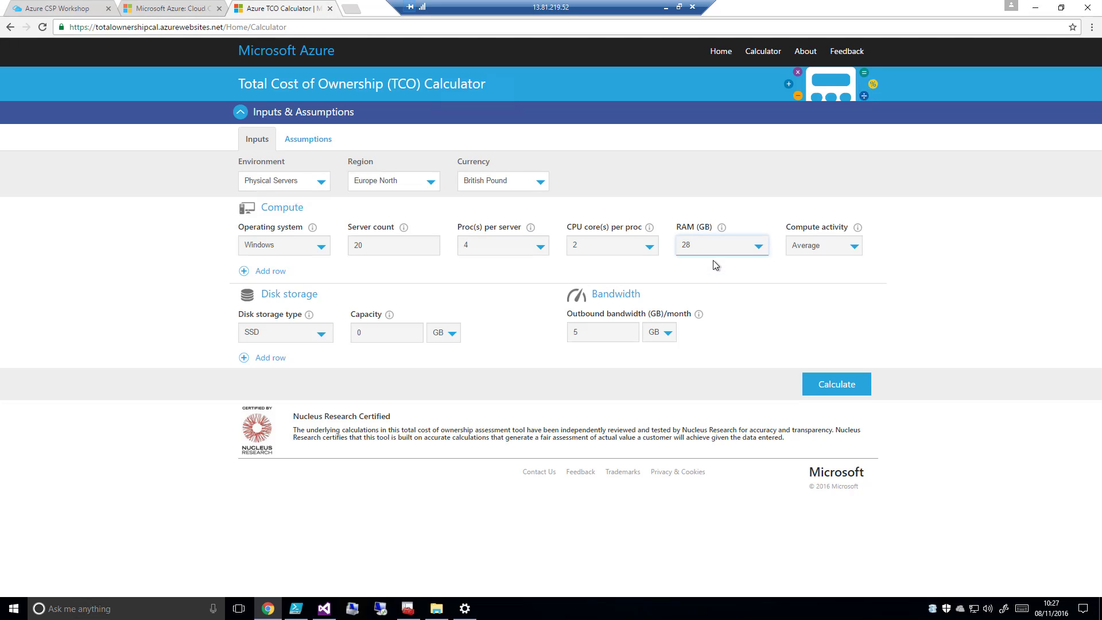
{"action": "left_click", "coordinate": [855, 246]}
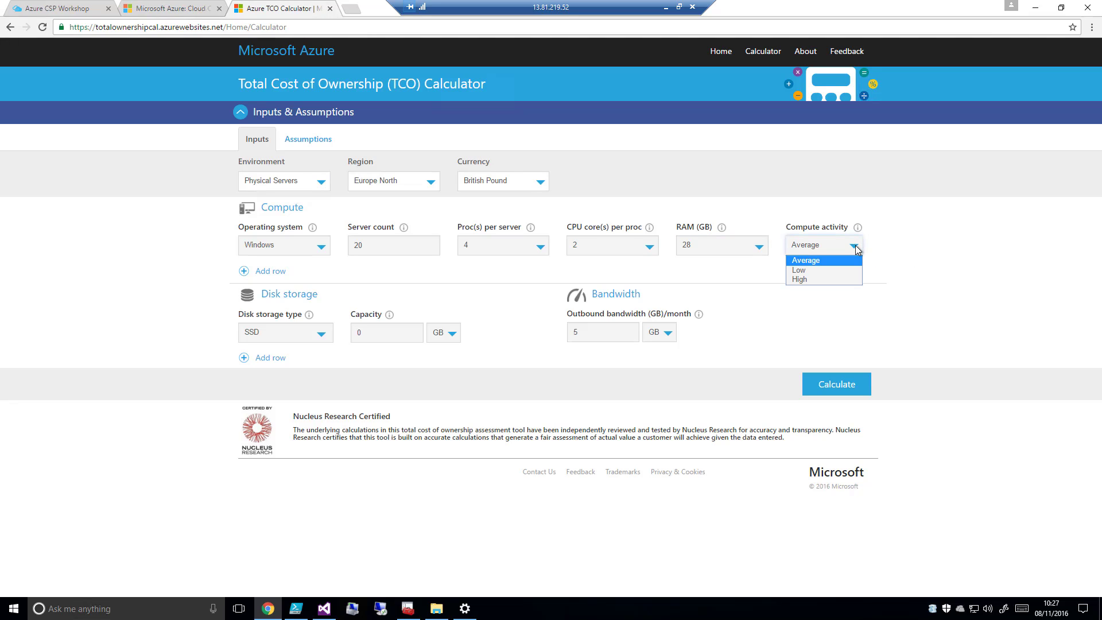
{"action": "left_click", "coordinate": [843, 261]}
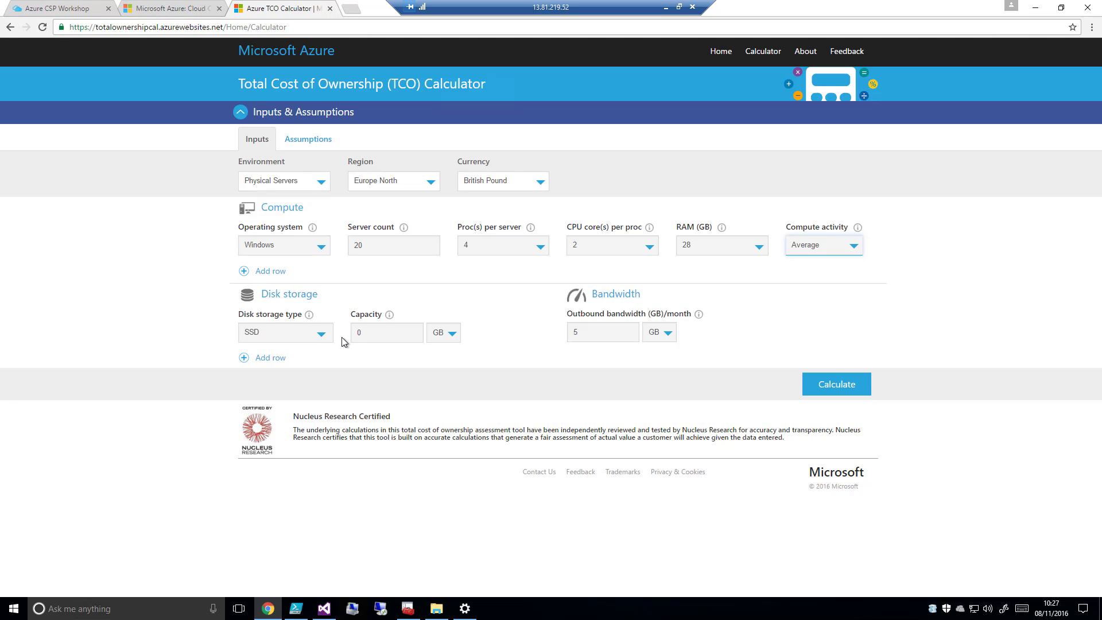
Set the SSD disk storage capacity to 20 TB and switch the outbound bandwidth unit to TB, keeping a single storage row
{"action": "left_click", "coordinate": [382, 332]}
{"action": "type", "text": "20"}
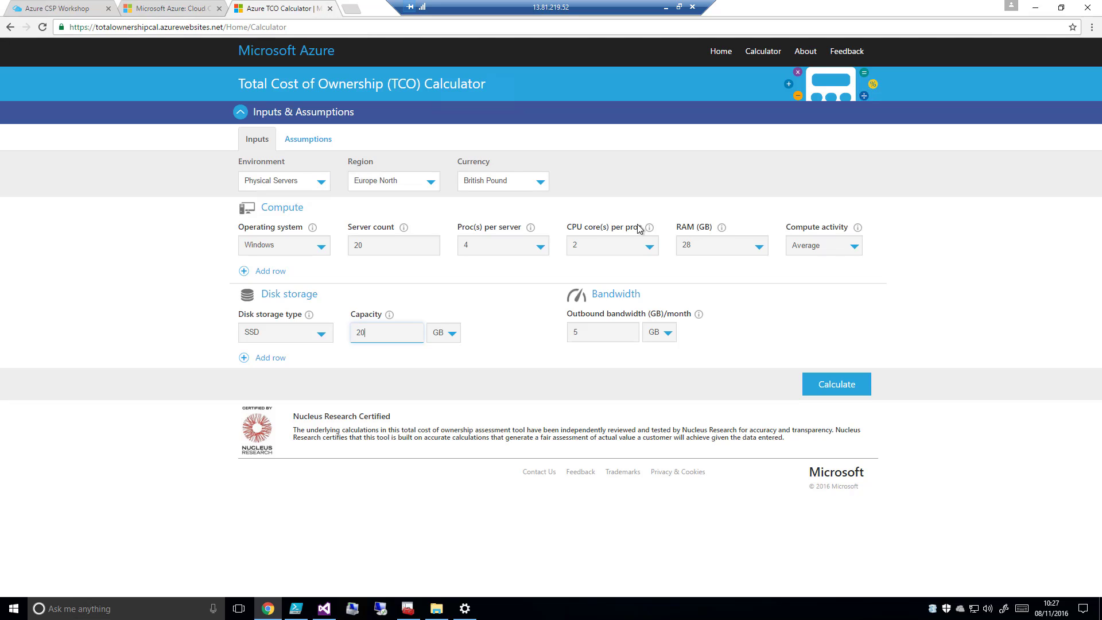
{"action": "left_click", "coordinate": [454, 335]}
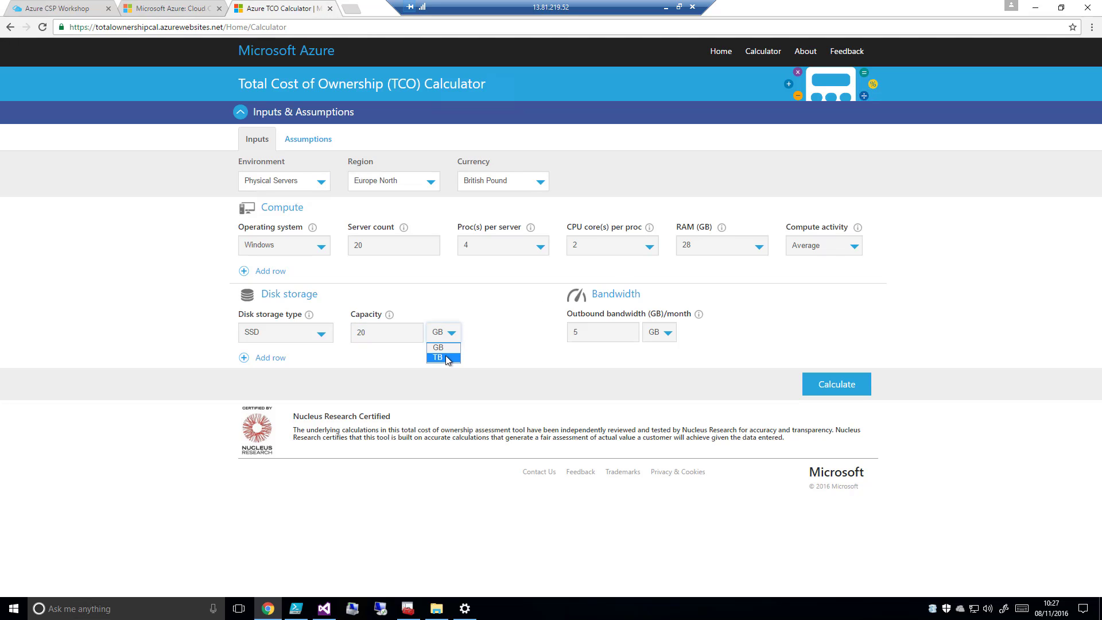
{"action": "left_click", "coordinate": [448, 358]}
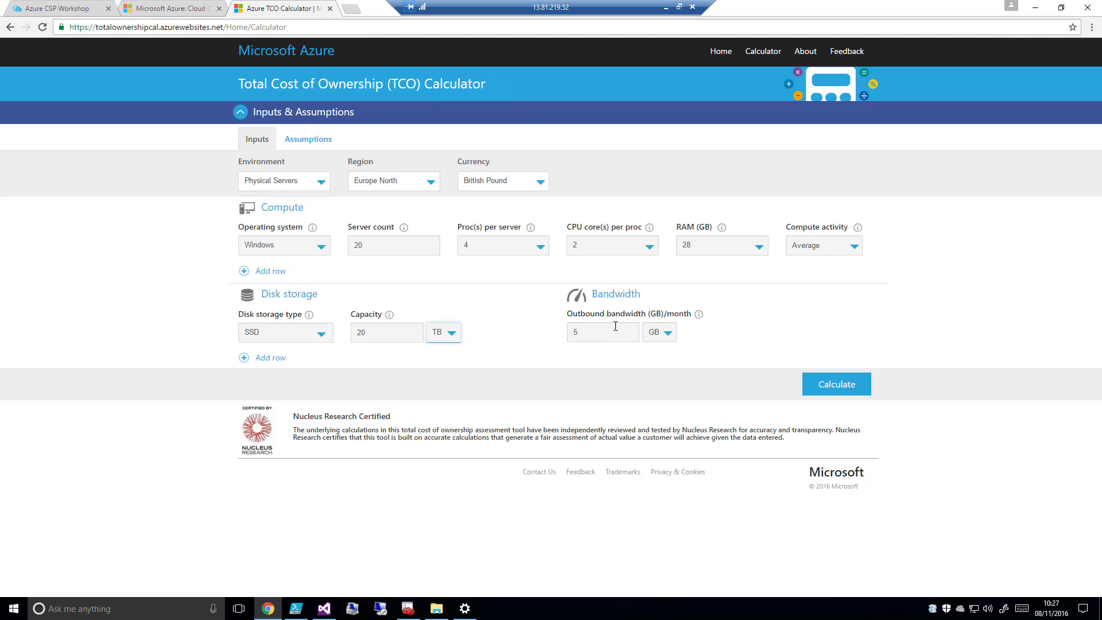
{"action": "left_click", "coordinate": [670, 338]}
{"action": "left_click", "coordinate": [660, 356]}
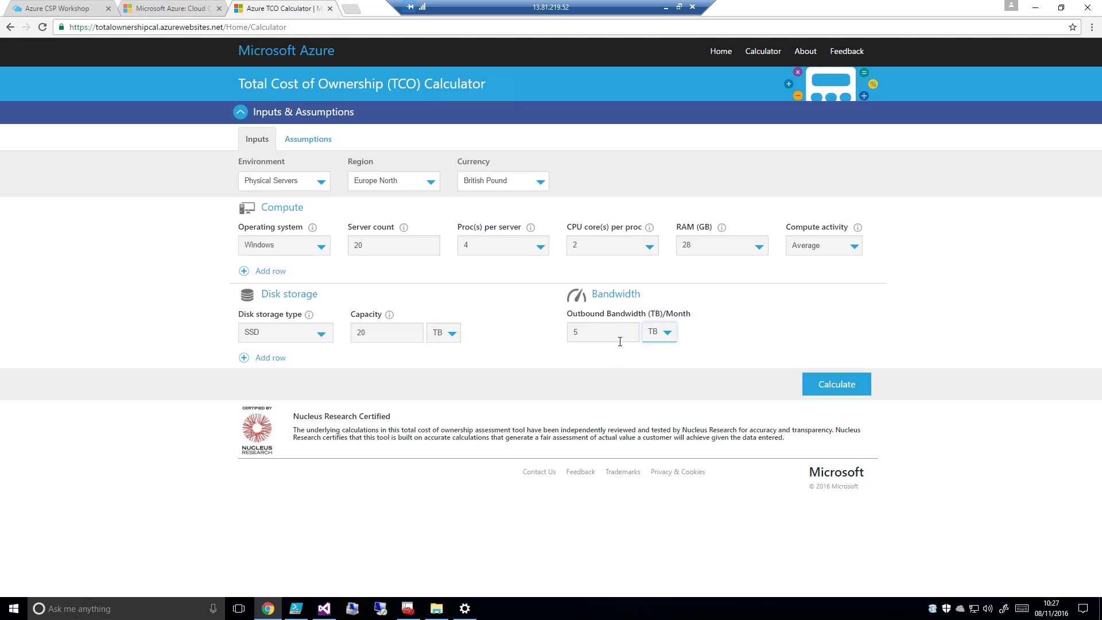
{"action": "left_click", "coordinate": [244, 359]}
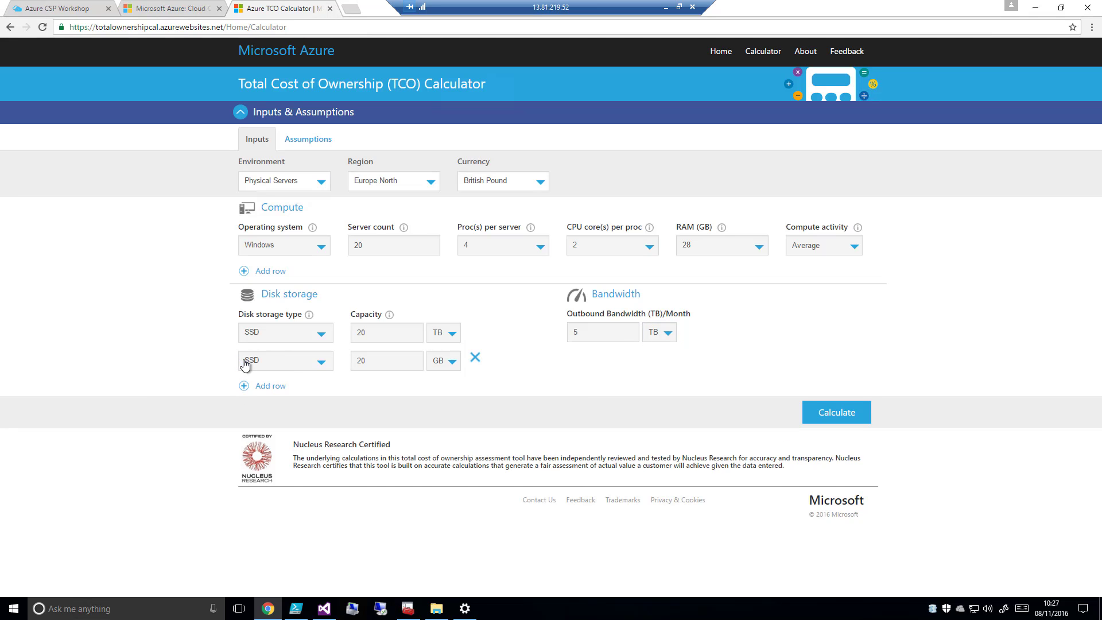
{"action": "left_click", "coordinate": [475, 359]}
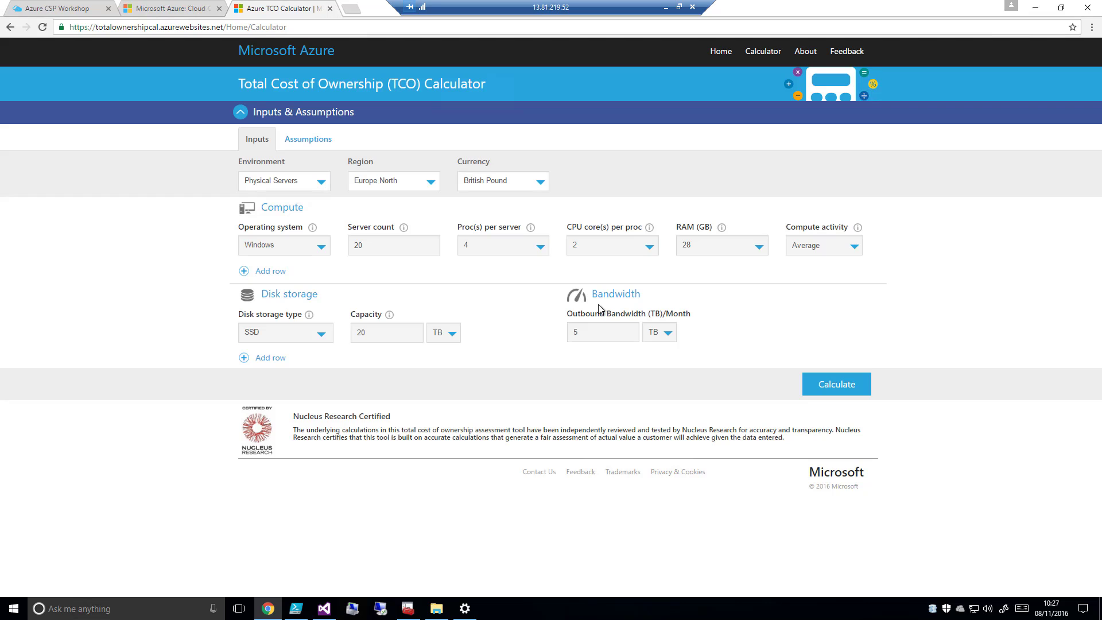
Look through the calculator's cost assumptions, from hardware, software and electricity to disk storage, IT labor and virtualization
{"action": "left_click", "coordinate": [315, 140]}
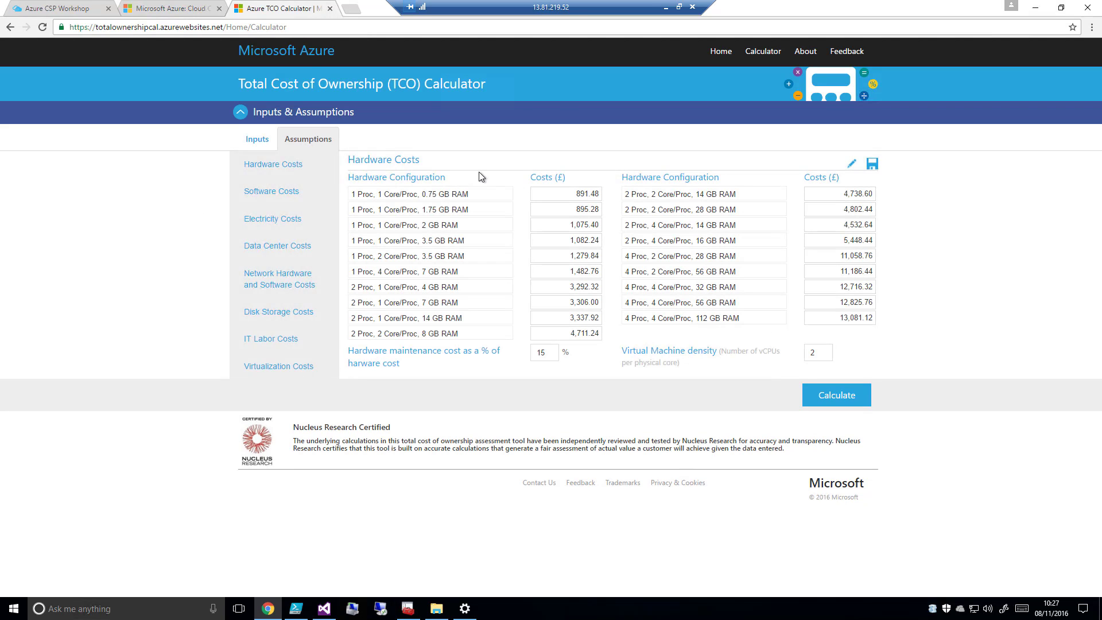
{"action": "left_click", "coordinate": [289, 165]}
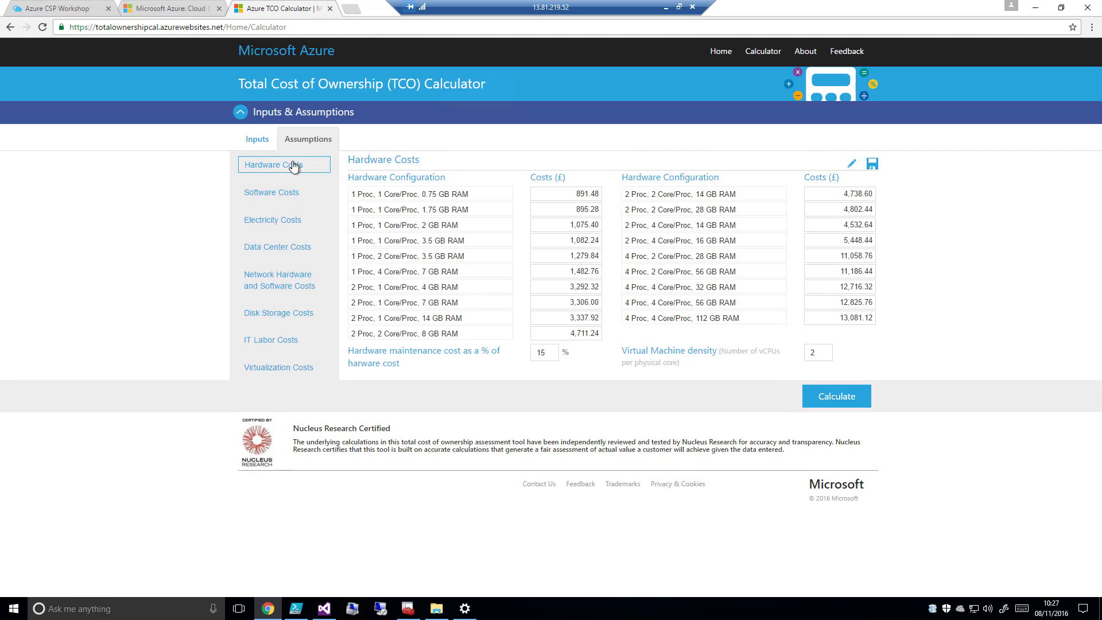
{"action": "left_click", "coordinate": [275, 193]}
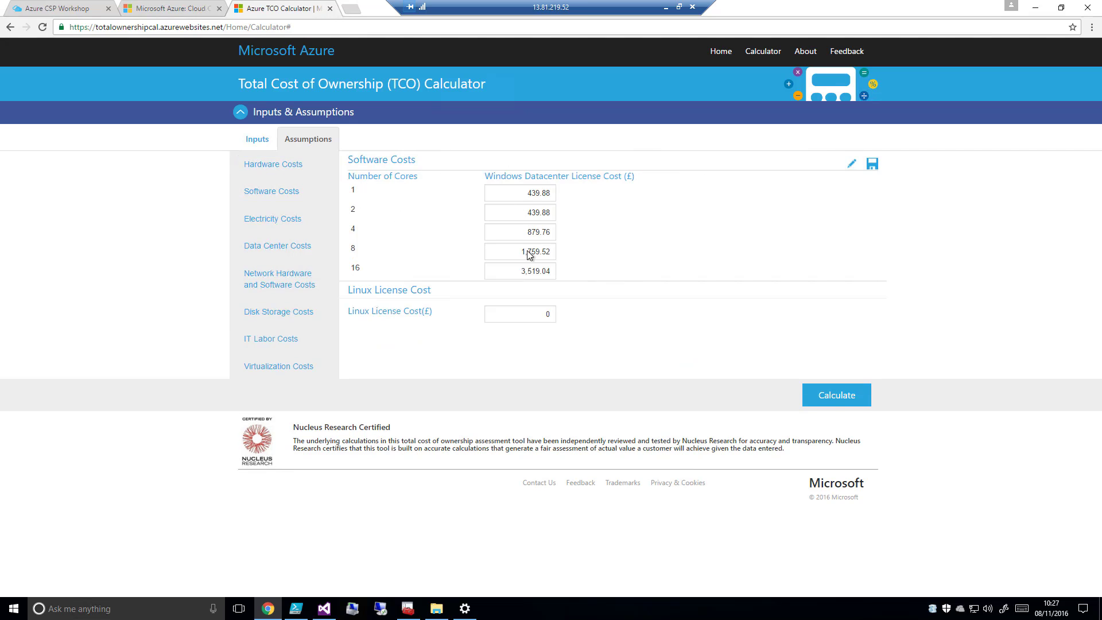
{"action": "left_click", "coordinate": [257, 220]}
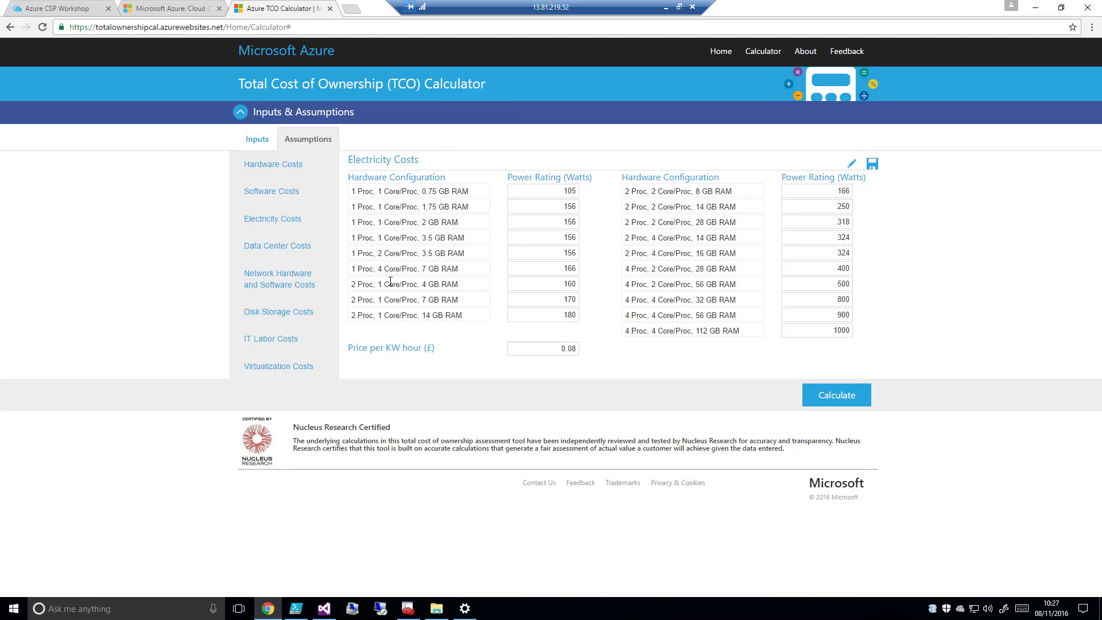
{"action": "left_click", "coordinate": [303, 248]}
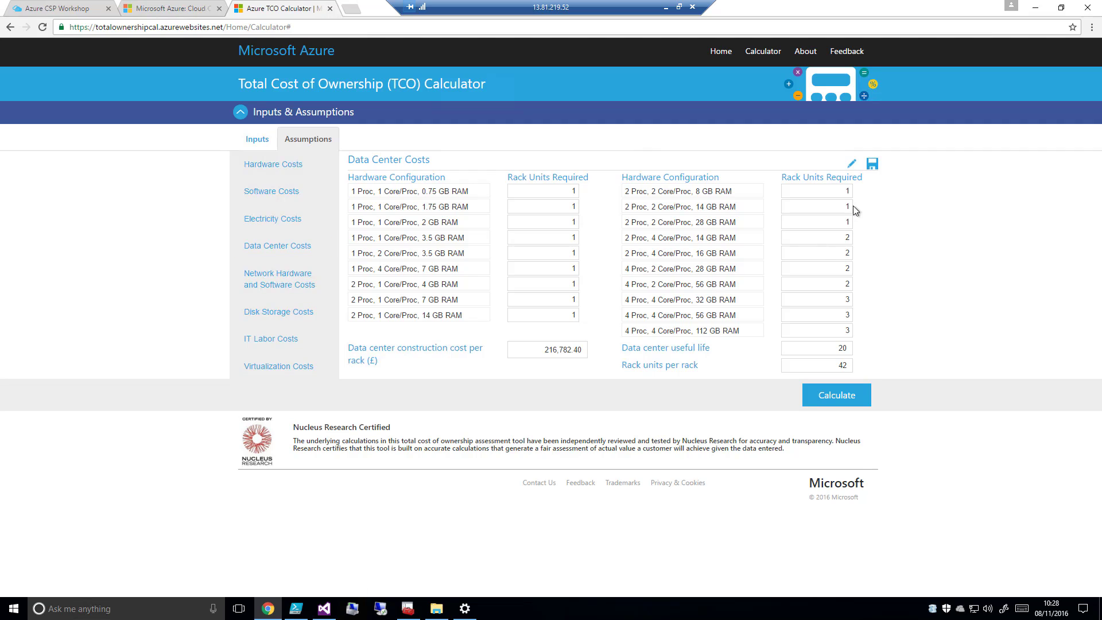
{"action": "left_click", "coordinate": [291, 287]}
{"action": "left_click", "coordinate": [292, 319]}
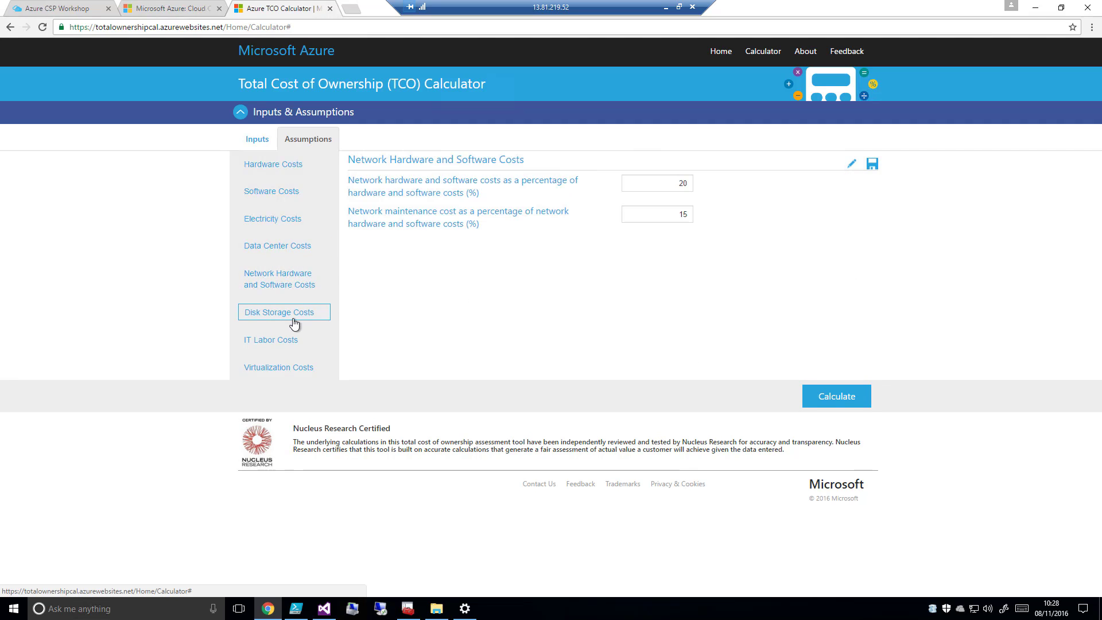
{"action": "left_click", "coordinate": [292, 341]}
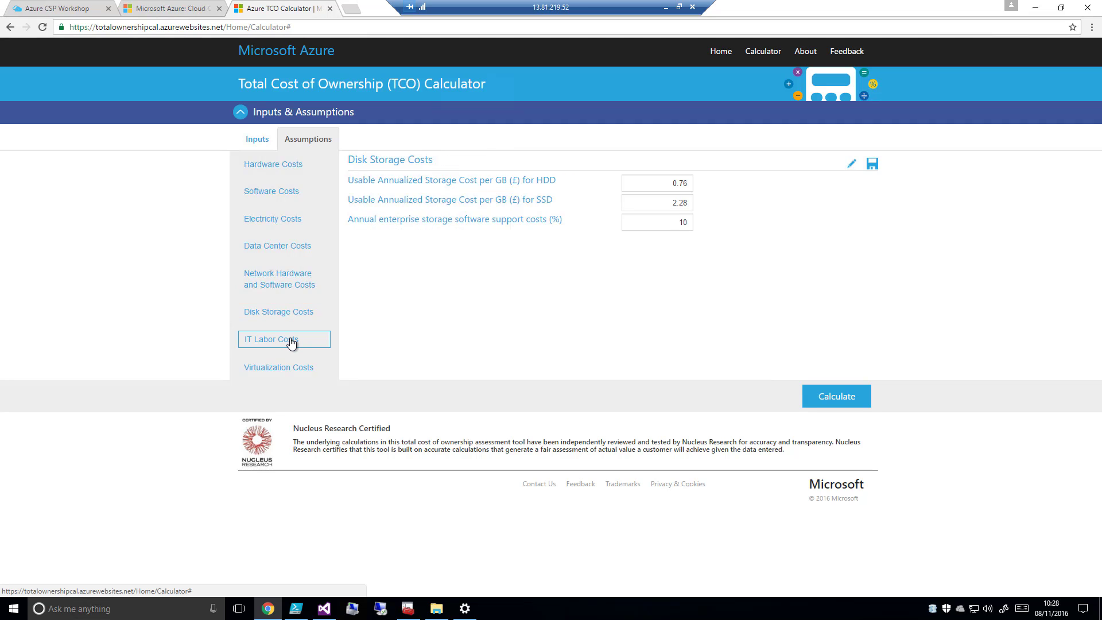
{"action": "left_click", "coordinate": [295, 368]}
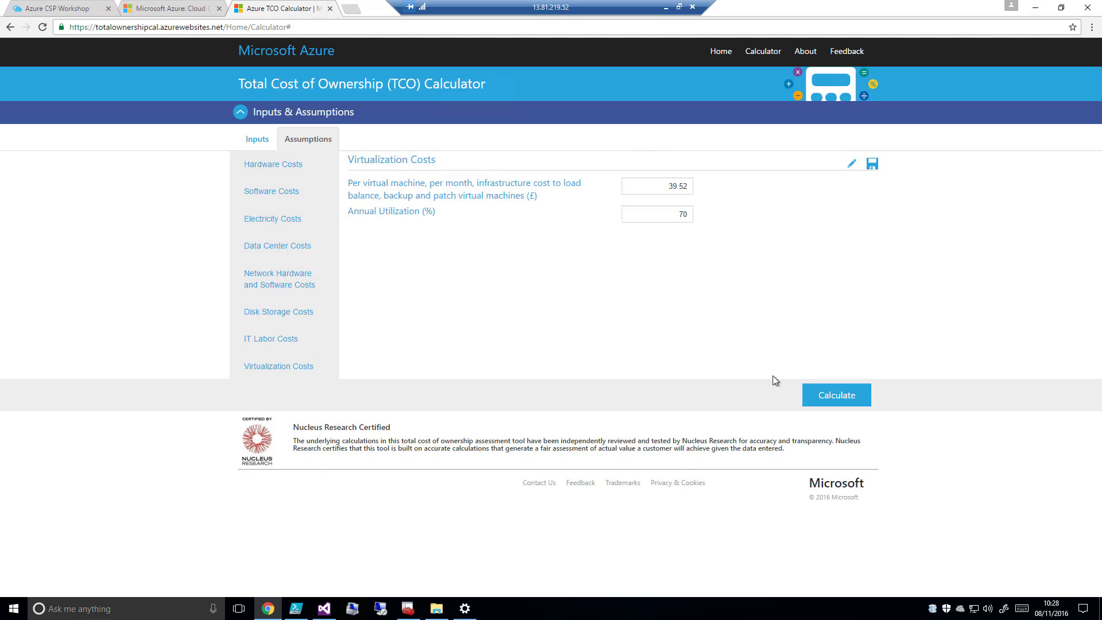
Calculate the total cost of ownership and review the on-premises and Azure cost breakdowns
{"action": "left_click", "coordinate": [848, 401]}
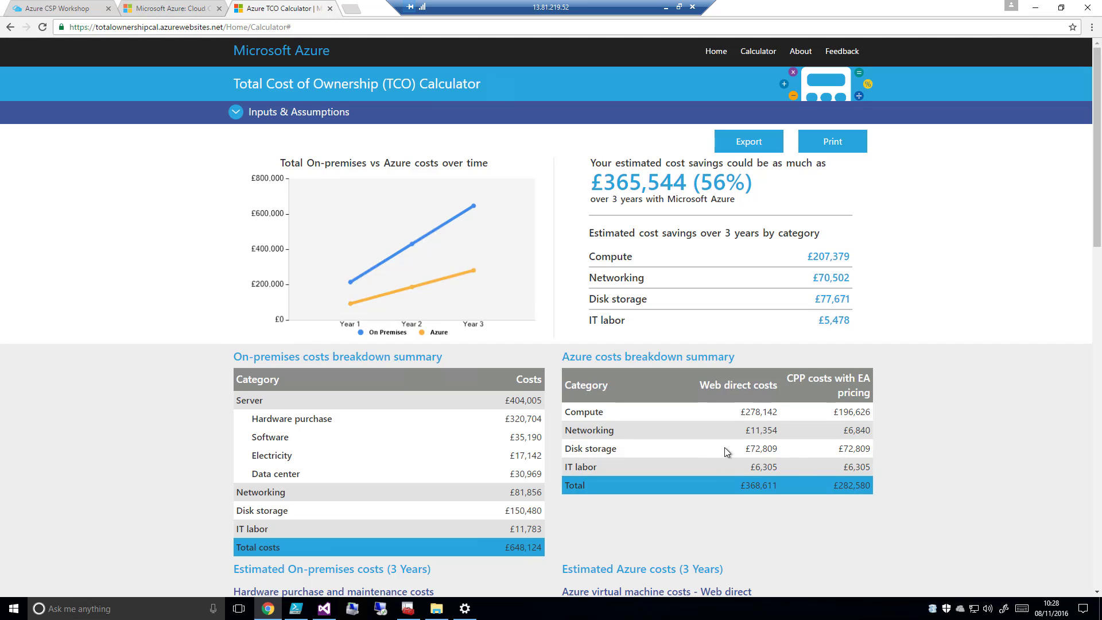
{"action": "scroll", "coordinate": [736, 449], "scroll_direction": "down", "scroll_amount": 3}
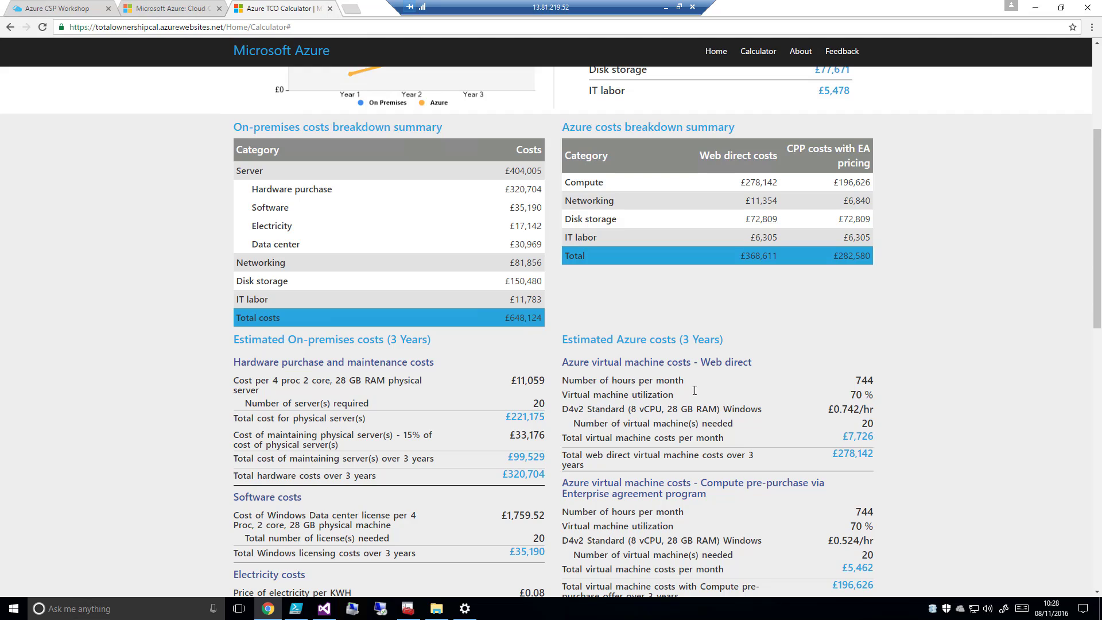
{"action": "scroll", "coordinate": [658, 320], "scroll_direction": "down", "scroll_amount": 2}
{"action": "scroll", "coordinate": [524, 245], "scroll_direction": "down", "scroll_amount": 1}
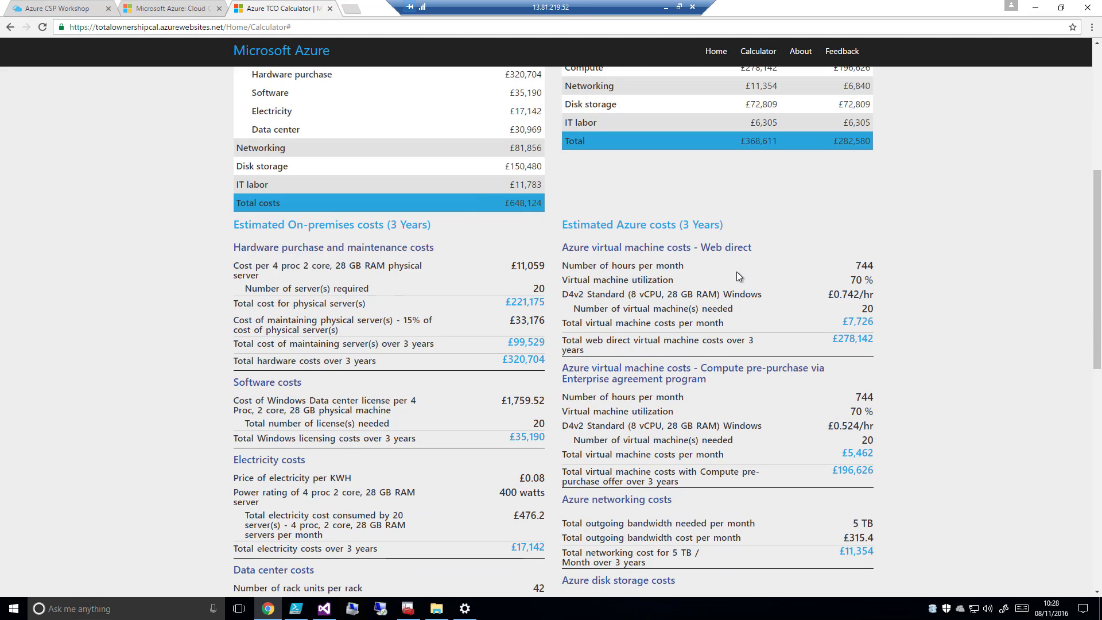
{"action": "scroll", "coordinate": [735, 274], "scroll_direction": "down", "scroll_amount": 8}
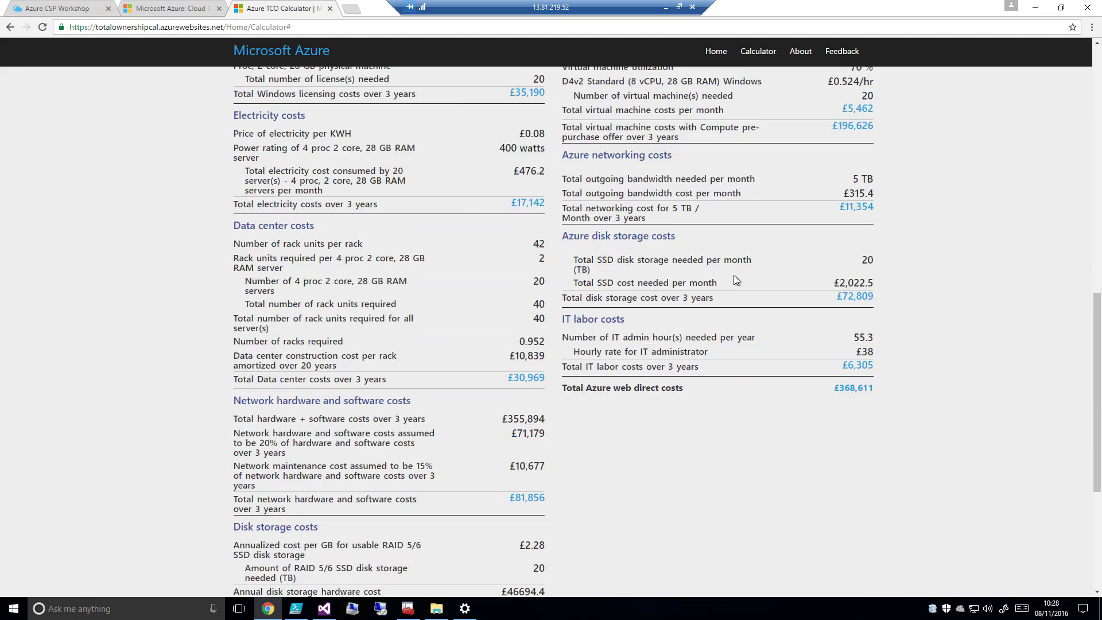
{"action": "scroll", "coordinate": [735, 275], "scroll_direction": "down", "scroll_amount": 3}
{"action": "scroll", "coordinate": [734, 274], "scroll_direction": "up", "scroll_amount": 15}
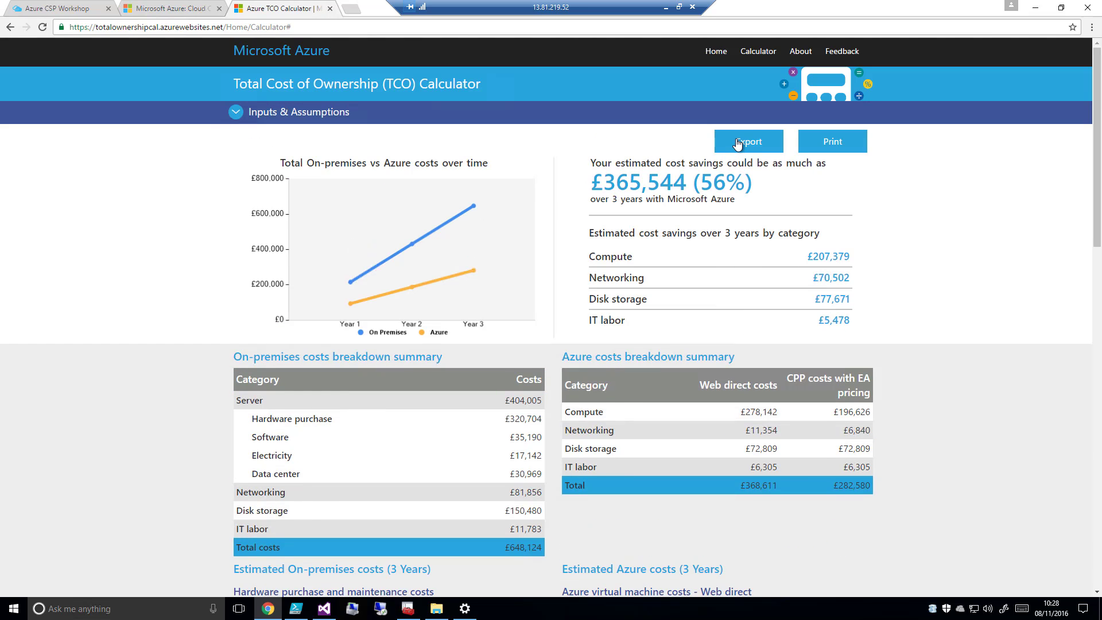
Export the TCO report, open it in Excel with editing enabled and look through the cost comparison sheet
{"action": "left_click", "coordinate": [738, 144]}
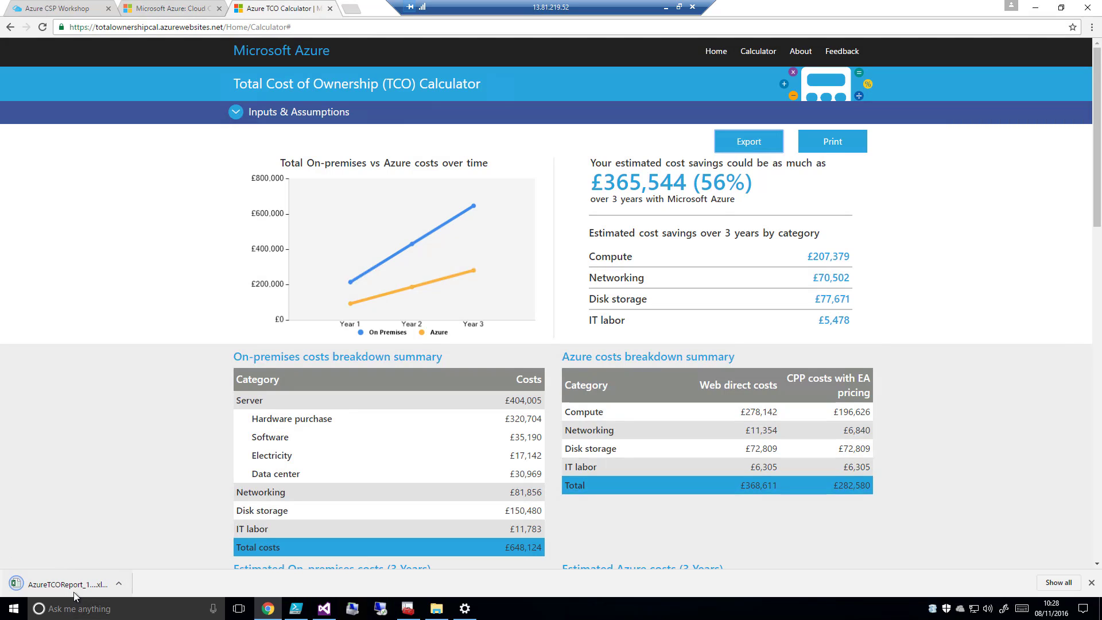
{"action": "left_click", "coordinate": [79, 590]}
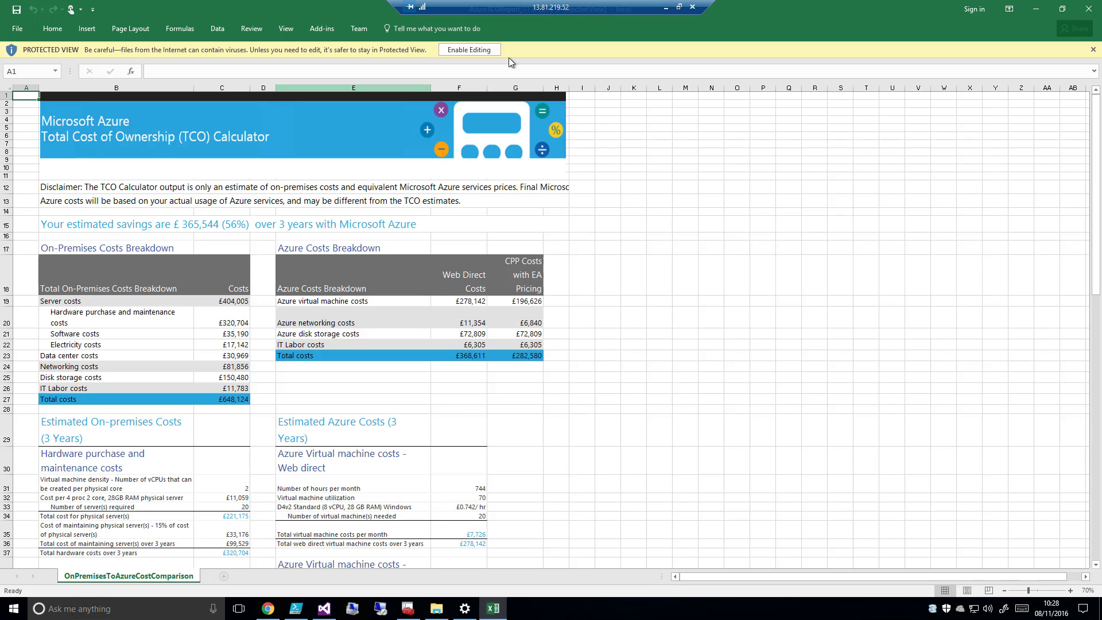
{"action": "left_click", "coordinate": [488, 50]}
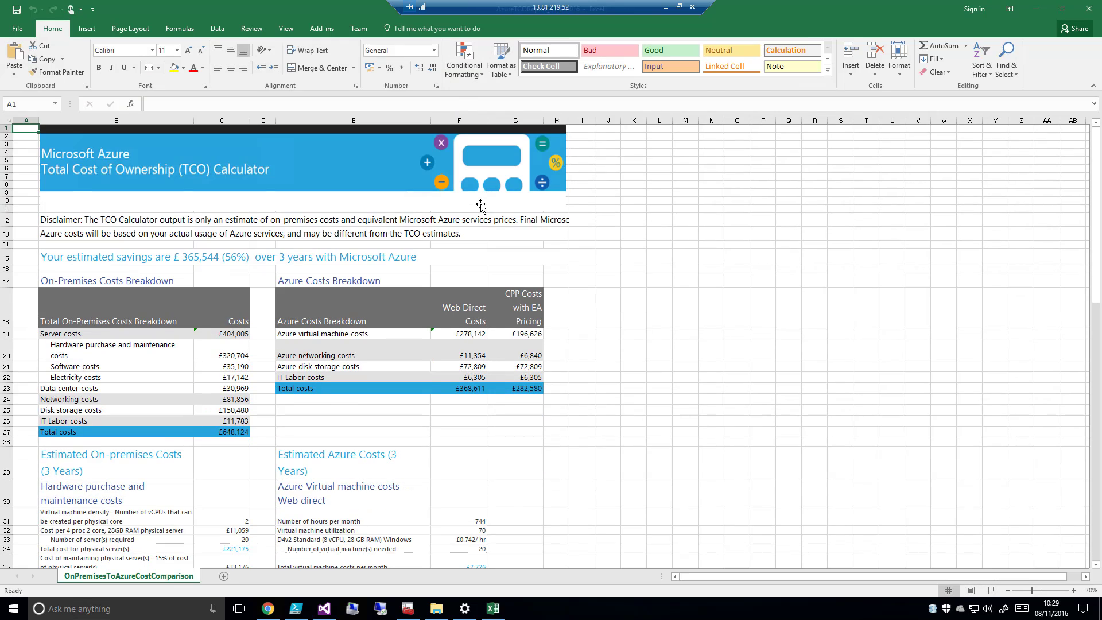
{"action": "scroll", "coordinate": [467, 251], "scroll_direction": "down", "scroll_amount": 3}
{"action": "scroll", "coordinate": [466, 251], "scroll_direction": "down", "scroll_amount": 15}
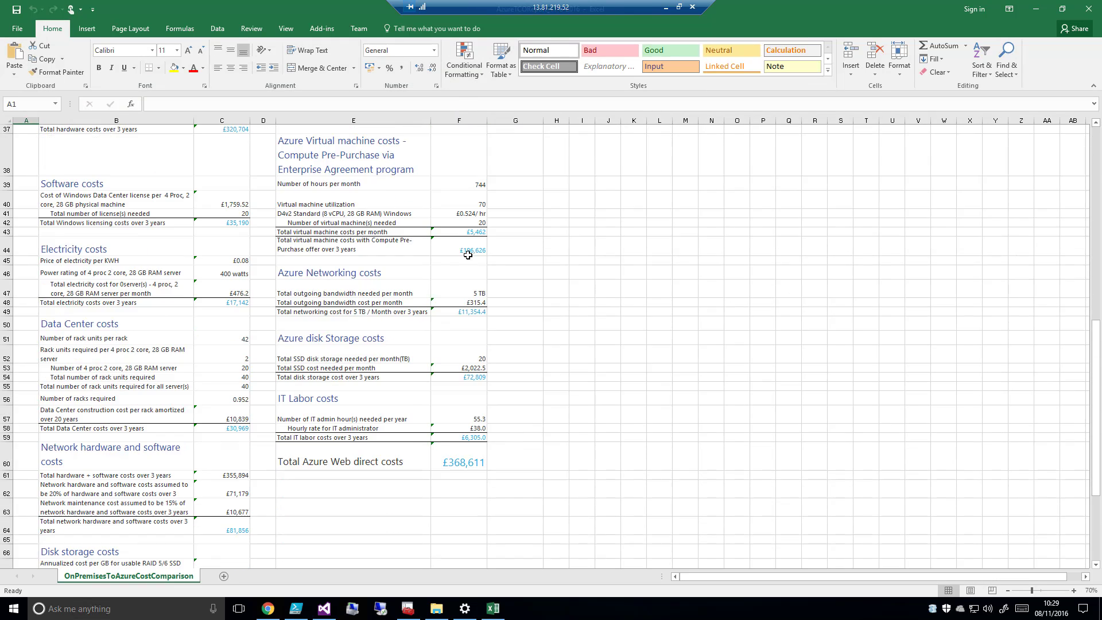
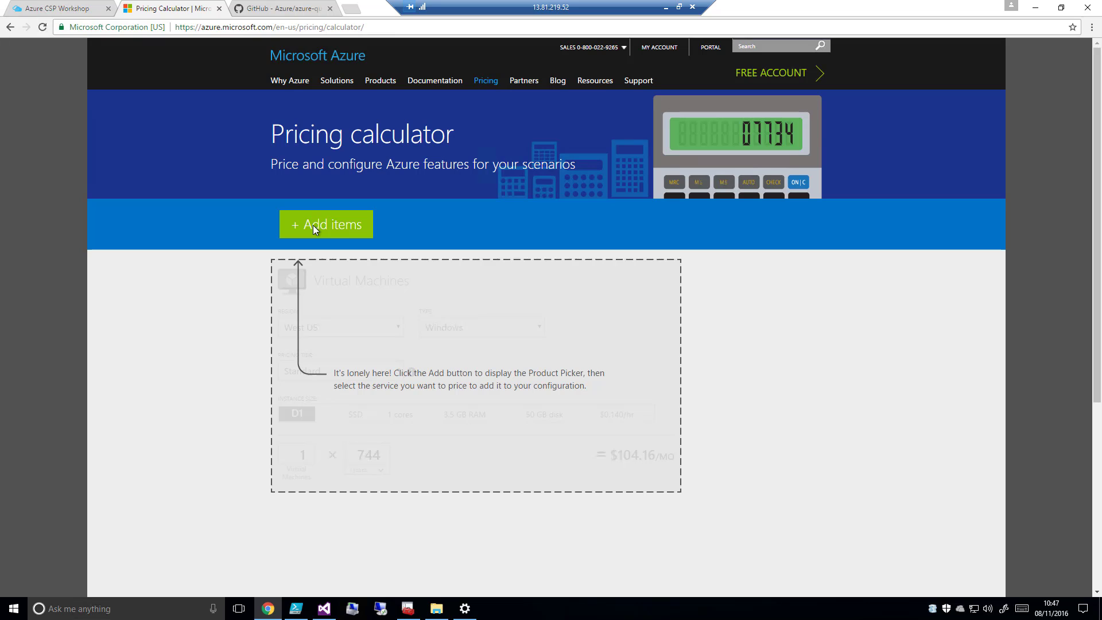
Add Virtual Machines from the compute products and Storage from the storage products to the pricing estimate
{"action": "left_click", "coordinate": [313, 229]}
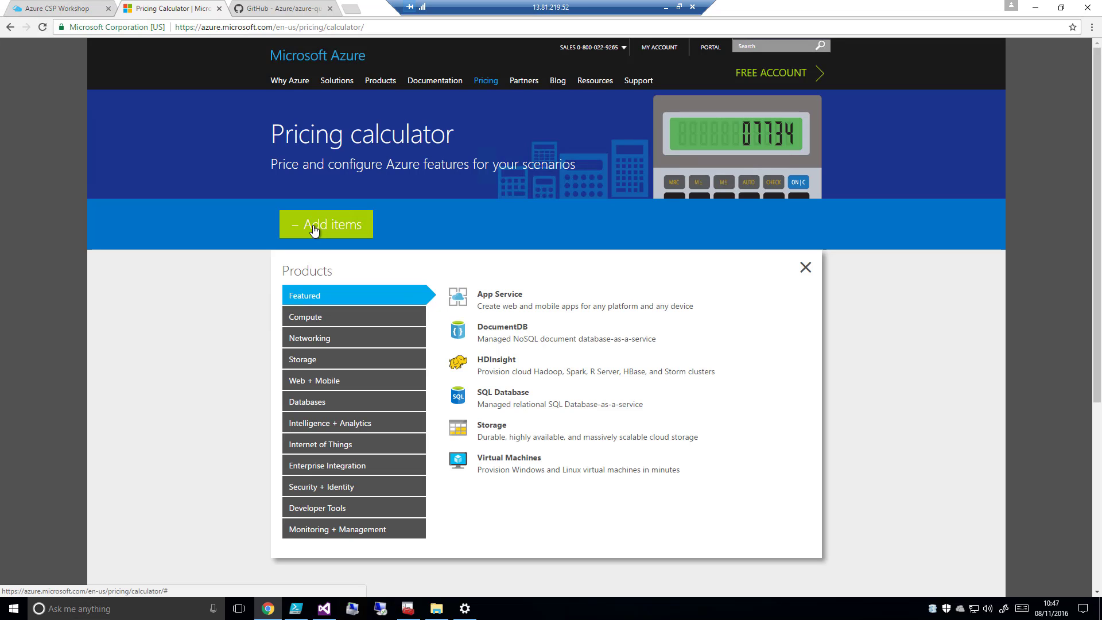
{"action": "left_click", "coordinate": [311, 322]}
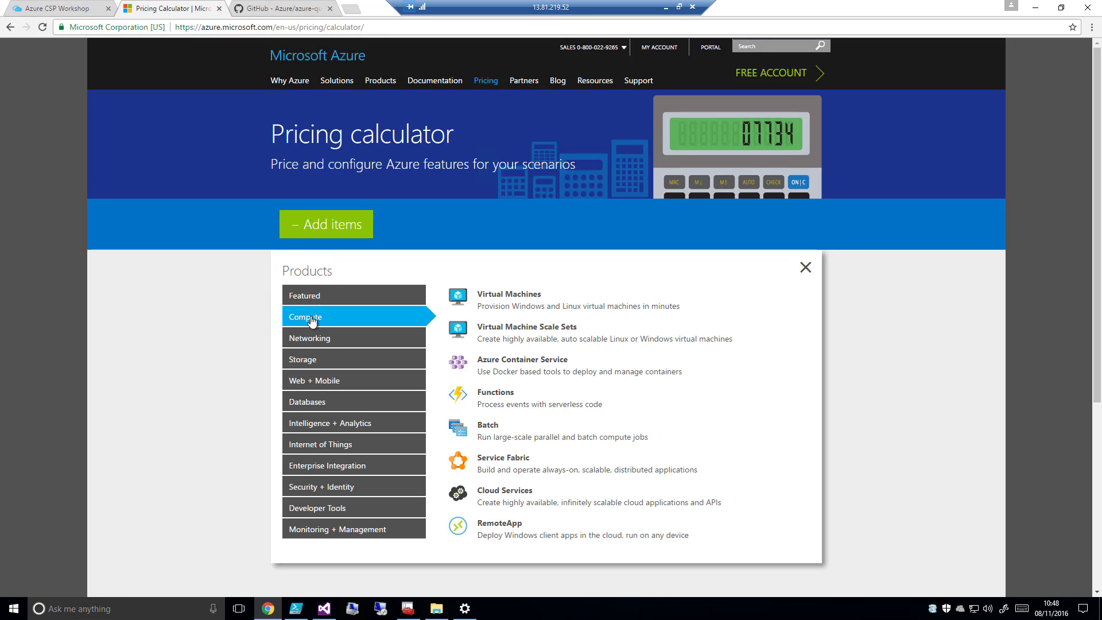
{"action": "left_click", "coordinate": [535, 301]}
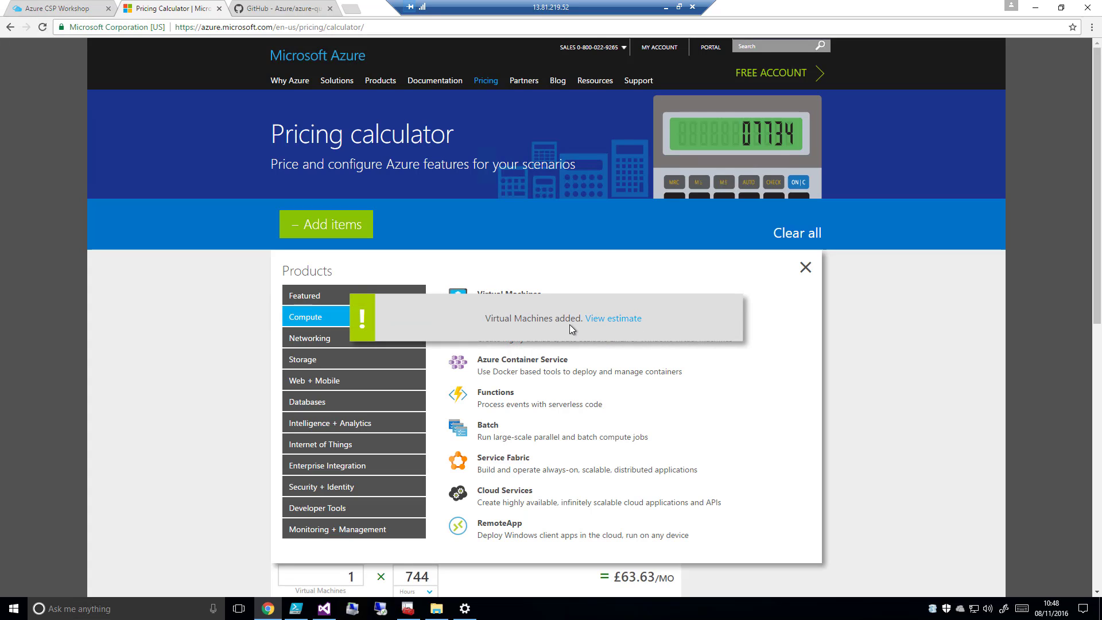
{"action": "left_click", "coordinate": [314, 365]}
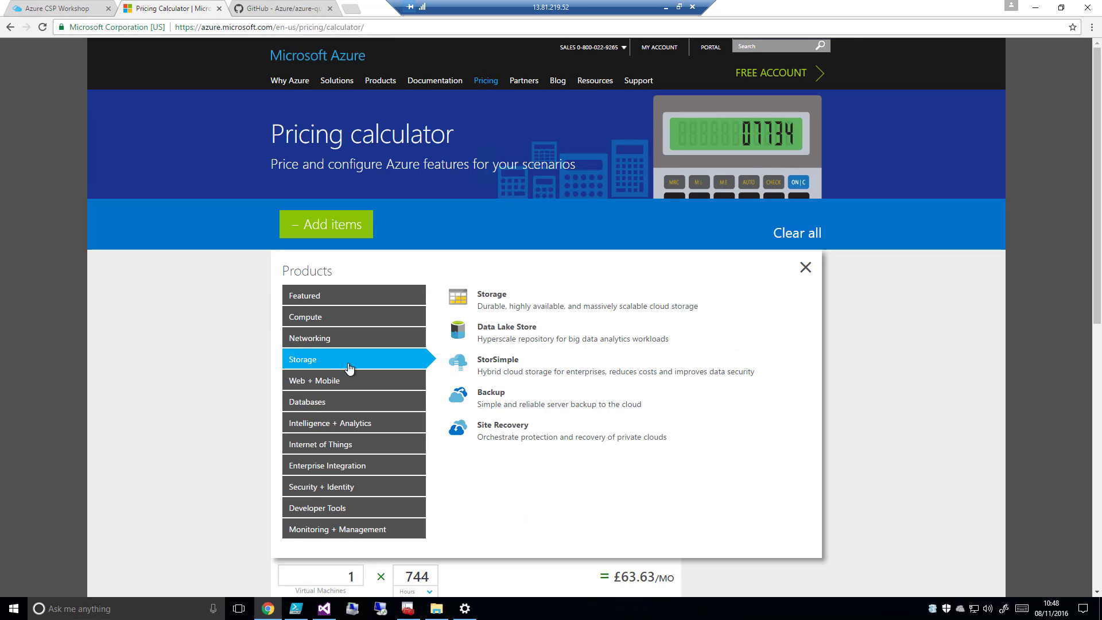
{"action": "left_click", "coordinate": [535, 308]}
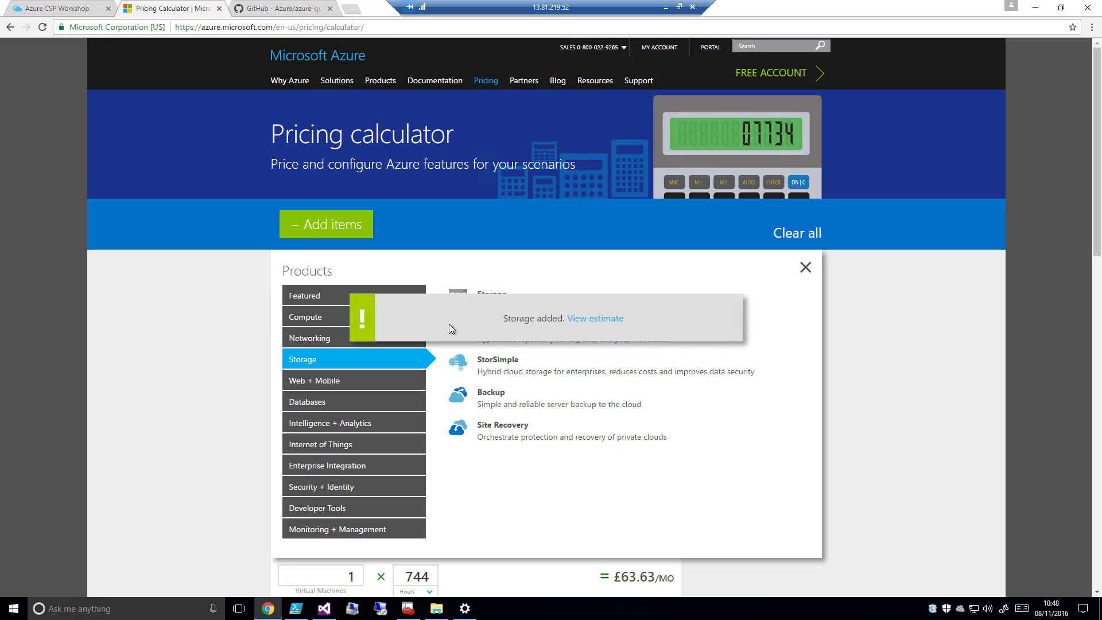
Add the networking products VPN Gateway and Bandwidth, plus App Service from Web + Mobile, to the estimate
{"action": "left_click", "coordinate": [319, 341]}
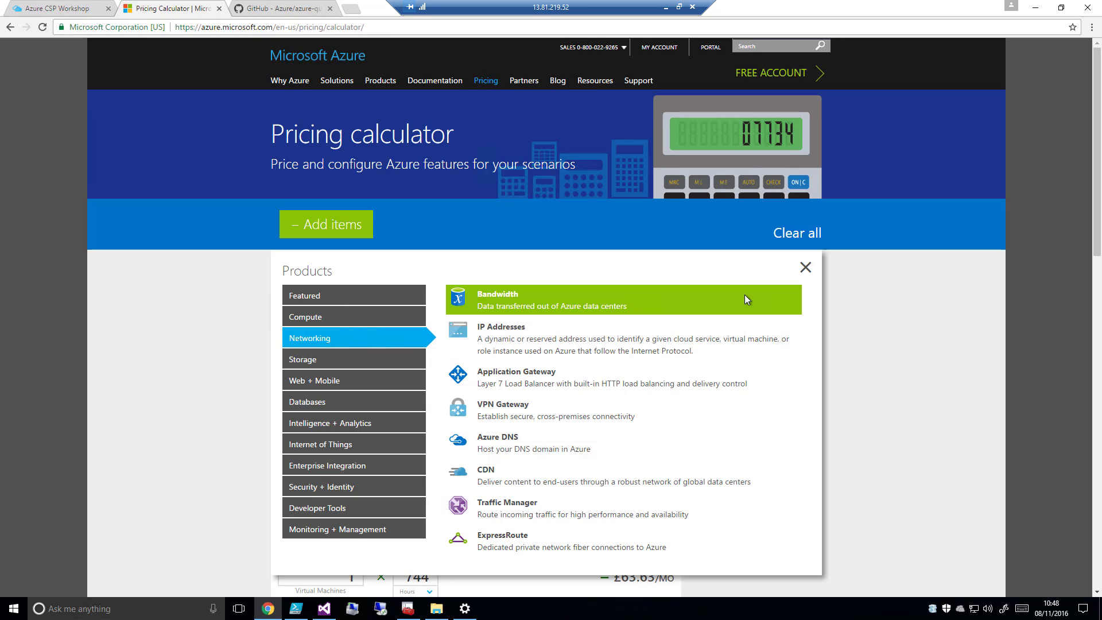
{"action": "left_click", "coordinate": [542, 414]}
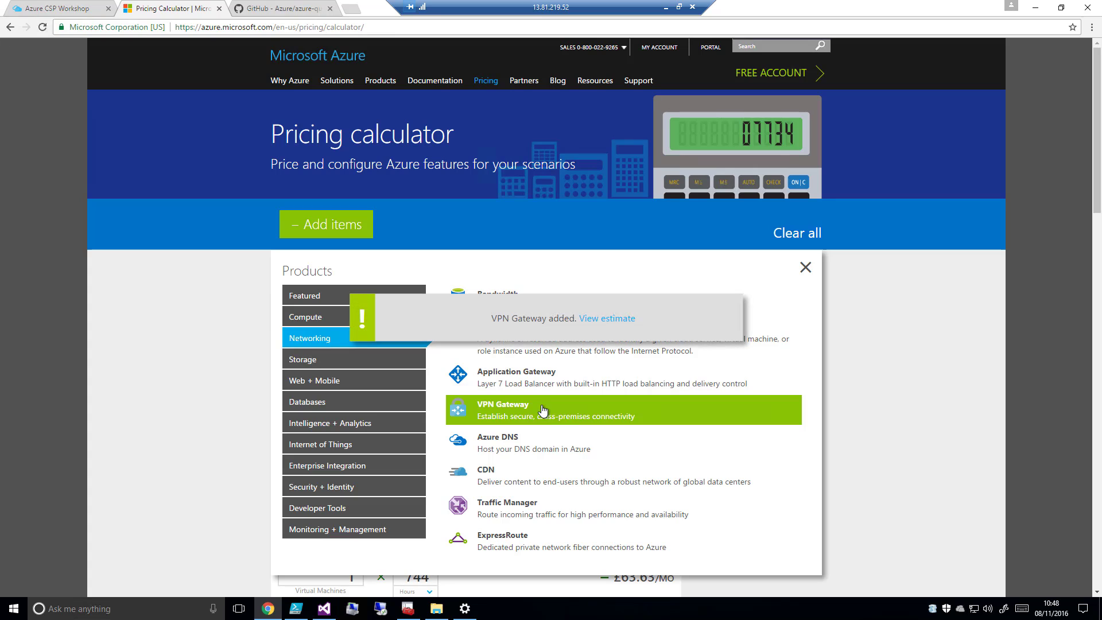
{"action": "left_click", "coordinate": [503, 293]}
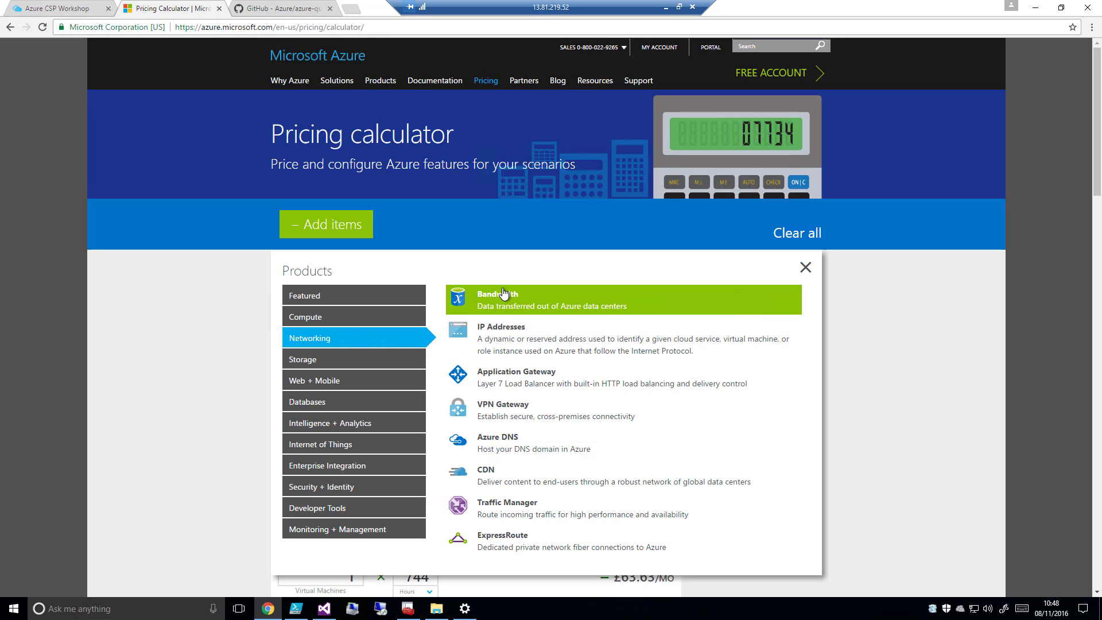
{"action": "left_click", "coordinate": [338, 383]}
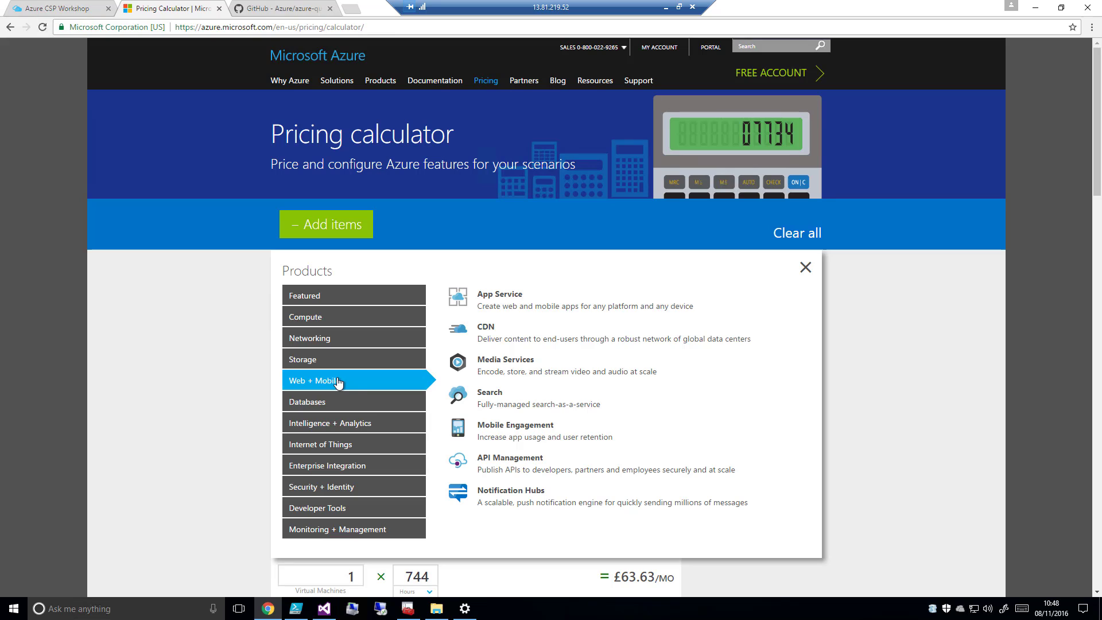
{"action": "left_click", "coordinate": [525, 301]}
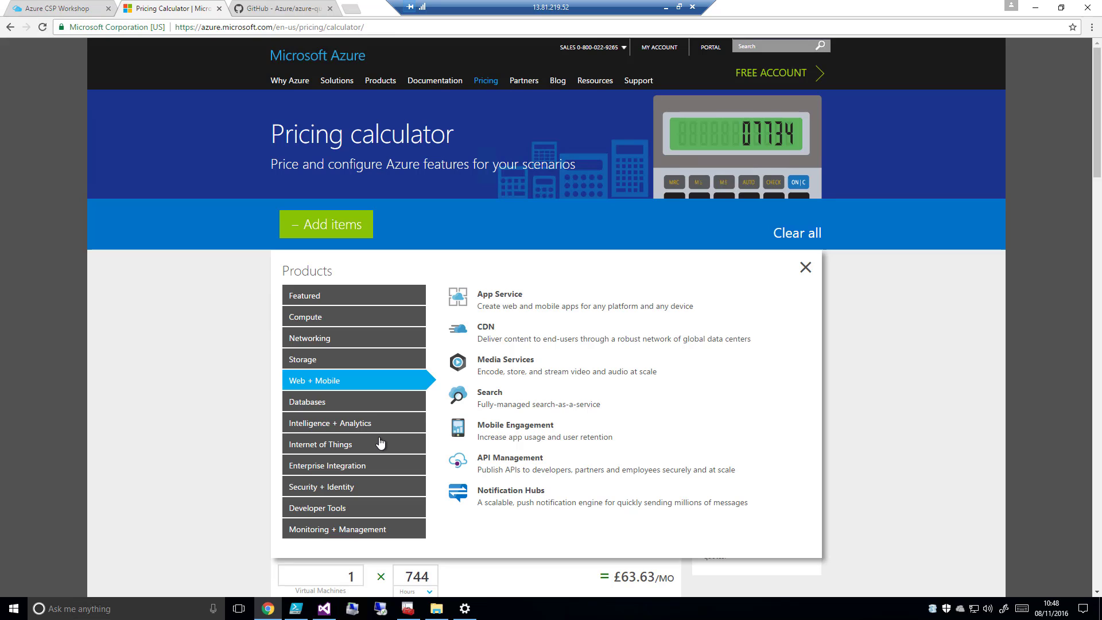
Add Backup, Azure Active Directory and Security Center to the estimate and close the product picker
{"action": "left_click", "coordinate": [359, 530]}
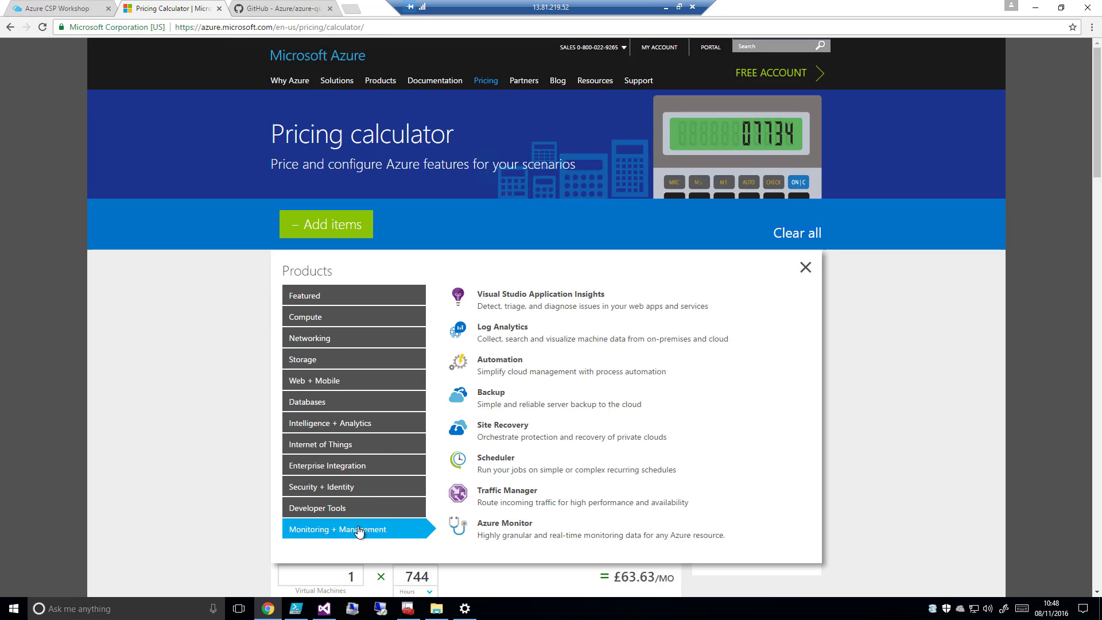
{"action": "left_click", "coordinate": [493, 399]}
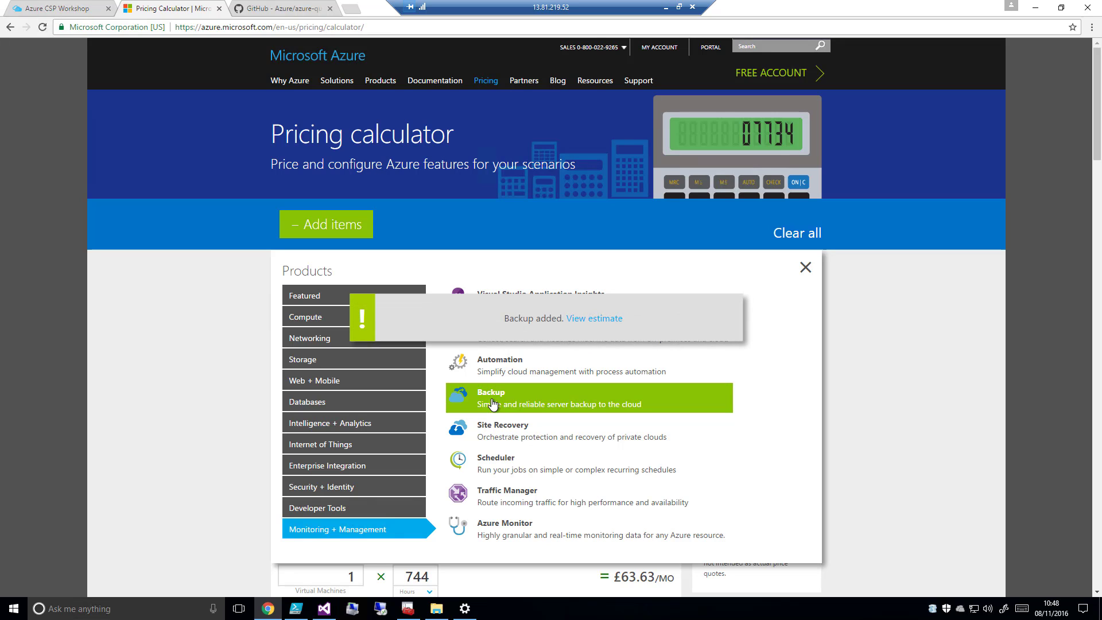
{"action": "left_click", "coordinate": [342, 487]}
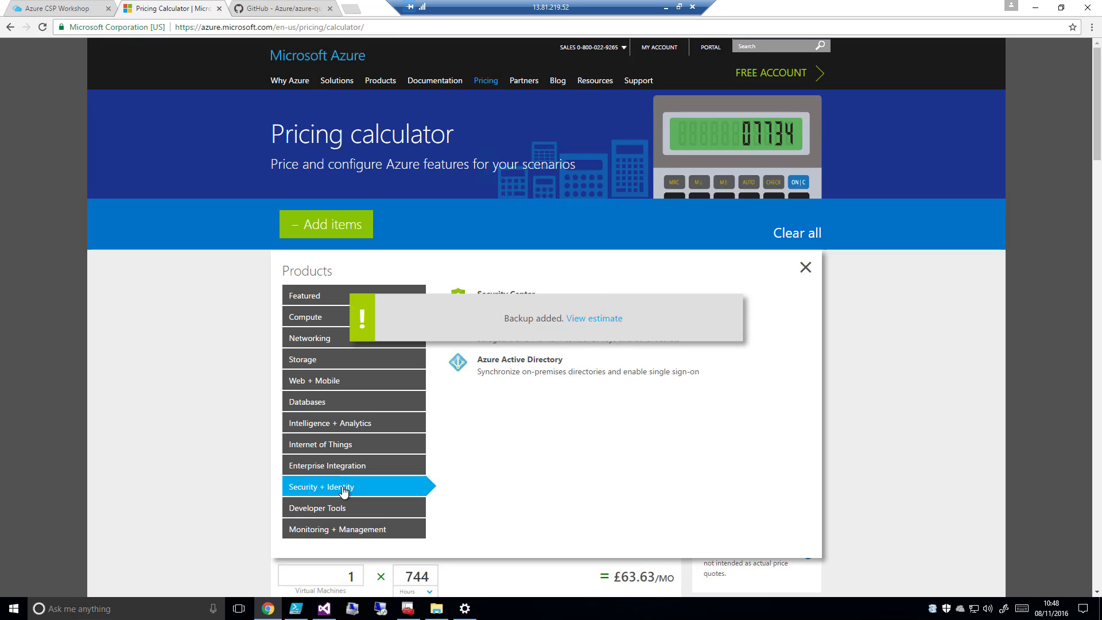
{"action": "left_click", "coordinate": [505, 368]}
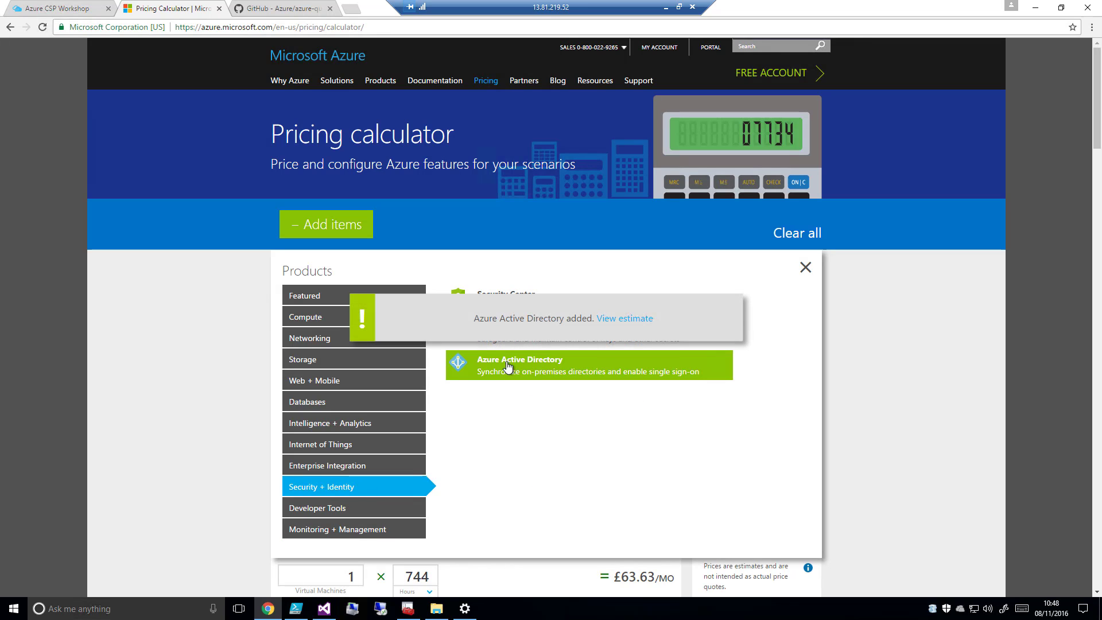
{"action": "left_click", "coordinate": [508, 293]}
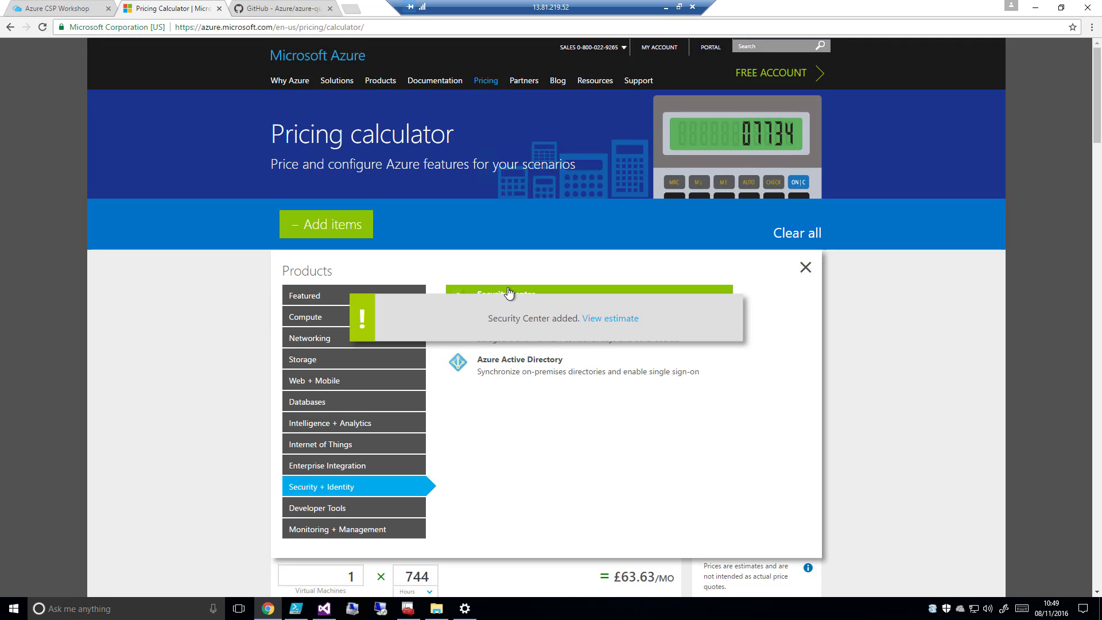
{"action": "left_click", "coordinate": [805, 268]}
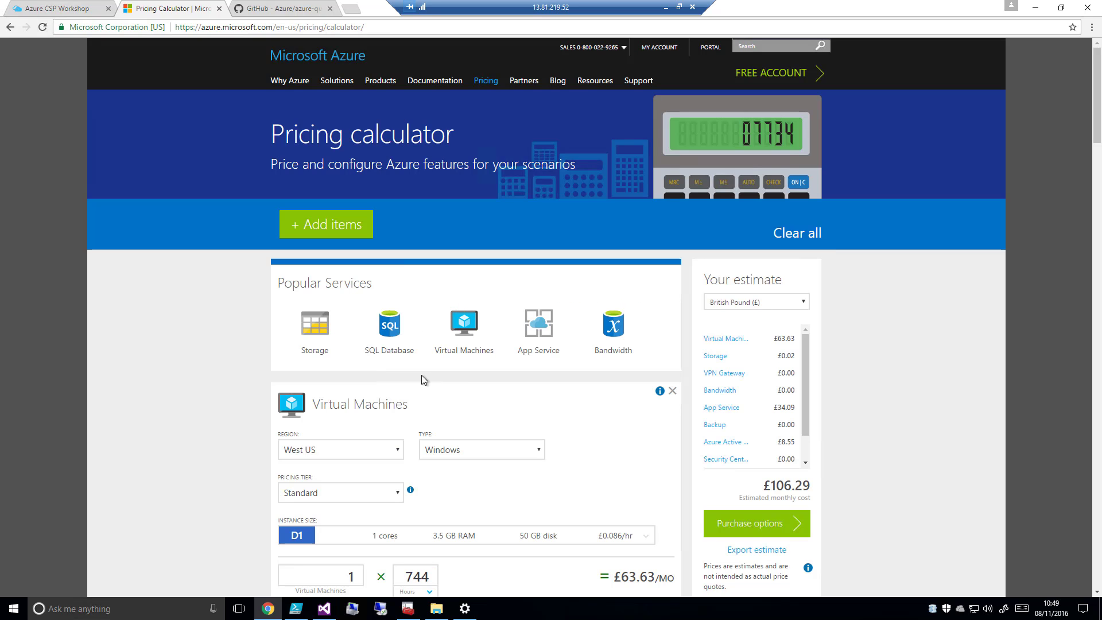
Rename the Virtual Machines item in the estimate to "Contoso Virtual Machines"
{"action": "scroll", "coordinate": [204, 439], "scroll_direction": "down", "scroll_amount": 15}
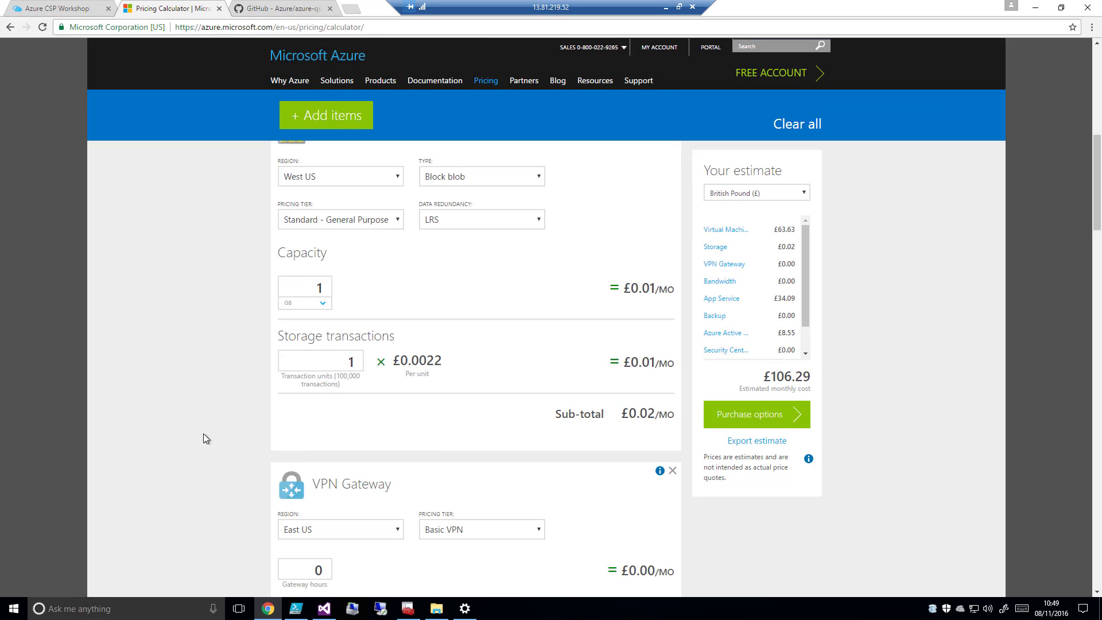
{"action": "scroll", "coordinate": [203, 438], "scroll_direction": "down", "scroll_amount": 12}
{"action": "scroll", "coordinate": [200, 438], "scroll_direction": "up", "scroll_amount": 14}
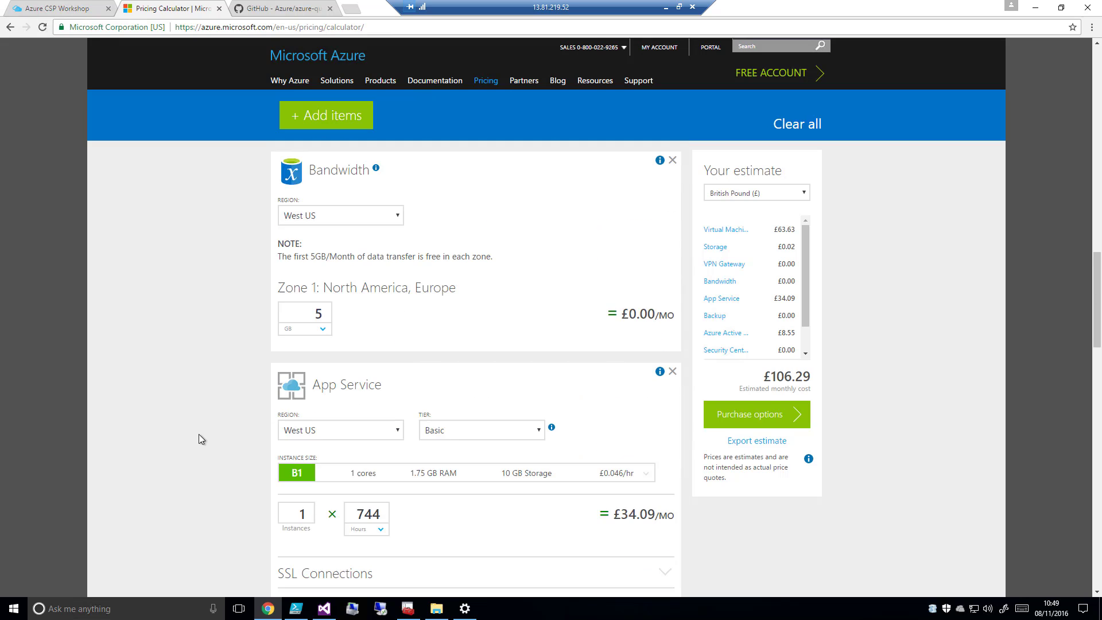
{"action": "scroll", "coordinate": [198, 434], "scroll_direction": "up", "scroll_amount": 15}
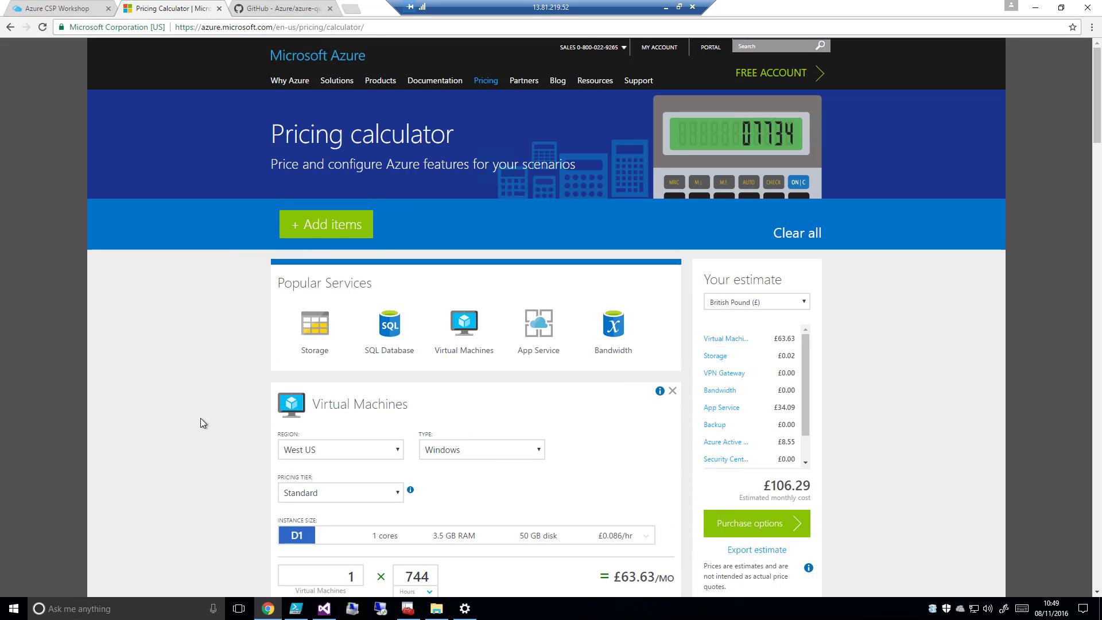
{"action": "left_click", "coordinate": [351, 404]}
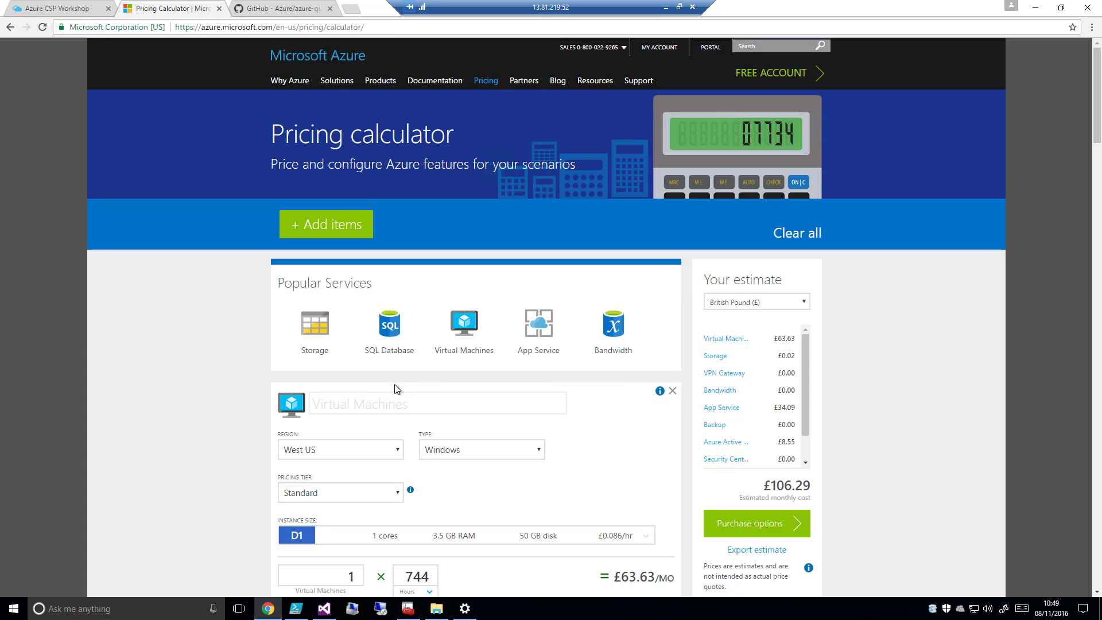
{"action": "type", "text": "Contoso Virtual Mac"}
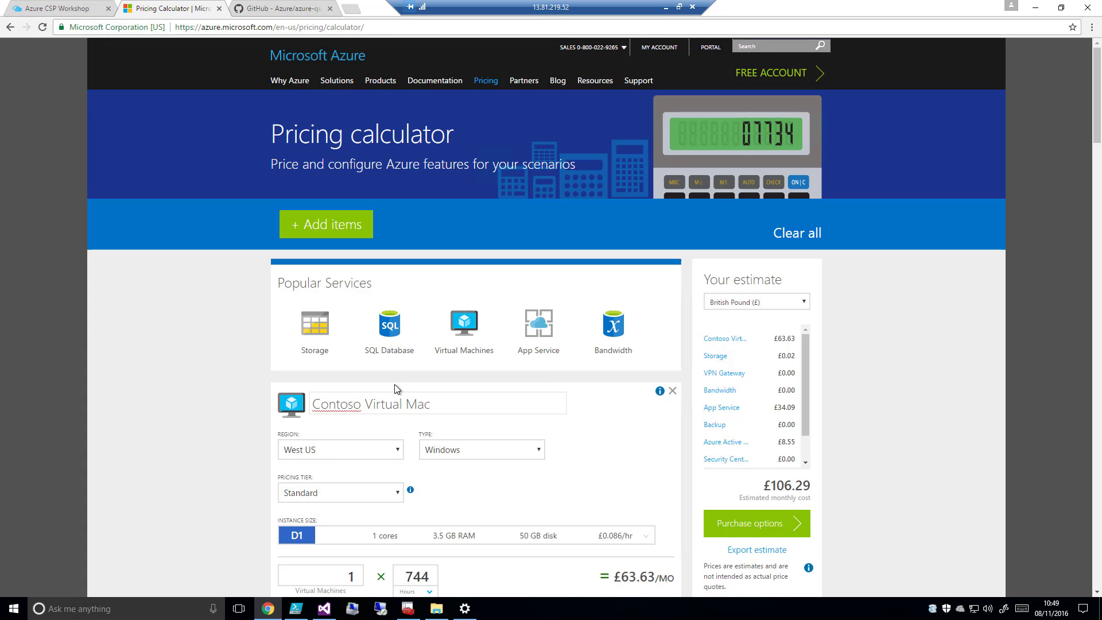
{"action": "type", "text": "hines"}
{"action": "left_click", "coordinate": [195, 455]}
Set the Contoso Virtual Machines region to North Europe and keep the Standard pricing tier
{"action": "scroll", "coordinate": [190, 459], "scroll_direction": "down", "scroll_amount": 1}
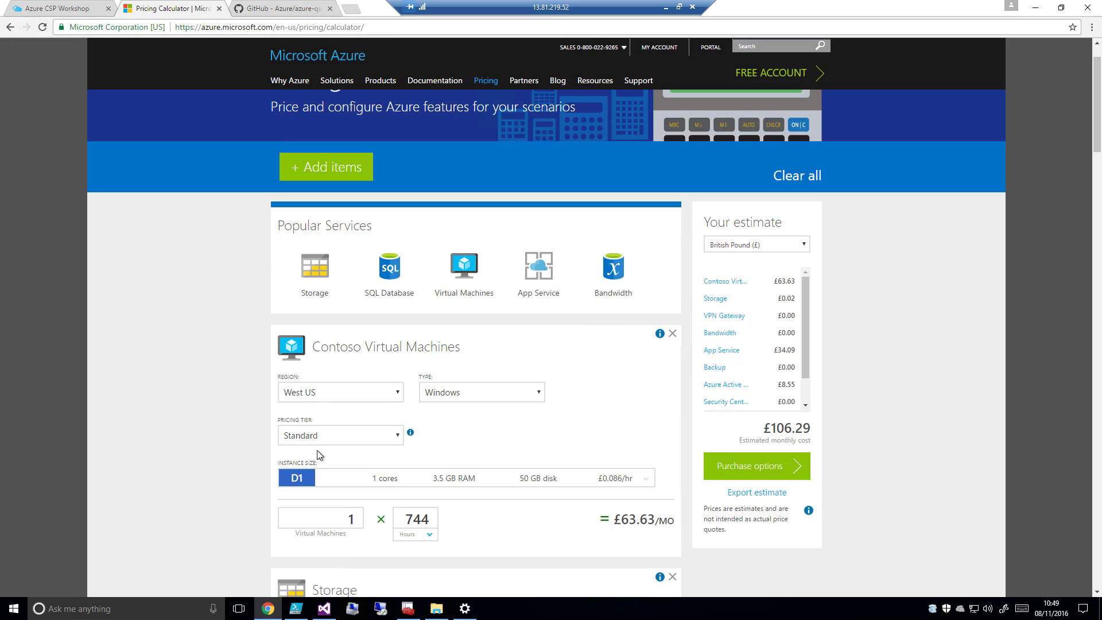
{"action": "left_click", "coordinate": [395, 395]}
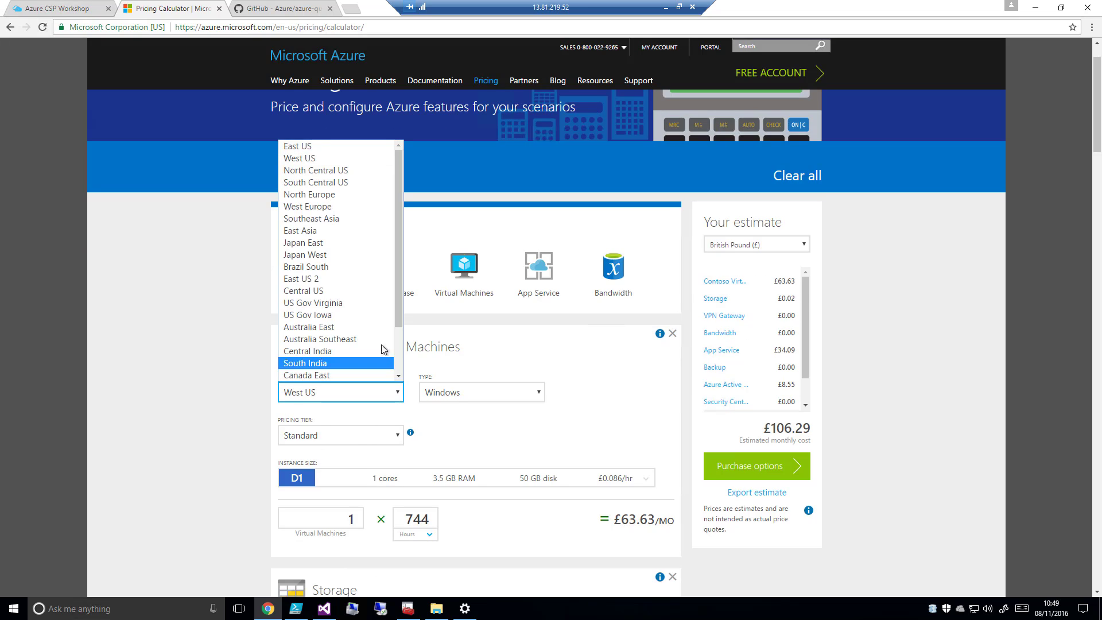
{"action": "left_click", "coordinate": [310, 194]}
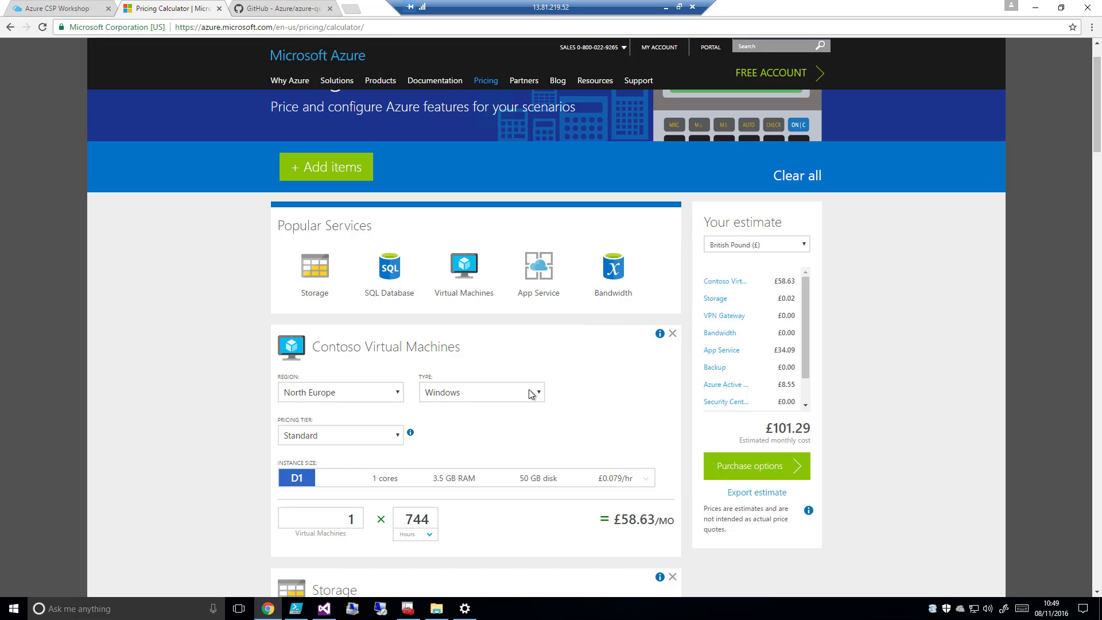
{"action": "left_click", "coordinate": [393, 437]}
{"action": "left_click", "coordinate": [379, 464]}
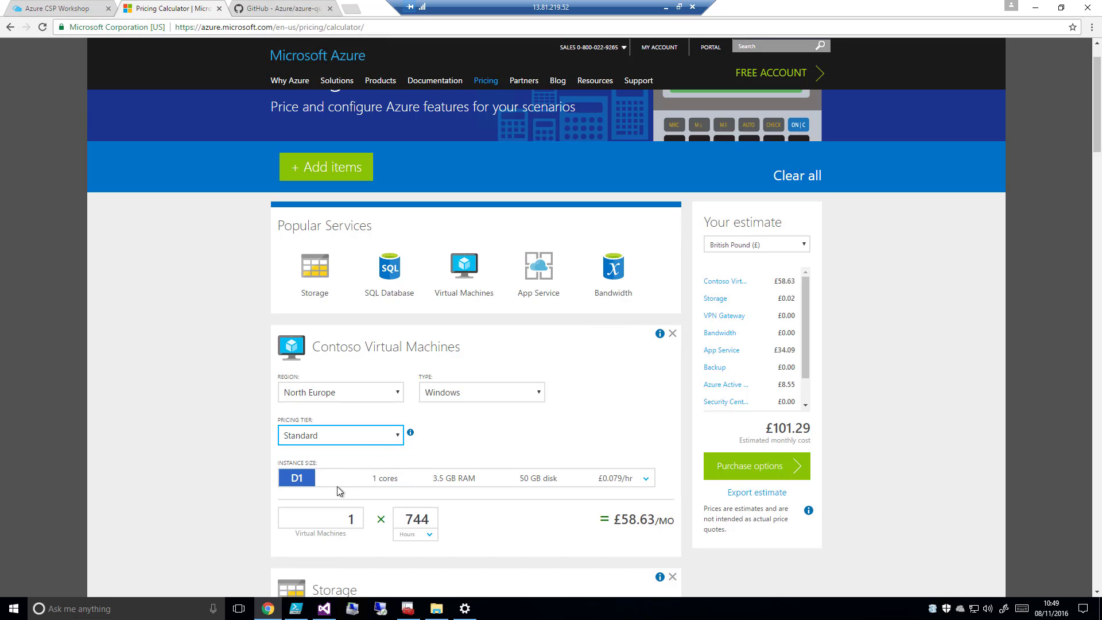
Choose the D3 instance size for the Contoso Virtual Machines and set the quantity to 2
{"action": "left_click", "coordinate": [304, 477]}
{"action": "scroll", "coordinate": [321, 510], "scroll_direction": "down", "scroll_amount": 3}
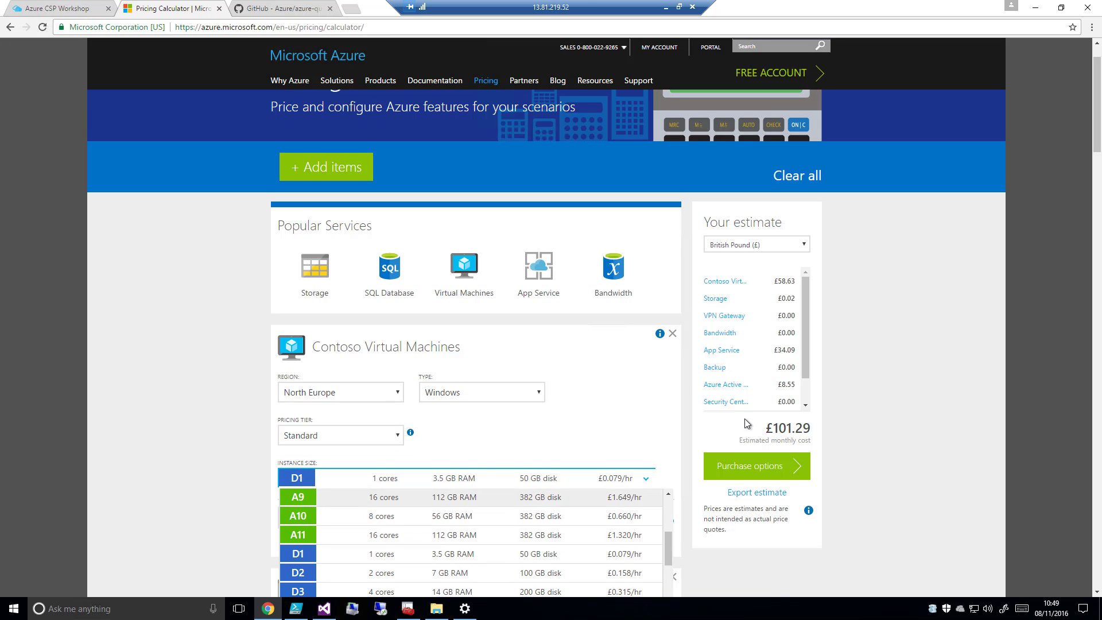
{"action": "left_click_drag", "start_coordinate": [1096, 143], "coordinate": [1096, 161]}
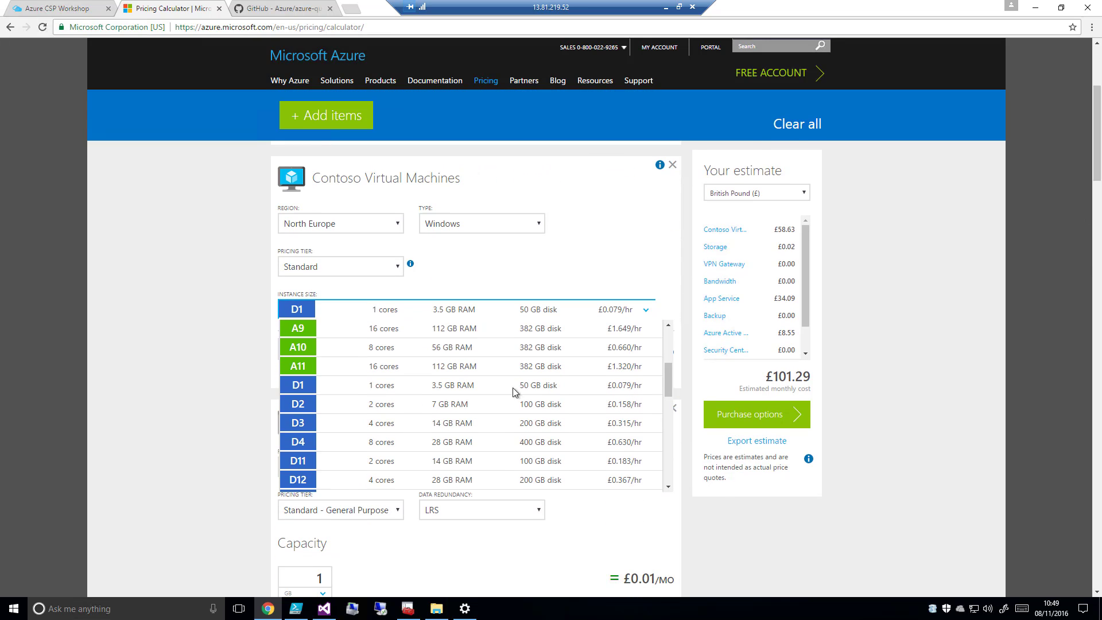
{"action": "left_click", "coordinate": [339, 428]}
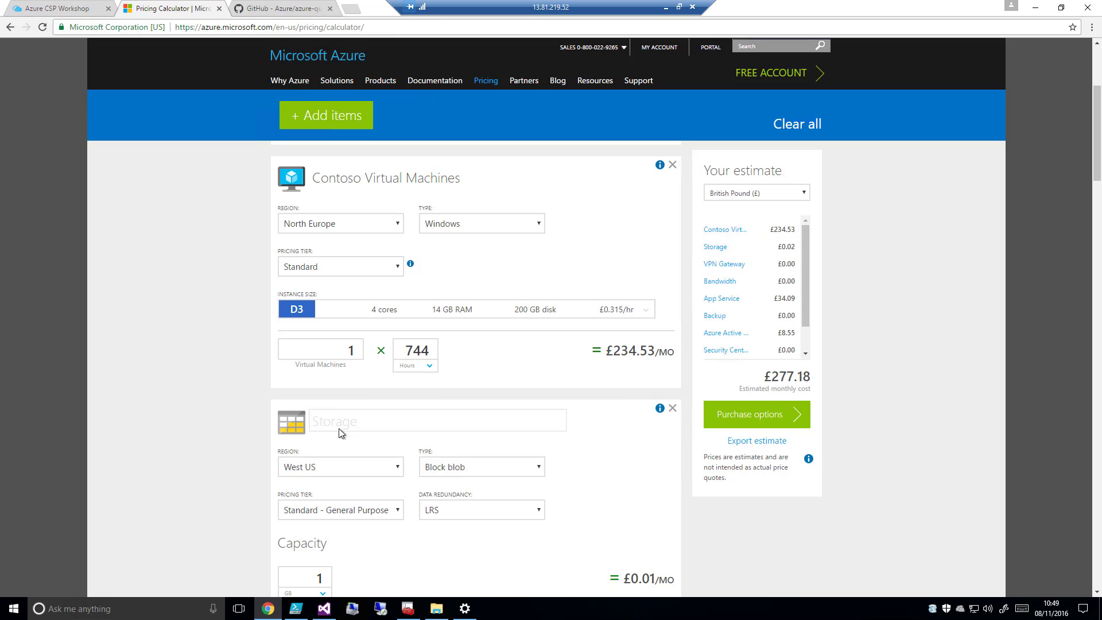
{"action": "left_click", "coordinate": [358, 345]}
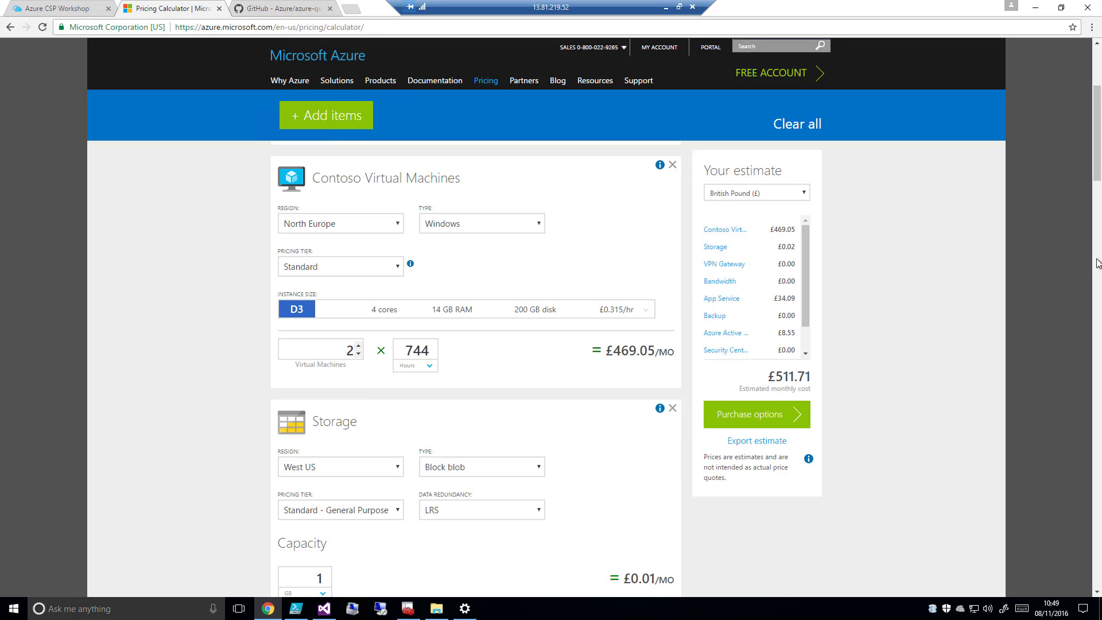
Set the Storage item's region to North Europe and its type to Page Blob and Disk
{"action": "left_click_drag", "start_coordinate": [1098, 158], "coordinate": [1091, 182]}
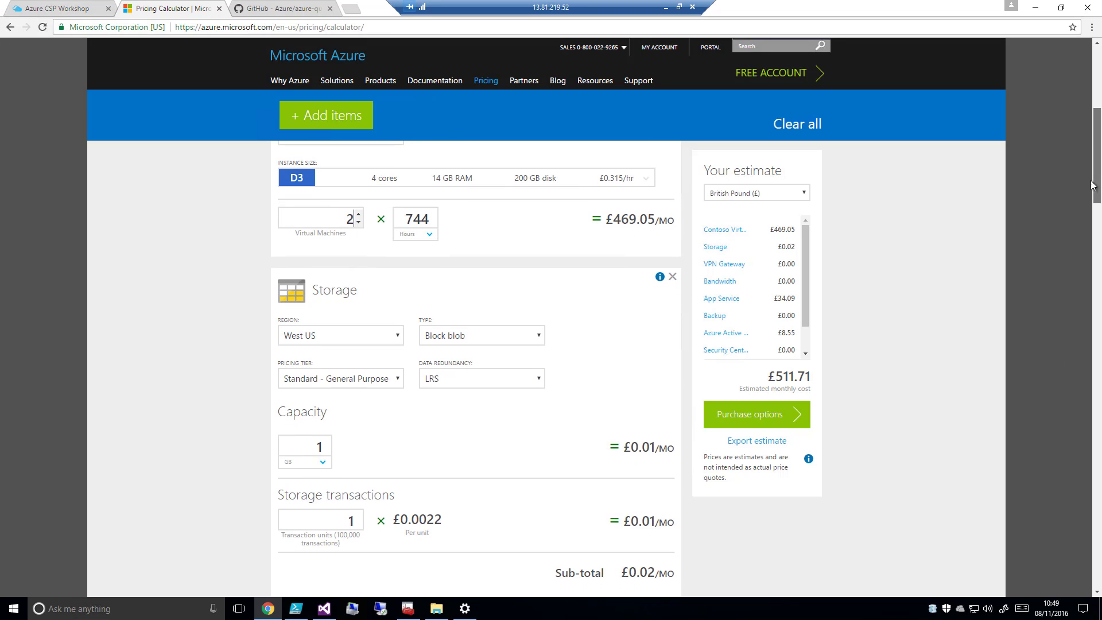
{"action": "left_click", "coordinate": [396, 336]}
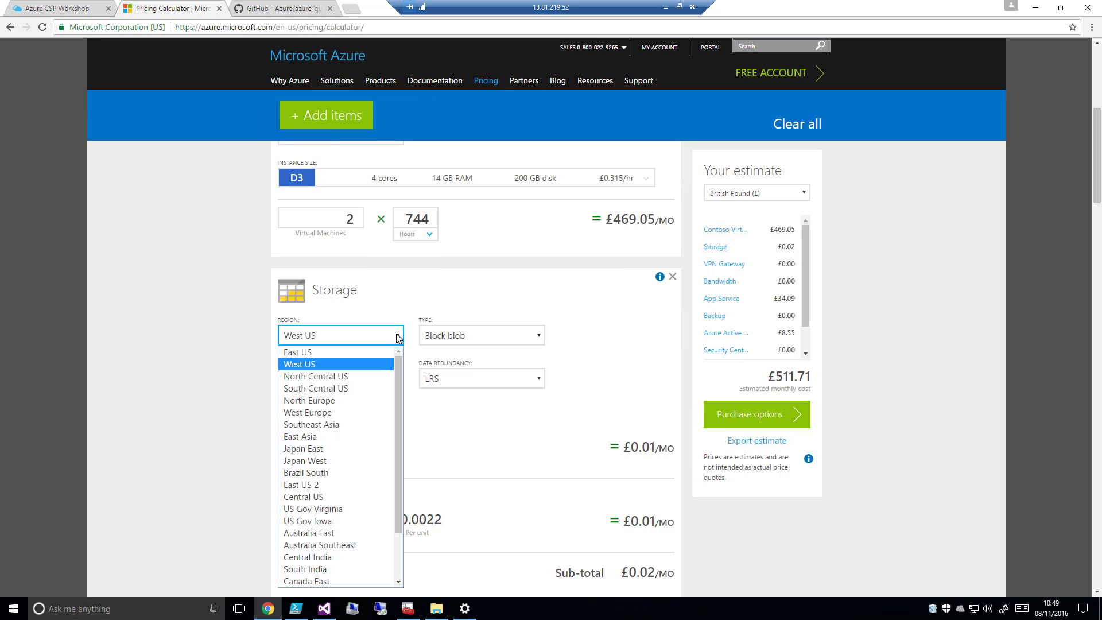
{"action": "left_click", "coordinate": [349, 402]}
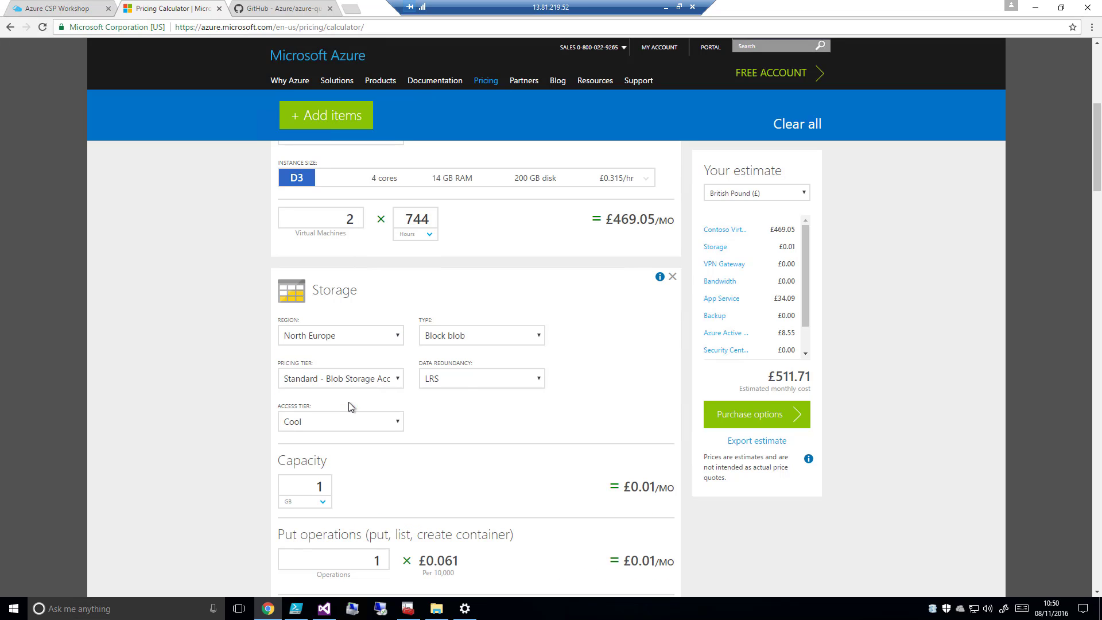
{"action": "left_click", "coordinate": [538, 336]}
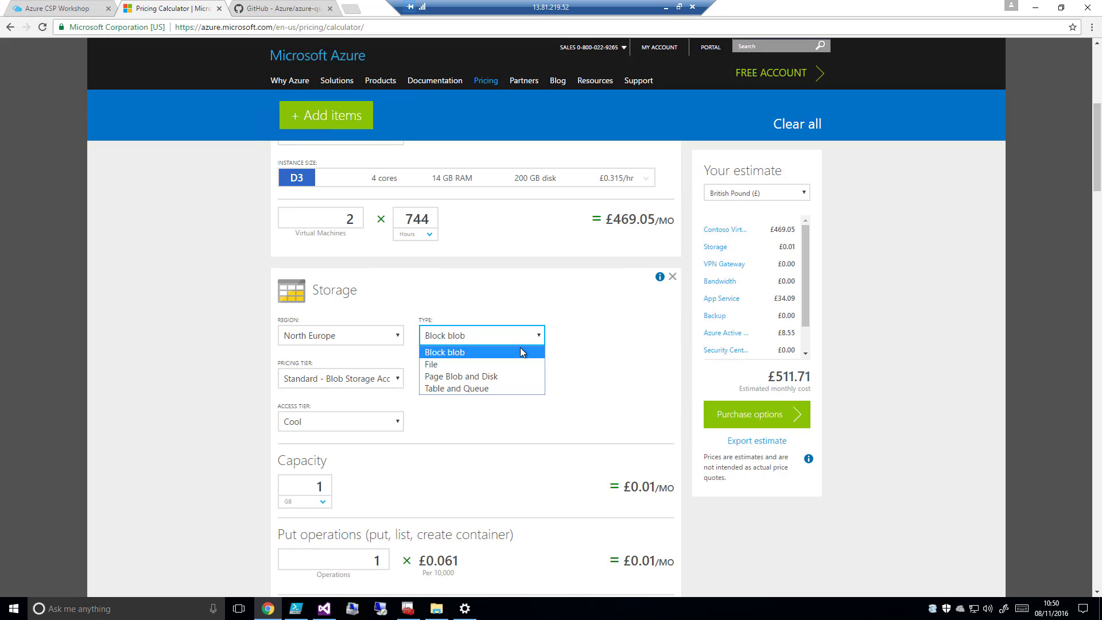
{"action": "left_click", "coordinate": [470, 377]}
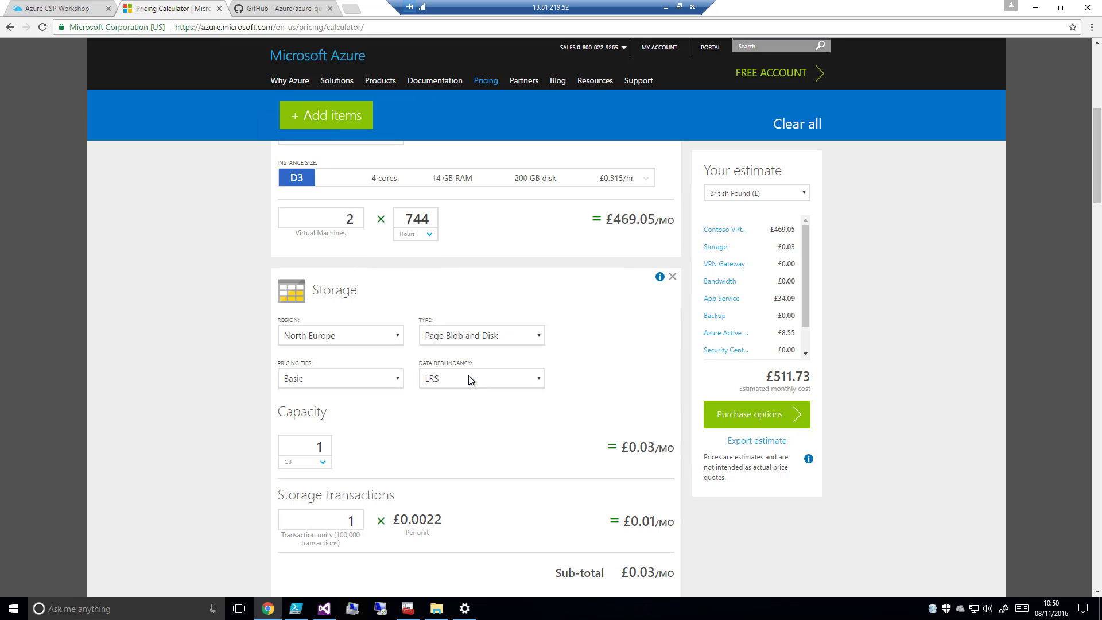
Switch Storage to the Premium (SSD) pricing tier and set the quantity of P10 disks to 6
{"action": "left_click", "coordinate": [396, 383]}
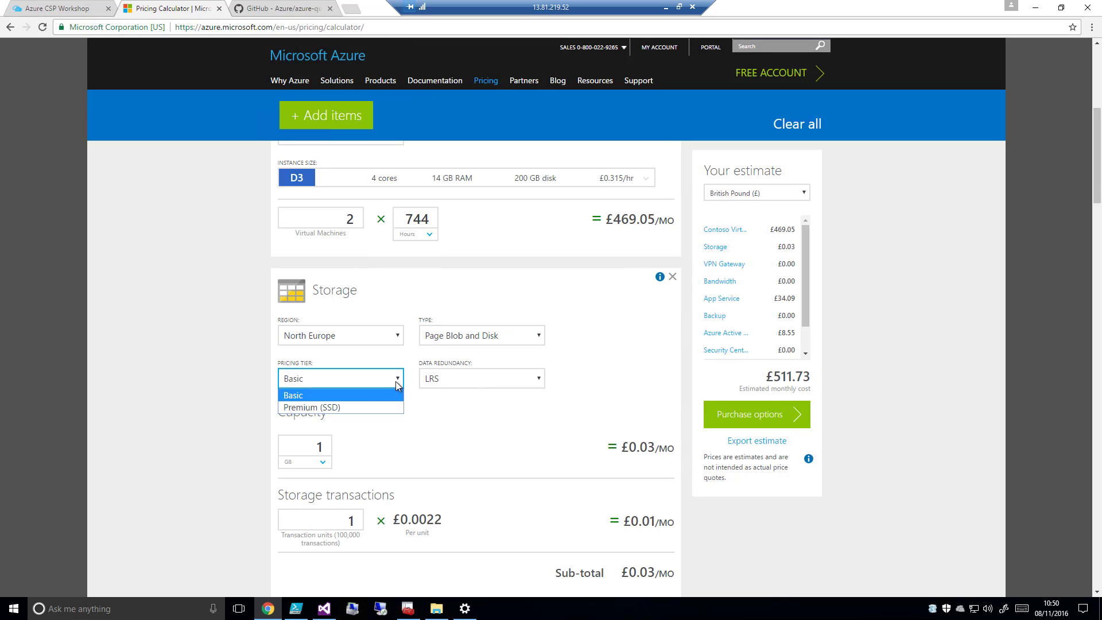
{"action": "left_click", "coordinate": [352, 408]}
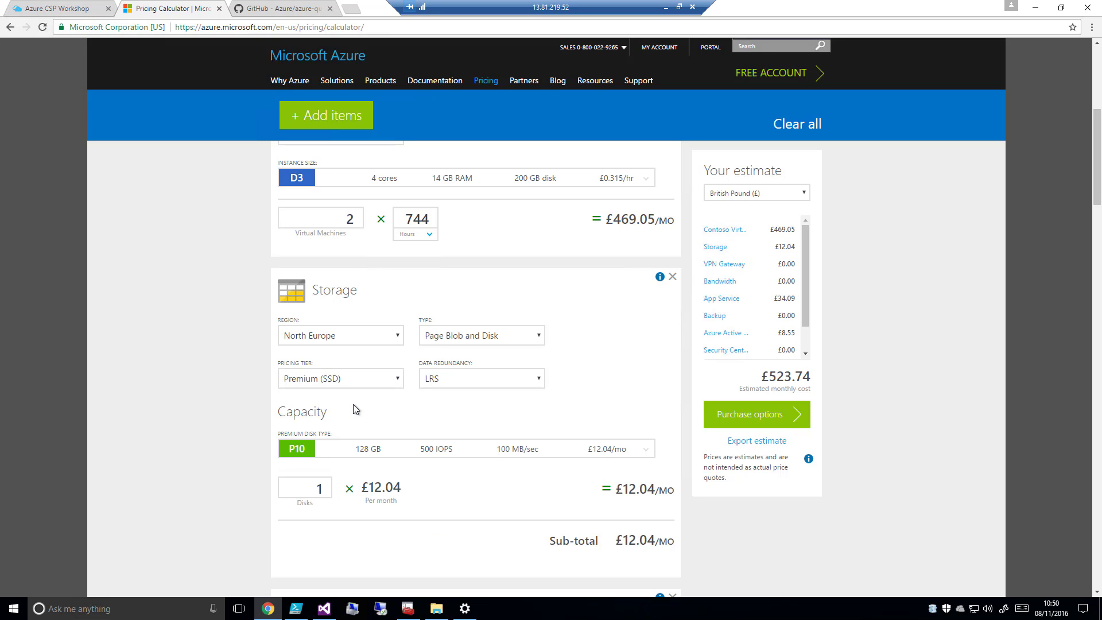
{"action": "left_click", "coordinate": [294, 449]}
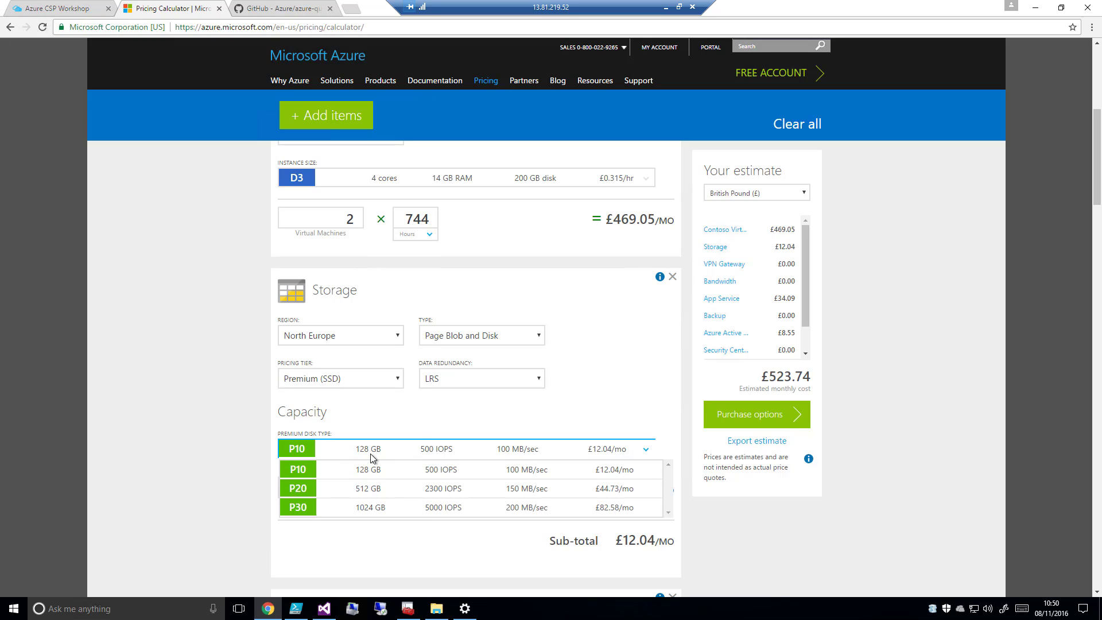
{"action": "left_click", "coordinate": [414, 426]}
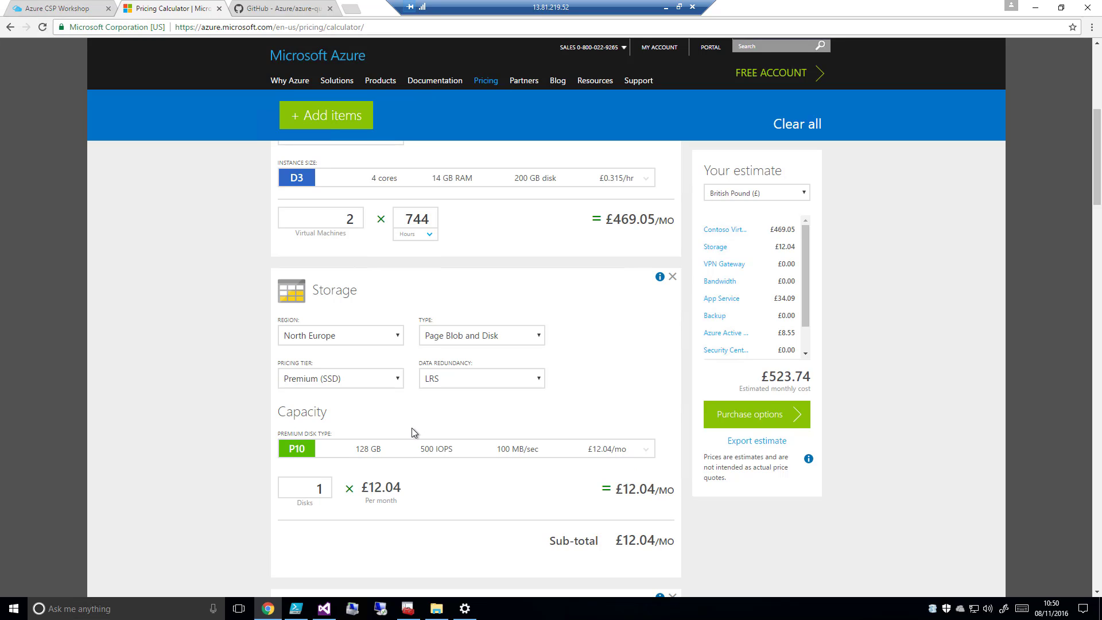
{"action": "left_click", "coordinate": [327, 485]}
{"action": "left_click", "coordinate": [327, 484]}
{"action": "left_click", "coordinate": [327, 484]}
{"action": "left_click", "coordinate": [327, 485]}
{"action": "left_click", "coordinate": [327, 484]}
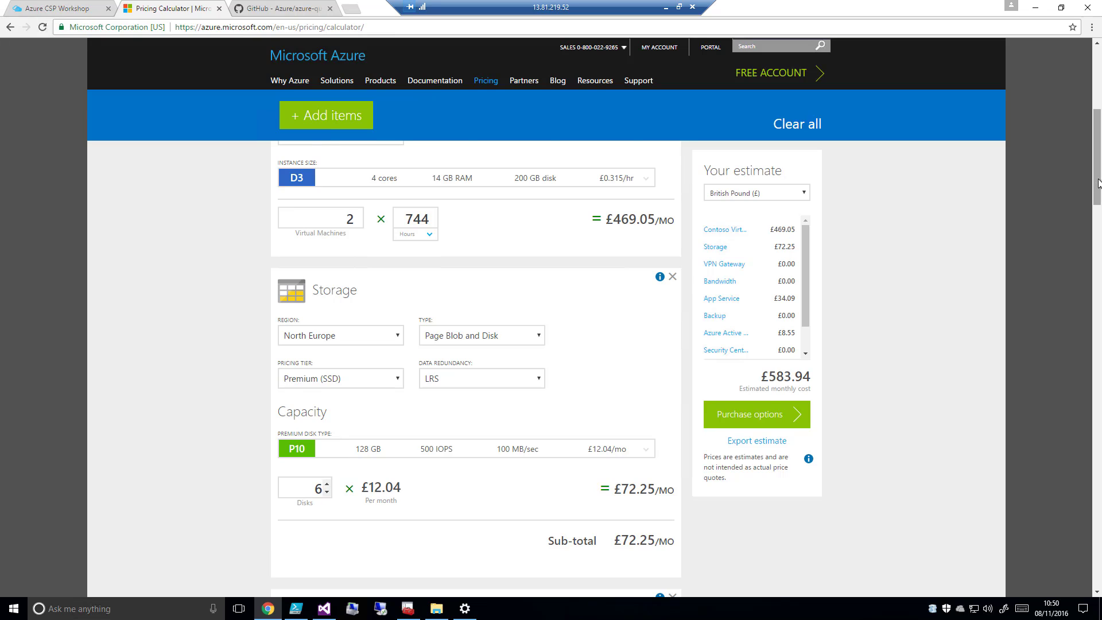
Set the VPN Gateway region to North Europe and its pricing tier to Standard
{"action": "left_click_drag", "start_coordinate": [1098, 183], "coordinate": [1098, 240]}
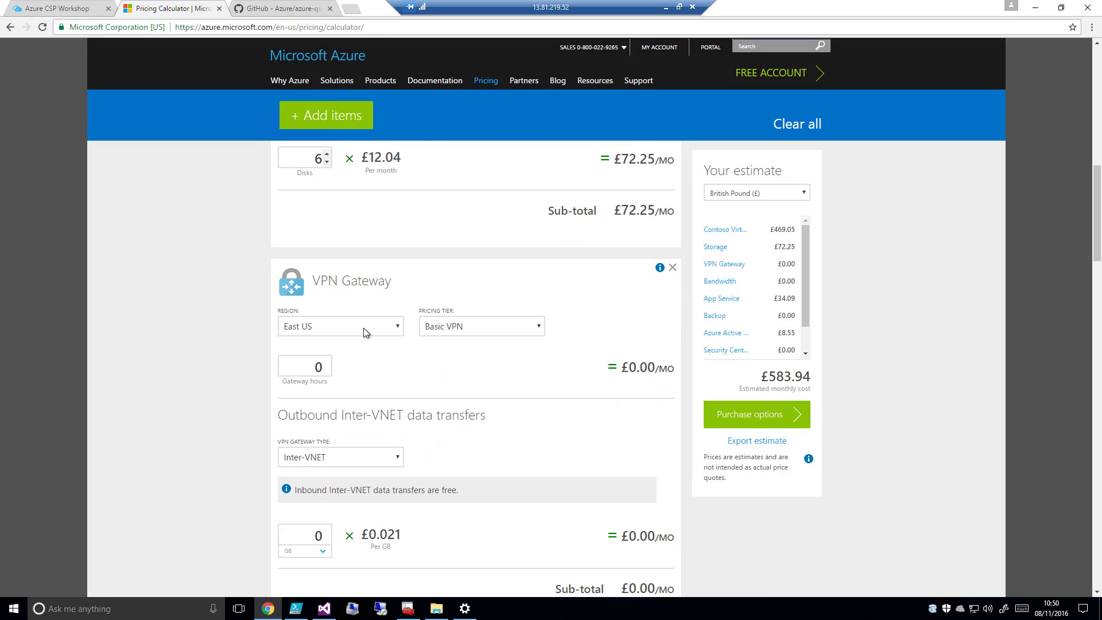
{"action": "left_click", "coordinate": [398, 328]}
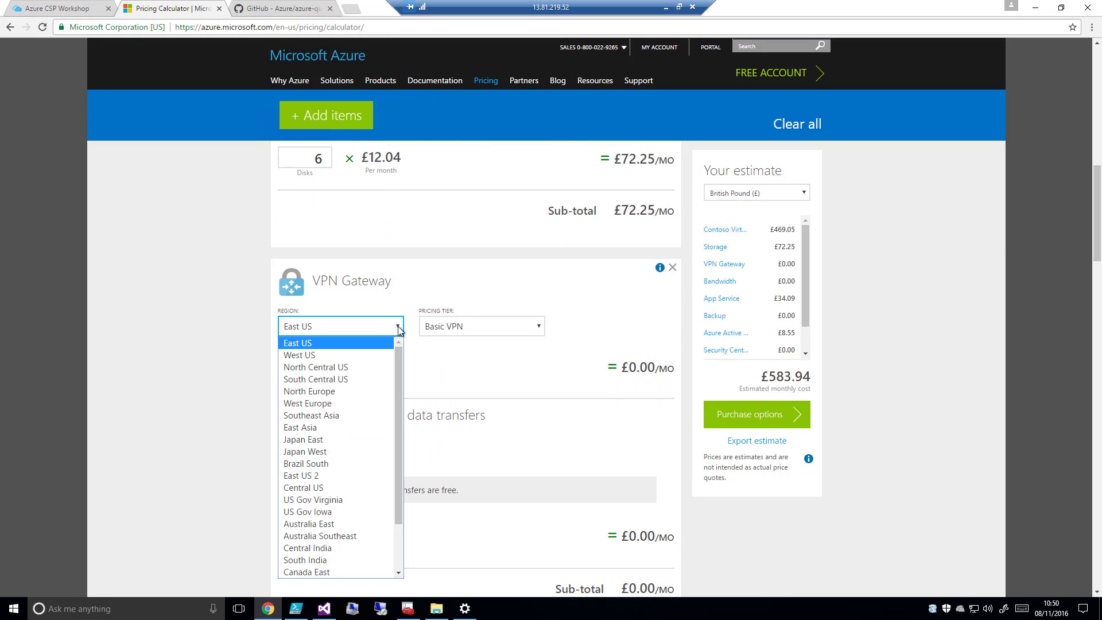
{"action": "left_click", "coordinate": [340, 393]}
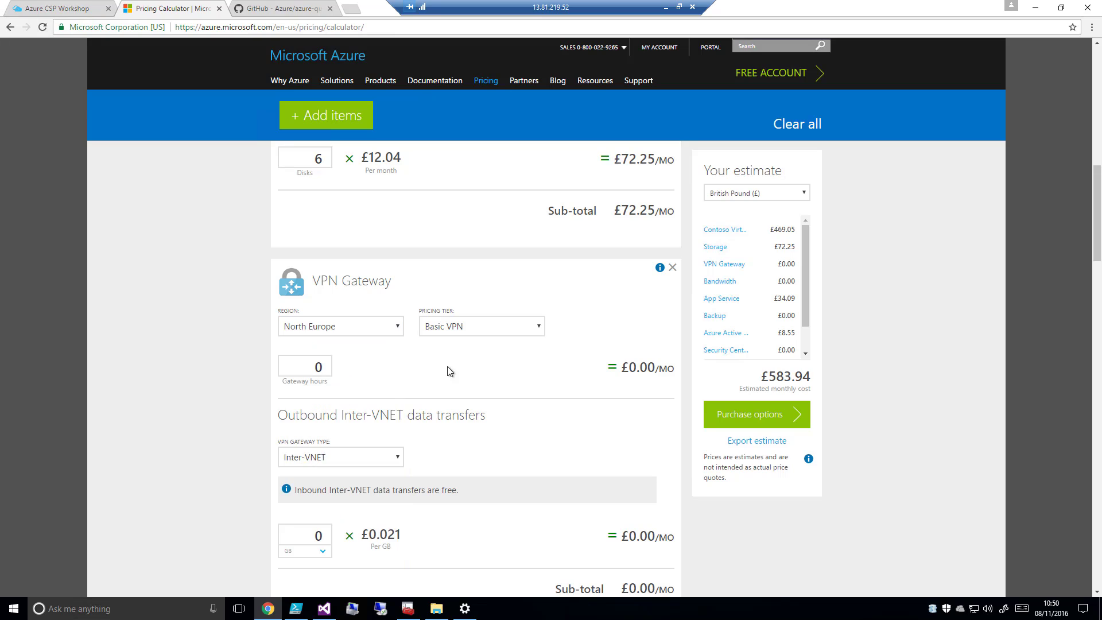
{"action": "left_click", "coordinate": [539, 327]}
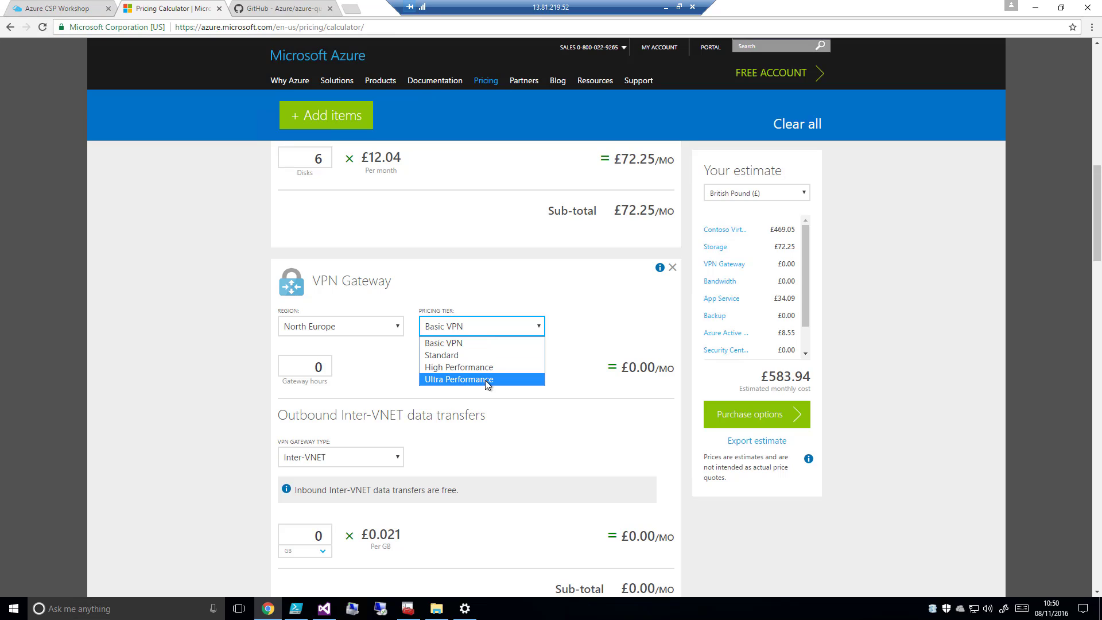
{"action": "left_click", "coordinate": [467, 356]}
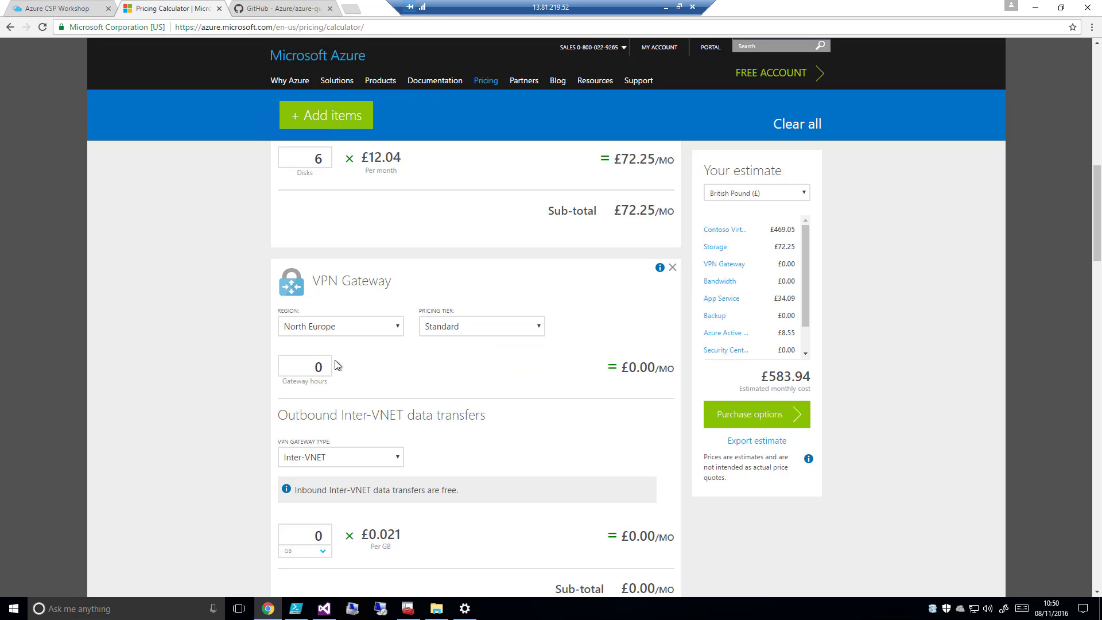
Set the VPN Gateway's gateway hours to 744
{"action": "double_click", "coordinate": [319, 368]}
{"action": "type", "text": "7"}
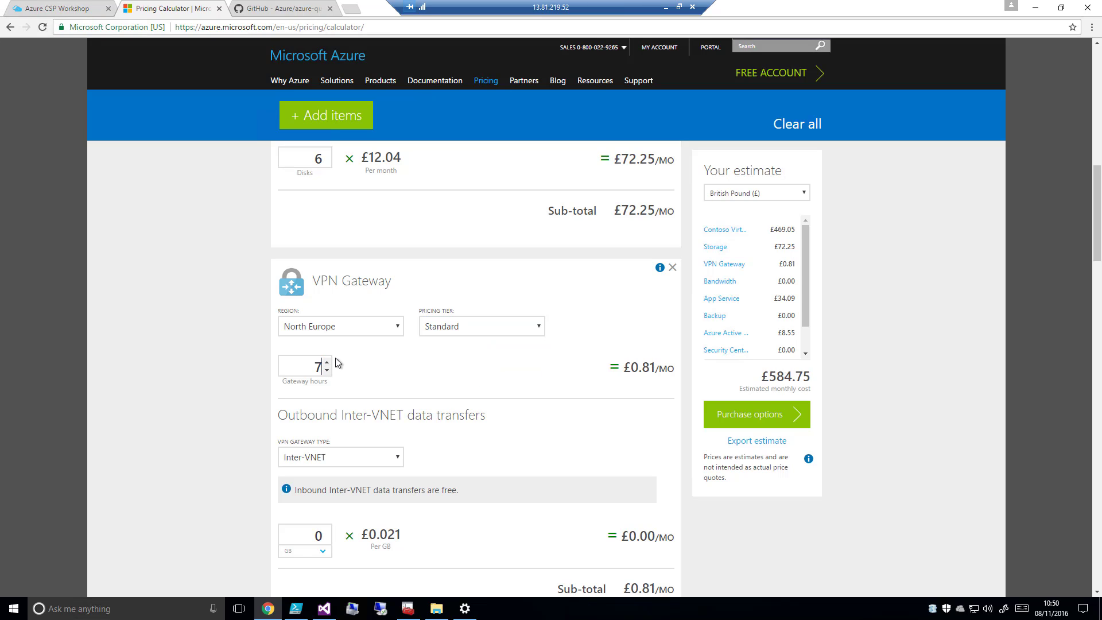
{"action": "type", "text": "44"}
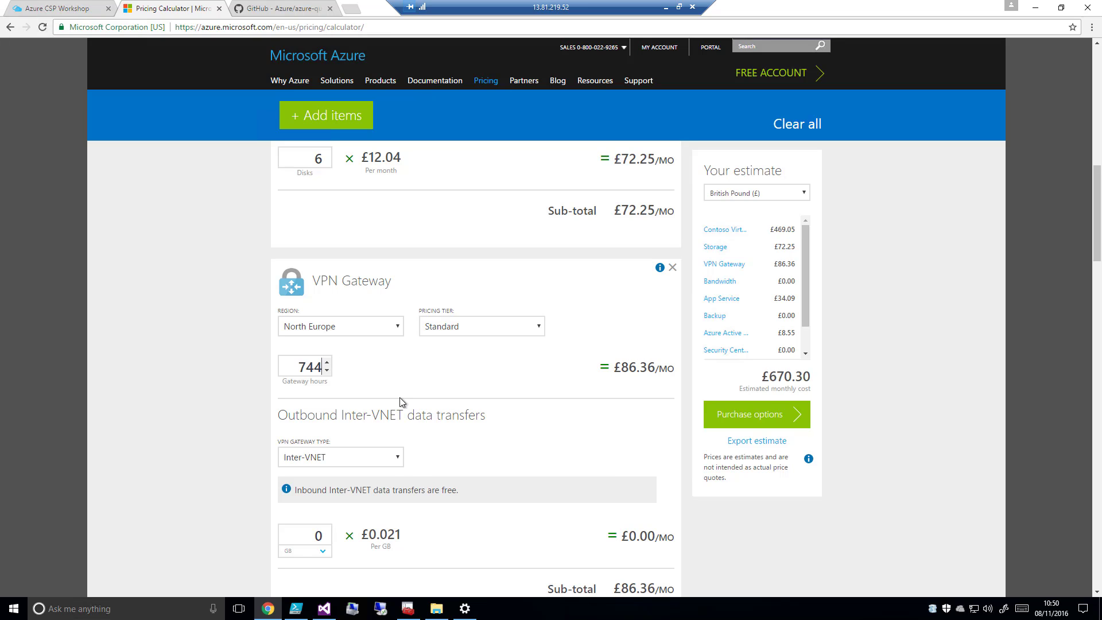
Change the VPN gateway type for outbound transfers to VPN and set the data volume to 500 GB
{"action": "left_click_drag", "start_coordinate": [1097, 244], "coordinate": [1101, 269]}
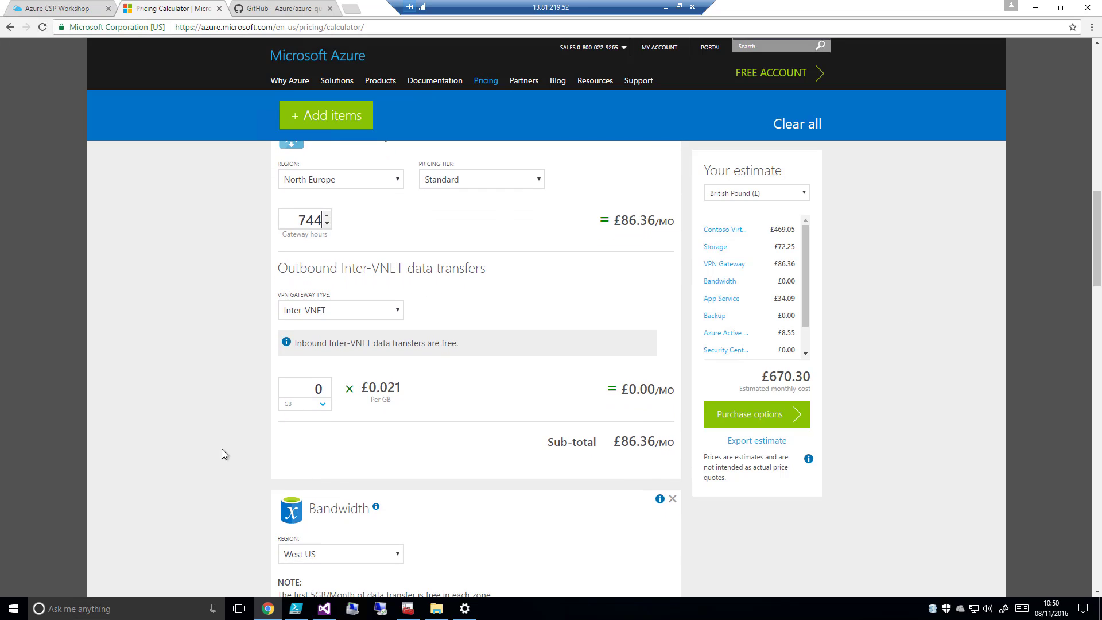
{"action": "left_click", "coordinate": [399, 315]}
{"action": "left_click", "coordinate": [309, 337]}
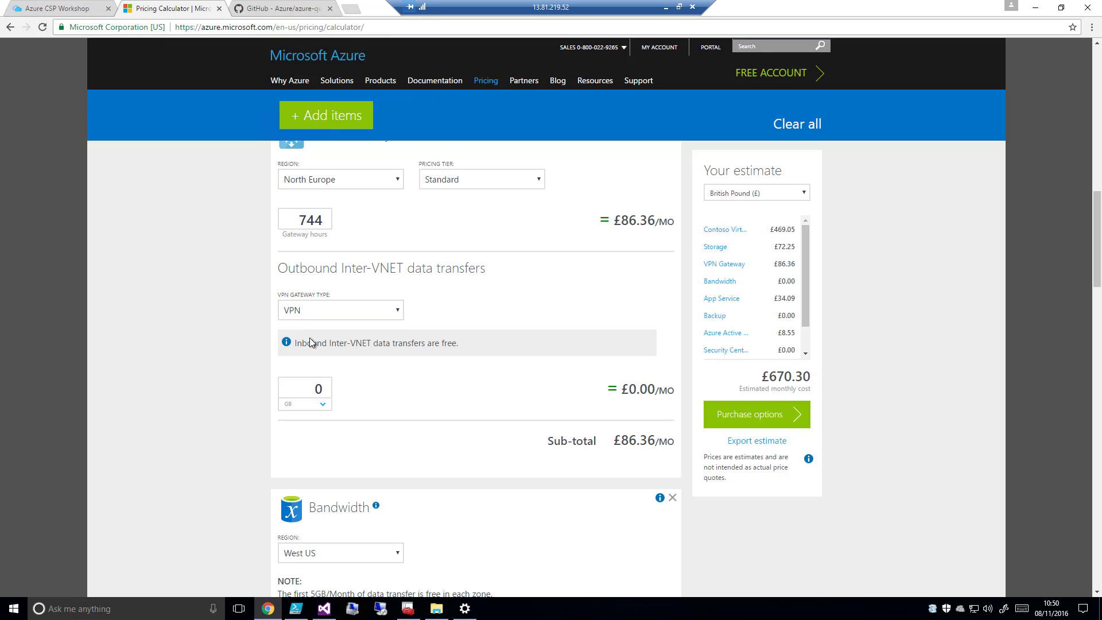
{"action": "double_click", "coordinate": [314, 388]}
{"action": "type", "text": "500"}
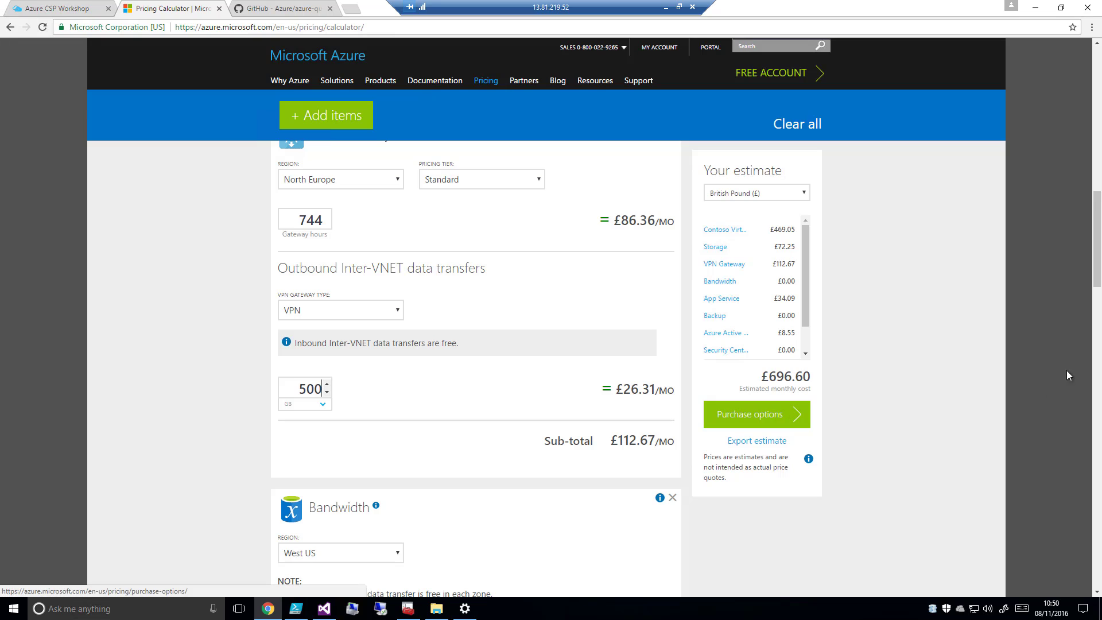
Set the Bandwidth region to North Europe and its Zone 1 data transfer to 2 TB
{"action": "left_click_drag", "start_coordinate": [1098, 279], "coordinate": [1098, 316]}
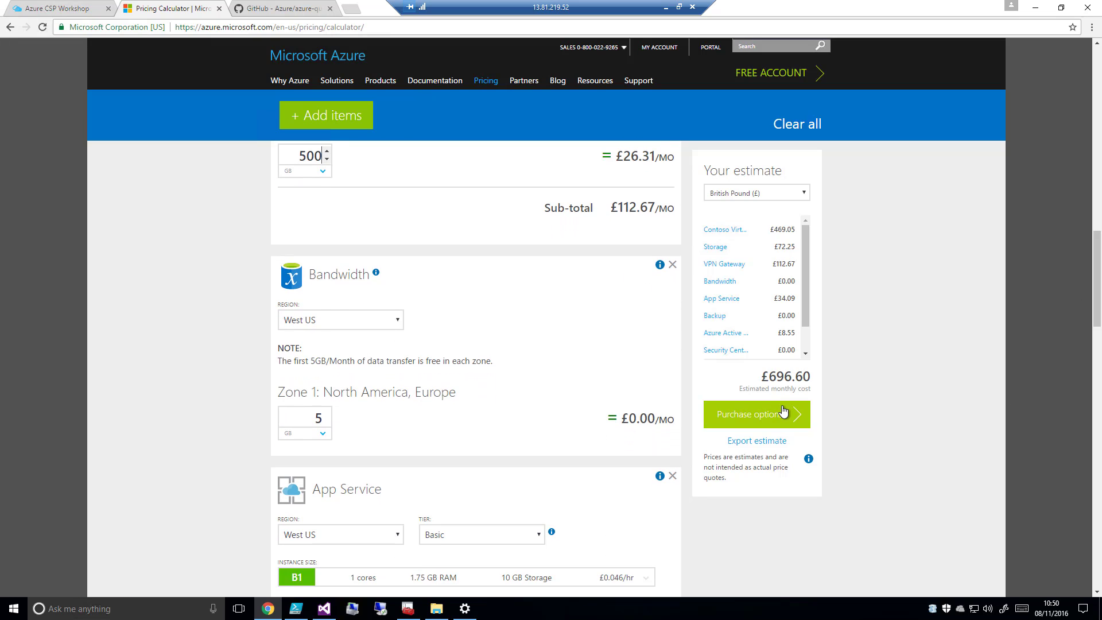
{"action": "left_click", "coordinate": [399, 323]}
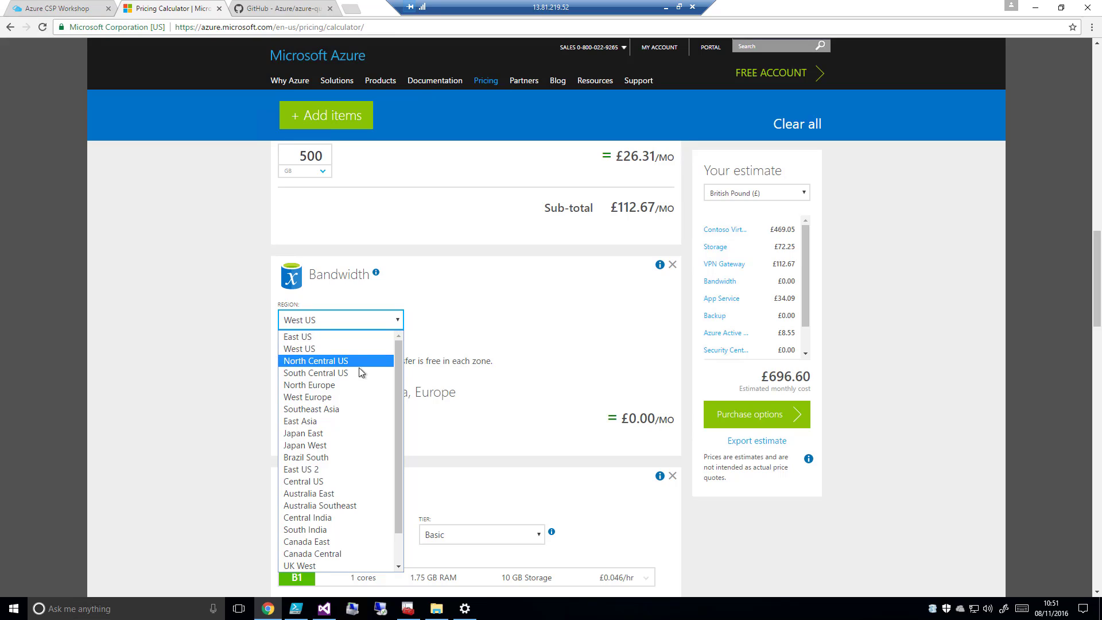
{"action": "left_click", "coordinate": [354, 385]}
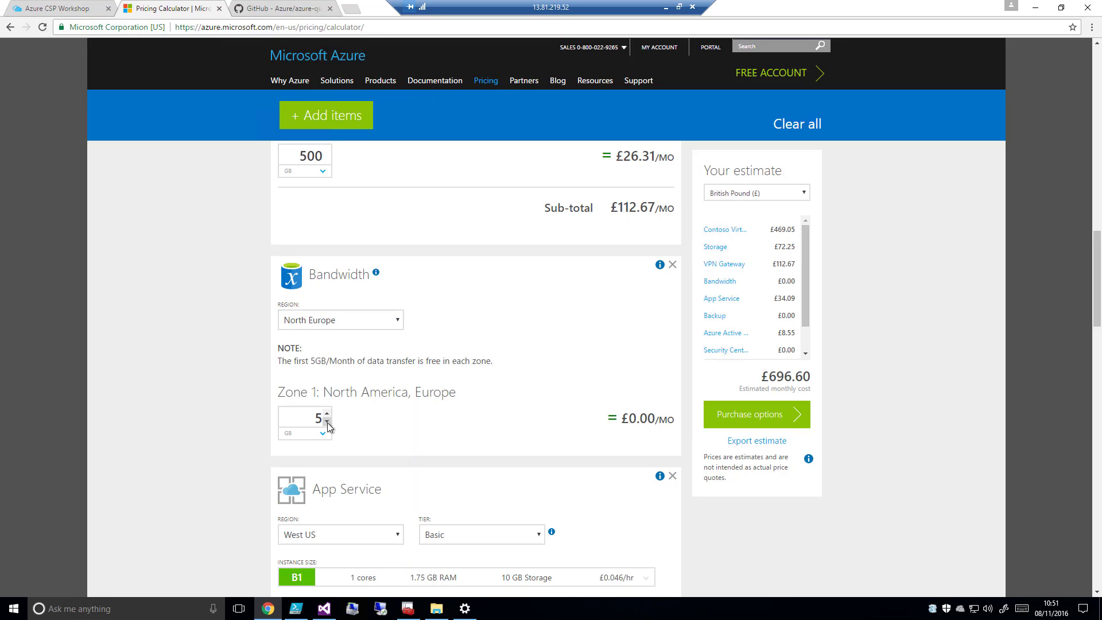
{"action": "left_click", "coordinate": [322, 430]}
{"action": "left_click", "coordinate": [301, 458]}
{"action": "left_click_drag", "start_coordinate": [313, 420], "coordinate": [305, 417]}
{"action": "type", "text": "2"}
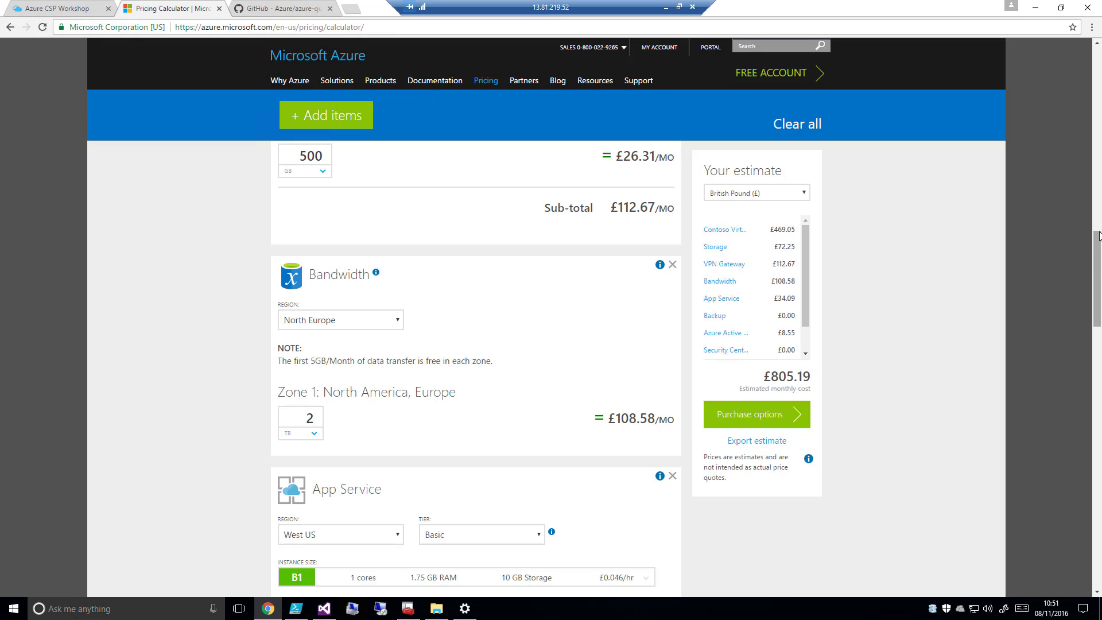
Set the App Service region to North Europe and use 2 instances of the B1 size
{"action": "scroll", "coordinate": [1096, 284], "scroll_direction": "down", "scroll_amount": 4}
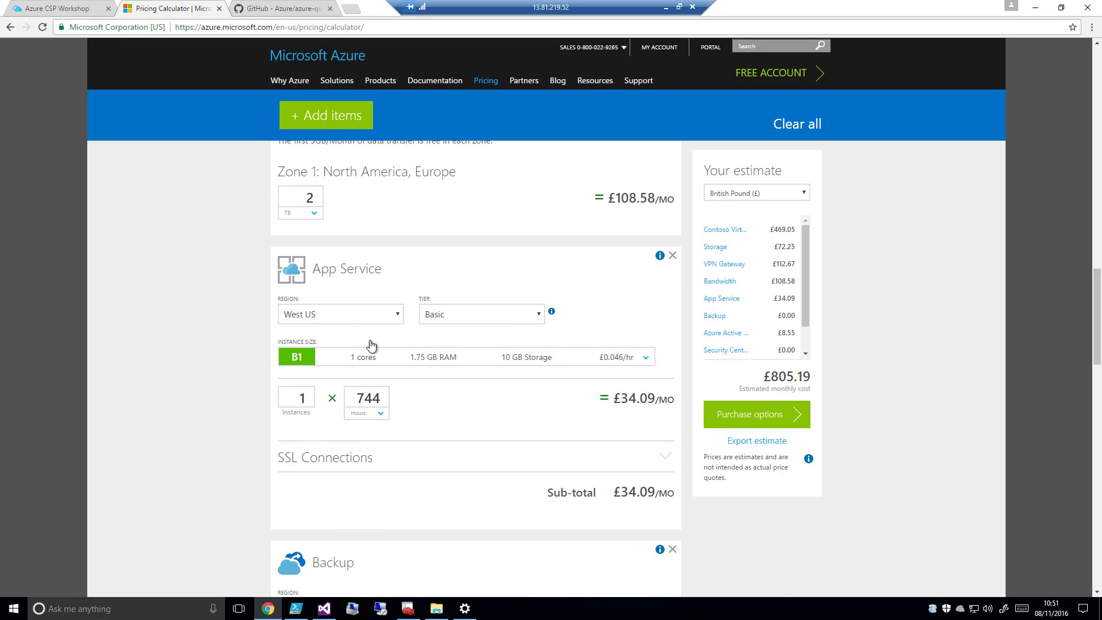
{"action": "left_click", "coordinate": [396, 317]}
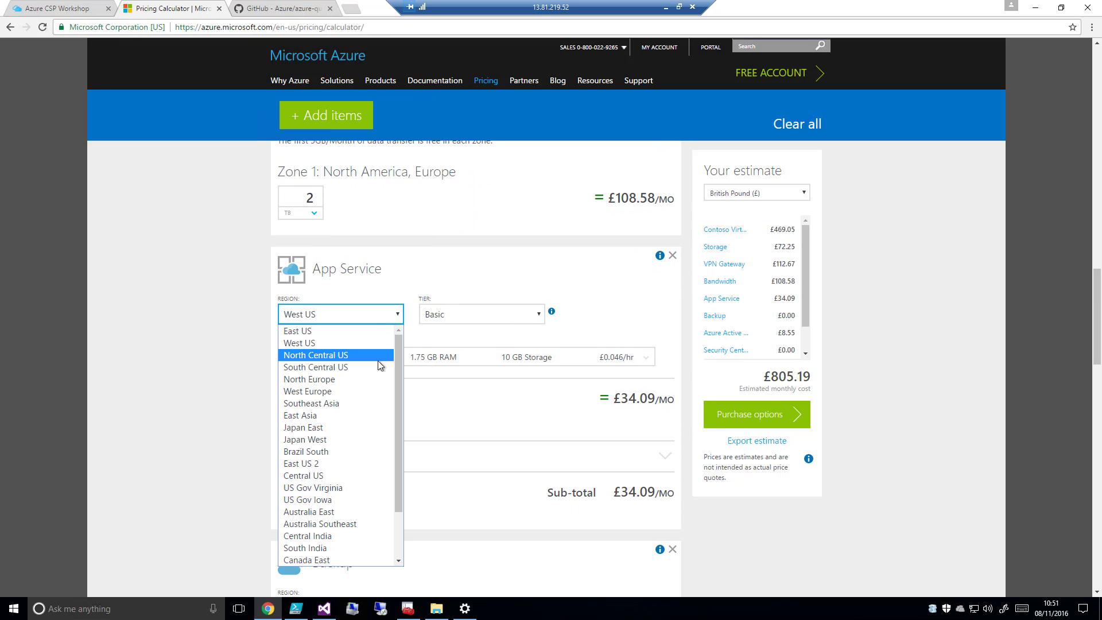
{"action": "left_click", "coordinate": [370, 380]}
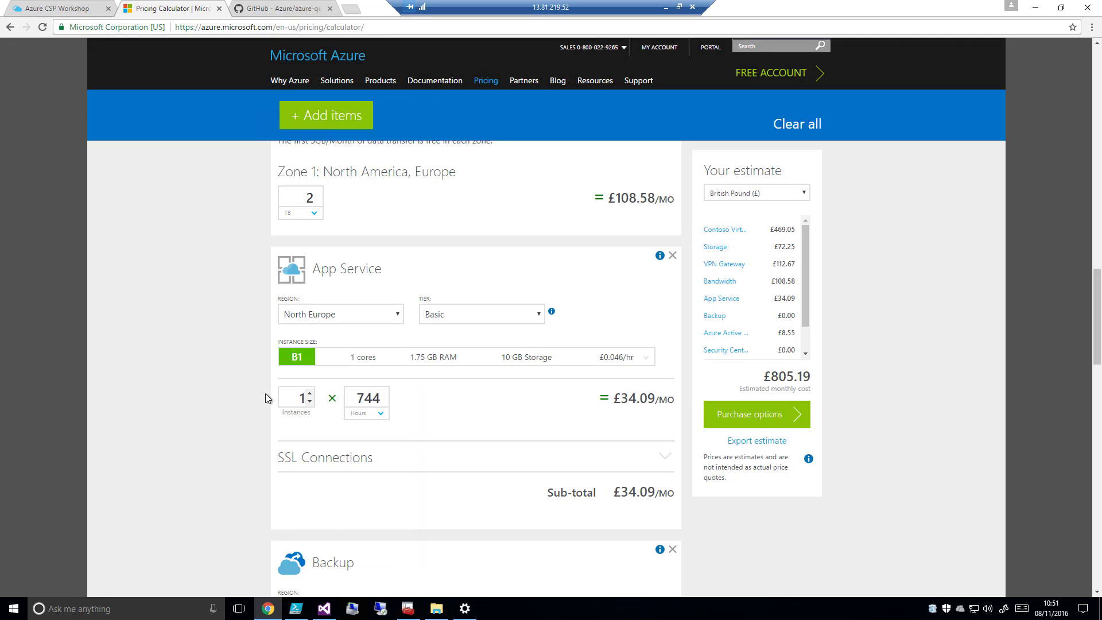
{"action": "left_click", "coordinate": [295, 358]}
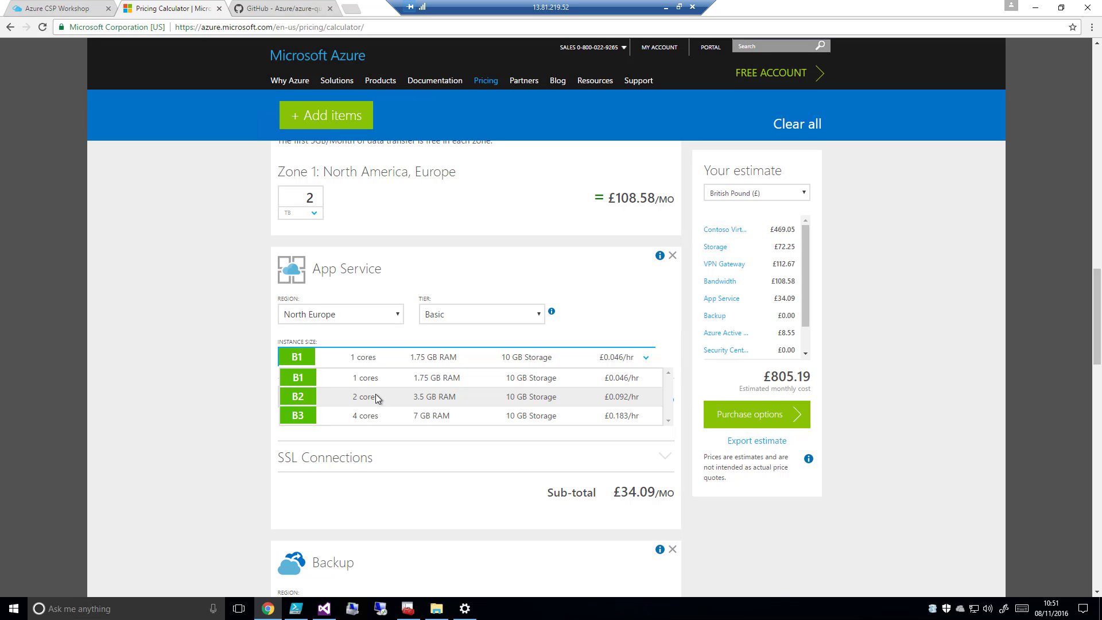
{"action": "left_click", "coordinate": [363, 379]}
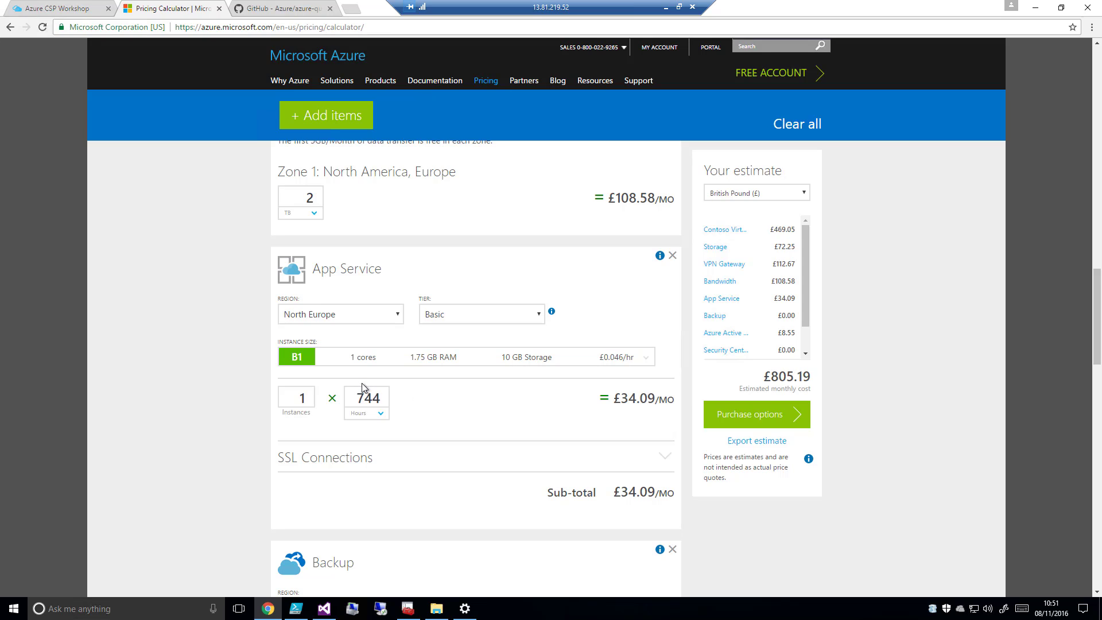
{"action": "left_click", "coordinate": [310, 395]}
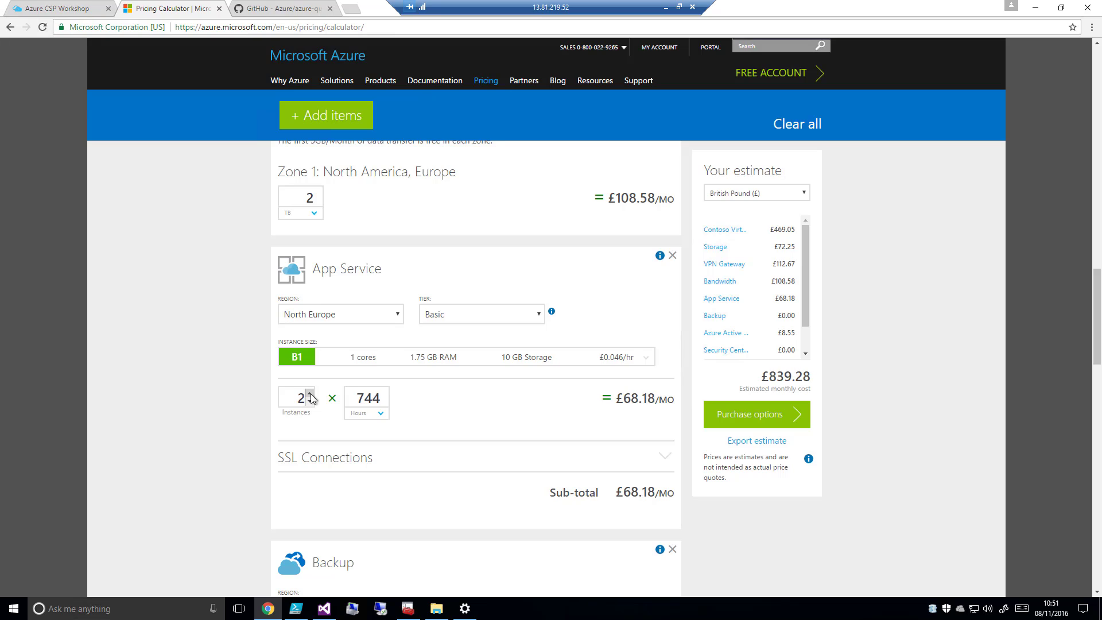
Change the App Service tier to Standard and expand its SSL Connections options
{"action": "left_click", "coordinate": [540, 314]}
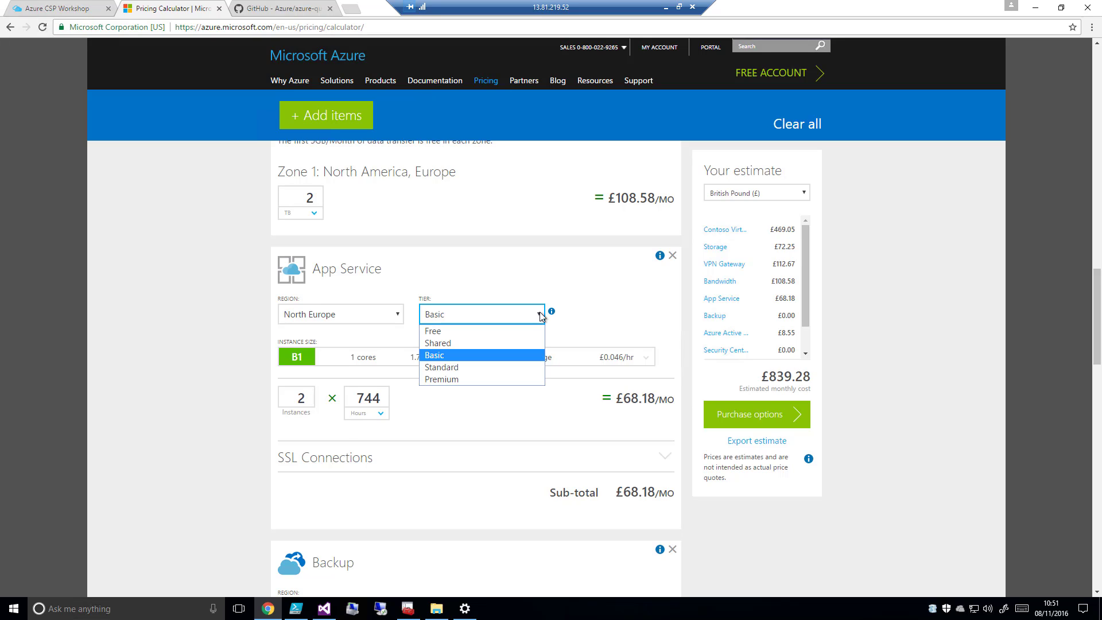
{"action": "left_click", "coordinate": [510, 367]}
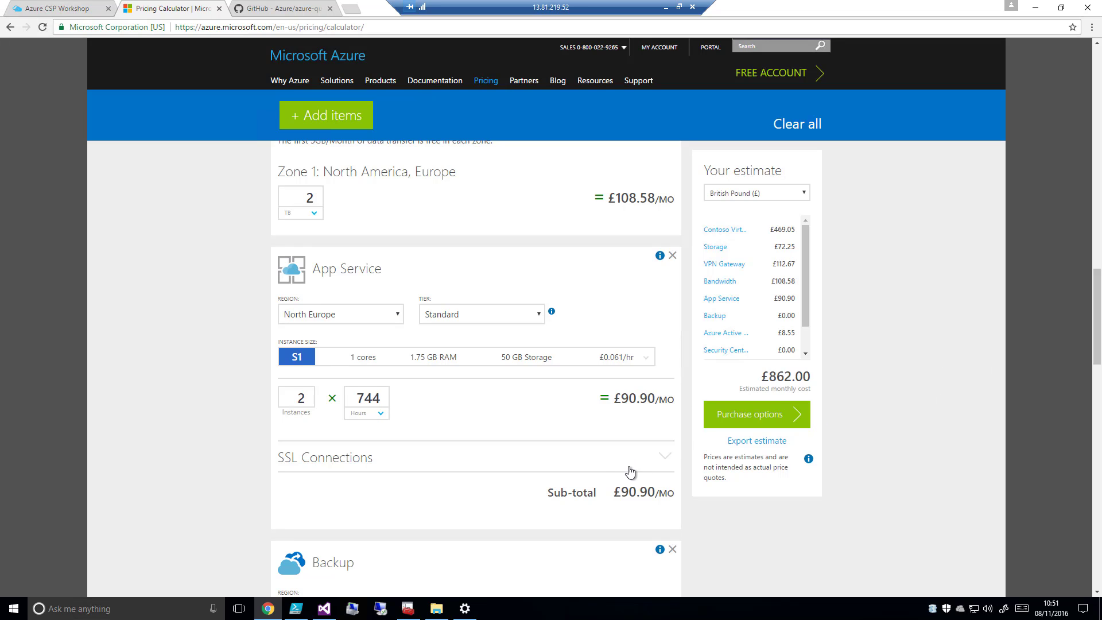
{"action": "left_click", "coordinate": [664, 456]}
{"action": "scroll", "coordinate": [660, 460], "scroll_direction": "down", "scroll_amount": 3}
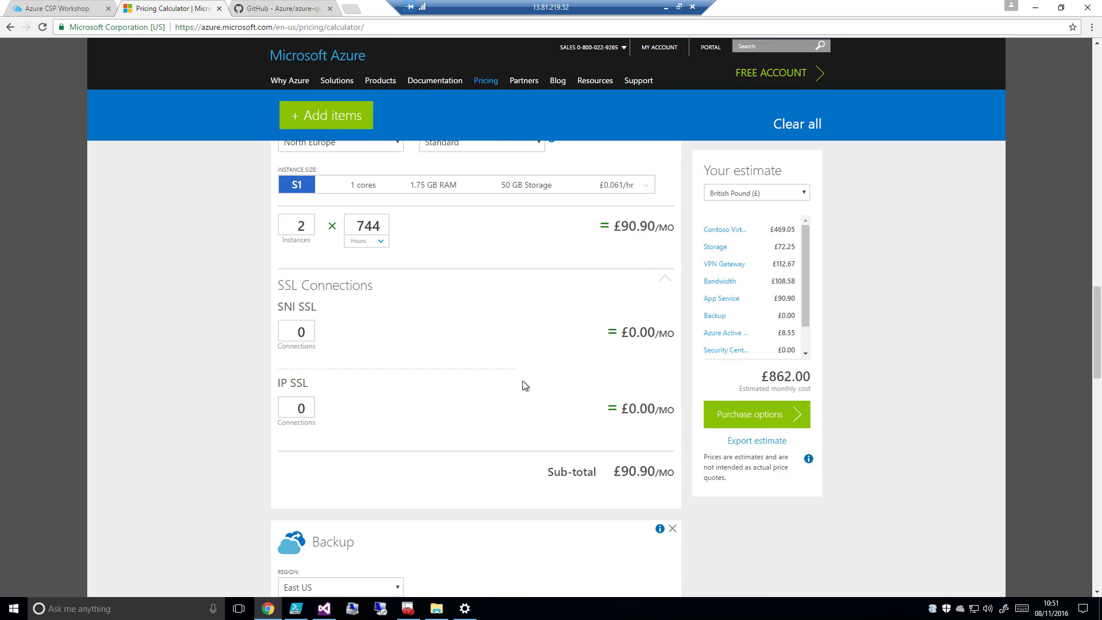
{"action": "scroll", "coordinate": [488, 345], "scroll_direction": "down", "scroll_amount": 3}
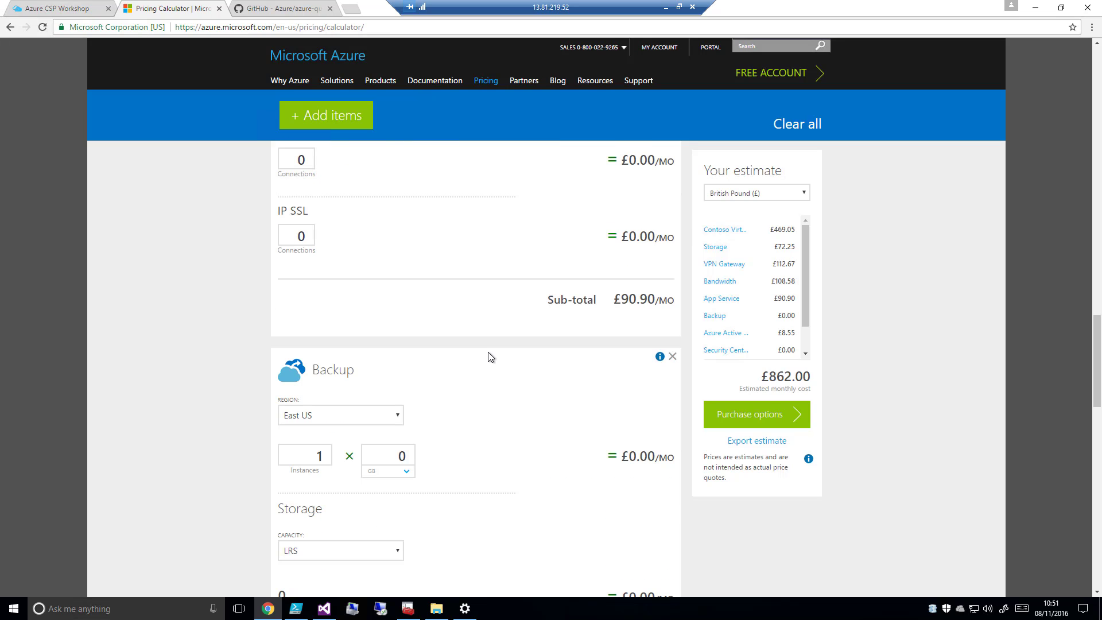
{"action": "scroll", "coordinate": [488, 354], "scroll_direction": "down", "scroll_amount": 1}
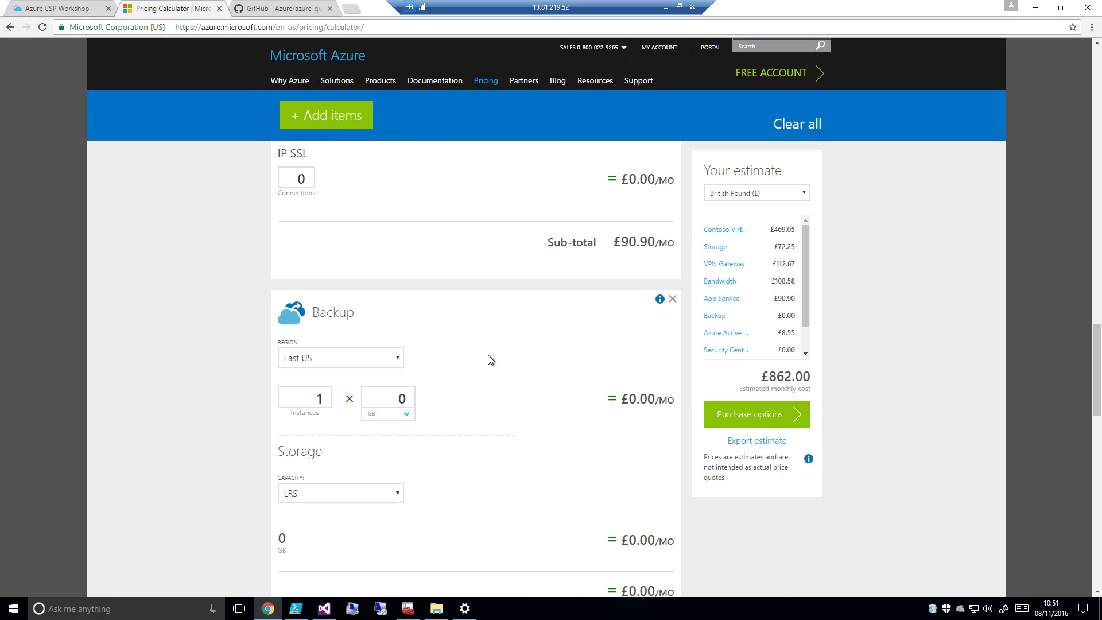
Set the Backup region to North Europe with 2 instances of 256 GB each
{"action": "left_click", "coordinate": [395, 359]}
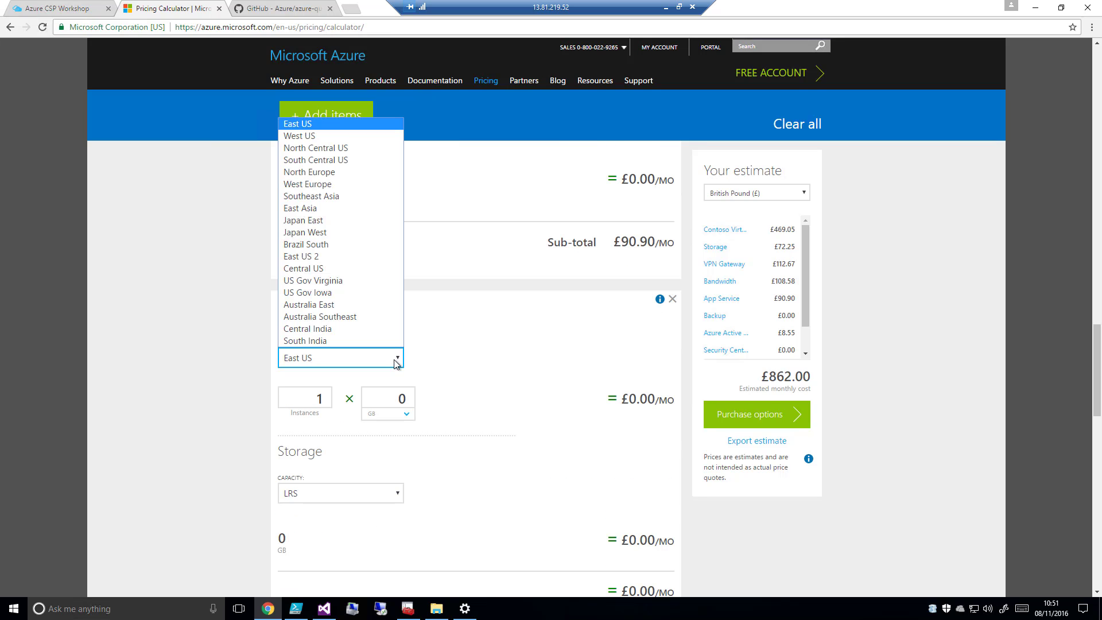
{"action": "left_click", "coordinate": [373, 172]}
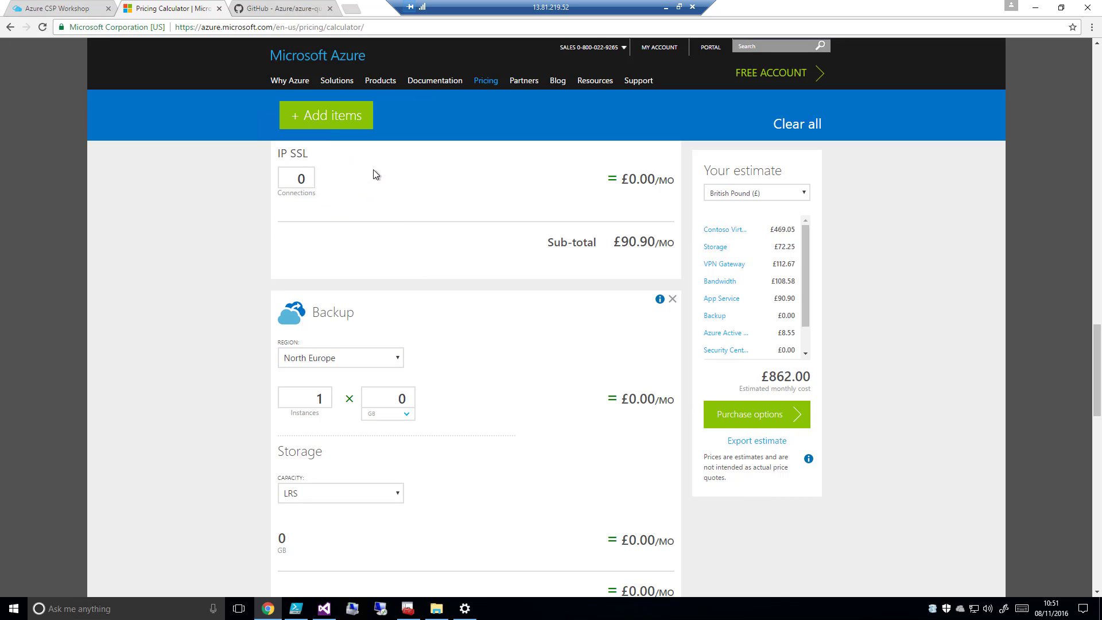
{"action": "double_click", "coordinate": [319, 399]}
{"action": "type", "text": "2"}
{"action": "double_click", "coordinate": [383, 396]}
{"action": "type", "text": "256"}
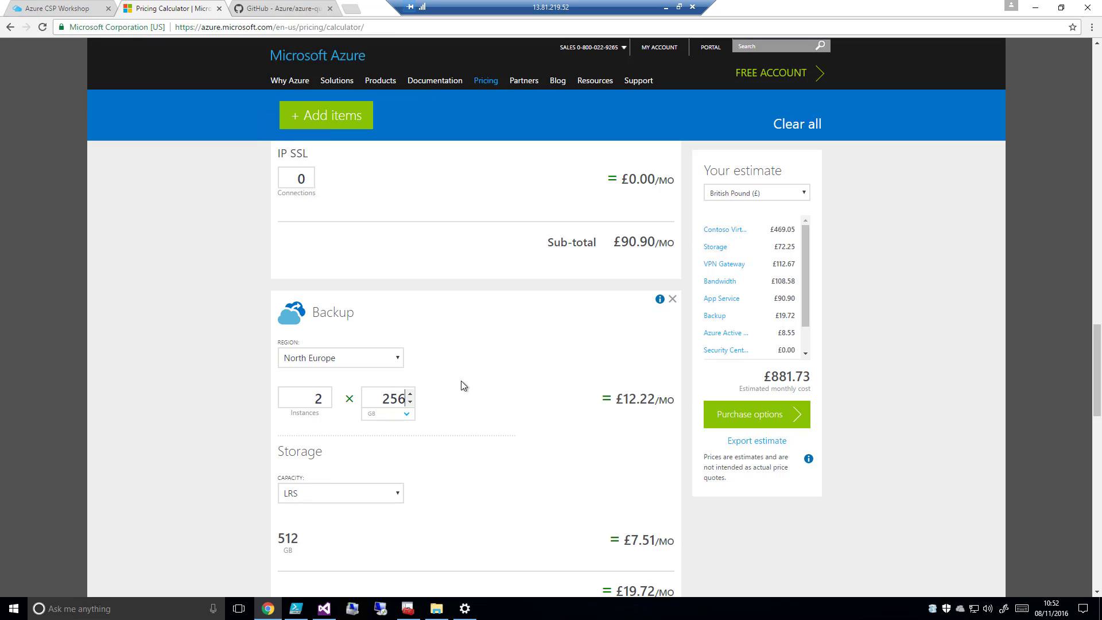
Change the Backup size per instance to 800 GB
{"action": "scroll", "coordinate": [1096, 350], "scroll_direction": "down", "scroll_amount": 3}
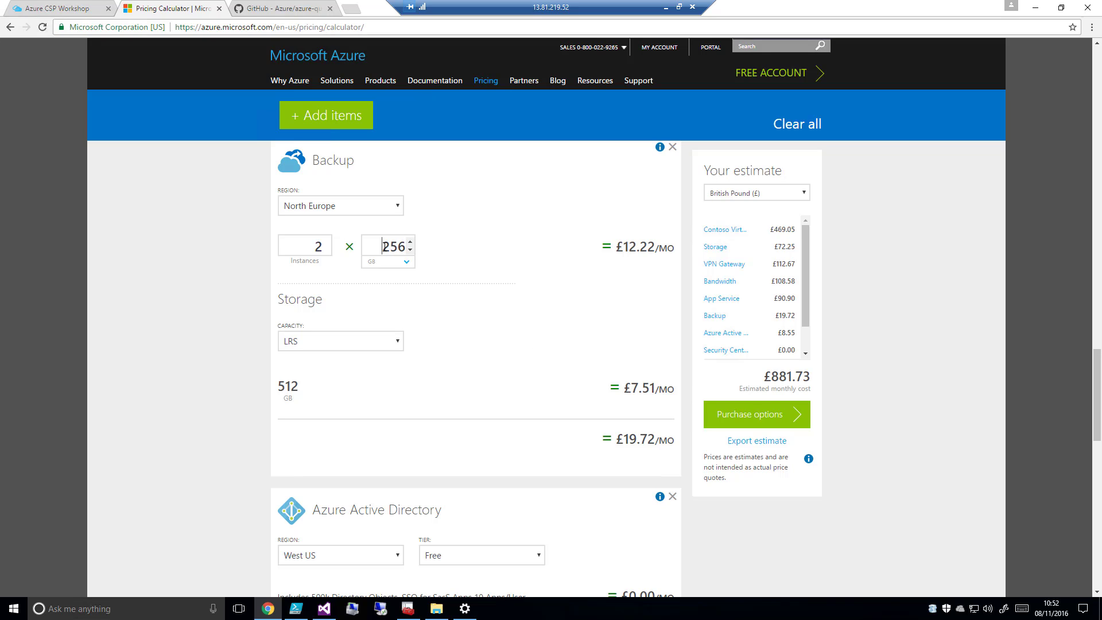
{"action": "left_click_drag", "start_coordinate": [382, 246], "coordinate": [410, 250]}
{"action": "type", "text": "800"}
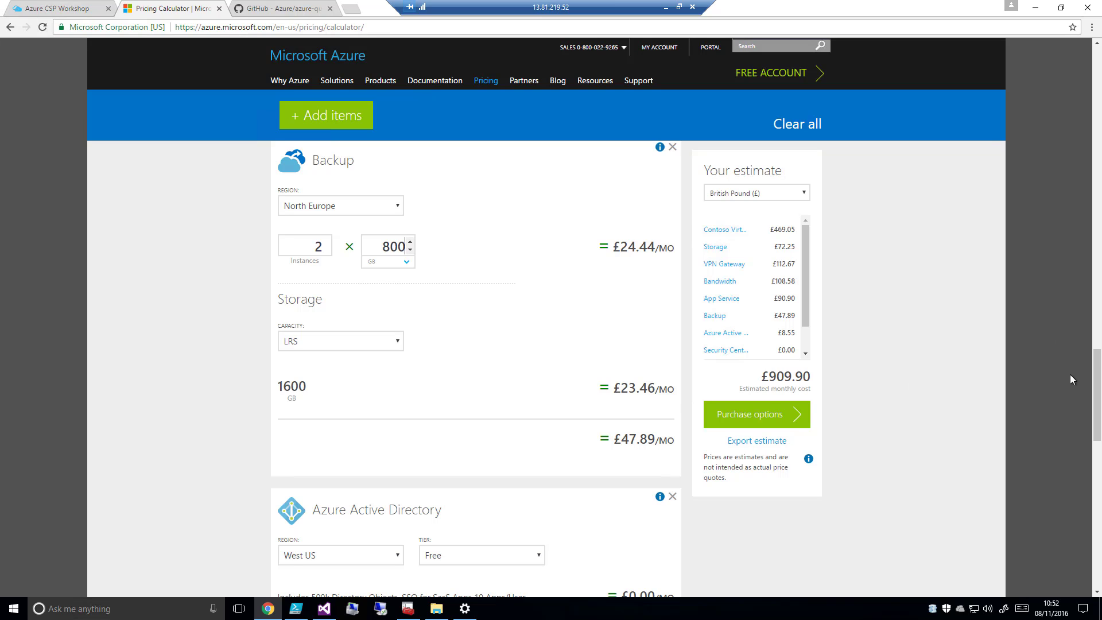
Set the Azure Active Directory region to North Europe and its tier to Basic
{"action": "scroll", "coordinate": [1069, 379], "scroll_direction": "down", "scroll_amount": 5}
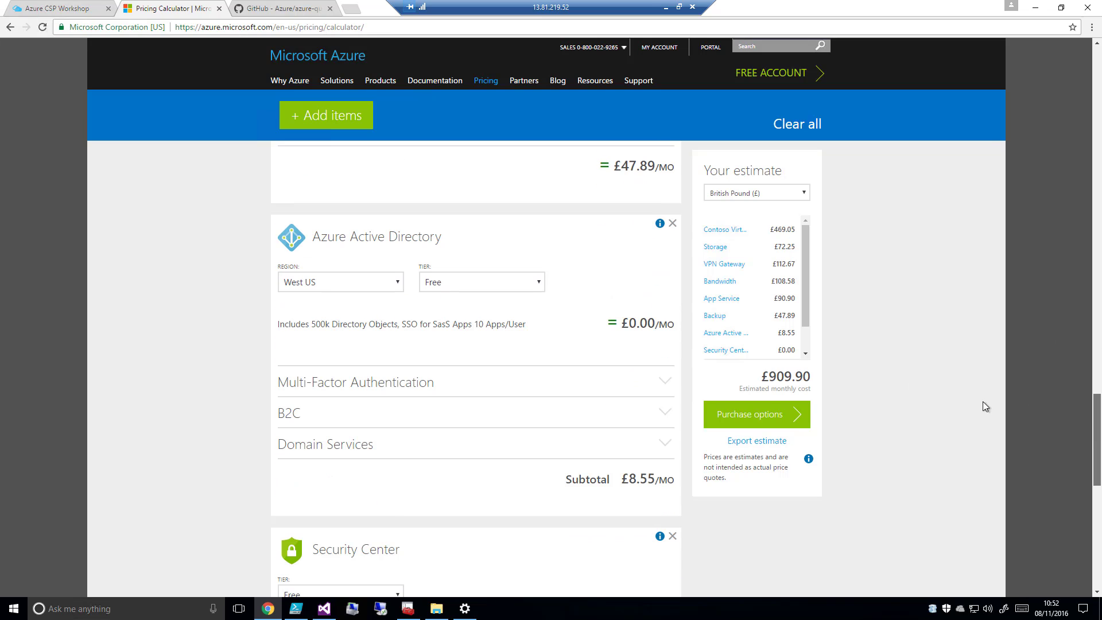
{"action": "left_click", "coordinate": [398, 281]}
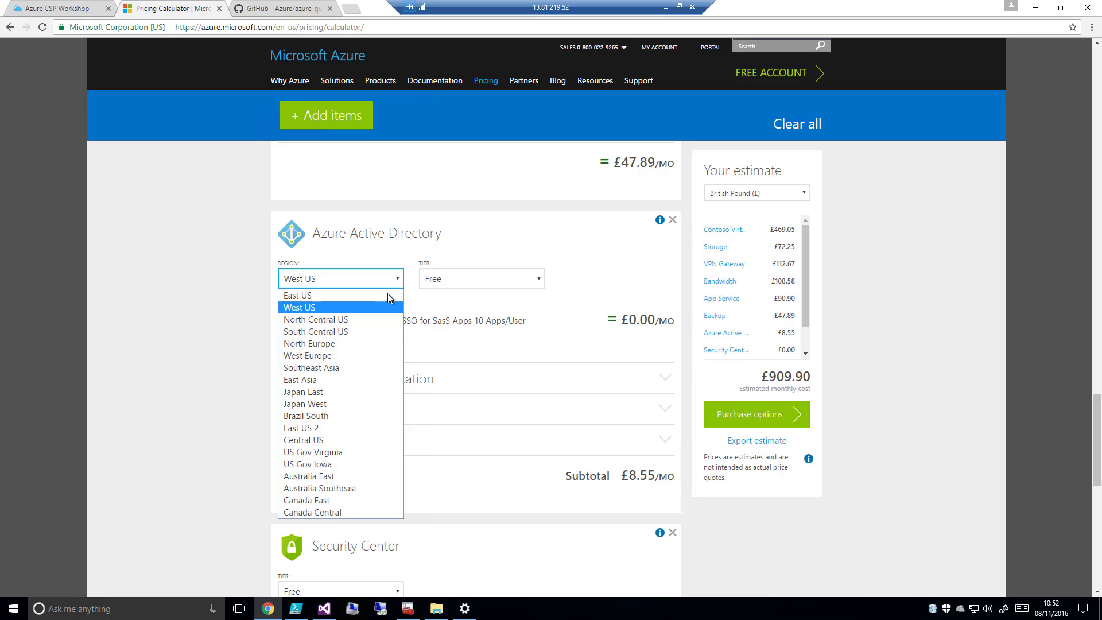
{"action": "left_click", "coordinate": [364, 344]}
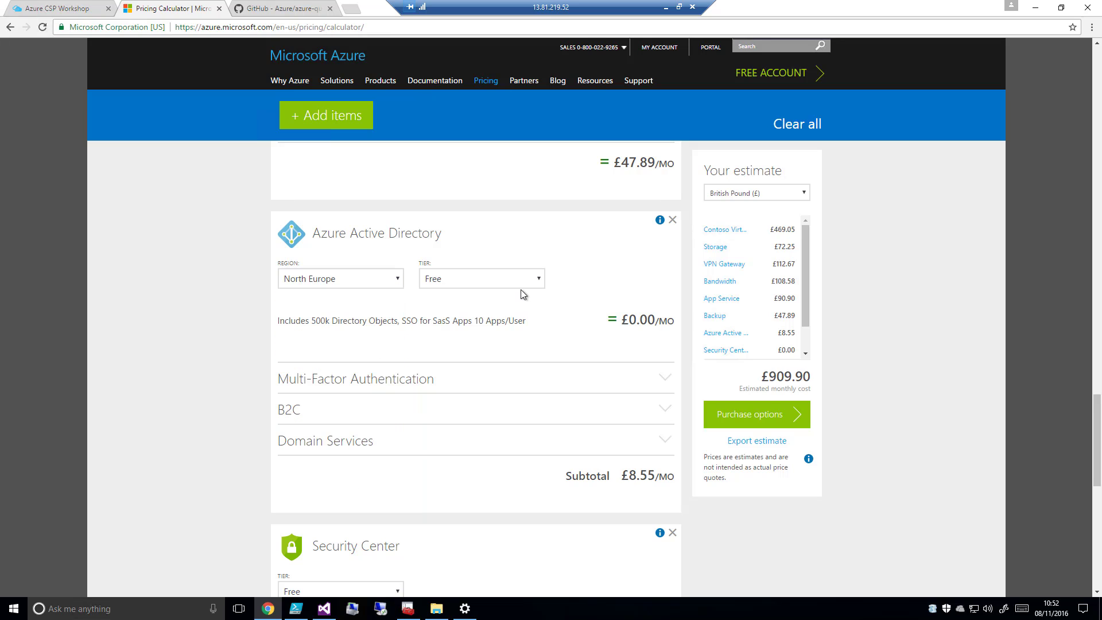
{"action": "left_click", "coordinate": [542, 283]}
{"action": "left_click", "coordinate": [511, 303]}
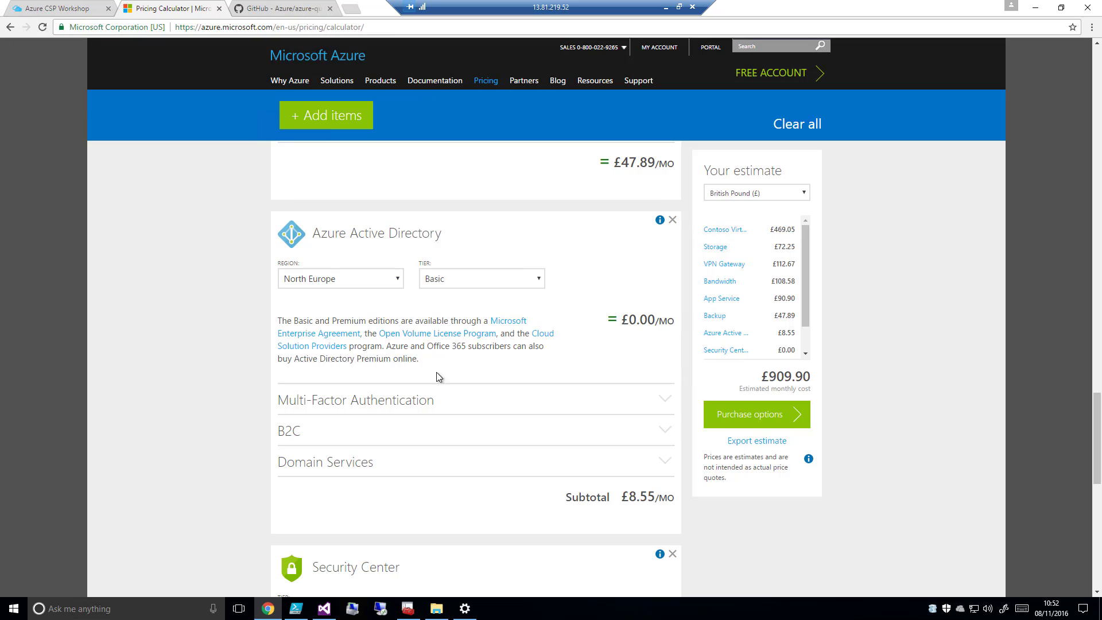
Examine the Multi-Factor Authentication, B2C and Domain Services options of Azure Active Directory, collapsing the latter two again
{"action": "left_click", "coordinate": [664, 402]}
{"action": "scroll", "coordinate": [276, 438], "scroll_direction": "down", "scroll_amount": 1}
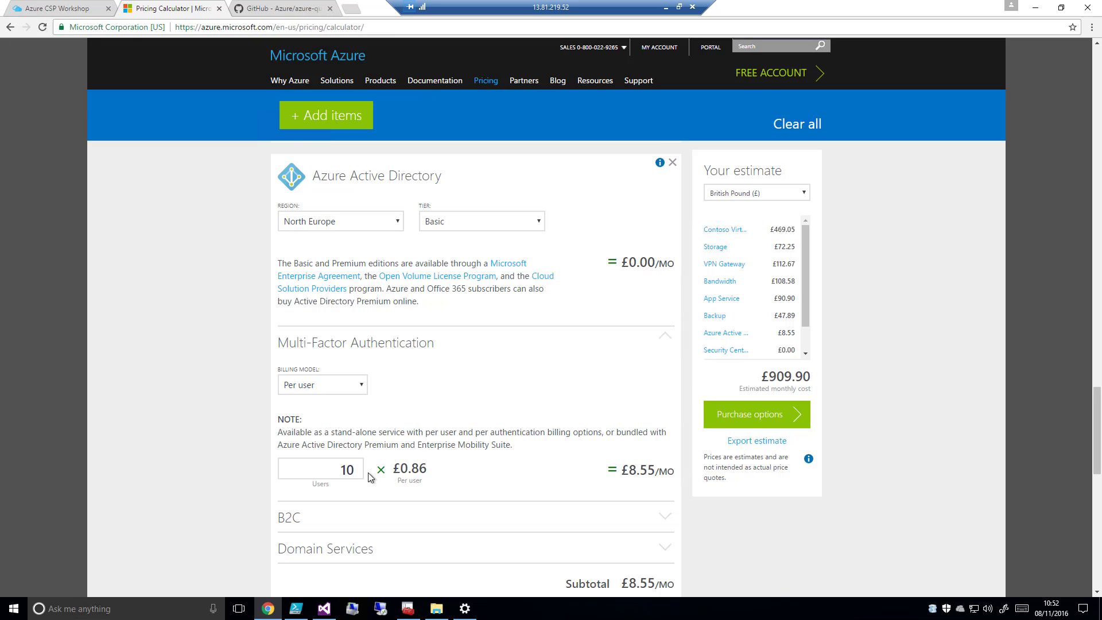
{"action": "scroll", "coordinate": [502, 469], "scroll_direction": "down", "scroll_amount": 2}
{"action": "scroll", "coordinate": [503, 471], "scroll_direction": "down", "scroll_amount": 1}
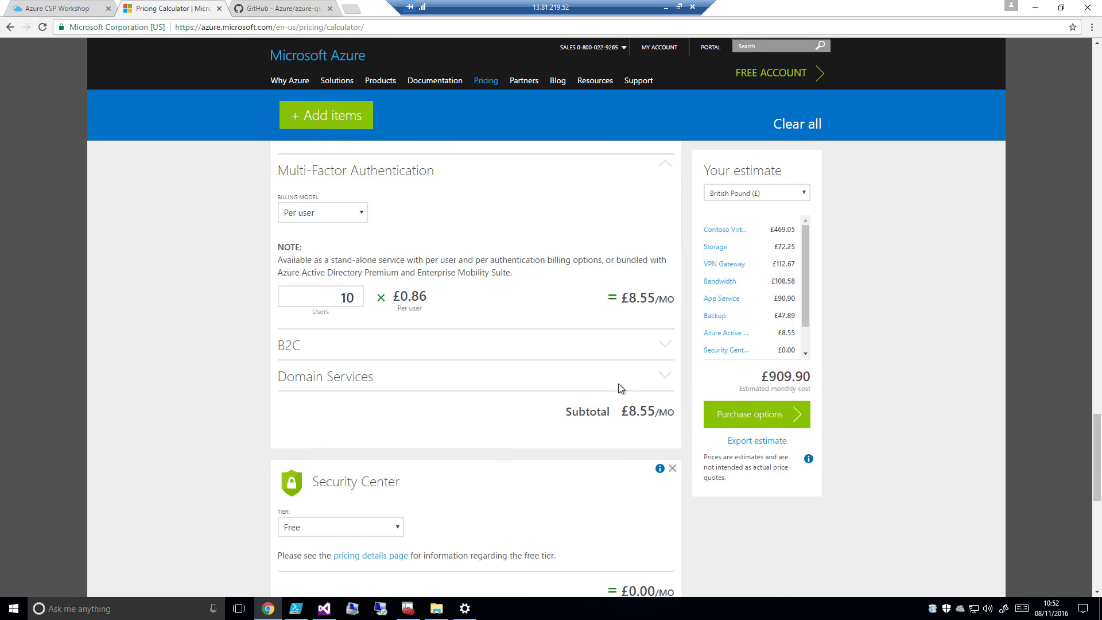
{"action": "left_click", "coordinate": [663, 347]}
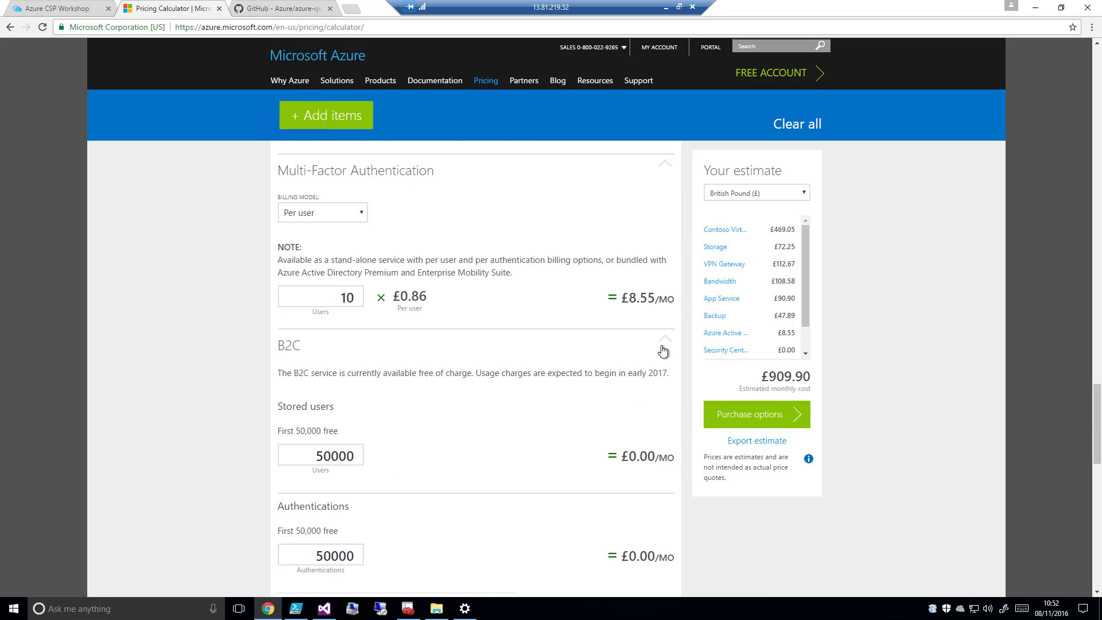
{"action": "left_click", "coordinate": [664, 347]}
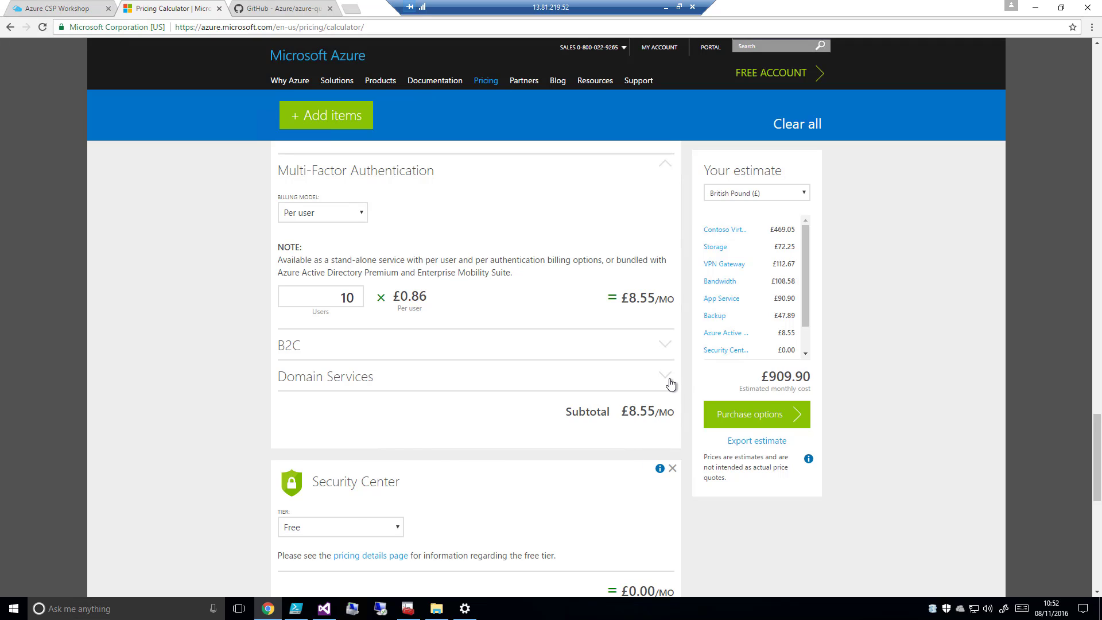
{"action": "left_click", "coordinate": [665, 376]}
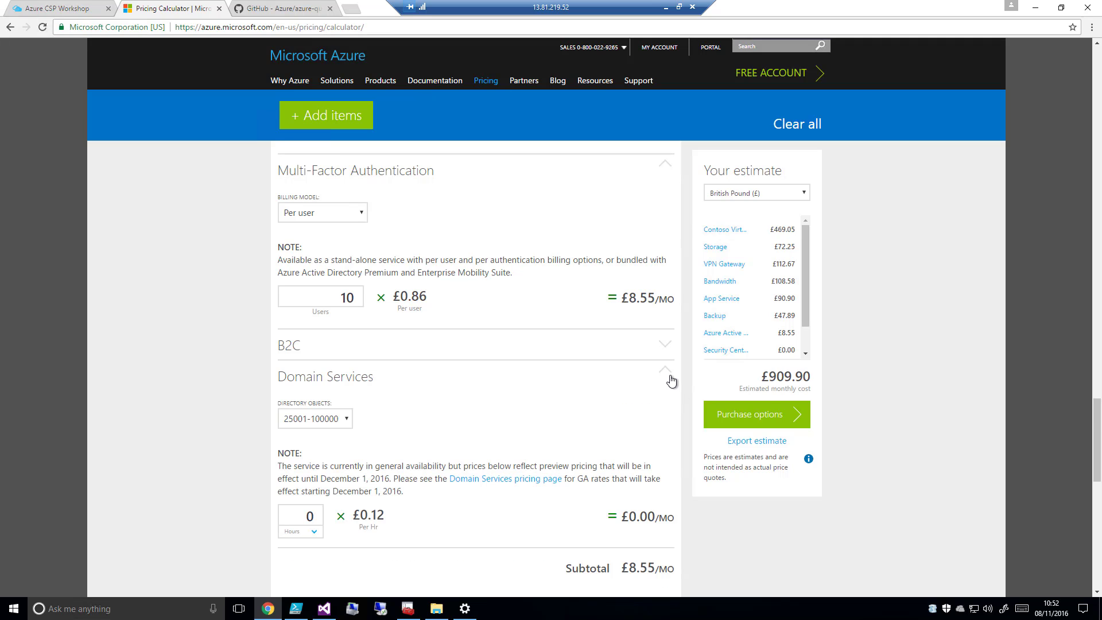
{"action": "left_click", "coordinate": [668, 377]}
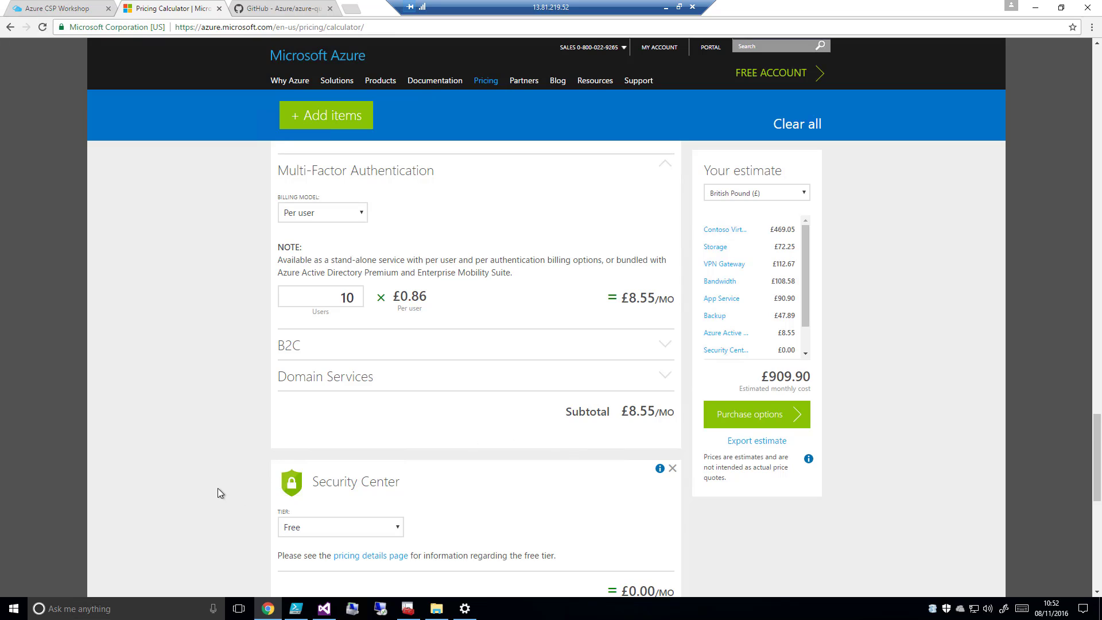
Switch the Security Center tier to Standard and set it to 2 nodes
{"action": "scroll", "coordinate": [218, 492], "scroll_direction": "down", "scroll_amount": 3}
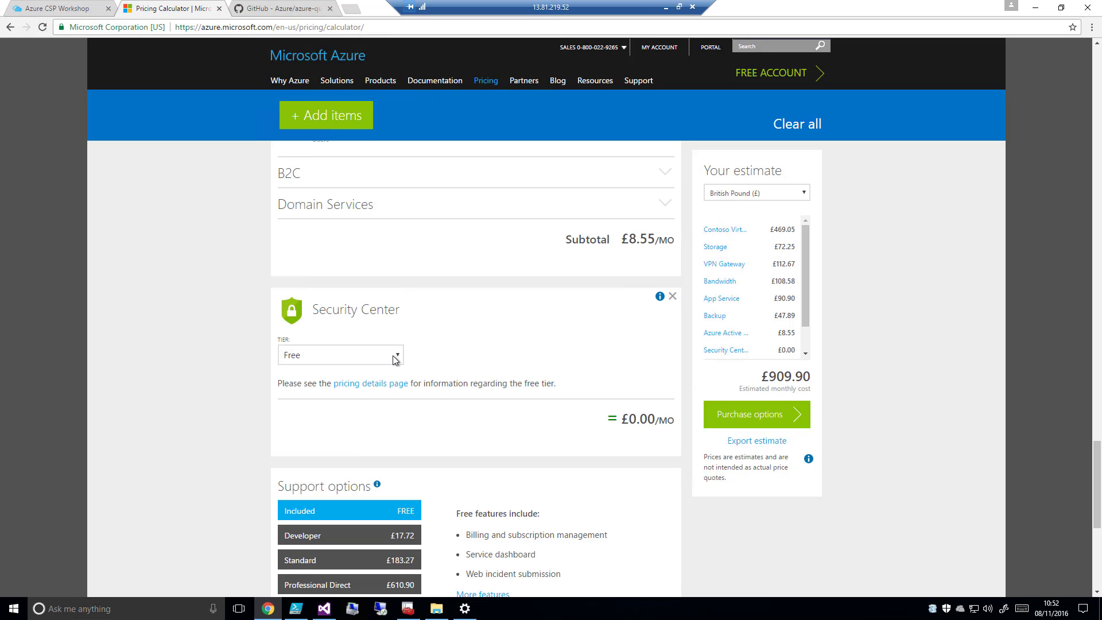
{"action": "left_click", "coordinate": [399, 355]}
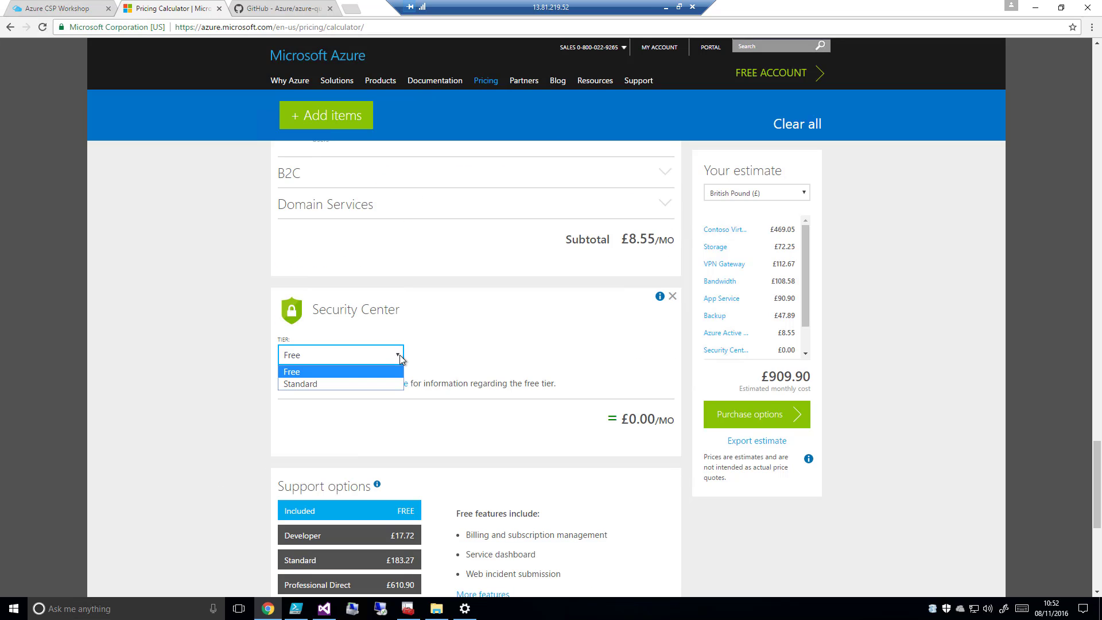
{"action": "left_click", "coordinate": [353, 383]}
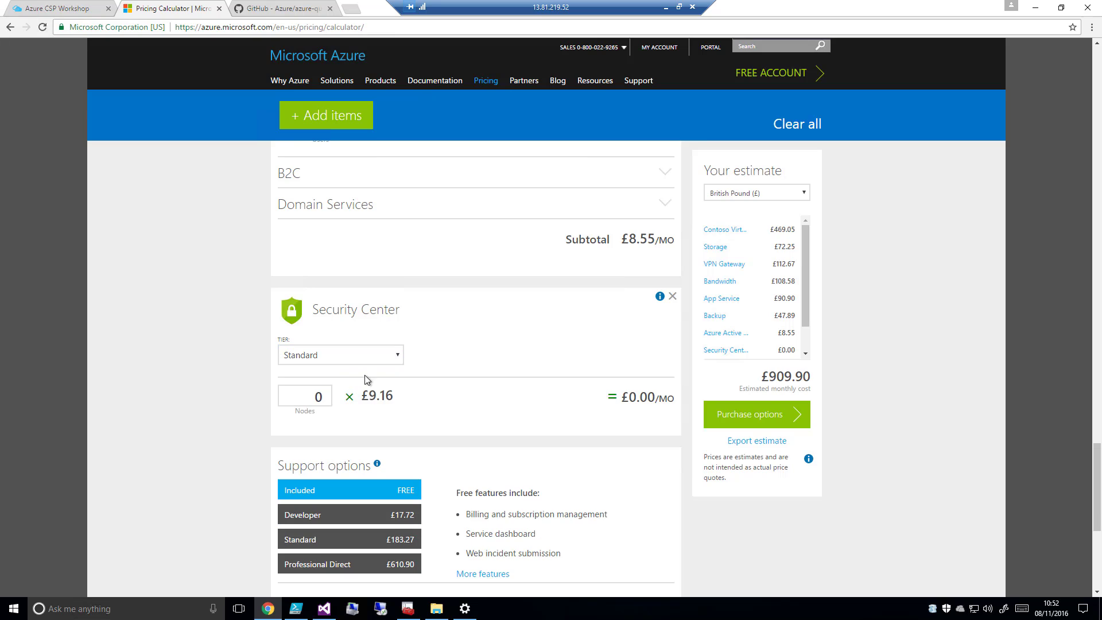
{"action": "left_click", "coordinate": [327, 394]}
{"action": "left_click", "coordinate": [327, 394]}
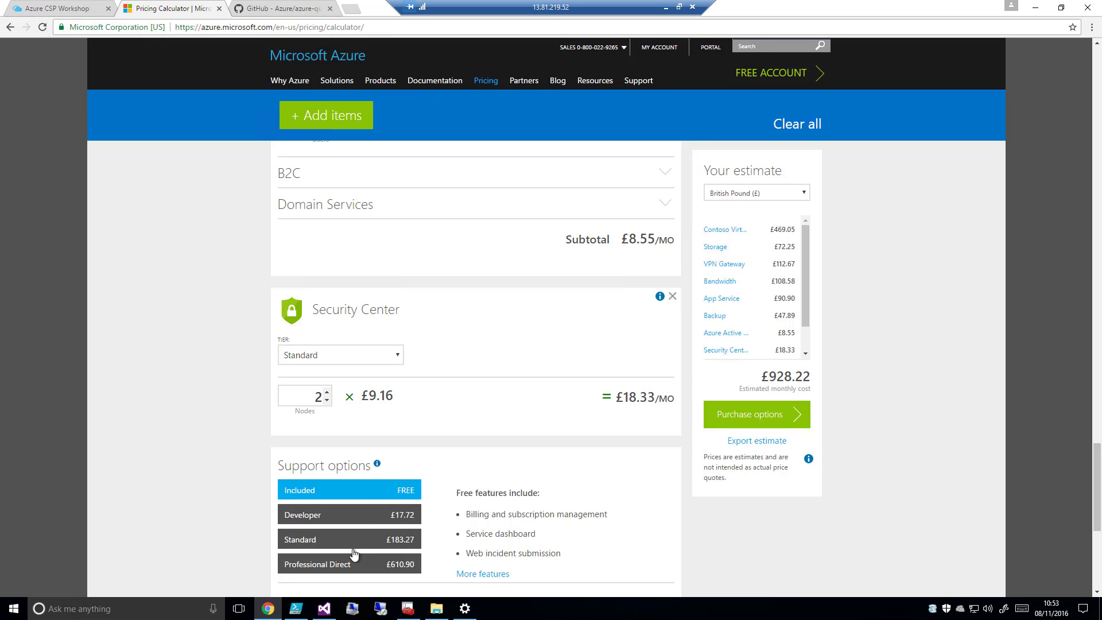
Export the estimate, open the downloaded ExportedEstimate.xlsx in Excel and enable editing
{"action": "scroll", "coordinate": [256, 542], "scroll_direction": "down", "scroll_amount": 2}
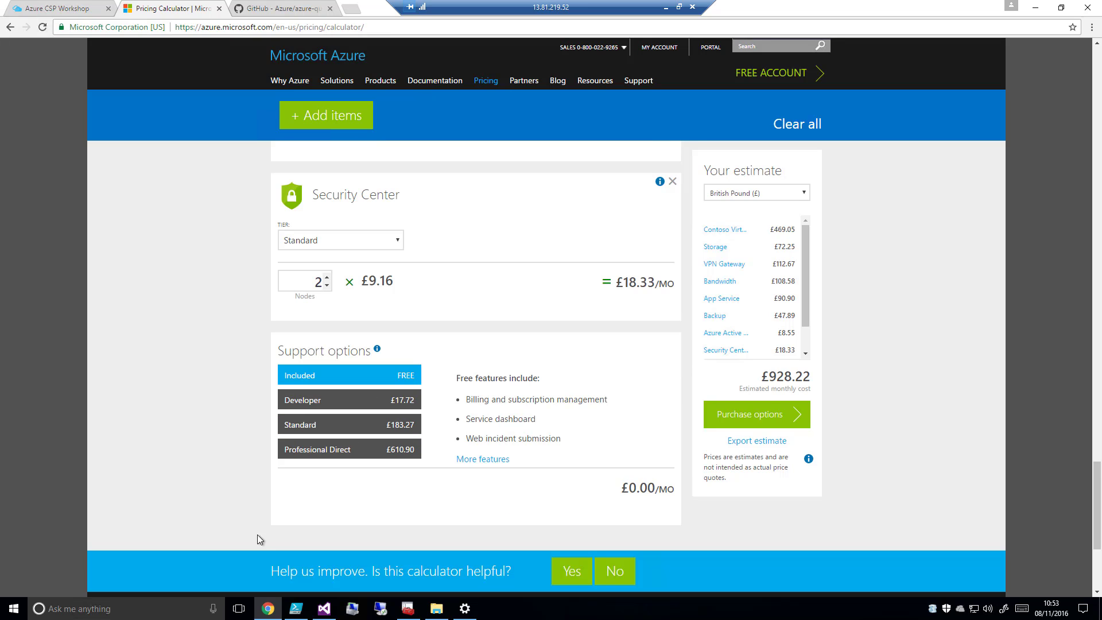
{"action": "left_click", "coordinate": [758, 446]}
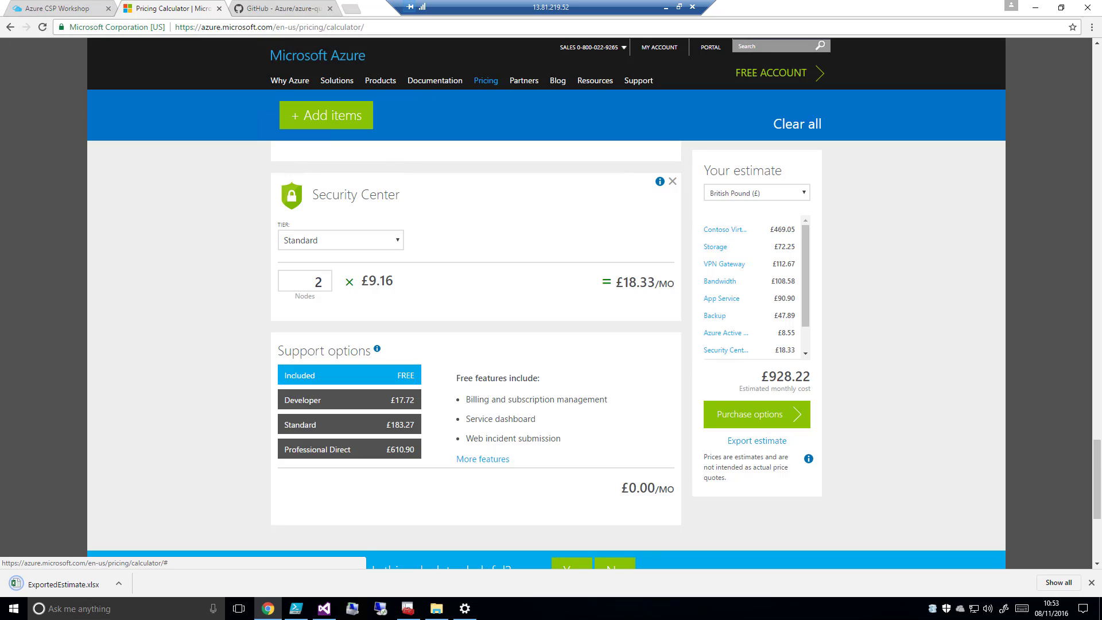
{"action": "left_click", "coordinate": [57, 584]}
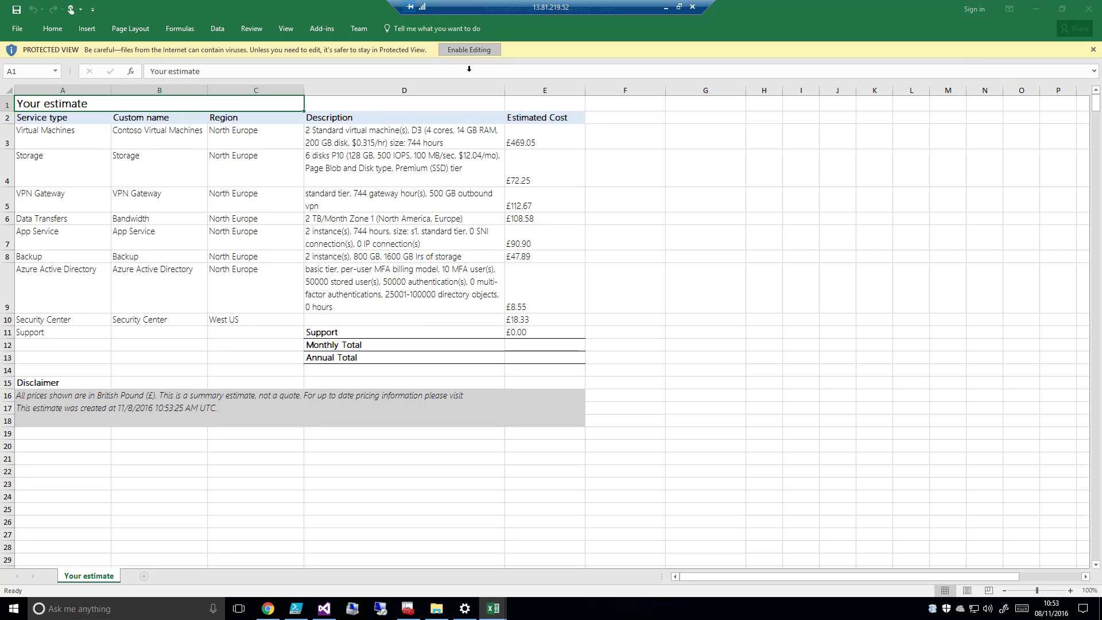
{"action": "left_click", "coordinate": [468, 52]}
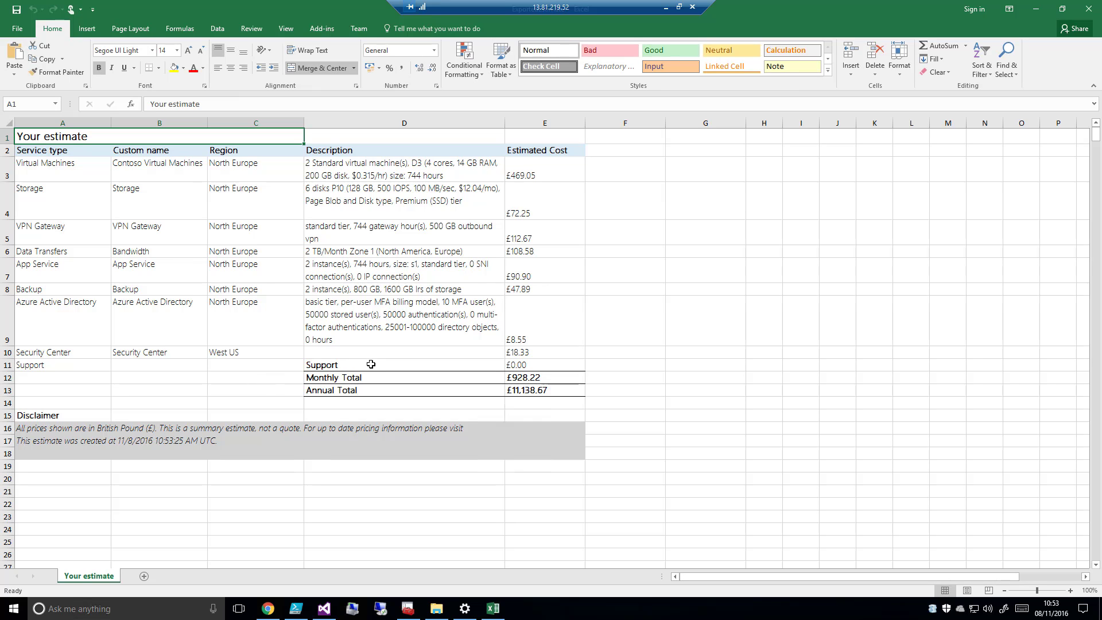